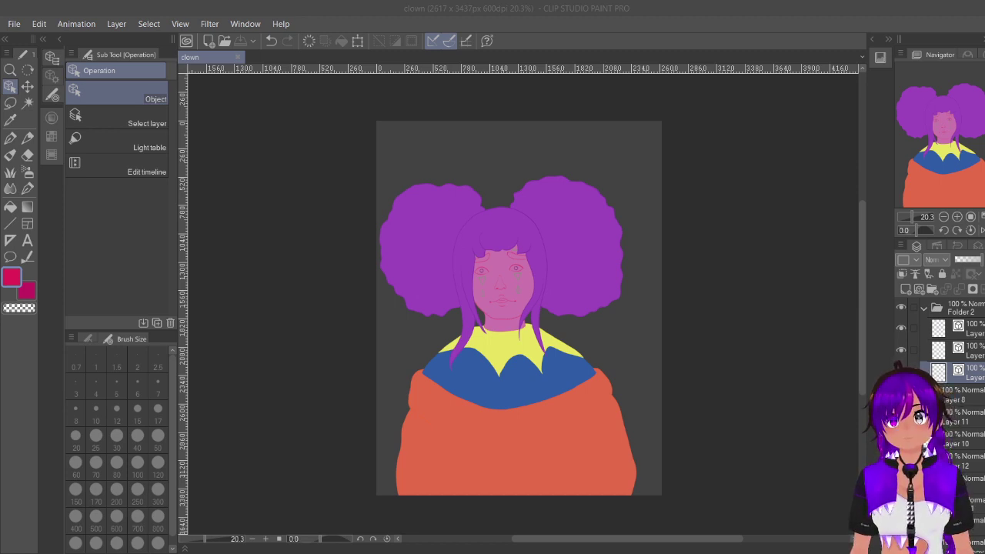
# Step: Group Layers 8, 11, 10, 12 and 9 in a new layer folder below Folder 2, and collapse both folders
pyautogui.click(926, 310)
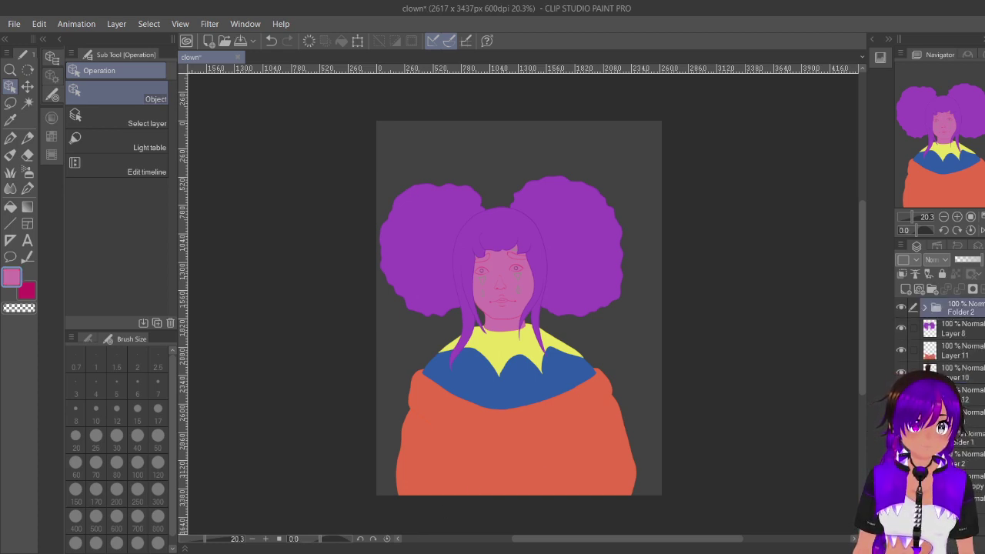
pyautogui.click(953, 330)
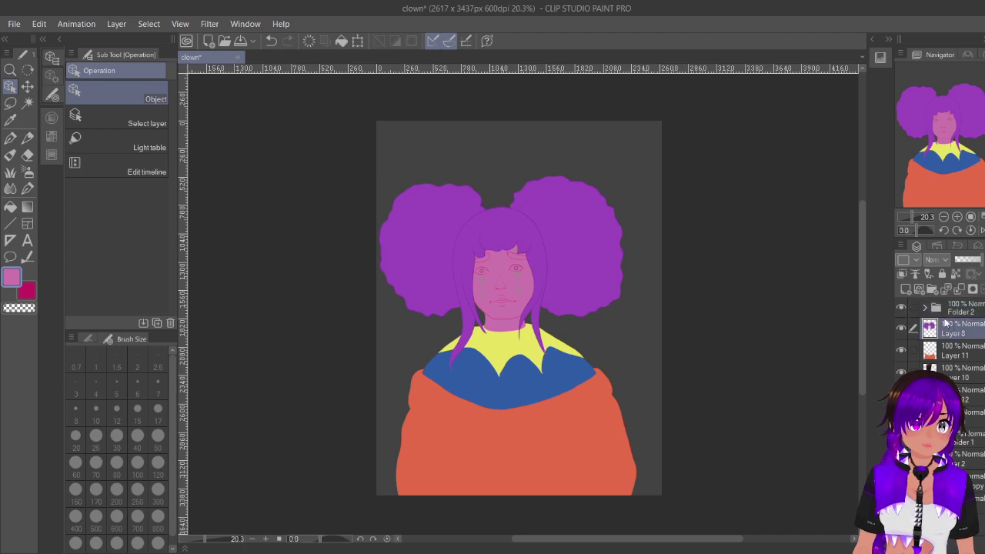
pyautogui.click(931, 290)
pyautogui.moveTo(961, 354)
pyautogui.mouseDown()
pyautogui.moveTo(961, 339)
pyautogui.moveTo(968, 380)
pyautogui.mouseUp()
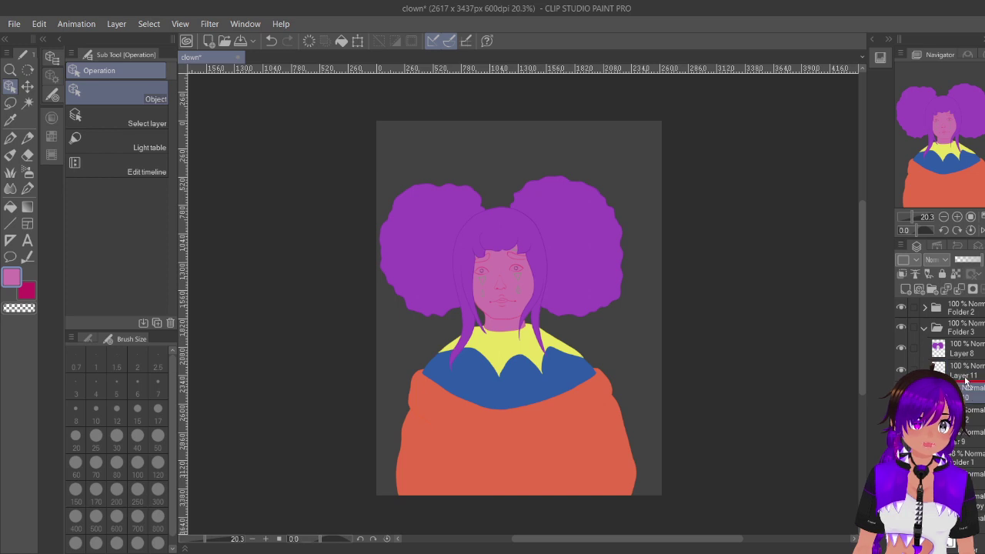
pyautogui.click(969, 415)
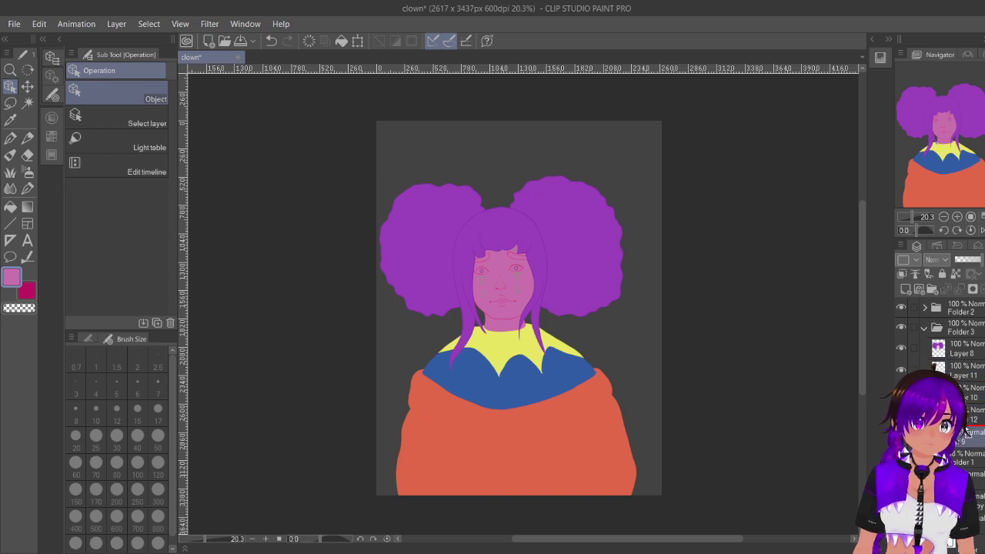
pyautogui.click(926, 329)
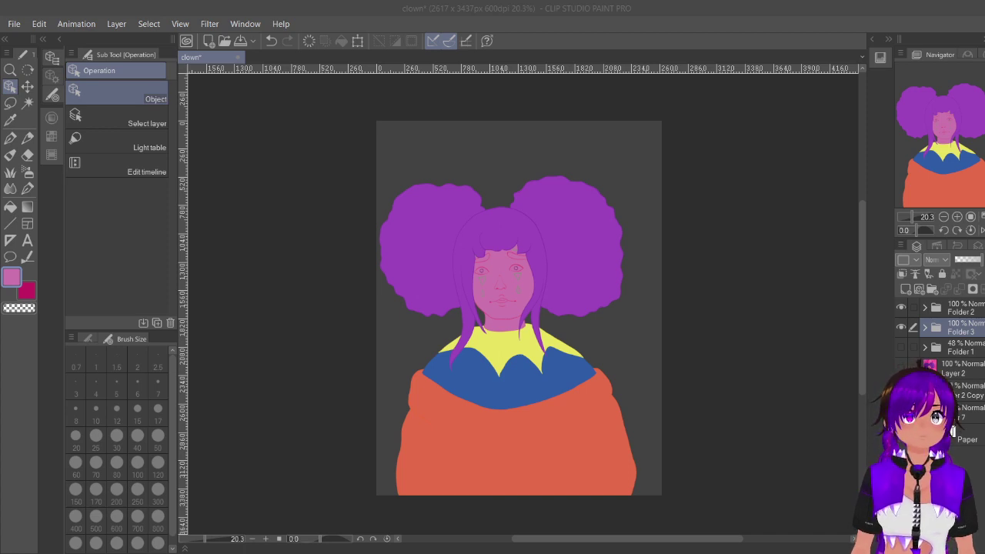
# Step: Hide Folder 2 and Folder 3, show the Layer 2 painting, and examine its face, hair and clothing colors
pyautogui.click(625, 272)
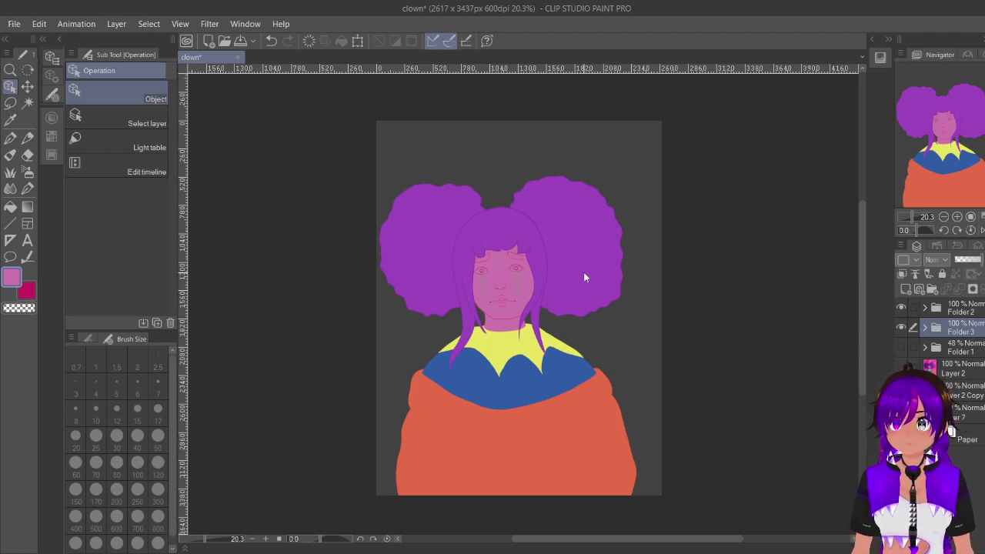
pyautogui.scroll(2, 548, 307)
pyautogui.scroll(2, 545, 312)
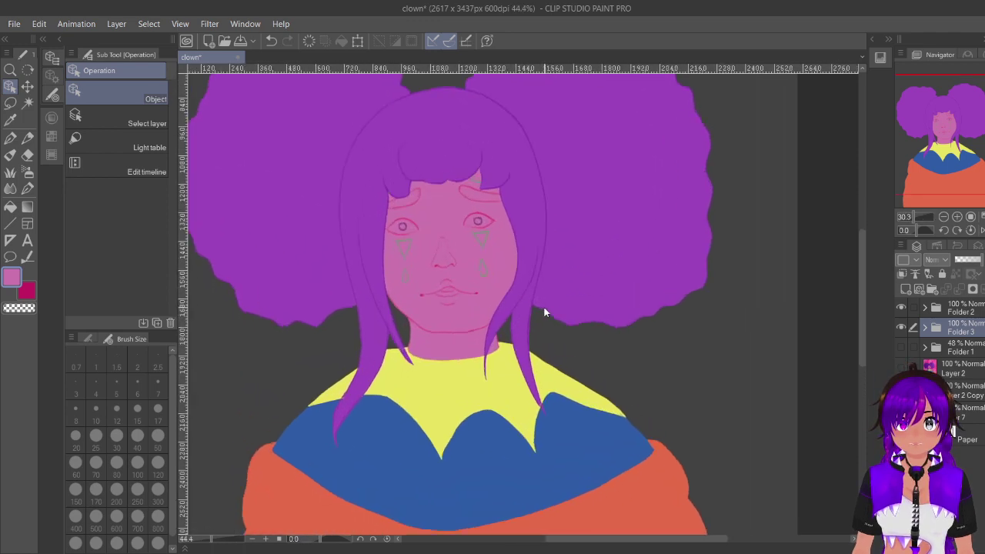
pyautogui.click(60, 41)
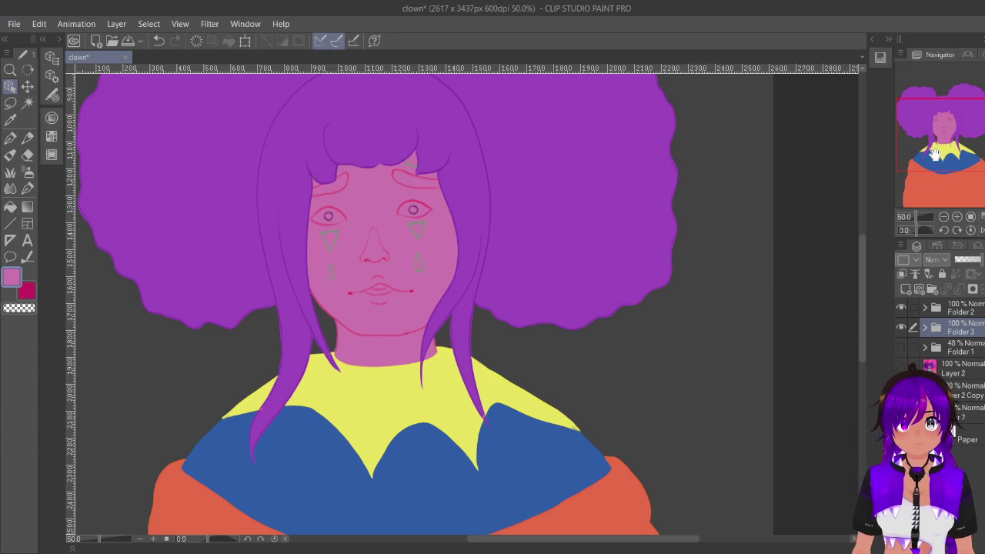
pyautogui.click(901, 327)
pyautogui.click(901, 308)
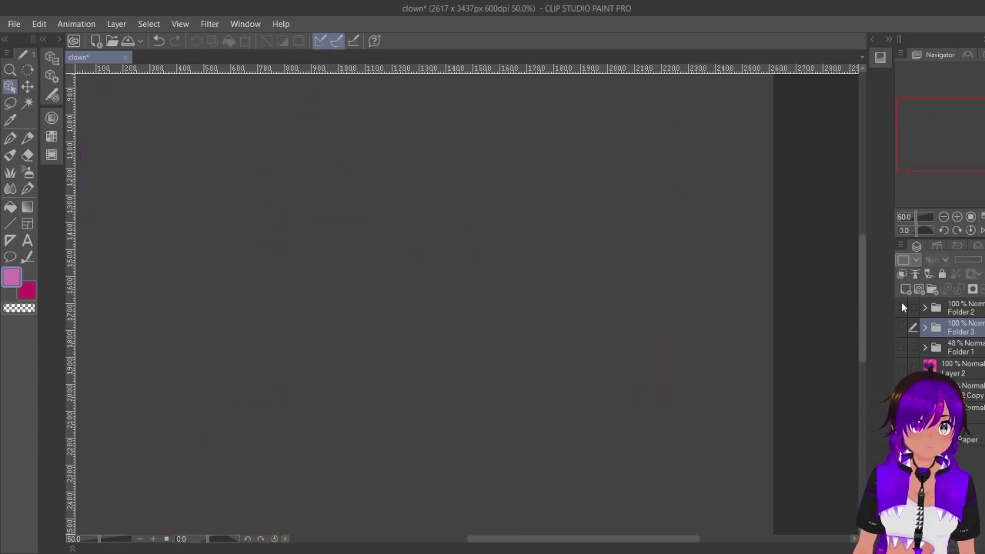
pyautogui.click(901, 368)
pyautogui.scroll(-7, 649, 297)
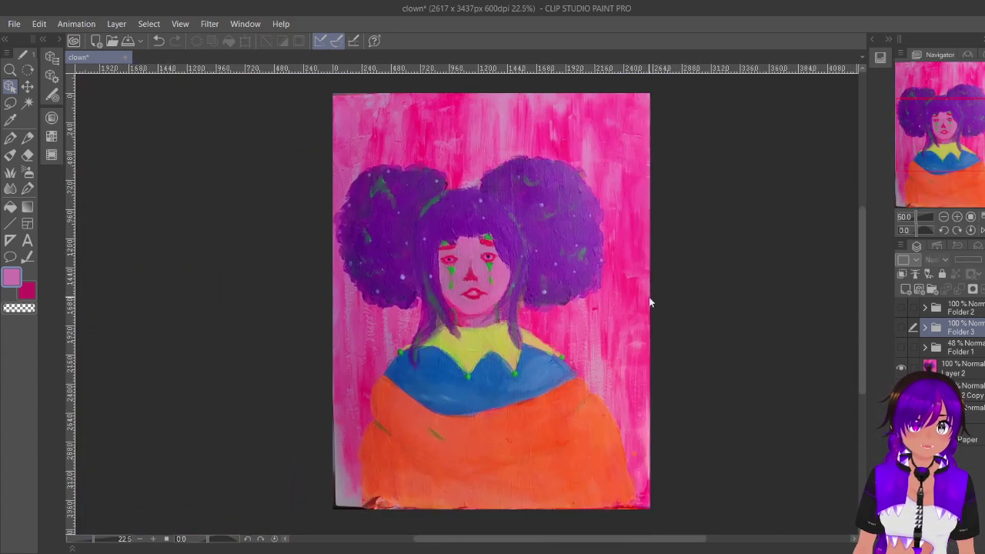
pyautogui.scroll(1, 573, 289)
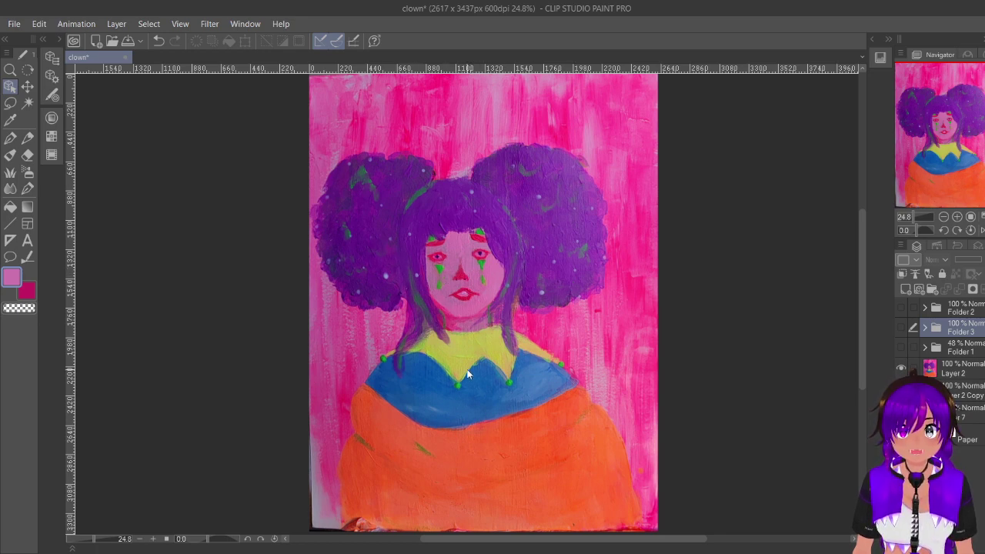
pyautogui.scroll(4, 464, 291)
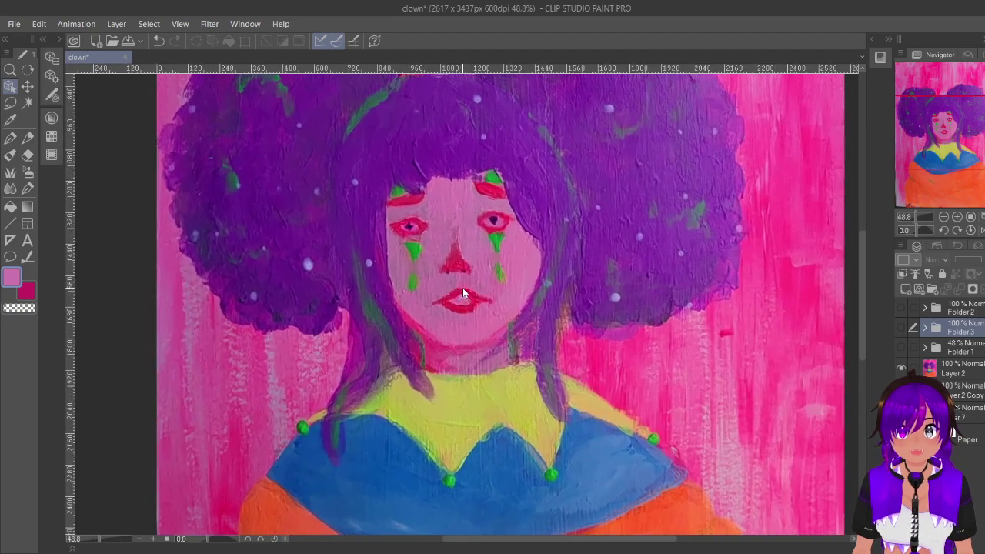
pyautogui.scroll(-3, 462, 288)
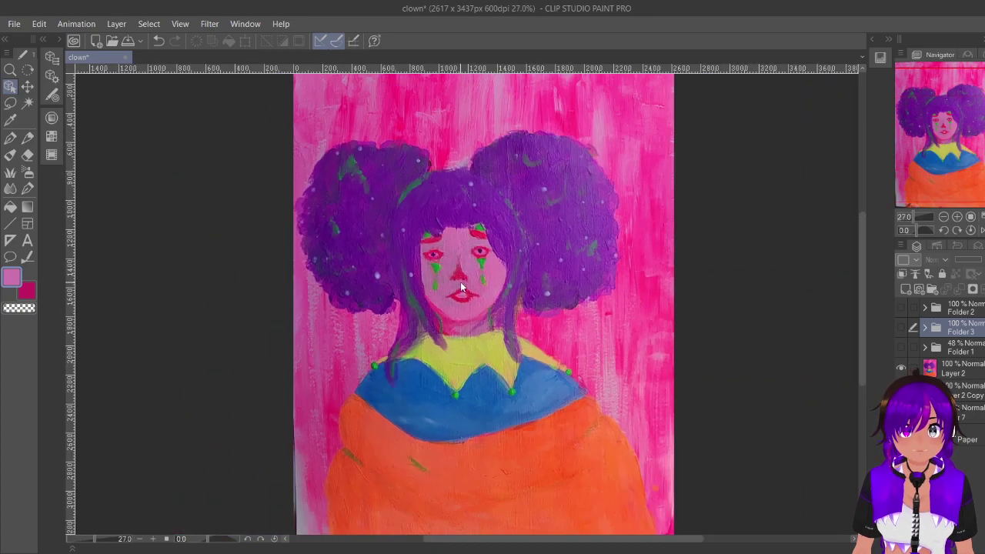
pyautogui.moveTo(902, 137); pyautogui.dragTo(909, 147)
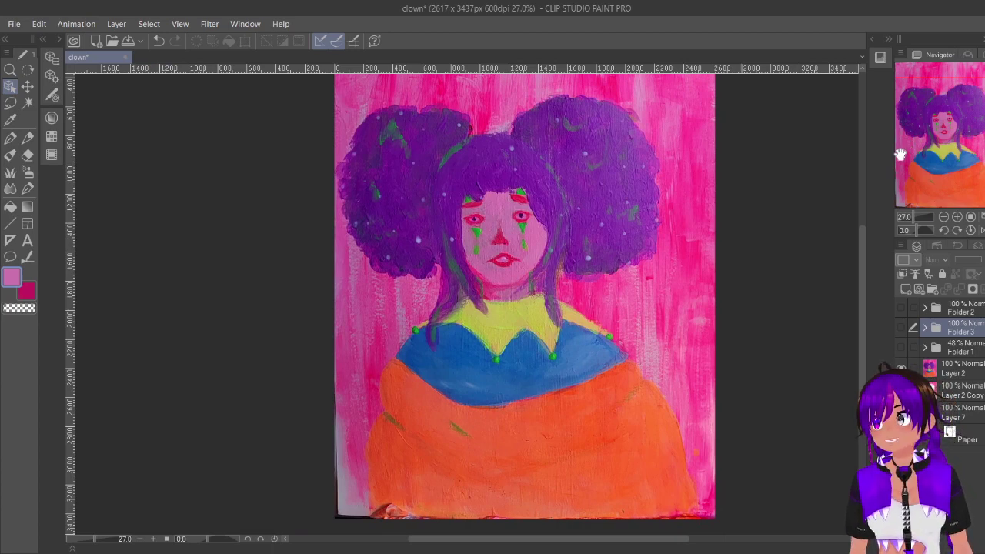
# Step: Make Folder 2 and Folder 3 visible again, and hide Layer 2, Layer 2 Copy and Folder 1
pyautogui.click(902, 349)
pyautogui.click(901, 328)
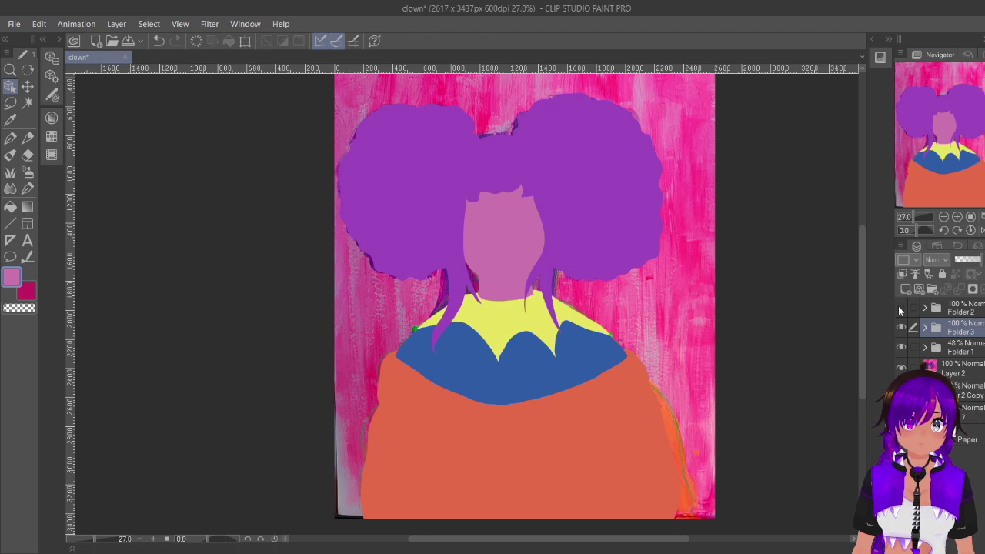
pyautogui.click(901, 308)
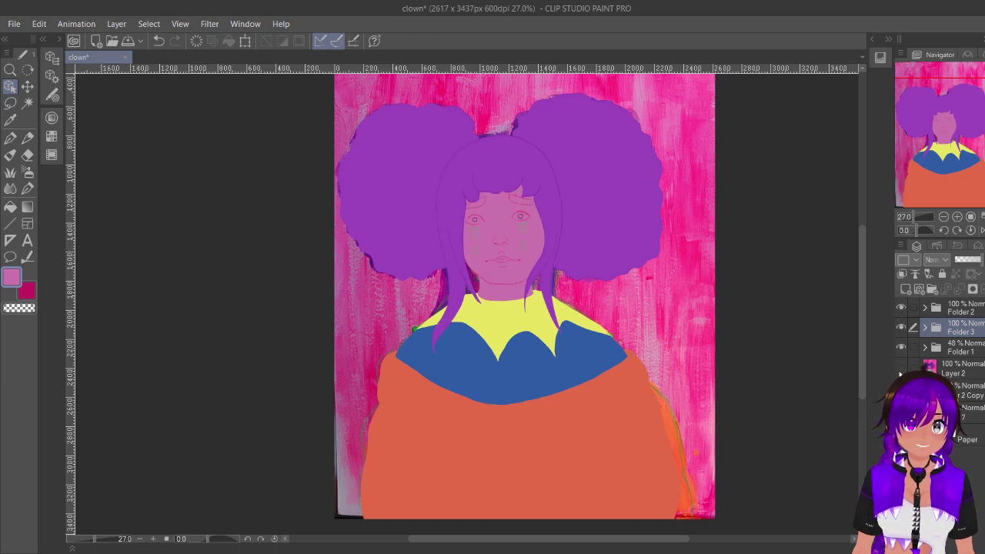
pyautogui.click(901, 371)
pyautogui.click(901, 367)
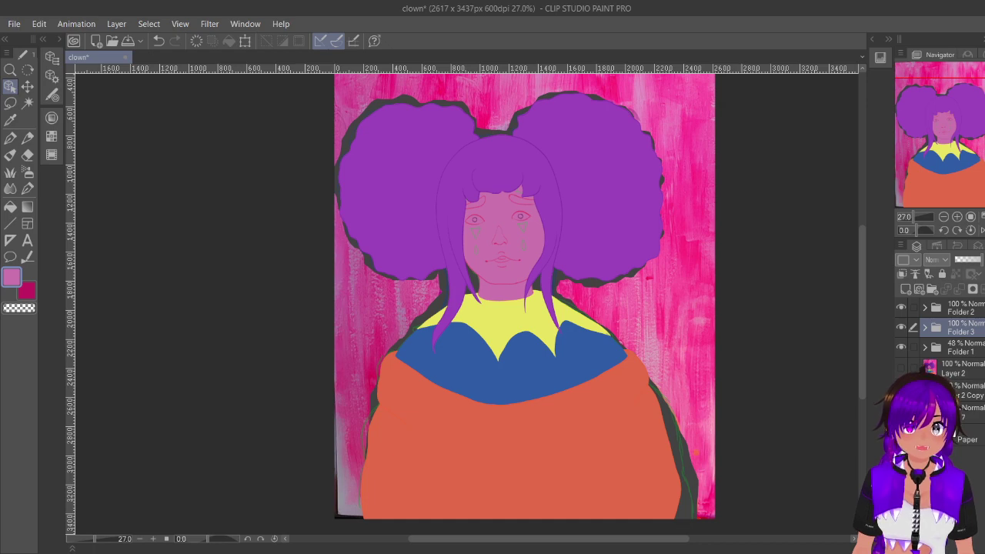
pyautogui.click(901, 367)
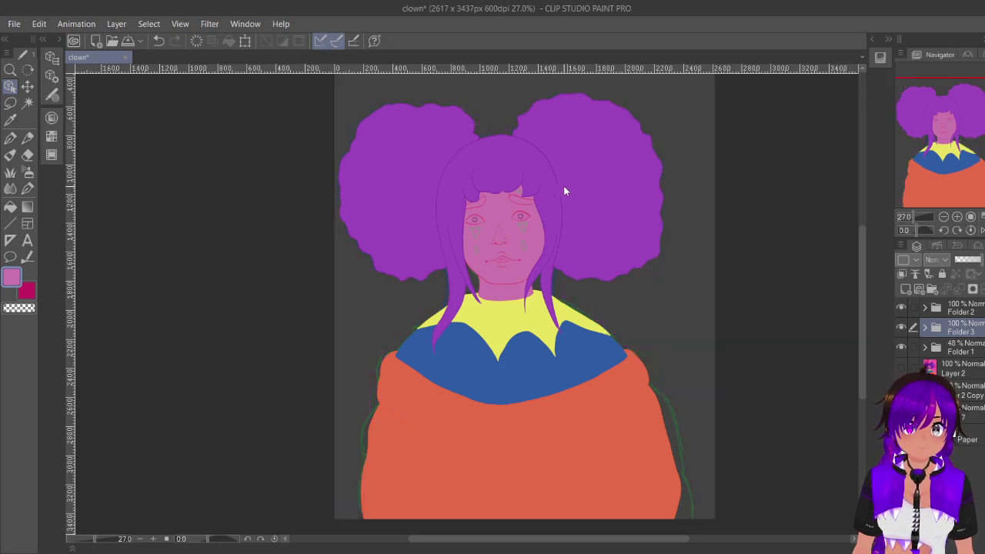
pyautogui.scroll(5, 563, 186)
pyautogui.click(901, 347)
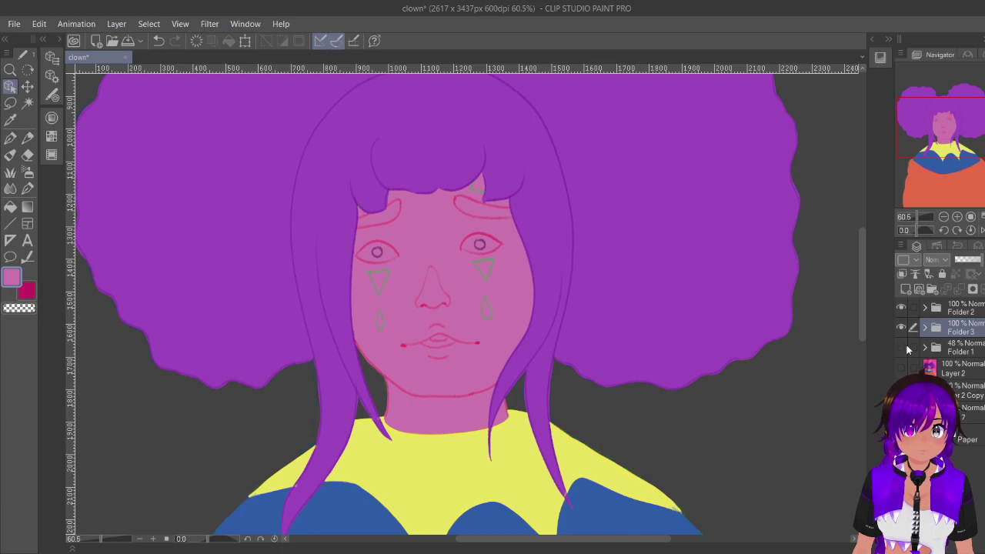
# Step: Examine the line art and flat colors of the whole figure and the clown's face up close
pyautogui.moveTo(930, 139)
pyautogui.mouseDown()
pyautogui.moveTo(931, 158)
pyautogui.moveTo(929, 143)
pyautogui.mouseUp()
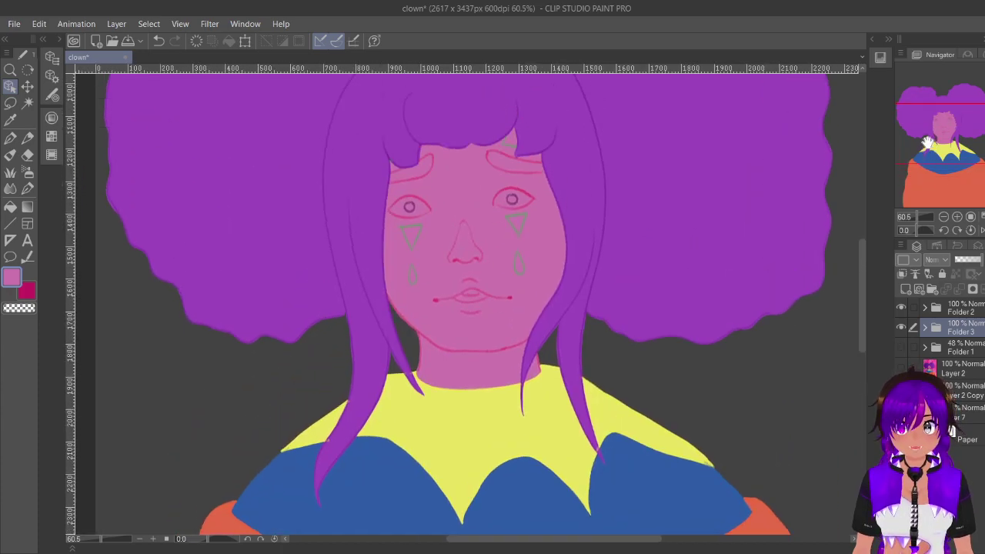
pyautogui.scroll(-3, 583, 257)
pyautogui.scroll(-1, 511, 157)
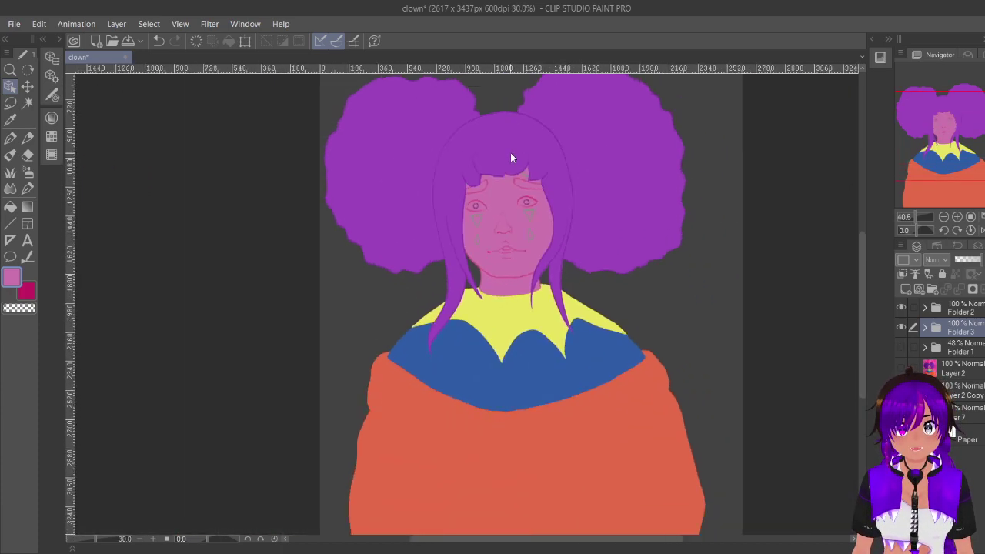
pyautogui.scroll(-1, 511, 157)
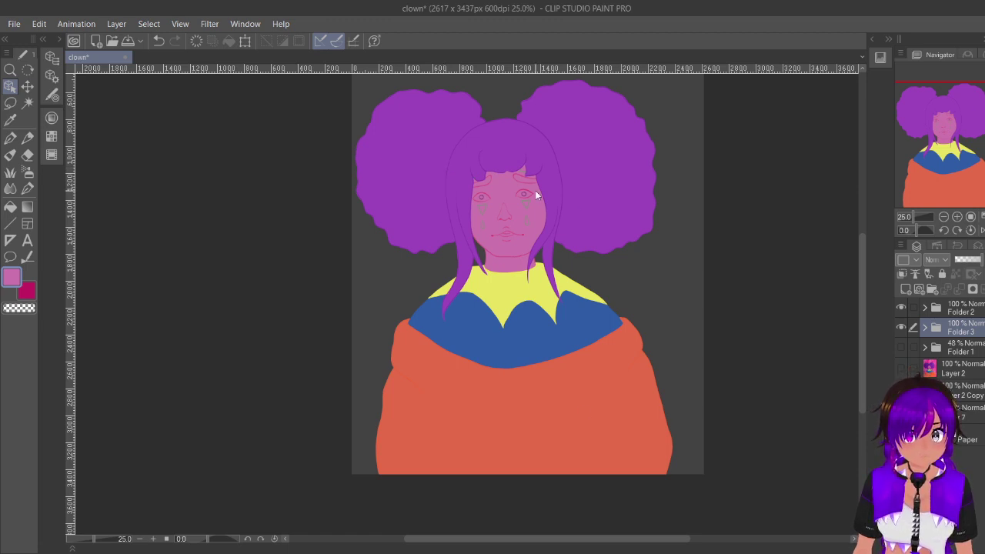
pyautogui.press('w')
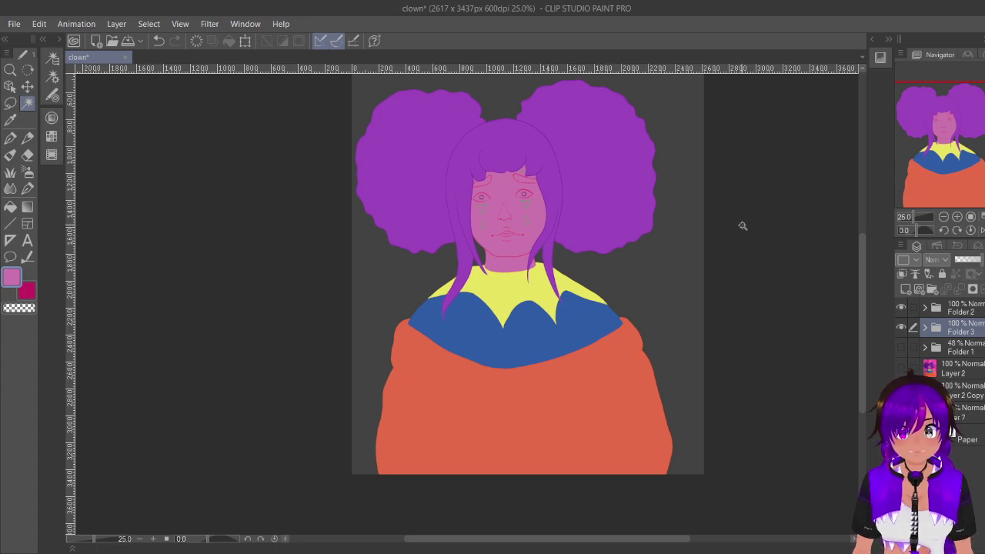
pyautogui.scroll(6, 556, 202)
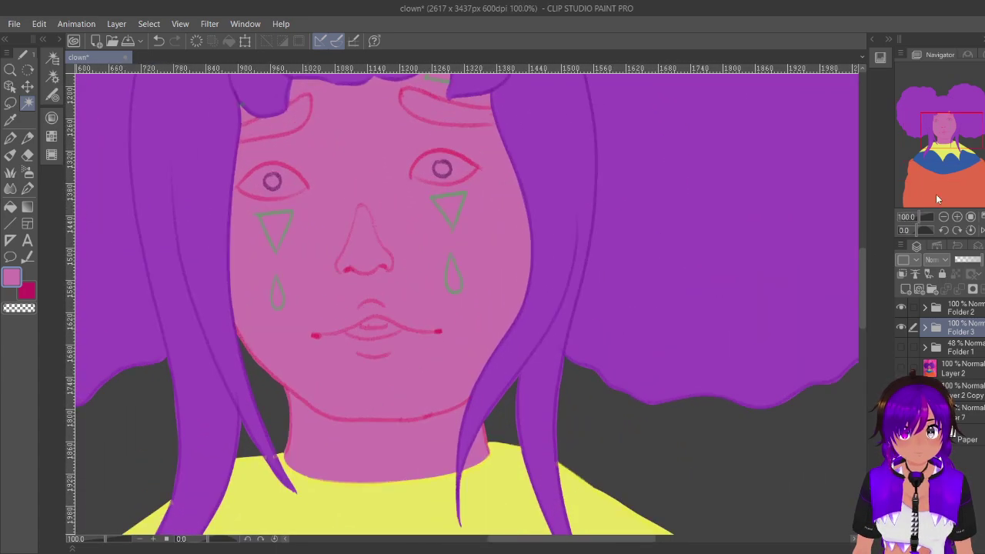
pyautogui.moveTo(957, 135)
pyautogui.mouseDown()
pyautogui.moveTo(935, 130)
pyautogui.moveTo(944, 129)
pyautogui.mouseUp()
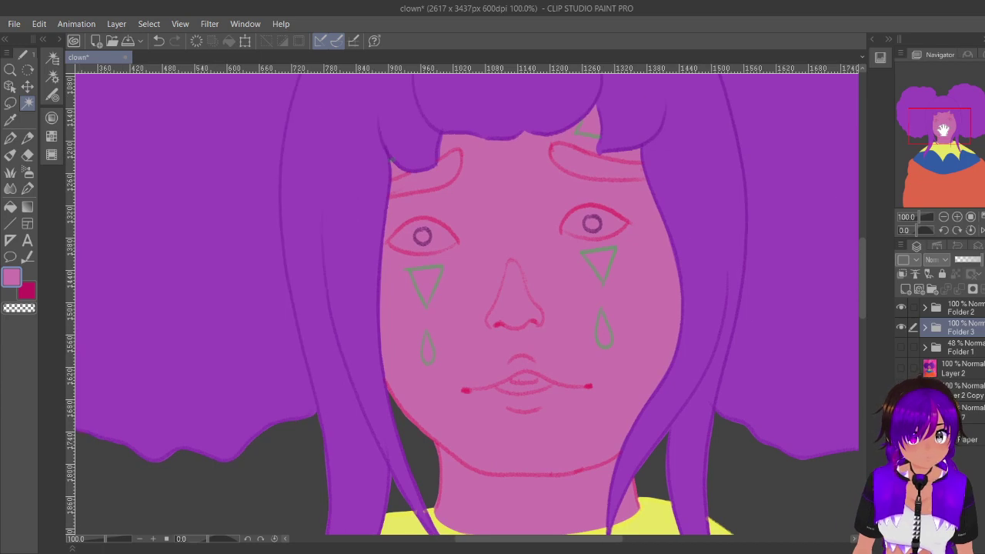
pyautogui.scroll(3, 648, 239)
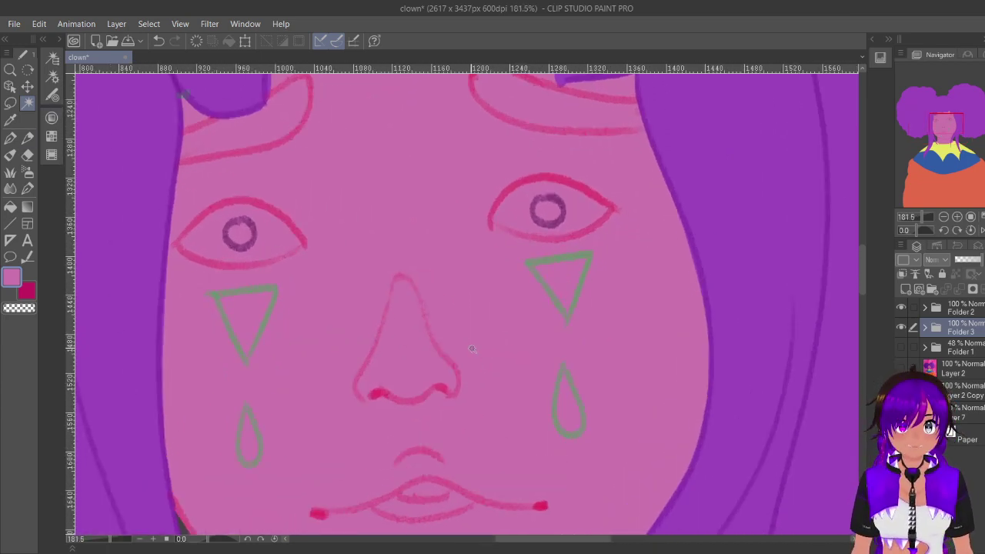
# Step: Duplicate Layer 9 inside Folder 3 and clip the copy to the layer below
pyautogui.click(925, 329)
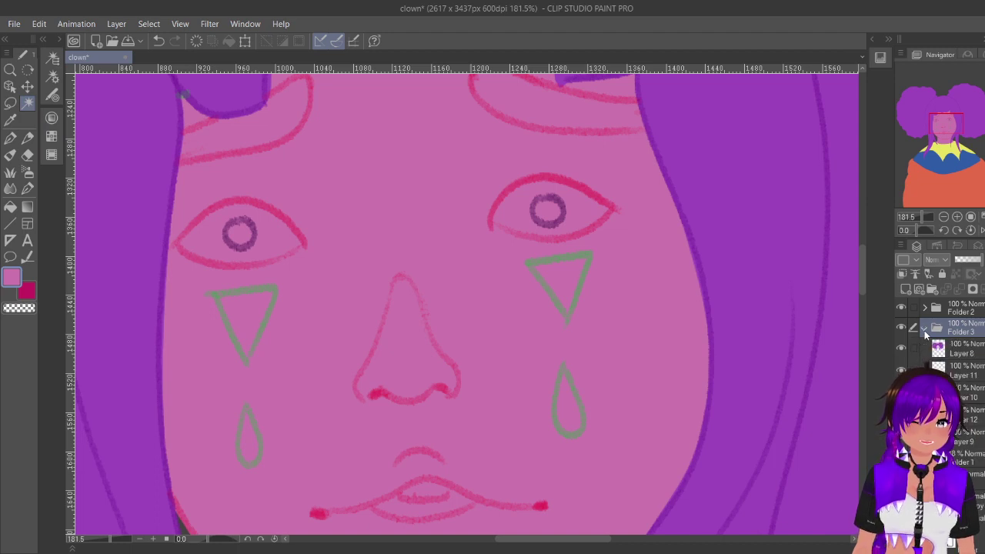
pyautogui.click(974, 440)
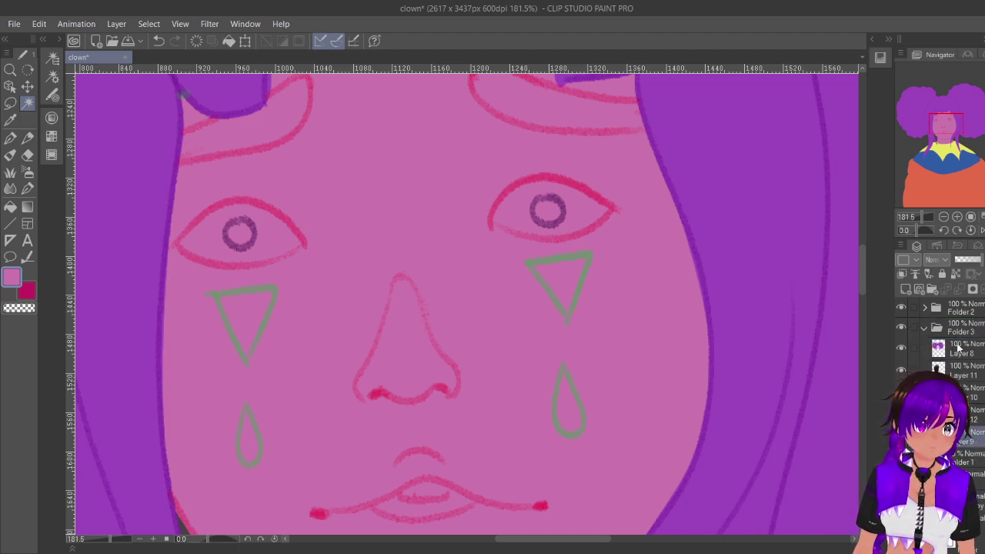
pyautogui.click(936, 218)
pyautogui.scroll(-5, 544, 293)
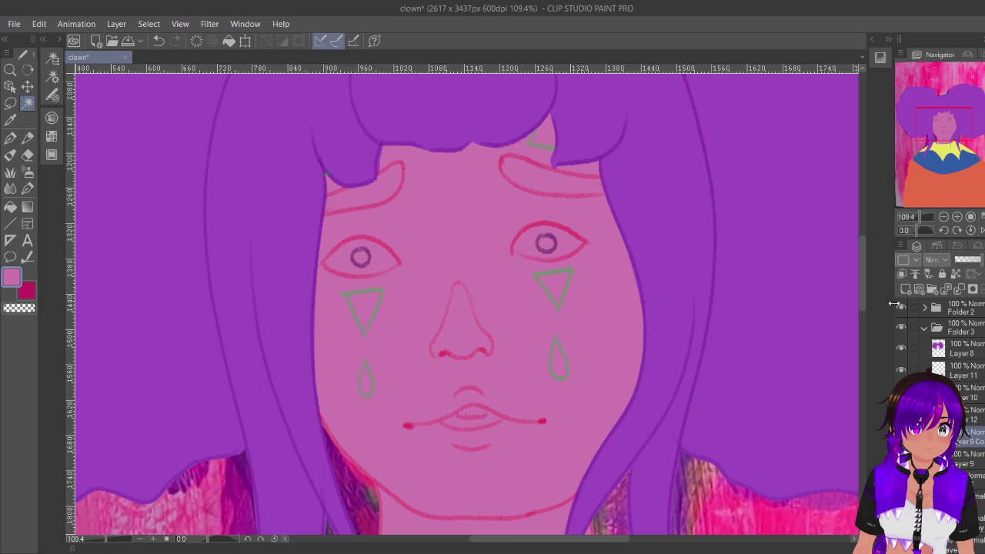
pyautogui.click(902, 274)
# Step: Hide the flat skin color, sample a dark pink from the jaw edge in the painting beneath, and show the skin again
pyautogui.click(901, 460)
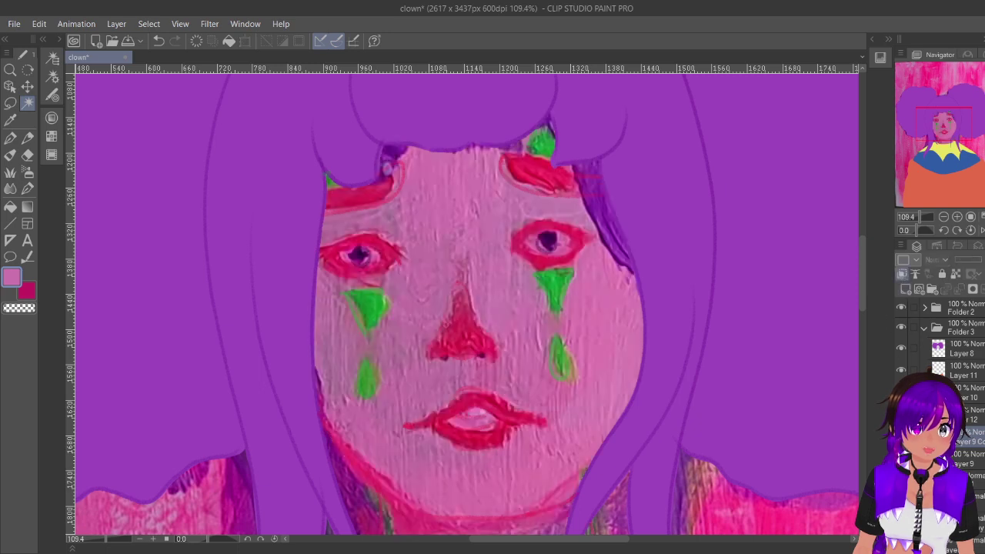
pyautogui.keyDown('alt'); pyautogui.click(344, 435); pyautogui.keyUp('alt')
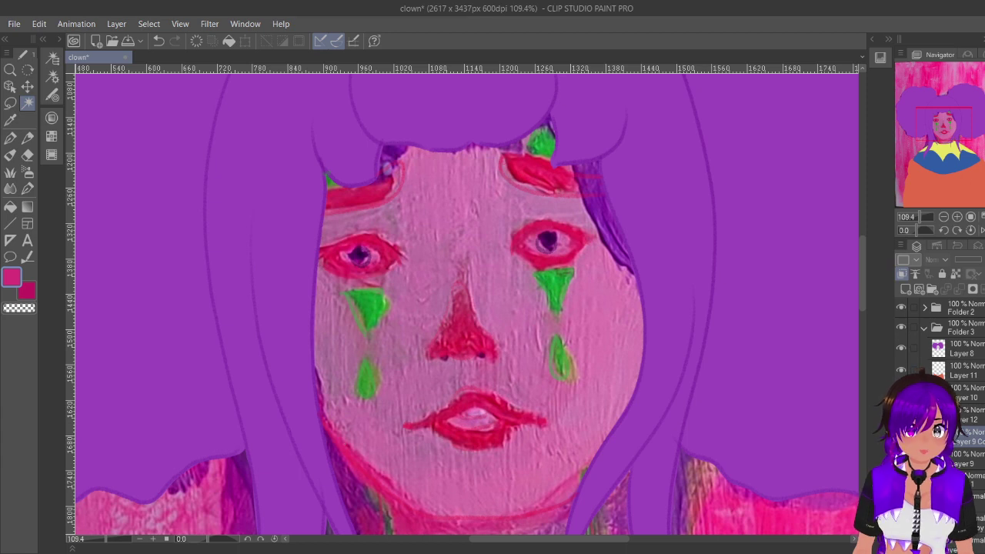
pyautogui.click(901, 438)
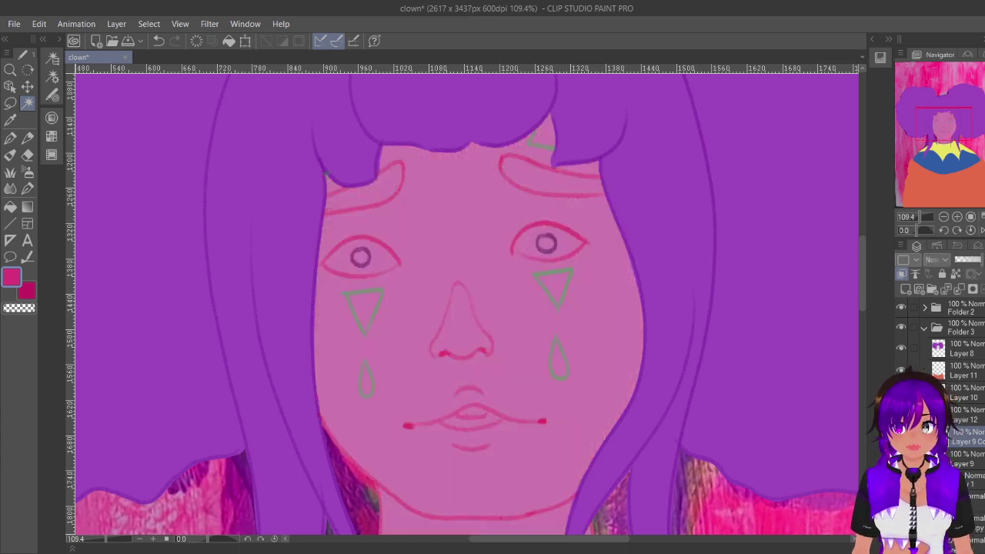
# Step: Choose the Gouache thick paint brush and set its size to 30
pyautogui.click(10, 155)
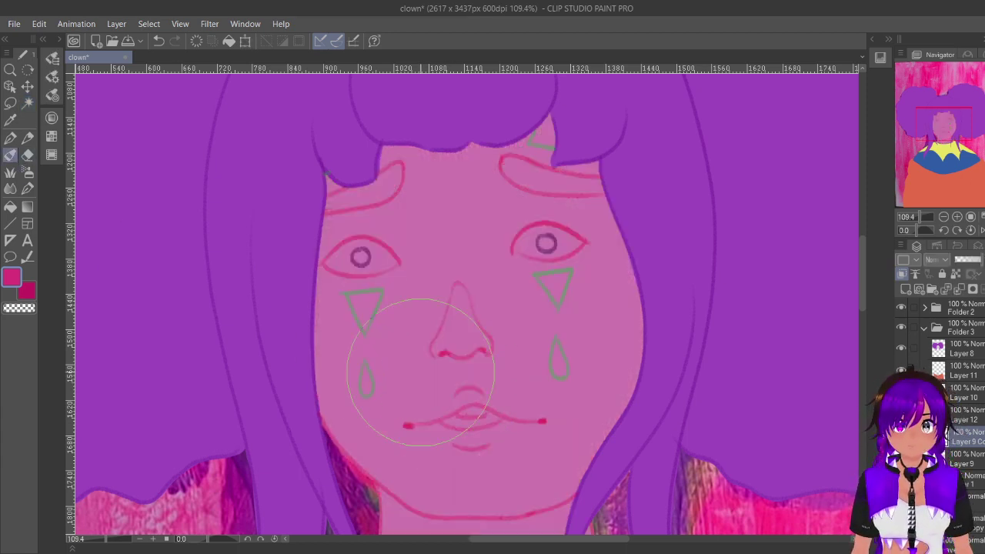
pyautogui.click(59, 40)
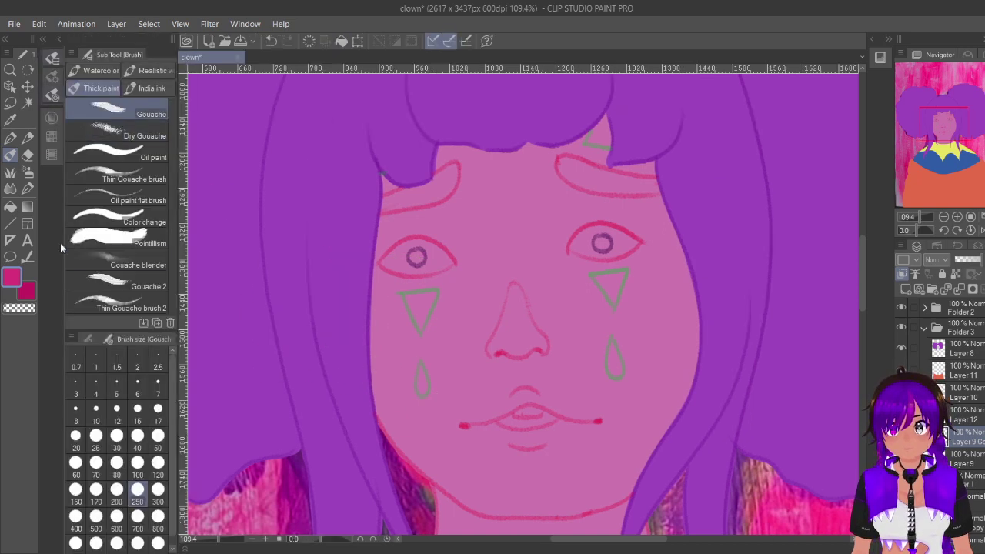
pyautogui.click(155, 449)
pyautogui.click(117, 436)
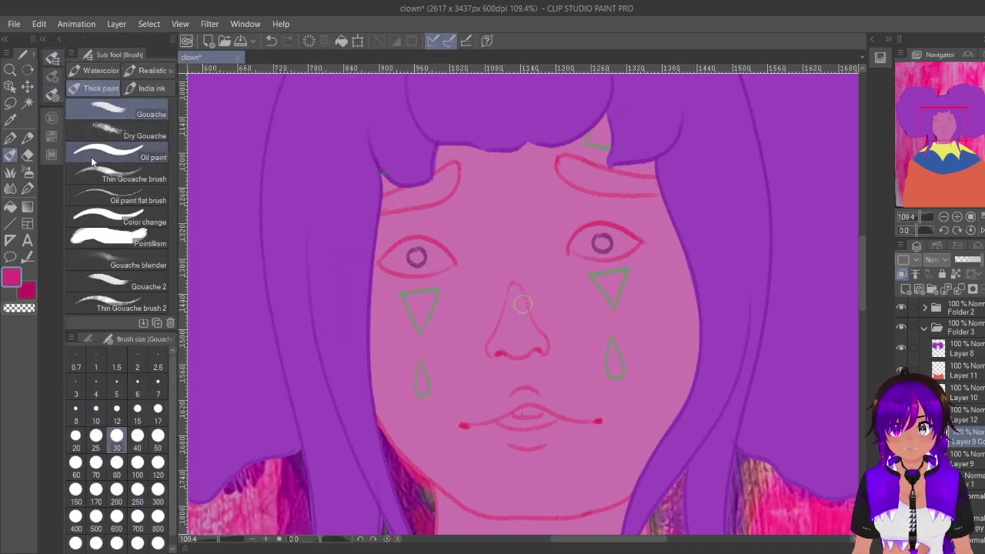
# Step: Sample the flat skin pink from the cheek as the secondary color, keeping the dark pink as the main color
pyautogui.click(52, 57)
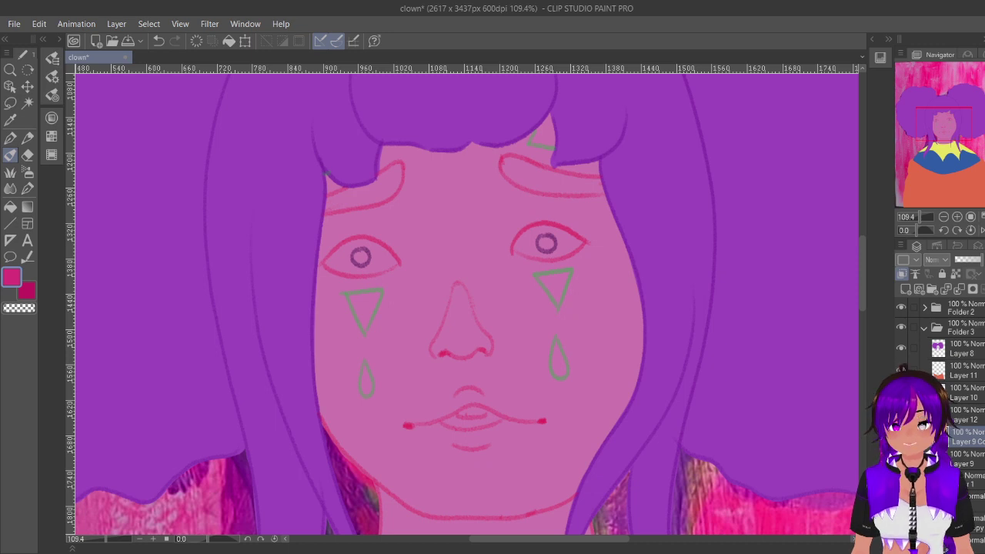
pyautogui.click(958, 217)
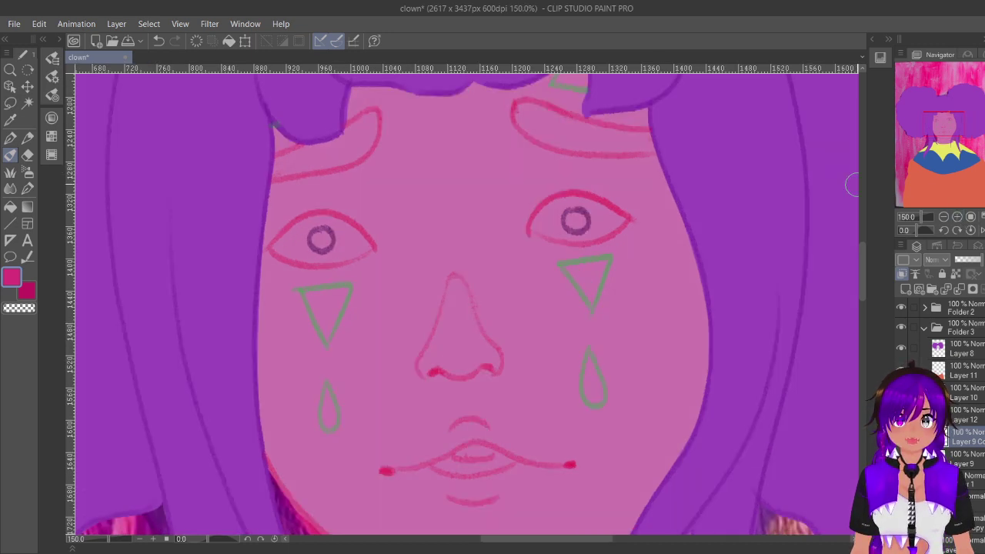
pyautogui.click(957, 217)
pyautogui.click(958, 217)
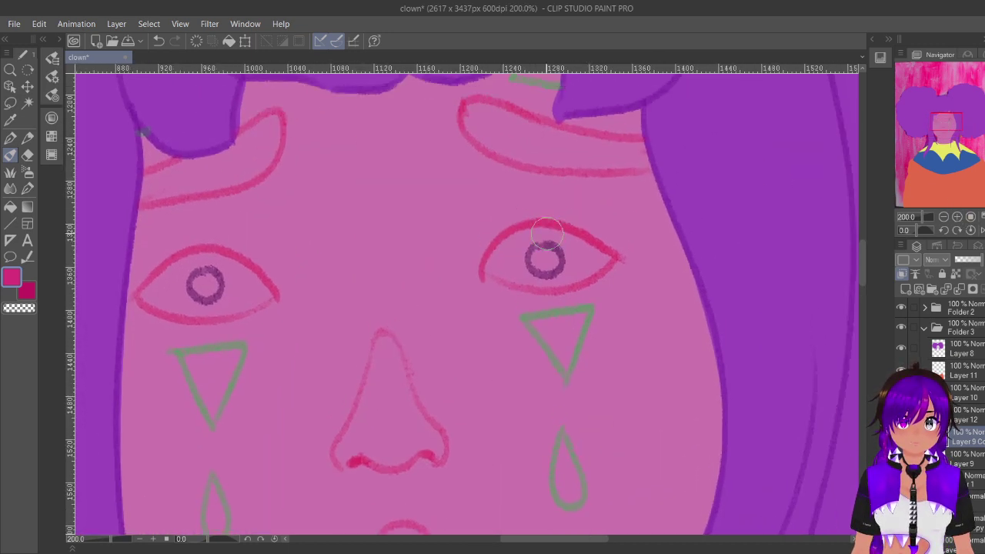
pyautogui.click(944, 217)
pyautogui.moveTo(948, 128); pyautogui.dragTo(944, 135)
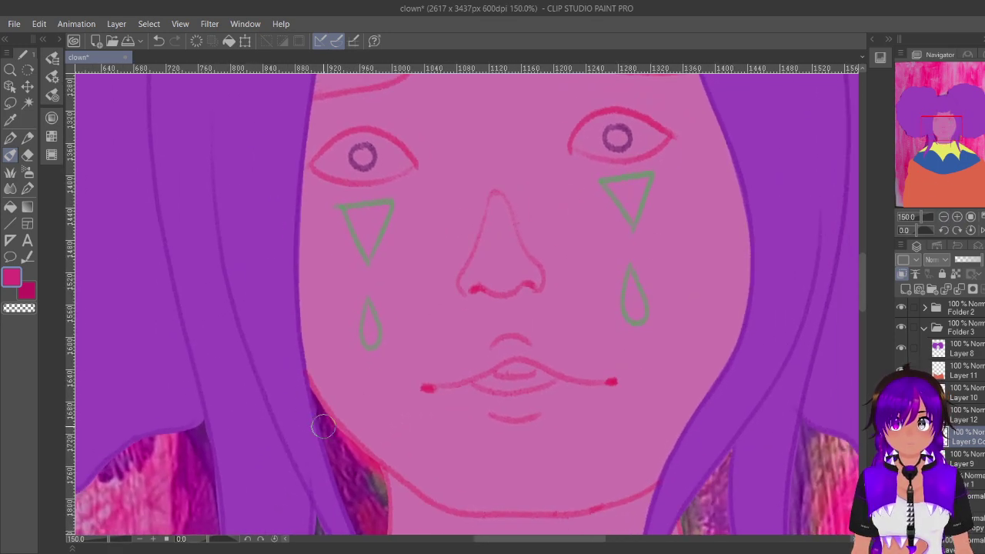
pyautogui.press('x')
pyautogui.keyDown('alt'); pyautogui.click(412, 298); pyautogui.keyUp('alt')
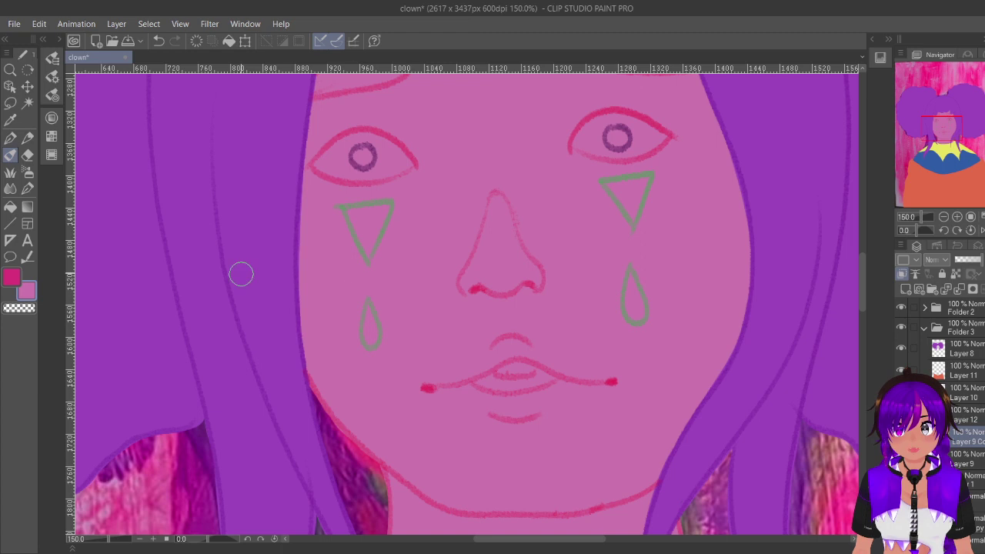
# Step: Set the Gouache brush size to 50 and paint dark pink shading along the face's left cheek and jaw
pyautogui.click(52, 58)
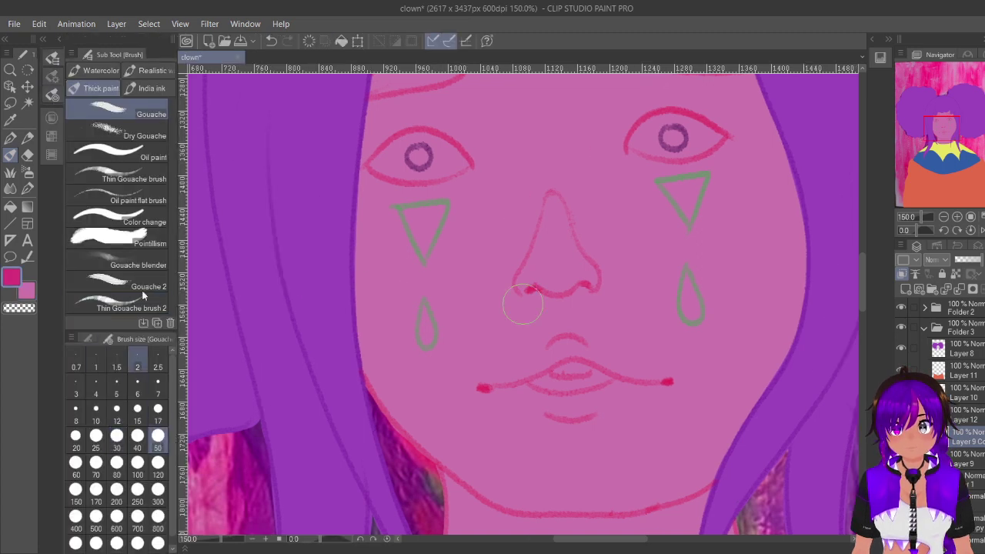
pyautogui.click(60, 40)
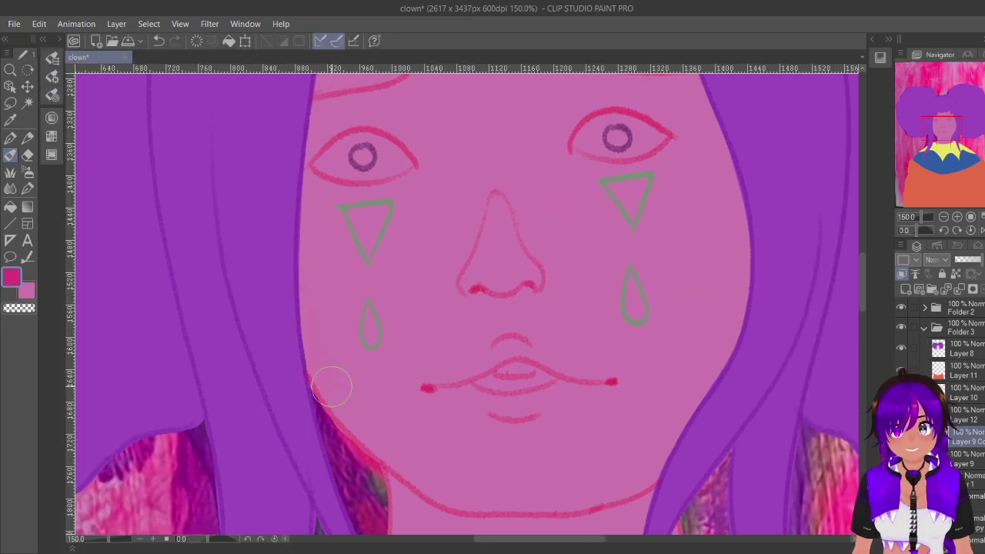
pyautogui.moveTo(331, 388); pyautogui.dragTo(363, 418)
pyautogui.moveTo(281, 290)
pyautogui.mouseDown()
pyautogui.moveTo(292, 340)
pyautogui.moveTo(342, 418)
pyautogui.moveTo(438, 491)
pyautogui.moveTo(361, 447)
pyautogui.moveTo(404, 512)
pyautogui.mouseUp()
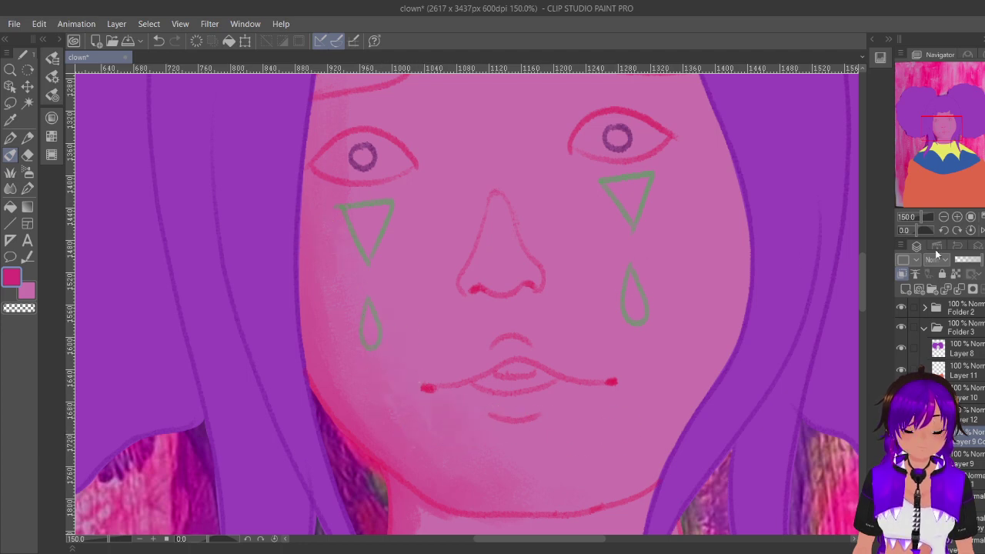
# Step: Deepen the dark pink shadow down the left side of the face from the temple to the jaw, and switch to the skin pink
pyautogui.click(944, 219)
pyautogui.moveTo(946, 150); pyautogui.dragTo(943, 119)
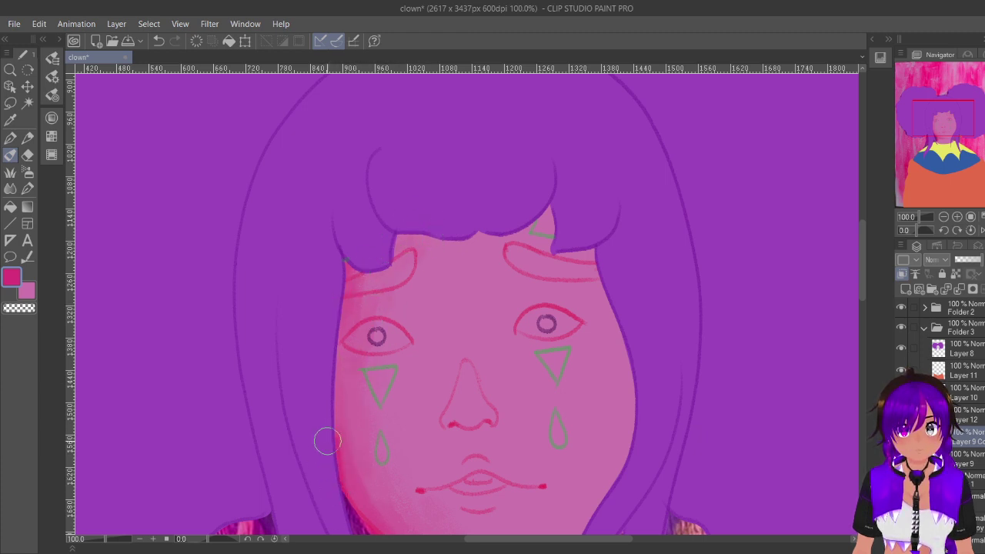
pyautogui.moveTo(327, 441)
pyautogui.mouseDown()
pyautogui.moveTo(331, 474)
pyautogui.moveTo(366, 499)
pyautogui.mouseUp()
pyautogui.moveTo(336, 431)
pyautogui.mouseDown()
pyautogui.moveTo(357, 495)
pyautogui.moveTo(386, 527)
pyautogui.mouseUp()
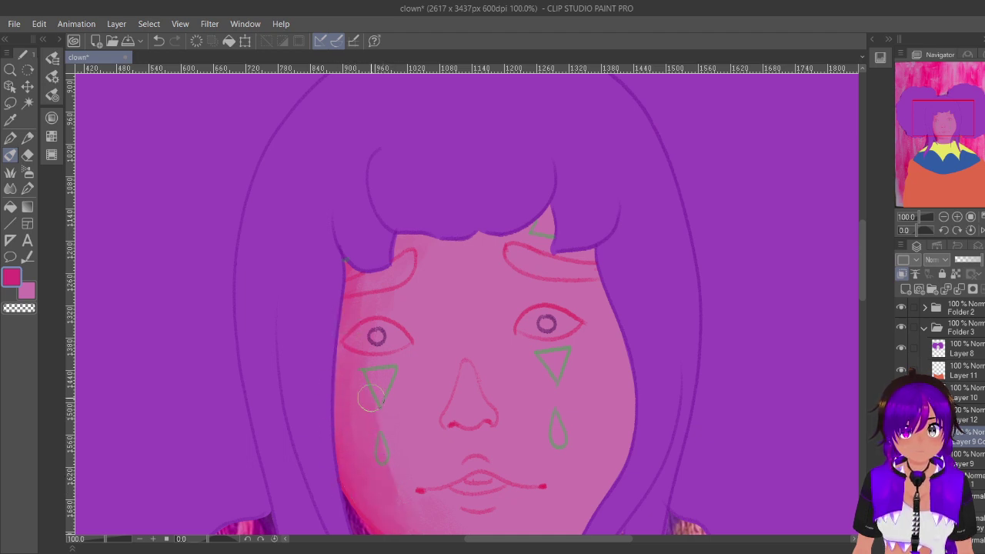
pyautogui.press('x')
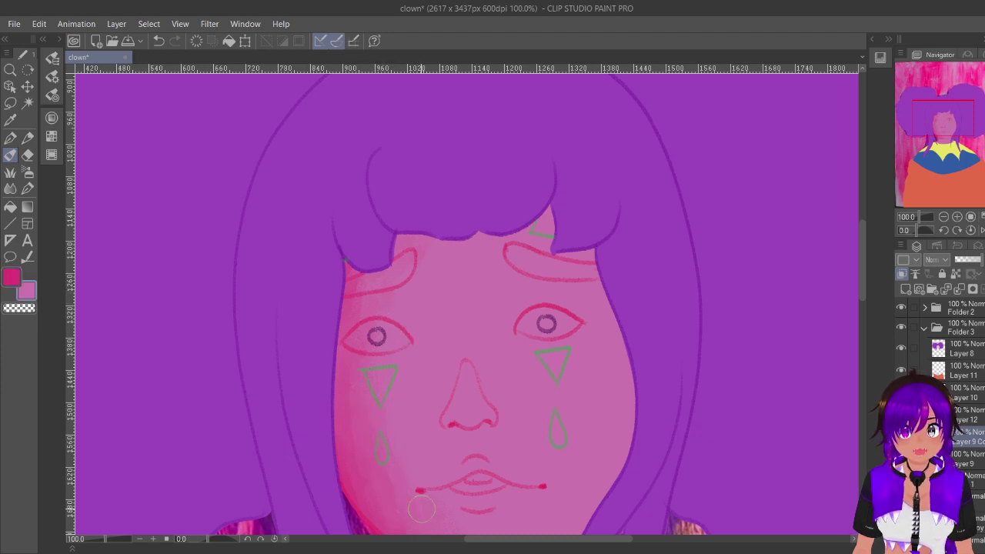
# Step: Compare the skin with the painting beneath and shade the neck below the jaw in dark pink
pyautogui.click(957, 217)
pyautogui.click(944, 217)
pyautogui.click(945, 217)
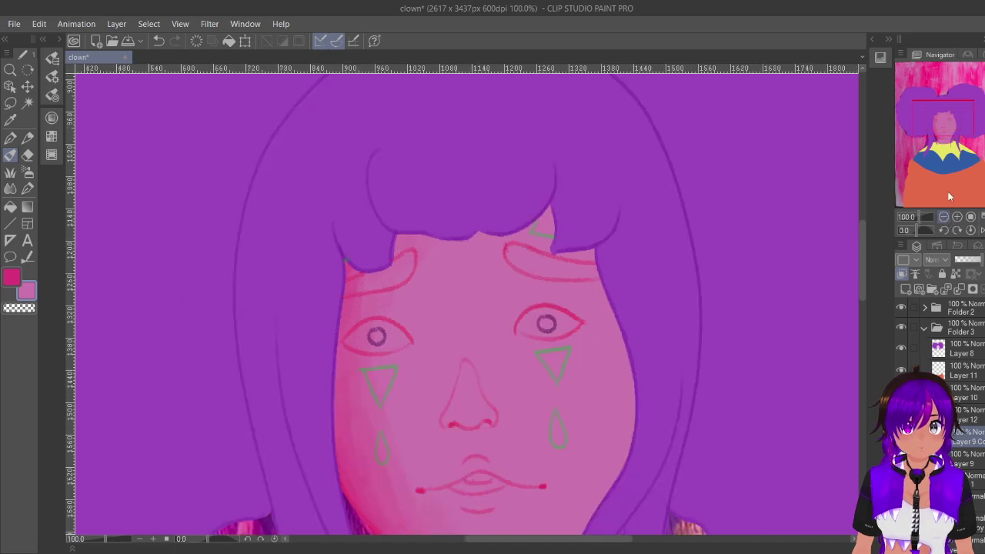
pyautogui.moveTo(946, 136); pyautogui.dragTo(948, 151)
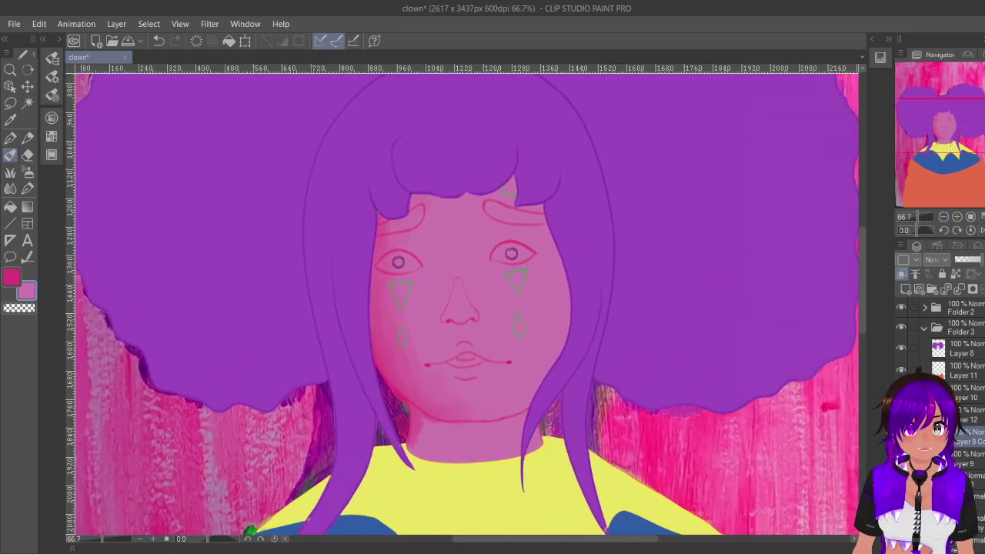
pyautogui.click(901, 437)
pyautogui.click(902, 437)
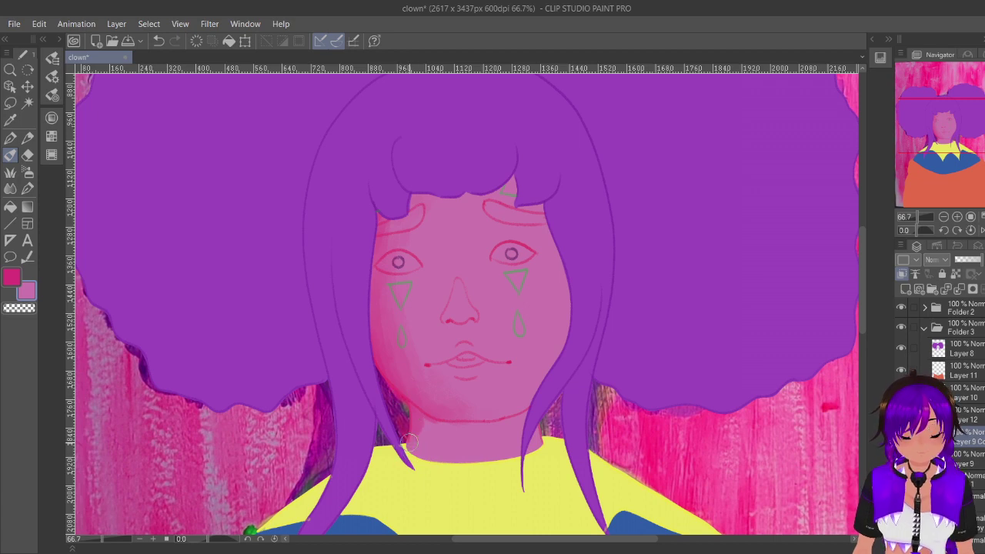
pyautogui.press('x')
pyautogui.moveTo(411, 425)
pyautogui.mouseDown()
pyautogui.moveTo(417, 450)
pyautogui.moveTo(417, 439)
pyautogui.mouseUp()
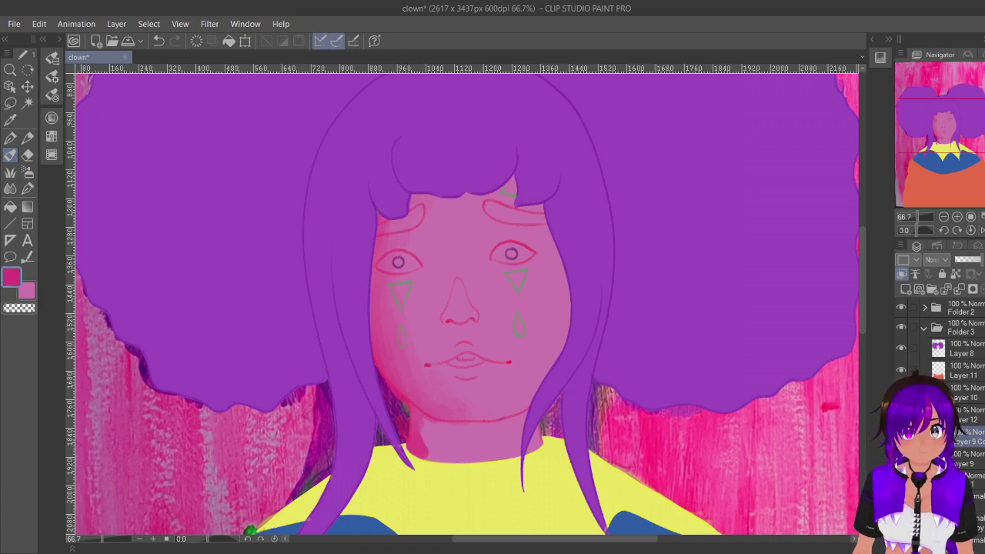
pyautogui.hotkey('ctrl', 'z')
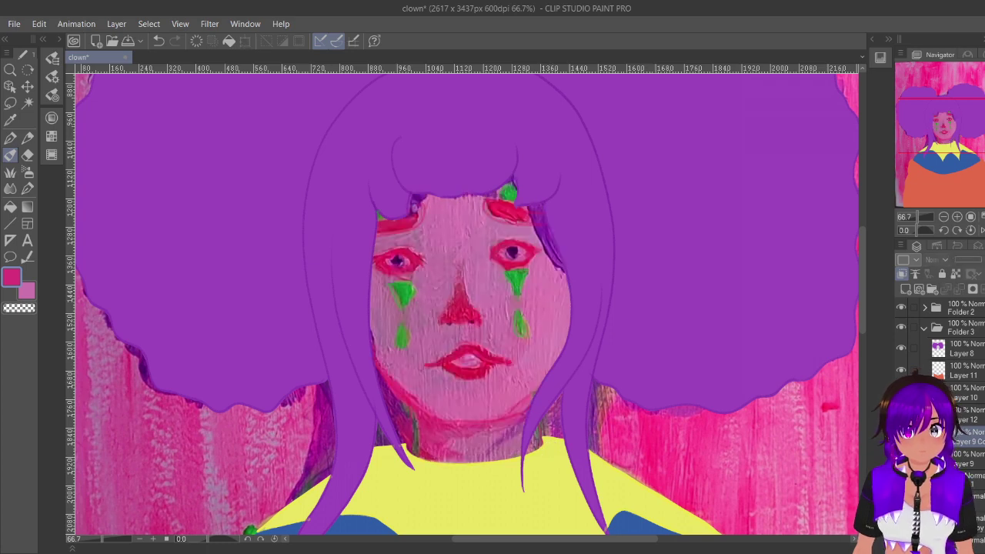
pyautogui.hotkey('ctrl', 'y')
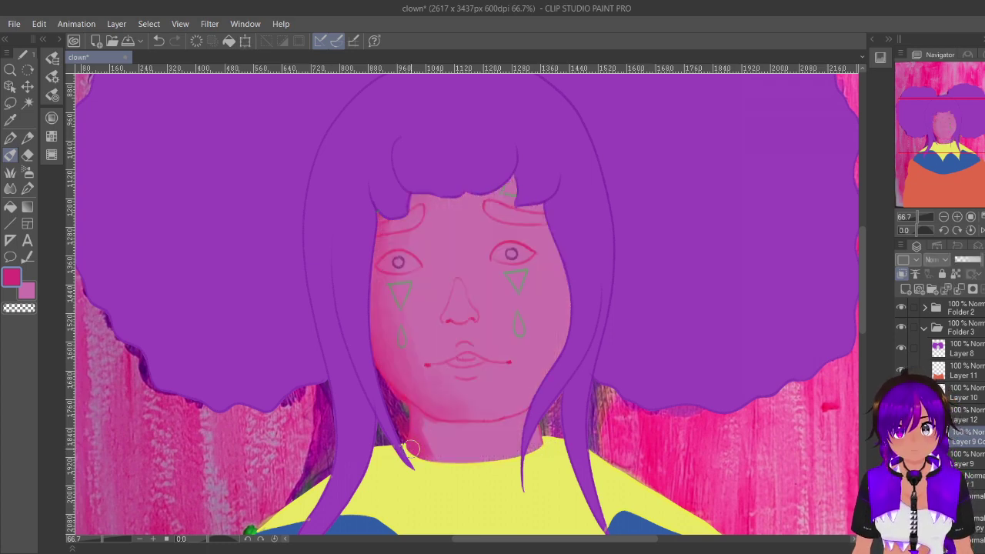
pyautogui.moveTo(440, 467)
pyautogui.mouseDown()
pyautogui.moveTo(425, 446)
pyautogui.moveTo(423, 458)
pyautogui.mouseUp()
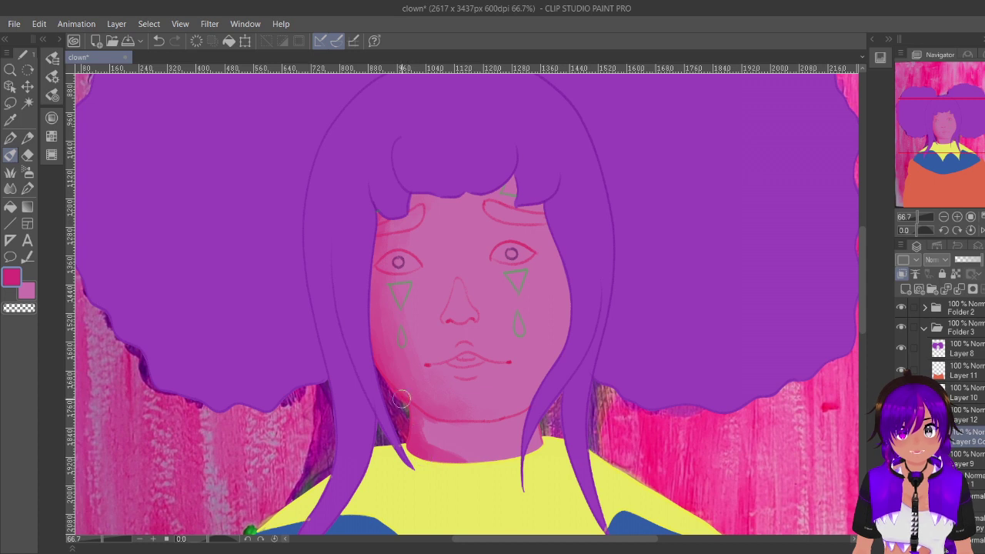
pyautogui.moveTo(398, 414)
pyautogui.mouseDown()
pyautogui.moveTo(418, 406)
pyautogui.moveTo(485, 422)
pyautogui.moveTo(433, 418)
pyautogui.moveTo(429, 438)
pyautogui.mouseUp()
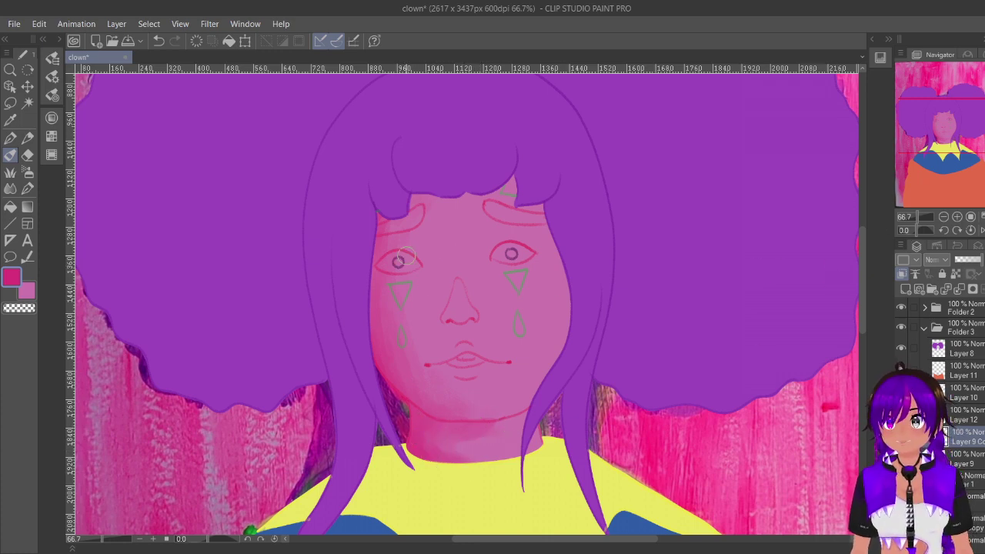
# Step: Check the neck in the painting beneath and blend the neck and jaw shadows with the skin pink and dark pink
pyautogui.click(902, 437)
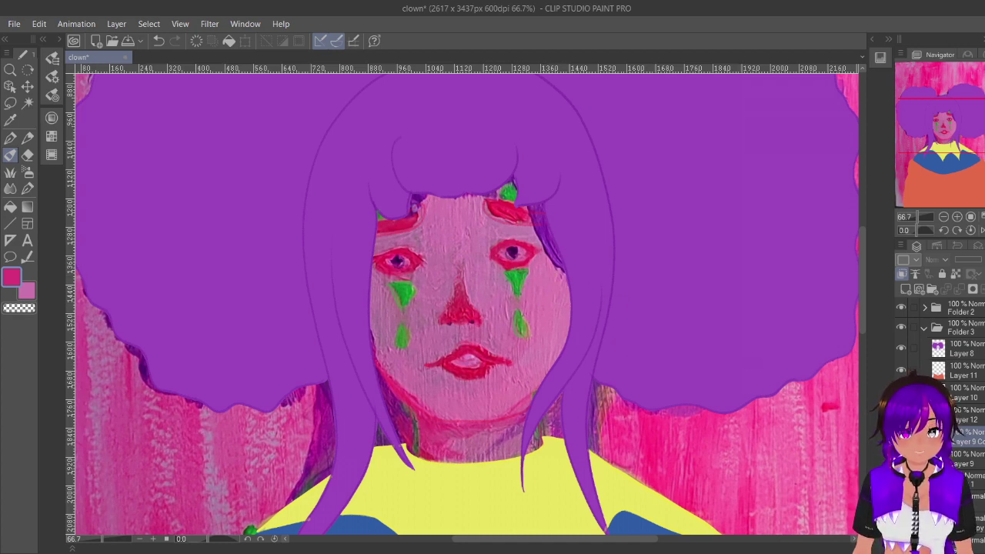
pyautogui.click(901, 437)
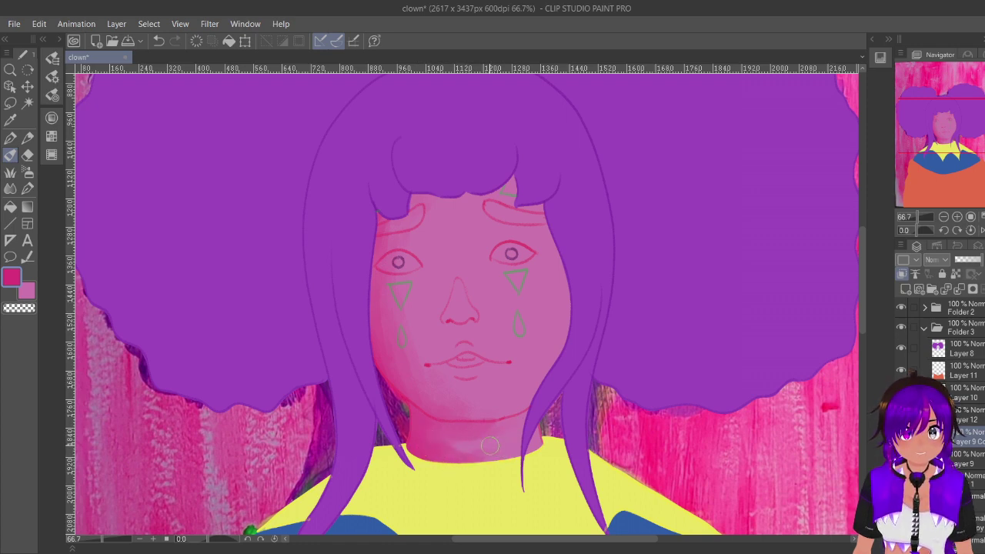
pyautogui.press('x')
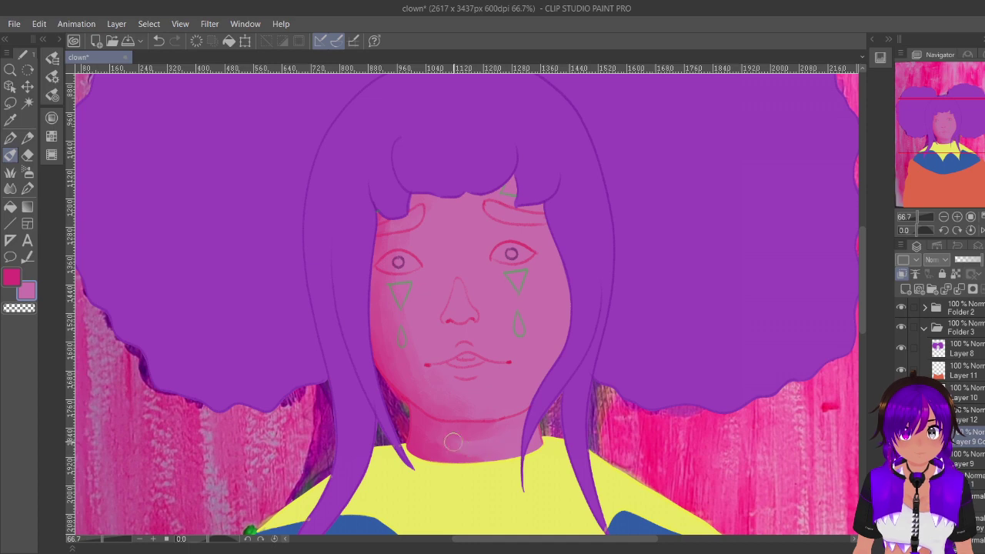
pyautogui.press('x')
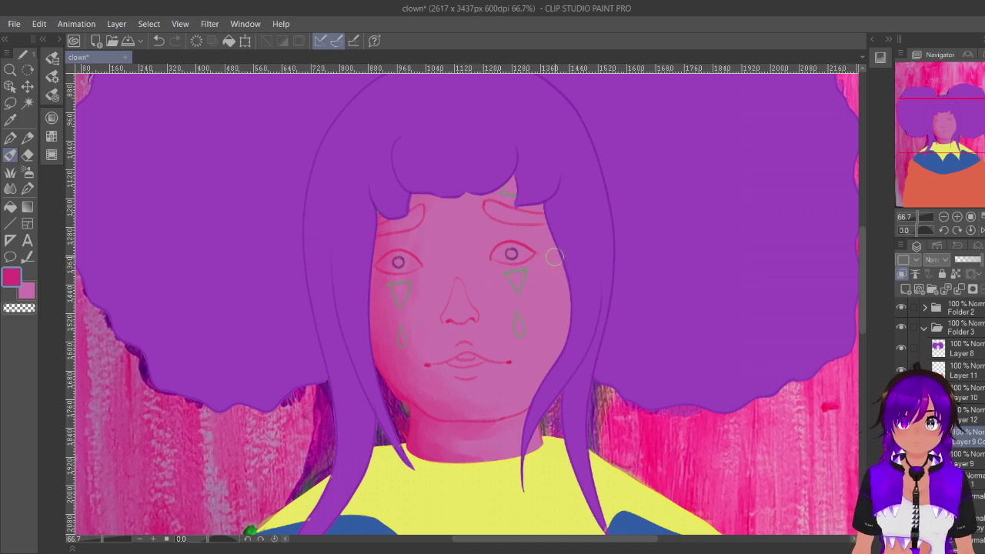
# Step: Shade the edge of the right cheek in dark pink and blend it softly into the skin color
pyautogui.press('x')
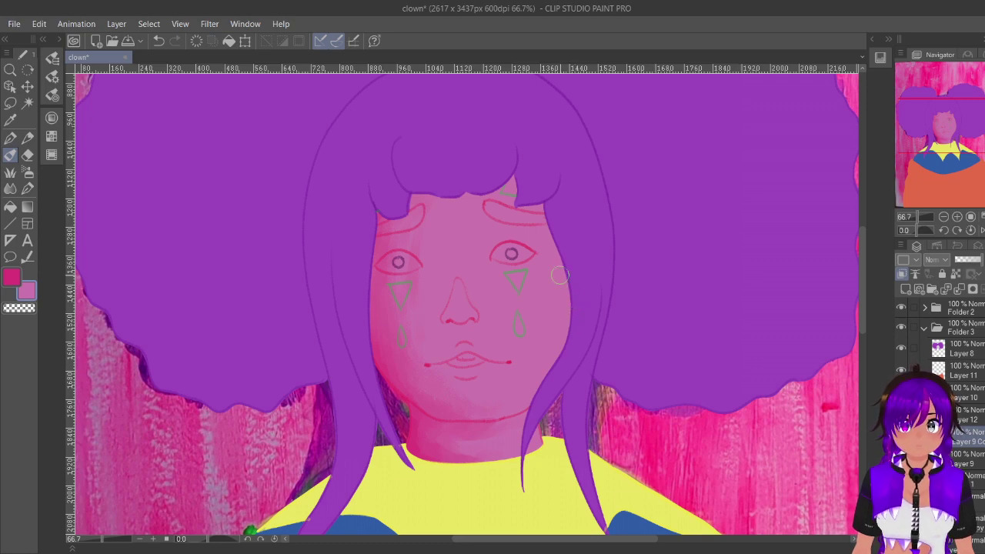
pyautogui.press('x')
pyautogui.moveTo(567, 277); pyautogui.dragTo(553, 348)
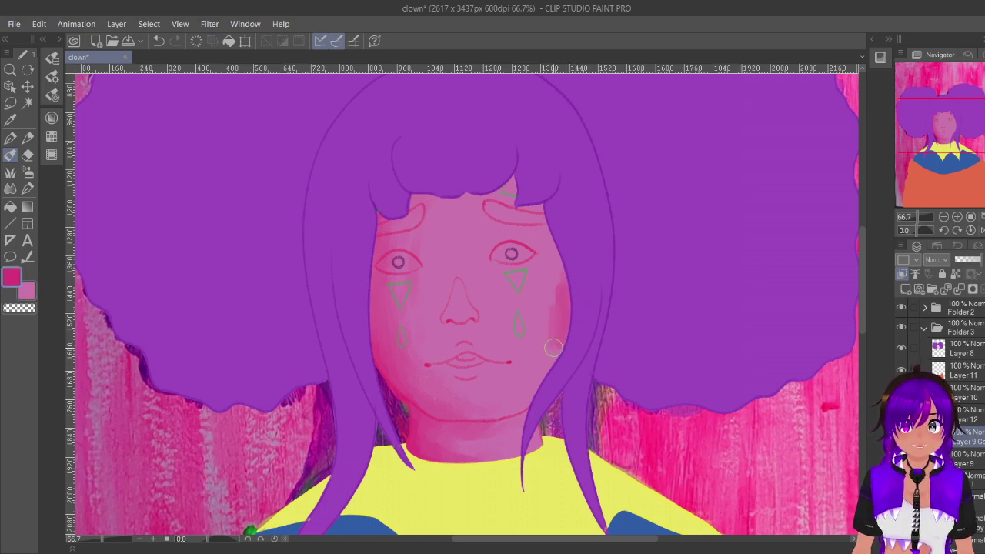
pyautogui.press('x')
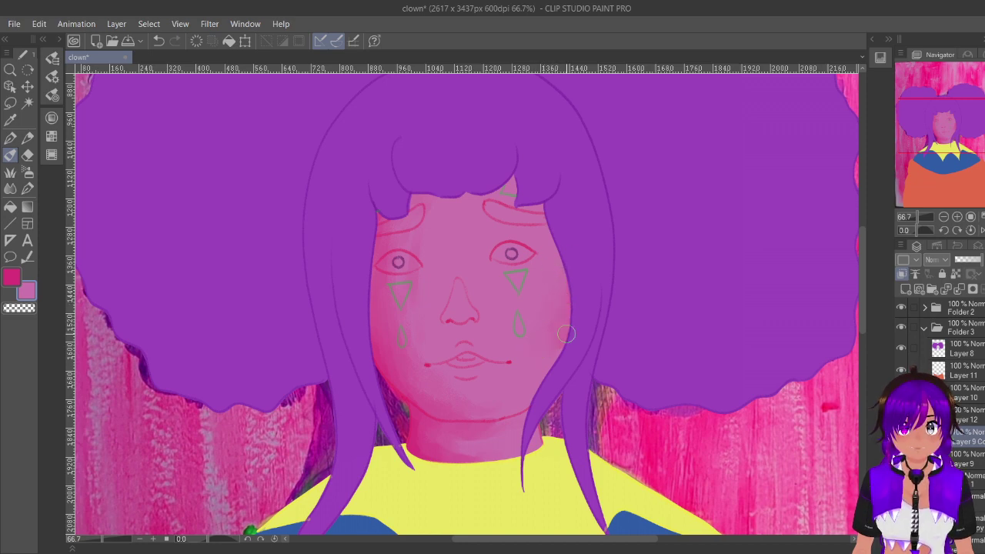
pyautogui.press('x')
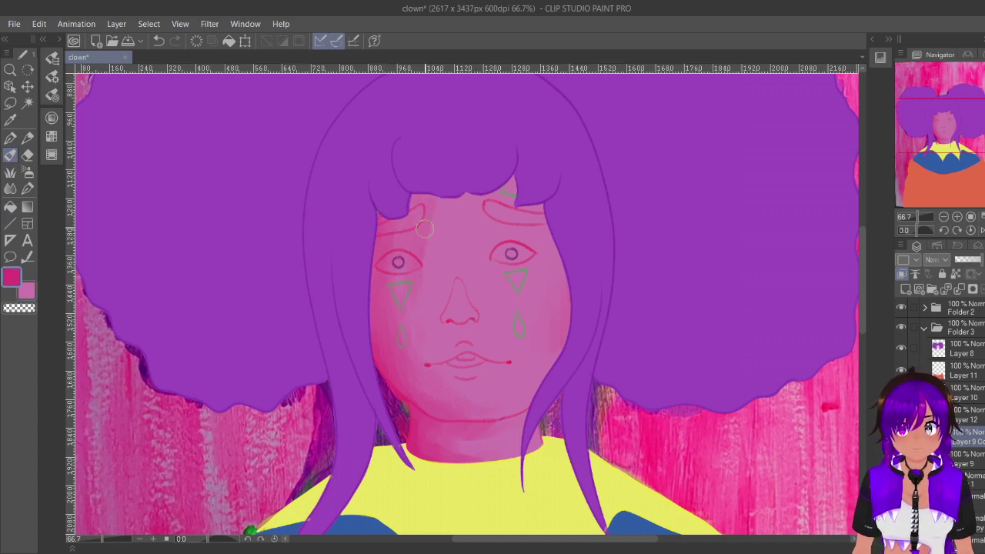
pyautogui.press('x')
pyautogui.hotkey('ctrl', 'z')
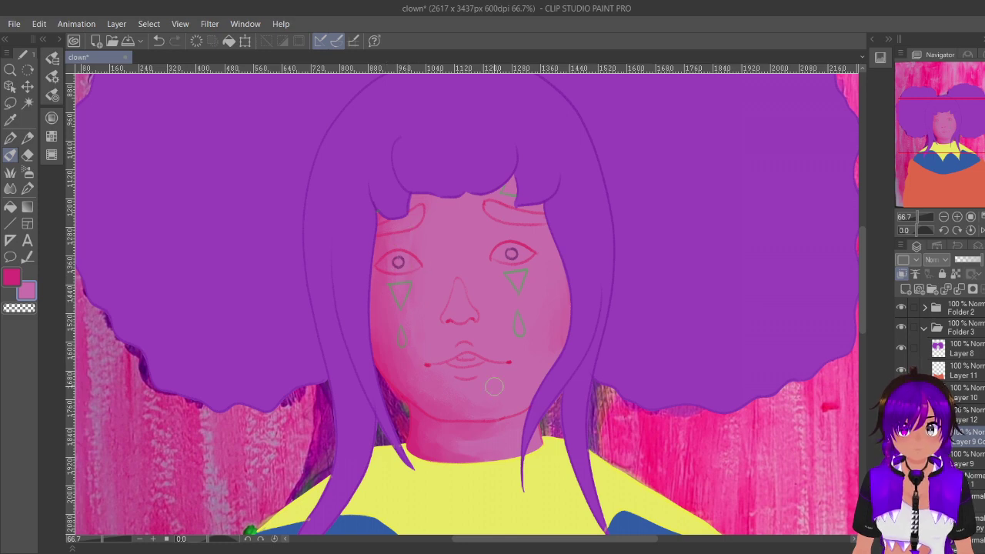
# Step: Undo the oversized stroke on the nose bridge, reduce the brush size, and shade the nose's left side, underside and nostrils in dark pink
pyautogui.click(957, 218)
pyautogui.click(958, 218)
pyautogui.click(957, 218)
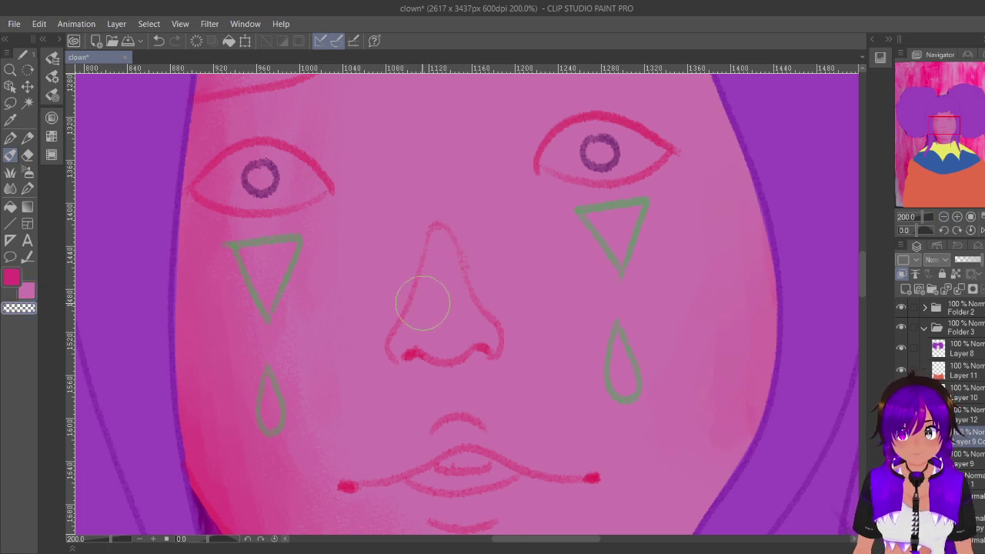
pyautogui.moveTo(445, 249)
pyautogui.mouseDown()
pyautogui.moveTo(433, 235)
pyautogui.moveTo(441, 266)
pyautogui.mouseUp()
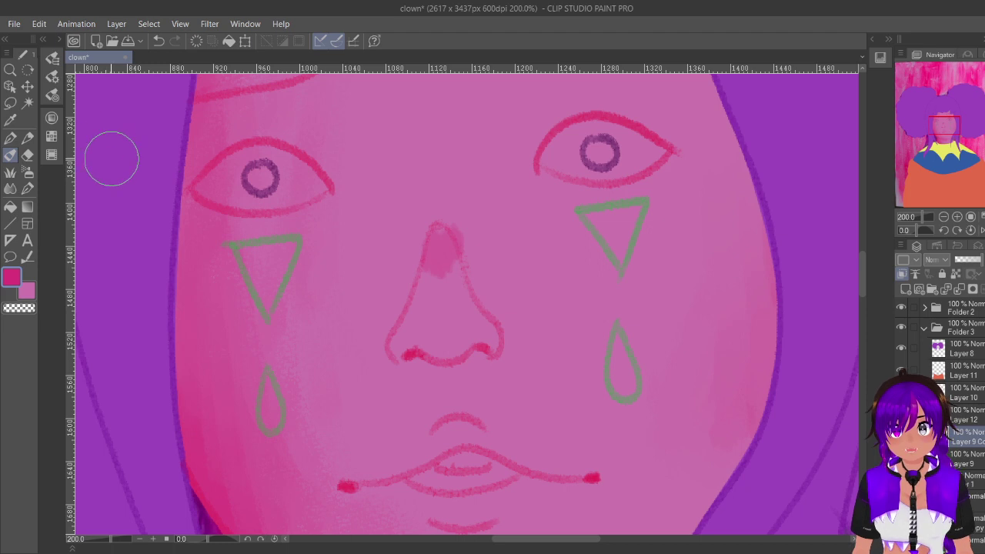
pyautogui.hotkey('ctrl', 'z')
pyautogui.click(51, 118)
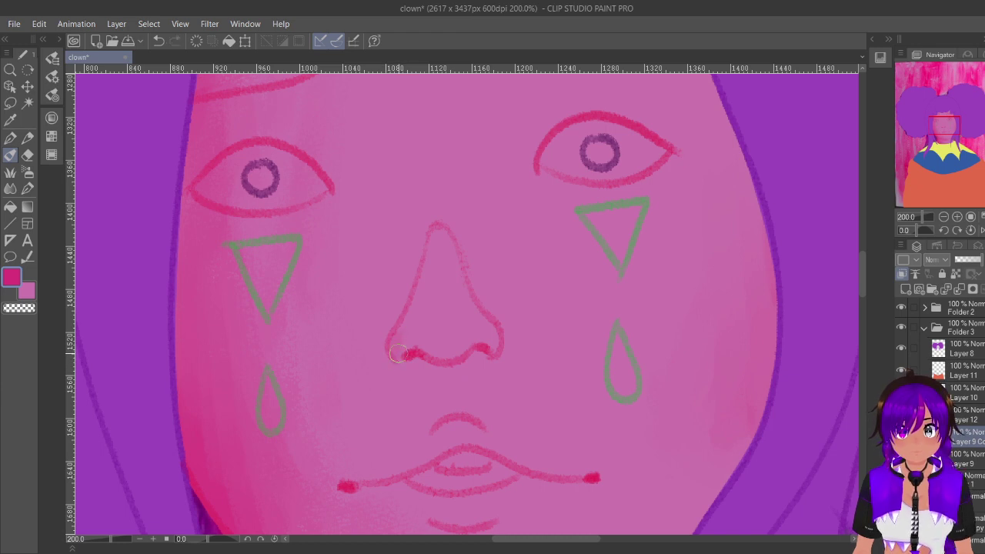
pyautogui.moveTo(398, 353)
pyautogui.mouseDown()
pyautogui.moveTo(437, 230)
pyautogui.moveTo(407, 324)
pyautogui.moveTo(410, 352)
pyautogui.moveTo(422, 314)
pyautogui.moveTo(432, 356)
pyautogui.moveTo(437, 344)
pyautogui.moveTo(464, 350)
pyautogui.moveTo(466, 342)
pyautogui.moveTo(446, 345)
pyautogui.moveTo(430, 322)
pyautogui.moveTo(437, 239)
pyautogui.moveTo(428, 299)
pyautogui.moveTo(431, 318)
pyautogui.moveTo(458, 318)
pyautogui.moveTo(451, 334)
pyautogui.moveTo(439, 304)
pyautogui.moveTo(445, 276)
pyautogui.mouseUp()
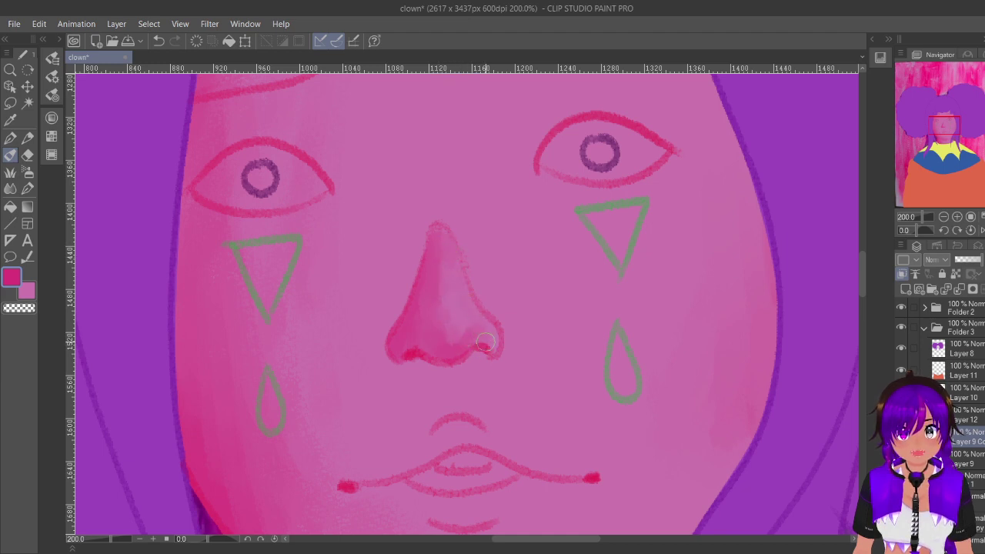
pyautogui.moveTo(486, 342); pyautogui.dragTo(486, 321)
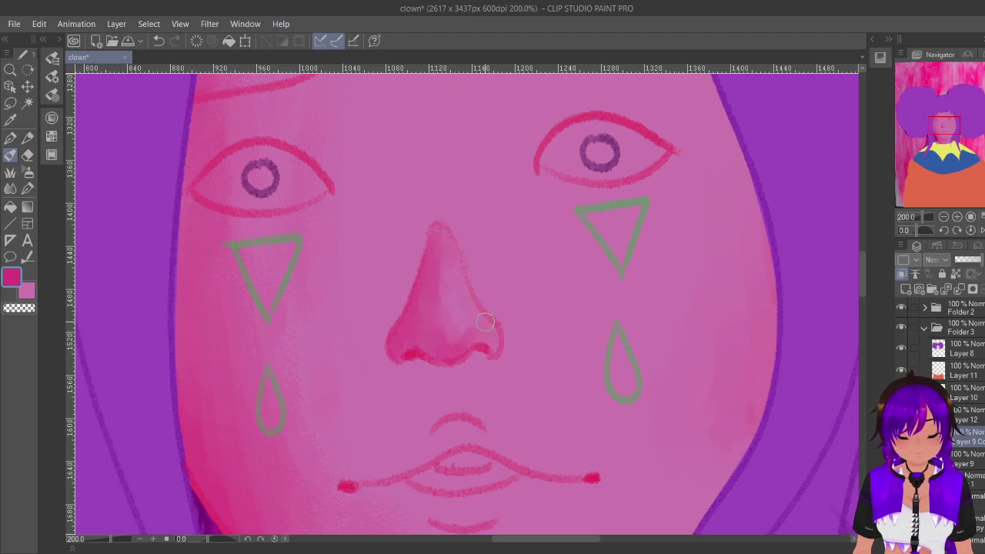
pyautogui.click(945, 217)
pyautogui.click(946, 218)
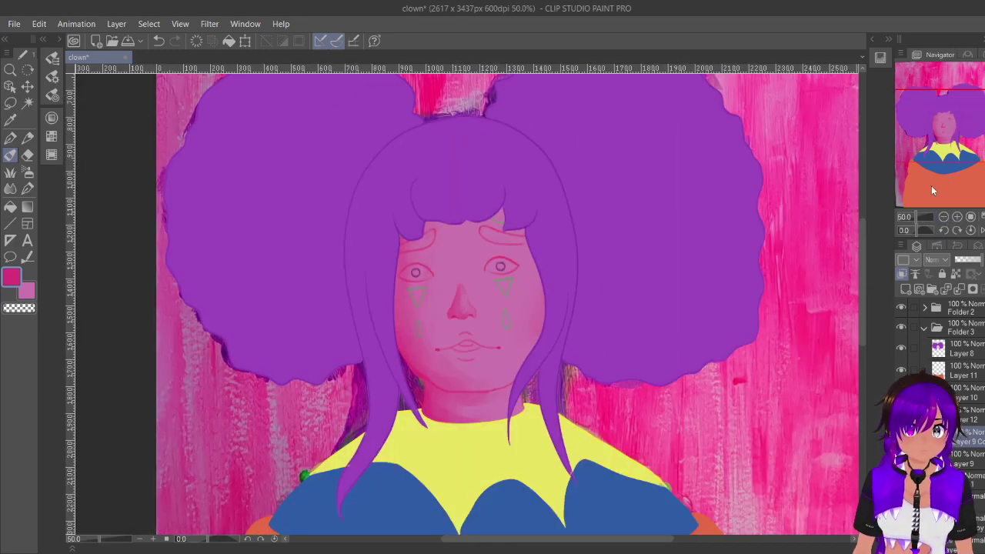
pyautogui.click(958, 217)
pyautogui.click(958, 218)
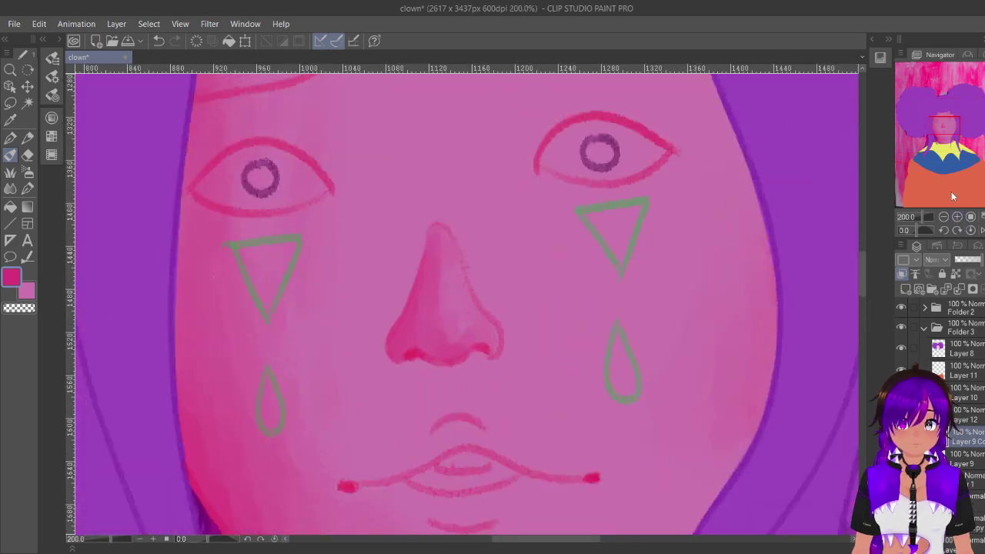
pyautogui.click(958, 218)
pyautogui.moveTo(945, 125); pyautogui.dragTo(949, 119)
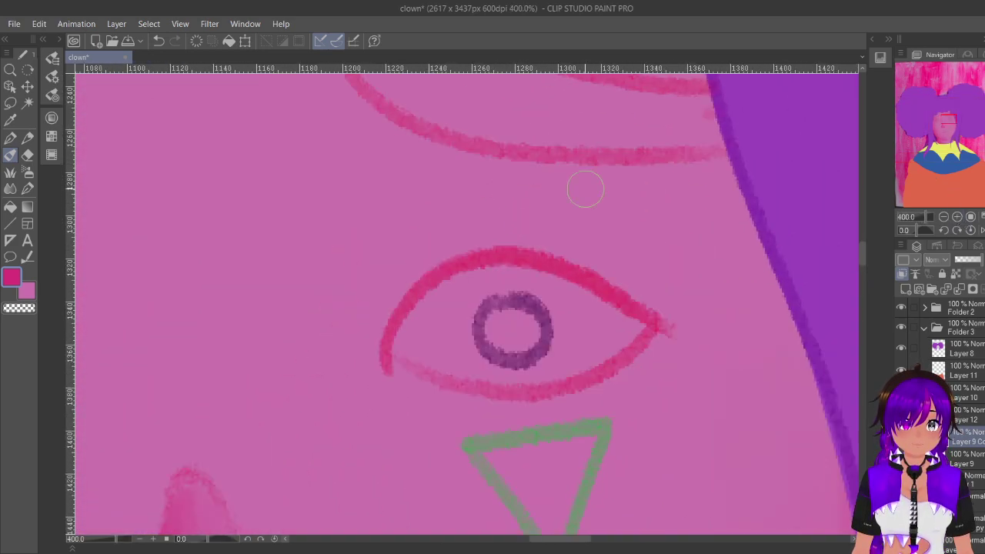
pyautogui.moveTo(382, 377)
pyautogui.mouseDown()
pyautogui.moveTo(415, 307)
pyautogui.moveTo(448, 301)
pyautogui.moveTo(408, 310)
pyautogui.moveTo(469, 302)
pyautogui.moveTo(536, 262)
pyautogui.moveTo(476, 268)
pyautogui.moveTo(605, 295)
pyautogui.moveTo(661, 324)
pyautogui.moveTo(556, 256)
pyautogui.mouseUp()
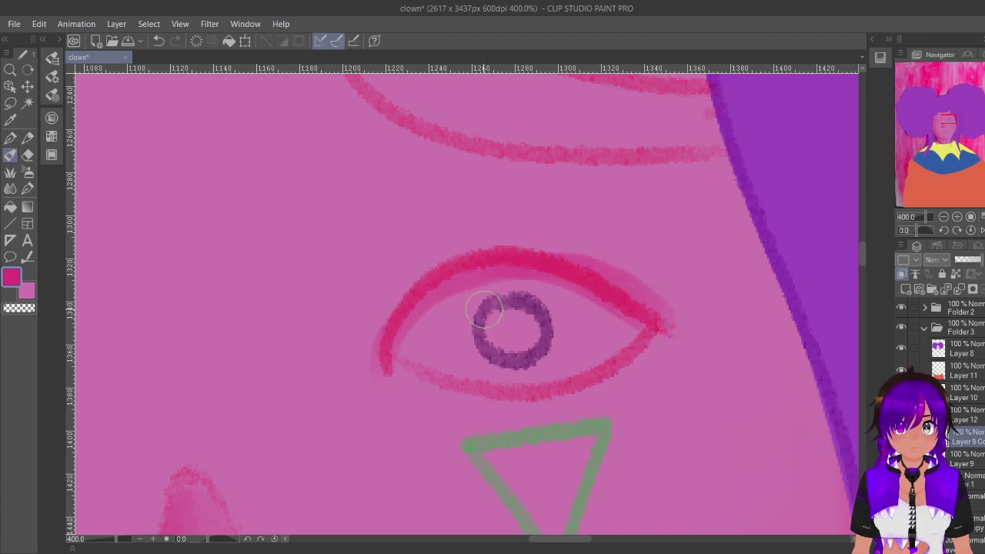
pyautogui.hotkey('ctrl', 'z')
pyautogui.hotkey('ctrl', 'z')
pyautogui.hotkey('ctrl', 'z')
pyautogui.hotkey('ctrl', 'z')
pyautogui.hotkey('ctrl', 'z')
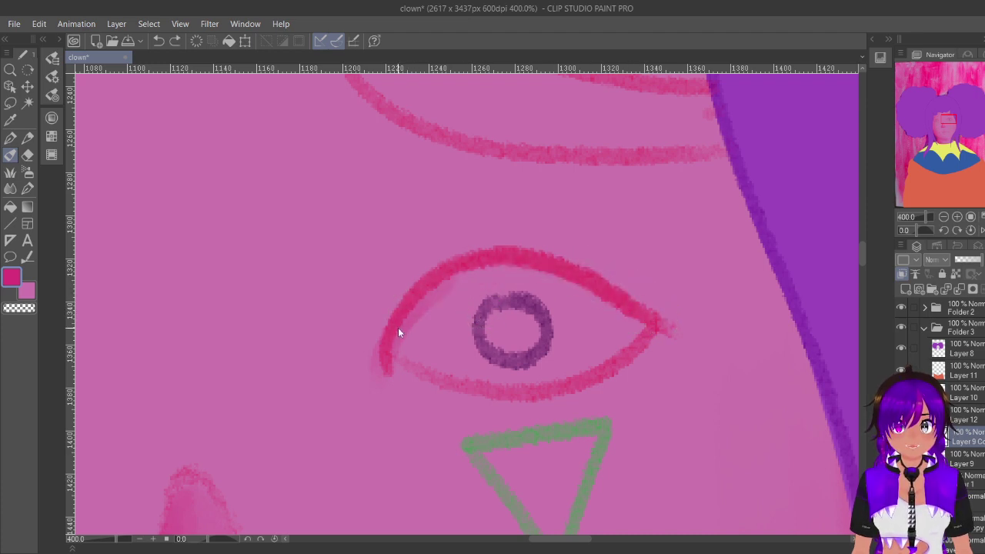
pyautogui.hotkey('ctrl', 'z')
pyautogui.moveTo(380, 373); pyautogui.dragTo(383, 319)
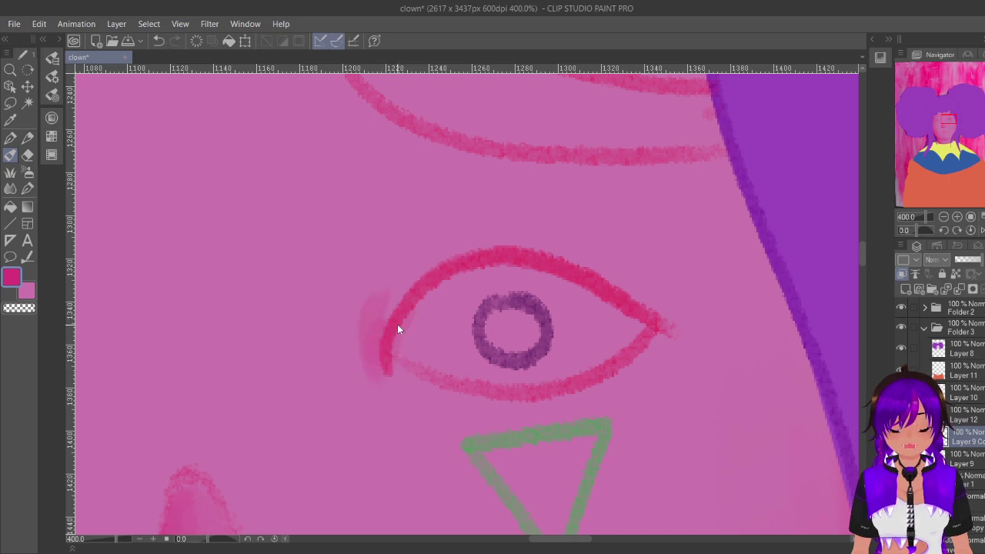
pyautogui.hotkey('ctrl', 'z')
# Step: Shade along the upper lid of the picture's right eye in dark pink and soften the shading with the transparent color
pyautogui.moveTo(382, 375)
pyautogui.mouseDown()
pyautogui.moveTo(400, 295)
pyautogui.moveTo(374, 365)
pyautogui.moveTo(441, 262)
pyautogui.moveTo(421, 277)
pyautogui.moveTo(568, 248)
pyautogui.moveTo(525, 239)
pyautogui.moveTo(643, 303)
pyautogui.moveTo(666, 326)
pyautogui.moveTo(645, 301)
pyautogui.moveTo(567, 261)
pyautogui.moveTo(591, 269)
pyautogui.moveTo(541, 253)
pyautogui.moveTo(438, 254)
pyautogui.moveTo(492, 239)
pyautogui.moveTo(433, 258)
pyautogui.moveTo(388, 315)
pyautogui.moveTo(378, 358)
pyautogui.moveTo(404, 300)
pyautogui.moveTo(382, 367)
pyautogui.moveTo(404, 282)
pyautogui.moveTo(377, 348)
pyautogui.moveTo(425, 303)
pyautogui.moveTo(445, 251)
pyautogui.moveTo(398, 290)
pyautogui.moveTo(516, 228)
pyautogui.moveTo(473, 230)
pyautogui.moveTo(380, 337)
pyautogui.moveTo(492, 224)
pyautogui.moveTo(430, 250)
pyautogui.moveTo(518, 222)
pyautogui.moveTo(659, 293)
pyautogui.moveTo(599, 247)
pyautogui.moveTo(624, 285)
pyautogui.moveTo(606, 262)
pyautogui.moveTo(486, 240)
pyautogui.mouseUp()
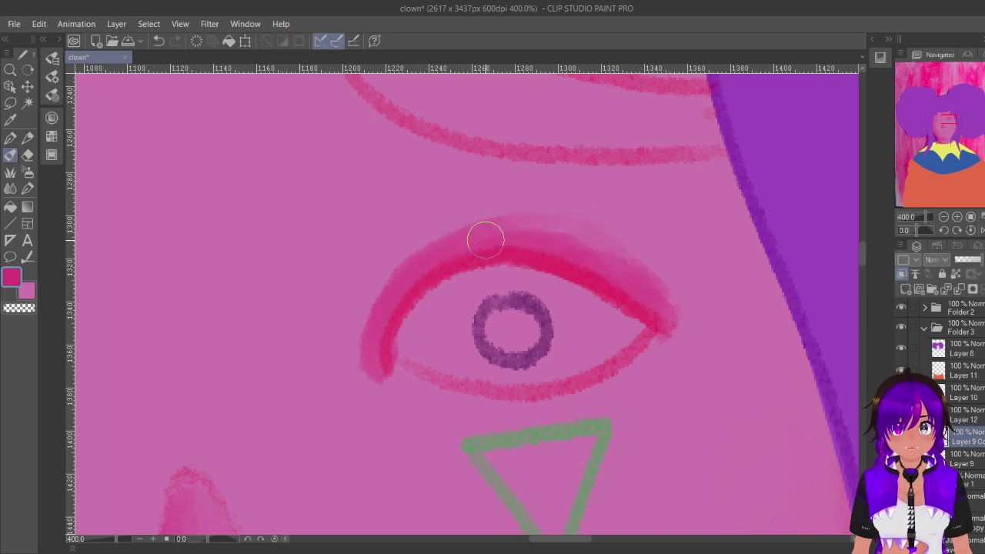
pyautogui.click(945, 219)
pyautogui.press('c')
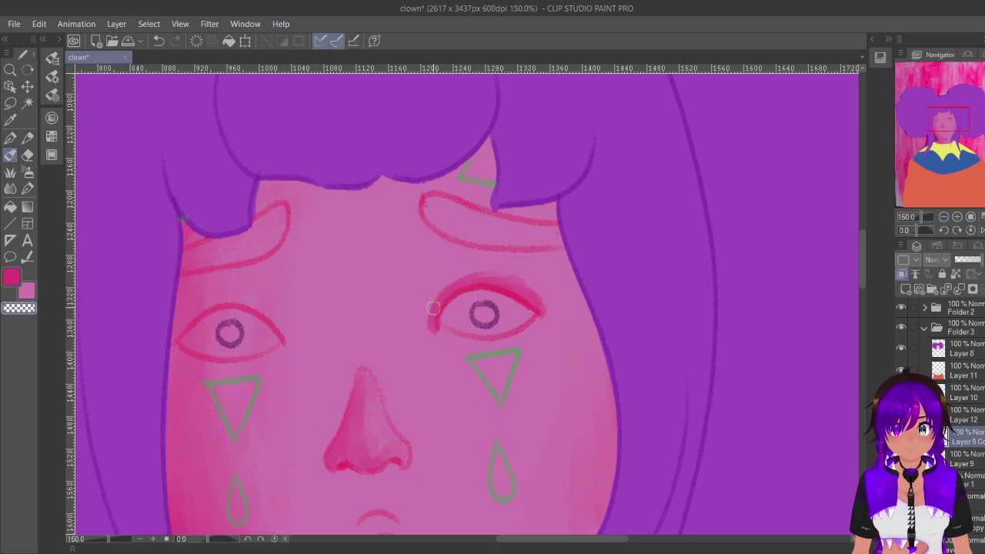
pyautogui.moveTo(427, 330); pyautogui.dragTo(465, 295)
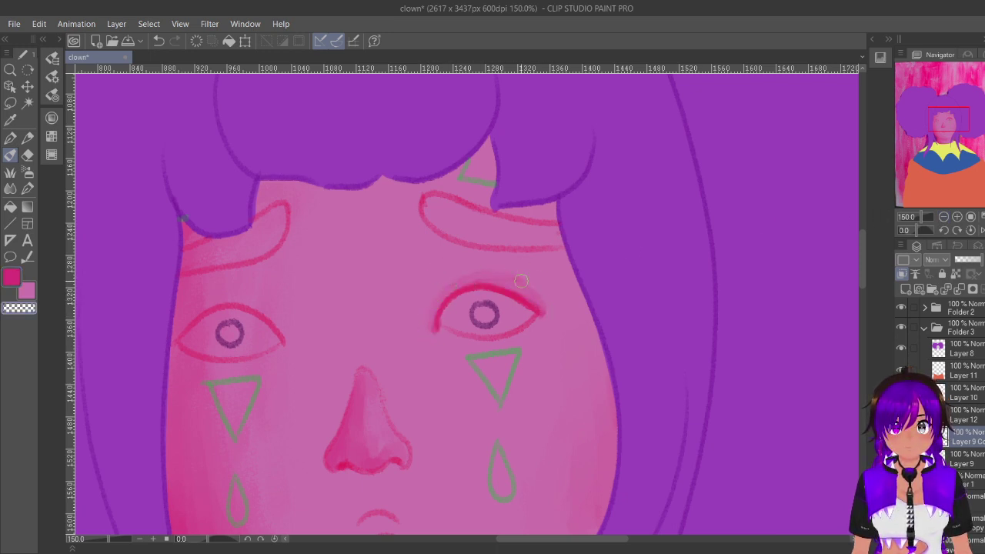
# Step: Return to the dark pink and softly rebuild the shading above and around the right eye with the Gouache brush
pyautogui.click(50, 98)
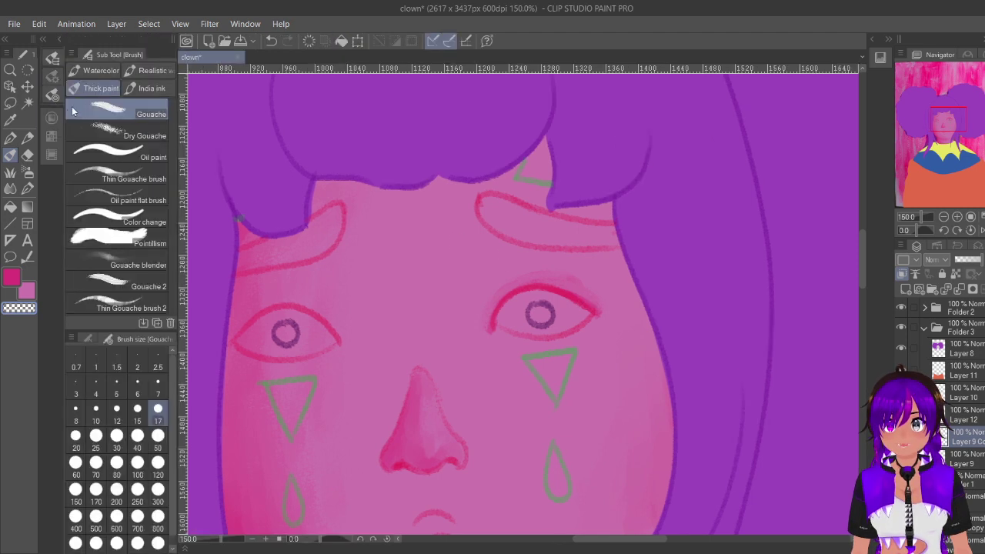
pyautogui.click(58, 39)
pyautogui.press('c')
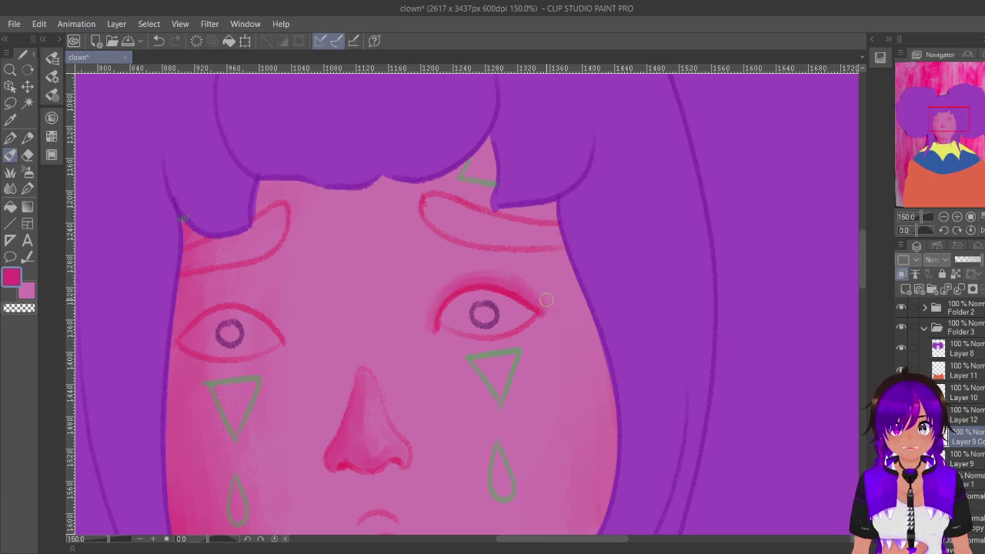
pyautogui.moveTo(948, 144); pyautogui.dragTo(930, 131)
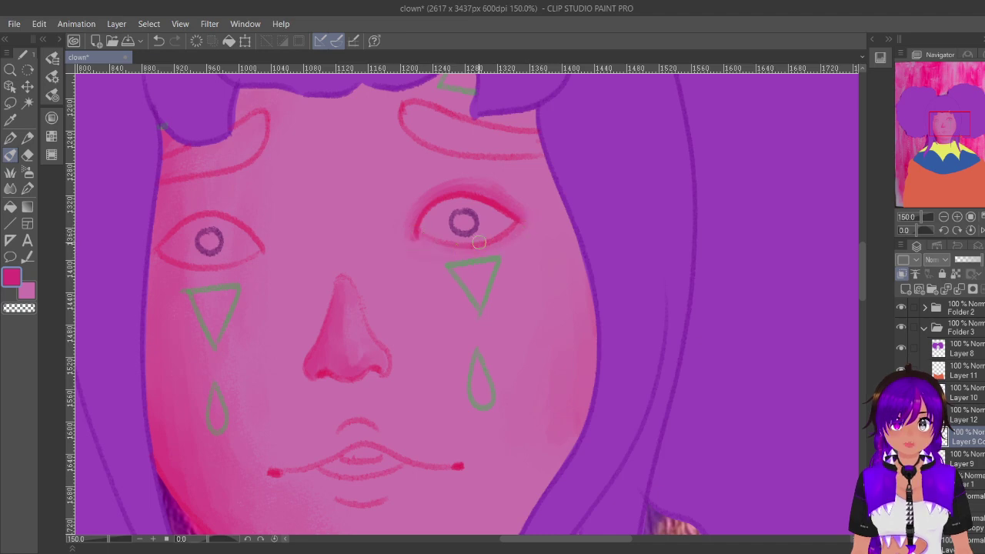
# Step: Move to the mouth and set the sub color to a light pink with saturation 33 and value 88
pyautogui.moveTo(914, 156); pyautogui.dragTo(929, 144)
pyautogui.click(957, 219)
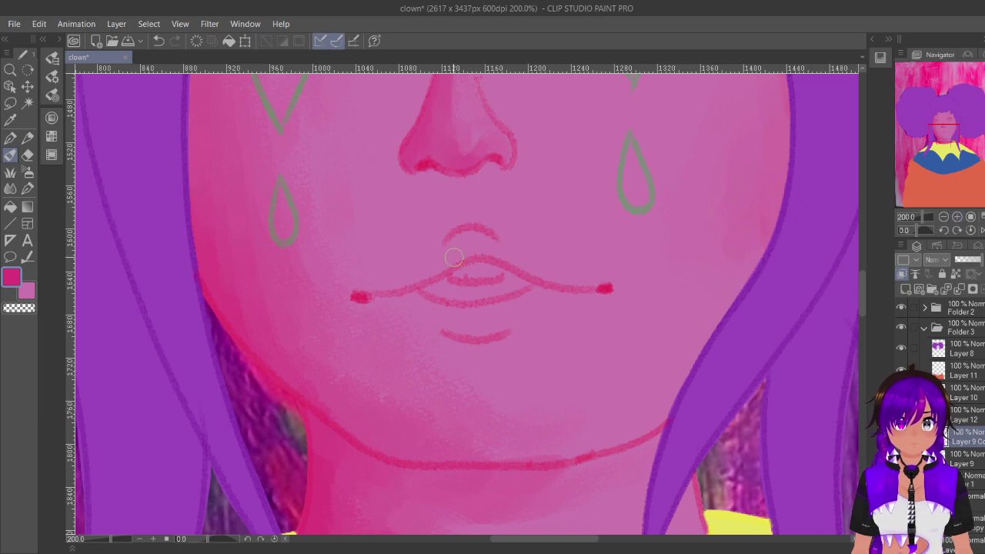
pyautogui.click(958, 217)
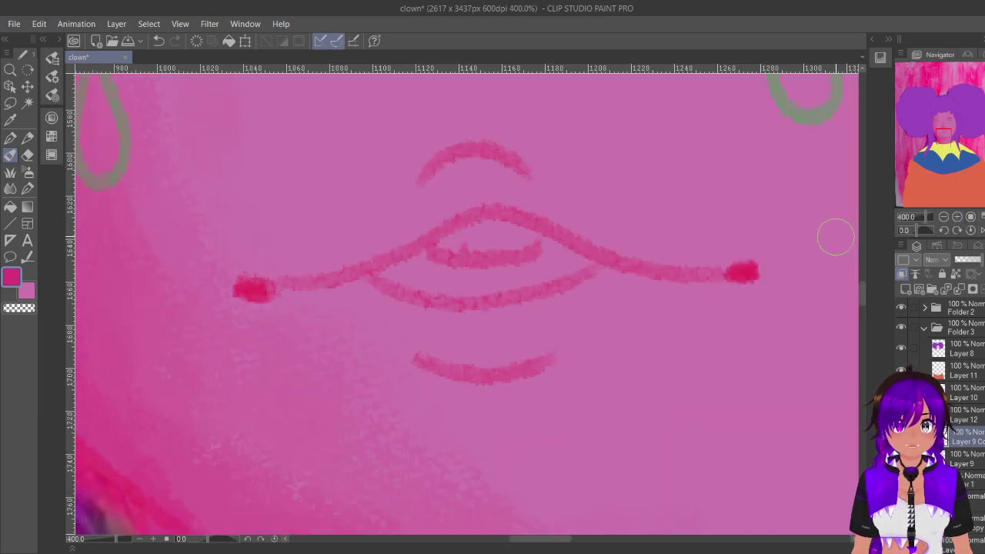
pyautogui.click(51, 118)
pyautogui.press('c')
pyautogui.press('c')
pyautogui.press('x')
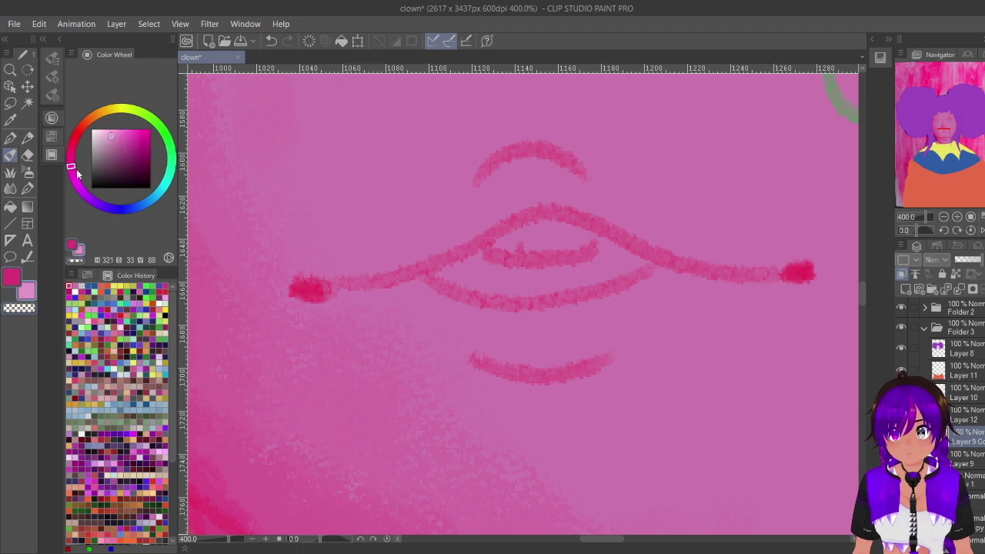
pyautogui.click(61, 40)
pyautogui.moveTo(394, 271)
pyautogui.mouseDown()
pyautogui.moveTo(424, 269)
pyautogui.moveTo(408, 272)
pyautogui.moveTo(454, 285)
pyautogui.moveTo(481, 273)
pyautogui.mouseUp()
pyautogui.hotkey('ctrl', 'z')
pyautogui.hotkey('ctrl', 'z')
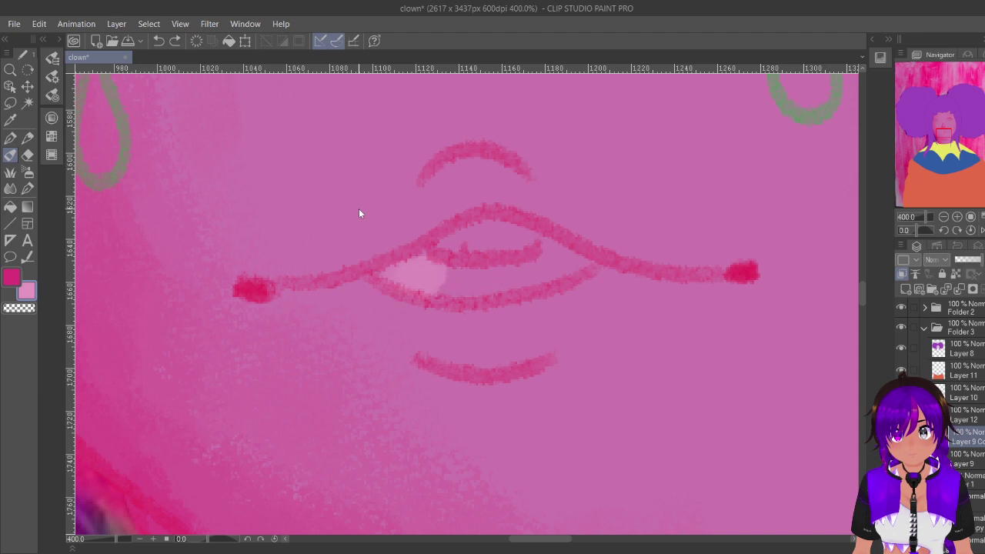
pyautogui.hotkey('ctrl', 'z')
# Step: Paint the inner area of the mouth between the upper lip line and the center line in light pink
pyautogui.click(52, 94)
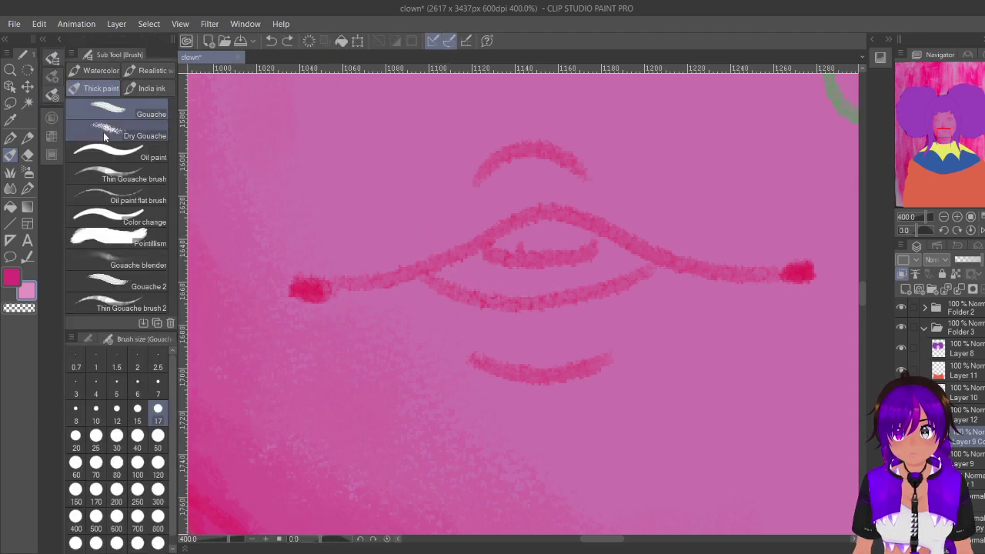
pyautogui.moveTo(496, 243)
pyautogui.mouseDown()
pyautogui.moveTo(550, 246)
pyautogui.moveTo(566, 230)
pyautogui.moveTo(588, 238)
pyautogui.moveTo(496, 249)
pyautogui.moveTo(599, 245)
pyautogui.moveTo(505, 251)
pyautogui.moveTo(532, 242)
pyautogui.mouseUp()
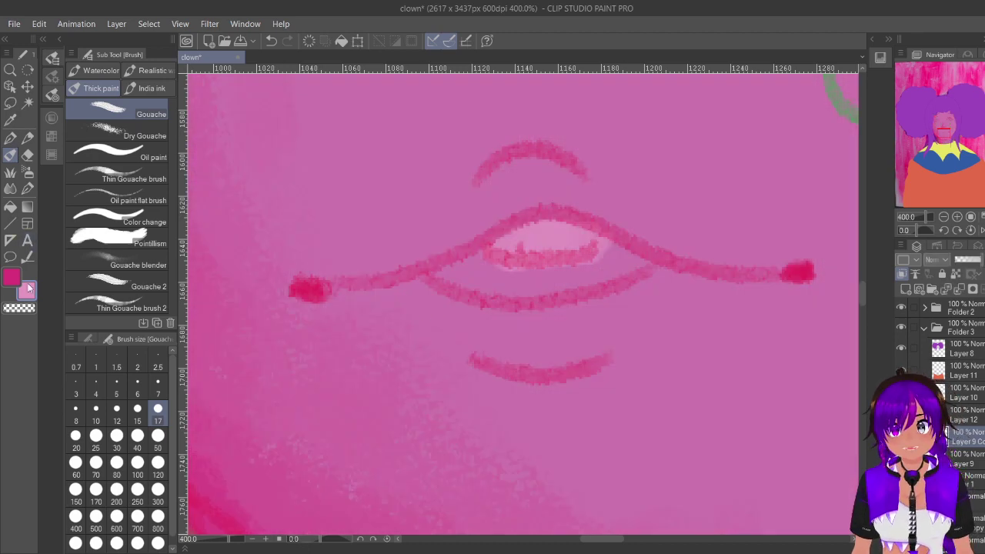
# Step: Test muted pinks on the lower lip, undo the dusky stroke, and set the color to H 330, S 70, V 73
pyautogui.click(51, 118)
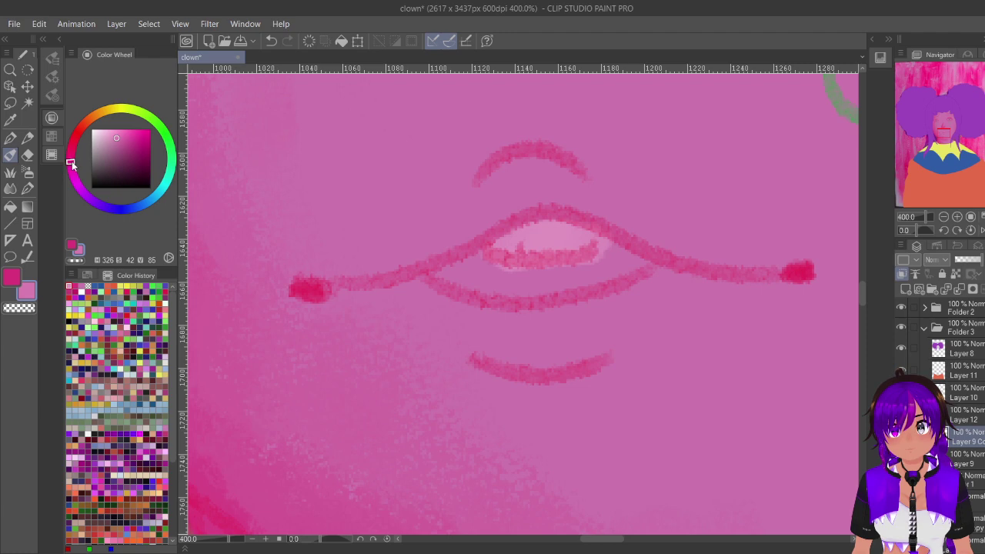
pyautogui.click(483, 268)
pyautogui.moveTo(118, 137); pyautogui.dragTo(127, 146)
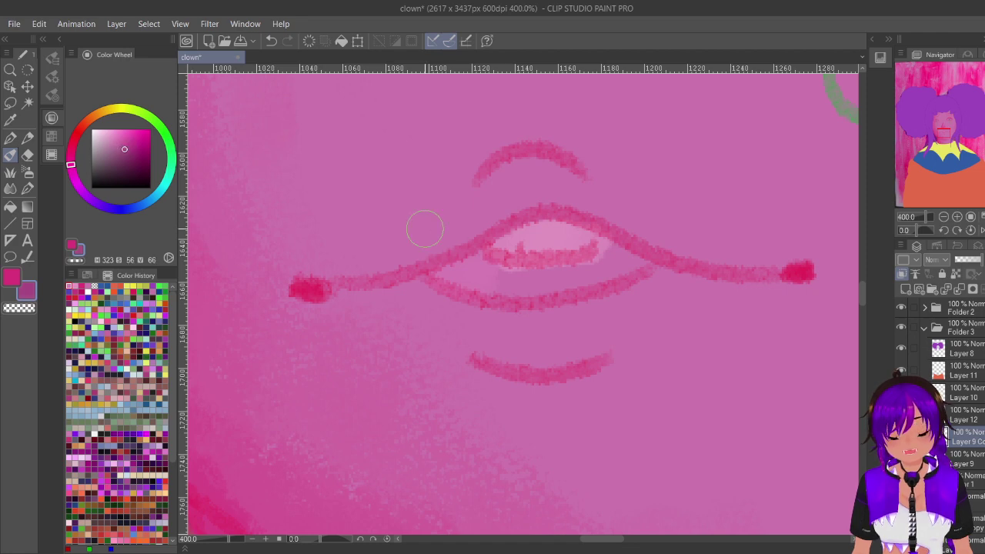
pyautogui.moveTo(485, 269)
pyautogui.mouseDown()
pyautogui.moveTo(457, 279)
pyautogui.moveTo(447, 261)
pyautogui.moveTo(469, 271)
pyautogui.moveTo(448, 278)
pyautogui.moveTo(486, 283)
pyautogui.moveTo(467, 269)
pyautogui.moveTo(477, 258)
pyautogui.moveTo(493, 277)
pyautogui.mouseUp()
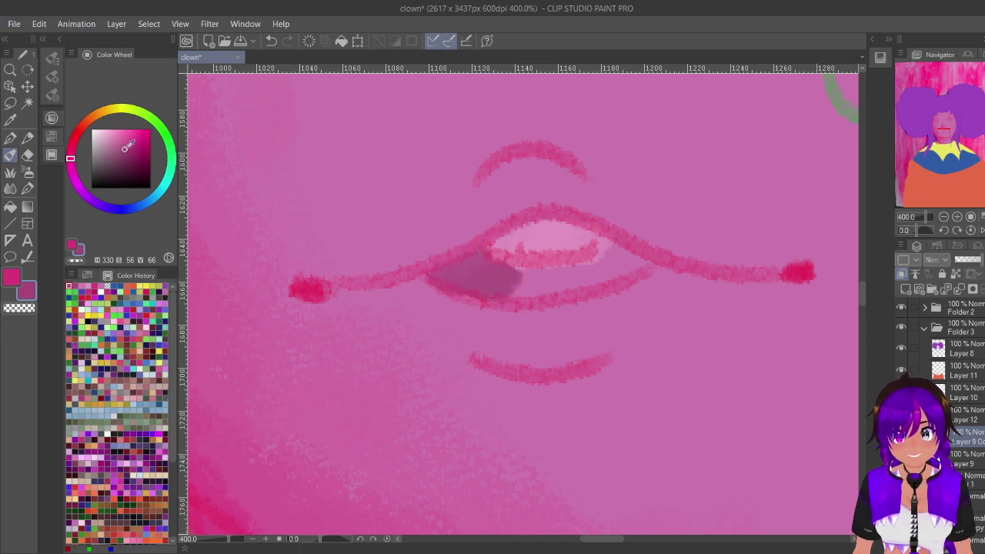
pyautogui.hotkey('ctrl', 'z')
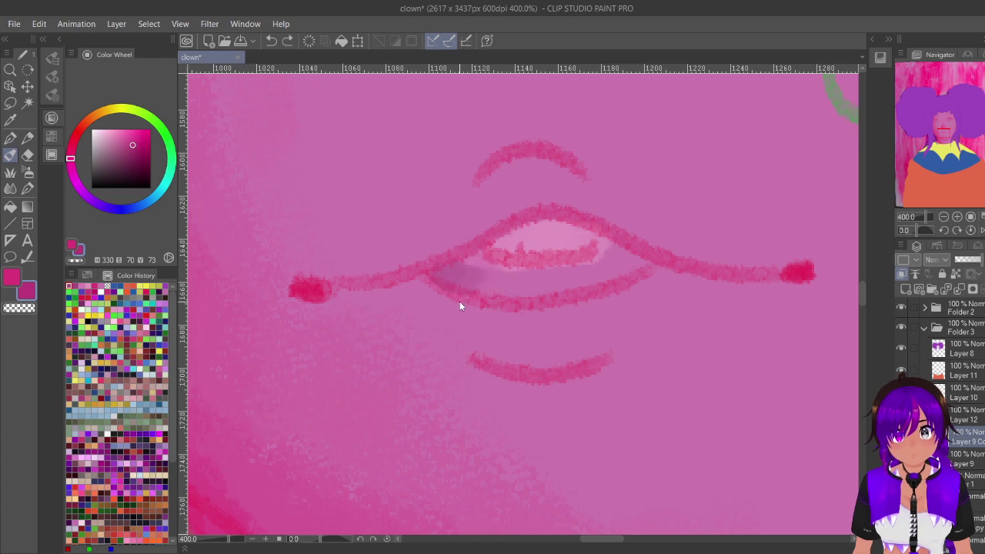
# Step: Paint the lower lip in deep magenta pink, deepening the color at both corners of the lips
pyautogui.moveTo(465, 291)
pyautogui.mouseDown()
pyautogui.moveTo(509, 284)
pyautogui.moveTo(497, 286)
pyautogui.moveTo(506, 293)
pyautogui.moveTo(510, 277)
pyautogui.moveTo(465, 262)
pyautogui.moveTo(469, 255)
pyautogui.moveTo(448, 278)
pyautogui.moveTo(542, 284)
pyautogui.moveTo(534, 288)
pyautogui.moveTo(544, 283)
pyautogui.moveTo(529, 280)
pyautogui.moveTo(561, 271)
pyautogui.moveTo(548, 277)
pyautogui.moveTo(585, 278)
pyautogui.moveTo(568, 256)
pyautogui.moveTo(597, 287)
pyautogui.moveTo(525, 291)
pyautogui.moveTo(637, 267)
pyautogui.moveTo(607, 262)
pyautogui.moveTo(609, 238)
pyautogui.moveTo(606, 254)
pyautogui.moveTo(620, 261)
pyautogui.moveTo(630, 253)
pyautogui.moveTo(599, 274)
pyautogui.mouseUp()
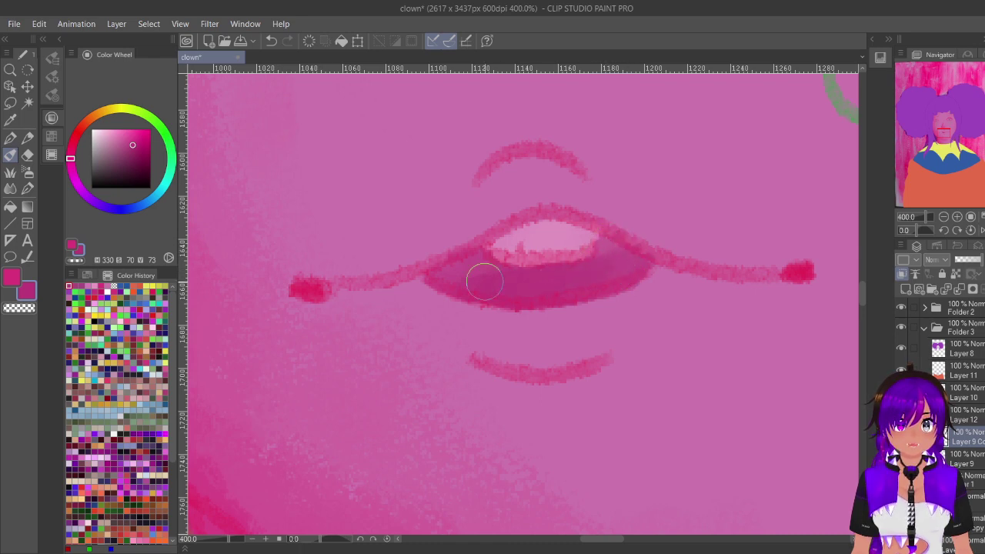
pyautogui.moveTo(485, 282); pyautogui.dragTo(459, 271)
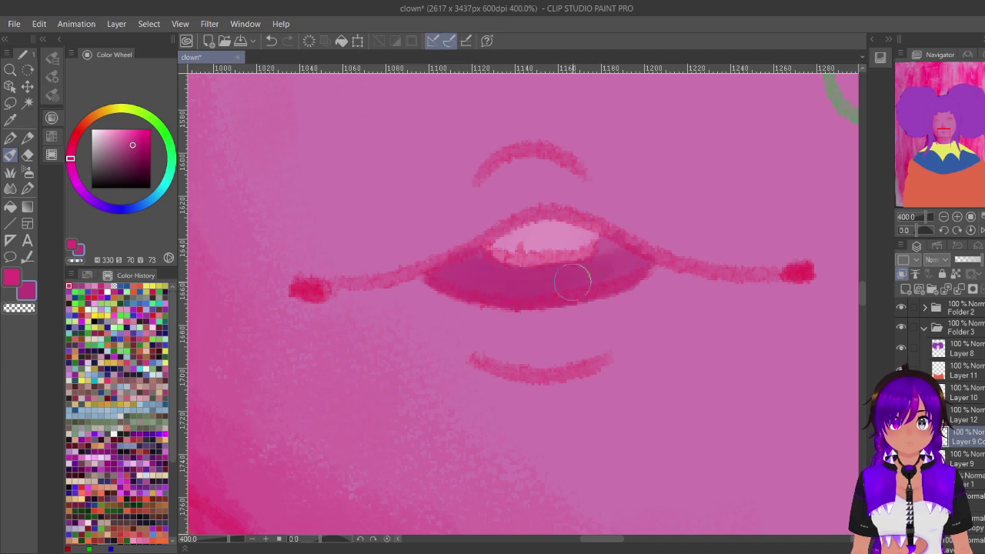
pyautogui.moveTo(573, 283)
pyautogui.mouseDown()
pyautogui.moveTo(645, 261)
pyautogui.moveTo(613, 250)
pyautogui.moveTo(611, 235)
pyautogui.moveTo(654, 266)
pyautogui.mouseUp()
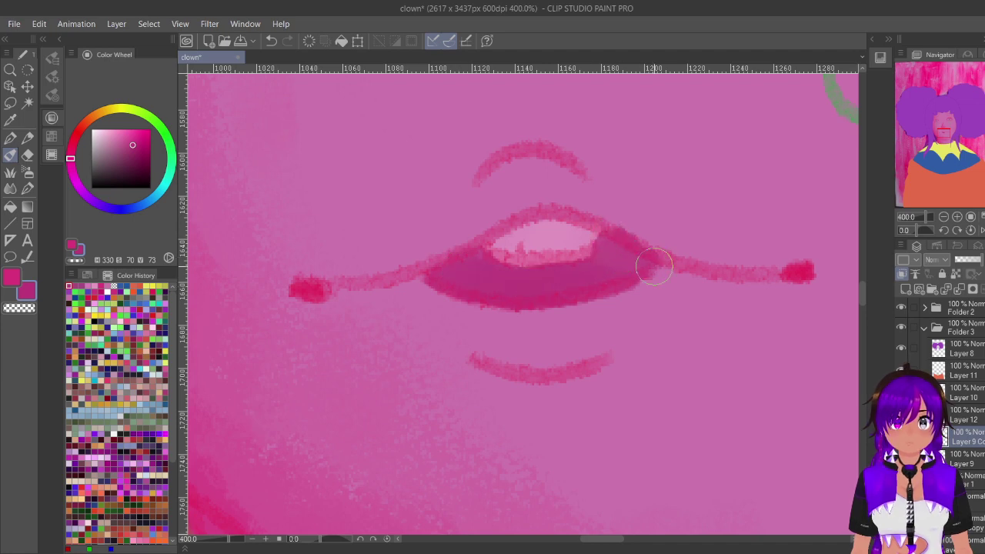
# Step: Examine the painted lips up close and within the whole portrait, reselecting the light pink from the color history
pyautogui.click(946, 220)
pyautogui.click(946, 220)
pyautogui.click(946, 220)
pyautogui.click(957, 217)
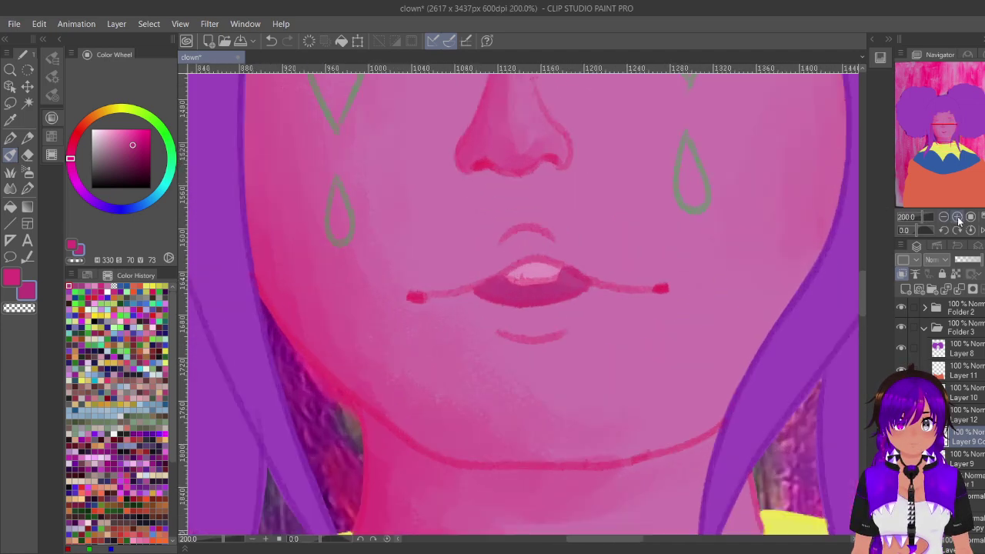
pyautogui.click(958, 217)
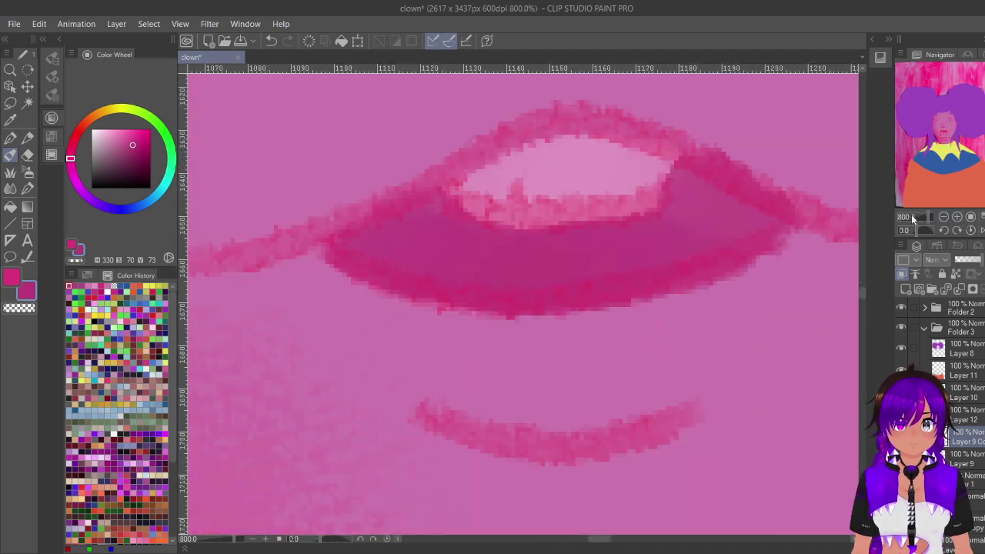
pyautogui.click(95, 286)
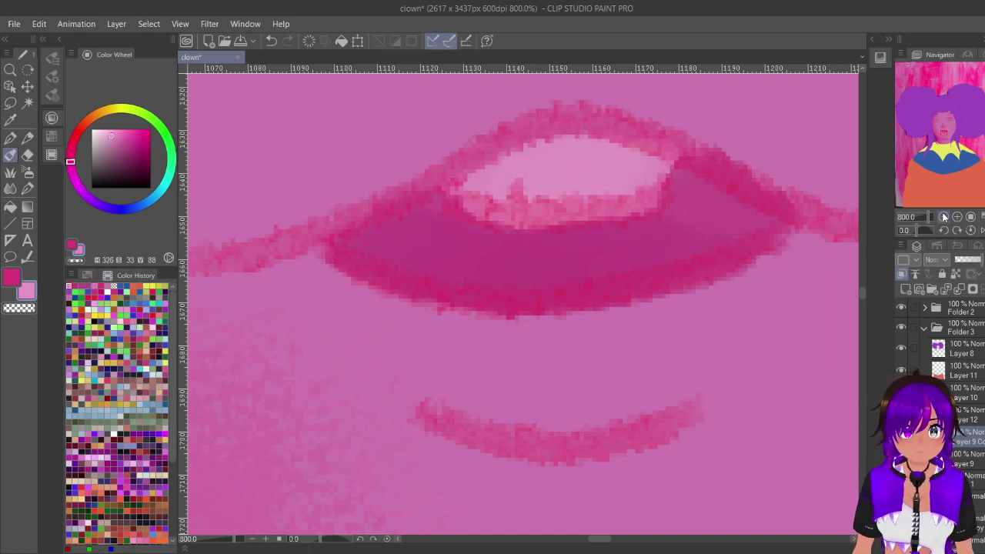
pyautogui.click(945, 217)
pyautogui.click(946, 217)
pyautogui.click(945, 217)
pyautogui.click(945, 217)
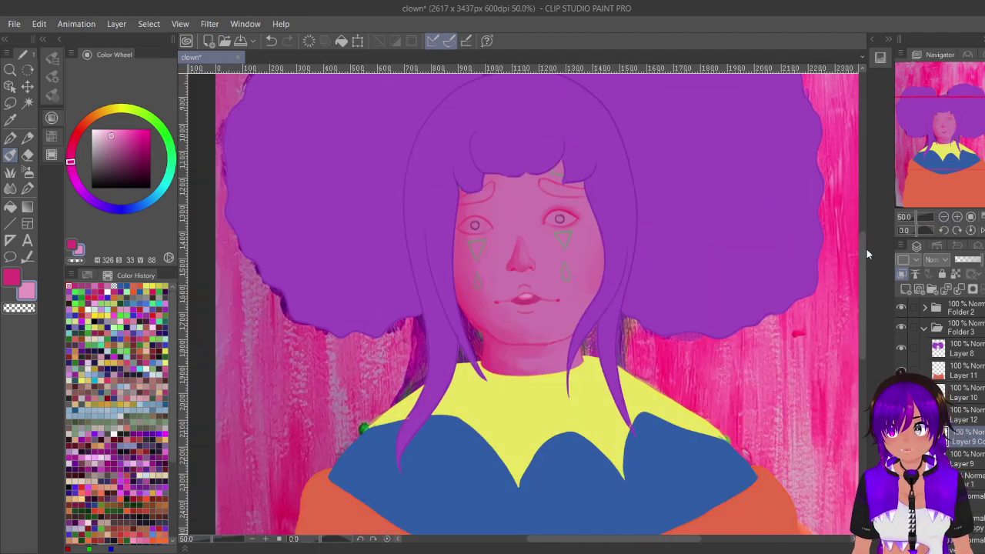
pyautogui.click(967, 217)
pyautogui.click(967, 217)
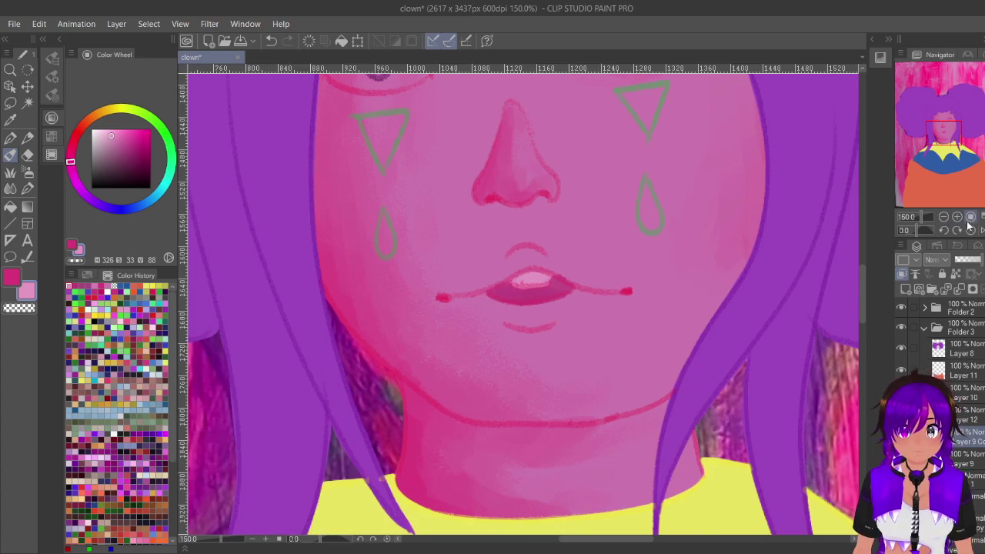
# Step: Temporarily remove the shading from view to sample the flat skin pink on the cheek, then restore the shading
pyautogui.press('Delete')
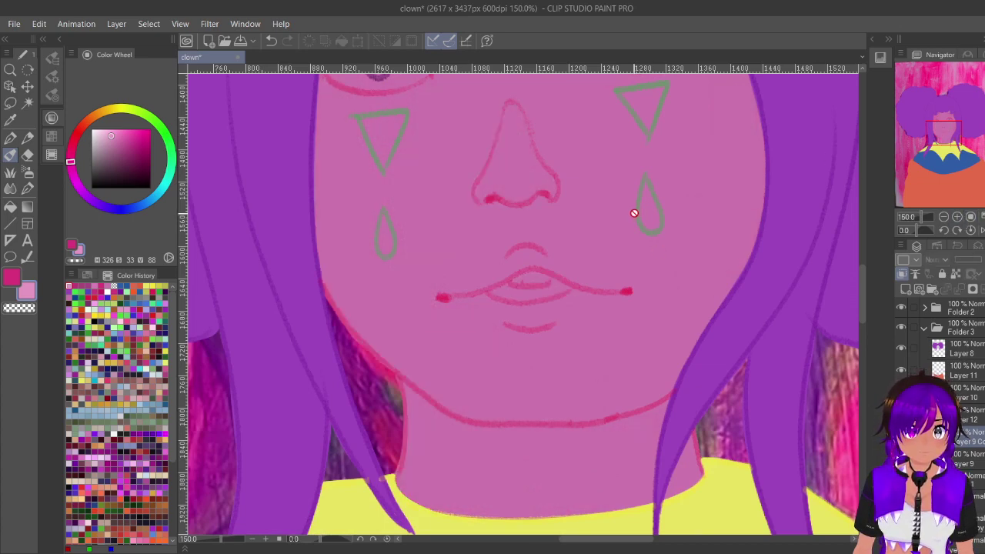
pyautogui.keyDown('alt'); pyautogui.click(648, 247); pyautogui.keyUp('alt')
pyautogui.hotkey('ctrl', 'y')
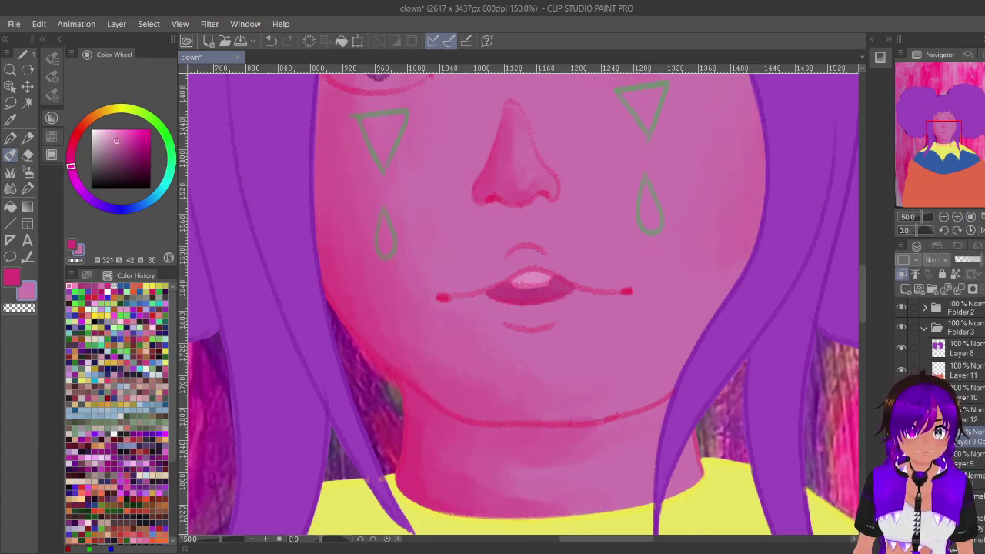
# Step: Paint a soft patch of pink H 335, S 75, V 85 between the mouth opening and the lower lip outline
pyautogui.press('c')
pyautogui.press('x')
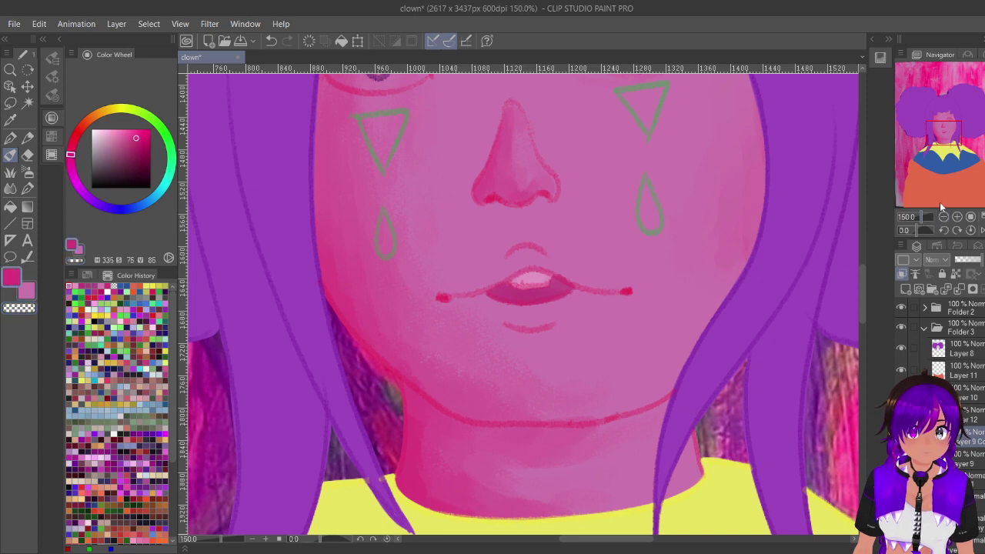
pyautogui.click(958, 218)
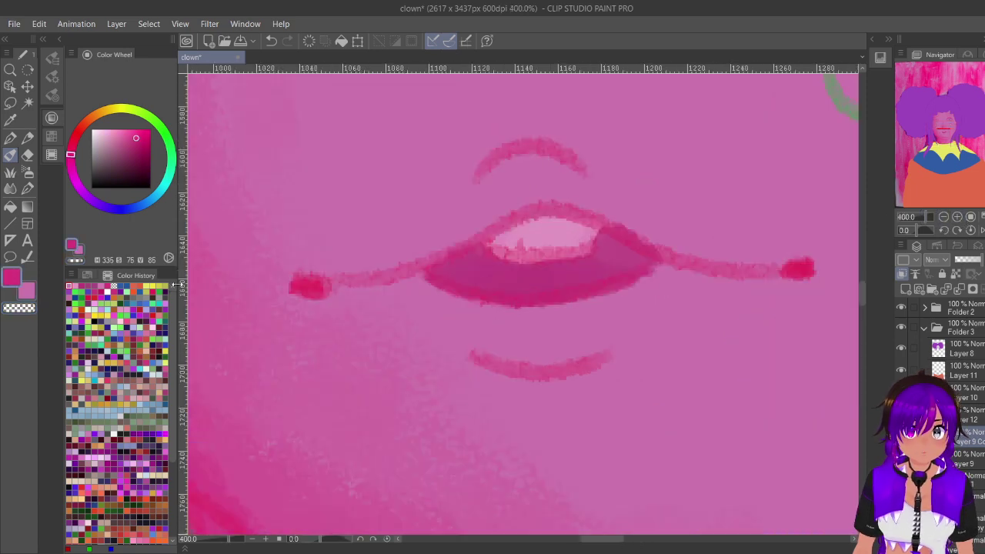
pyautogui.click(60, 40)
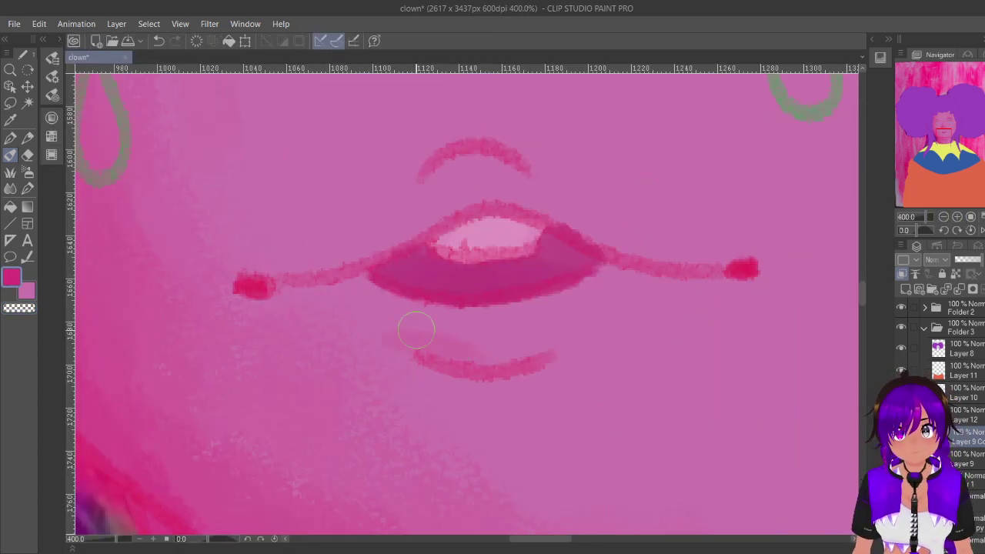
pyautogui.moveTo(477, 361)
pyautogui.mouseDown()
pyautogui.moveTo(498, 337)
pyautogui.moveTo(460, 344)
pyautogui.moveTo(519, 346)
pyautogui.moveTo(501, 332)
pyautogui.moveTo(542, 325)
pyautogui.mouseUp()
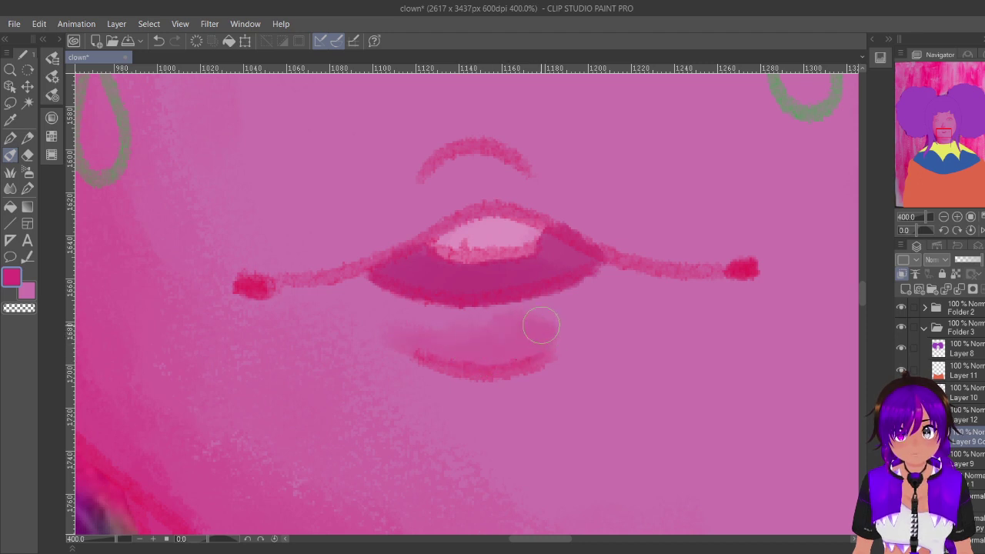
# Step: Shift the pink's hue to 341 and fill the lower and upper lips, tapering the color toward both mouth corners
pyautogui.click(51, 119)
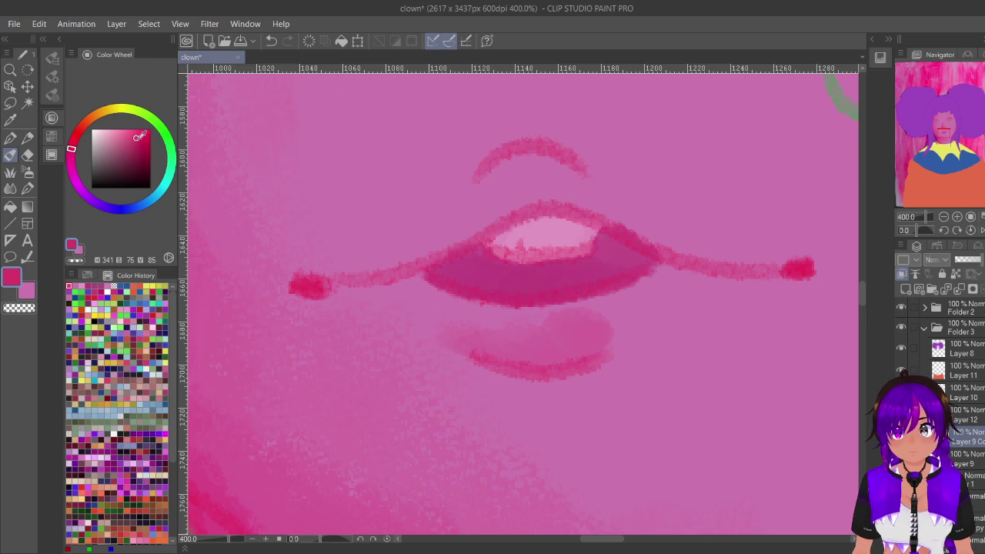
pyautogui.click(62, 39)
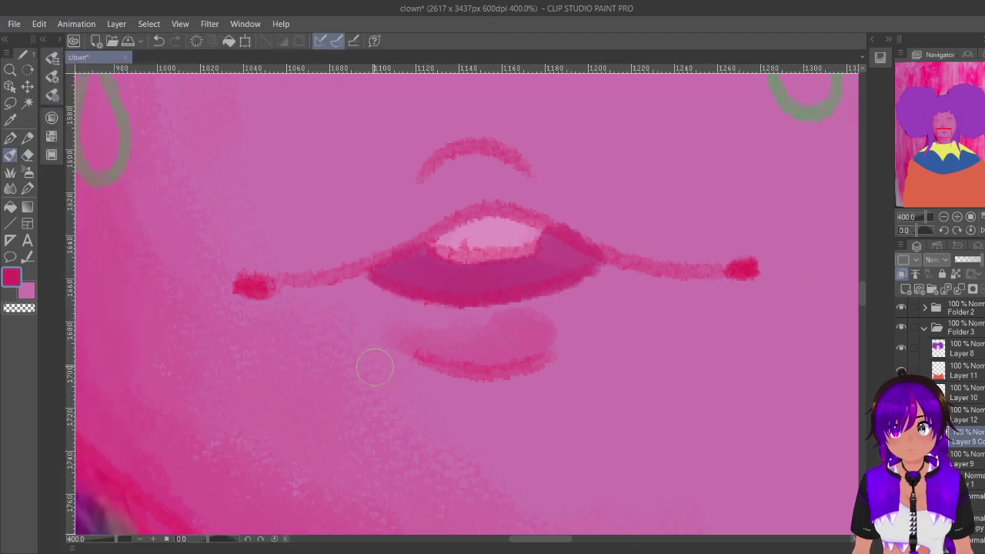
pyautogui.moveTo(446, 347)
pyautogui.mouseDown()
pyautogui.moveTo(513, 345)
pyautogui.moveTo(508, 334)
pyautogui.moveTo(463, 337)
pyautogui.moveTo(460, 327)
pyautogui.moveTo(465, 353)
pyautogui.moveTo(441, 325)
pyautogui.moveTo(424, 342)
pyautogui.moveTo(449, 346)
pyautogui.moveTo(388, 308)
pyautogui.moveTo(435, 318)
pyautogui.moveTo(367, 300)
pyautogui.moveTo(363, 281)
pyautogui.moveTo(371, 295)
pyautogui.moveTo(341, 292)
pyautogui.moveTo(387, 334)
pyautogui.moveTo(419, 338)
pyautogui.mouseUp()
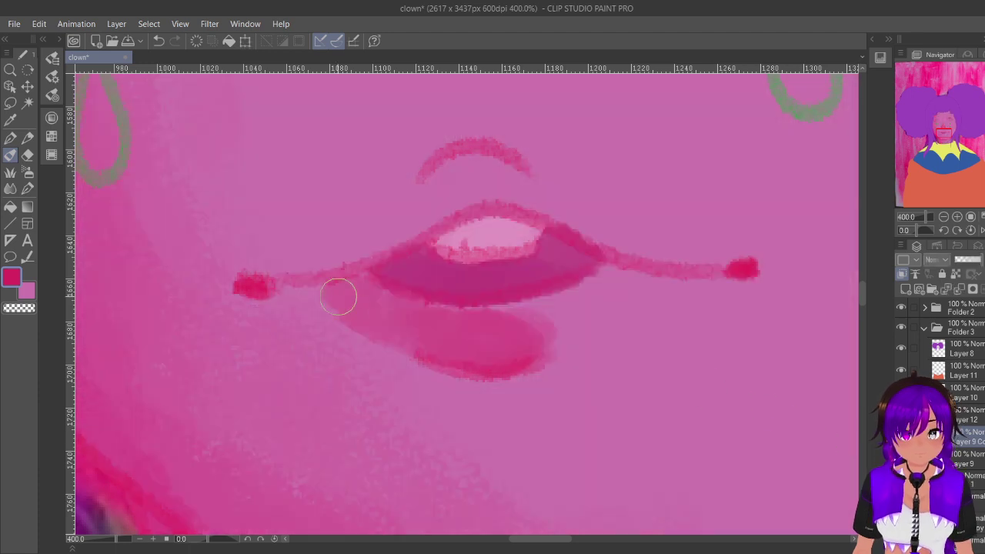
pyautogui.moveTo(339, 297)
pyautogui.mouseDown()
pyautogui.moveTo(382, 311)
pyautogui.moveTo(298, 284)
pyautogui.moveTo(343, 296)
pyautogui.moveTo(335, 308)
pyautogui.moveTo(355, 307)
pyautogui.moveTo(361, 266)
pyautogui.moveTo(378, 297)
pyautogui.moveTo(345, 299)
pyautogui.moveTo(419, 341)
pyautogui.moveTo(344, 307)
pyautogui.moveTo(370, 297)
pyautogui.moveTo(415, 314)
pyautogui.moveTo(385, 290)
pyautogui.moveTo(398, 312)
pyautogui.moveTo(446, 309)
pyautogui.moveTo(463, 256)
pyautogui.moveTo(474, 328)
pyautogui.moveTo(488, 342)
pyautogui.moveTo(455, 334)
pyautogui.moveTo(457, 321)
pyautogui.moveTo(499, 319)
pyautogui.moveTo(491, 312)
pyautogui.moveTo(503, 307)
pyautogui.moveTo(569, 295)
pyautogui.moveTo(623, 268)
pyautogui.moveTo(510, 341)
pyautogui.moveTo(534, 341)
pyautogui.moveTo(623, 283)
pyautogui.moveTo(619, 269)
pyautogui.moveTo(644, 270)
pyautogui.moveTo(613, 302)
pyautogui.moveTo(735, 277)
pyautogui.moveTo(634, 284)
pyautogui.moveTo(619, 309)
pyautogui.moveTo(619, 284)
pyautogui.moveTo(621, 303)
pyautogui.moveTo(549, 344)
pyautogui.moveTo(576, 331)
pyautogui.mouseUp()
pyautogui.moveTo(503, 176)
pyautogui.mouseDown()
pyautogui.moveTo(463, 166)
pyautogui.moveTo(481, 157)
pyautogui.moveTo(451, 165)
pyautogui.moveTo(367, 247)
pyautogui.moveTo(343, 252)
pyautogui.mouseUp()
pyautogui.moveTo(261, 273)
pyautogui.mouseDown()
pyautogui.moveTo(356, 248)
pyautogui.moveTo(277, 267)
pyautogui.moveTo(353, 231)
pyautogui.moveTo(372, 239)
pyautogui.moveTo(298, 275)
pyautogui.moveTo(367, 229)
pyautogui.moveTo(418, 225)
pyautogui.moveTo(346, 264)
pyautogui.moveTo(491, 186)
pyautogui.moveTo(454, 195)
pyautogui.moveTo(457, 186)
pyautogui.moveTo(391, 238)
pyautogui.moveTo(280, 275)
pyautogui.moveTo(334, 273)
pyautogui.moveTo(295, 281)
pyautogui.moveTo(329, 282)
pyautogui.moveTo(323, 270)
pyautogui.moveTo(297, 265)
pyautogui.moveTo(340, 255)
pyautogui.moveTo(269, 269)
pyautogui.moveTo(372, 246)
pyautogui.moveTo(341, 261)
pyautogui.moveTo(382, 233)
pyautogui.moveTo(392, 241)
pyautogui.moveTo(478, 180)
pyautogui.moveTo(417, 225)
pyautogui.moveTo(498, 188)
pyautogui.moveTo(440, 208)
pyautogui.moveTo(531, 190)
pyautogui.moveTo(474, 187)
pyautogui.moveTo(477, 201)
pyautogui.moveTo(454, 203)
pyautogui.moveTo(548, 211)
pyautogui.moveTo(484, 193)
pyautogui.moveTo(590, 233)
pyautogui.moveTo(525, 201)
pyautogui.moveTo(679, 263)
pyautogui.moveTo(553, 211)
pyautogui.moveTo(656, 246)
pyautogui.moveTo(581, 231)
pyautogui.moveTo(718, 266)
pyautogui.moveTo(544, 214)
pyautogui.moveTo(452, 170)
pyautogui.moveTo(417, 201)
pyautogui.moveTo(417, 186)
pyautogui.moveTo(441, 200)
pyautogui.moveTo(442, 177)
pyautogui.moveTo(483, 185)
pyautogui.moveTo(479, 166)
pyautogui.moveTo(496, 161)
pyautogui.moveTo(654, 253)
pyautogui.moveTo(483, 163)
pyautogui.moveTo(443, 170)
pyautogui.moveTo(368, 234)
pyautogui.mouseUp()
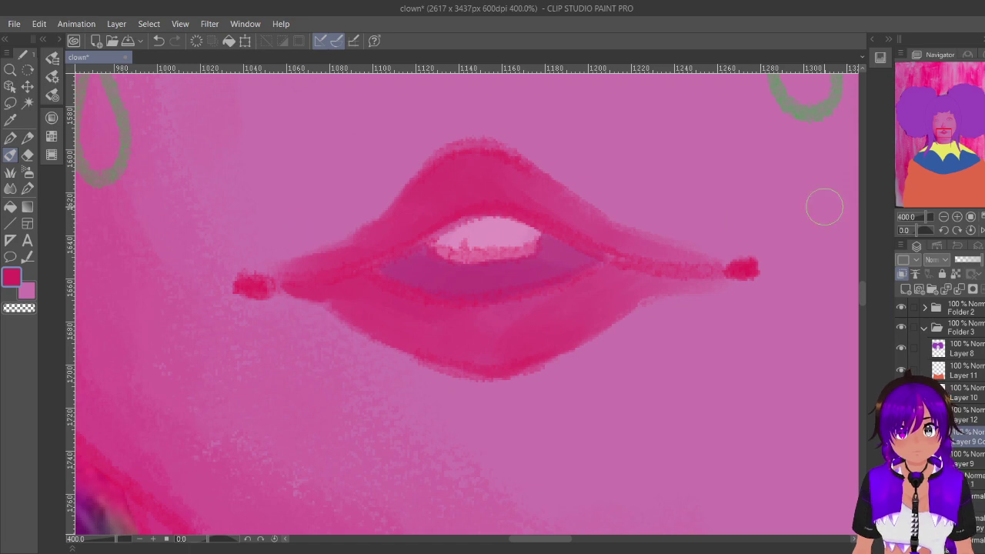
# Step: Check the lips within the whole portrait, and trim the outer lip edges near the mouth corners with transparent color
pyautogui.click(943, 217)
pyautogui.click(943, 217)
pyautogui.click(944, 217)
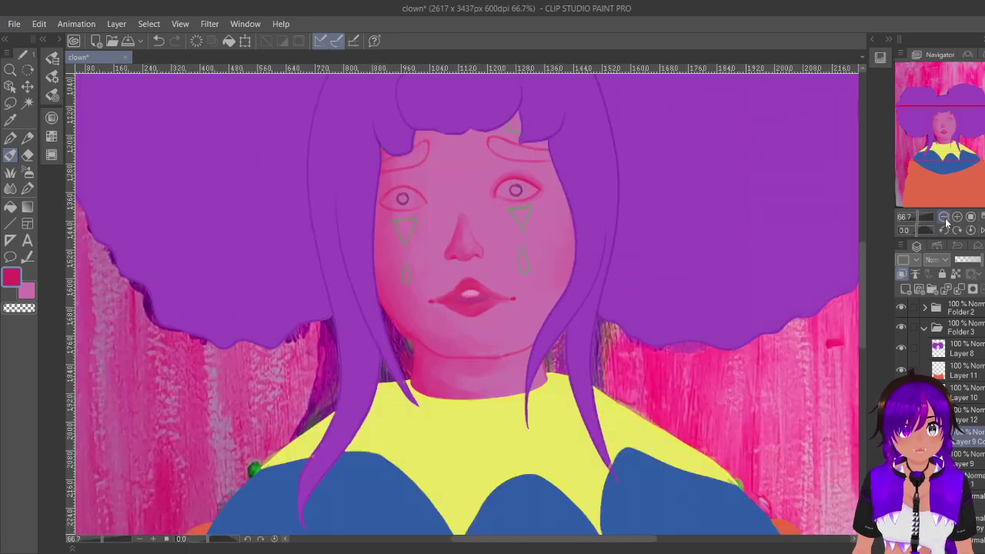
pyautogui.click(957, 217)
pyautogui.click(958, 217)
pyautogui.click(958, 217)
pyautogui.press('c')
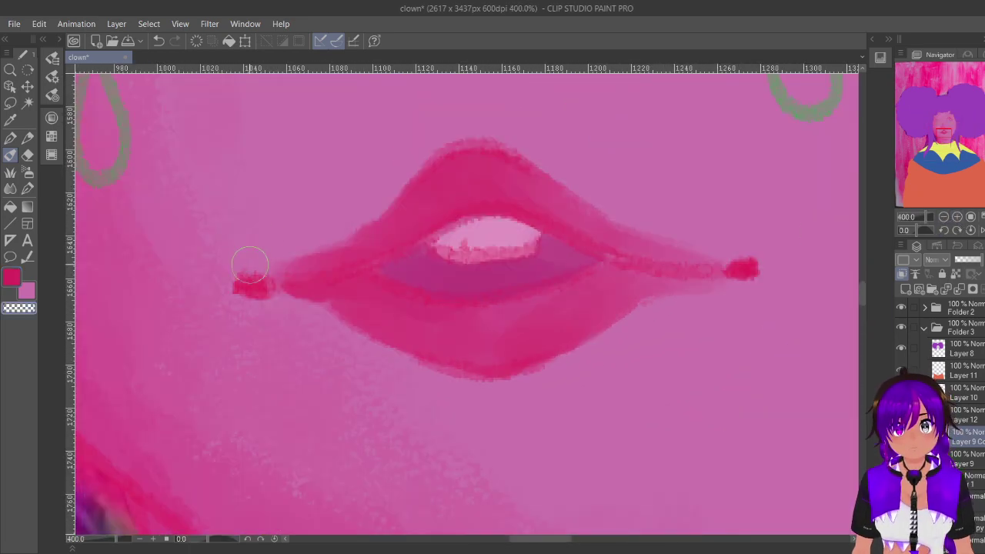
pyautogui.moveTo(250, 266)
pyautogui.mouseDown()
pyautogui.moveTo(313, 254)
pyautogui.moveTo(304, 260)
pyautogui.moveTo(251, 252)
pyautogui.moveTo(375, 223)
pyautogui.mouseUp()
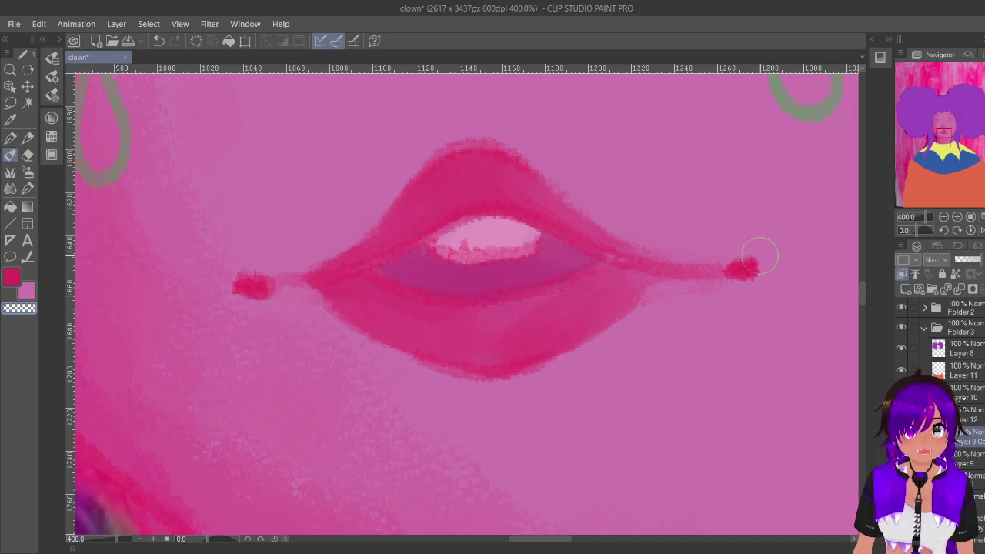
# Step: Review the shaded lips on the whole portrait and save the file
pyautogui.click(952, 222)
pyautogui.click(952, 222)
pyautogui.click(952, 222)
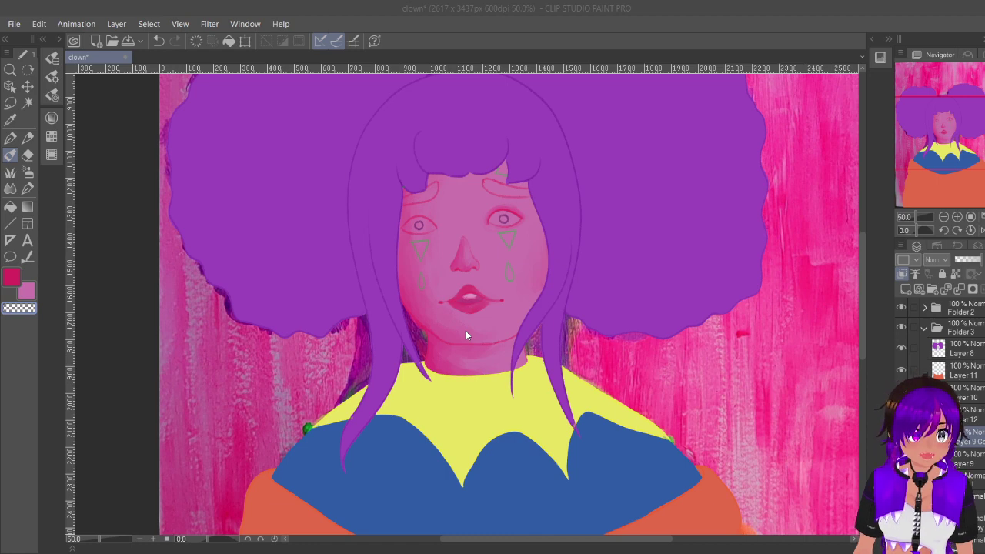
pyautogui.hotkey('ctrl', 's')
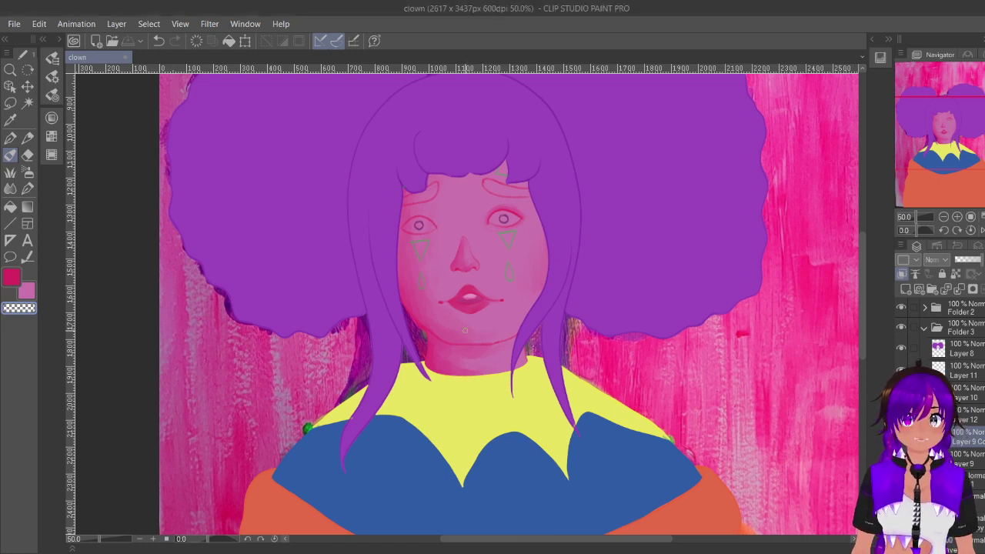
# Step: Deepen and blend the pink shading around the eye on the lighter side of the face, mainly above the upper lid
pyautogui.scroll(5, 482, 246)
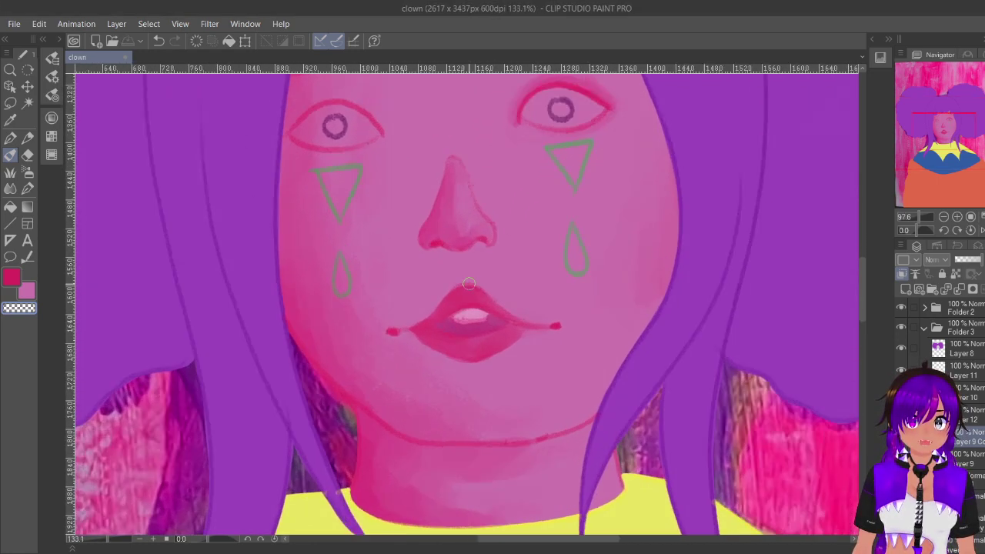
pyautogui.scroll(2, 469, 285)
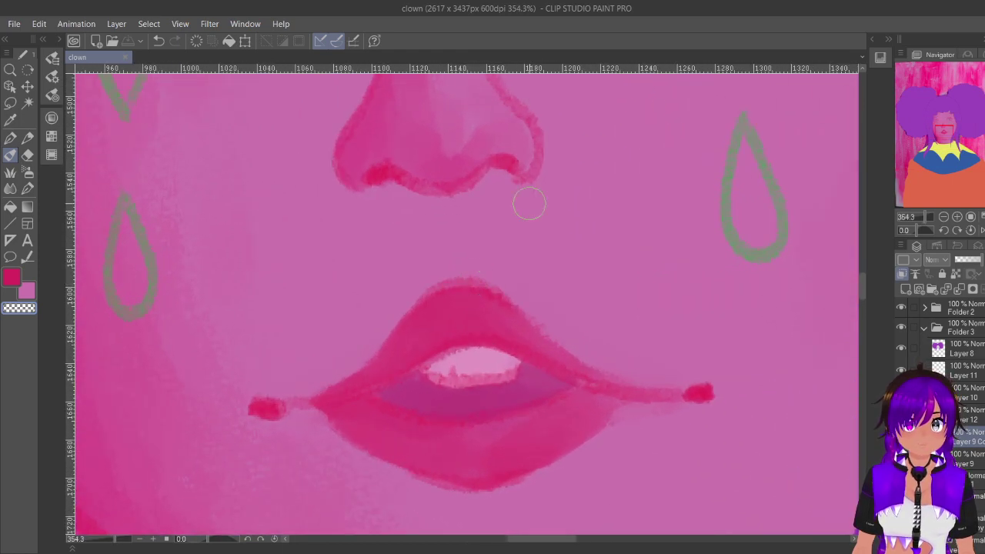
pyautogui.moveTo(939, 133); pyautogui.dragTo(943, 120)
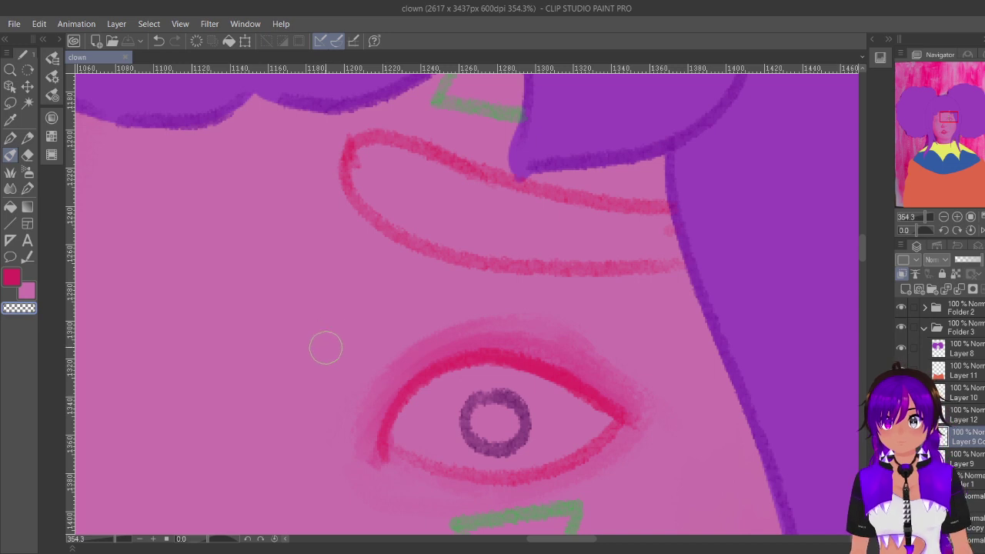
pyautogui.press('x')
pyautogui.moveTo(370, 447); pyautogui.dragTo(394, 408)
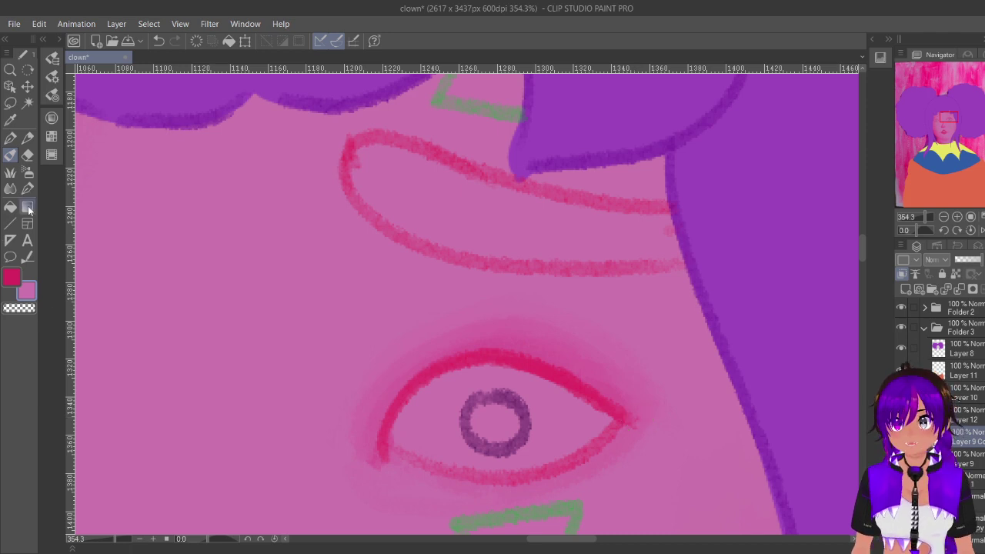
# Step: Set the secondary color to the deep pink H 335, S 75, V 85 from the color history
pyautogui.click(54, 121)
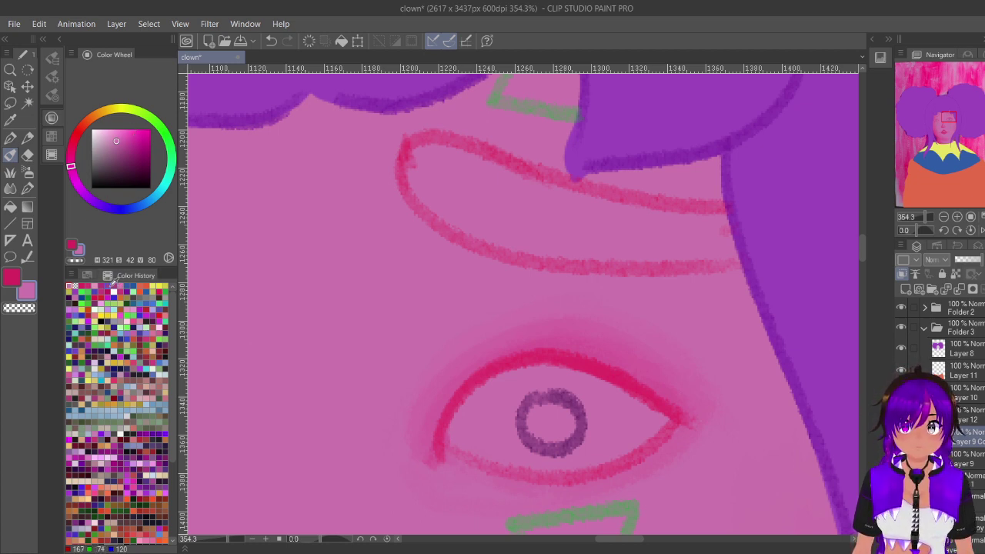
pyautogui.click(81, 286)
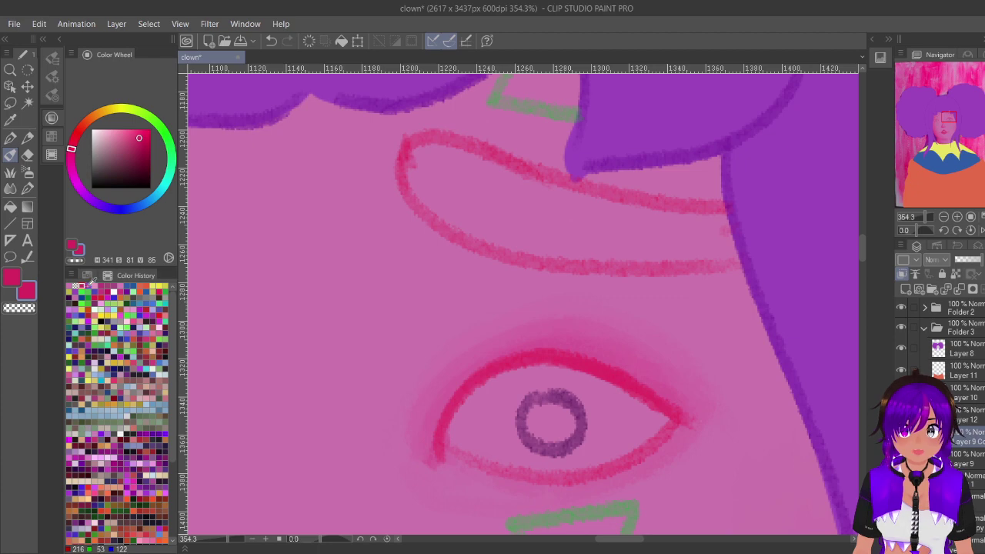
pyautogui.click(87, 286)
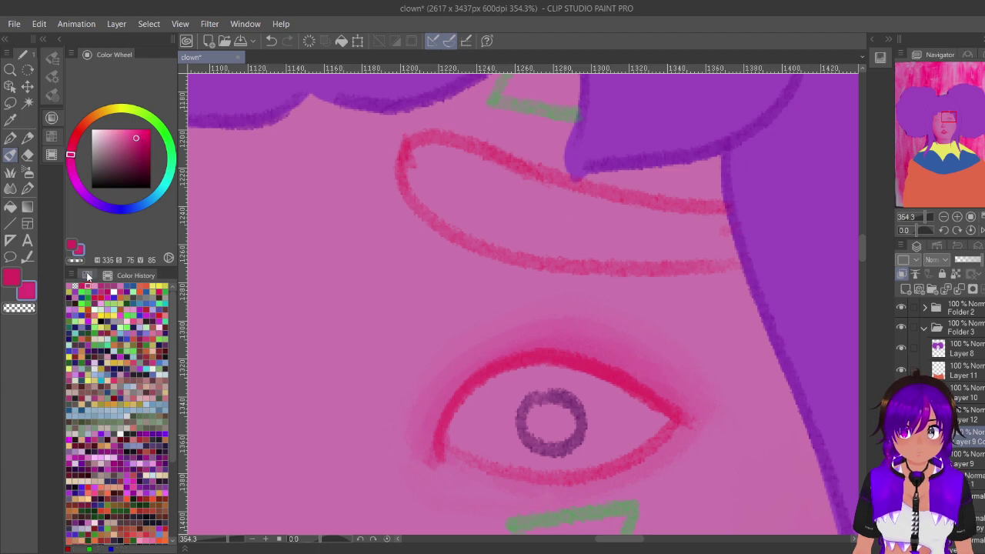
pyautogui.click(65, 41)
# Step: Set the main color to the skin pink H 321, S 42, V 80, with H 335, S 75, V 85 as the secondary color
pyautogui.moveTo(951, 117); pyautogui.dragTo(940, 114)
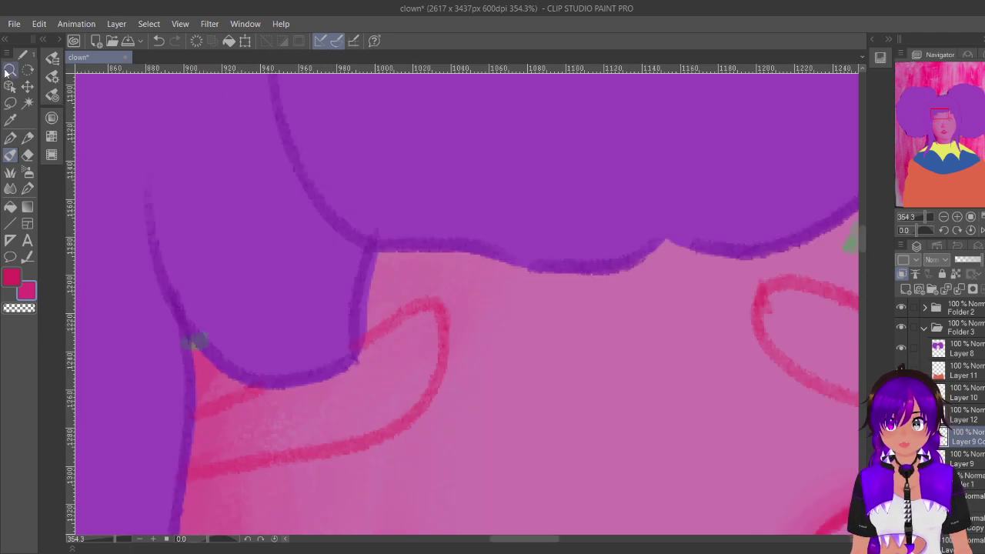
pyautogui.click(51, 118)
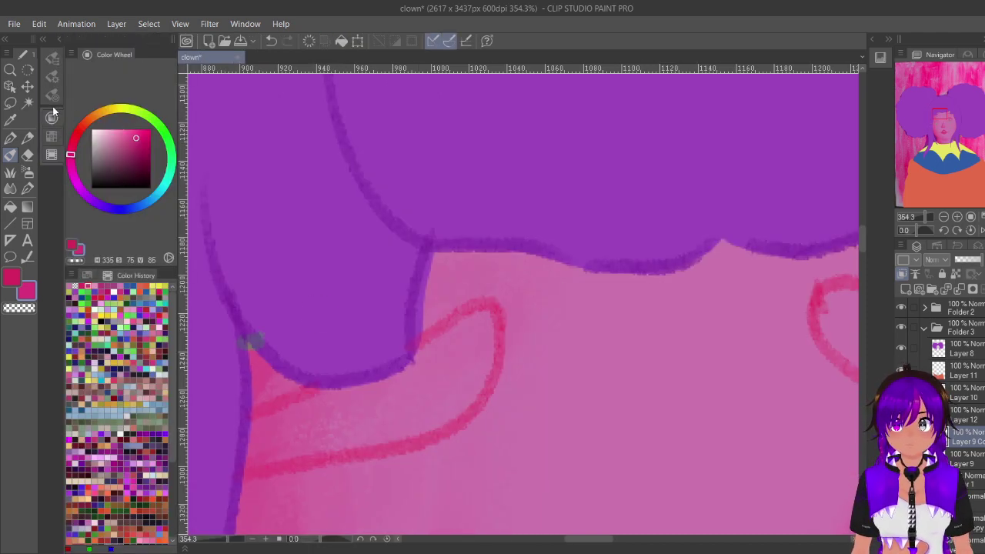
pyautogui.click(51, 58)
pyautogui.click(53, 120)
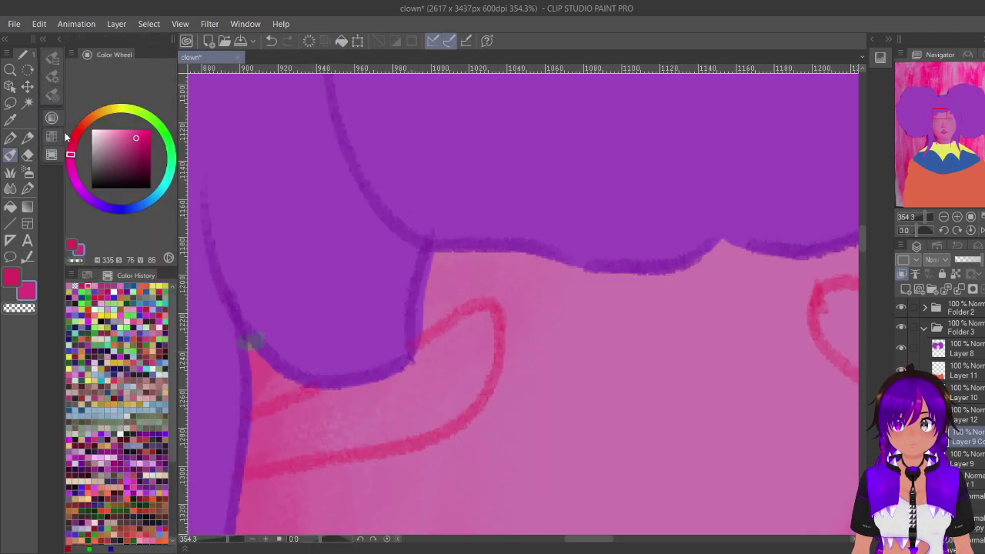
pyautogui.click(95, 286)
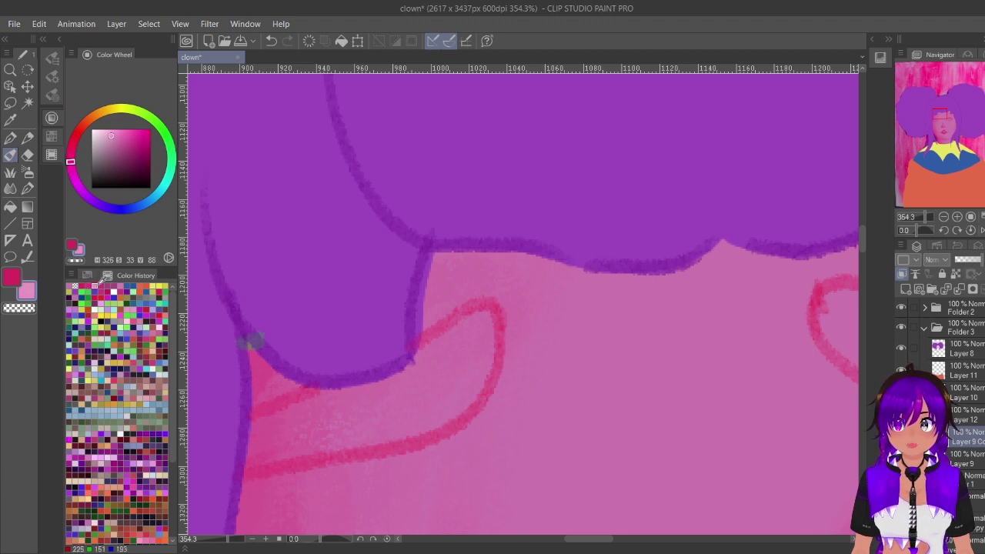
pyautogui.click(89, 286)
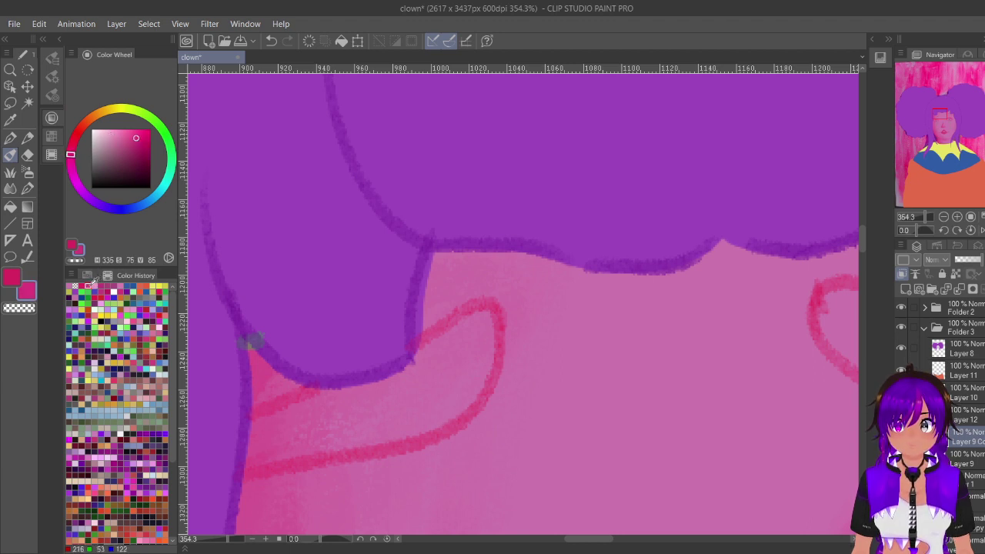
pyautogui.click(87, 284)
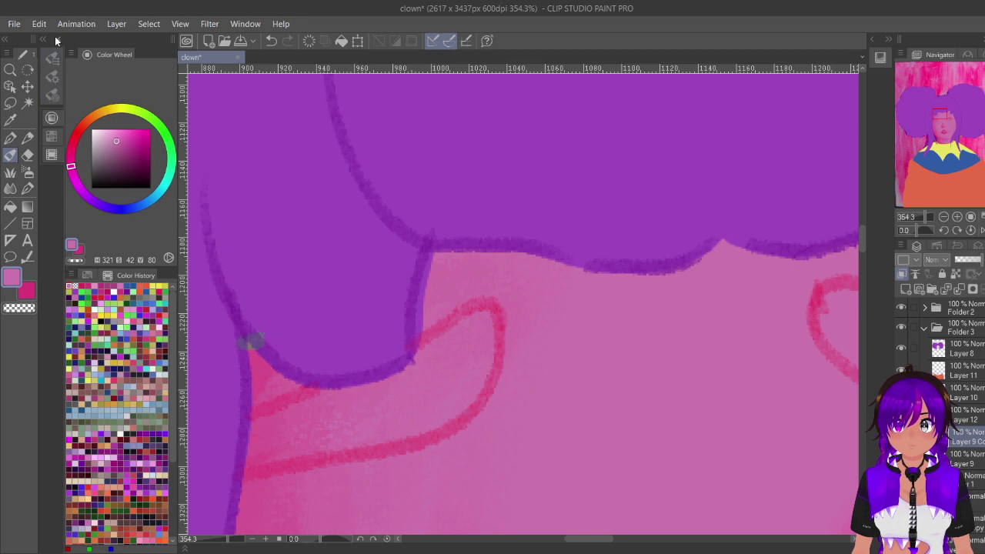
pyautogui.click(43, 39)
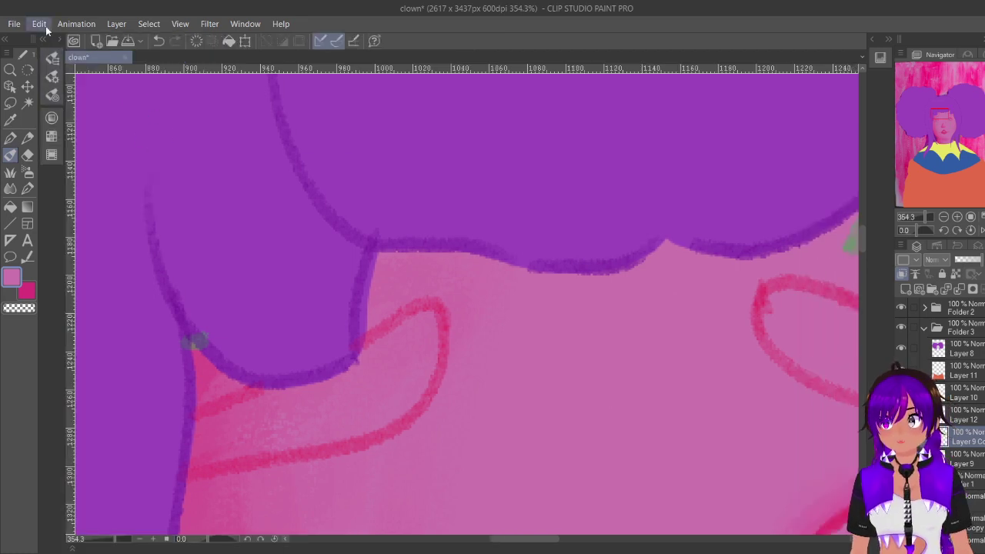
# Step: Shade above the upper lid of the eye on the darker side with deep pink and blend it into the skin
pyautogui.click(944, 218)
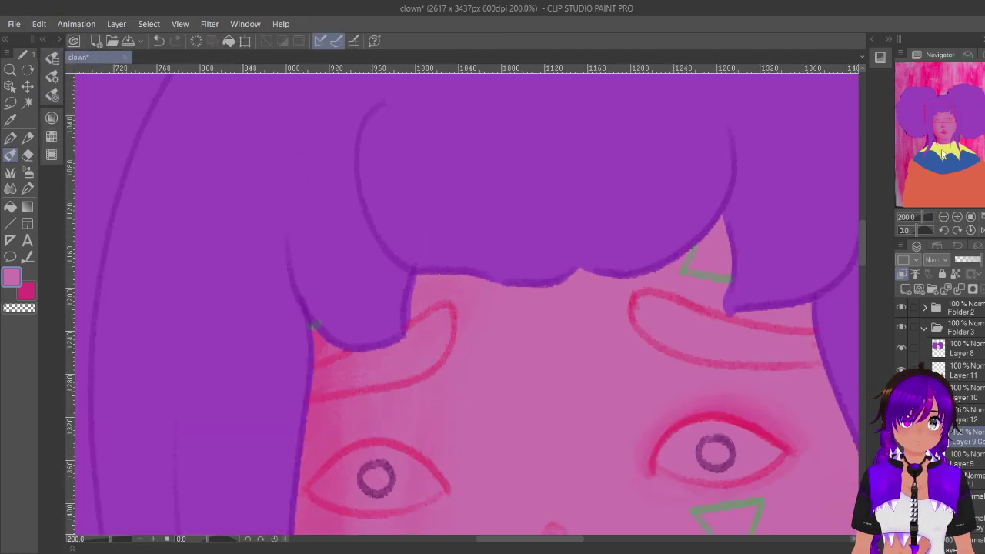
pyautogui.click(948, 136)
pyautogui.moveTo(947, 135); pyautogui.dragTo(953, 121)
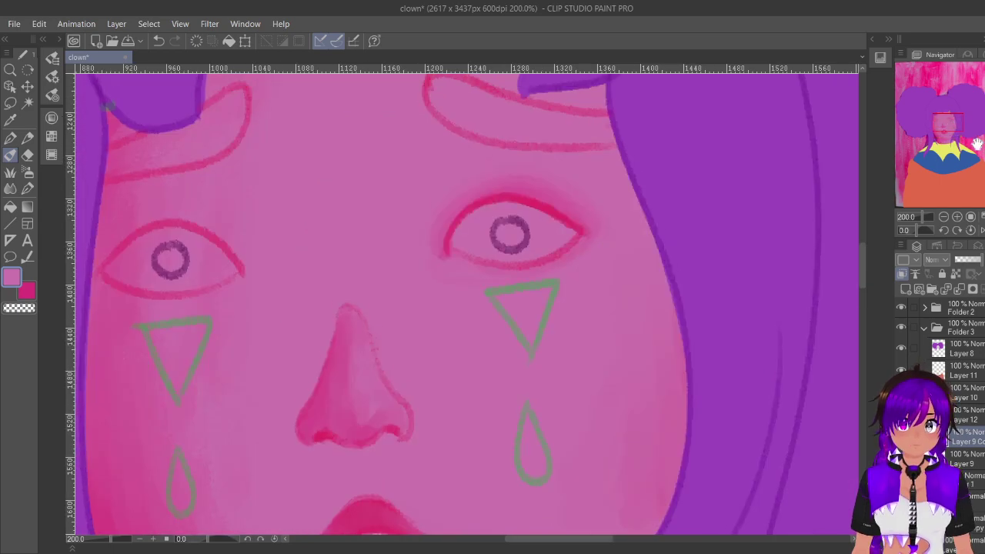
pyautogui.moveTo(955, 129)
pyautogui.mouseDown()
pyautogui.moveTo(957, 141)
pyautogui.moveTo(960, 119)
pyautogui.moveTo(967, 123)
pyautogui.mouseUp()
pyautogui.click(958, 216)
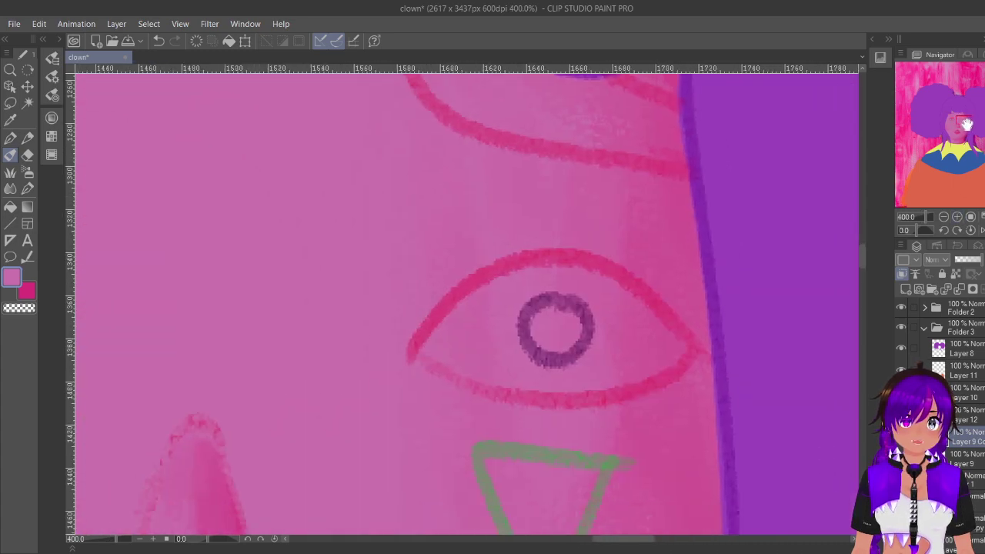
pyautogui.press('c')
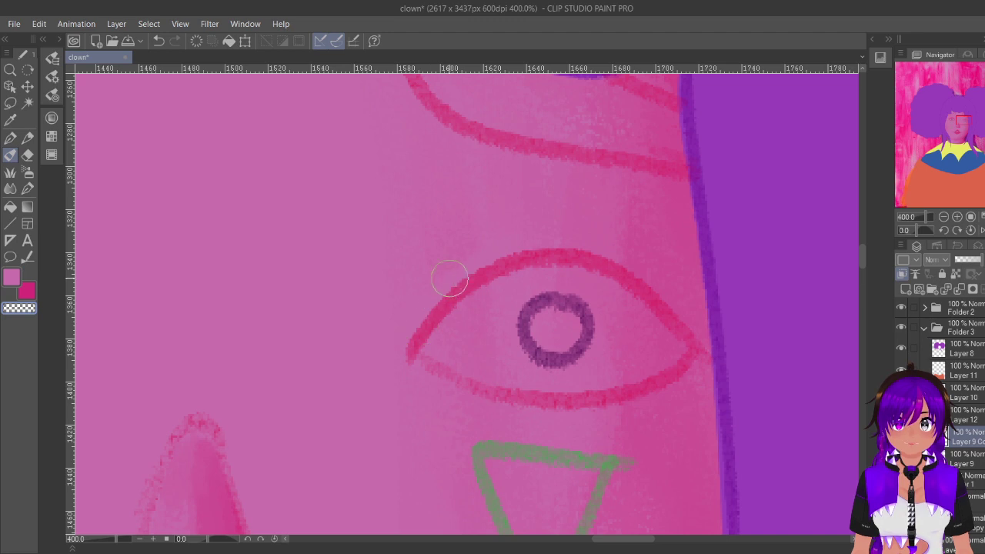
pyautogui.press('x')
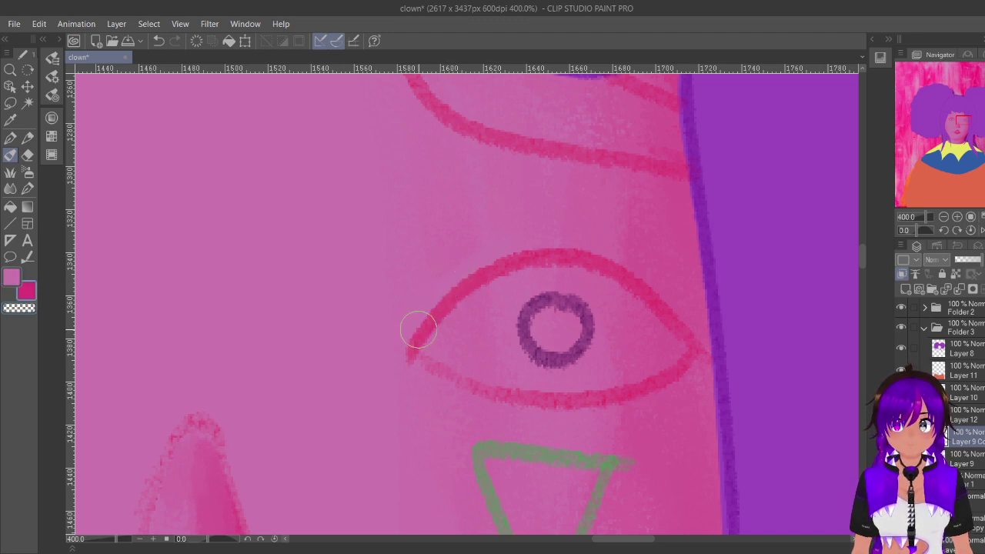
pyautogui.moveTo(451, 283)
pyautogui.mouseDown()
pyautogui.moveTo(474, 268)
pyautogui.moveTo(400, 347)
pyautogui.moveTo(499, 261)
pyautogui.moveTo(398, 325)
pyautogui.moveTo(456, 286)
pyautogui.moveTo(581, 241)
pyautogui.mouseUp()
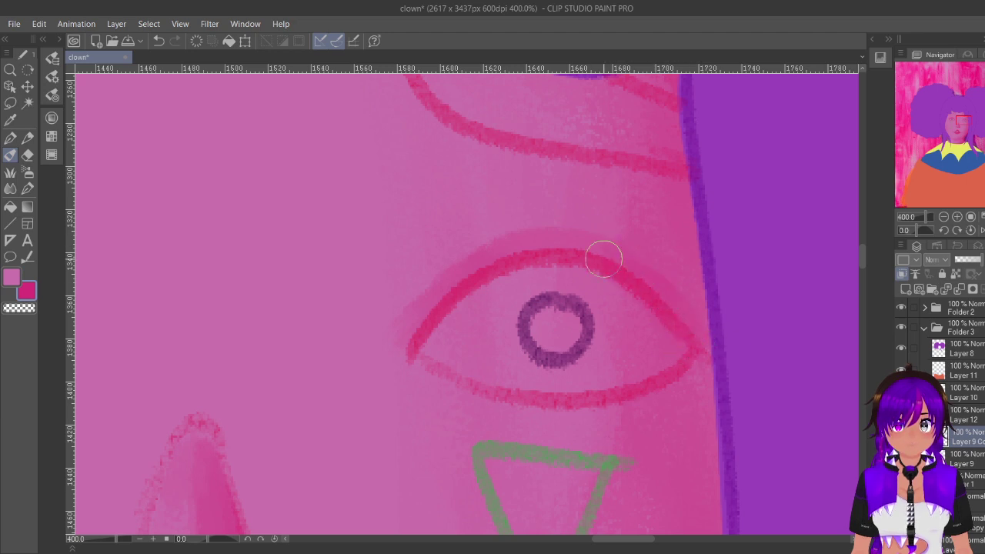
pyautogui.press('x')
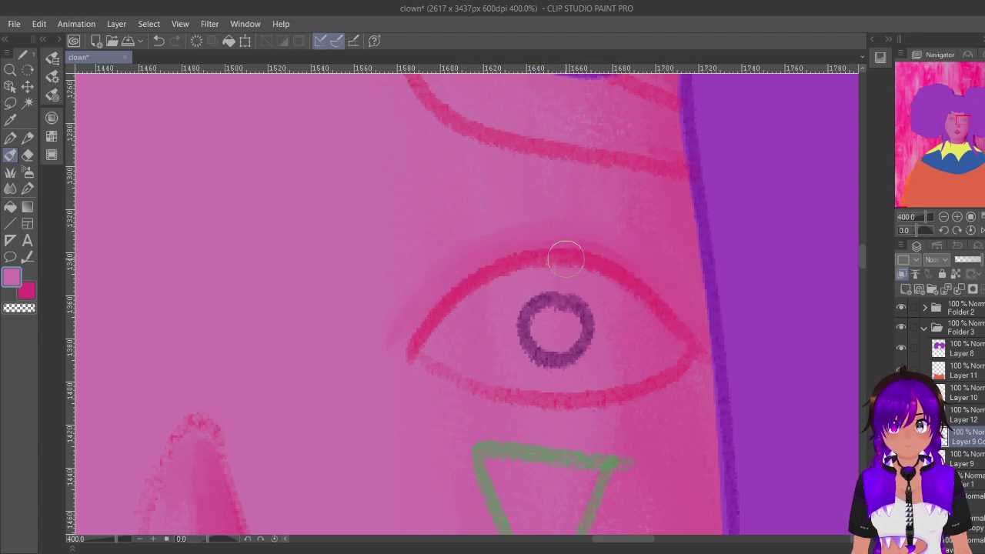
pyautogui.press('x')
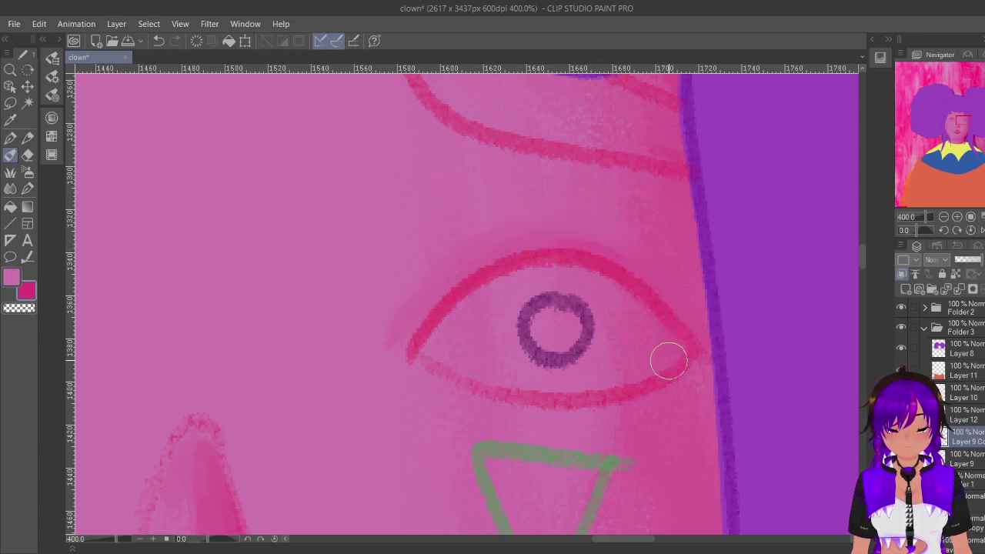
# Step: Flip the canvas view back to normal and review the shading of both eyes on the whole portrait
pyautogui.click(945, 218)
pyautogui.click(945, 219)
pyautogui.click(944, 219)
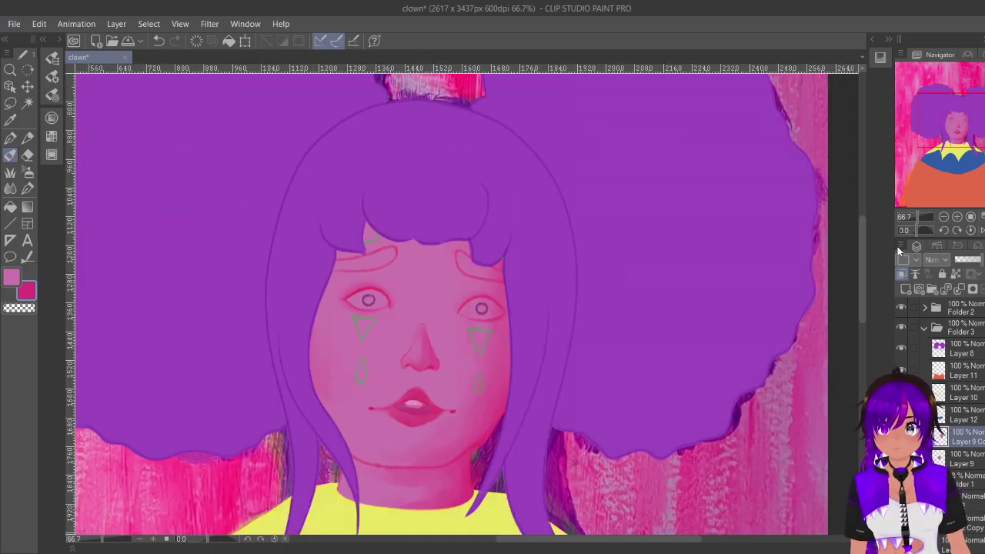
pyautogui.press('h')
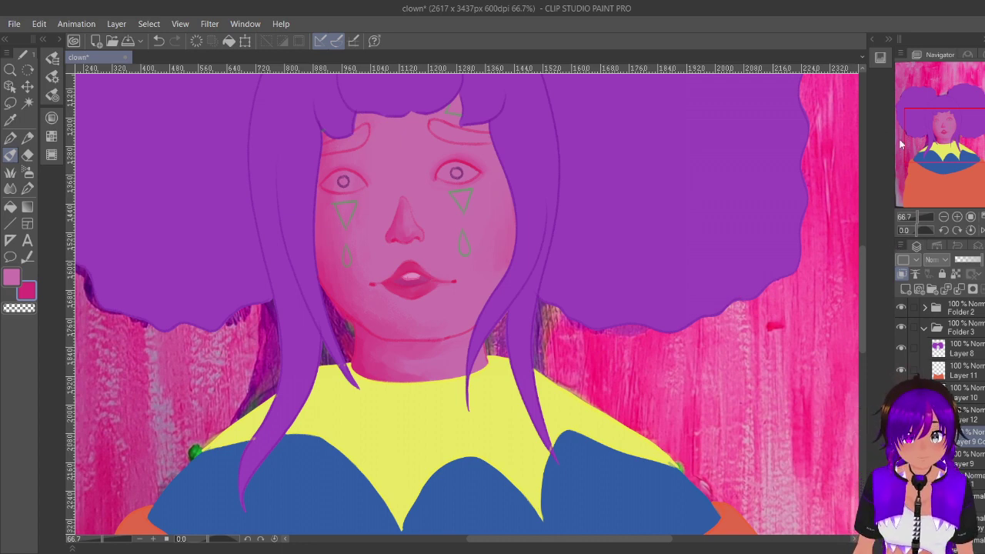
pyautogui.click(944, 217)
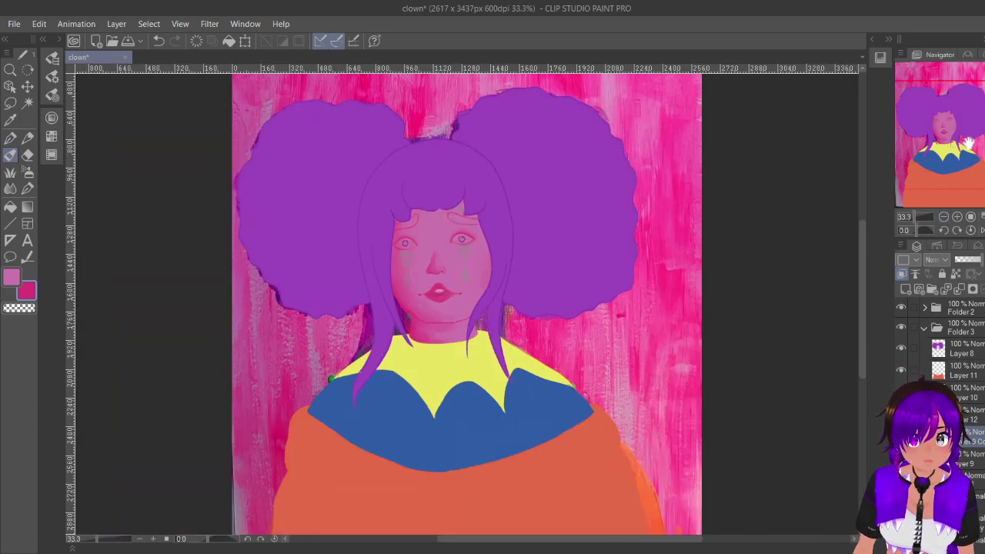
pyautogui.moveTo(964, 133)
pyautogui.mouseDown()
pyautogui.moveTo(962, 160)
pyautogui.moveTo(967, 137)
pyautogui.moveTo(954, 141)
pyautogui.mouseUp()
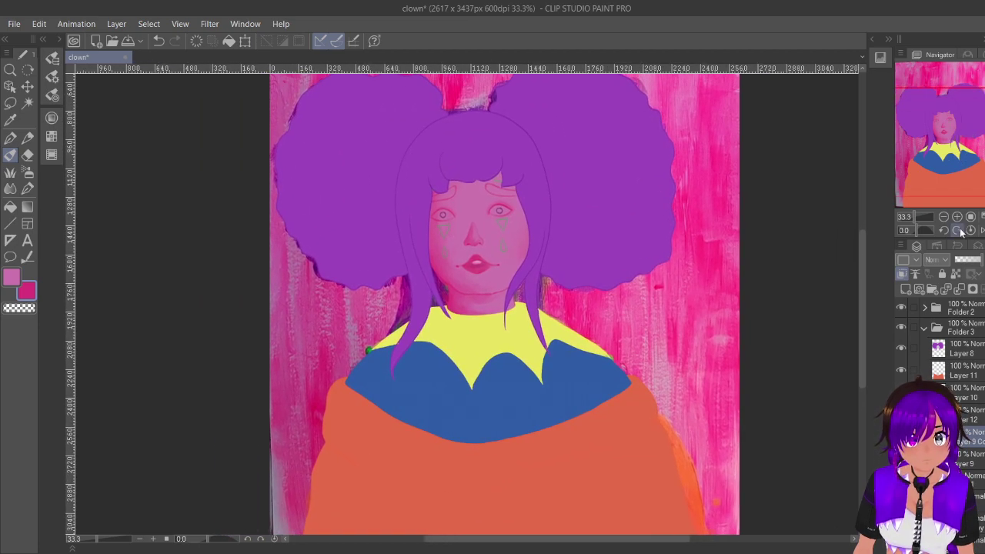
# Step: Pick the skin pink from the face and lighten the secondary color to H 332, S 33, V 92
pyautogui.click(958, 217)
pyautogui.click(957, 217)
pyautogui.click(958, 217)
pyautogui.click(958, 217)
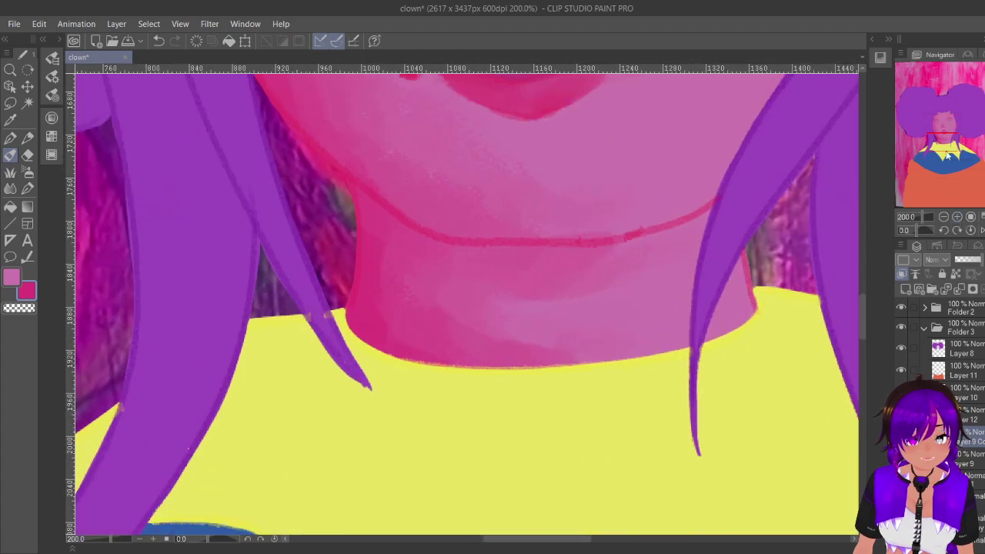
pyautogui.moveTo(949, 156); pyautogui.dragTo(952, 118)
pyautogui.rightClick(520, 202)
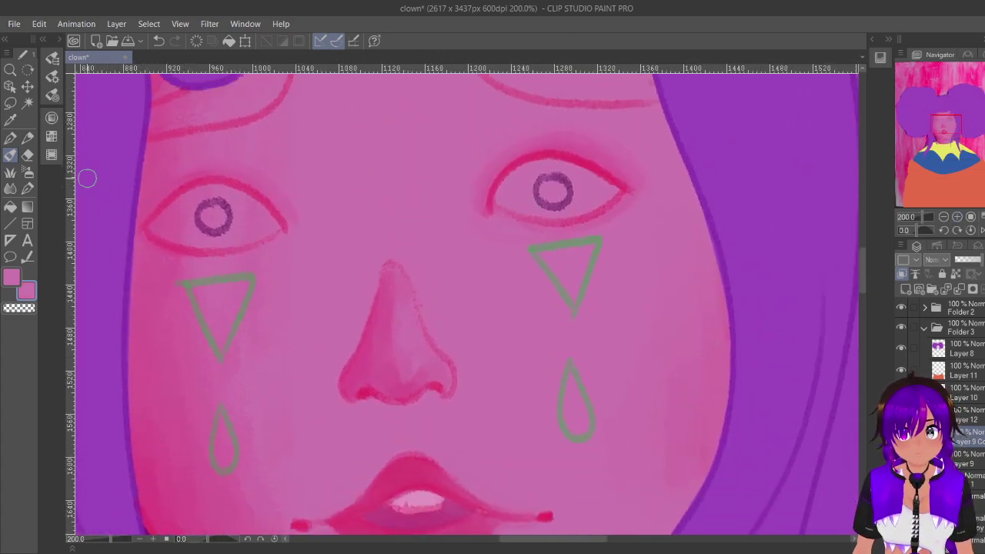
pyautogui.click(52, 118)
pyautogui.moveTo(116, 138); pyautogui.dragTo(115, 134)
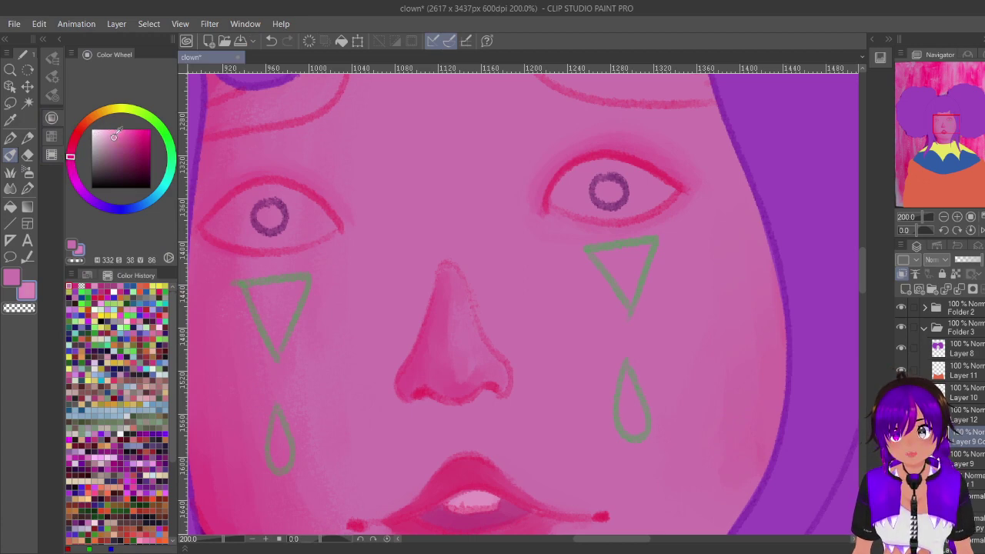
# Step: Fill the white of the eye on the lighter side with light pink around the iris, using the Gouache brush
pyautogui.click(57, 58)
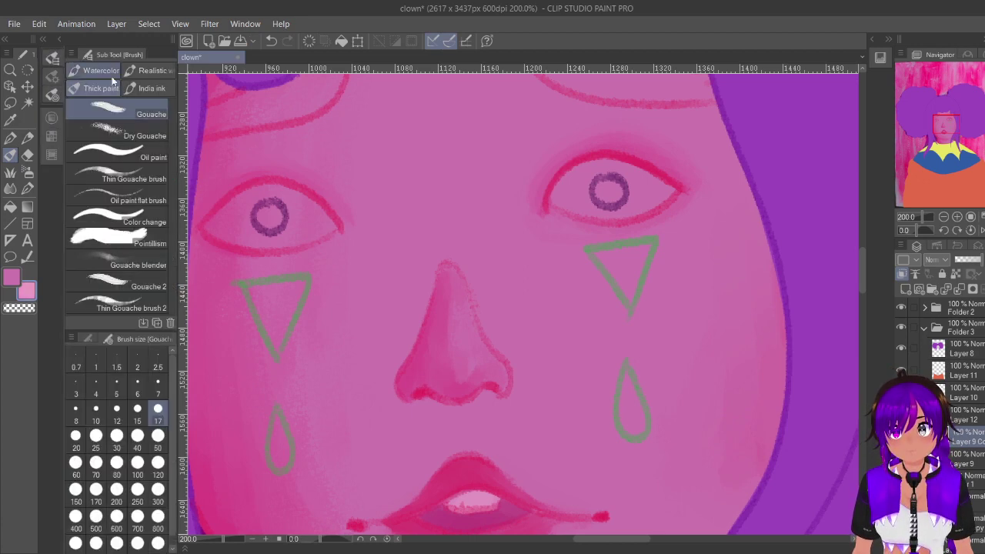
pyautogui.click(957, 218)
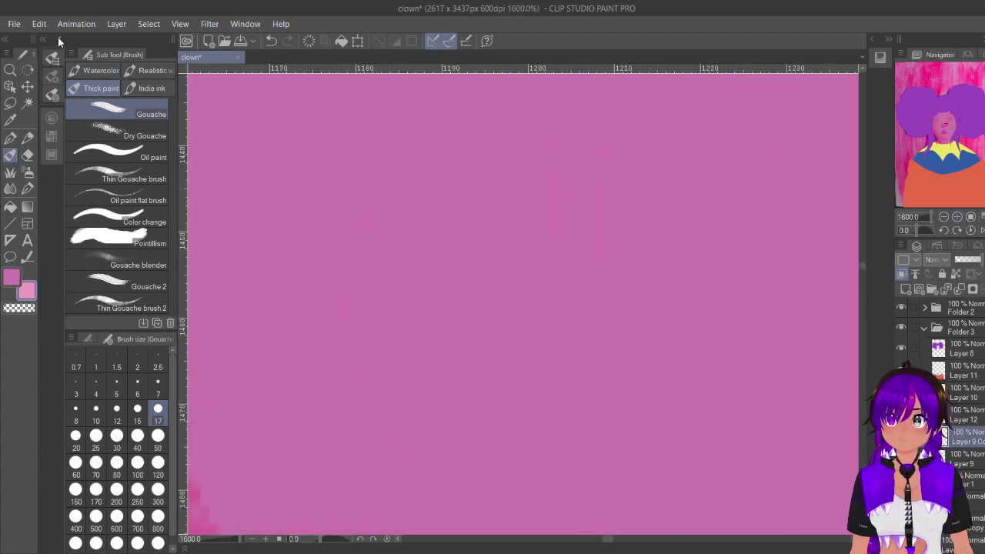
pyautogui.click(59, 39)
pyautogui.click(944, 217)
pyautogui.click(945, 217)
pyautogui.click(944, 217)
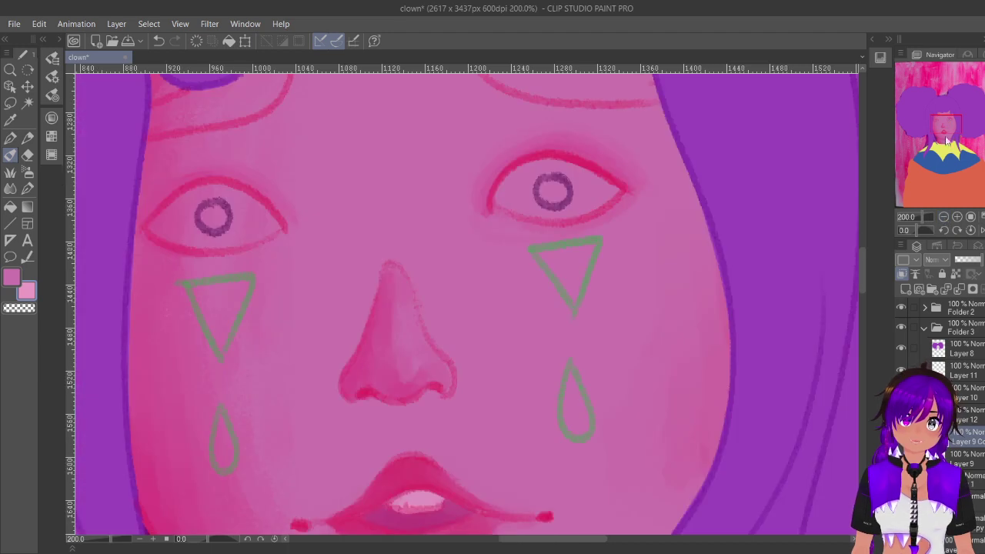
pyautogui.moveTo(946, 139); pyautogui.dragTo(947, 136)
pyautogui.click(957, 217)
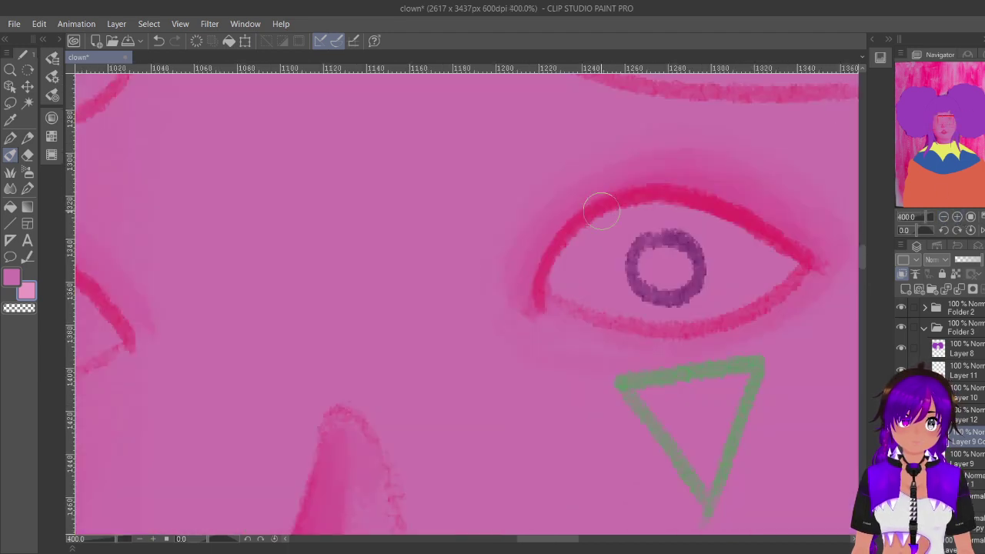
pyautogui.moveTo(580, 267)
pyautogui.mouseDown()
pyautogui.moveTo(655, 311)
pyautogui.moveTo(610, 300)
pyautogui.moveTo(566, 265)
pyautogui.moveTo(574, 271)
pyautogui.moveTo(599, 249)
pyautogui.moveTo(606, 256)
pyautogui.moveTo(598, 247)
pyautogui.moveTo(614, 279)
pyautogui.moveTo(633, 254)
pyautogui.moveTo(628, 288)
pyautogui.moveTo(659, 307)
pyautogui.moveTo(708, 304)
pyautogui.moveTo(632, 304)
pyautogui.moveTo(721, 305)
pyautogui.moveTo(784, 272)
pyautogui.moveTo(768, 266)
pyautogui.moveTo(770, 253)
pyautogui.moveTo(707, 267)
pyautogui.moveTo(737, 288)
pyautogui.moveTo(750, 282)
pyautogui.moveTo(740, 256)
pyautogui.moveTo(697, 241)
pyautogui.moveTo(737, 254)
pyautogui.moveTo(719, 236)
pyautogui.moveTo(686, 219)
pyautogui.moveTo(629, 222)
pyautogui.moveTo(607, 241)
pyautogui.moveTo(589, 239)
pyautogui.moveTo(611, 272)
pyautogui.moveTo(690, 276)
pyautogui.moveTo(725, 293)
pyautogui.moveTo(735, 275)
pyautogui.moveTo(740, 283)
pyautogui.moveTo(771, 278)
pyautogui.moveTo(776, 259)
pyautogui.moveTo(694, 268)
pyautogui.moveTo(766, 256)
pyautogui.mouseUp()
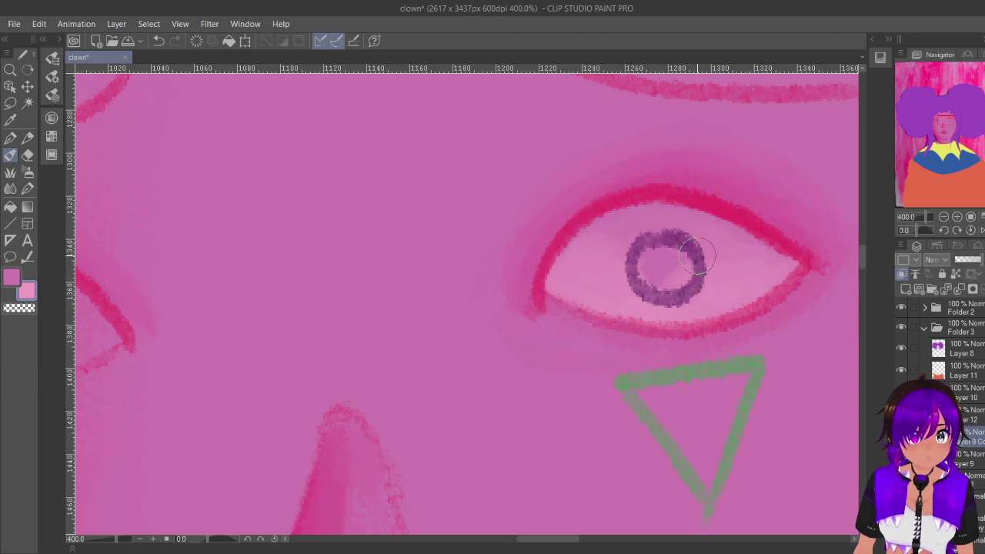
pyautogui.moveTo(697, 256)
pyautogui.mouseDown()
pyautogui.moveTo(743, 264)
pyautogui.moveTo(775, 250)
pyautogui.moveTo(729, 241)
pyautogui.moveTo(759, 250)
pyautogui.moveTo(646, 292)
pyautogui.moveTo(624, 285)
pyautogui.moveTo(633, 264)
pyautogui.moveTo(722, 265)
pyautogui.moveTo(833, 235)
pyautogui.mouseUp()
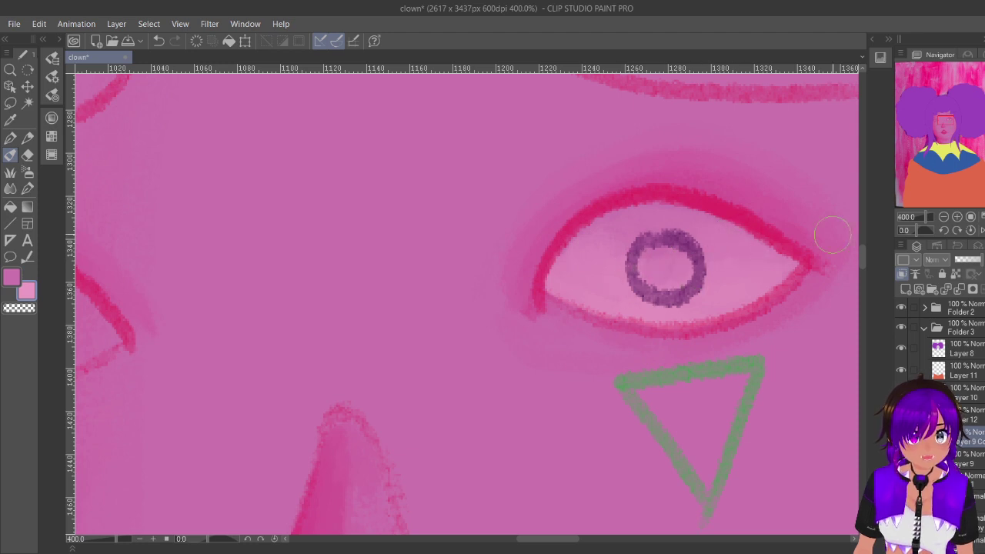
# Step: Fill the white of the eye on the darker side with the same light pink, blending it smoothly around the iris
pyautogui.click(945, 217)
pyautogui.click(945, 217)
pyautogui.click(945, 217)
pyautogui.click(945, 217)
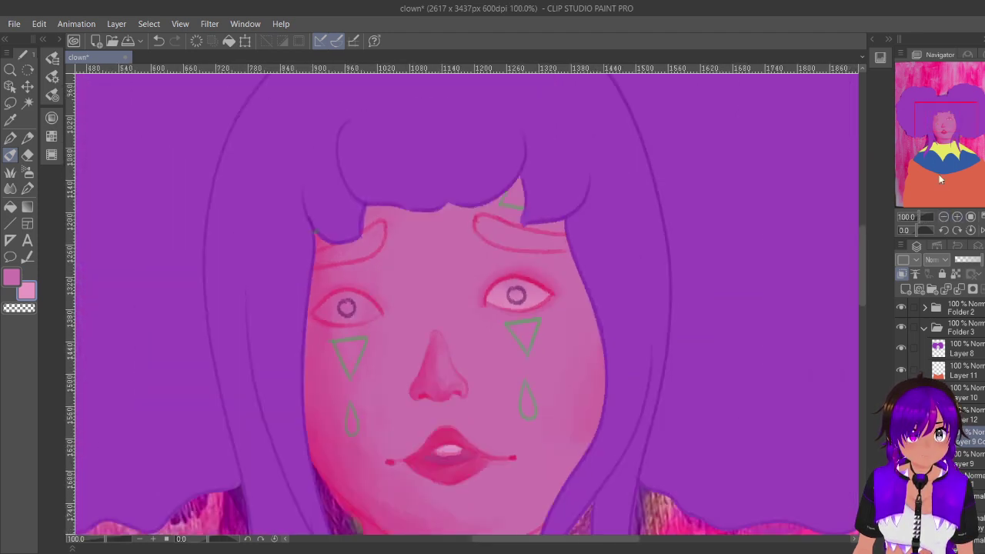
pyautogui.click(956, 217)
pyautogui.click(957, 217)
pyautogui.click(960, 218)
pyautogui.click(960, 218)
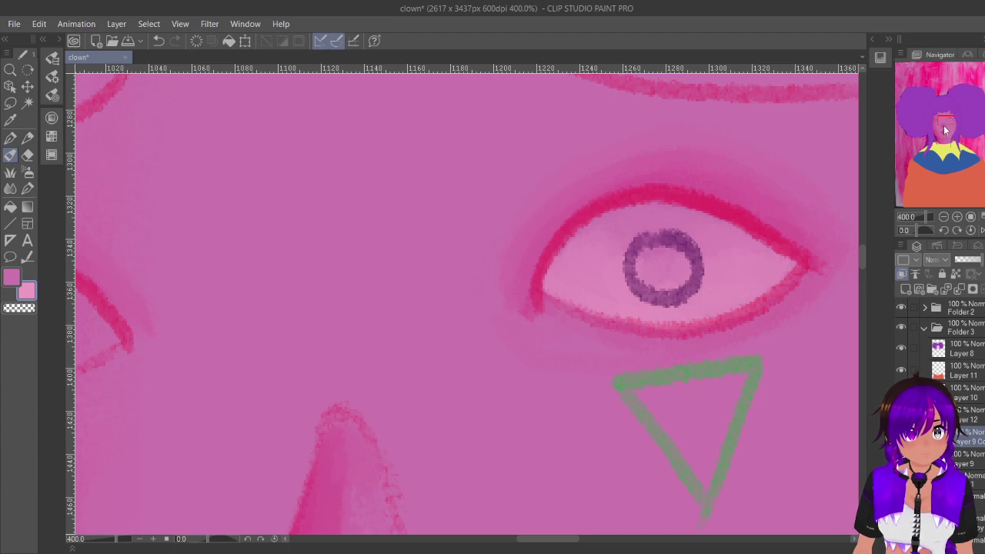
pyautogui.moveTo(945, 129); pyautogui.dragTo(935, 129)
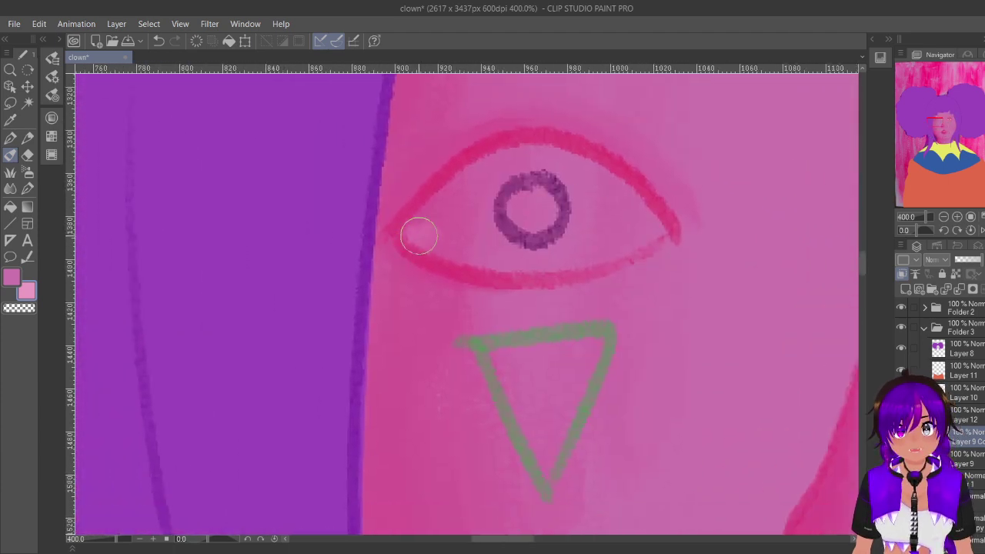
pyautogui.moveTo(419, 235)
pyautogui.mouseDown()
pyautogui.moveTo(449, 233)
pyautogui.moveTo(423, 228)
pyautogui.moveTo(492, 246)
pyautogui.moveTo(509, 258)
pyautogui.moveTo(456, 252)
pyautogui.moveTo(500, 266)
pyautogui.moveTo(506, 257)
pyautogui.moveTo(495, 253)
pyautogui.moveTo(560, 262)
pyautogui.moveTo(570, 251)
pyautogui.moveTo(545, 258)
pyautogui.moveTo(591, 256)
pyautogui.moveTo(599, 239)
pyautogui.moveTo(661, 226)
pyautogui.moveTo(635, 221)
pyautogui.moveTo(628, 196)
pyautogui.moveTo(625, 233)
pyautogui.moveTo(415, 239)
pyautogui.moveTo(431, 241)
pyautogui.moveTo(419, 226)
pyautogui.moveTo(429, 218)
pyautogui.moveTo(450, 232)
pyautogui.moveTo(502, 237)
pyautogui.moveTo(423, 211)
pyautogui.moveTo(446, 226)
pyautogui.moveTo(445, 200)
pyautogui.moveTo(489, 224)
pyautogui.moveTo(474, 184)
pyautogui.moveTo(487, 173)
pyautogui.moveTo(451, 203)
pyautogui.moveTo(451, 216)
pyautogui.moveTo(424, 225)
pyautogui.mouseUp()
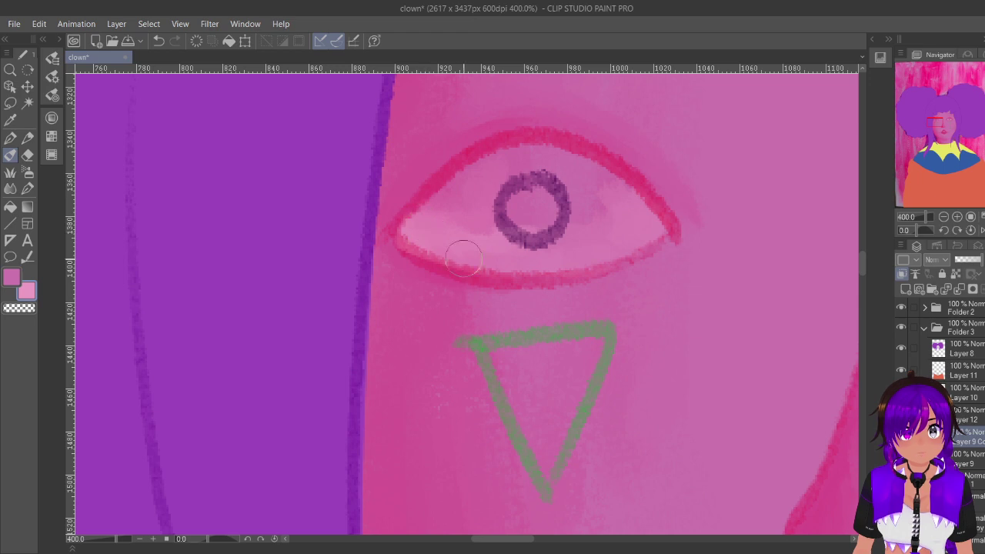
pyautogui.moveTo(464, 258)
pyautogui.mouseDown()
pyautogui.moveTo(478, 228)
pyautogui.moveTo(502, 246)
pyautogui.moveTo(463, 198)
pyautogui.moveTo(418, 202)
pyautogui.moveTo(481, 210)
pyautogui.moveTo(543, 241)
pyautogui.moveTo(549, 212)
pyautogui.moveTo(587, 199)
pyautogui.moveTo(612, 230)
pyautogui.moveTo(602, 174)
pyautogui.moveTo(531, 170)
pyautogui.moveTo(483, 207)
pyautogui.moveTo(419, 210)
pyautogui.moveTo(438, 205)
pyautogui.moveTo(446, 217)
pyautogui.moveTo(484, 181)
pyautogui.moveTo(456, 187)
pyautogui.moveTo(505, 176)
pyautogui.mouseUp()
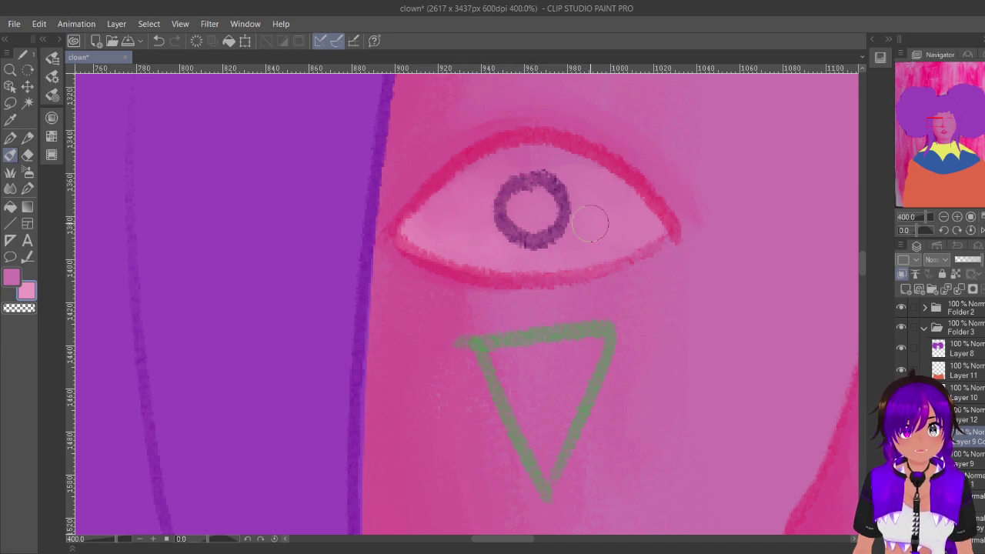
# Step: Save the file and review the lightened eyes on the whole face and hair
pyautogui.click(946, 218)
pyautogui.click(946, 219)
pyautogui.click(946, 219)
pyautogui.click(946, 219)
pyautogui.click(946, 219)
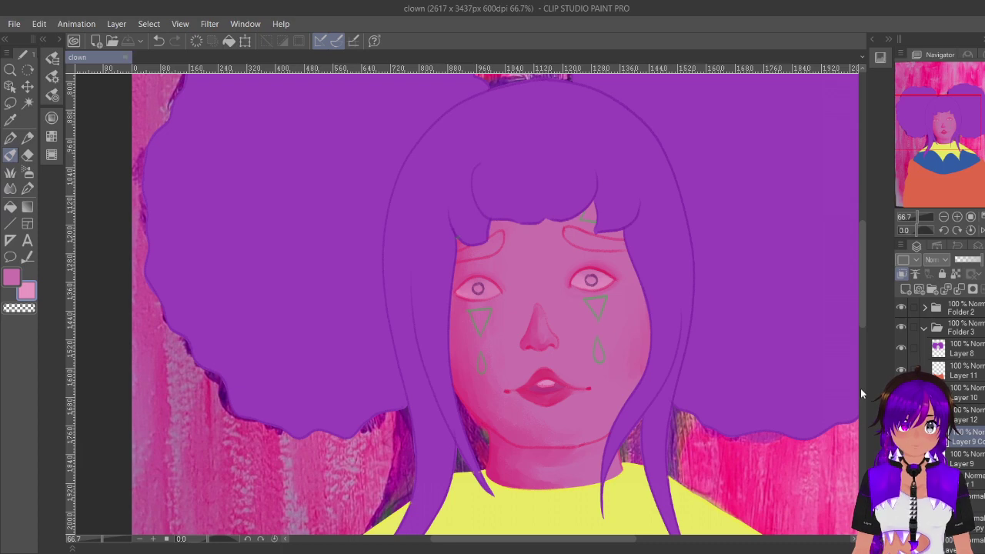
pyautogui.moveTo(959, 140); pyautogui.dragTo(966, 125)
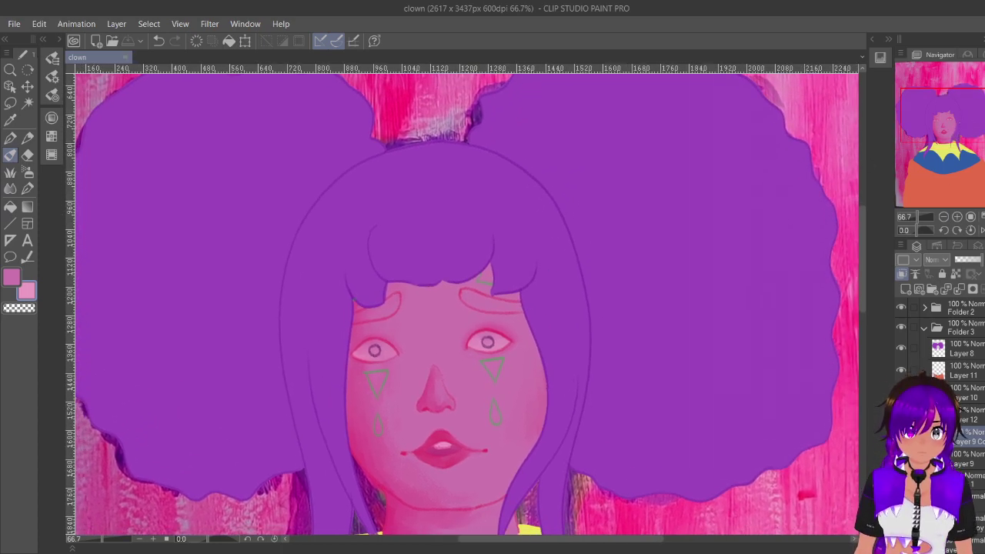
pyautogui.click(447, 553)
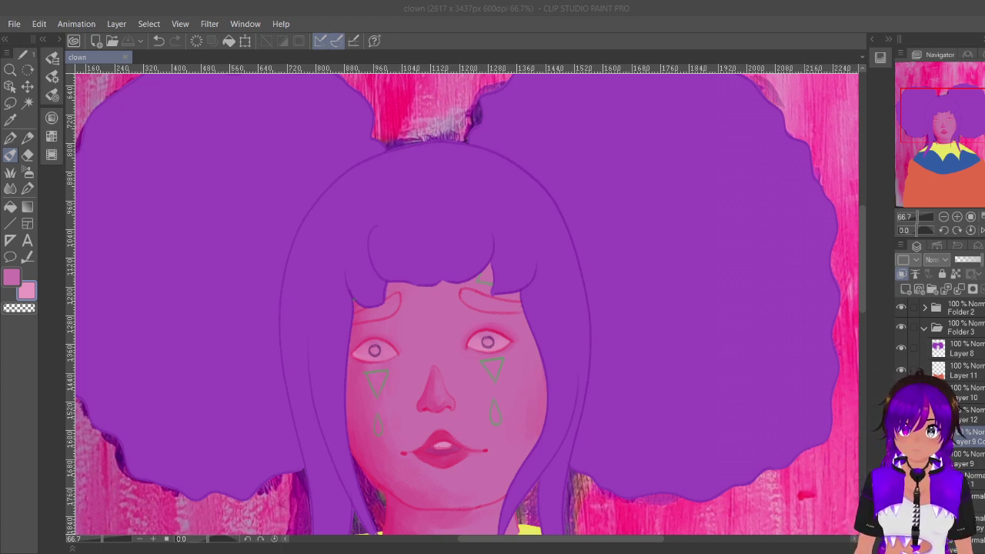
pyautogui.hotkey('alt', 'Tab')
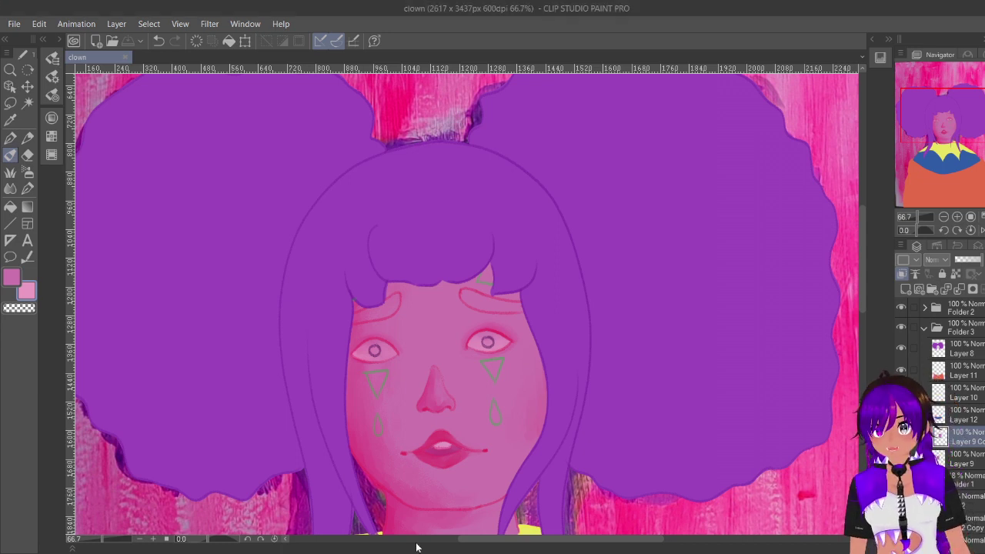
pyautogui.hotkey('alt', 'Tab')
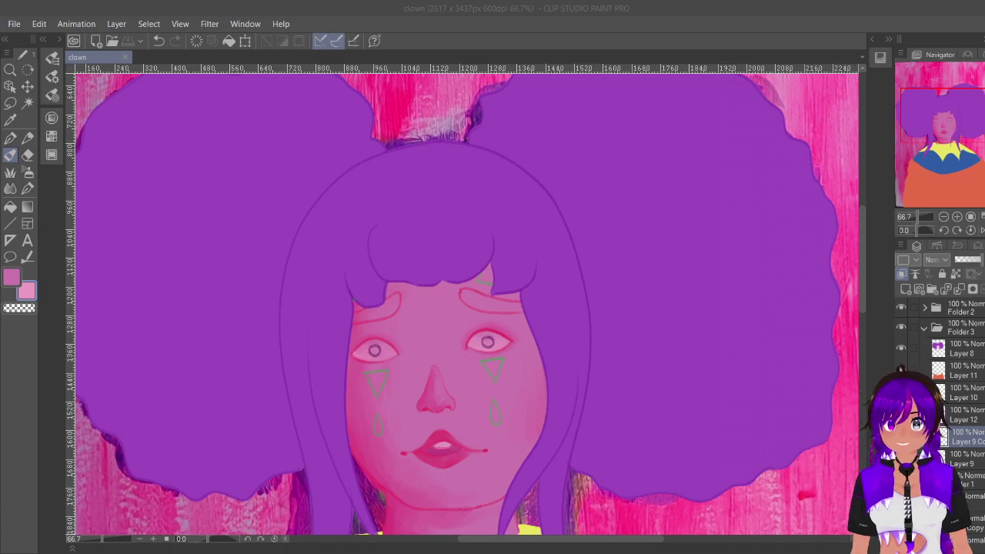
# Step: Touch up the outer corner of the eye on the darker side with light pink
pyautogui.click(957, 217)
pyautogui.click(958, 217)
pyautogui.moveTo(949, 131); pyautogui.dragTo(946, 120)
pyautogui.moveTo(173, 324)
pyautogui.mouseDown()
pyautogui.moveTo(215, 333)
pyautogui.moveTo(274, 312)
pyautogui.moveTo(286, 320)
pyautogui.moveTo(255, 304)
pyautogui.moveTo(258, 314)
pyautogui.moveTo(283, 306)
pyautogui.moveTo(243, 319)
pyautogui.moveTo(199, 315)
pyautogui.moveTo(183, 301)
pyautogui.moveTo(211, 313)
pyautogui.moveTo(175, 300)
pyautogui.mouseUp()
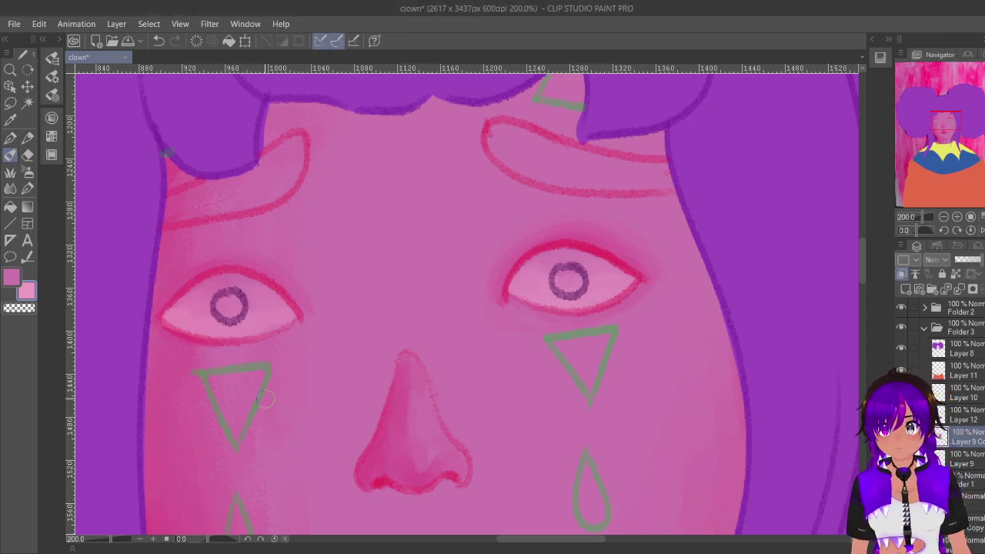
# Step: Set the secondary color to the deep pink from the color history and fill the eyebrow on the darker side of the face
pyautogui.click(53, 119)
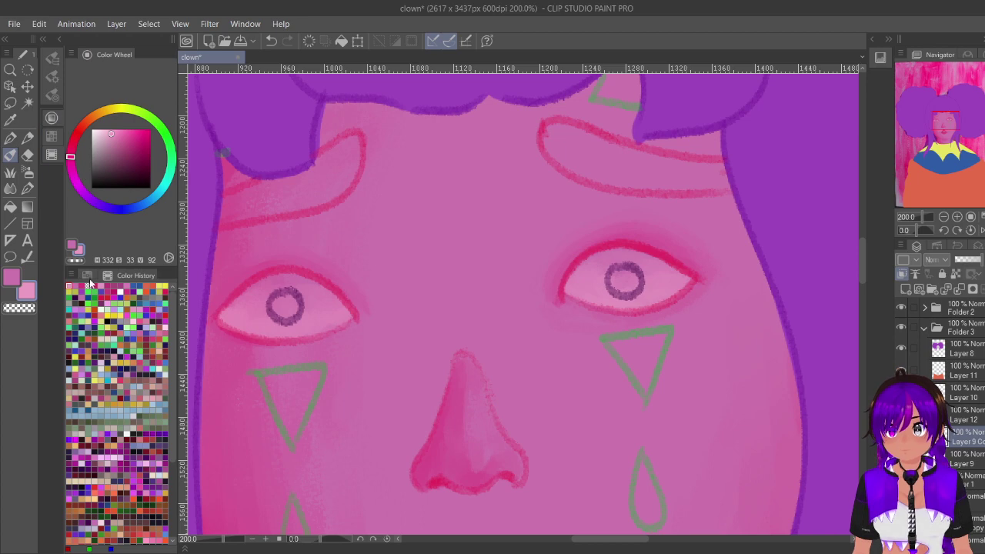
pyautogui.click(85, 287)
pyautogui.click(52, 118)
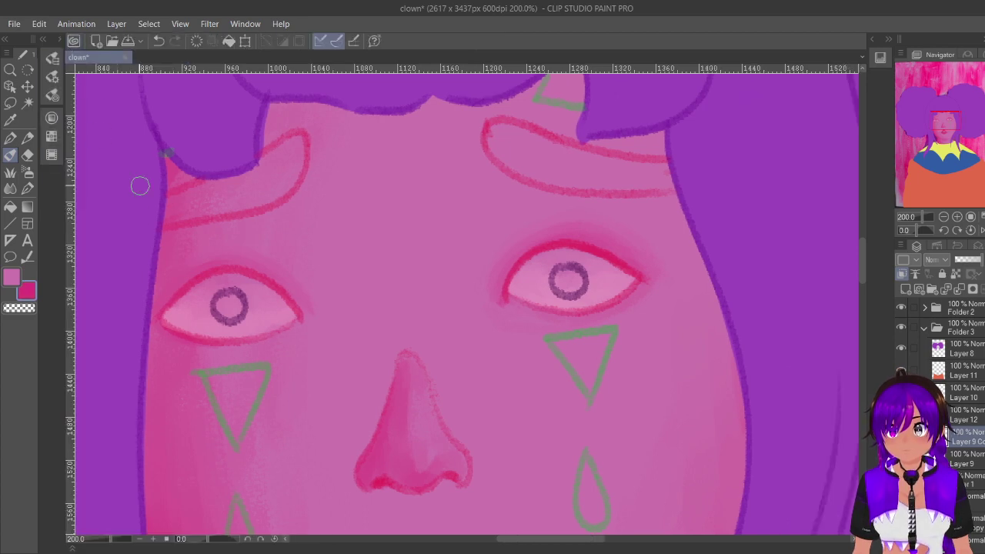
pyautogui.moveTo(192, 200)
pyautogui.mouseDown()
pyautogui.moveTo(240, 187)
pyautogui.moveTo(173, 203)
pyautogui.moveTo(208, 207)
pyautogui.moveTo(240, 194)
pyautogui.moveTo(178, 217)
pyautogui.moveTo(270, 204)
pyautogui.moveTo(294, 179)
pyautogui.moveTo(298, 140)
pyautogui.moveTo(280, 136)
pyautogui.moveTo(243, 169)
pyautogui.moveTo(260, 163)
pyautogui.moveTo(263, 179)
pyautogui.moveTo(207, 191)
pyautogui.moveTo(245, 183)
pyautogui.mouseUp()
pyautogui.moveTo(299, 138)
pyautogui.mouseDown()
pyautogui.moveTo(285, 190)
pyautogui.moveTo(246, 210)
pyautogui.moveTo(299, 184)
pyautogui.moveTo(237, 208)
pyautogui.moveTo(286, 197)
pyautogui.moveTo(151, 224)
pyautogui.moveTo(240, 167)
pyautogui.mouseUp()
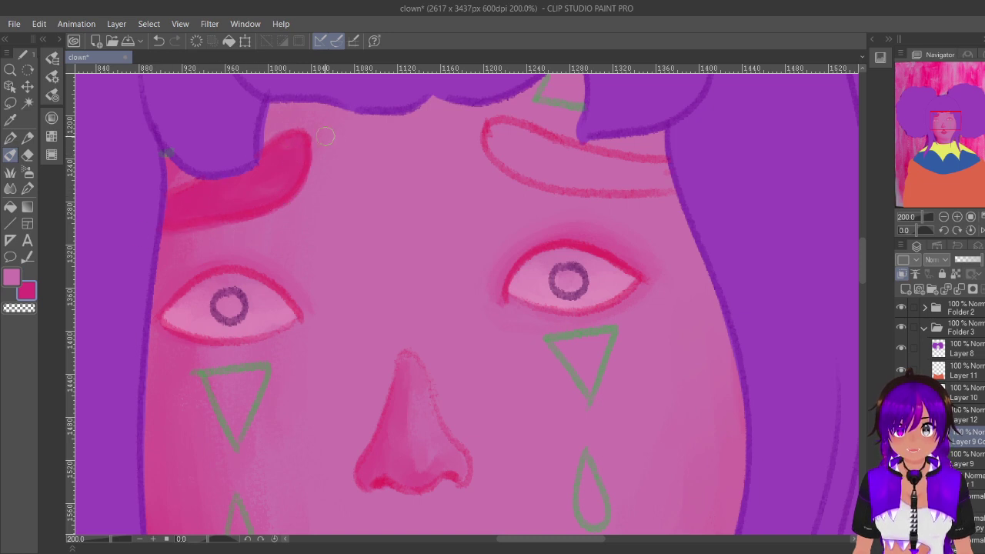
# Step: Fill the eyebrow on the lighter side of the face with the deep pink and review it on the whole face
pyautogui.moveTo(952, 118); pyautogui.dragTo(956, 115)
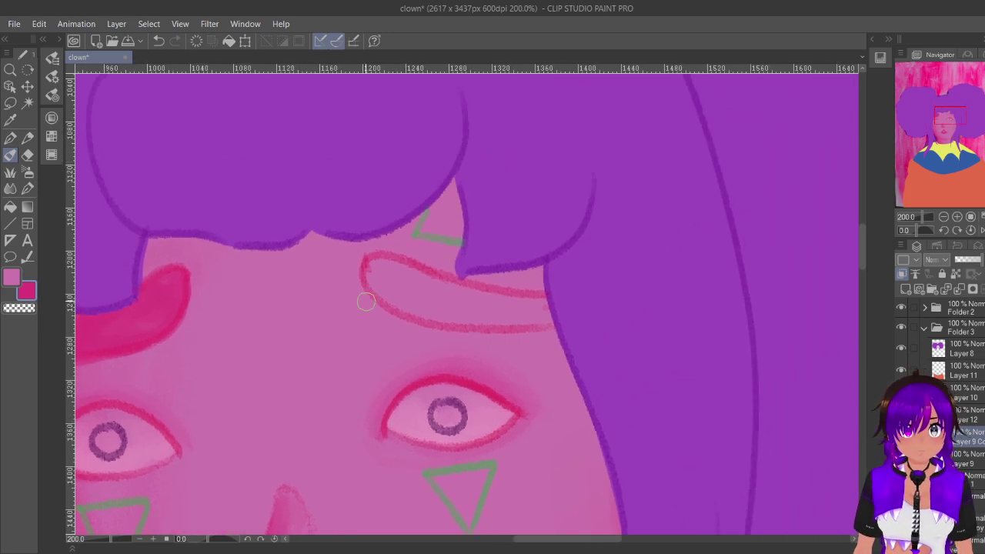
pyautogui.moveTo(371, 280)
pyautogui.mouseDown()
pyautogui.moveTo(379, 259)
pyautogui.moveTo(401, 267)
pyautogui.moveTo(382, 276)
pyautogui.moveTo(409, 308)
pyautogui.moveTo(400, 308)
pyautogui.moveTo(472, 333)
pyautogui.moveTo(515, 321)
pyautogui.moveTo(492, 319)
pyautogui.moveTo(556, 311)
pyautogui.moveTo(511, 298)
pyautogui.moveTo(557, 305)
pyautogui.moveTo(482, 297)
pyautogui.moveTo(493, 297)
pyautogui.moveTo(418, 275)
pyautogui.moveTo(467, 304)
pyautogui.moveTo(455, 309)
pyautogui.moveTo(566, 307)
pyautogui.moveTo(378, 280)
pyautogui.mouseUp()
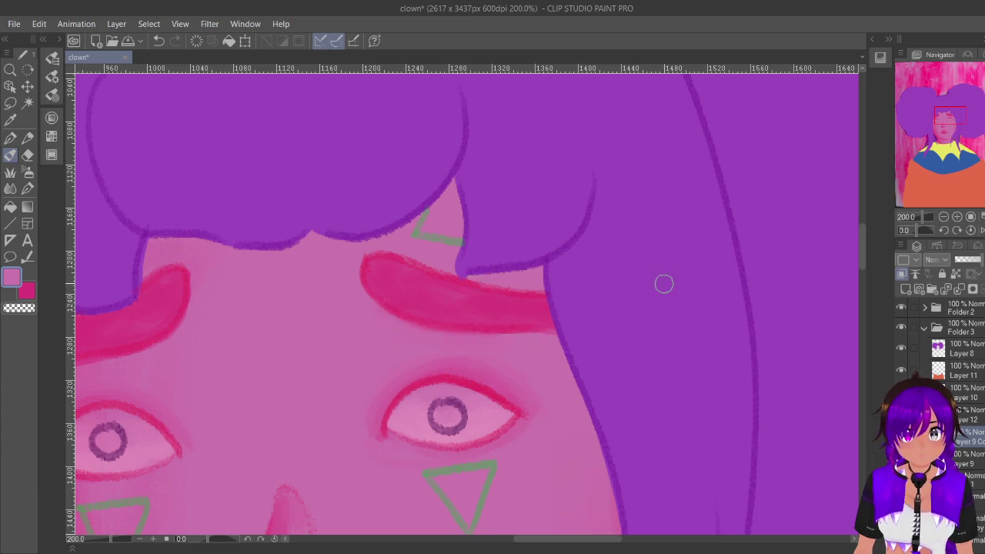
pyautogui.click(943, 217)
pyautogui.click(944, 217)
pyautogui.click(944, 217)
pyautogui.click(944, 218)
pyautogui.moveTo(938, 125); pyautogui.dragTo(929, 137)
# Step: Temporarily hide the skin paint and sample the dark purple from the pupil in the reference painting beneath it
pyautogui.moveTo(901, 393); pyautogui.dragTo(902, 459)
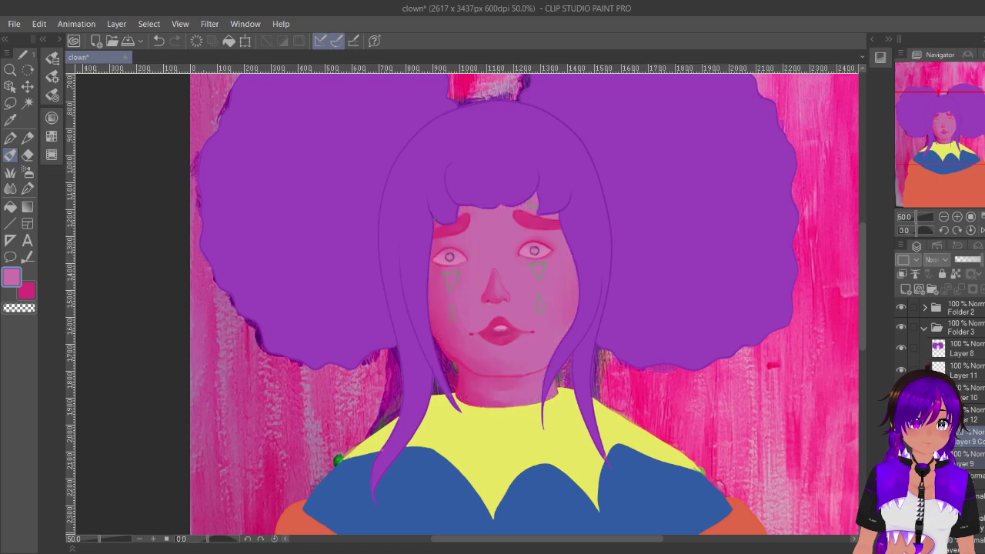
pyautogui.click(976, 440)
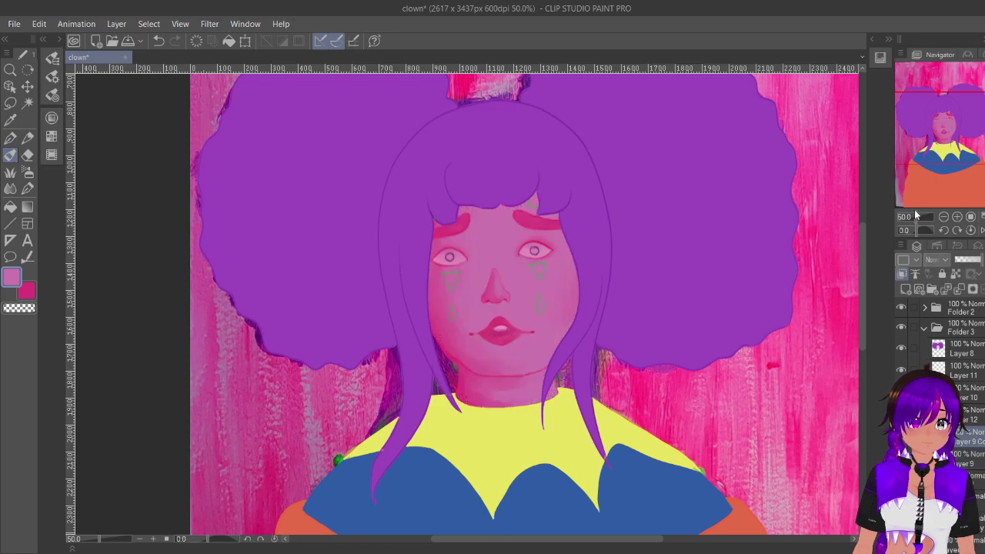
pyautogui.click(958, 217)
pyautogui.click(958, 217)
pyautogui.moveTo(946, 130); pyautogui.dragTo(949, 120)
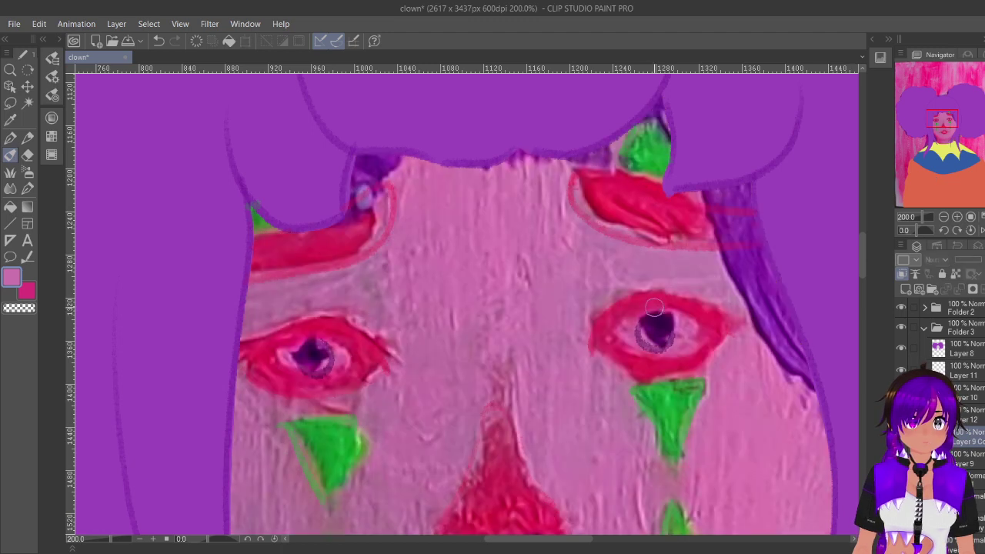
pyautogui.keyDown('alt'); pyautogui.click(658, 327); pyautogui.keyUp('alt')
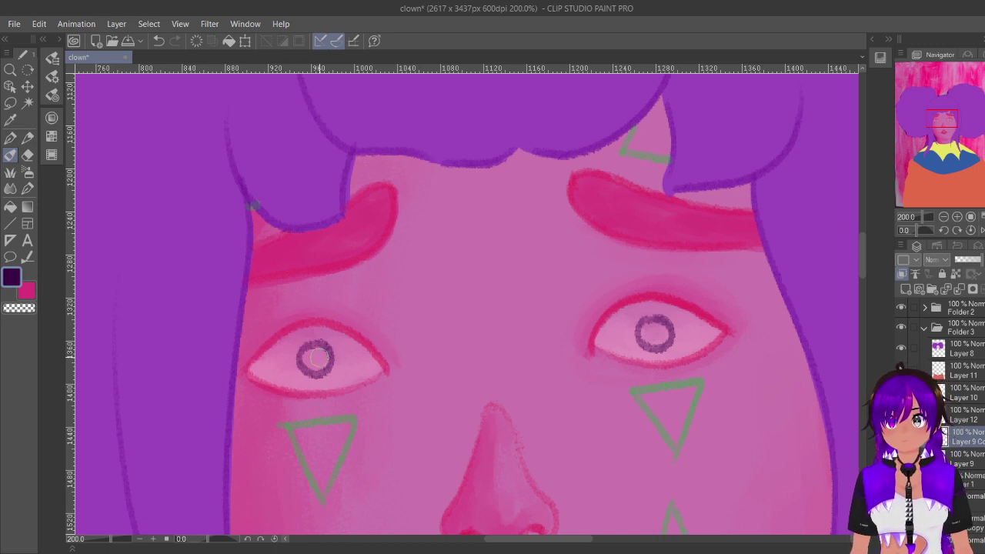
# Step: Fill the irises of both eyes with the dark purple, review the whole portrait and save the file
pyautogui.moveTo(316, 357)
pyautogui.mouseDown()
pyautogui.moveTo(306, 355)
pyautogui.moveTo(316, 353)
pyautogui.mouseUp()
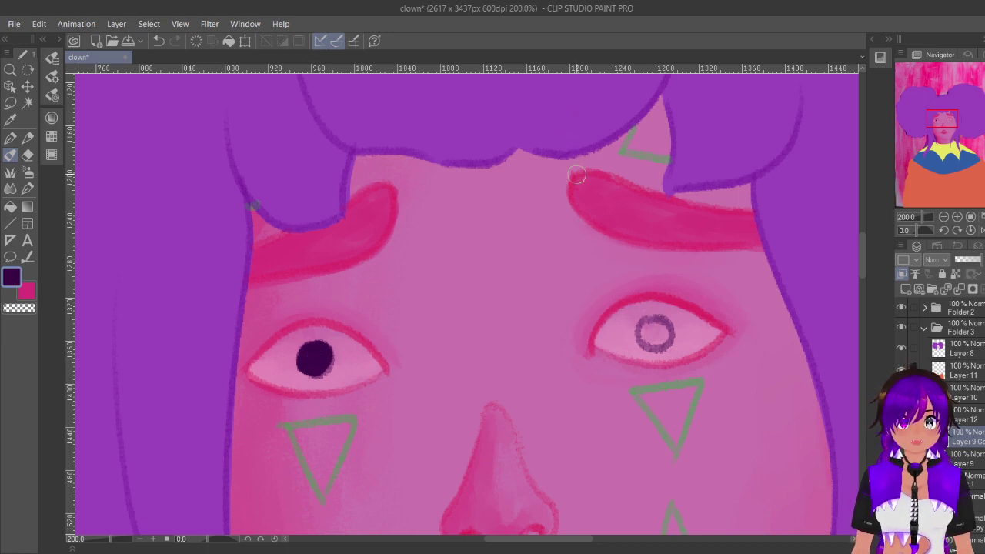
pyautogui.moveTo(654, 331); pyautogui.dragTo(660, 322)
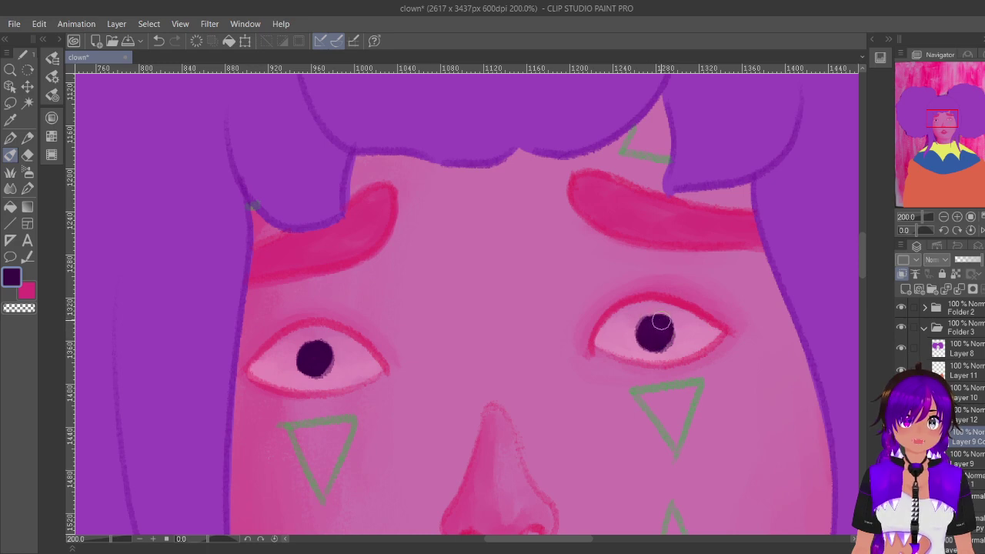
pyautogui.click(945, 218)
pyautogui.click(944, 219)
pyautogui.click(945, 219)
pyautogui.click(945, 218)
pyautogui.click(944, 218)
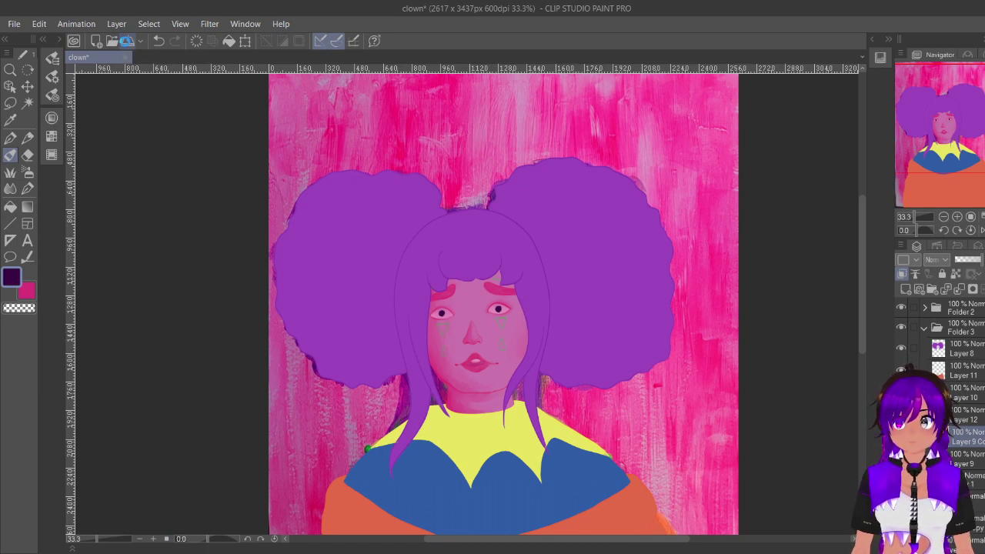
pyautogui.click(126, 43)
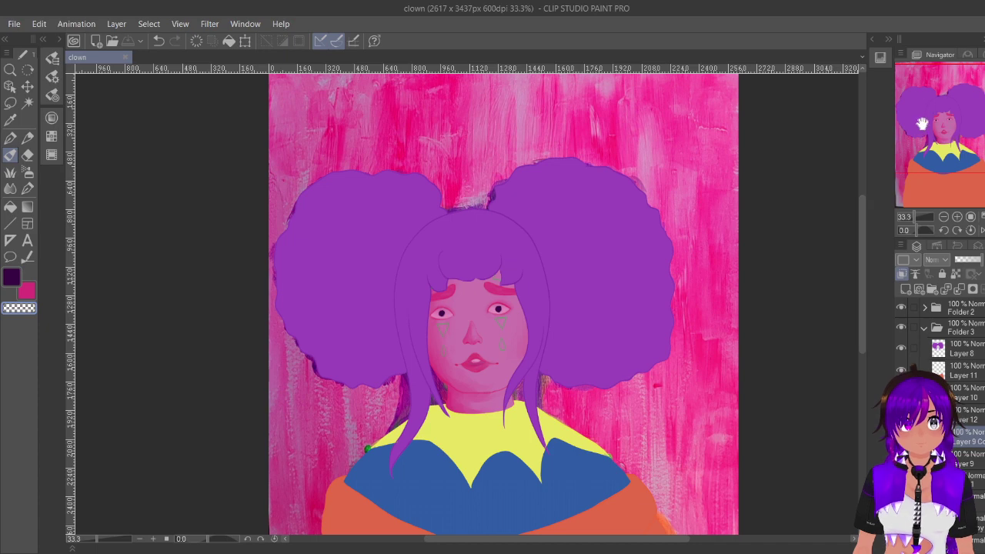
# Step: Sample light pink beside the iris on the darker side and shift it to a reddish pink with hue 345, saturation 69 and value 77
pyautogui.moveTo(922, 121); pyautogui.dragTo(926, 152)
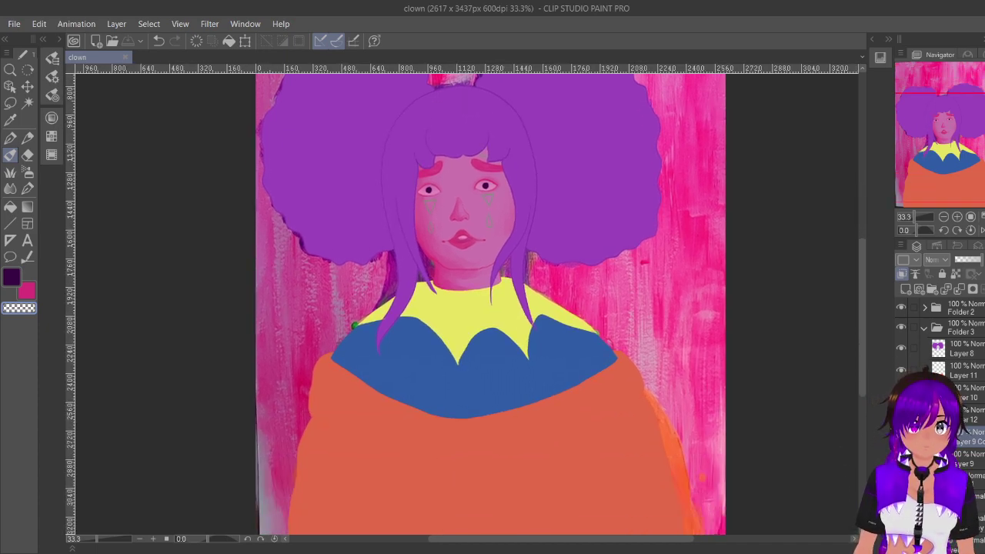
pyautogui.scroll(7, 442, 188)
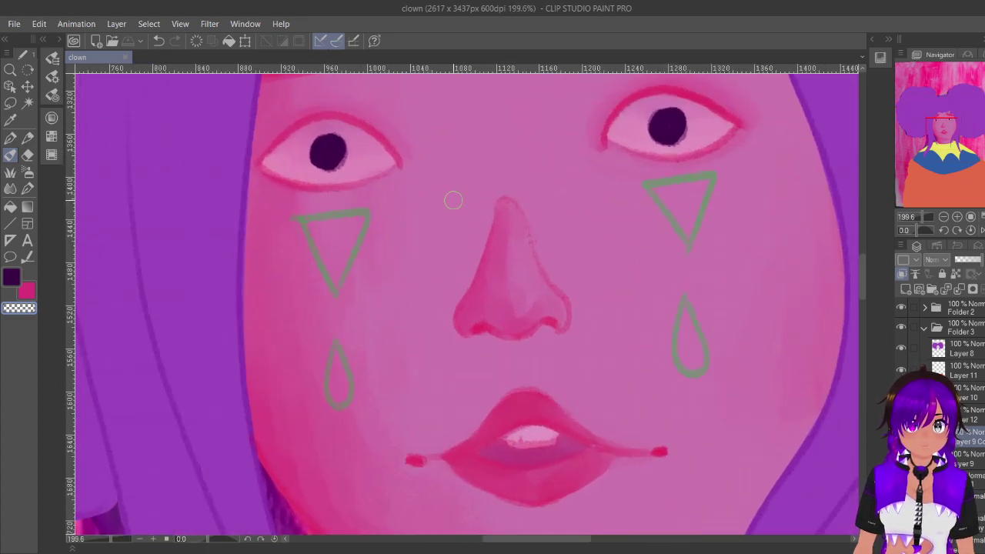
pyautogui.click(957, 217)
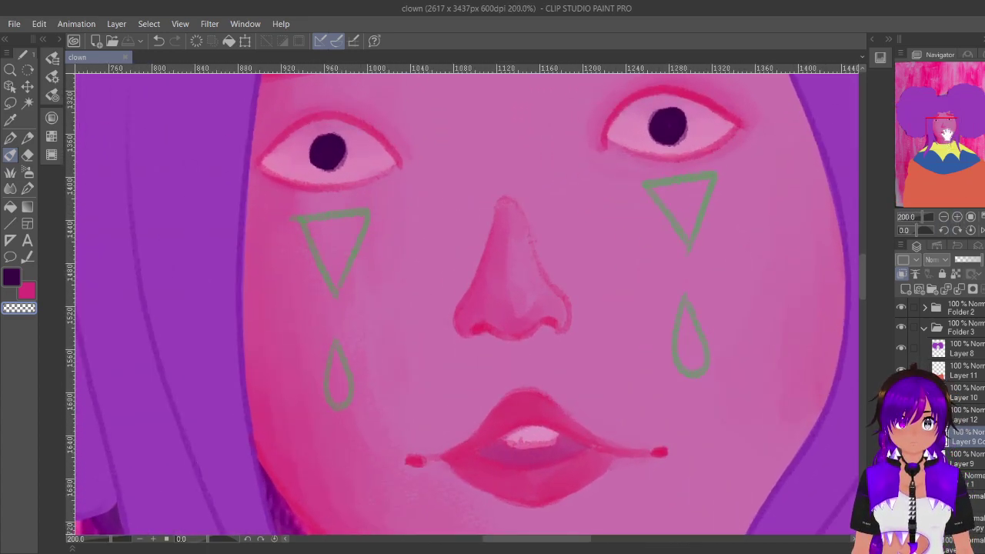
pyautogui.moveTo(946, 134); pyautogui.dragTo(945, 130)
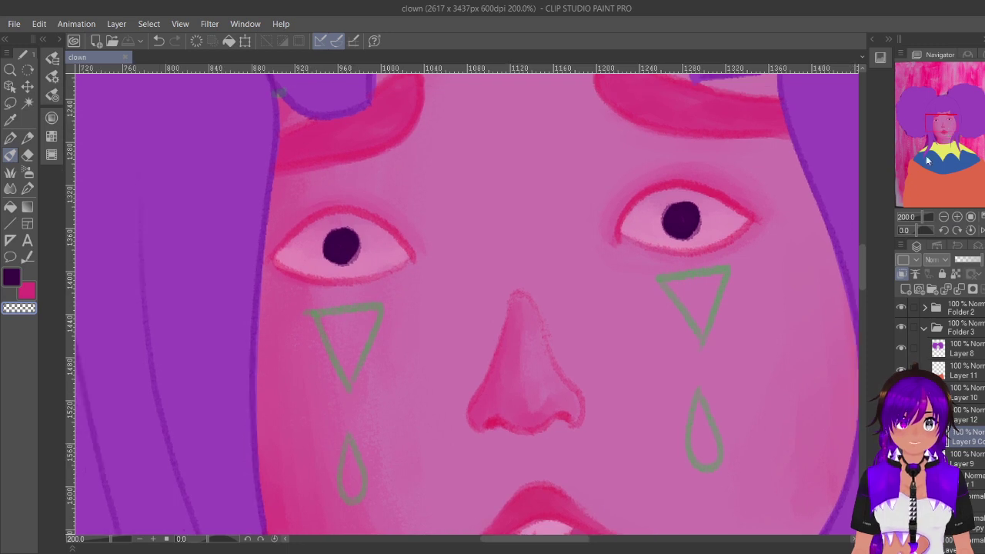
pyautogui.keyDown('alt'); pyautogui.click(307, 258); pyautogui.keyUp('alt')
pyautogui.click(52, 118)
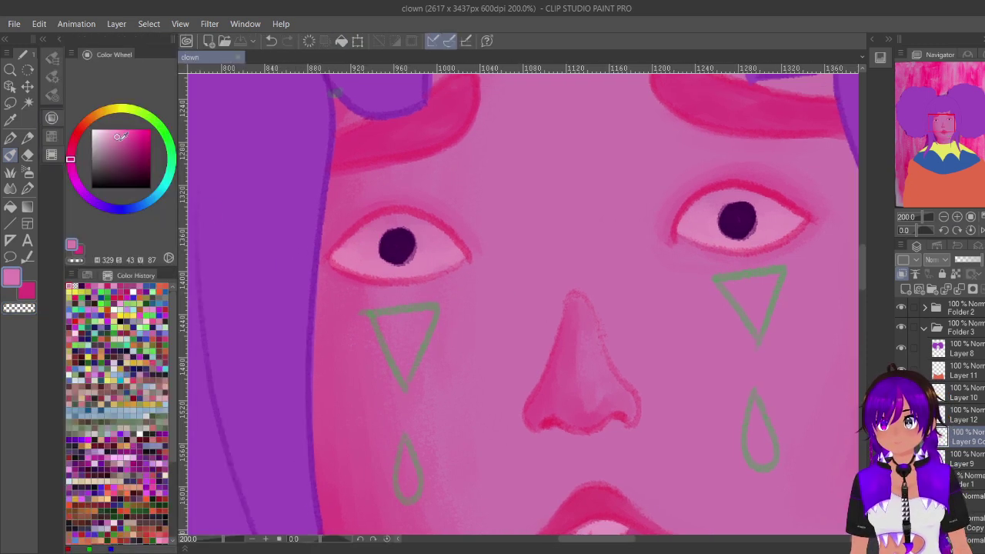
pyautogui.moveTo(69, 164); pyautogui.dragTo(76, 150)
pyautogui.click(132, 143)
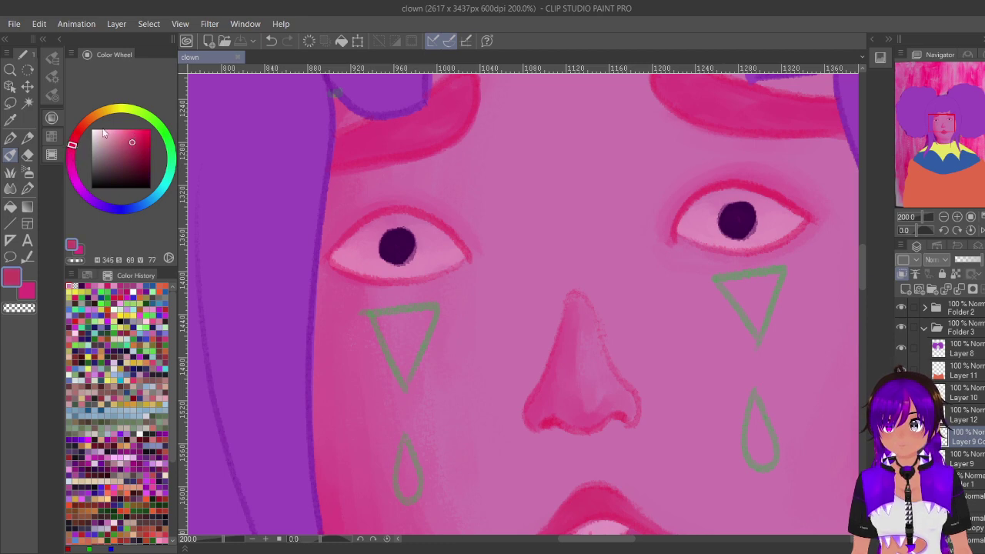
pyautogui.click(61, 40)
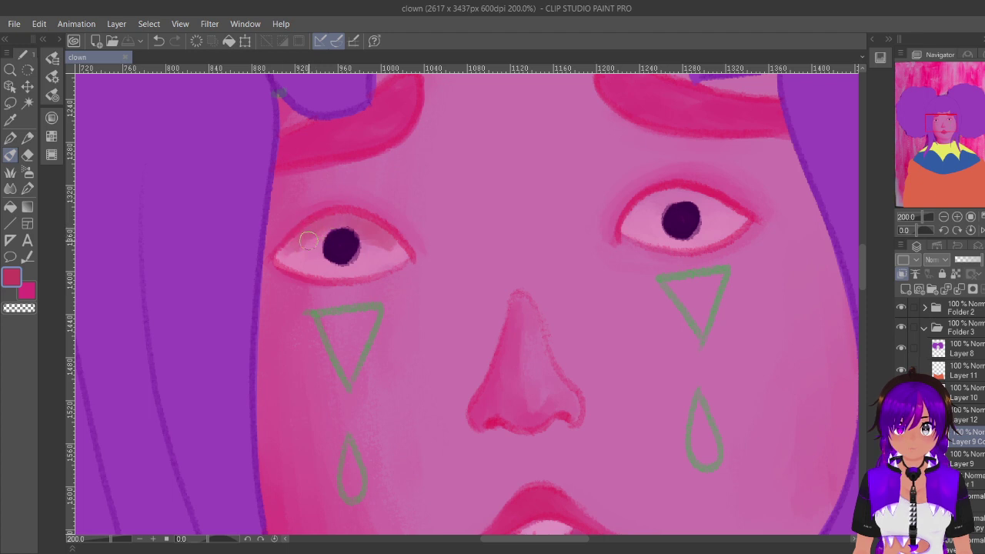
# Step: Shade the upper part of the eye white on the darker side with the reddish pink and review the whole face
pyautogui.moveTo(299, 247); pyautogui.dragTo(373, 236)
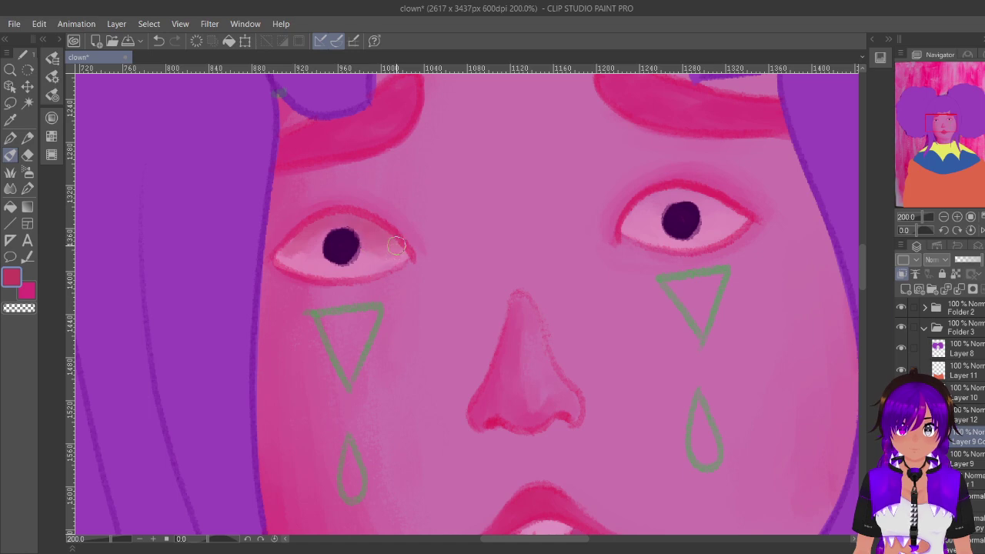
pyautogui.click(945, 218)
pyautogui.click(945, 218)
pyautogui.click(945, 218)
pyautogui.click(945, 217)
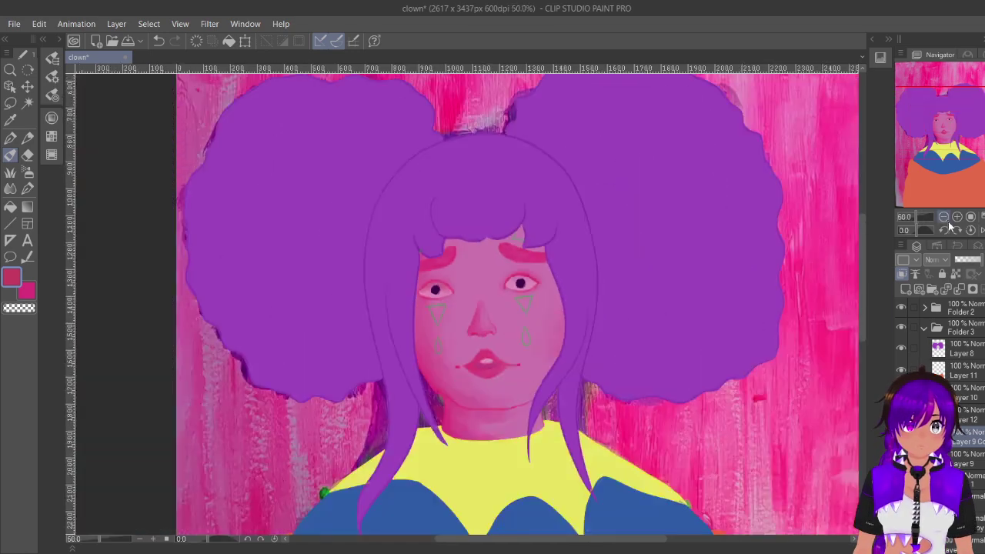
# Step: Shade the upper white of the eye on the lighter side with the reddish pink, blending it with the sampled light pink
pyautogui.click(957, 217)
pyautogui.click(956, 217)
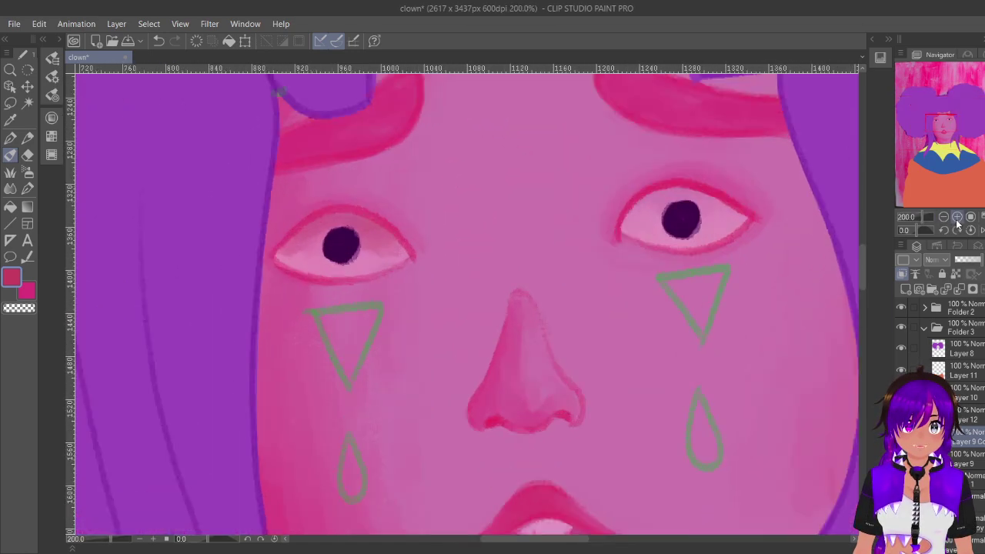
pyautogui.click(957, 217)
pyautogui.click(945, 121)
pyautogui.moveTo(945, 122); pyautogui.dragTo(947, 122)
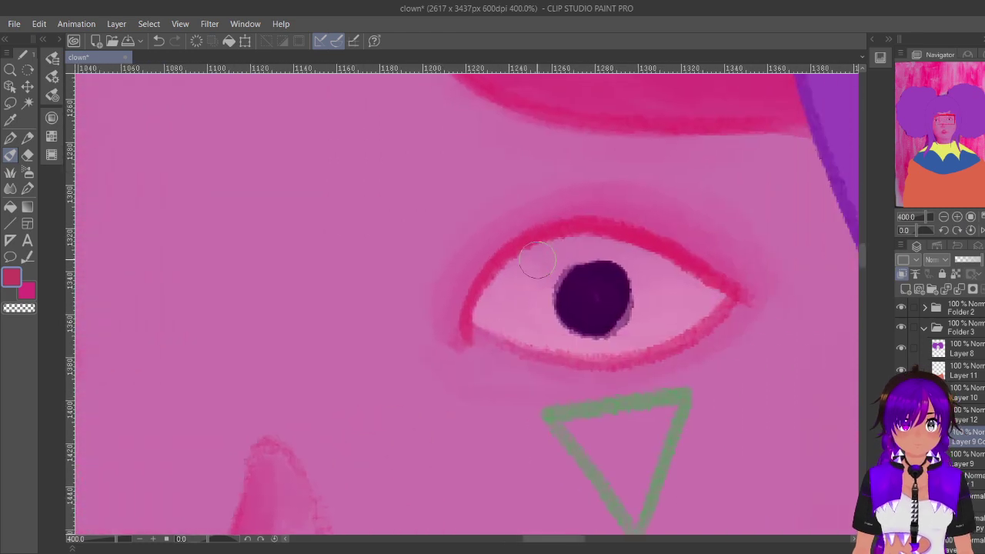
pyautogui.moveTo(550, 250)
pyautogui.mouseDown()
pyautogui.moveTo(511, 265)
pyautogui.moveTo(513, 289)
pyautogui.moveTo(487, 296)
pyautogui.moveTo(518, 297)
pyautogui.moveTo(519, 309)
pyautogui.moveTo(511, 302)
pyautogui.moveTo(493, 314)
pyautogui.moveTo(510, 299)
pyautogui.moveTo(510, 278)
pyautogui.moveTo(513, 312)
pyautogui.moveTo(504, 312)
pyautogui.moveTo(572, 239)
pyautogui.moveTo(605, 244)
pyautogui.moveTo(565, 248)
pyautogui.moveTo(606, 243)
pyautogui.moveTo(662, 263)
pyautogui.moveTo(593, 233)
pyautogui.moveTo(509, 268)
pyautogui.moveTo(493, 288)
pyautogui.moveTo(593, 234)
pyautogui.moveTo(640, 257)
pyautogui.moveTo(663, 254)
pyautogui.moveTo(664, 265)
pyautogui.moveTo(729, 289)
pyautogui.moveTo(657, 281)
pyautogui.moveTo(642, 268)
pyautogui.moveTo(652, 290)
pyautogui.moveTo(694, 305)
pyautogui.moveTo(705, 308)
pyautogui.moveTo(595, 245)
pyautogui.moveTo(522, 276)
pyautogui.moveTo(512, 324)
pyautogui.moveTo(484, 306)
pyautogui.moveTo(513, 302)
pyautogui.moveTo(523, 320)
pyautogui.moveTo(490, 291)
pyautogui.moveTo(545, 336)
pyautogui.moveTo(528, 328)
pyautogui.moveTo(539, 284)
pyautogui.moveTo(493, 324)
pyautogui.moveTo(519, 286)
pyautogui.moveTo(488, 313)
pyautogui.moveTo(520, 277)
pyautogui.mouseUp()
pyautogui.keyDown('alt'); pyautogui.click(531, 323); pyautogui.keyUp('alt')
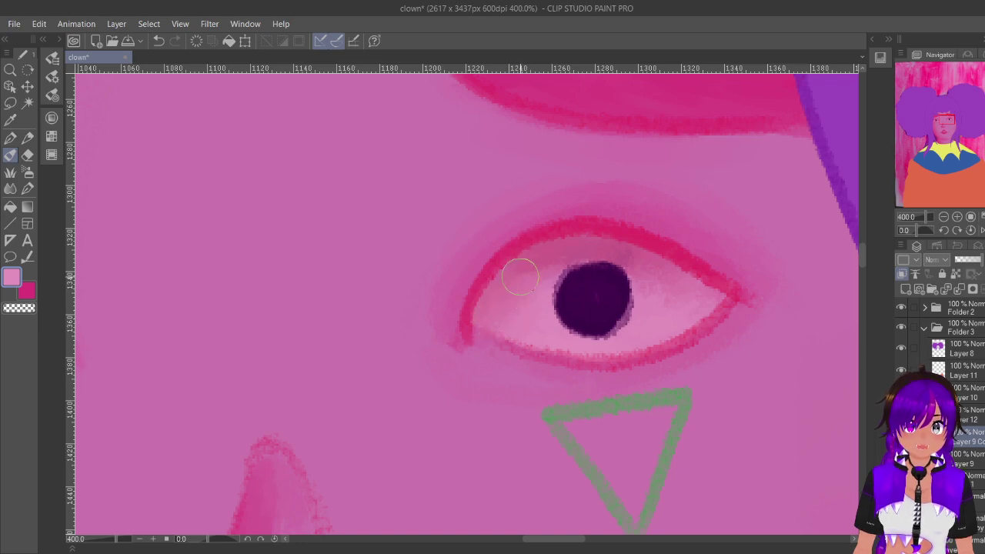
# Step: Review both shaded eyes on the whole portrait and save the file
pyautogui.click(946, 218)
pyautogui.click(947, 219)
pyautogui.click(947, 221)
pyautogui.click(948, 220)
pyautogui.click(947, 220)
pyautogui.click(948, 220)
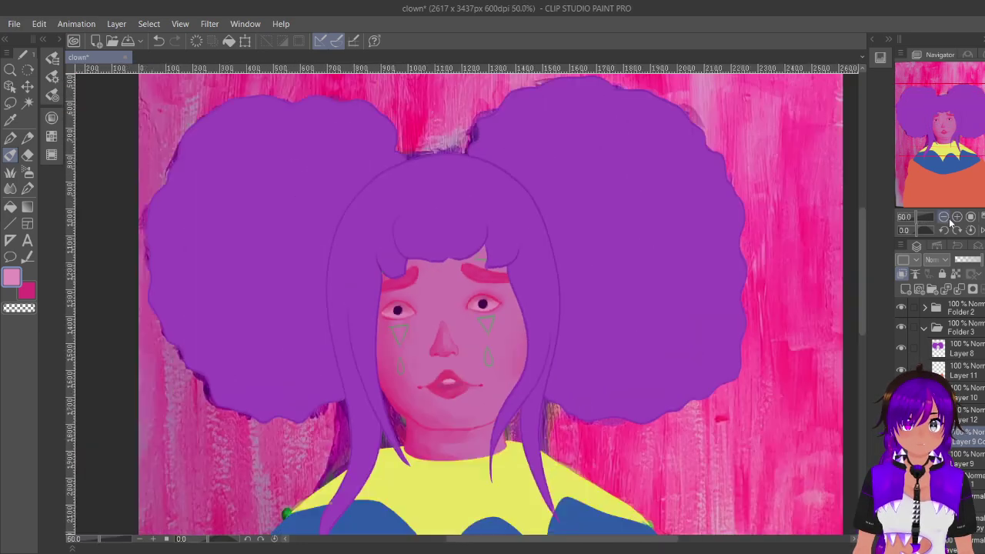
pyautogui.click(137, 41)
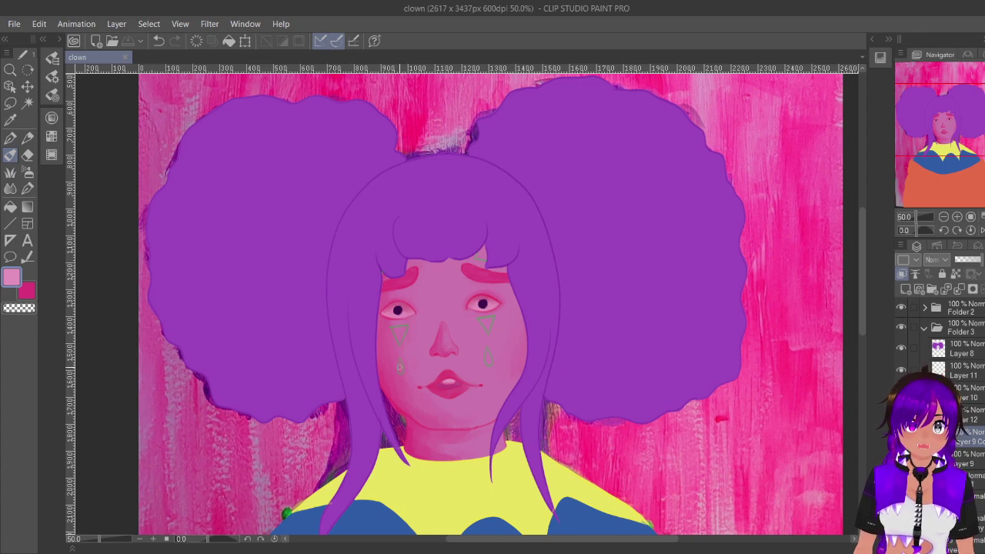
# Step: Sample the green from the reference's face paint and fill the triangle under the eye on the darker side with it
pyautogui.scroll(6, 393, 343)
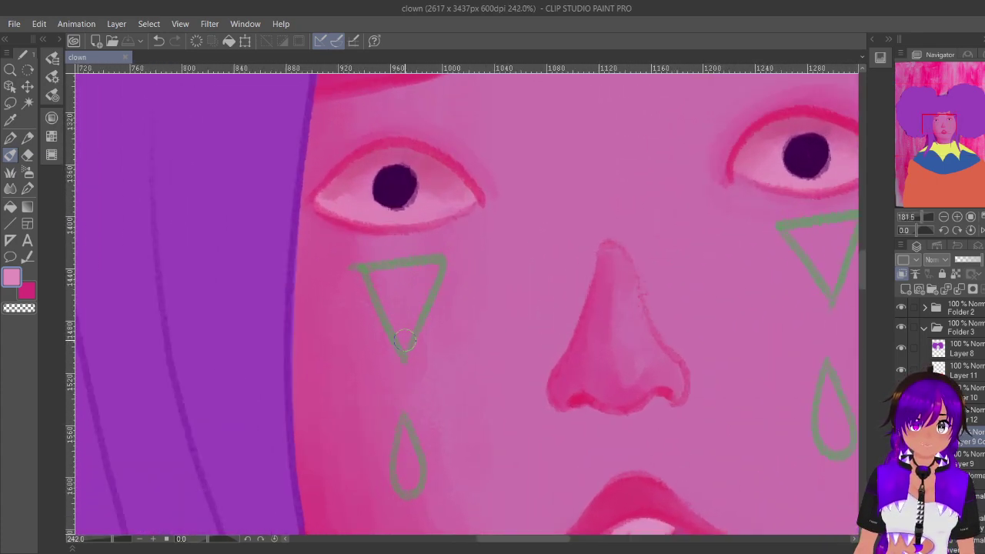
pyautogui.click(902, 438)
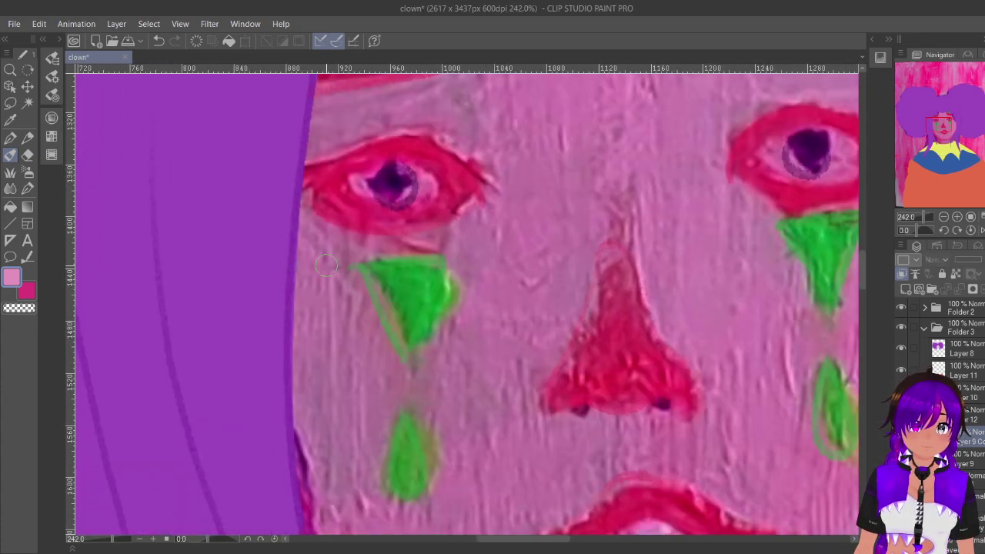
pyautogui.keyDown('alt'); pyautogui.click(410, 287); pyautogui.keyUp('alt')
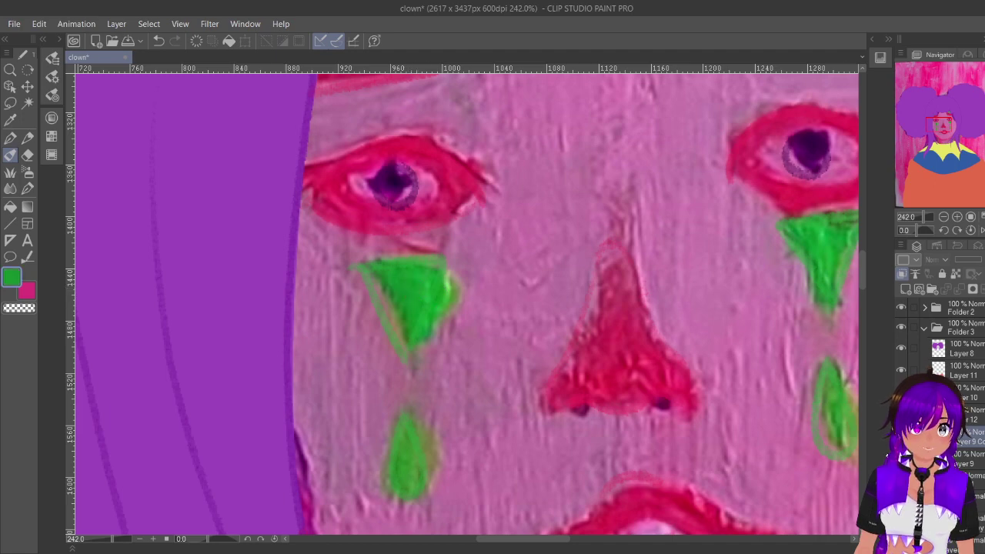
pyautogui.click(902, 437)
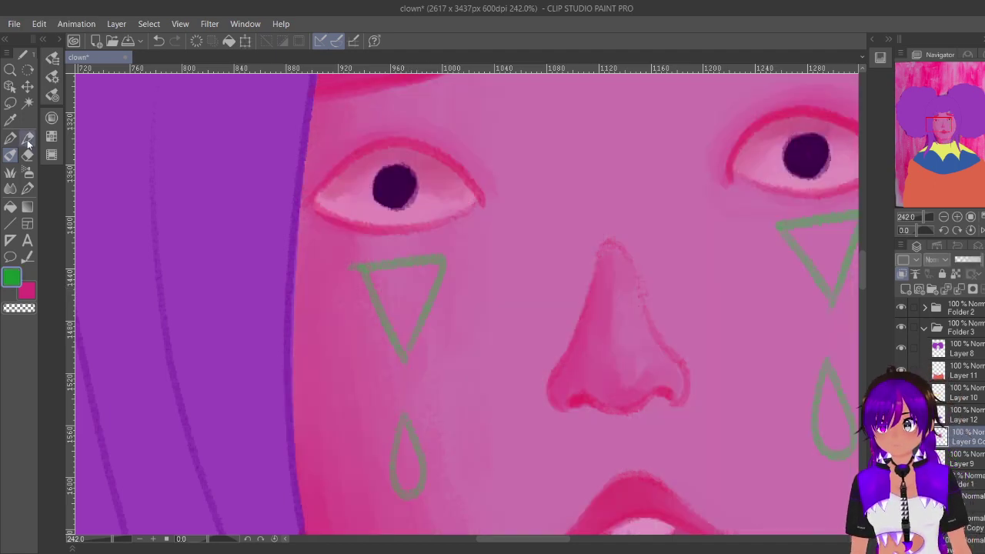
pyautogui.moveTo(365, 272)
pyautogui.mouseDown()
pyautogui.moveTo(430, 270)
pyautogui.moveTo(402, 345)
pyautogui.moveTo(383, 299)
pyautogui.moveTo(391, 291)
pyautogui.moveTo(408, 306)
pyautogui.mouseUp()
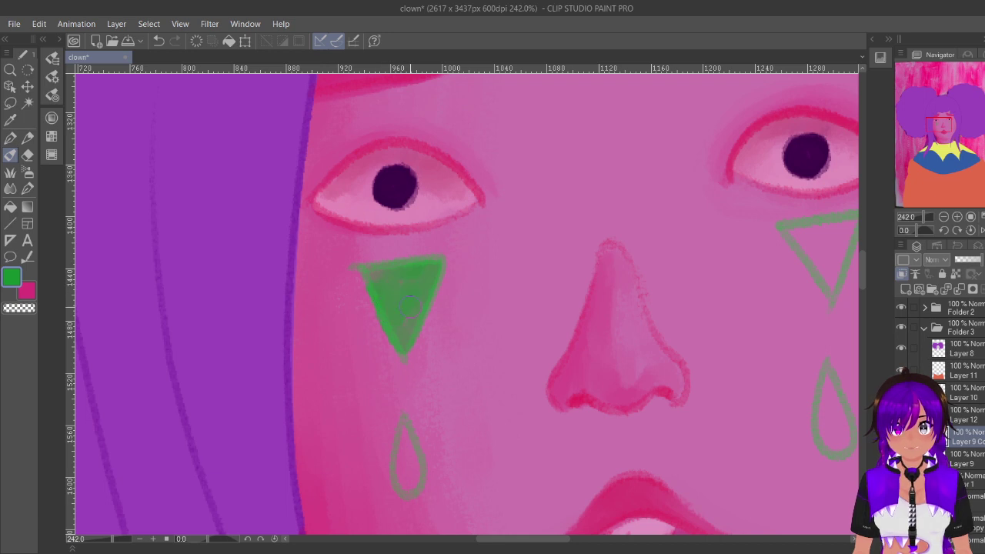
# Step: Brighten the green to hue 132, saturation 84, value 80 and undo the darker green fill of the triangle
pyautogui.click(51, 118)
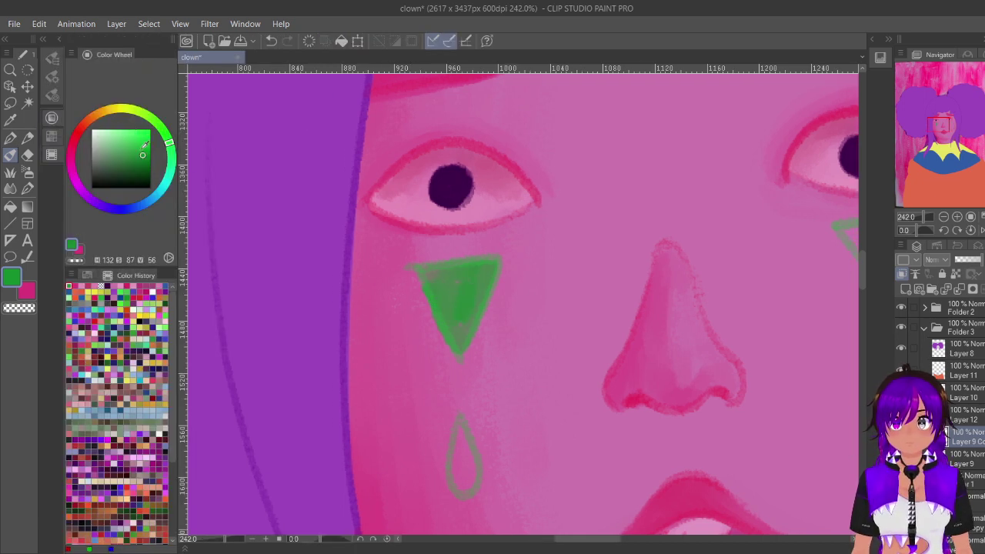
pyautogui.moveTo(144, 151); pyautogui.dragTo(143, 138)
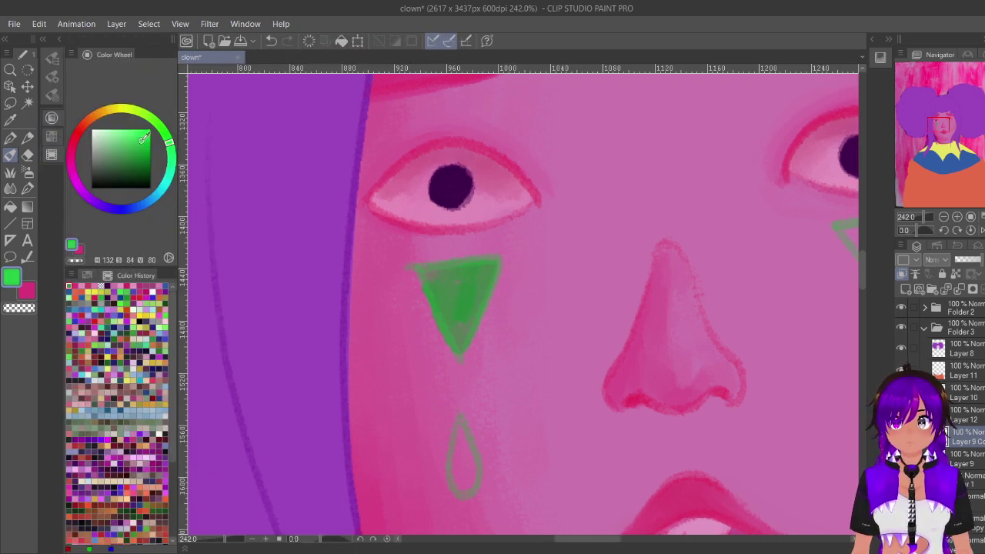
pyautogui.click(271, 42)
pyautogui.click(277, 40)
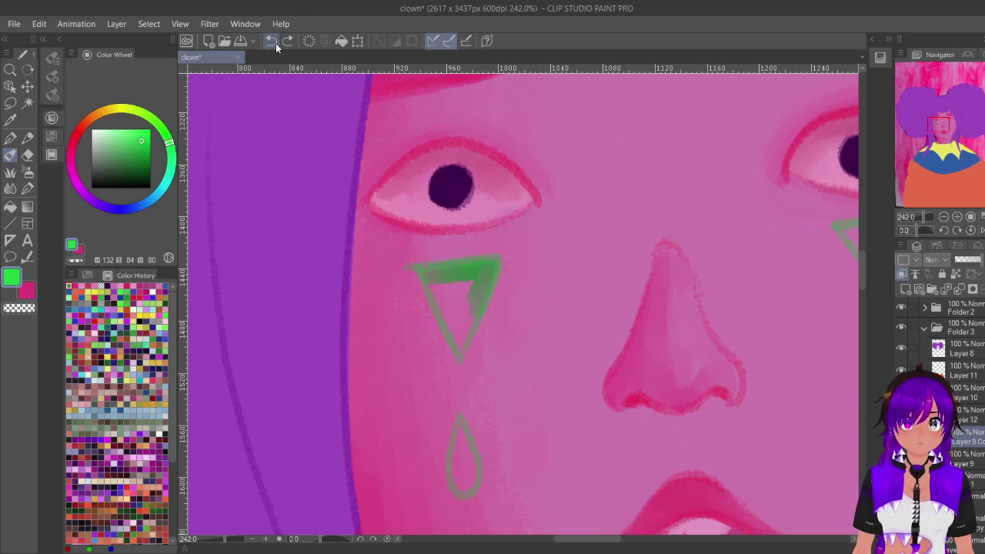
pyautogui.click(274, 42)
pyautogui.click(273, 43)
pyautogui.click(275, 40)
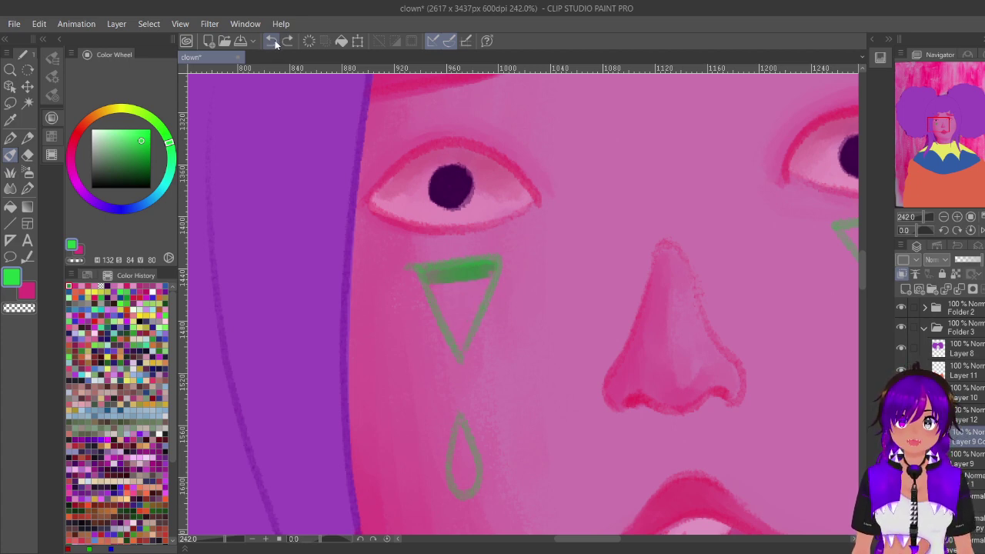
pyautogui.click(275, 40)
pyautogui.click(274, 40)
pyautogui.click(273, 40)
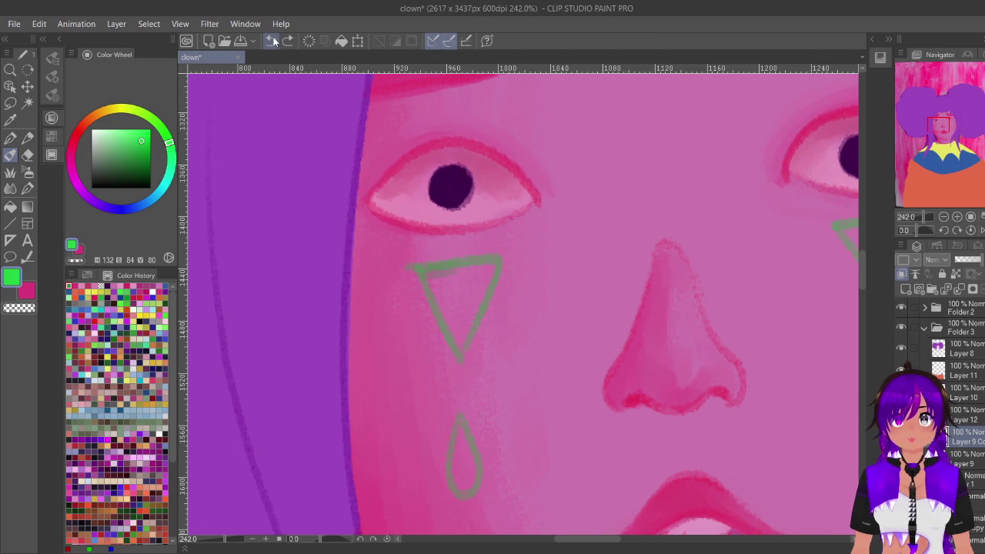
# Step: Darken the green to hue 132, saturation 89, value 74 and fill the triangle and teardrop under the eye on the darker side
pyautogui.moveTo(465, 297)
pyautogui.mouseDown()
pyautogui.moveTo(471, 301)
pyautogui.moveTo(464, 286)
pyautogui.mouseUp()
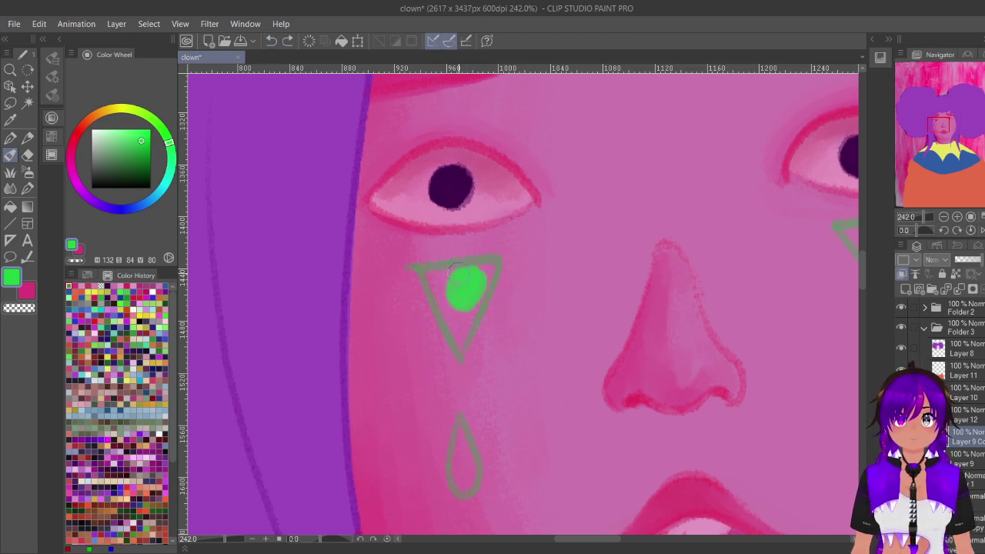
pyautogui.click(271, 41)
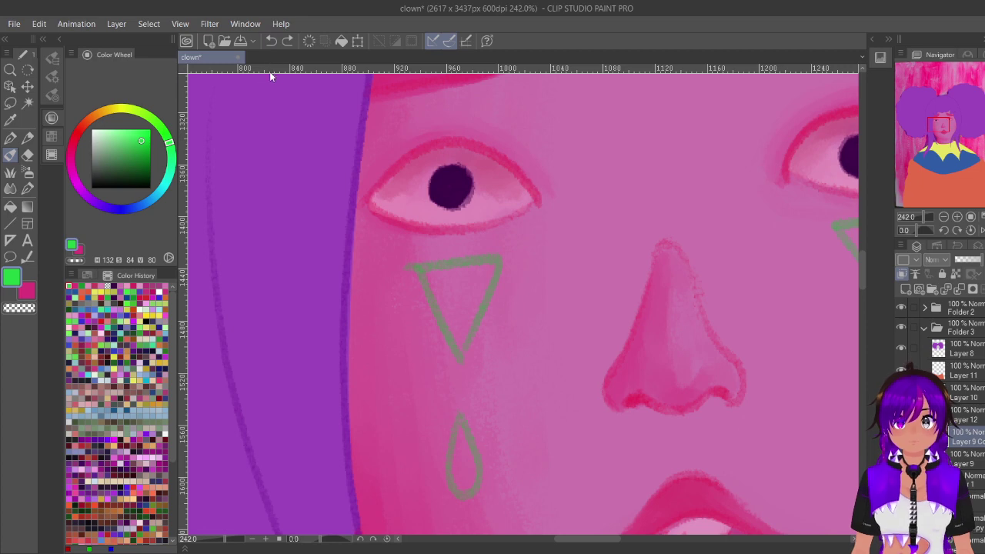
pyautogui.click(144, 145)
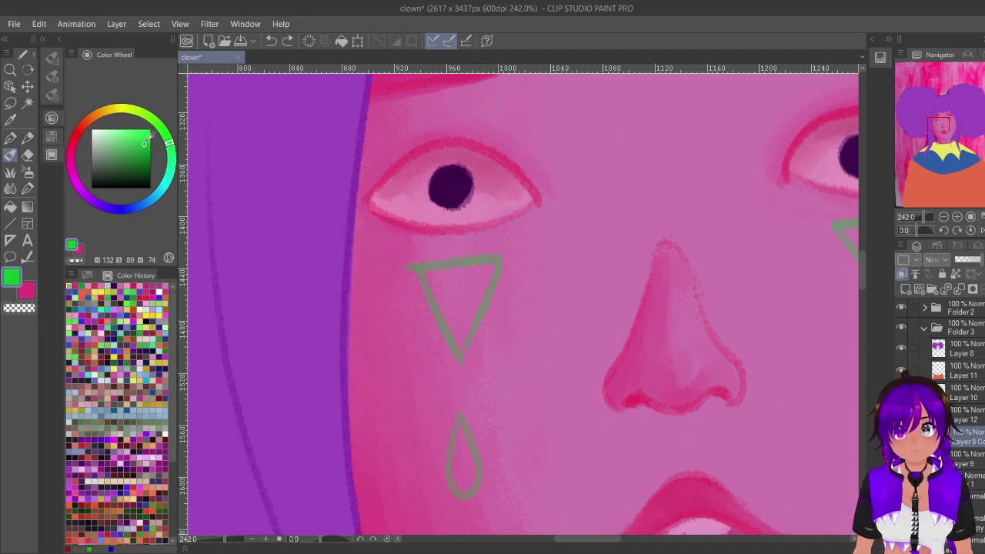
pyautogui.moveTo(455, 282)
pyautogui.mouseDown()
pyautogui.moveTo(422, 267)
pyautogui.moveTo(496, 264)
pyautogui.moveTo(464, 334)
pyautogui.moveTo(472, 282)
pyautogui.moveTo(426, 271)
pyautogui.moveTo(441, 306)
pyautogui.moveTo(416, 268)
pyautogui.moveTo(459, 337)
pyautogui.mouseUp()
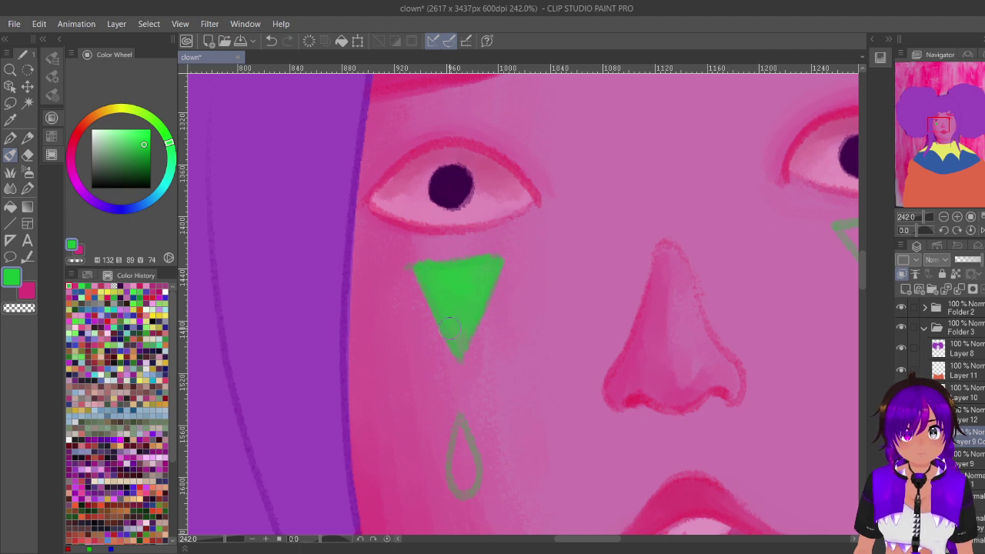
pyautogui.moveTo(463, 448)
pyautogui.mouseDown()
pyautogui.moveTo(460, 471)
pyautogui.moveTo(450, 430)
pyautogui.moveTo(462, 422)
pyautogui.mouseUp()
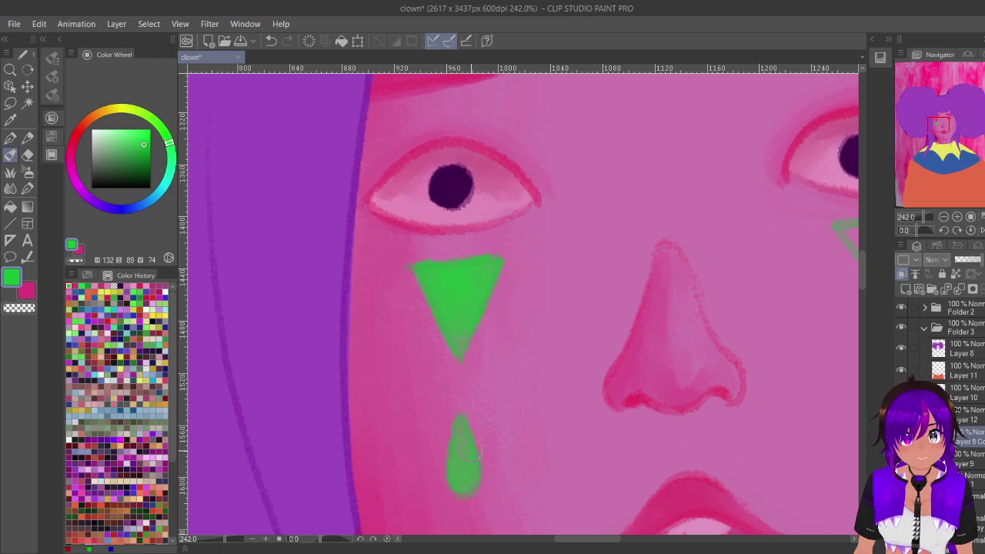
# Step: Fill the small skin corner between the hair and the eyebrow on the darker side with the same green
pyautogui.moveTo(940, 124); pyautogui.dragTo(935, 117)
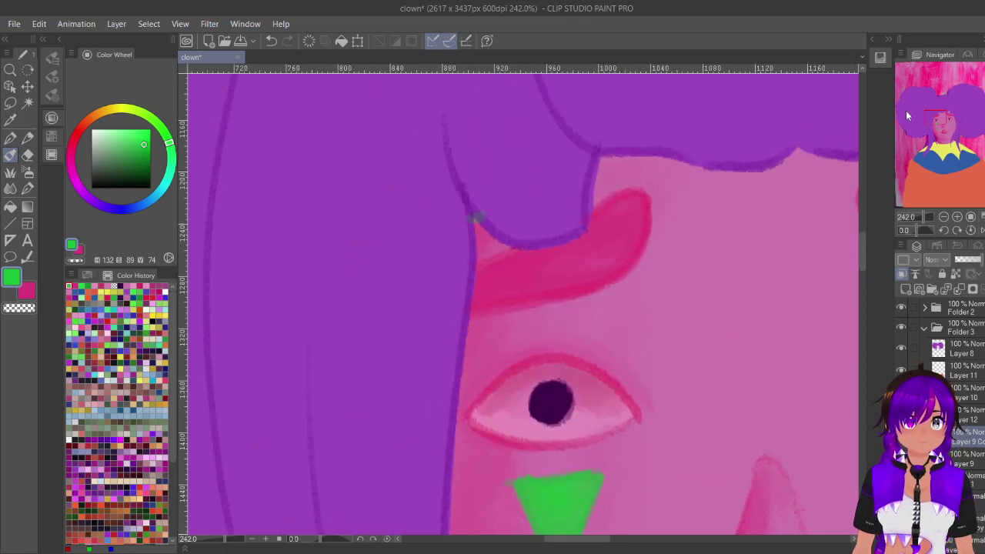
pyautogui.click(474, 214)
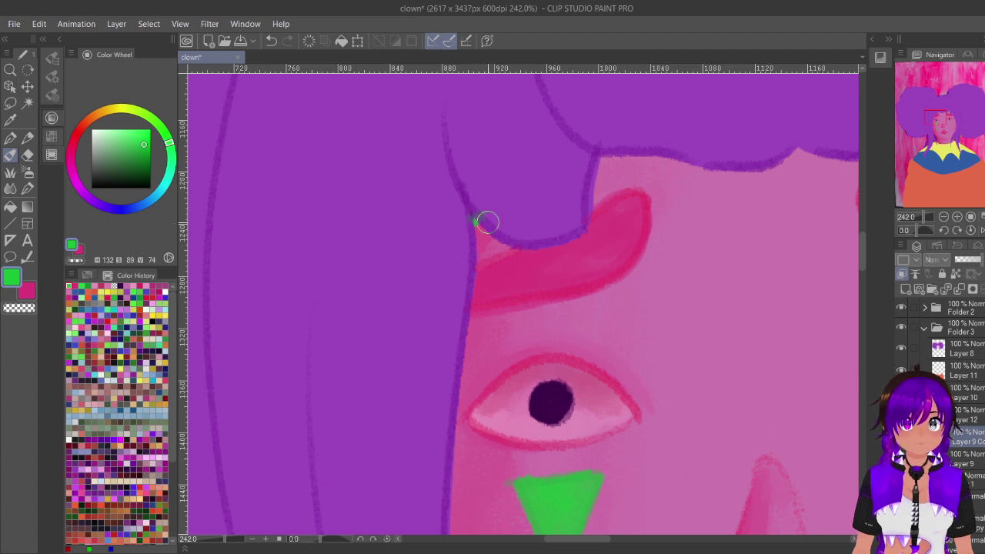
pyautogui.moveTo(472, 225)
pyautogui.mouseDown()
pyautogui.moveTo(469, 213)
pyautogui.moveTo(483, 237)
pyautogui.mouseUp()
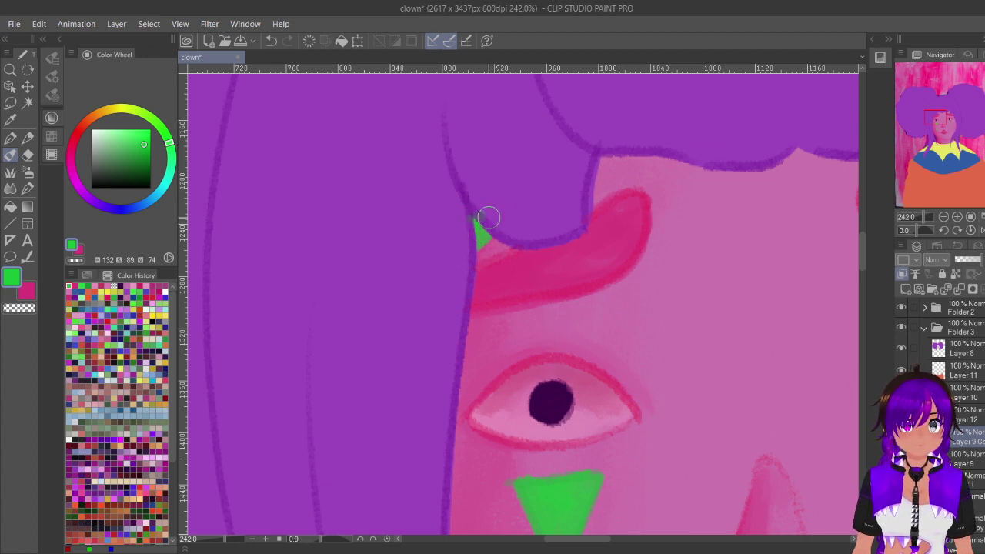
# Step: Remove the leftover grey-green sketch line overlapping the hair at the green corner, and return to the painting brush on the skin layer
pyautogui.press('o')
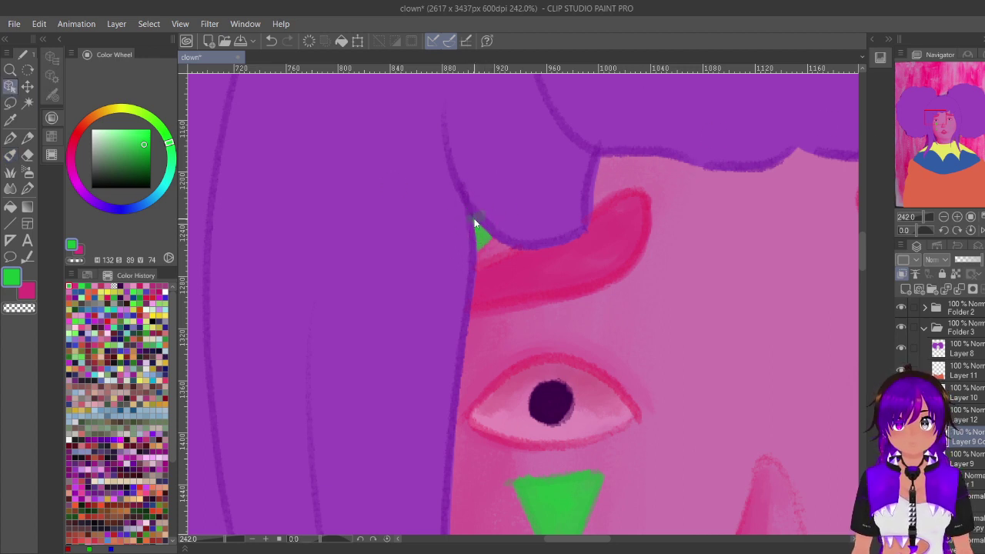
pyautogui.click(478, 217)
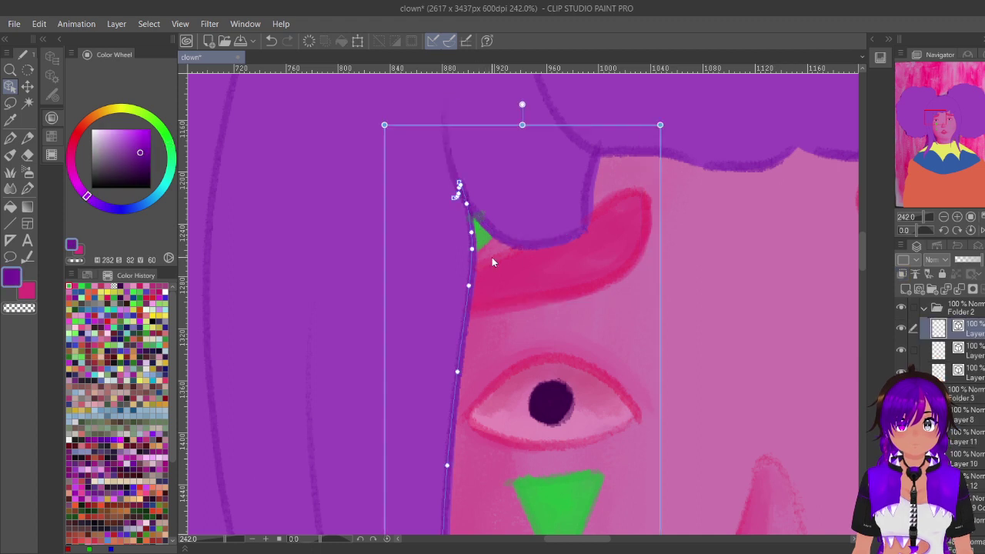
pyautogui.click(551, 302)
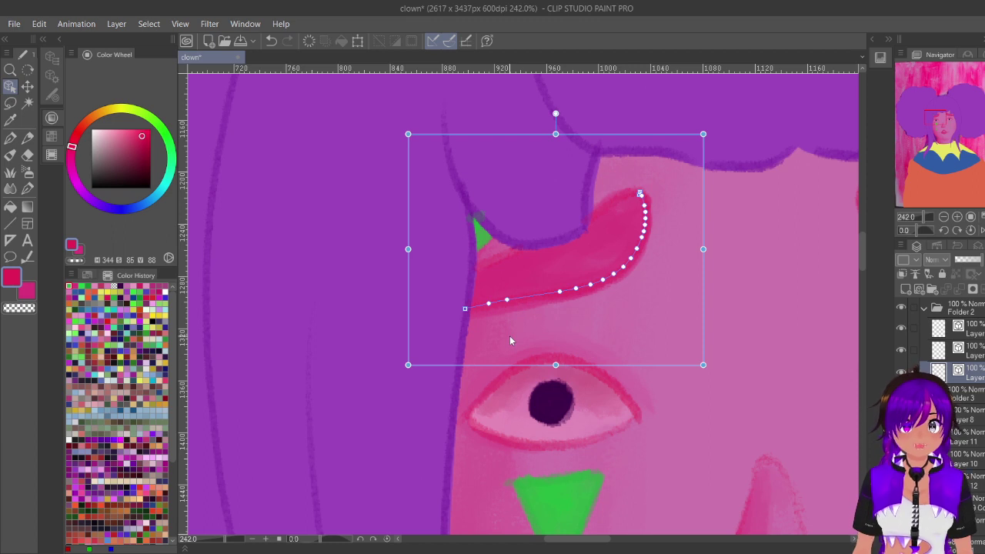
pyautogui.press('e')
pyautogui.moveTo(487, 214); pyautogui.dragTo(462, 204)
pyautogui.click(792, 389)
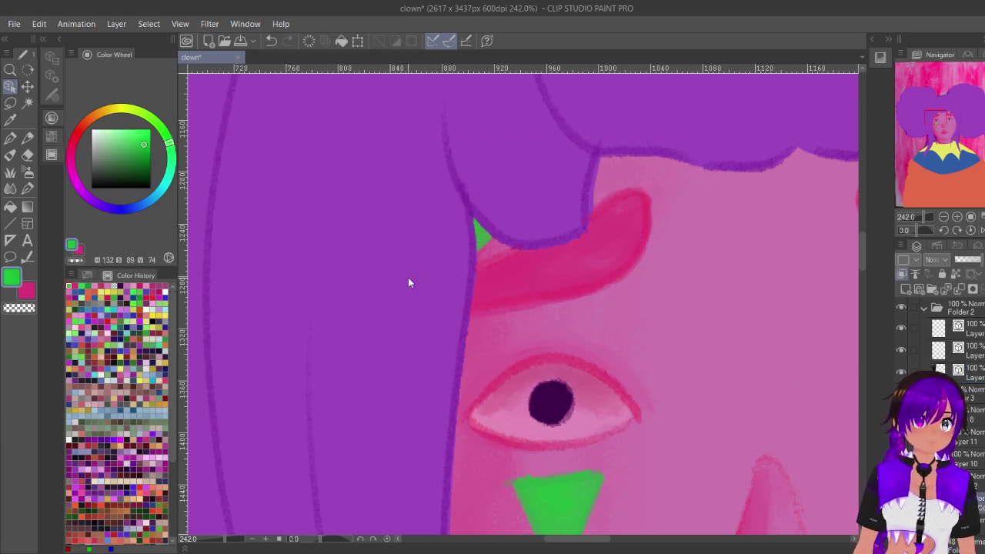
pyautogui.click(13, 157)
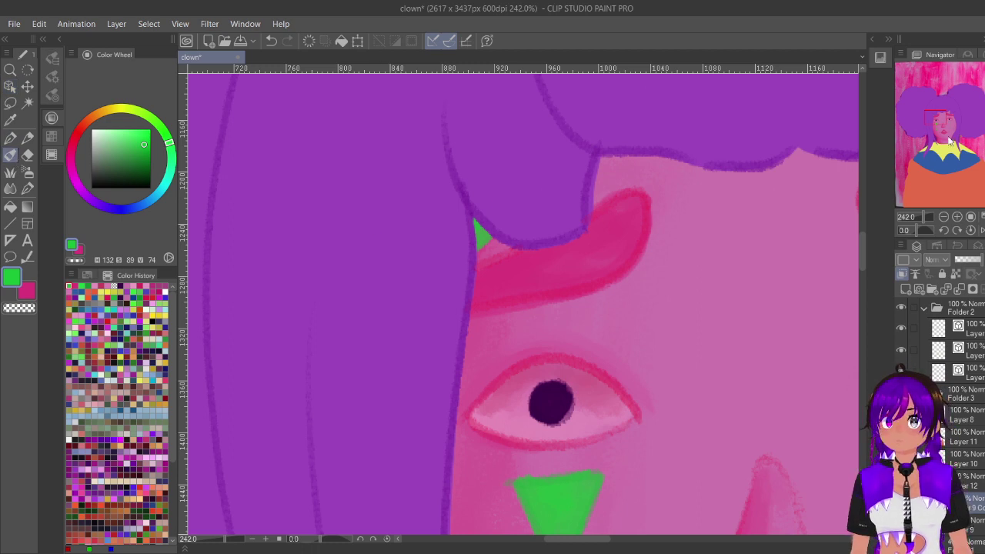
# Step: Hide the colour panels to widen the canvas and fill the forehead triangle above the lighter-side eyebrow with green
pyautogui.moveTo(940, 121); pyautogui.dragTo(953, 116)
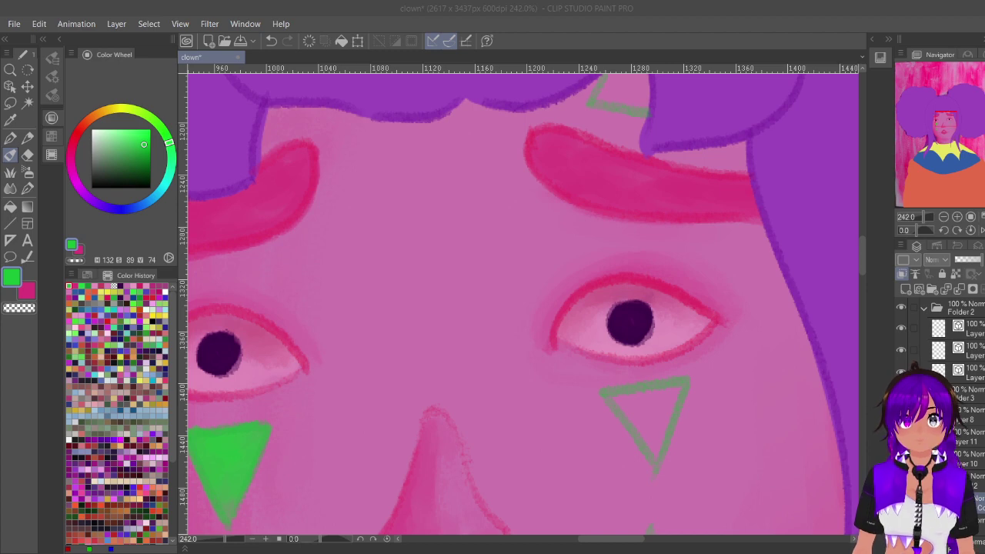
pyautogui.hotkey('alt', 'Tab')
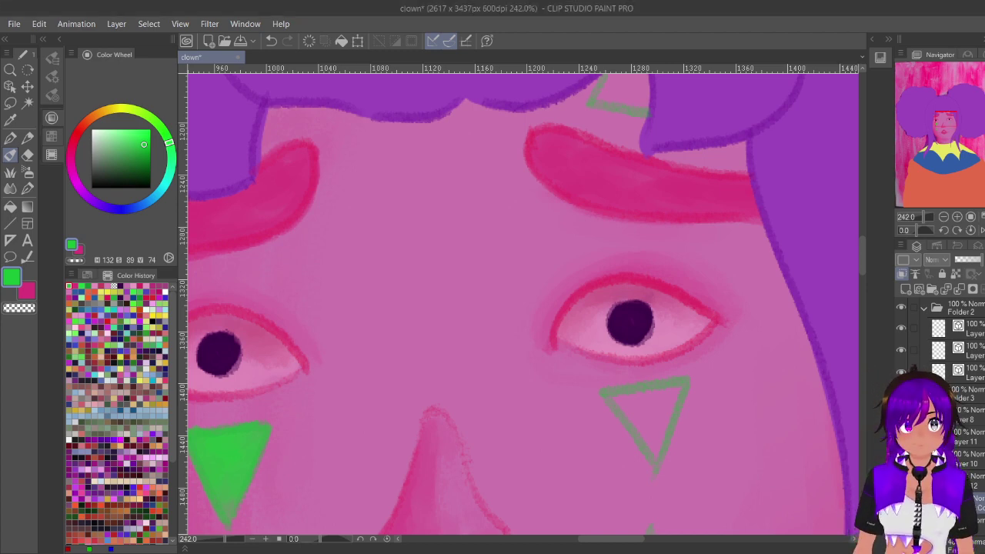
pyautogui.click(59, 40)
pyautogui.click(949, 117)
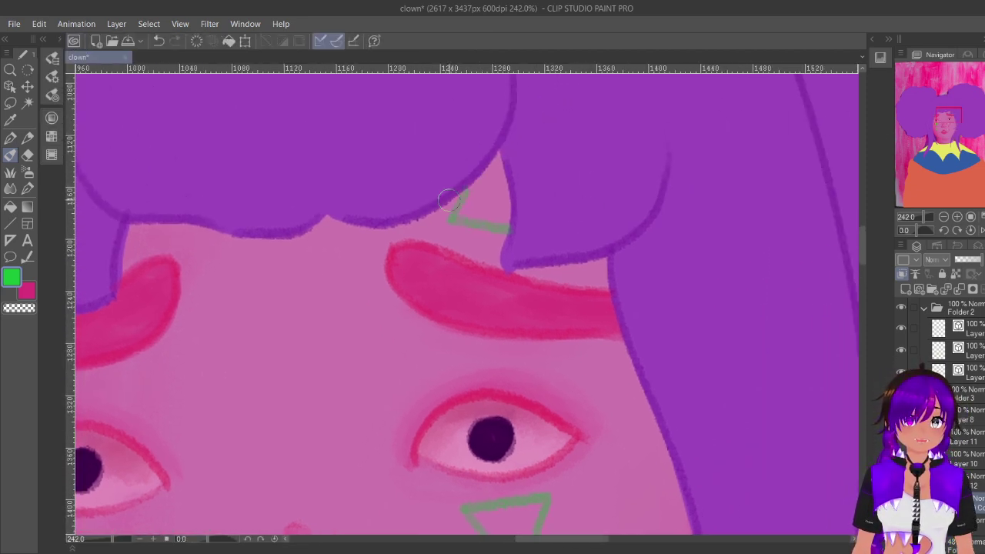
pyautogui.moveTo(475, 171)
pyautogui.mouseDown()
pyautogui.moveTo(505, 157)
pyautogui.moveTo(515, 205)
pyautogui.moveTo(486, 207)
pyautogui.moveTo(483, 194)
pyautogui.moveTo(488, 210)
pyautogui.moveTo(465, 214)
pyautogui.moveTo(491, 192)
pyautogui.mouseUp()
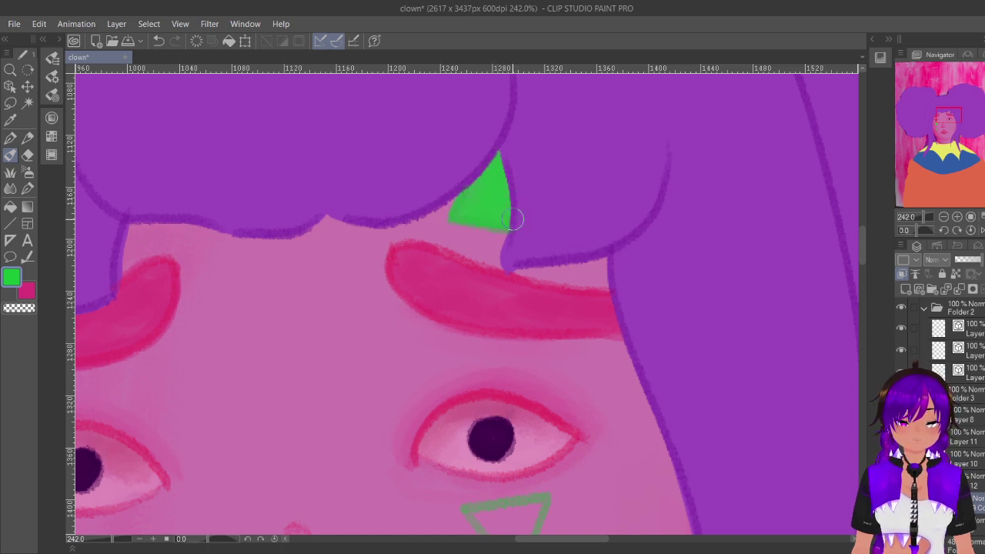
# Step: Fill the triangle under the eye on the lighter side with green right up to its corners
pyautogui.moveTo(969, 111); pyautogui.dragTo(956, 119)
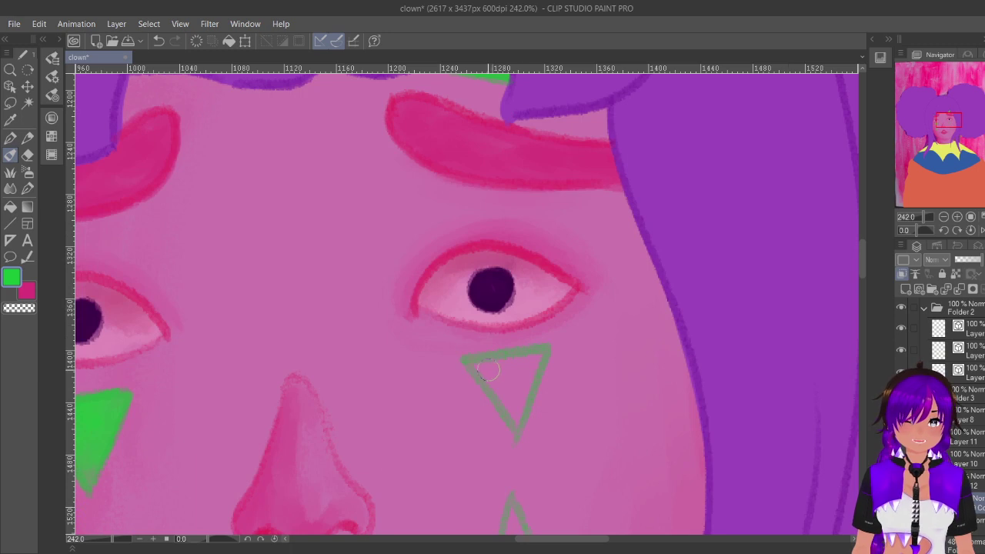
pyautogui.moveTo(483, 371)
pyautogui.mouseDown()
pyautogui.moveTo(543, 348)
pyautogui.moveTo(528, 404)
pyautogui.moveTo(517, 396)
pyautogui.moveTo(514, 409)
pyautogui.mouseUp()
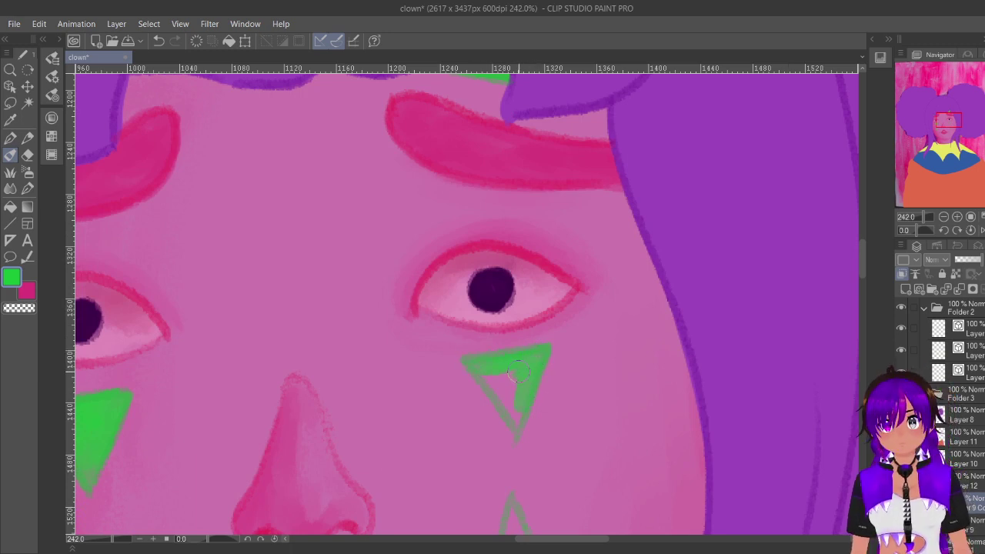
pyautogui.moveTo(518, 372)
pyautogui.mouseDown()
pyautogui.moveTo(493, 382)
pyautogui.moveTo(479, 374)
pyautogui.moveTo(516, 416)
pyautogui.mouseUp()
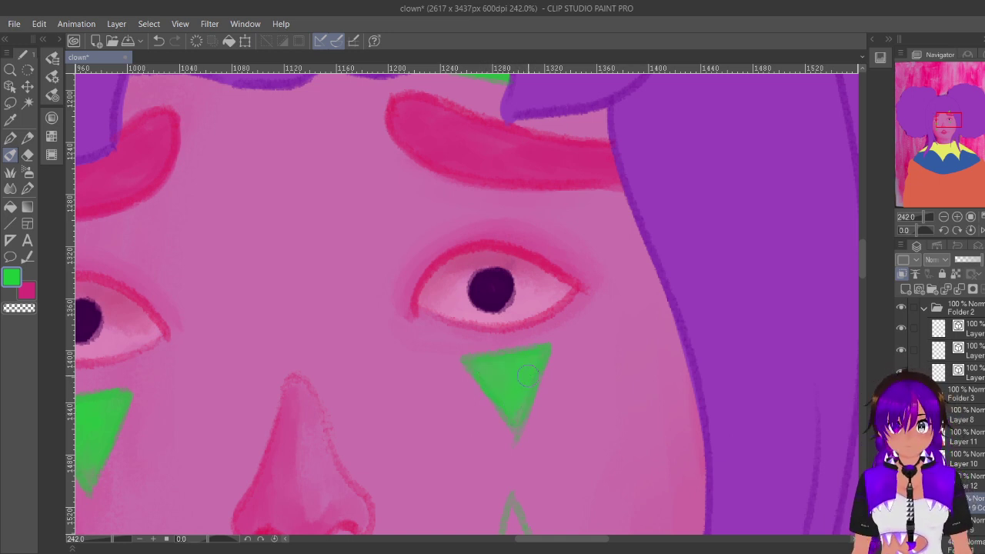
pyautogui.moveTo(522, 379)
pyautogui.mouseDown()
pyautogui.moveTo(505, 419)
pyautogui.moveTo(518, 408)
pyautogui.mouseUp()
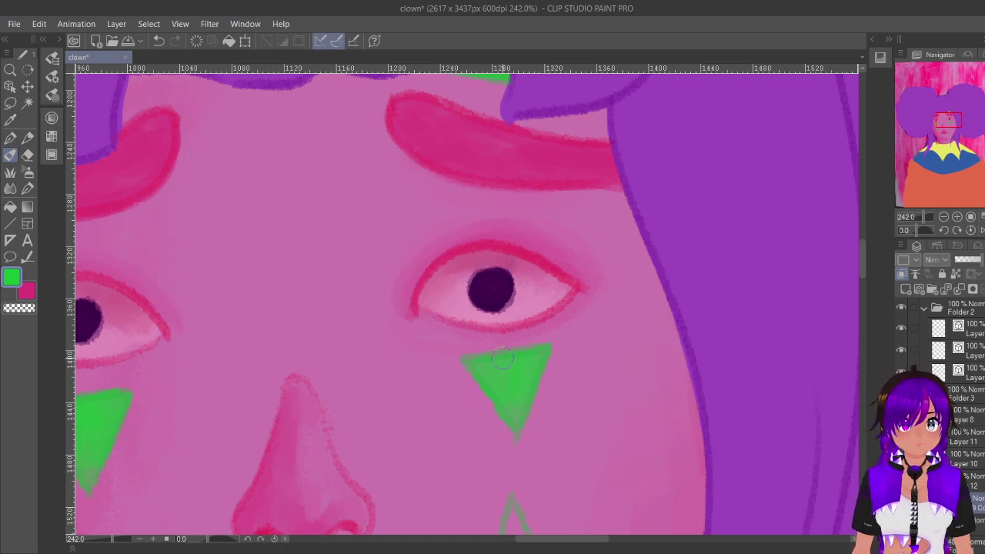
# Step: Fill the teardrop on the lighter-side cheek with green
pyautogui.moveTo(949, 120)
pyautogui.mouseDown()
pyautogui.moveTo(943, 145)
pyautogui.moveTo(948, 127)
pyautogui.mouseUp()
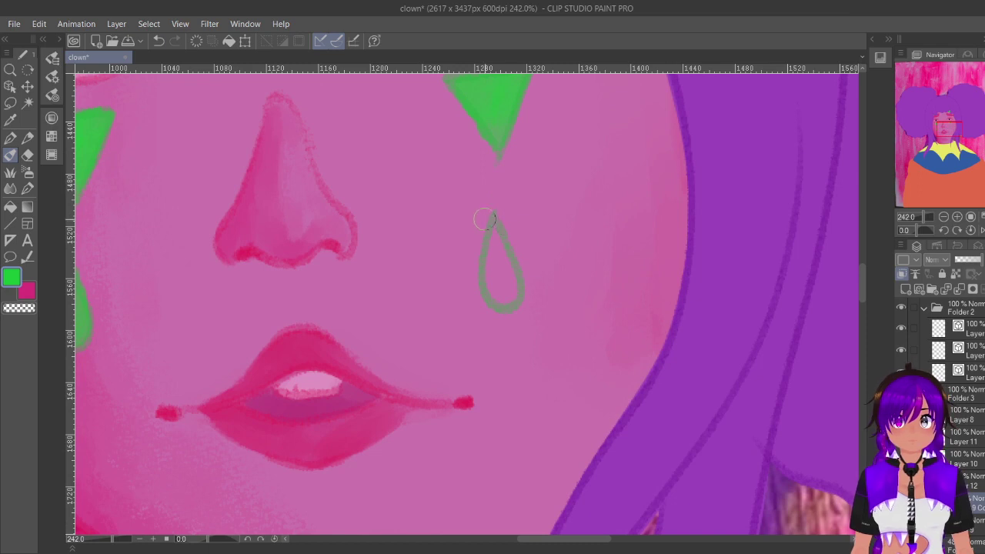
pyautogui.moveTo(485, 219)
pyautogui.mouseDown()
pyautogui.moveTo(507, 243)
pyautogui.moveTo(493, 231)
pyautogui.moveTo(493, 244)
pyautogui.mouseUp()
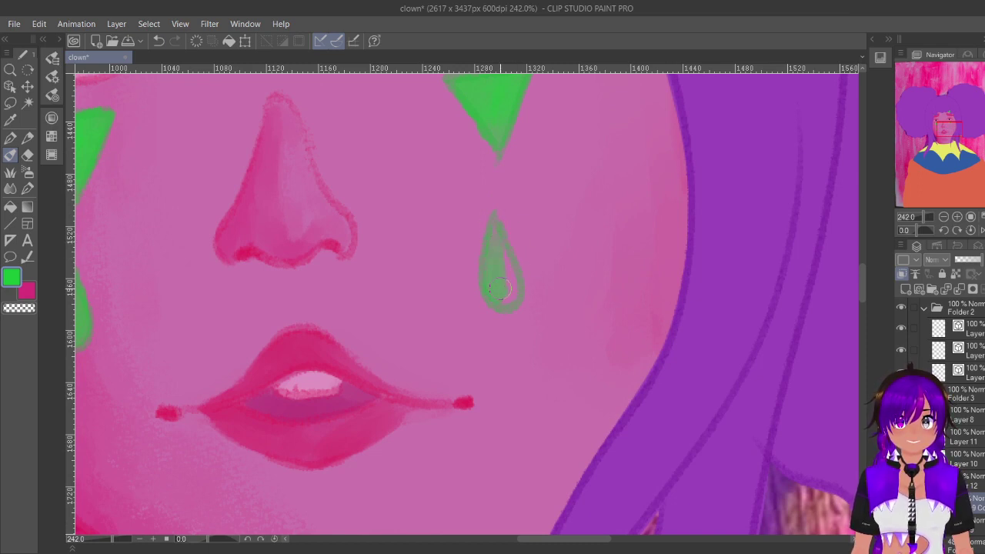
pyautogui.moveTo(499, 288); pyautogui.dragTo(502, 289)
pyautogui.moveTo(496, 237)
pyautogui.mouseDown()
pyautogui.moveTo(494, 222)
pyautogui.moveTo(499, 277)
pyautogui.mouseUp()
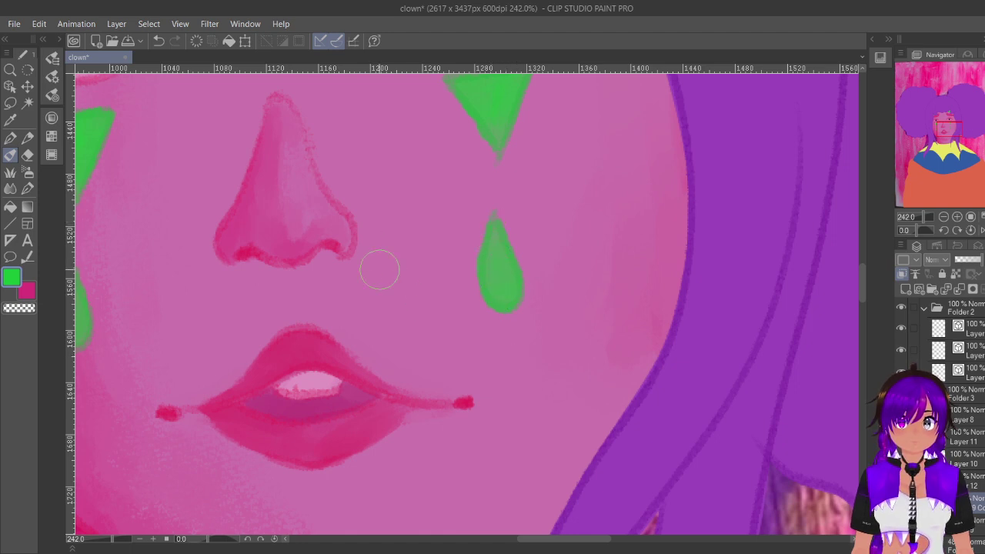
# Step: Reduce the brush size, sample the surrounding skin pink and clean up the edge of the lighter-side teardrop
pyautogui.press('[')
pyautogui.press('[')
pyautogui.press('[')
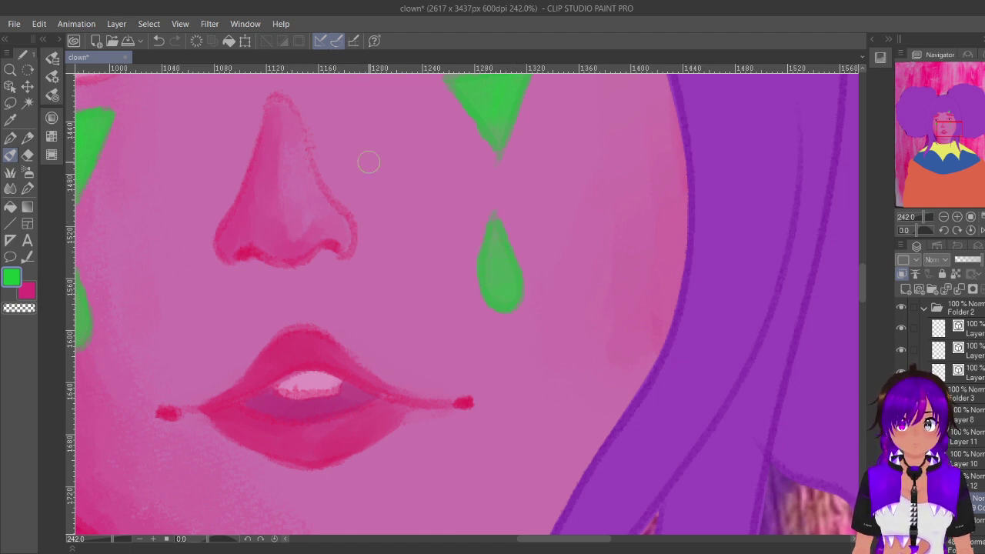
pyautogui.keyDown('alt'); pyautogui.click(459, 243); pyautogui.keyUp('alt')
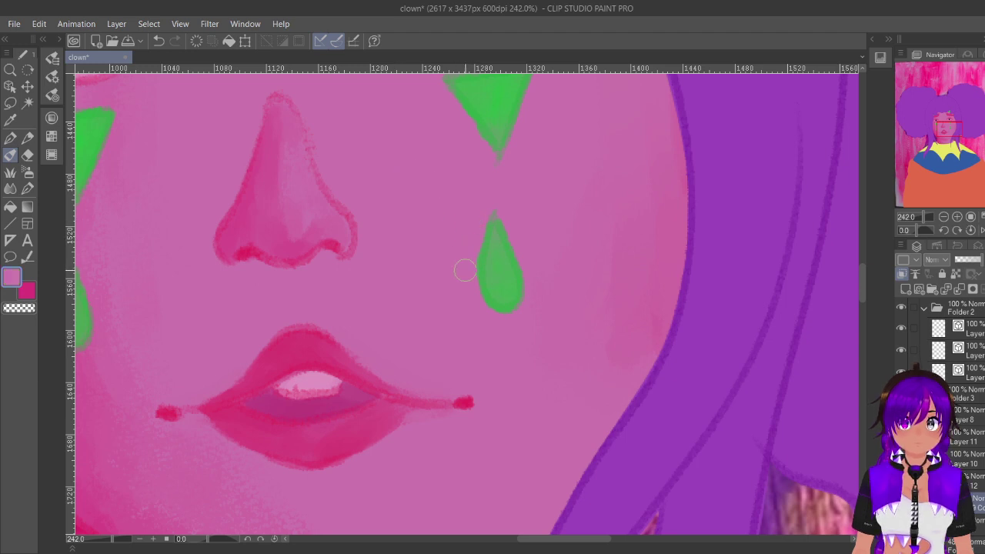
# Step: Delete the stray red vector mark on the teeth from the line-art layer and reselect the skin painting layer
pyautogui.click(10, 86)
pyautogui.click(324, 392)
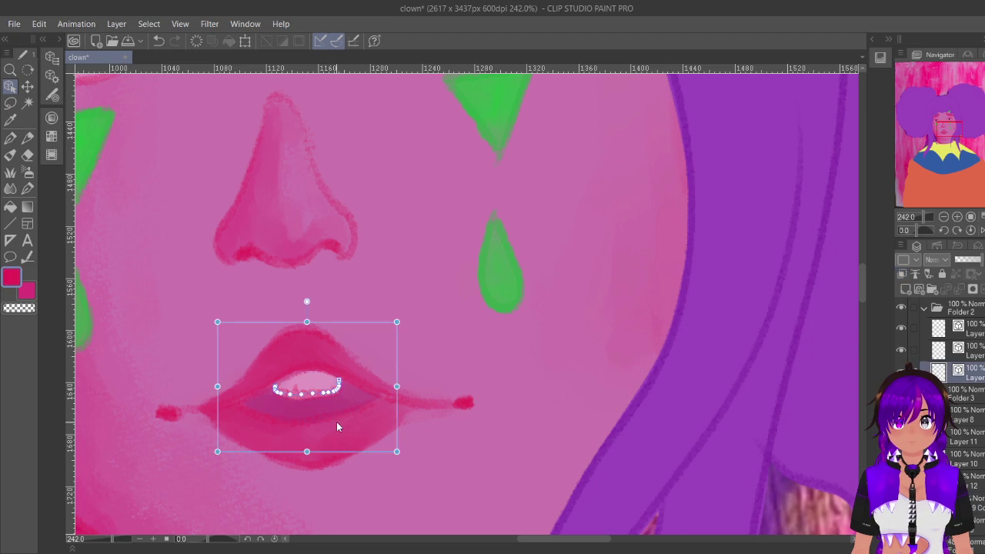
pyautogui.press('b')
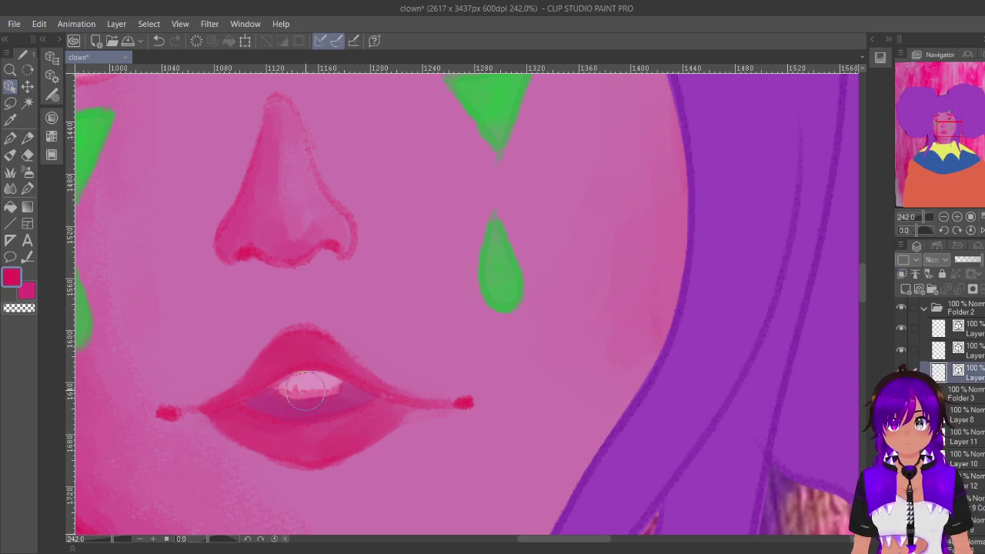
pyautogui.click(298, 388)
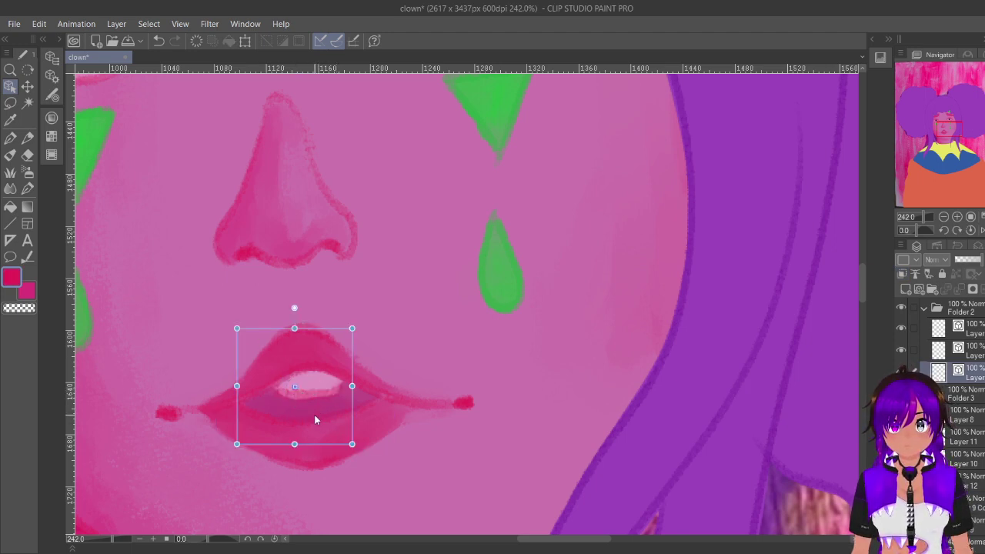
pyautogui.press('Delete')
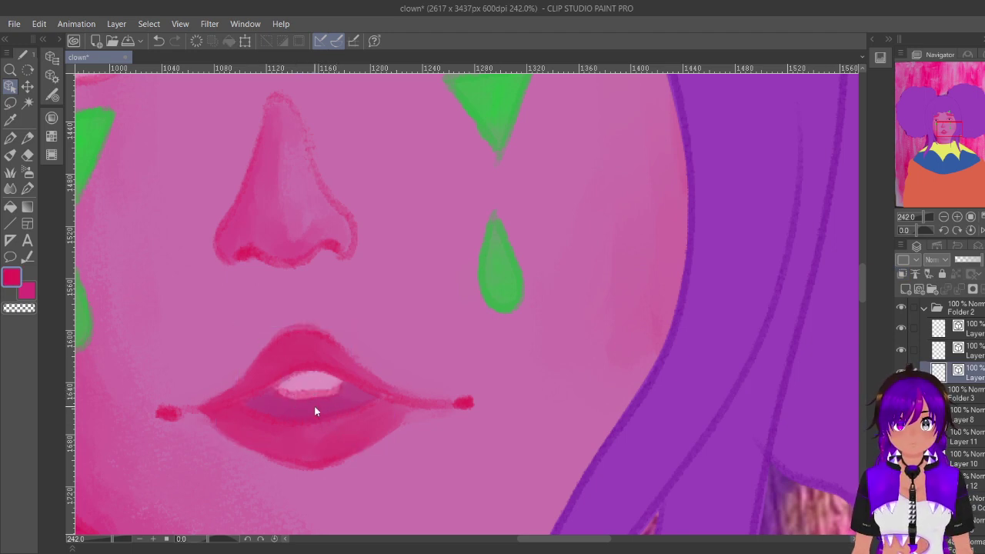
pyautogui.click(604, 277)
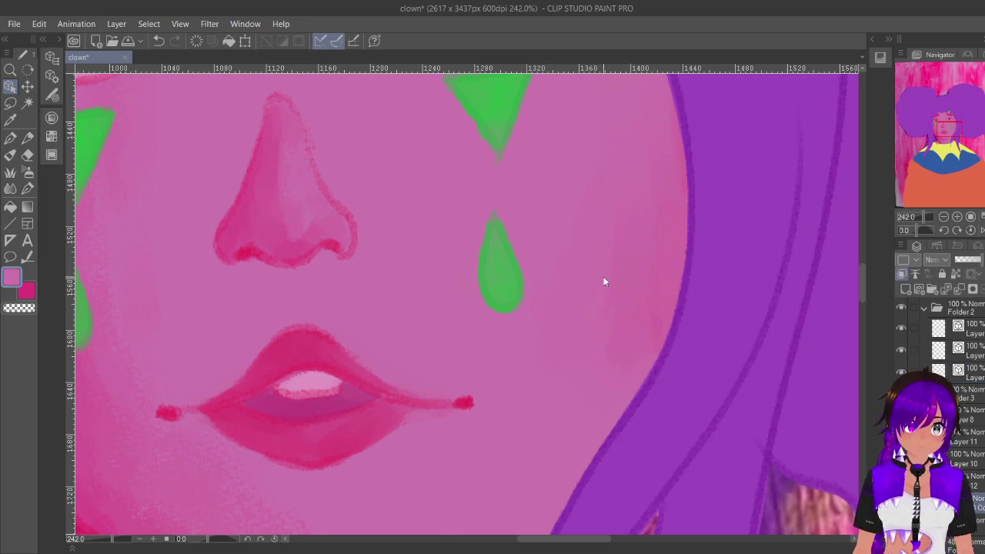
# Step: Review the finished green face paint on the whole portrait and close up on the face
pyautogui.click(944, 217)
pyautogui.click(944, 217)
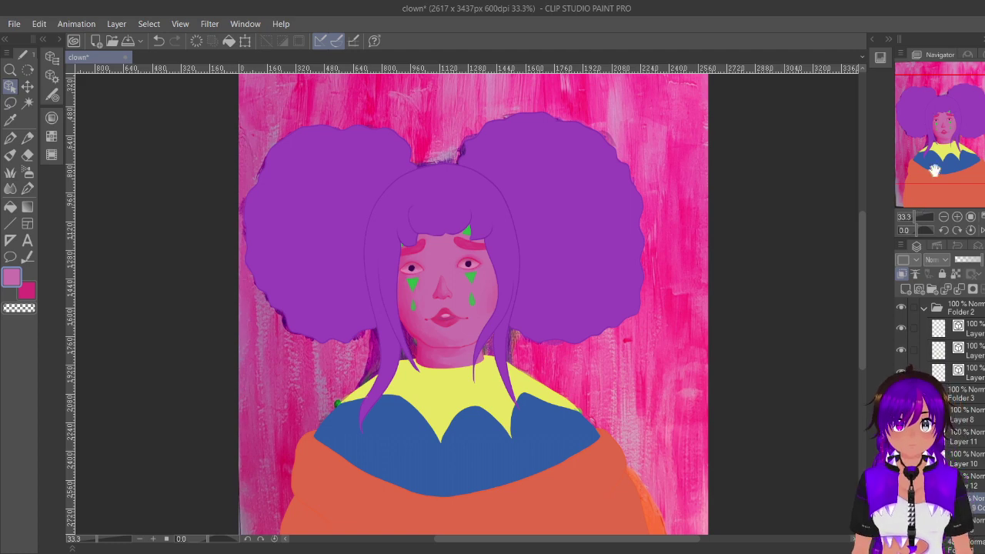
pyautogui.moveTo(924, 154)
pyautogui.mouseDown()
pyautogui.moveTo(919, 171)
pyautogui.moveTo(924, 159)
pyautogui.mouseUp()
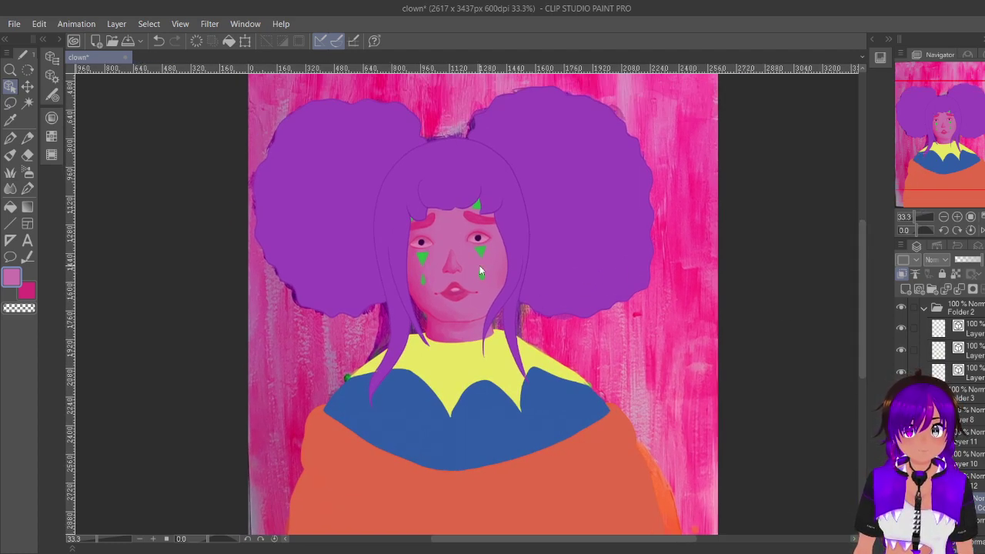
pyautogui.scroll(4, 461, 238)
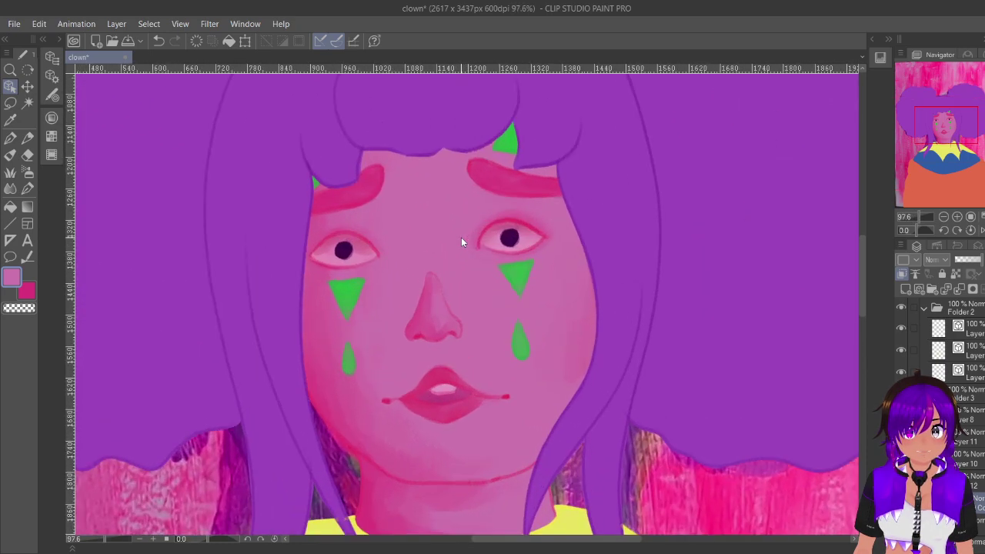
pyautogui.scroll(-3, 434, 451)
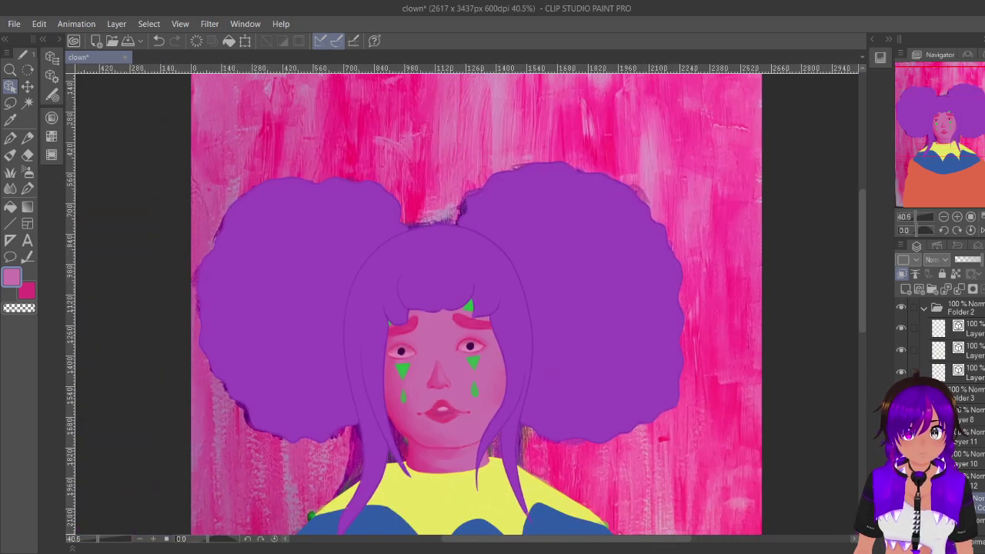
# Step: Compare the painted face with the reference painting underneath by hiding and showing the skin base layer again
pyautogui.click(901, 504)
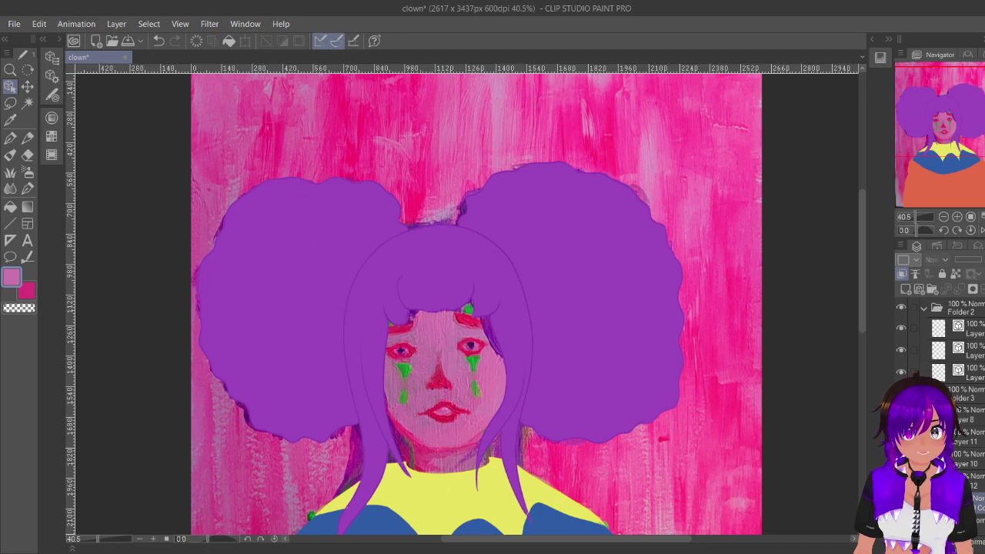
pyautogui.click(901, 504)
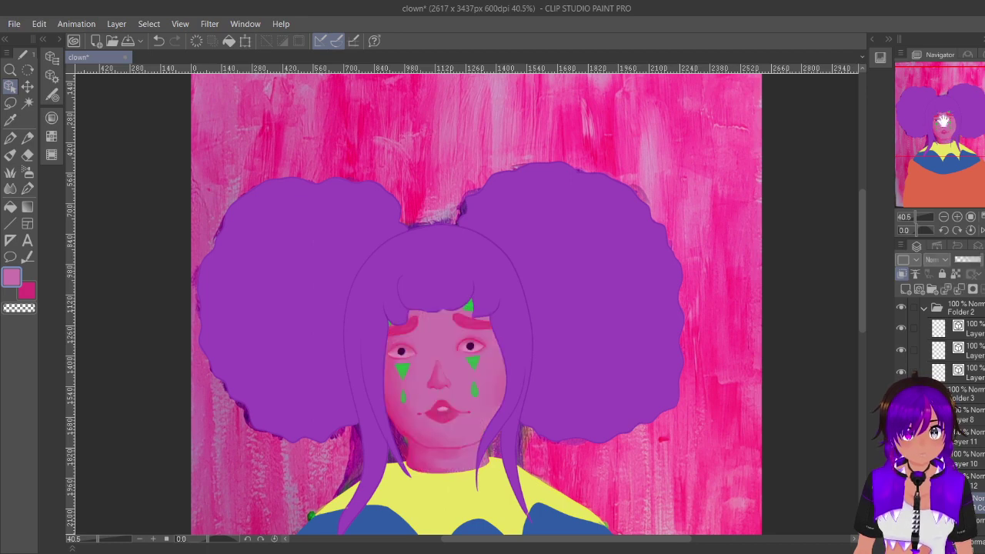
pyautogui.moveTo(944, 122); pyautogui.dragTo(940, 135)
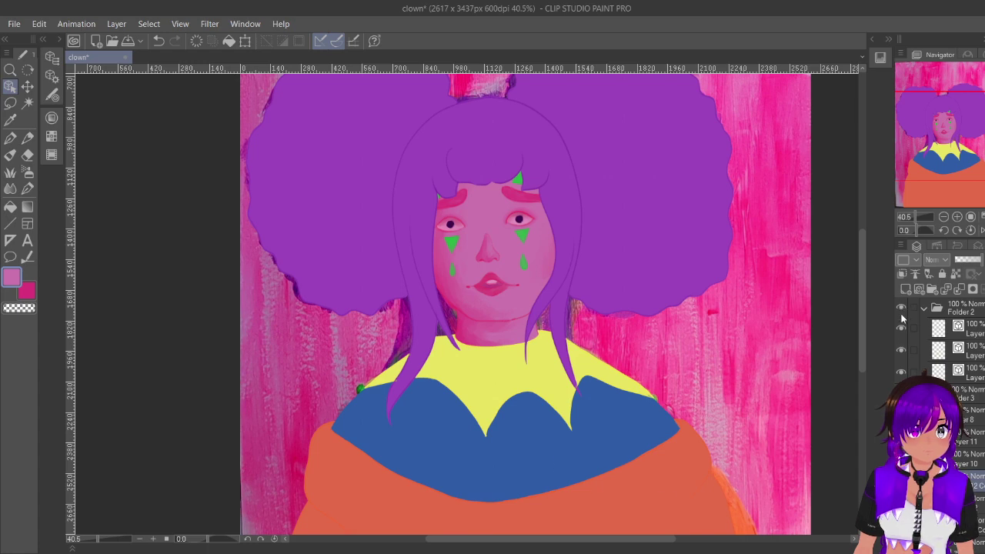
# Step: Hide the blue collar layer, sample the dark blue from the reference painting with the brush active, and show the layer again
pyautogui.click(902, 481)
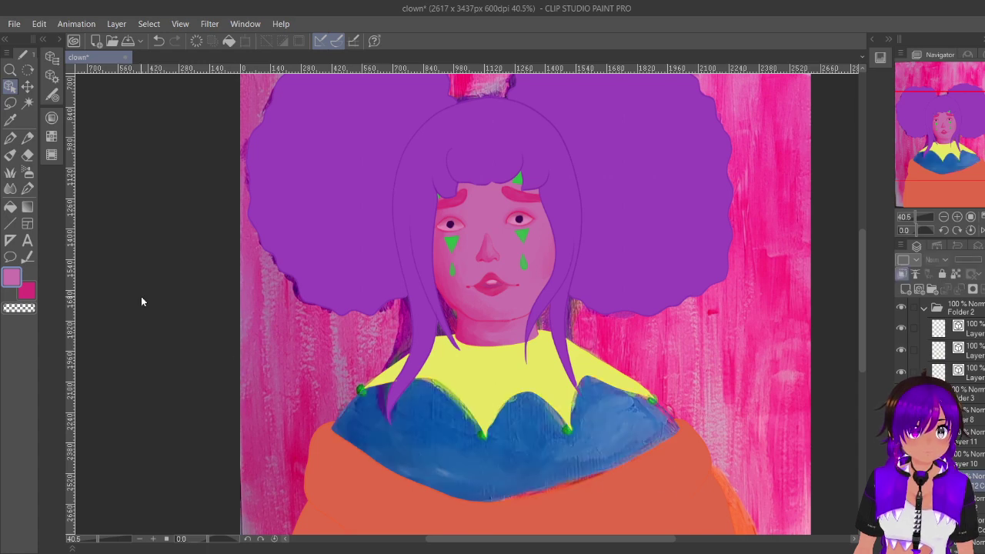
pyautogui.click(10, 154)
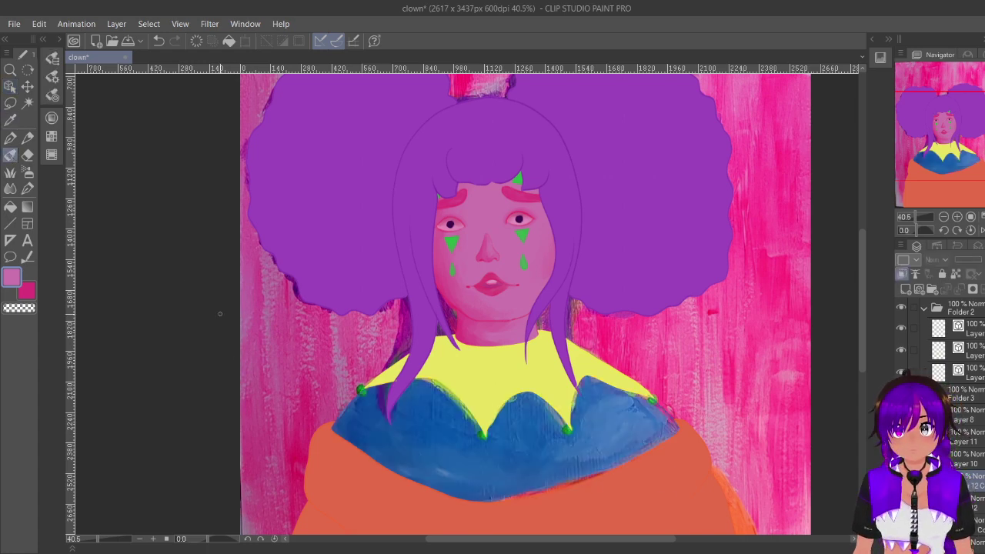
pyautogui.keyDown('alt'); pyautogui.click(373, 420); pyautogui.keyUp('alt')
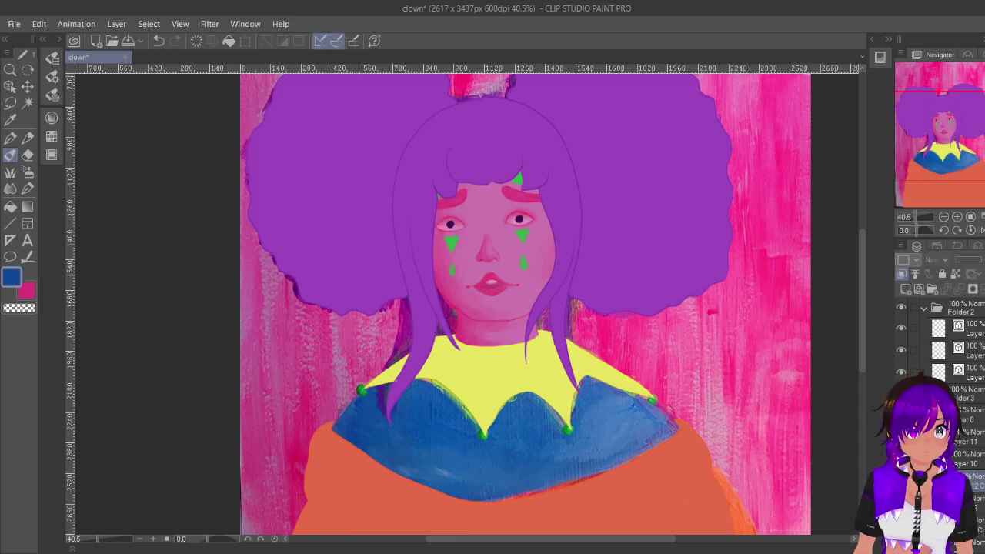
pyautogui.hotkey('ctrl', 'y')
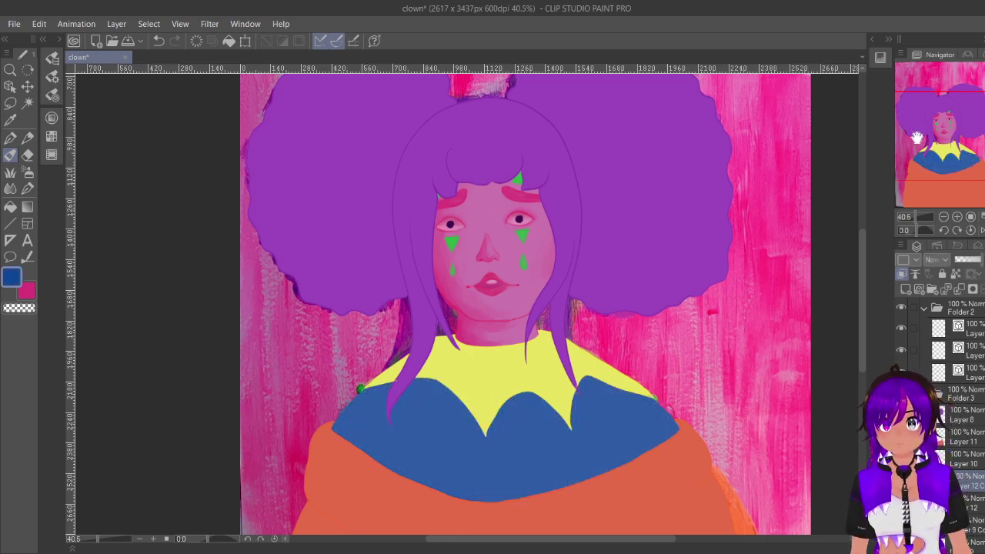
# Step: Shade the darker side of the blue collar with the sampled dark blue using the Gouache brush at size 120
pyautogui.moveTo(917, 137); pyautogui.dragTo(916, 156)
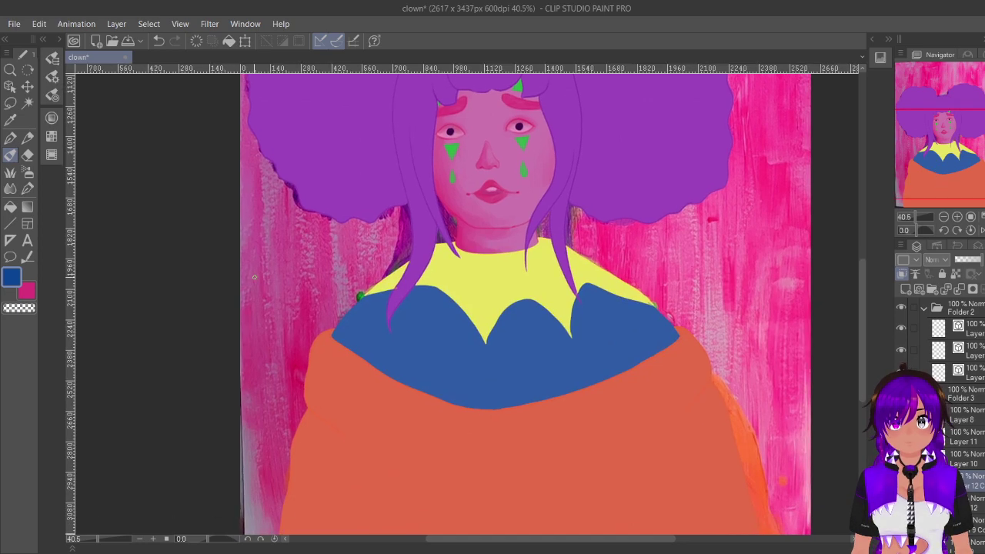
pyautogui.click(54, 93)
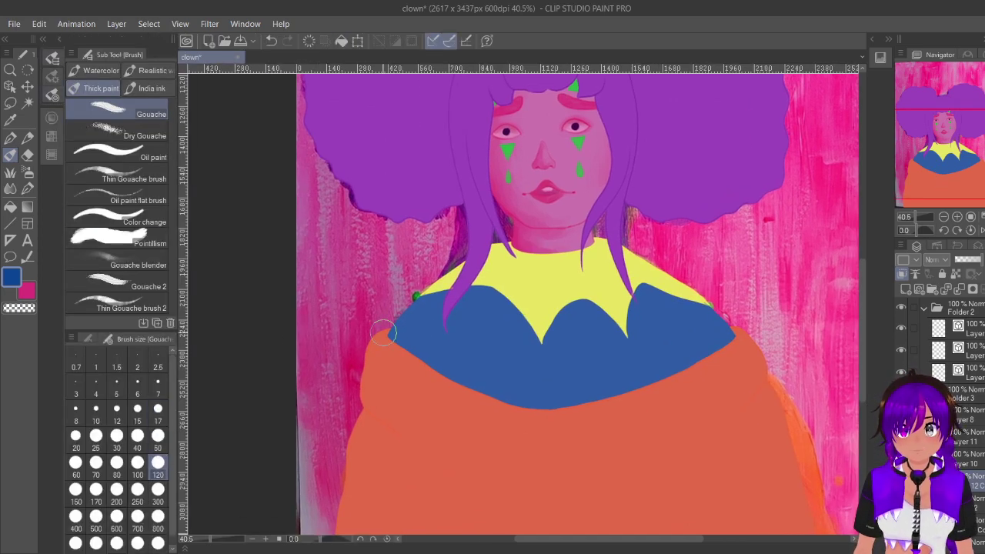
pyautogui.moveTo(396, 344)
pyautogui.mouseDown()
pyautogui.moveTo(435, 275)
pyautogui.moveTo(407, 335)
pyautogui.moveTo(430, 336)
pyautogui.moveTo(436, 306)
pyautogui.moveTo(450, 308)
pyautogui.moveTo(444, 386)
pyautogui.moveTo(401, 330)
pyautogui.moveTo(422, 318)
pyautogui.moveTo(450, 347)
pyautogui.moveTo(469, 297)
pyautogui.moveTo(491, 292)
pyautogui.moveTo(474, 337)
pyautogui.moveTo(476, 387)
pyautogui.moveTo(466, 373)
pyautogui.moveTo(475, 296)
pyautogui.moveTo(451, 314)
pyautogui.moveTo(421, 301)
pyautogui.moveTo(404, 331)
pyautogui.moveTo(482, 380)
pyautogui.moveTo(497, 304)
pyautogui.moveTo(490, 382)
pyautogui.moveTo(508, 356)
pyautogui.moveTo(513, 311)
pyautogui.moveTo(510, 300)
pyautogui.moveTo(417, 340)
pyautogui.moveTo(438, 363)
pyautogui.moveTo(512, 367)
pyautogui.moveTo(481, 306)
pyautogui.moveTo(534, 313)
pyautogui.moveTo(534, 325)
pyautogui.moveTo(496, 289)
pyautogui.moveTo(517, 326)
pyautogui.moveTo(467, 329)
pyautogui.moveTo(482, 349)
pyautogui.moveTo(468, 333)
pyautogui.moveTo(542, 363)
pyautogui.mouseUp()
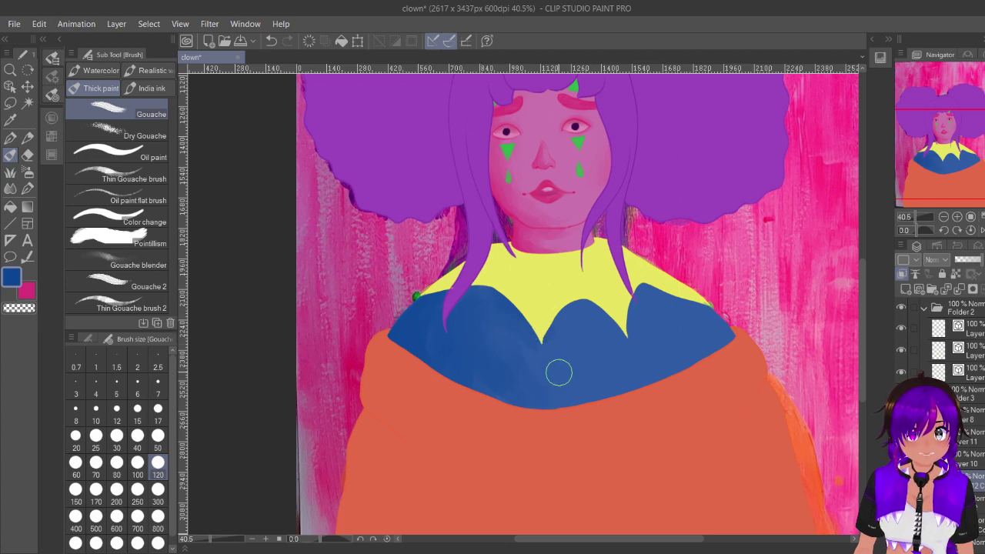
# Step: Sample the collar's base blue as the second color and alternate both blues to blend the shading below the yellow points
pyautogui.press('x')
pyautogui.keyDown('alt'); pyautogui.click(664, 354); pyautogui.keyUp('alt')
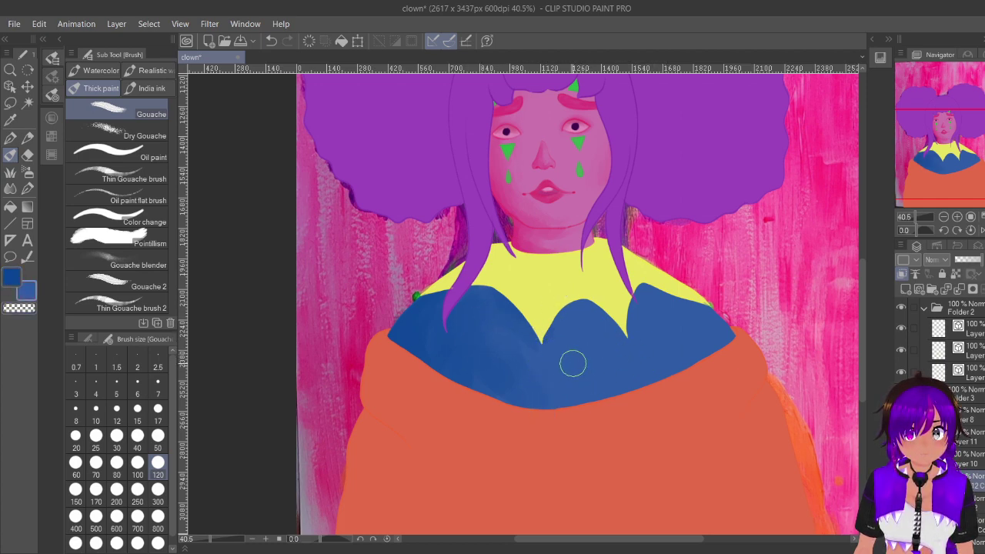
pyautogui.press('x')
pyautogui.moveTo(586, 310)
pyautogui.mouseDown()
pyautogui.moveTo(613, 328)
pyautogui.moveTo(656, 284)
pyautogui.moveTo(729, 327)
pyautogui.moveTo(681, 301)
pyautogui.moveTo(655, 311)
pyautogui.moveTo(713, 324)
pyautogui.moveTo(663, 320)
pyautogui.moveTo(647, 305)
pyautogui.moveTo(606, 328)
pyautogui.moveTo(614, 337)
pyautogui.moveTo(578, 316)
pyautogui.moveTo(606, 322)
pyautogui.moveTo(502, 344)
pyautogui.moveTo(559, 368)
pyautogui.moveTo(524, 357)
pyautogui.moveTo(531, 385)
pyautogui.moveTo(500, 358)
pyautogui.moveTo(481, 367)
pyautogui.moveTo(522, 409)
pyautogui.moveTo(563, 399)
pyautogui.moveTo(596, 383)
pyautogui.moveTo(577, 334)
pyautogui.moveTo(583, 316)
pyautogui.moveTo(601, 311)
pyautogui.moveTo(632, 337)
pyautogui.moveTo(656, 339)
pyautogui.moveTo(656, 318)
pyautogui.moveTo(676, 326)
pyautogui.moveTo(690, 313)
pyautogui.moveTo(639, 299)
pyautogui.moveTo(704, 314)
pyautogui.moveTo(523, 355)
pyautogui.mouseUp()
pyautogui.press('x')
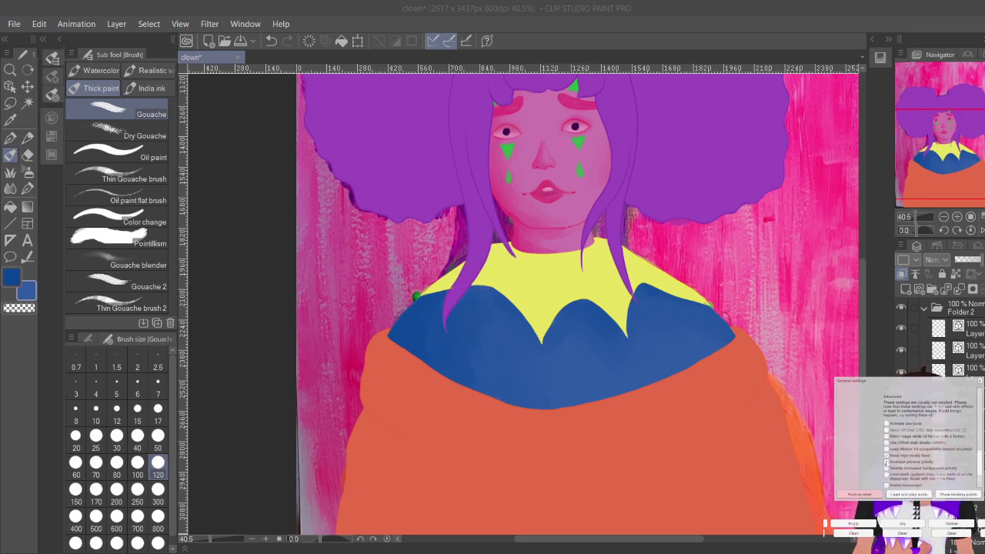
pyautogui.click(982, 382)
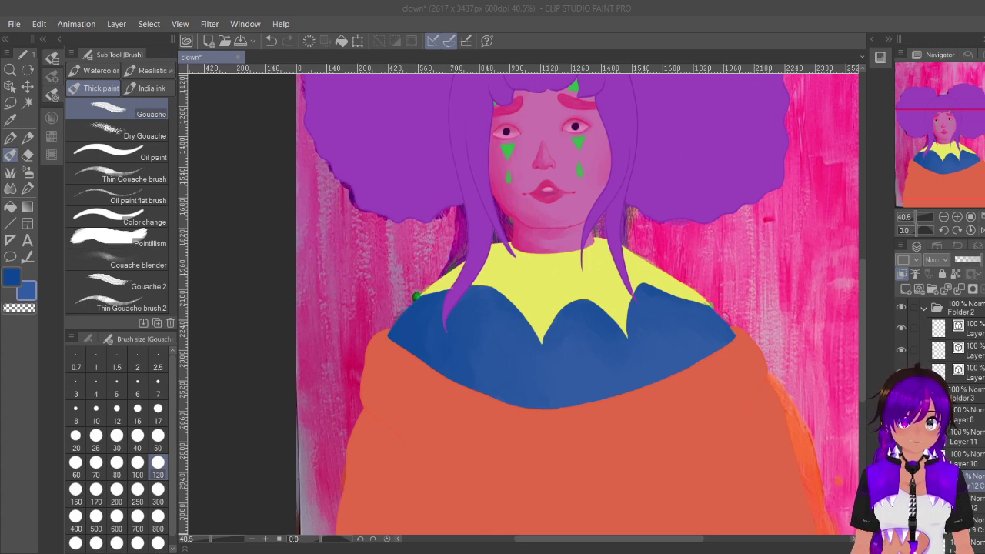
pyautogui.moveTo(937, 176); pyautogui.dragTo(937, 175)
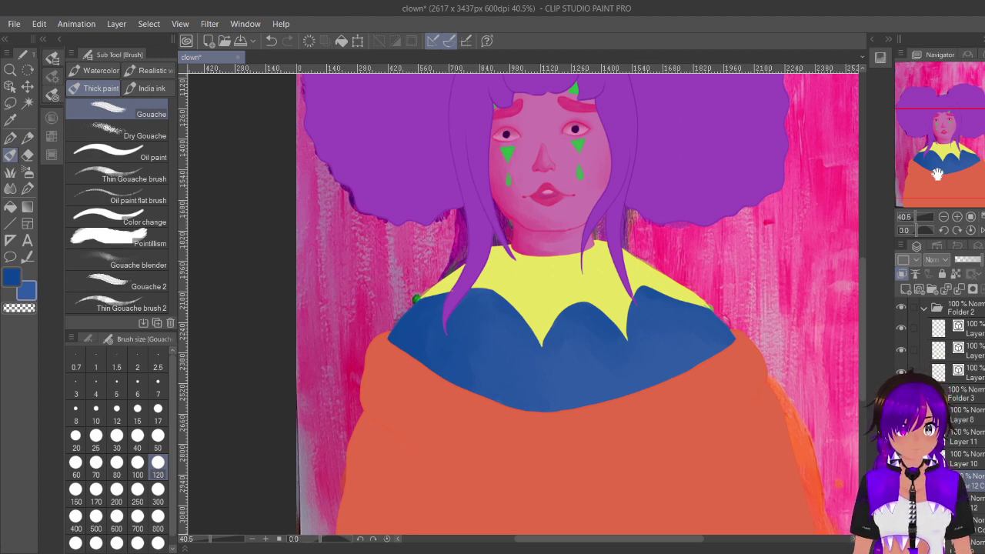
pyautogui.moveTo(941, 146)
pyautogui.mouseDown()
pyautogui.moveTo(942, 161)
pyautogui.moveTo(942, 153)
pyautogui.mouseUp()
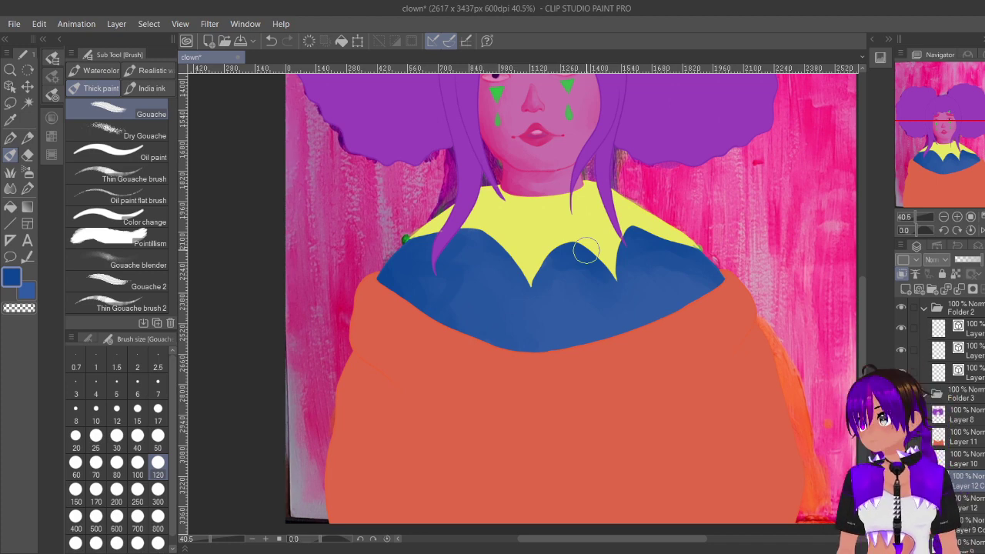
# Step: Sample a lighter blue from the reference with the collar layer hidden, restore the layer and paint the highlight on the collar's lighter side
pyautogui.scroll(-2, 810, 174)
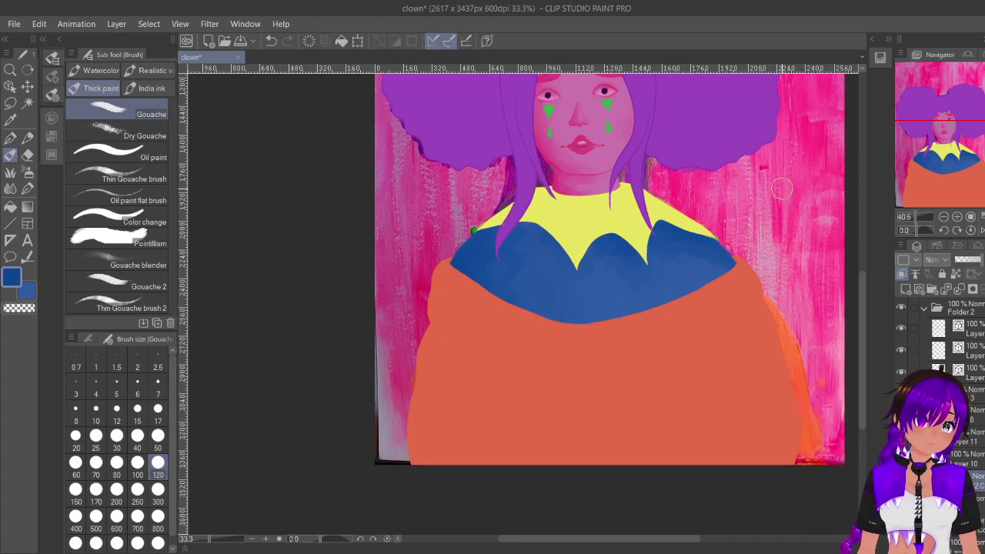
pyautogui.moveTo(972, 158); pyautogui.dragTo(978, 135)
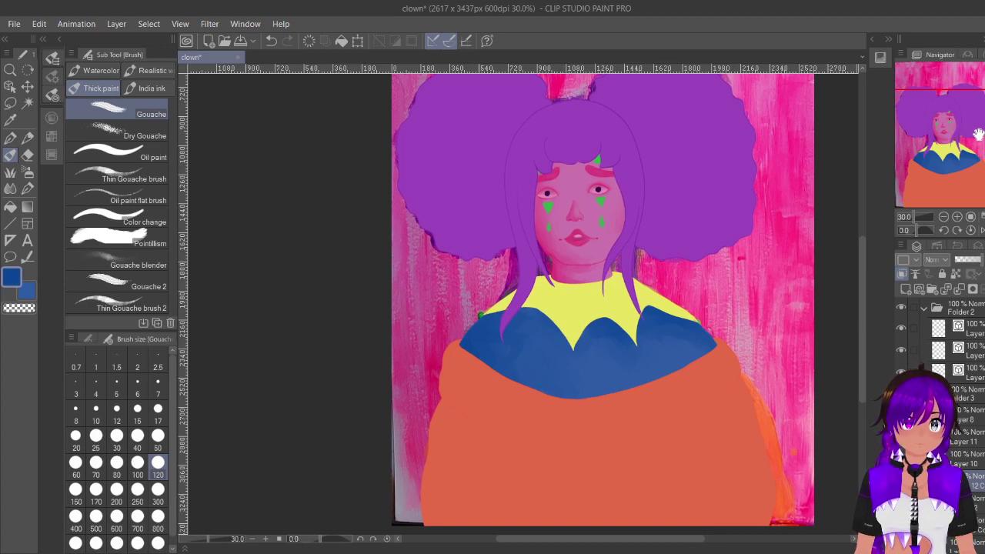
pyautogui.scroll(3, 704, 348)
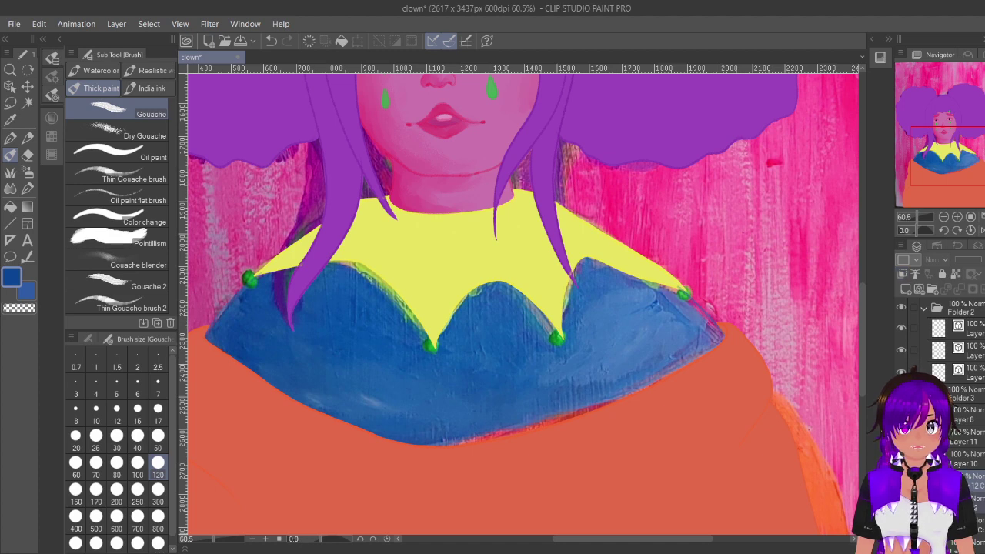
pyautogui.click(977, 481)
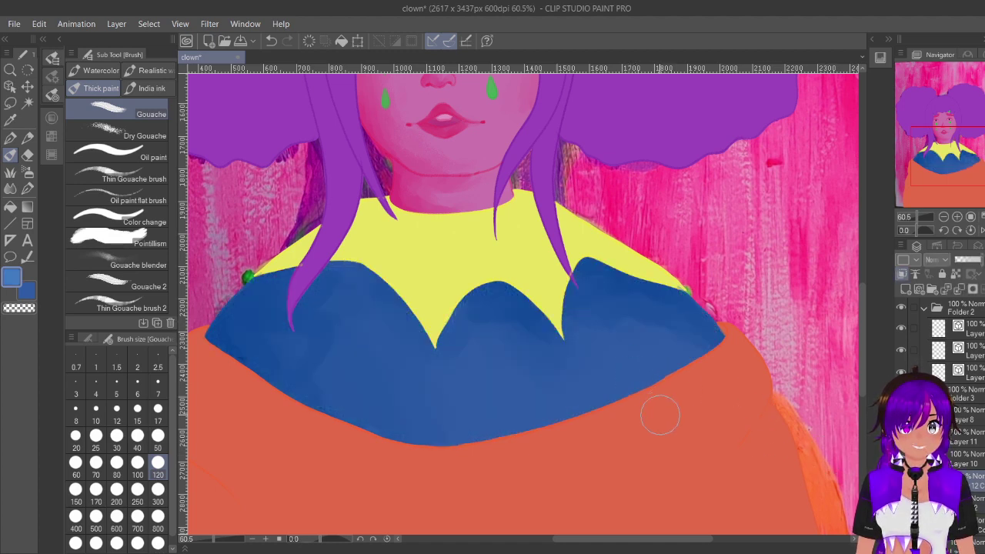
pyautogui.moveTo(638, 352)
pyautogui.mouseDown()
pyautogui.moveTo(614, 343)
pyautogui.moveTo(627, 357)
pyautogui.moveTo(642, 337)
pyautogui.moveTo(660, 337)
pyautogui.moveTo(601, 342)
pyautogui.moveTo(578, 379)
pyautogui.moveTo(606, 384)
pyautogui.moveTo(627, 358)
pyautogui.moveTo(666, 356)
pyautogui.moveTo(673, 333)
pyautogui.moveTo(630, 313)
pyautogui.moveTo(699, 337)
pyautogui.moveTo(622, 306)
pyautogui.moveTo(596, 328)
pyautogui.moveTo(593, 360)
pyautogui.moveTo(565, 402)
pyautogui.moveTo(650, 369)
pyautogui.moveTo(652, 352)
pyautogui.moveTo(691, 332)
pyautogui.moveTo(584, 331)
pyautogui.moveTo(617, 301)
pyautogui.moveTo(656, 307)
pyautogui.moveTo(587, 351)
pyautogui.moveTo(574, 372)
pyautogui.moveTo(550, 377)
pyautogui.moveTo(548, 406)
pyautogui.moveTo(583, 396)
pyautogui.moveTo(616, 367)
pyautogui.moveTo(693, 353)
pyautogui.moveTo(616, 381)
pyautogui.moveTo(681, 358)
pyautogui.moveTo(696, 320)
pyautogui.moveTo(685, 309)
pyautogui.moveTo(712, 327)
pyautogui.moveTo(659, 299)
pyautogui.moveTo(600, 290)
pyautogui.moveTo(561, 374)
pyautogui.moveTo(545, 376)
pyautogui.moveTo(588, 349)
pyautogui.moveTo(533, 358)
pyautogui.mouseUp()
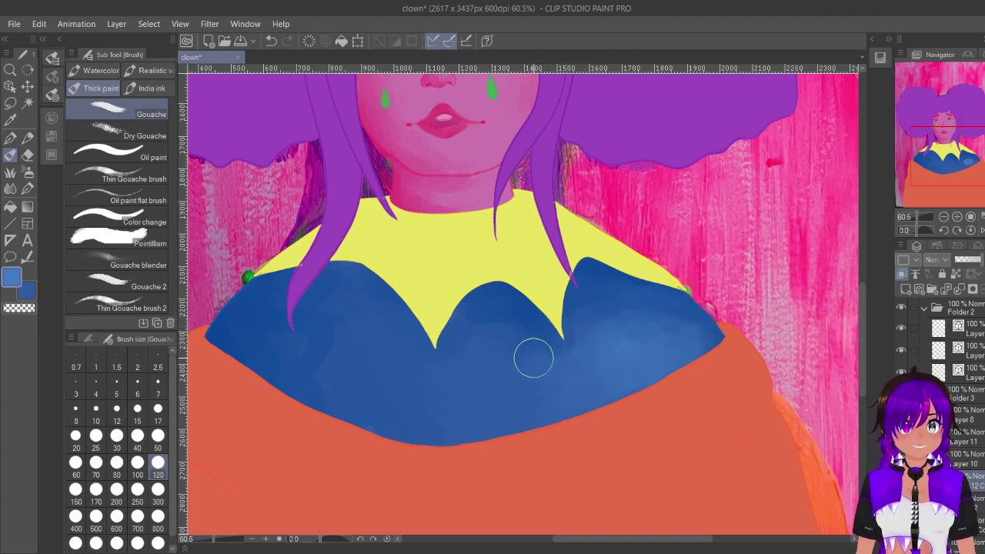
# Step: Review the blue collar shading on the whole portrait and close up on the face and collar
pyautogui.click(943, 216)
pyautogui.click(943, 216)
pyautogui.click(943, 217)
pyautogui.click(943, 216)
pyautogui.click(943, 217)
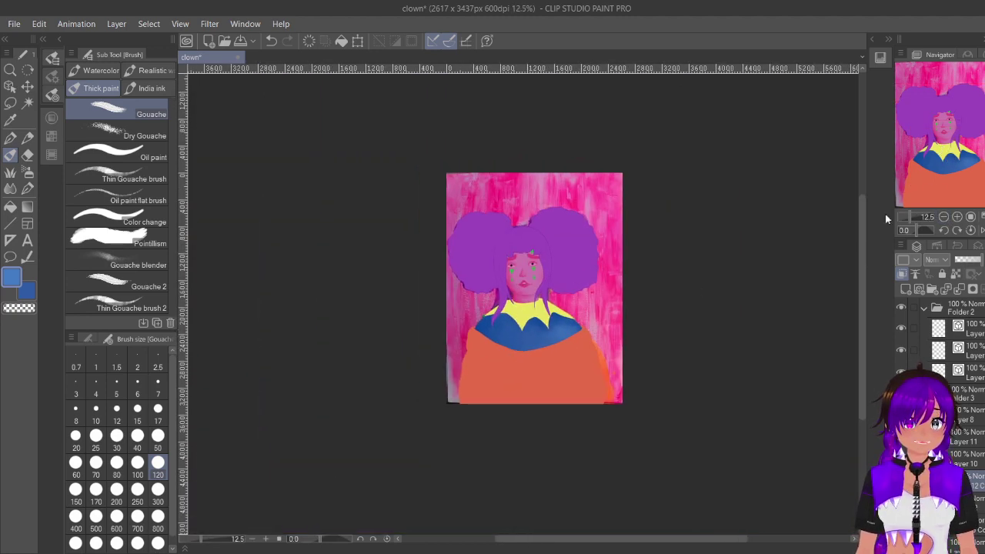
pyautogui.click(958, 217)
pyautogui.click(958, 217)
pyautogui.click(958, 217)
pyautogui.click(957, 217)
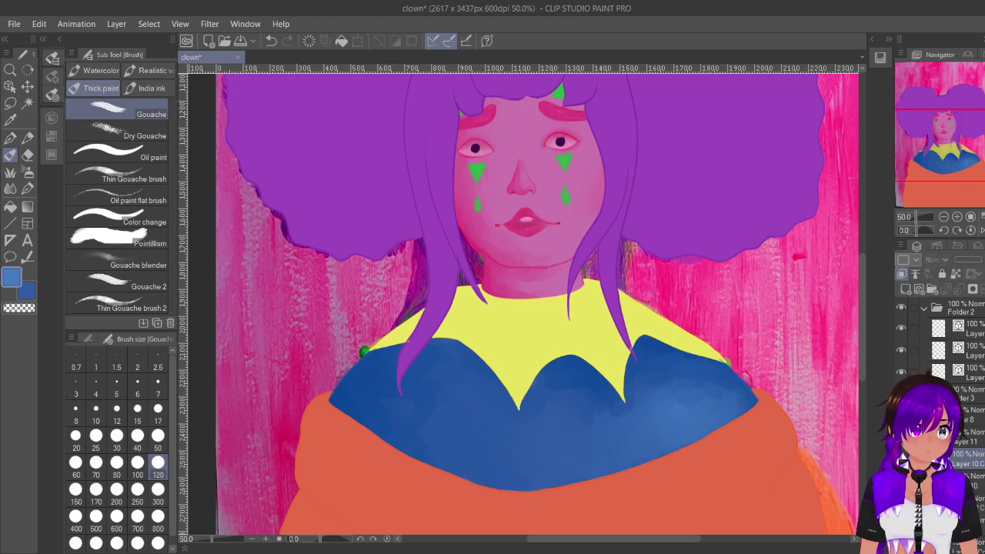
# Step: Hide the yellow collar layer, sample the muted yellow-green from the reference painting and show the layer again
pyautogui.click(901, 459)
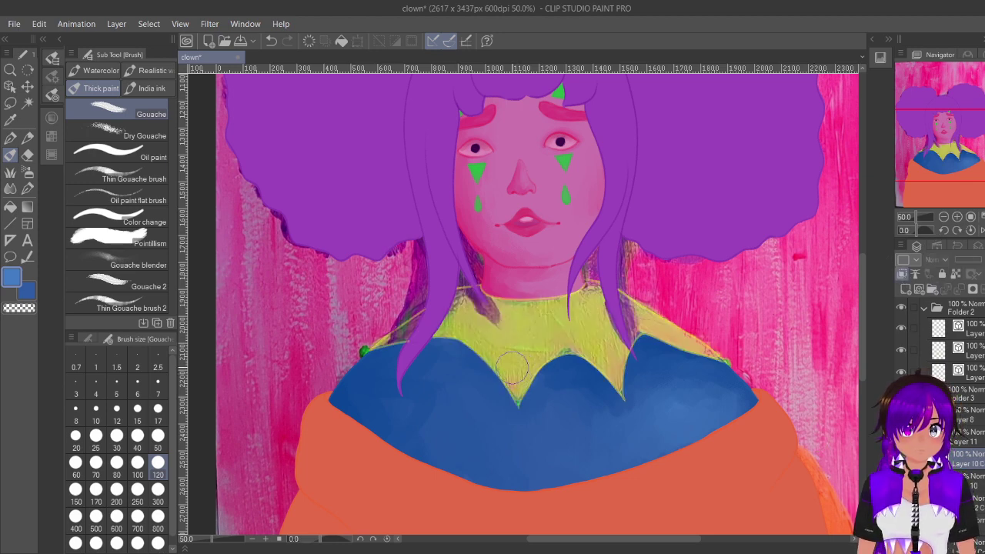
pyautogui.keyDown('alt'); pyautogui.click(524, 336); pyautogui.keyUp('alt')
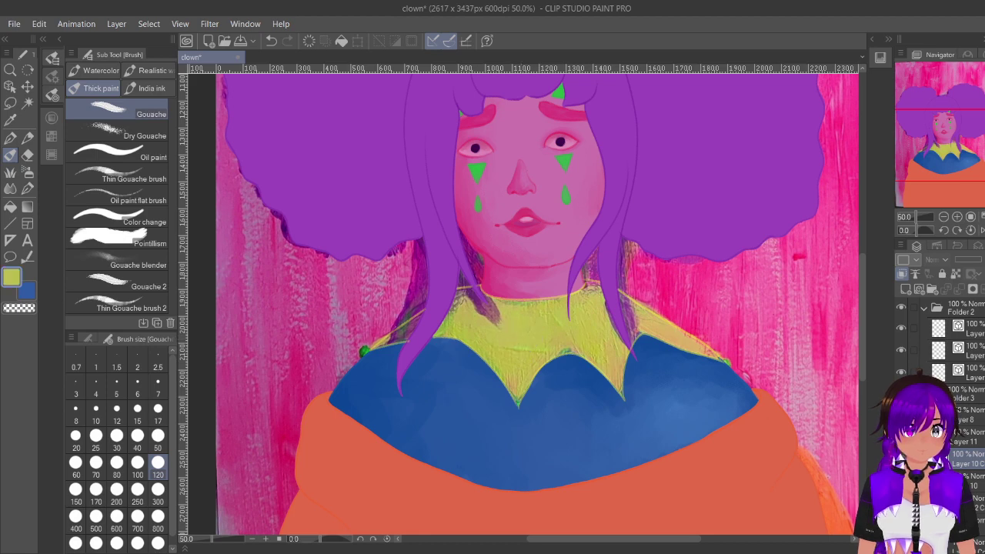
pyautogui.click(901, 459)
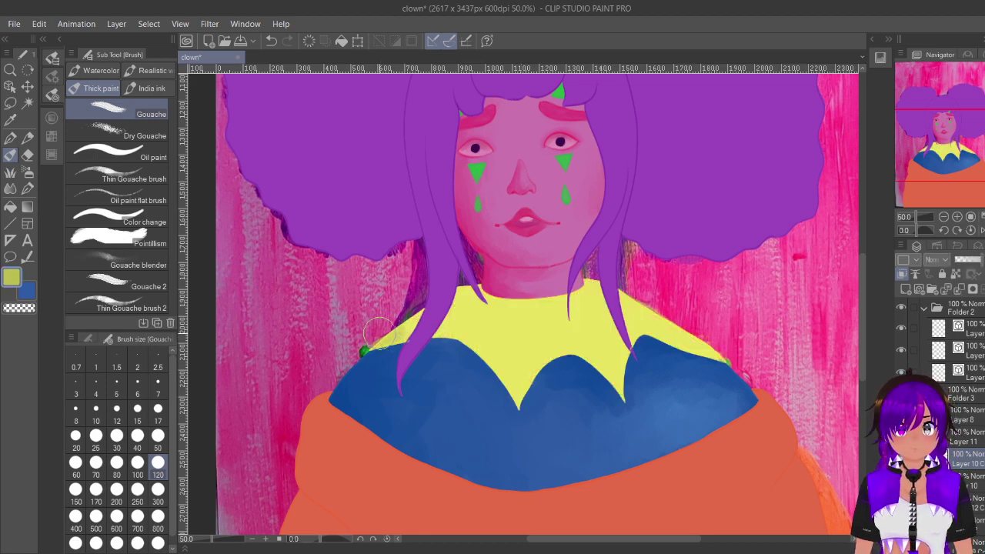
# Step: Try shading the yellow collar with the sampled yellow-green and a more saturated mustard yellow on the darker side
pyautogui.click(52, 118)
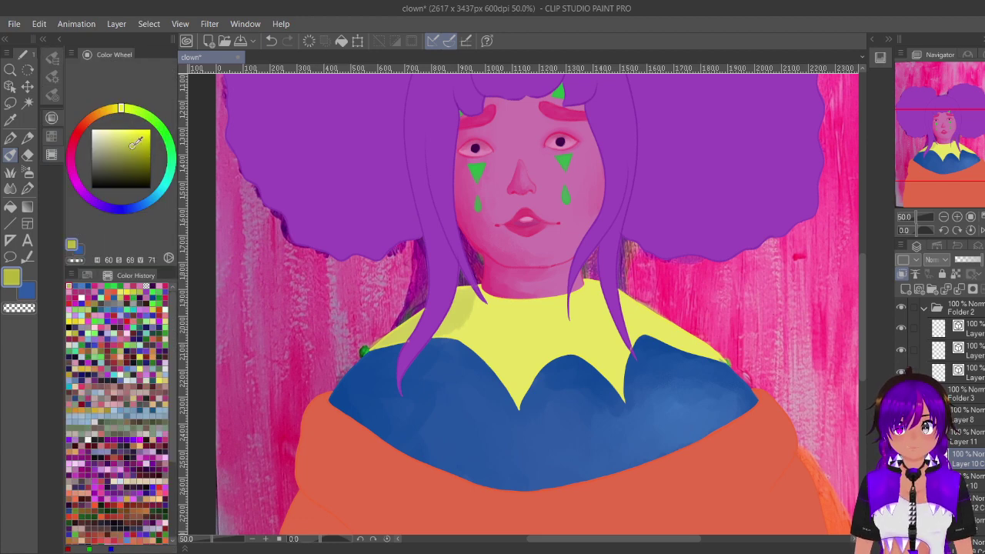
pyautogui.hotkey('ctrl', 'z')
pyautogui.moveTo(377, 345)
pyautogui.mouseDown()
pyautogui.moveTo(418, 327)
pyautogui.moveTo(386, 329)
pyautogui.moveTo(406, 328)
pyautogui.mouseUp()
pyautogui.hotkey('ctrl', 'z')
pyautogui.hotkey('ctrl', 'z')
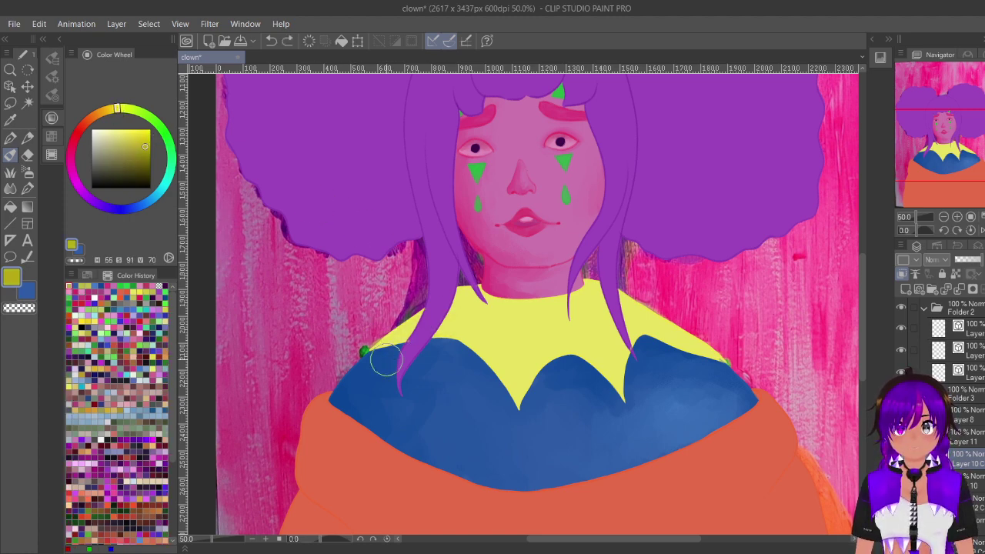
pyautogui.moveTo(369, 347); pyautogui.dragTo(448, 317)
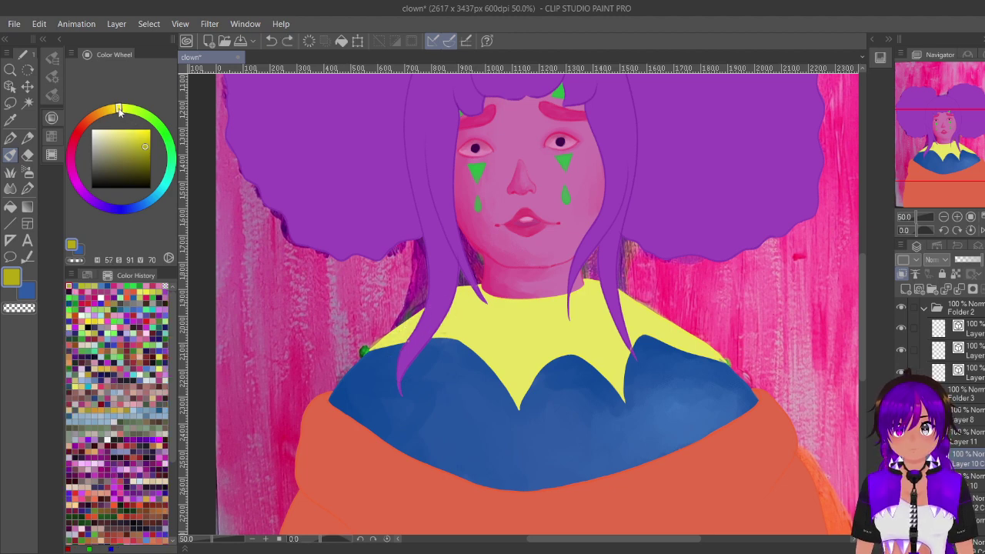
# Step: Set the color to hue 59, saturation 89, value 83 and shade the yellow collar on its darker side and along the neck
pyautogui.moveTo(149, 130); pyautogui.dragTo(143, 140)
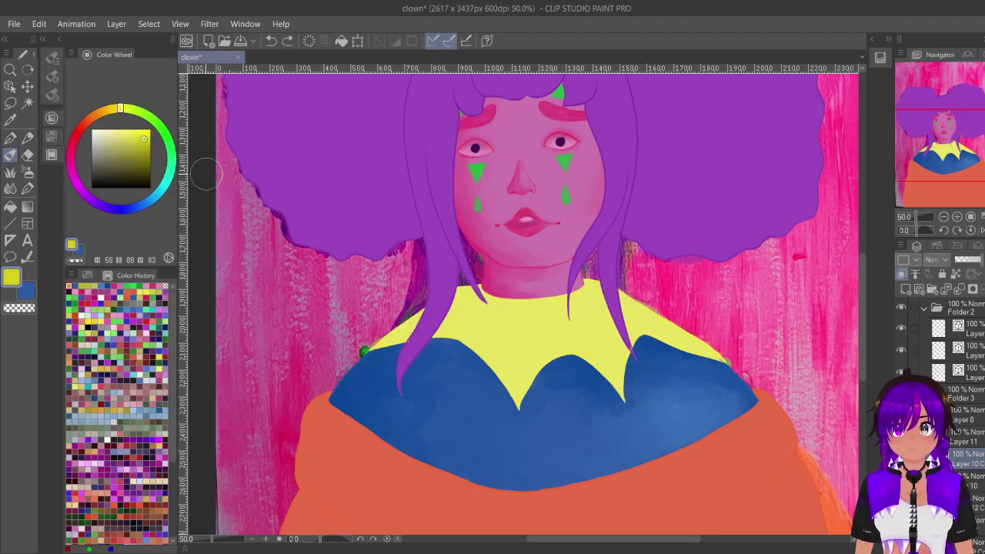
pyautogui.moveTo(378, 335); pyautogui.dragTo(443, 327)
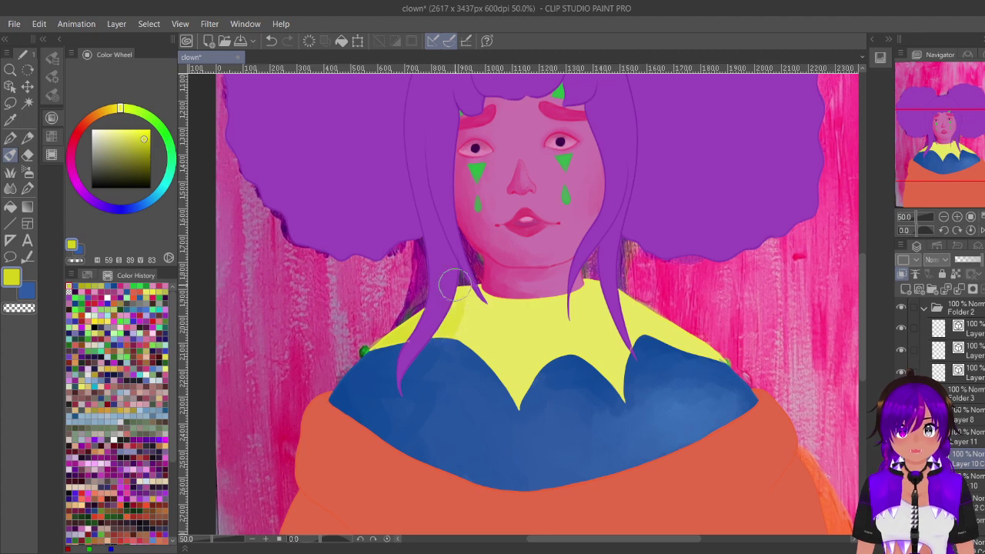
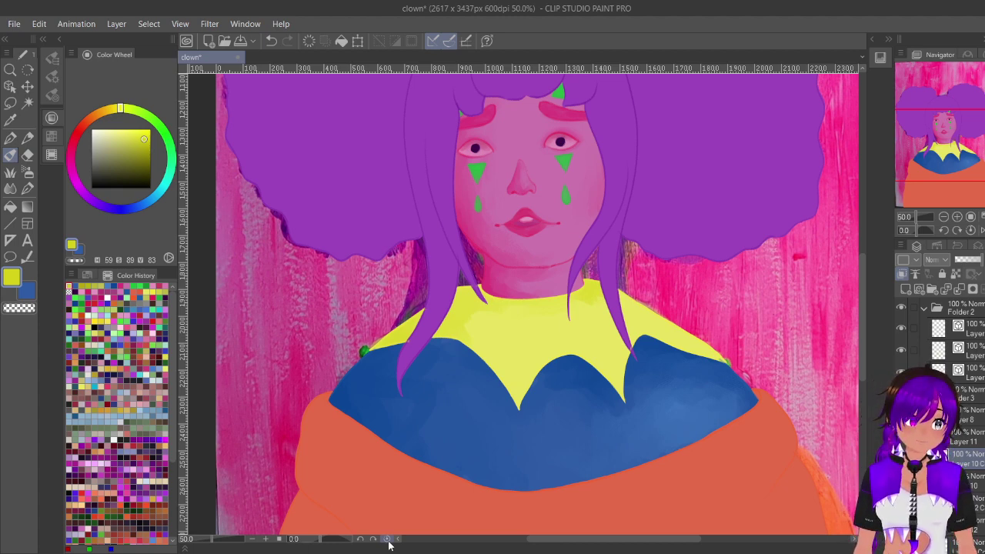
# Step: Set a brighter yellow with hue 59, saturation 92, value 92 and blend it across the middle of the yellow collar
pyautogui.moveTo(957, 144); pyautogui.dragTo(954, 142)
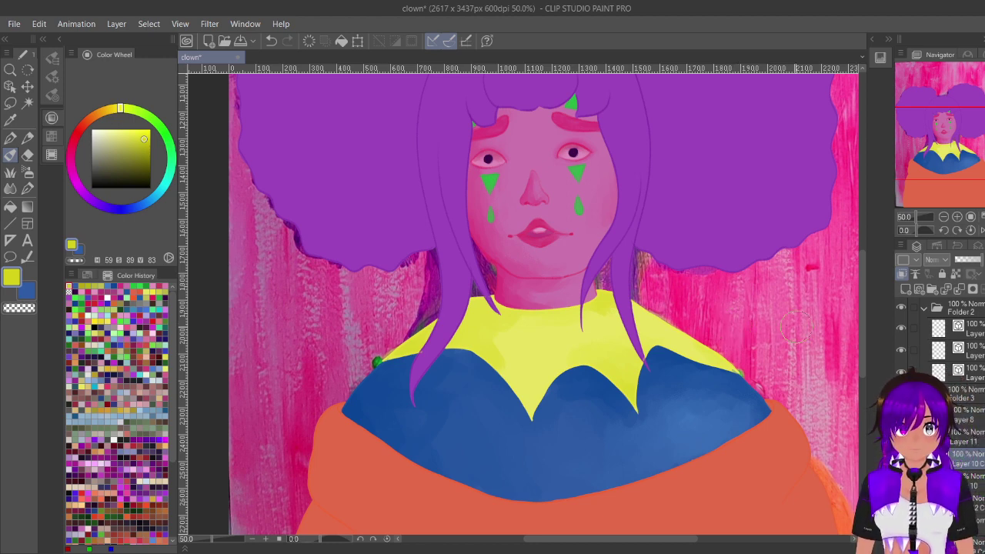
pyautogui.press('c')
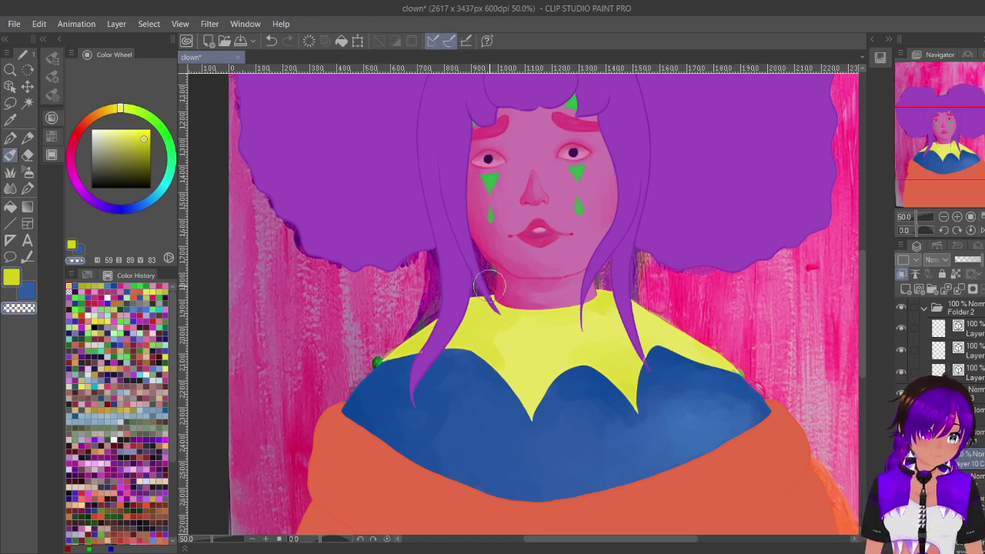
pyautogui.click(147, 132)
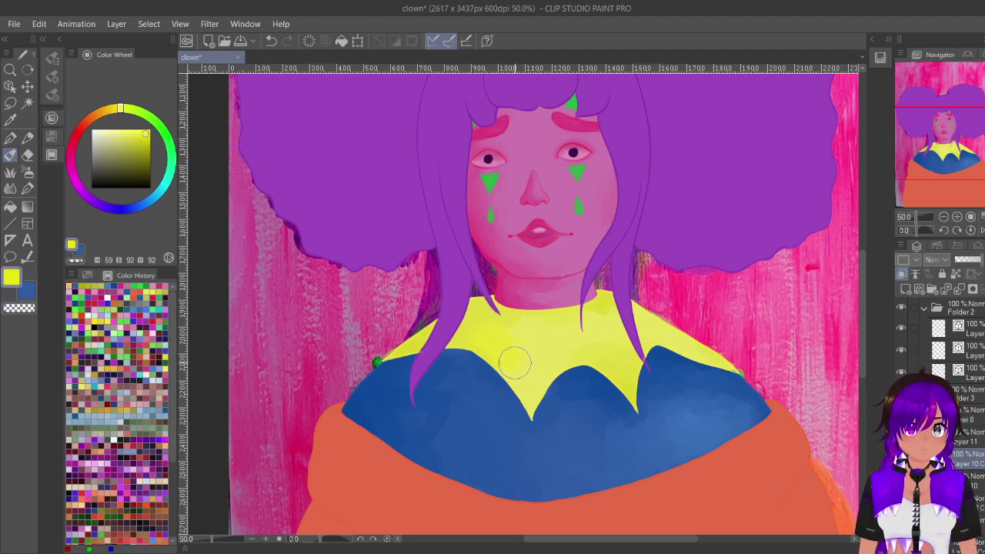
pyautogui.moveTo(515, 363)
pyautogui.mouseDown()
pyautogui.moveTo(492, 335)
pyautogui.moveTo(512, 336)
pyautogui.moveTo(495, 347)
pyautogui.moveTo(538, 374)
pyautogui.mouseUp()
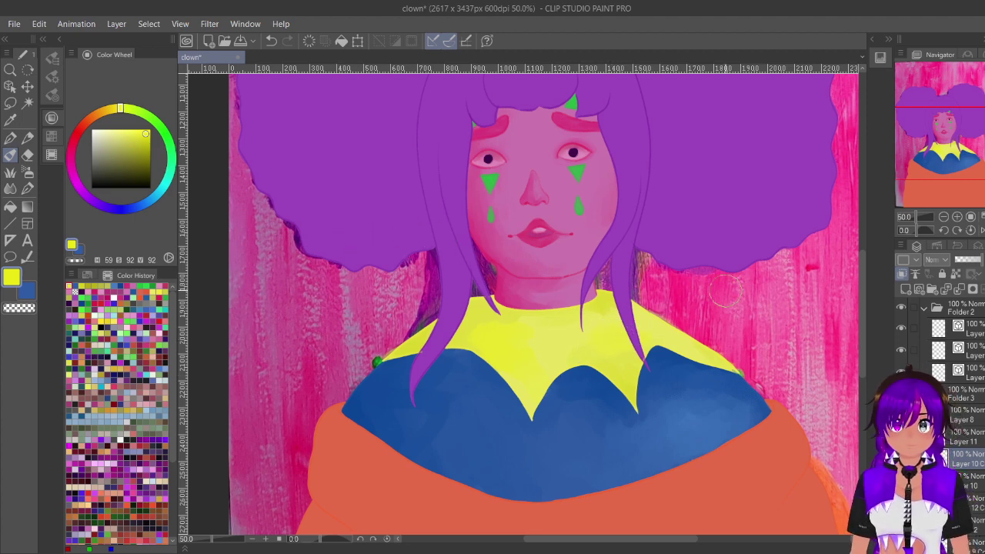
# Step: Set a darker golden yellow with hue 51, saturation 93, value 80 and dab shadows on the yellow collar
pyautogui.scroll(2, 808, 231)
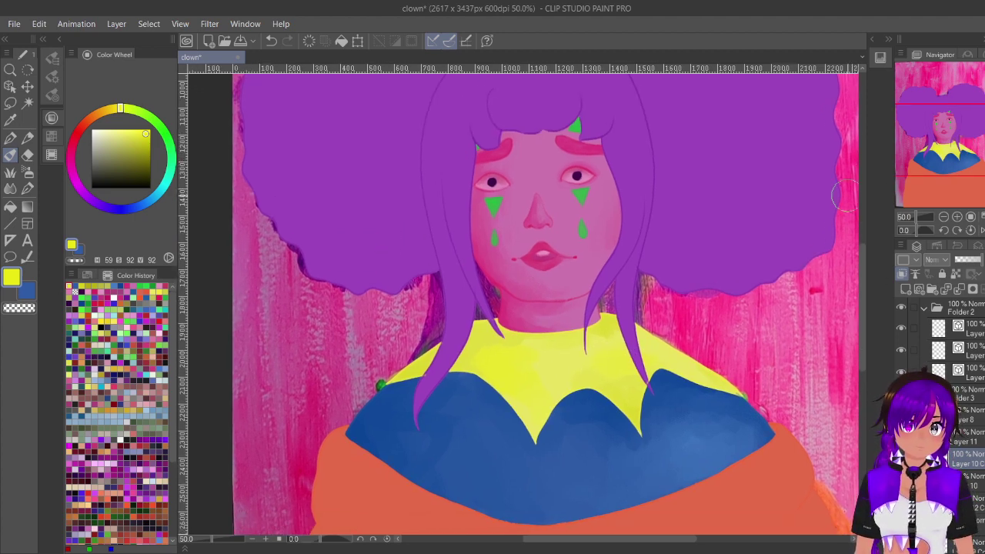
pyautogui.moveTo(147, 134); pyautogui.dragTo(114, 110)
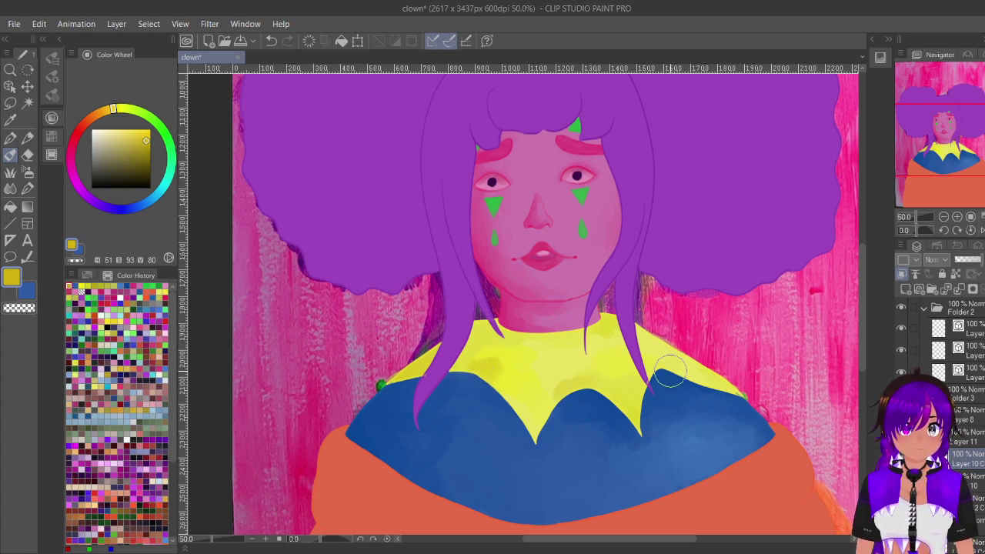
# Step: Hide the orange garment layer, sample the red-orange from the reference painting's left sleeve and show the layer again
pyautogui.moveTo(936, 171); pyautogui.dragTo(939, 205)
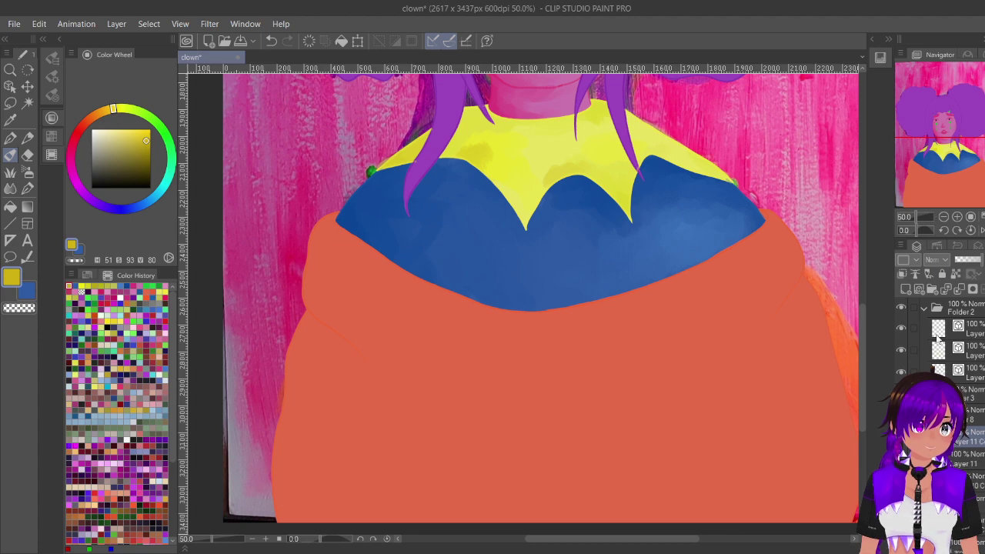
pyautogui.click(903, 275)
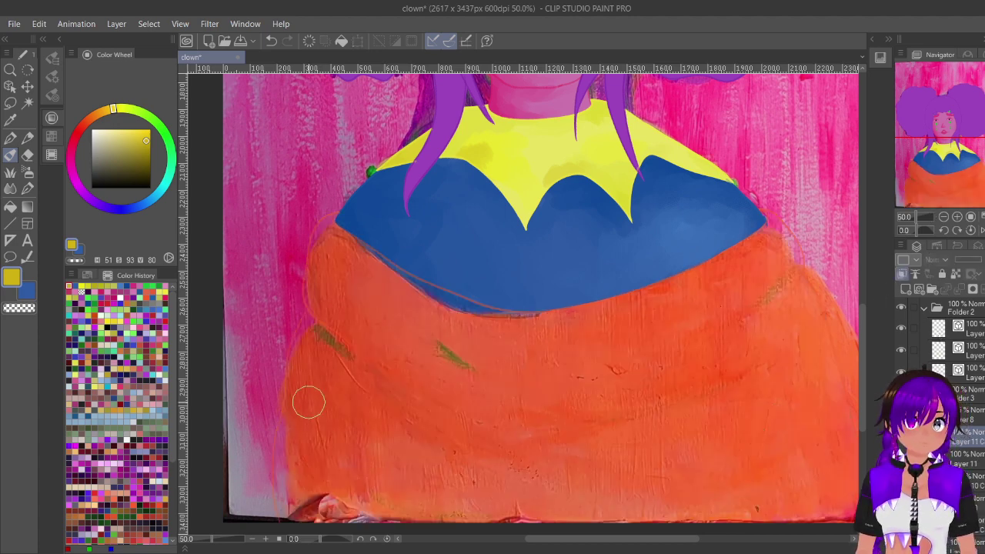
pyautogui.keyDown('alt'); pyautogui.click(308, 402); pyautogui.keyUp('alt')
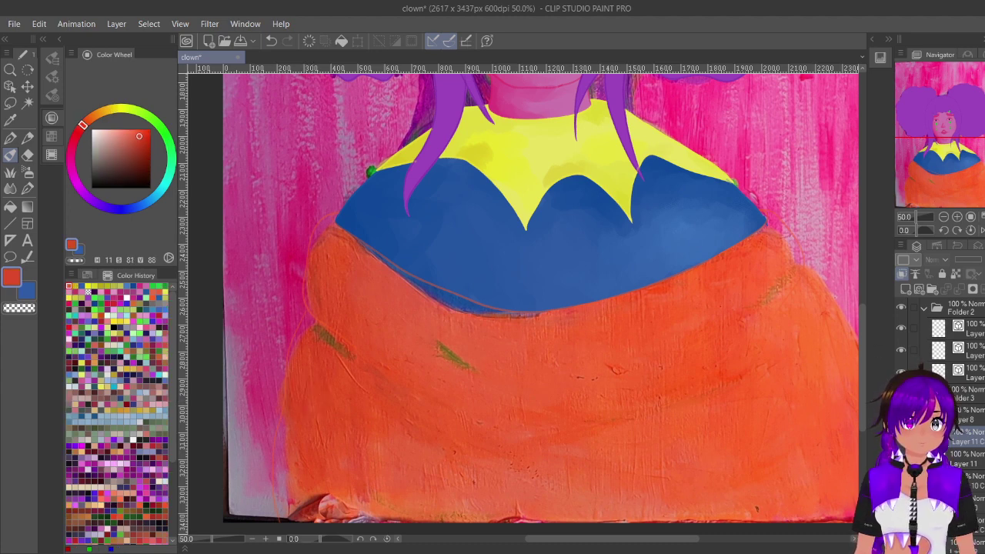
pyautogui.click(901, 437)
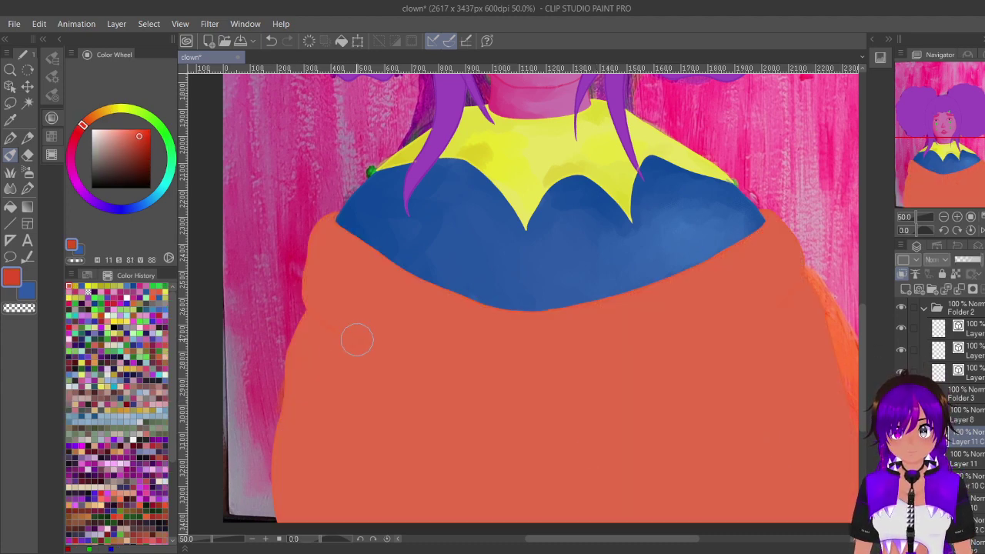
# Step: Paint a red-orange shadow below the garment's left shoulder fold and sample the base orange for blending
pyautogui.moveTo(333, 351)
pyautogui.mouseDown()
pyautogui.moveTo(307, 323)
pyautogui.moveTo(331, 352)
pyautogui.moveTo(299, 369)
pyautogui.moveTo(308, 359)
pyautogui.mouseUp()
pyautogui.press('c')
pyautogui.keyDown('alt'); pyautogui.click(507, 426); pyautogui.keyUp('alt')
pyautogui.press('c')
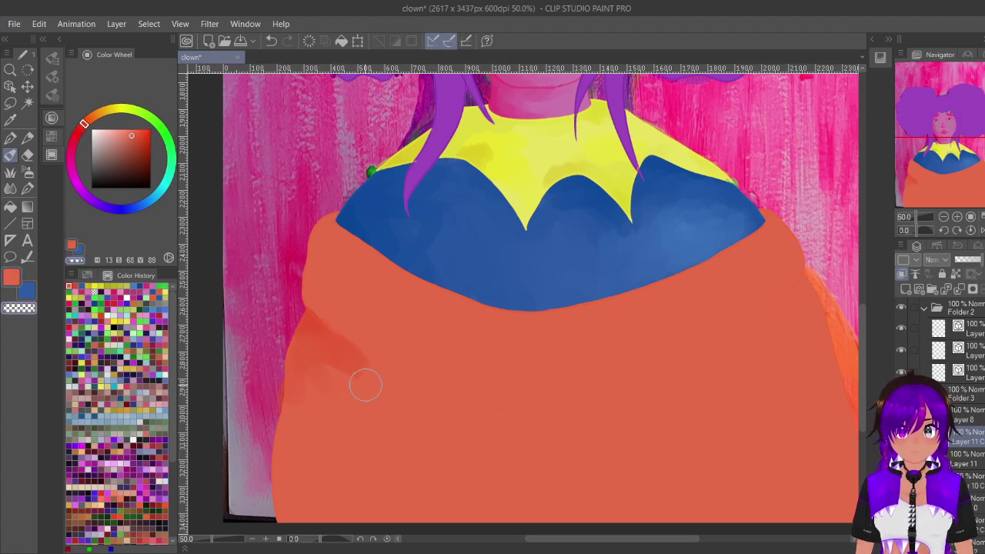
pyautogui.press('c')
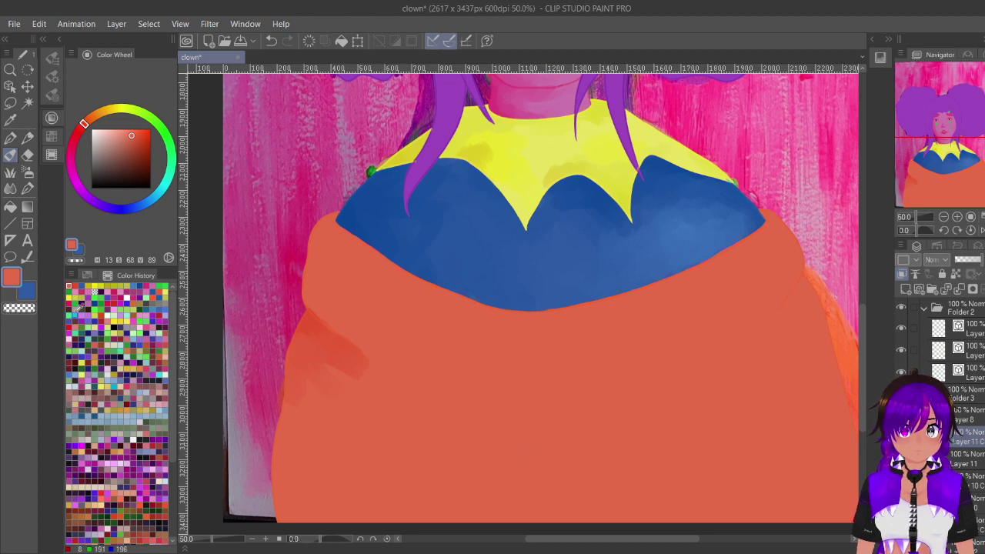
# Step: Reuse the recent red-orange with the base orange as secondary color and extend and soften the shadow under the left shoulder fold
pyautogui.click(74, 286)
pyautogui.press('x')
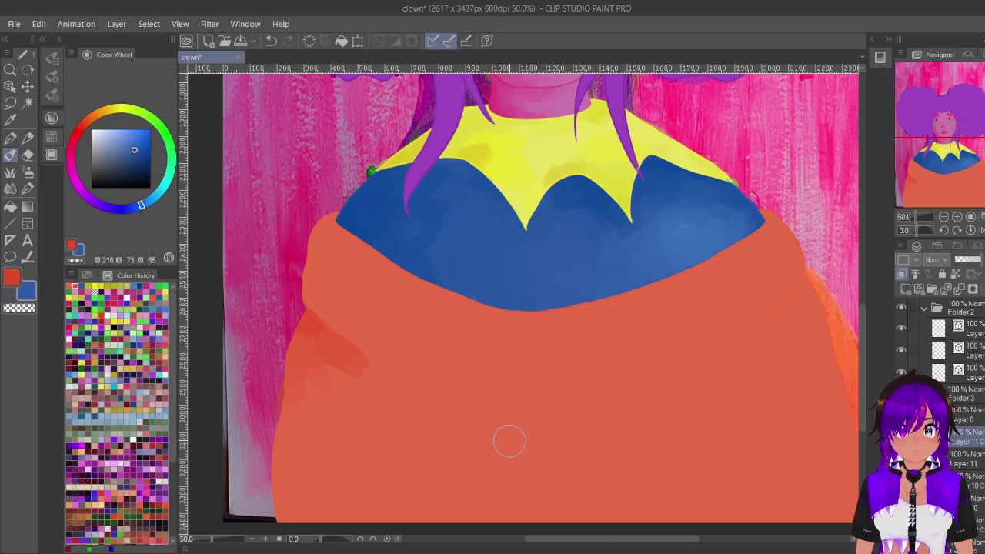
pyautogui.keyDown('alt'); pyautogui.click(512, 442); pyautogui.keyUp('alt')
pyautogui.press('x')
pyautogui.moveTo(327, 352)
pyautogui.mouseDown()
pyautogui.moveTo(360, 403)
pyautogui.moveTo(319, 379)
pyautogui.moveTo(291, 441)
pyautogui.mouseUp()
pyautogui.press('x')
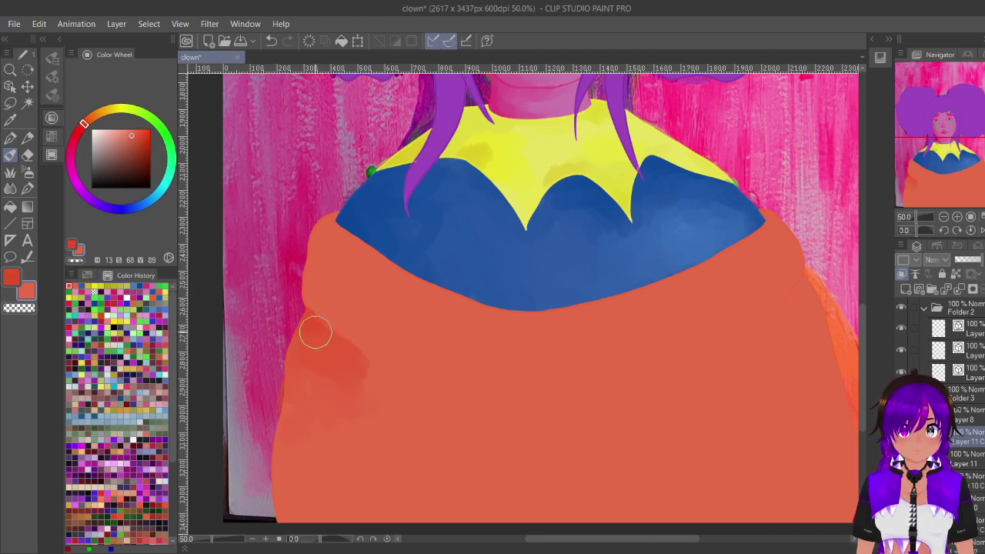
pyautogui.moveTo(311, 289)
pyautogui.mouseDown()
pyautogui.moveTo(324, 318)
pyautogui.moveTo(351, 323)
pyautogui.moveTo(380, 350)
pyautogui.mouseUp()
pyautogui.press('x')
pyautogui.moveTo(303, 319)
pyautogui.mouseDown()
pyautogui.moveTo(372, 380)
pyautogui.moveTo(356, 359)
pyautogui.moveTo(301, 368)
pyautogui.mouseUp()
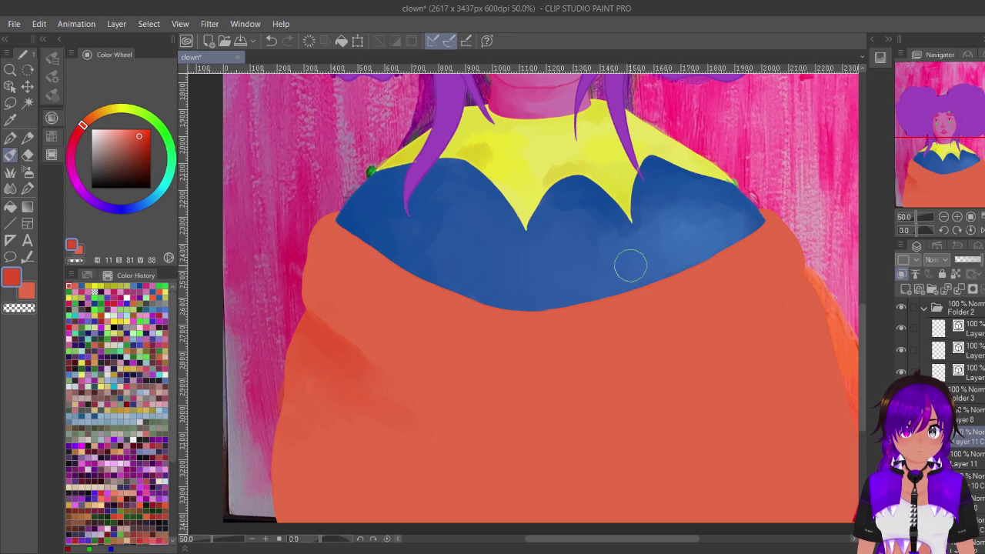
# Step: Paint a matching red-orange fold shadow on the garment's right side and blend its edge with the base orange
pyautogui.moveTo(803, 308)
pyautogui.mouseDown()
pyautogui.moveTo(780, 324)
pyautogui.moveTo(807, 311)
pyautogui.moveTo(799, 353)
pyautogui.moveTo(814, 340)
pyautogui.moveTo(759, 352)
pyautogui.moveTo(789, 330)
pyautogui.moveTo(789, 305)
pyautogui.moveTo(768, 332)
pyautogui.moveTo(785, 356)
pyautogui.moveTo(799, 368)
pyautogui.moveTo(832, 363)
pyautogui.mouseUp()
pyautogui.click(945, 218)
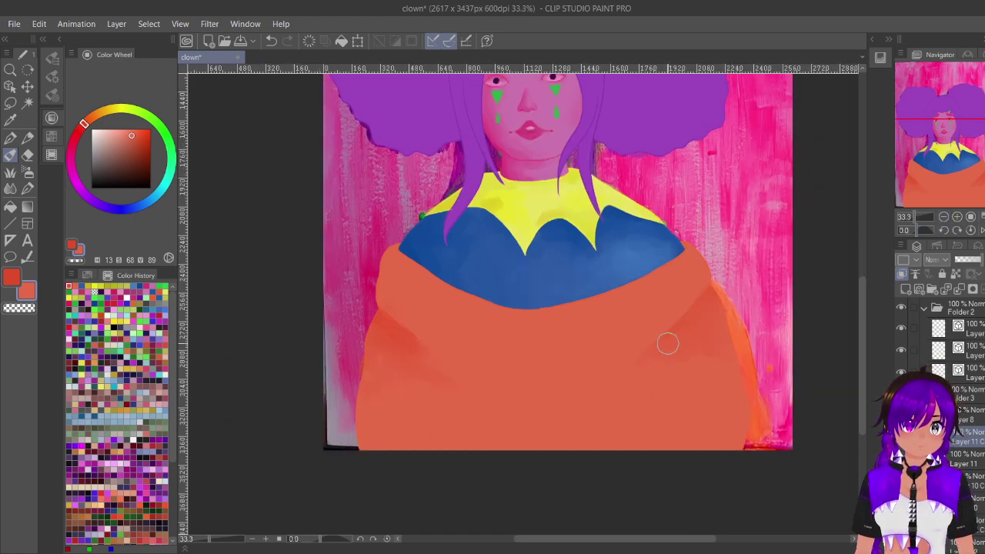
pyautogui.press('x')
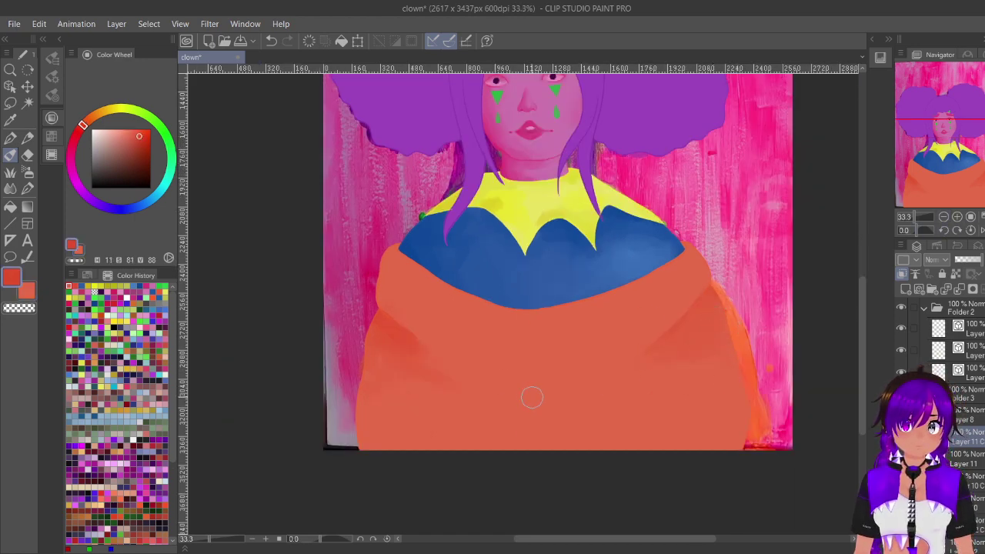
# Step: Paint soft red-orange fold shadows across the middle and lower part of the garment, blending them with the base orange
pyautogui.moveTo(517, 366); pyautogui.dragTo(565, 365)
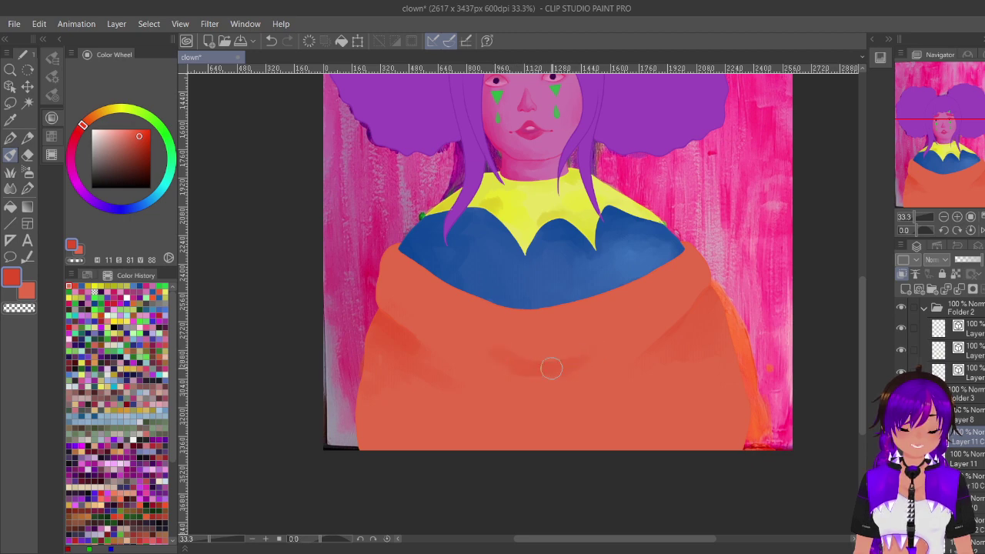
pyautogui.keyDown('alt'); pyautogui.click(590, 353); pyautogui.keyUp('alt')
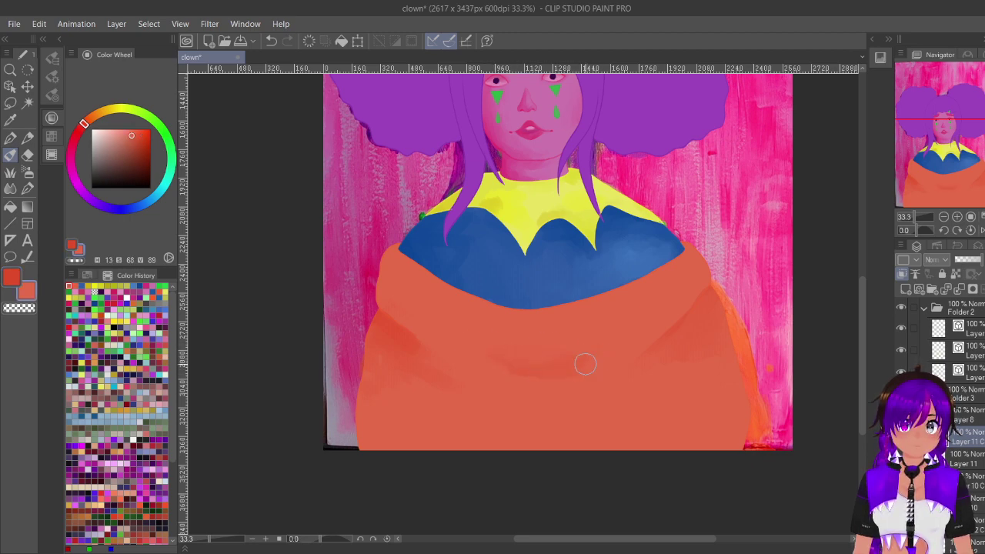
pyautogui.keyDown('alt'); pyautogui.click(608, 411); pyautogui.keyUp('alt')
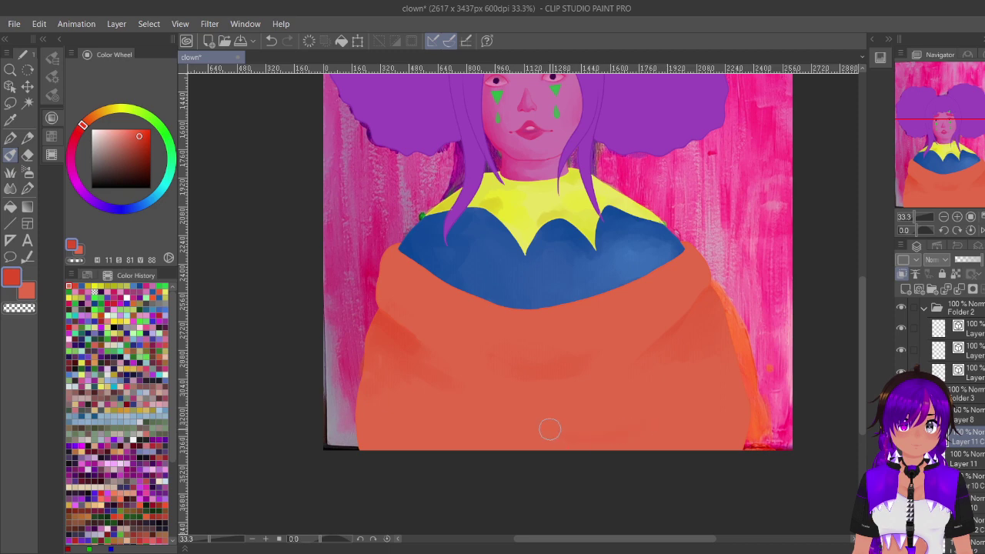
pyautogui.keyDown('alt'); pyautogui.click(680, 392); pyautogui.keyUp('alt')
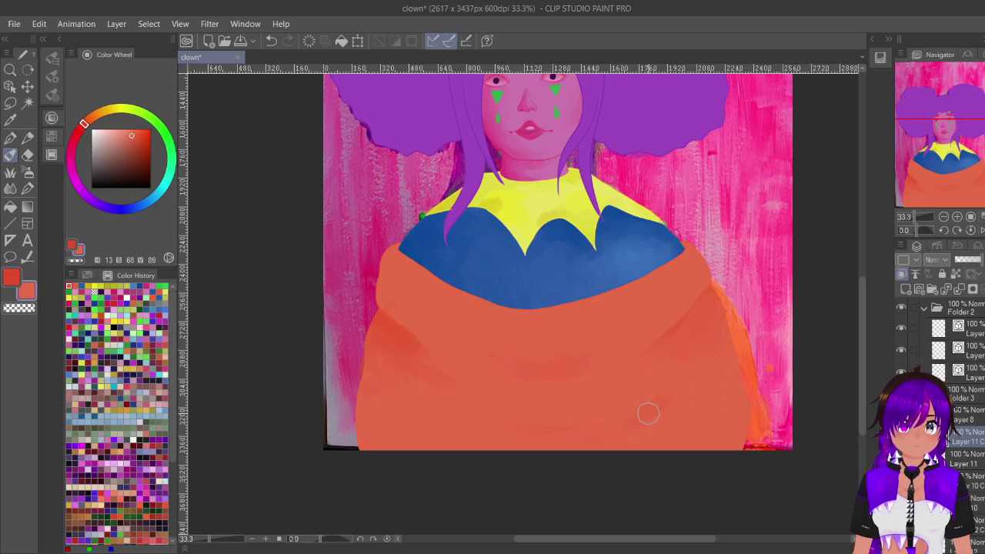
pyautogui.keyDown('alt'); pyautogui.click(441, 427); pyautogui.keyUp('alt')
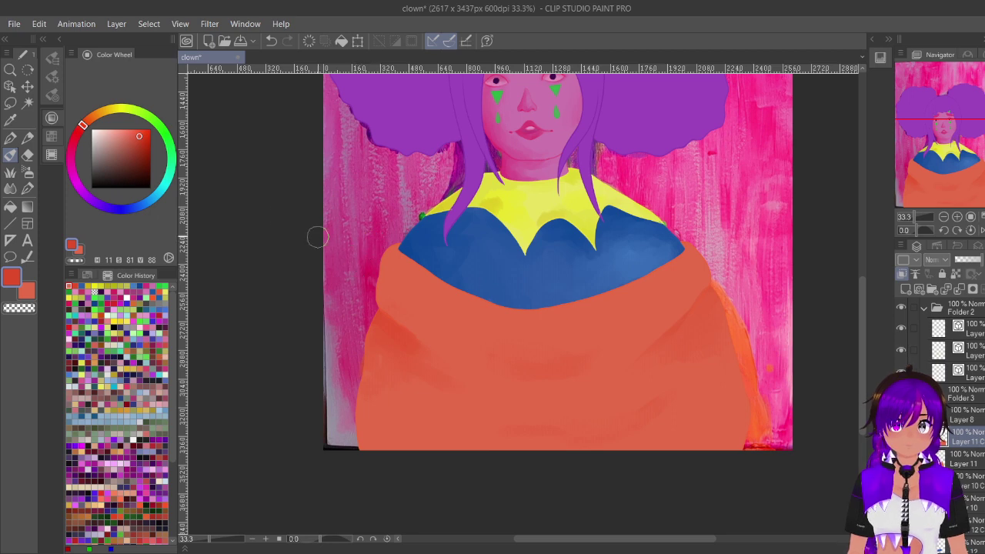
# Step: Try a hue 21 orange on the left shoulder edge, then shade it with hue 12, saturation 75, value 90 and blend it
pyautogui.moveTo(83, 125); pyautogui.dragTo(89, 119)
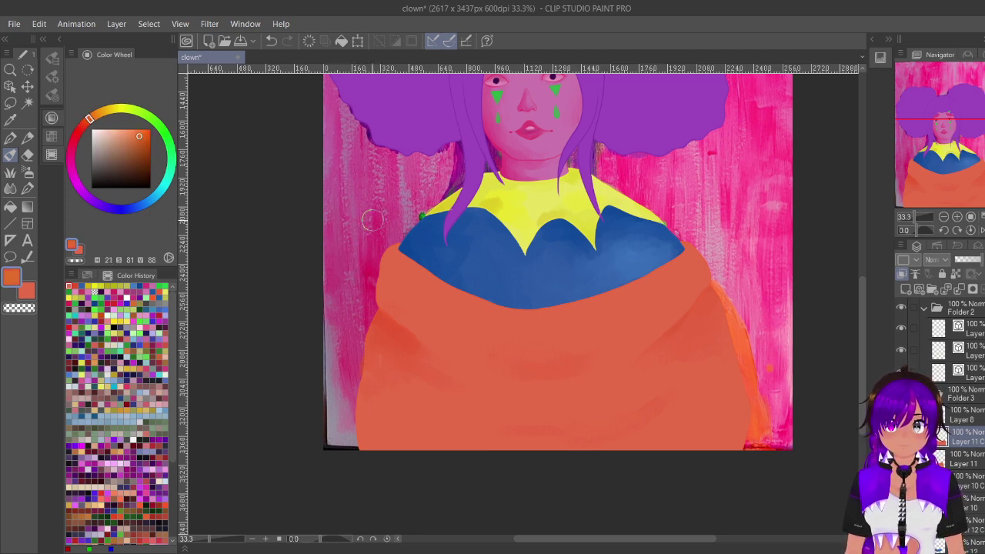
pyautogui.moveTo(395, 256); pyautogui.dragTo(404, 251)
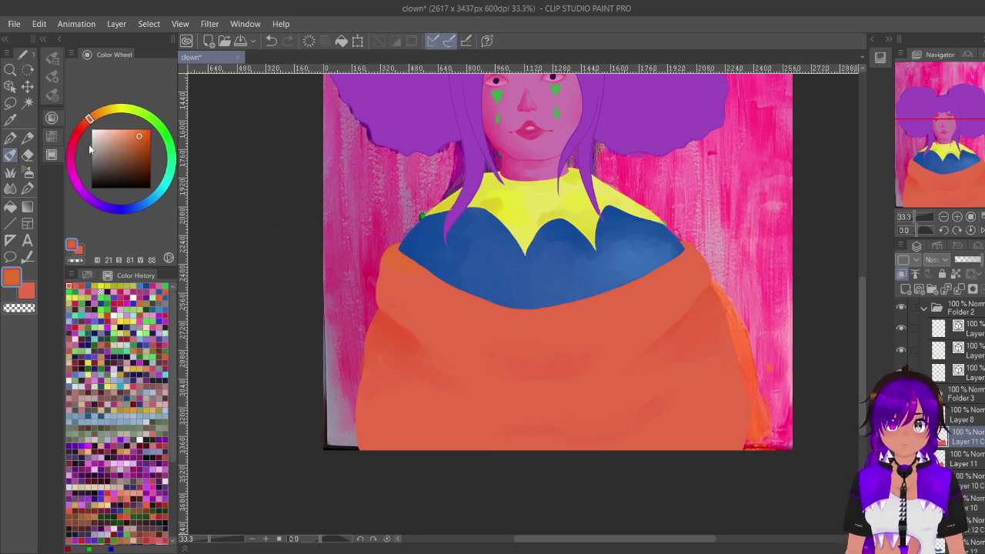
pyautogui.moveTo(90, 119); pyautogui.dragTo(83, 127)
pyautogui.moveTo(408, 252); pyautogui.dragTo(396, 251)
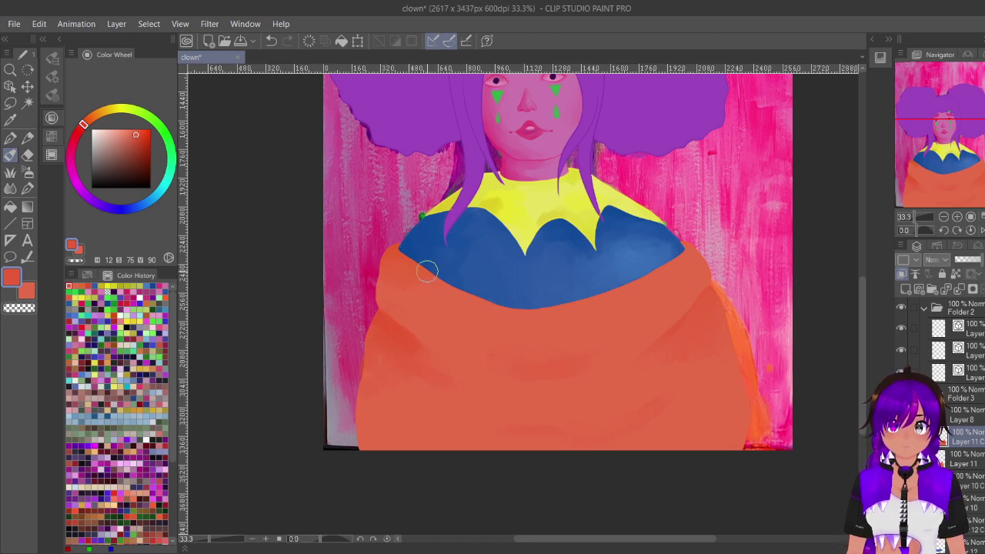
pyautogui.press('x')
pyautogui.moveTo(411, 271); pyautogui.dragTo(409, 288)
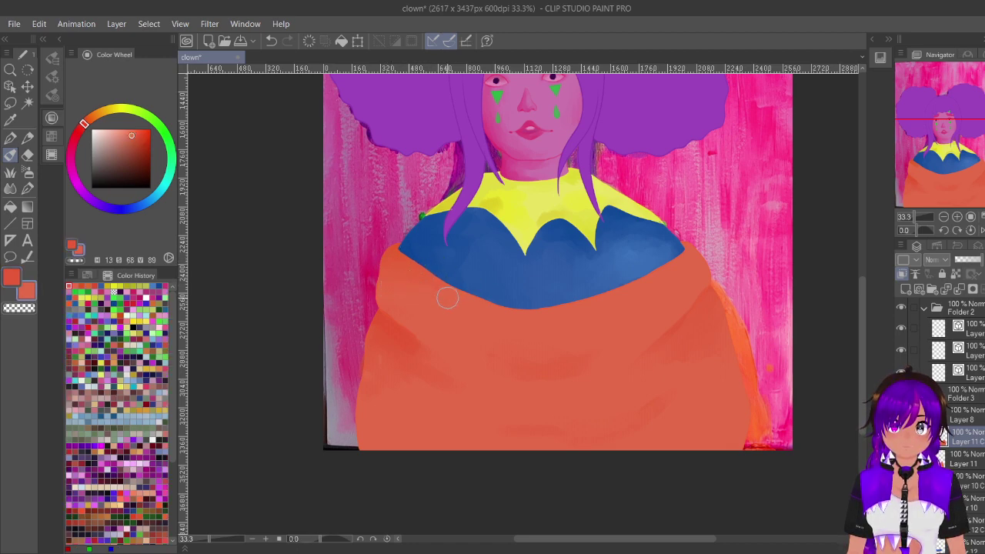
# Step: Shade the garment's right shoulder edge and lower right side with the lighter red-orange, blending into the base orange
pyautogui.keyDown('alt'); pyautogui.click(685, 248); pyautogui.keyUp('alt')
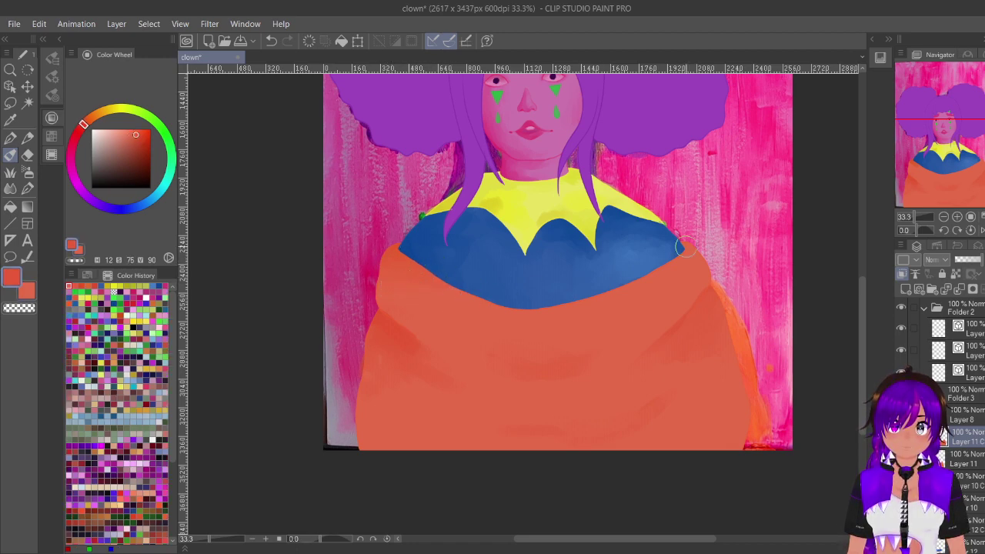
pyautogui.keyDown('alt'); pyautogui.click(653, 282); pyautogui.keyUp('alt')
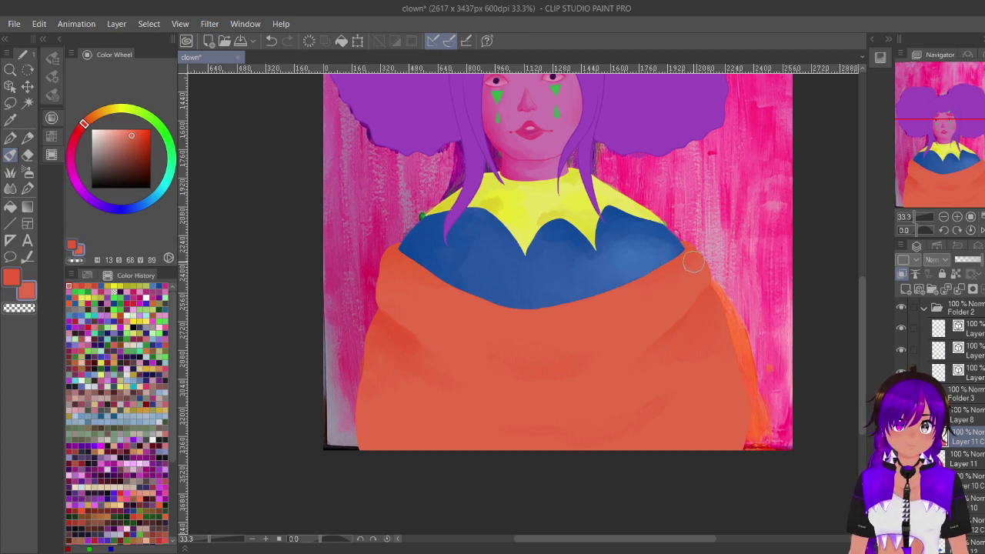
pyautogui.keyDown('alt'); pyautogui.click(744, 352); pyautogui.keyUp('alt')
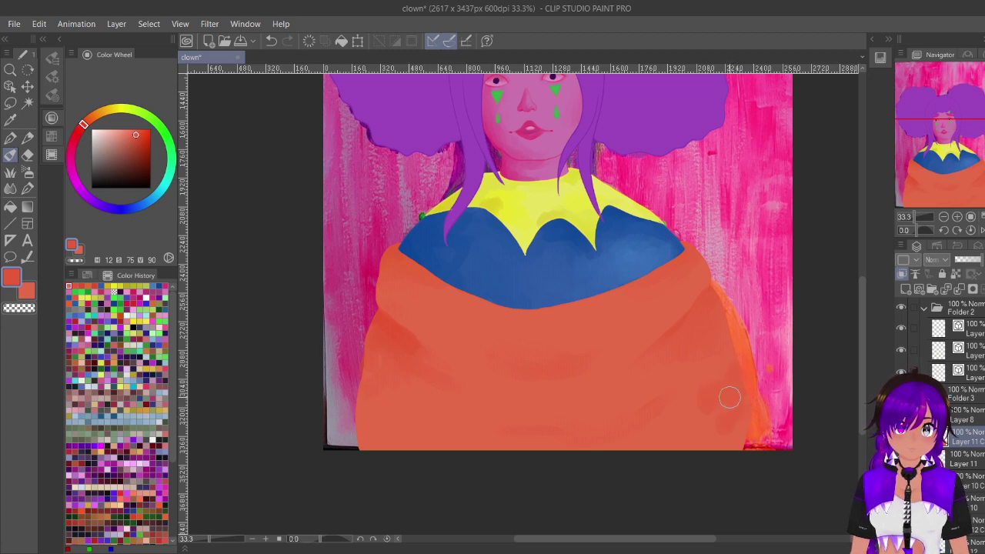
pyautogui.keyDown('alt'); pyautogui.click(728, 413); pyautogui.keyUp('alt')
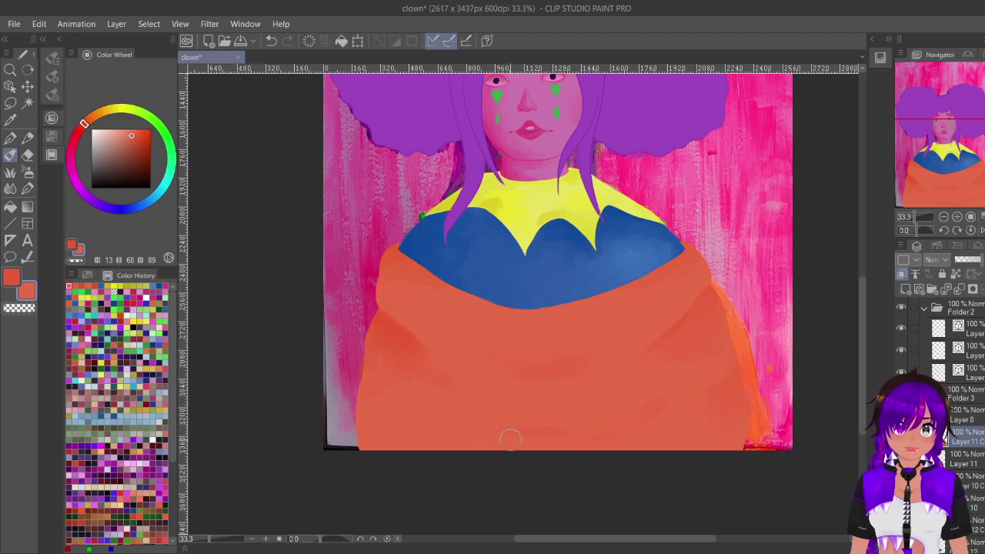
# Step: Shade the garment's lower left side, bottom area and upper chest, alternating the red-orange and base orange to soften the folds
pyautogui.keyDown('alt'); pyautogui.click(511, 439); pyautogui.keyUp('alt')
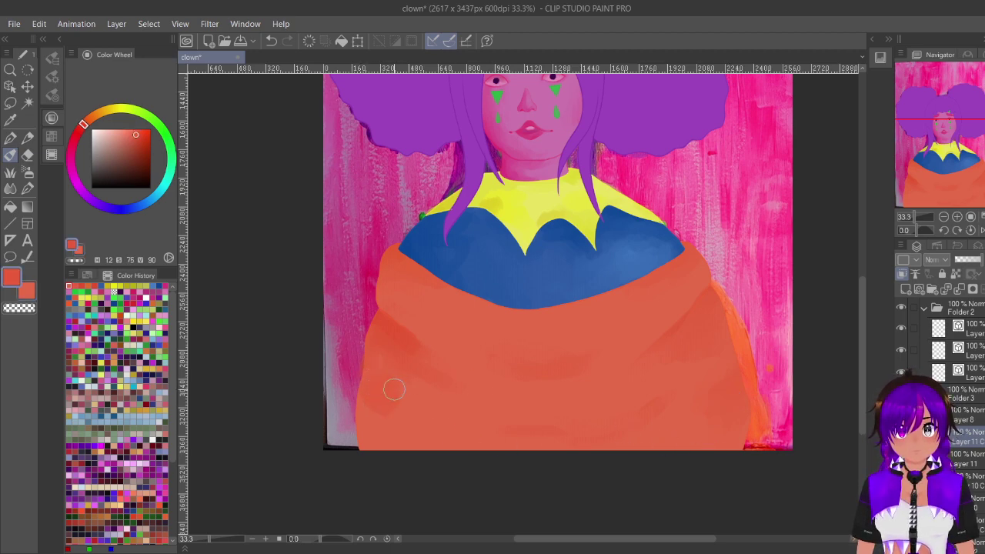
pyautogui.press('x')
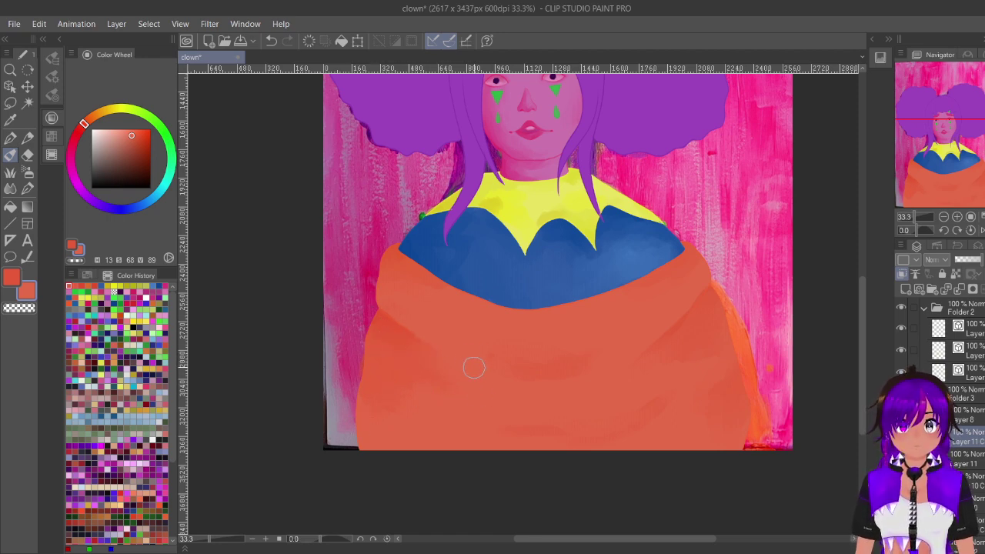
pyautogui.keyDown('alt'); pyautogui.click(546, 415); pyautogui.keyUp('alt')
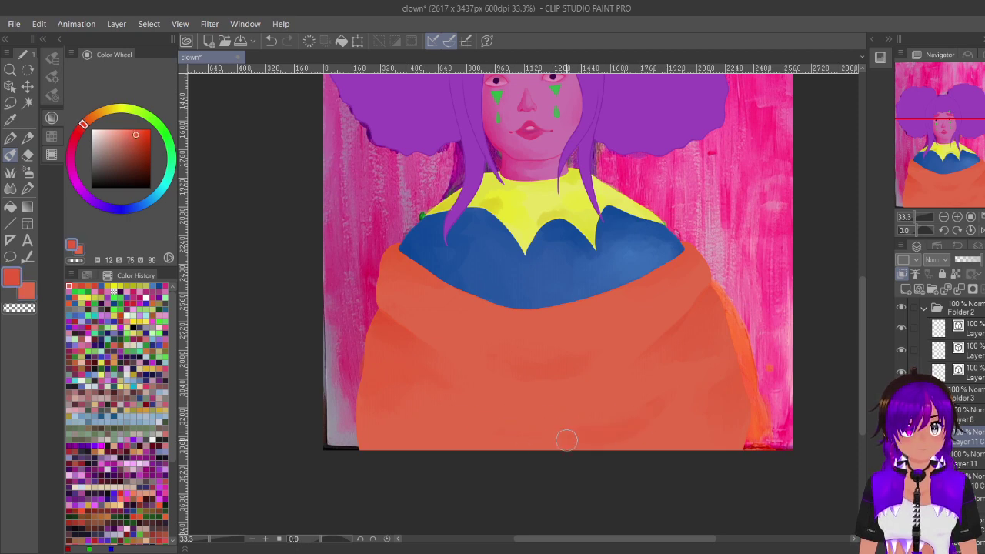
pyautogui.keyDown('alt'); pyautogui.click(635, 412); pyautogui.keyUp('alt')
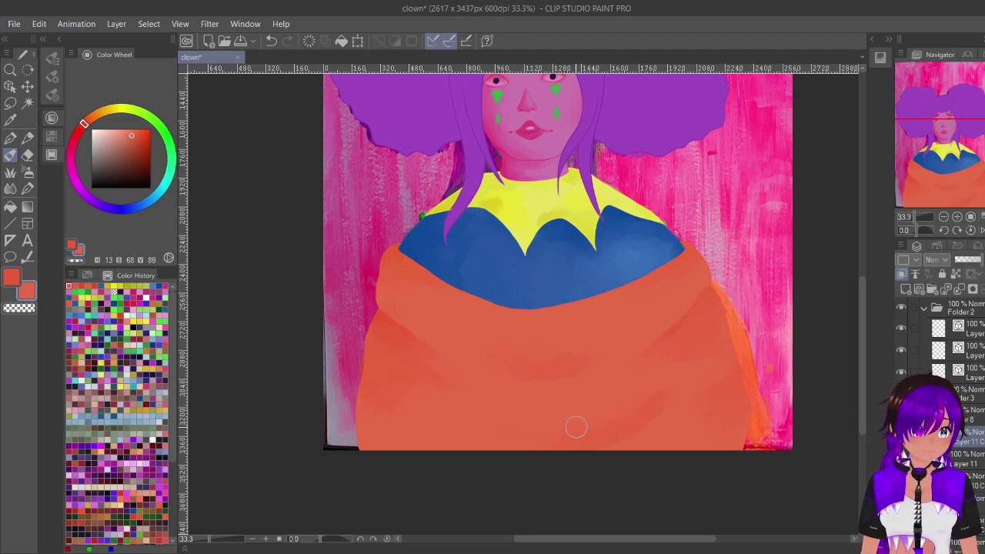
pyautogui.keyDown('alt'); pyautogui.click(493, 351); pyautogui.keyUp('alt')
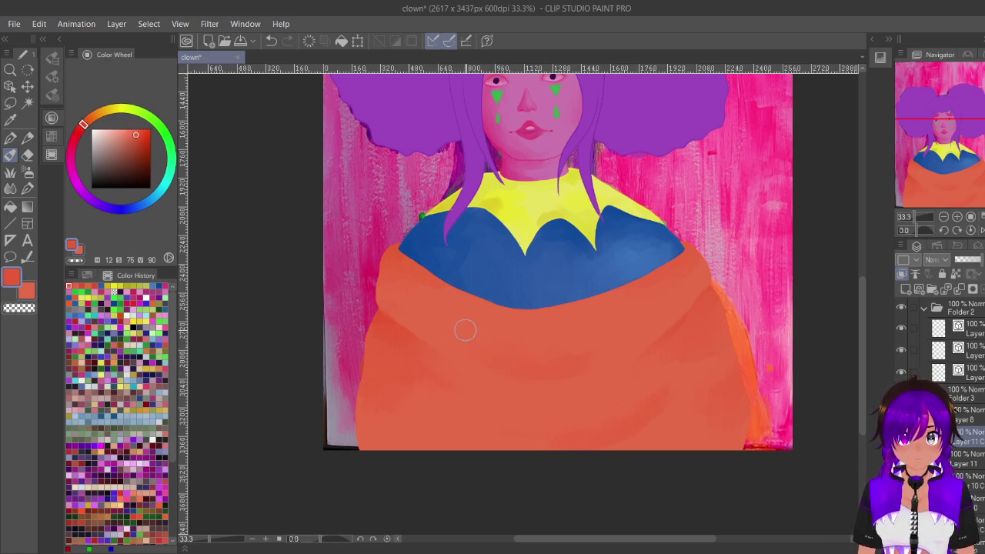
pyautogui.keyDown('alt'); pyautogui.click(589, 337); pyautogui.keyUp('alt')
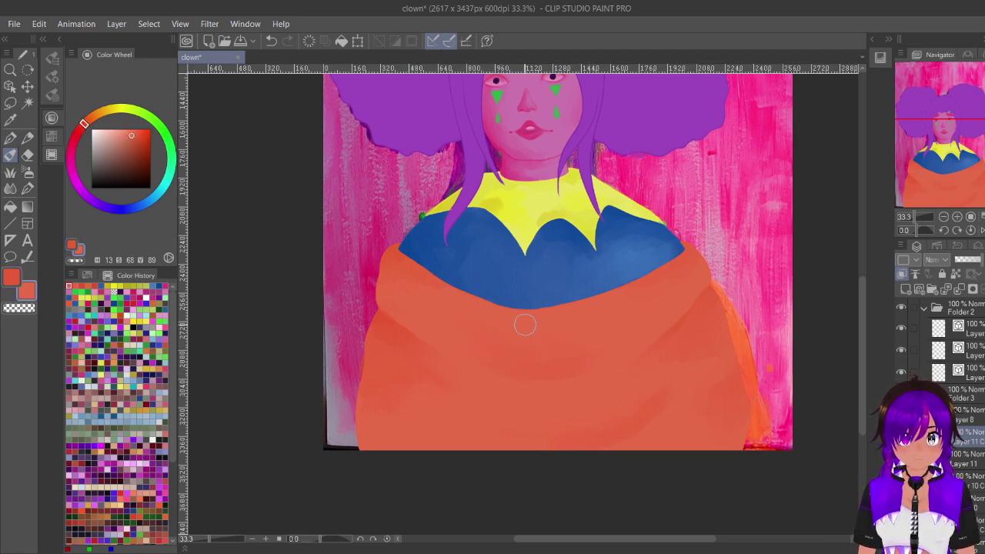
# Step: Check the whole portrait and save the clown file
pyautogui.click(944, 217)
pyautogui.scroll(2, 742, 95)
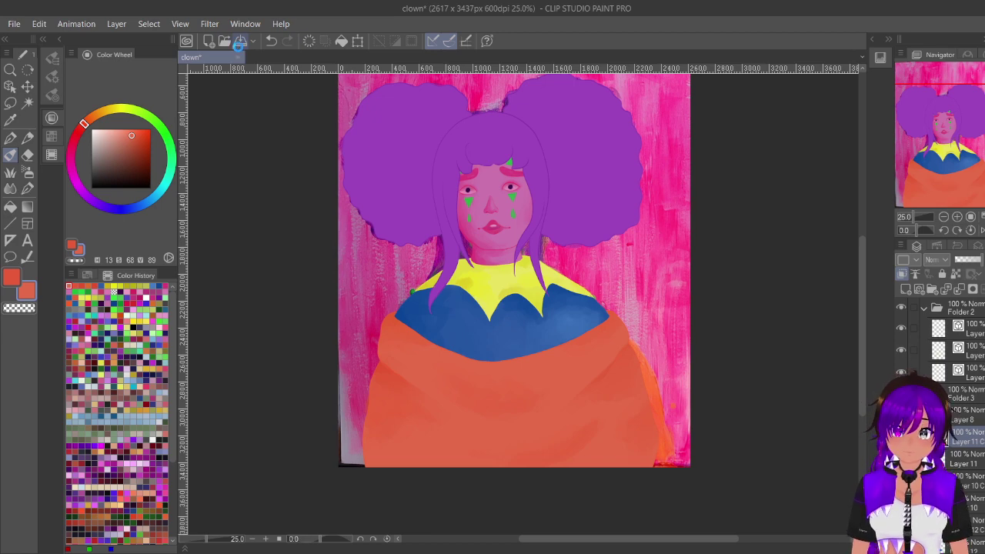
pyautogui.hotkey('ctrl', 's')
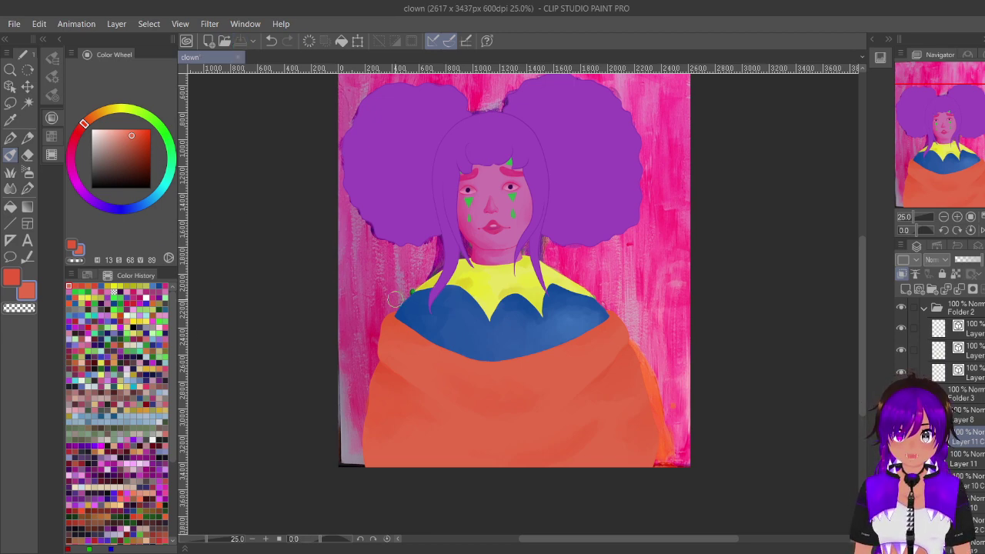
pyautogui.click(958, 218)
pyautogui.click(957, 217)
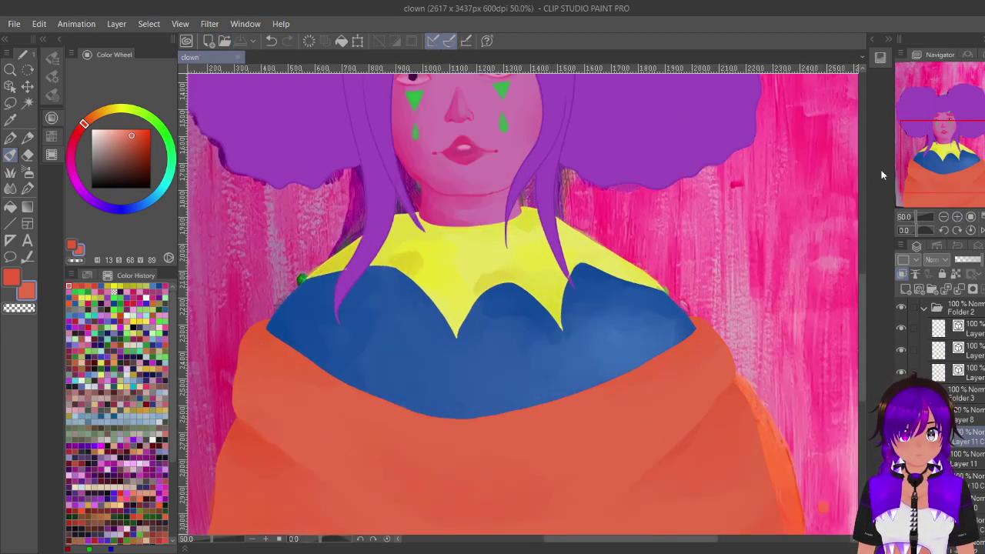
# Step: Mix a lighter, yellower orange and paint soft highlights on the garment's right shoulder fold, lower right side and left shoulder fold
pyautogui.moveTo(945, 141); pyautogui.dragTo(952, 147)
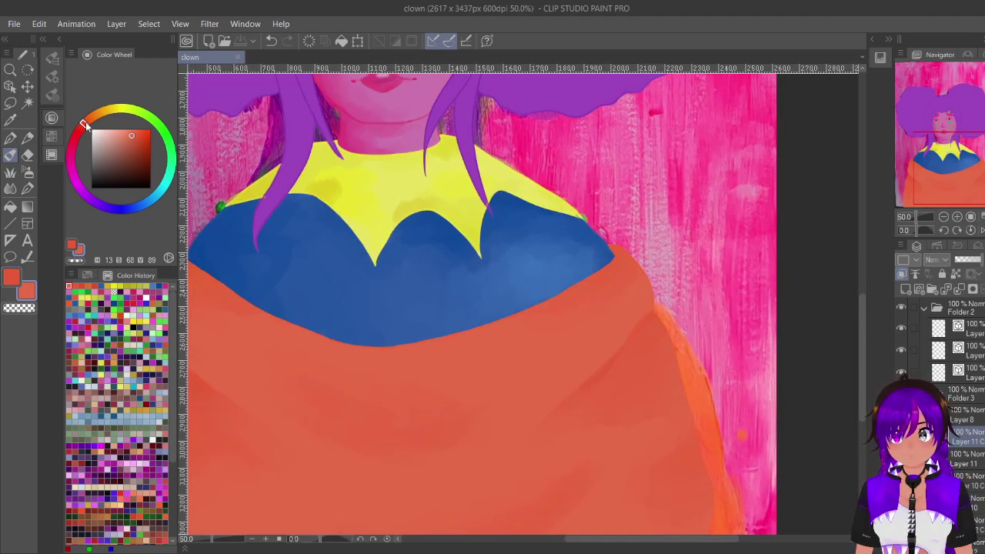
pyautogui.moveTo(84, 126); pyautogui.dragTo(89, 119)
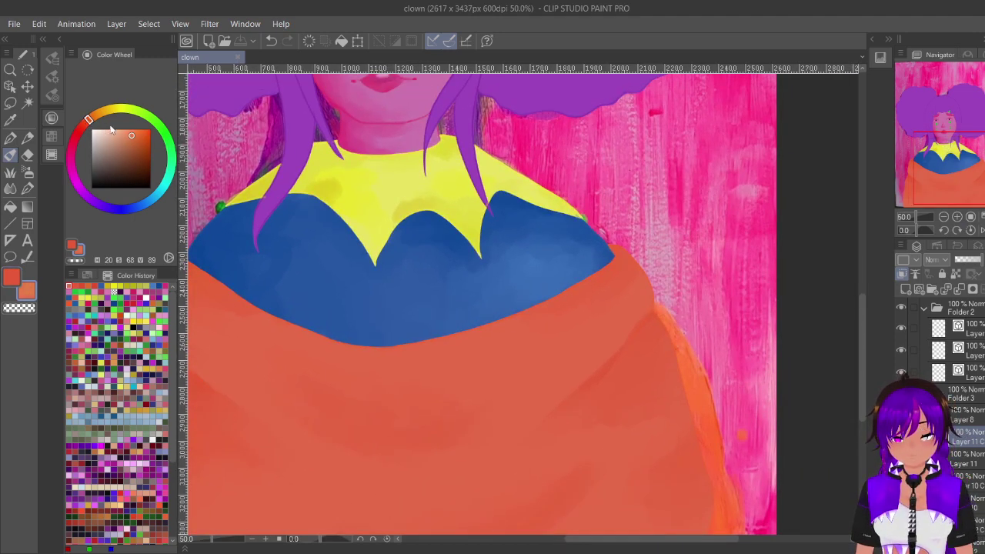
pyautogui.click(59, 39)
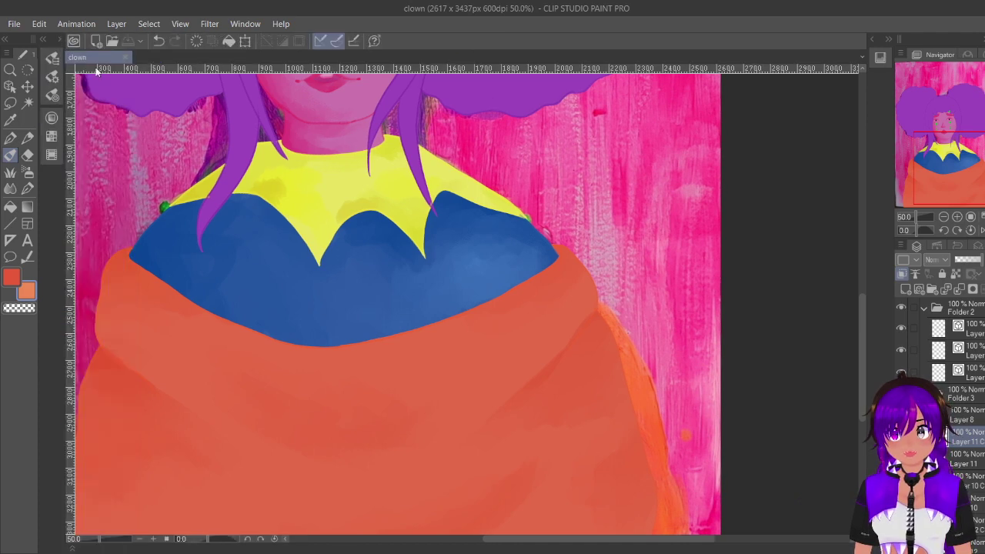
pyautogui.moveTo(578, 288)
pyautogui.mouseDown()
pyautogui.moveTo(581, 307)
pyautogui.moveTo(577, 274)
pyautogui.moveTo(554, 297)
pyautogui.moveTo(528, 375)
pyautogui.moveTo(509, 377)
pyautogui.mouseUp()
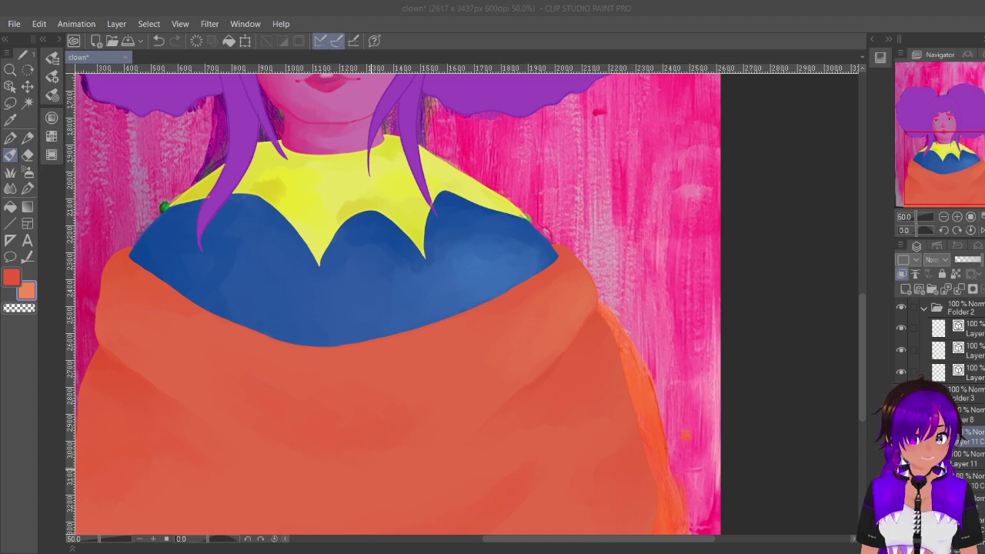
pyautogui.moveTo(508, 386)
pyautogui.mouseDown()
pyautogui.moveTo(553, 255)
pyautogui.moveTo(540, 318)
pyautogui.moveTo(546, 294)
pyautogui.mouseUp()
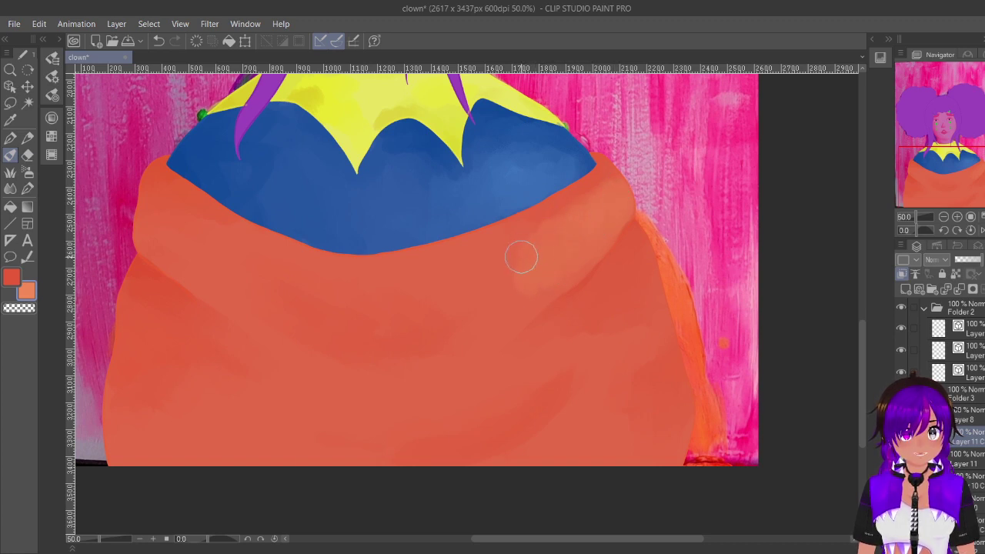
pyautogui.moveTo(652, 353)
pyautogui.mouseDown()
pyautogui.moveTo(658, 339)
pyautogui.moveTo(633, 357)
pyautogui.moveTo(616, 346)
pyautogui.moveTo(592, 359)
pyautogui.mouseUp()
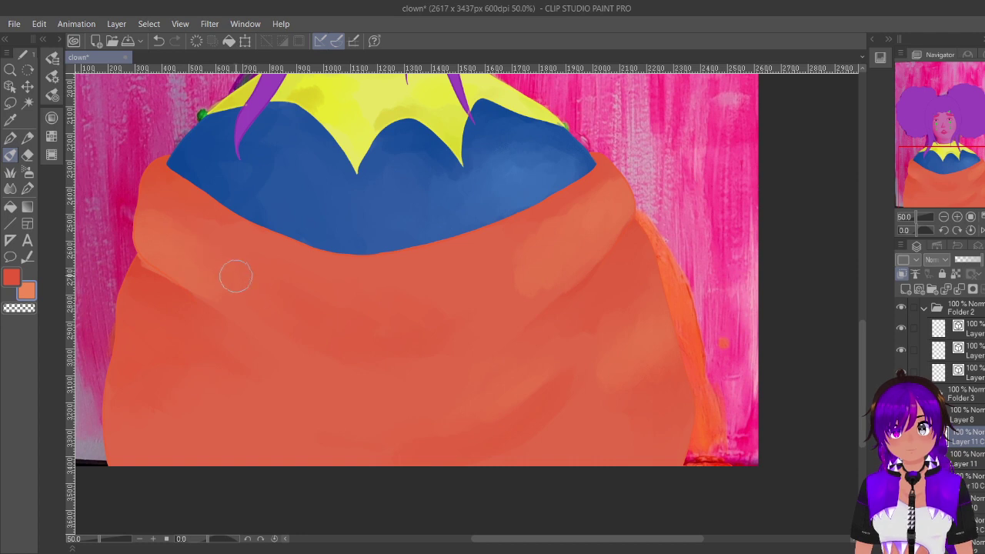
# Step: Undo the last highlight stroke on the left shoulder fold, switch back to the red-orange and save the clown file
pyautogui.hotkey('ctrl', 'z')
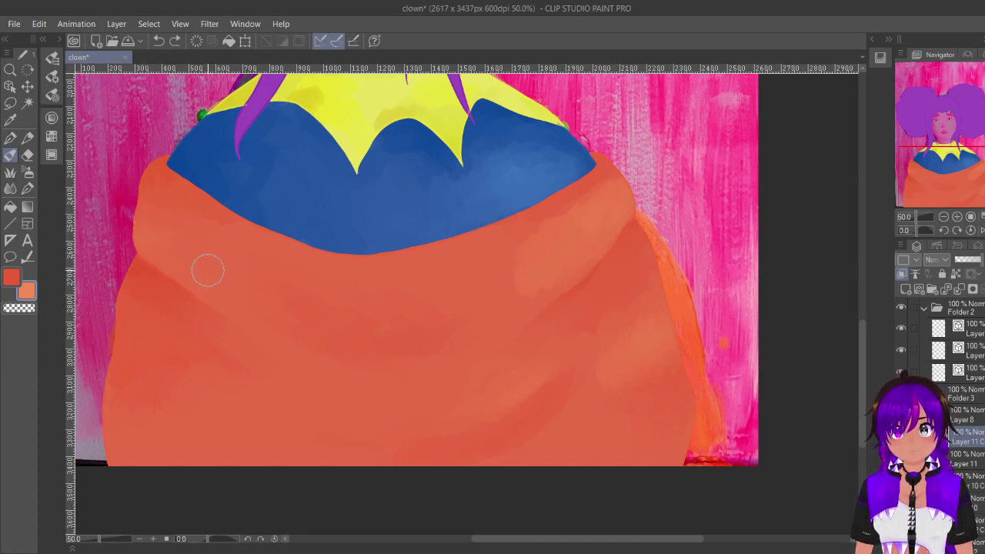
pyautogui.press('x')
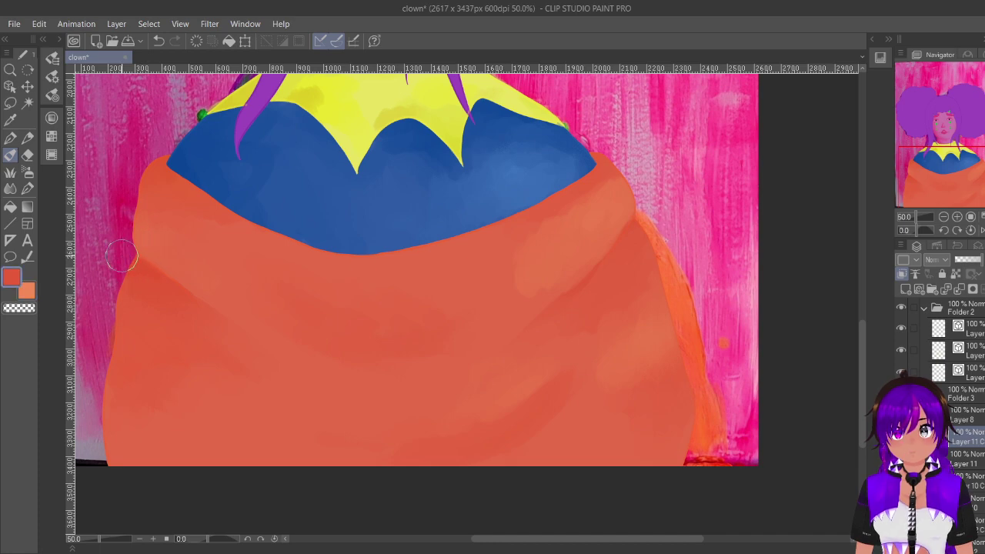
pyautogui.click(129, 41)
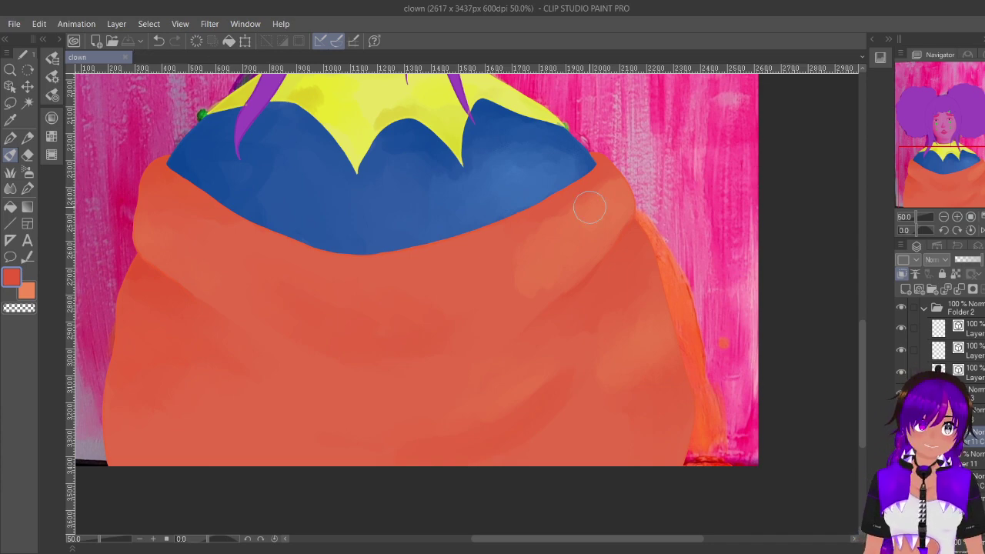
# Step: Sample the face's skin color and mix a warmer light pink with hue 352, saturation 42 and value 90
pyautogui.scroll(-2, 589, 208)
pyautogui.moveTo(976, 184); pyautogui.dragTo(968, 132)
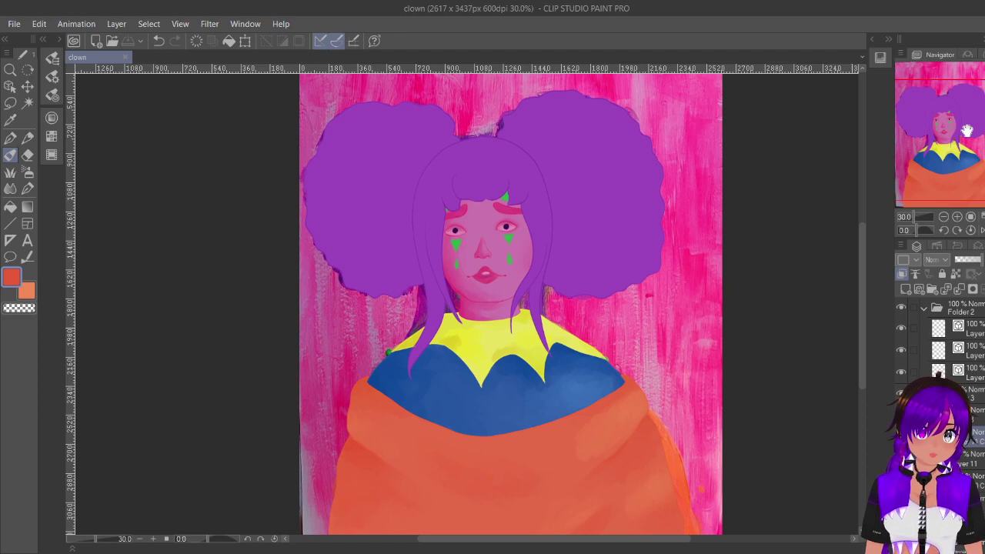
pyautogui.scroll(2, 501, 233)
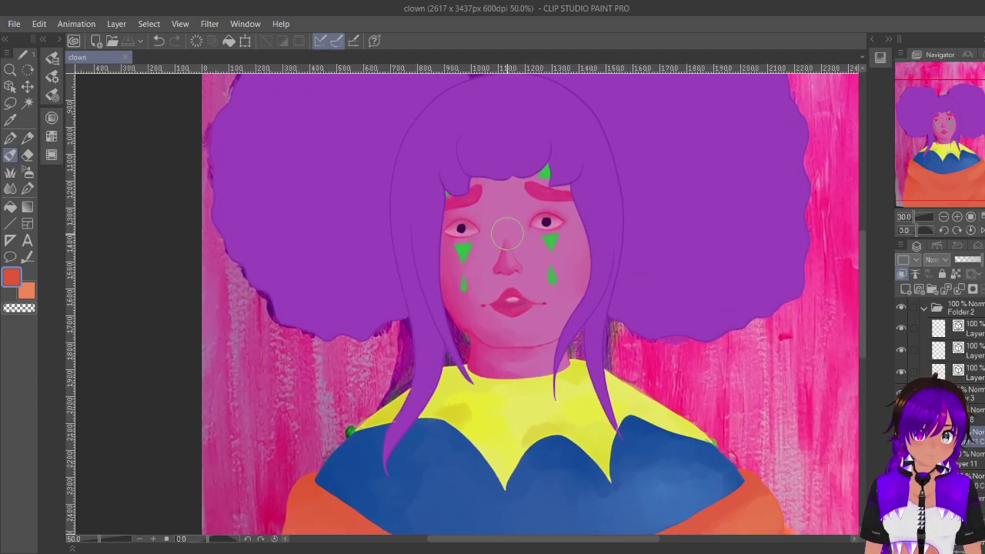
pyautogui.scroll(3, 507, 233)
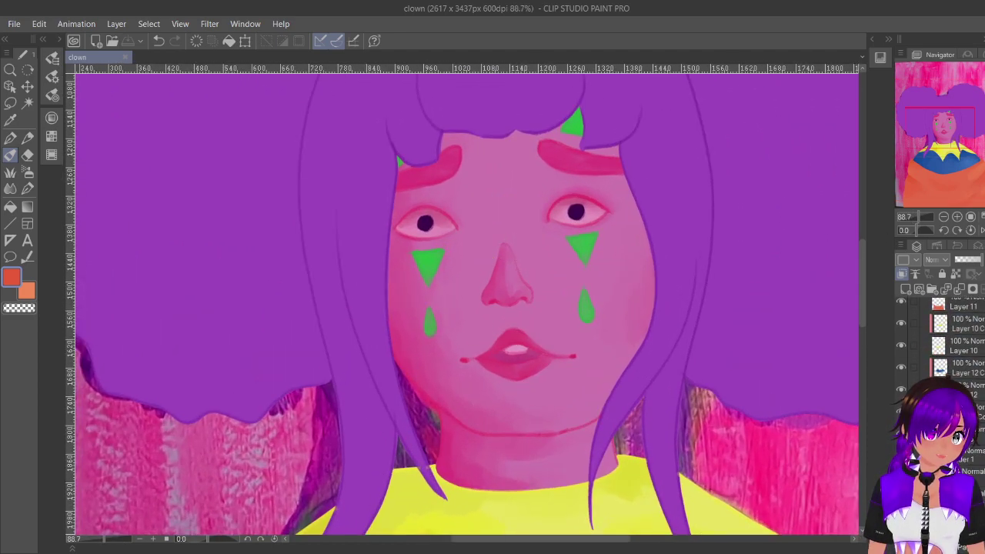
pyautogui.keyDown('alt'); pyautogui.click(505, 176); pyautogui.keyUp('alt')
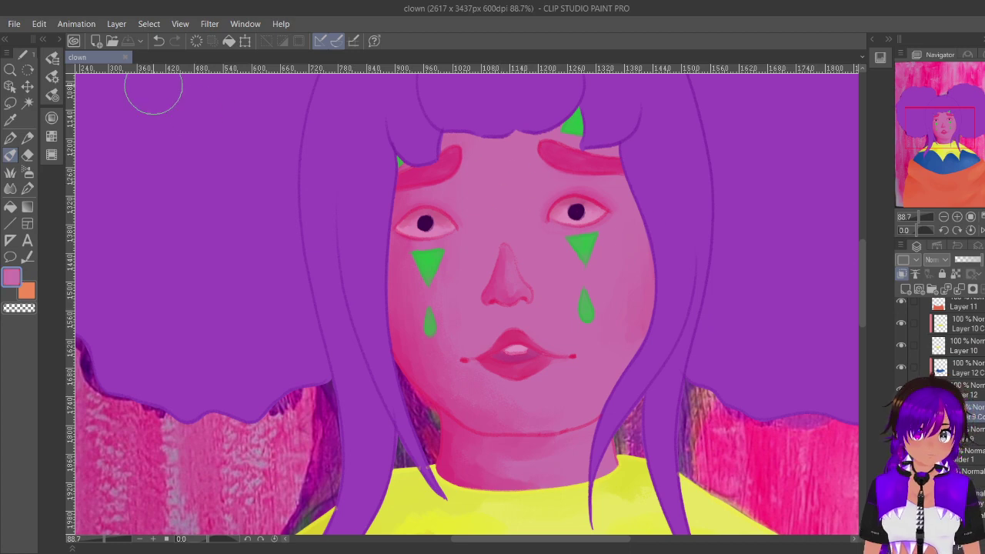
pyautogui.click(53, 121)
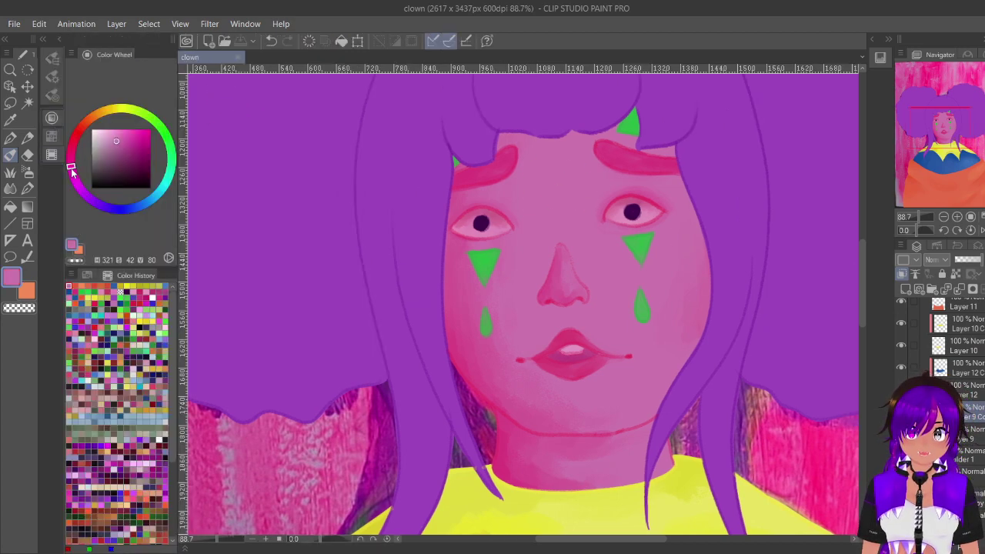
pyautogui.moveTo(72, 171); pyautogui.dragTo(72, 143)
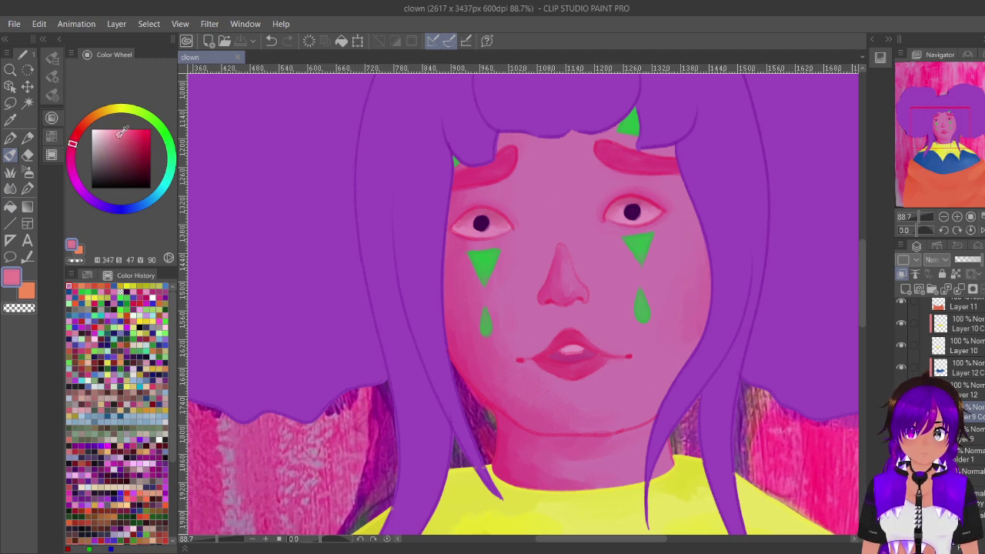
pyautogui.keyDown('alt'); pyautogui.click(508, 166); pyautogui.keyUp('alt')
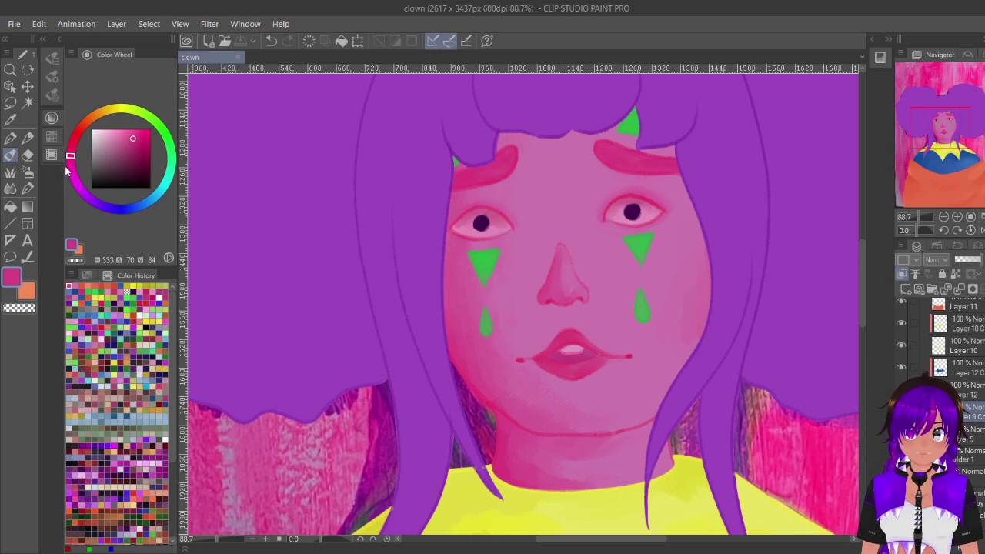
pyautogui.moveTo(120, 134); pyautogui.dragTo(120, 131)
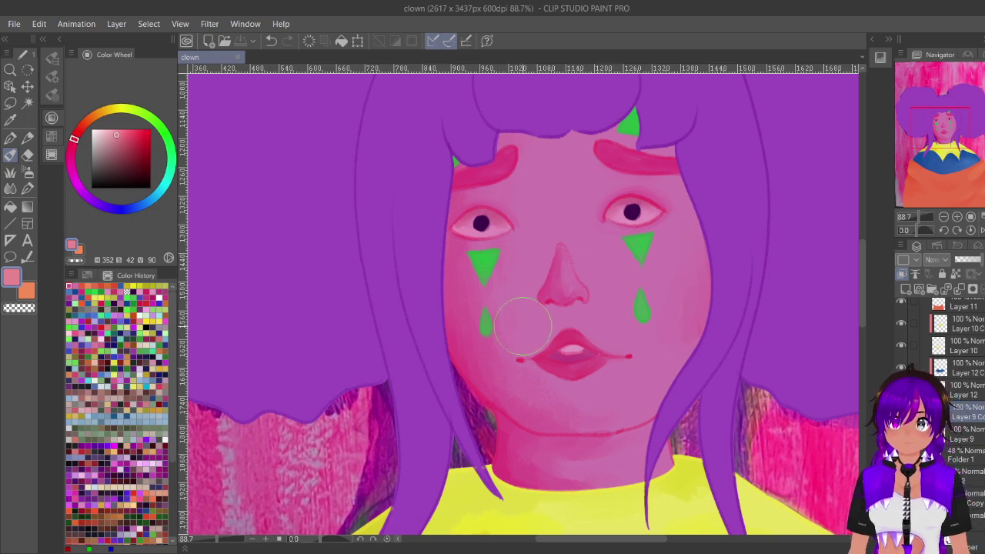
# Step: Set the Gouache brush size to 50 and paint warm pink highlights on the forehead, nose bridge and beneath the right eye
pyautogui.click(51, 57)
pyautogui.click(158, 436)
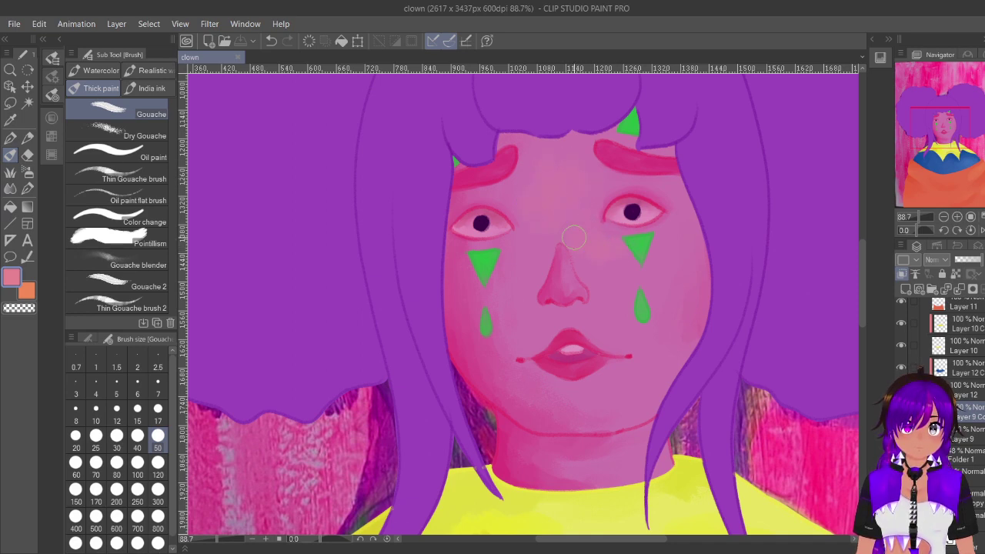
pyautogui.moveTo(620, 256)
pyautogui.mouseDown()
pyautogui.moveTo(563, 231)
pyautogui.moveTo(571, 233)
pyautogui.mouseUp()
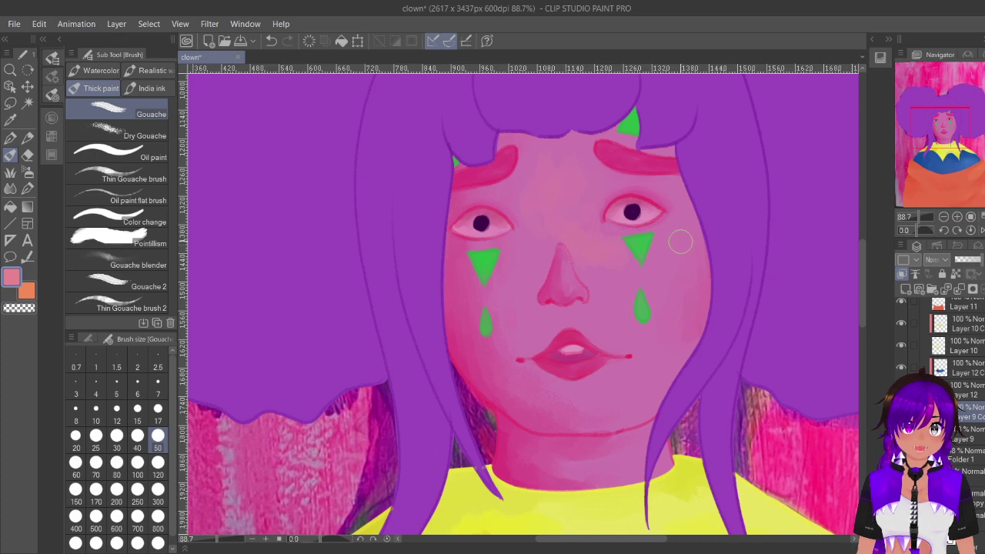
# Step: Blend the warm skin tones around the nose bridge and cheek with the Gouache brush, sample the neck-area color, and undo the last change
pyautogui.moveTo(682, 241)
pyautogui.mouseDown()
pyautogui.moveTo(688, 216)
pyautogui.moveTo(668, 235)
pyautogui.mouseUp()
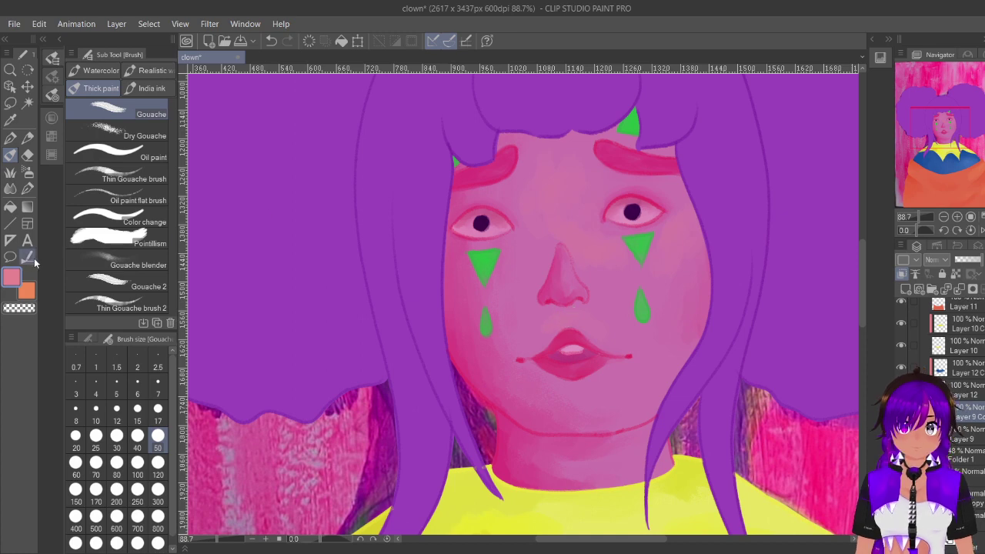
pyautogui.keyDown('alt'); pyautogui.click(629, 461); pyautogui.keyUp('alt')
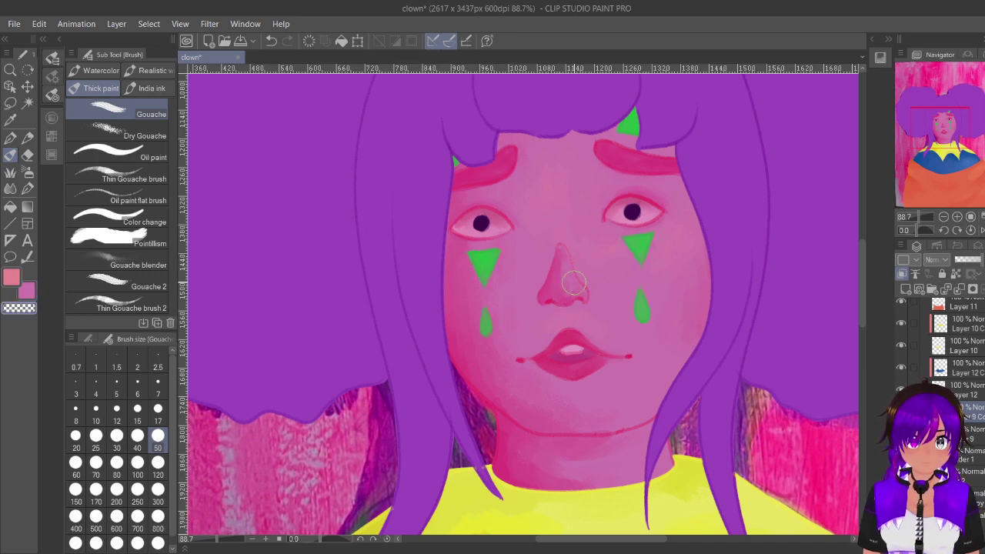
pyautogui.hotkey('ctrl', 'z')
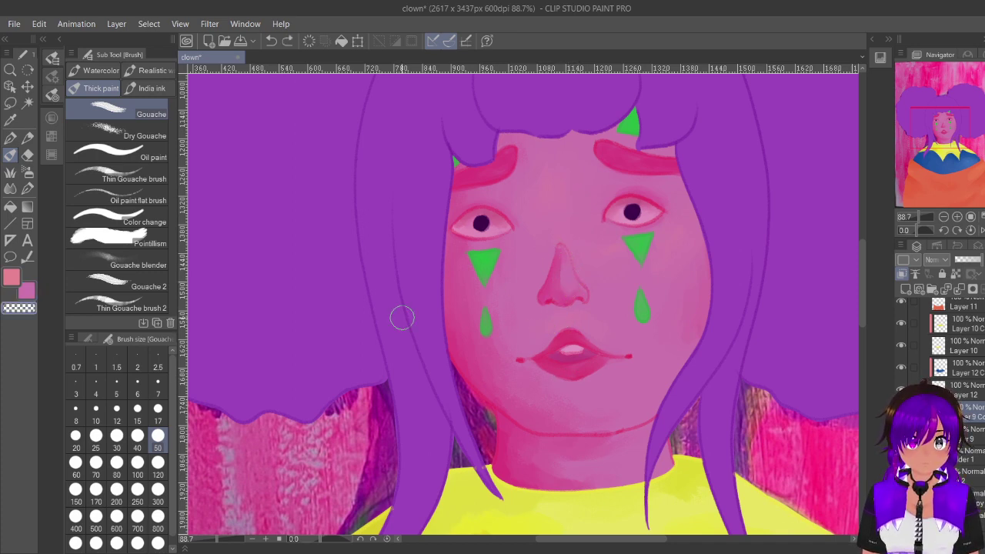
# Step: Paint a warm salmon-pink highlight on the side of the nose with the Gouache brush at size 17
pyautogui.click(158, 384)
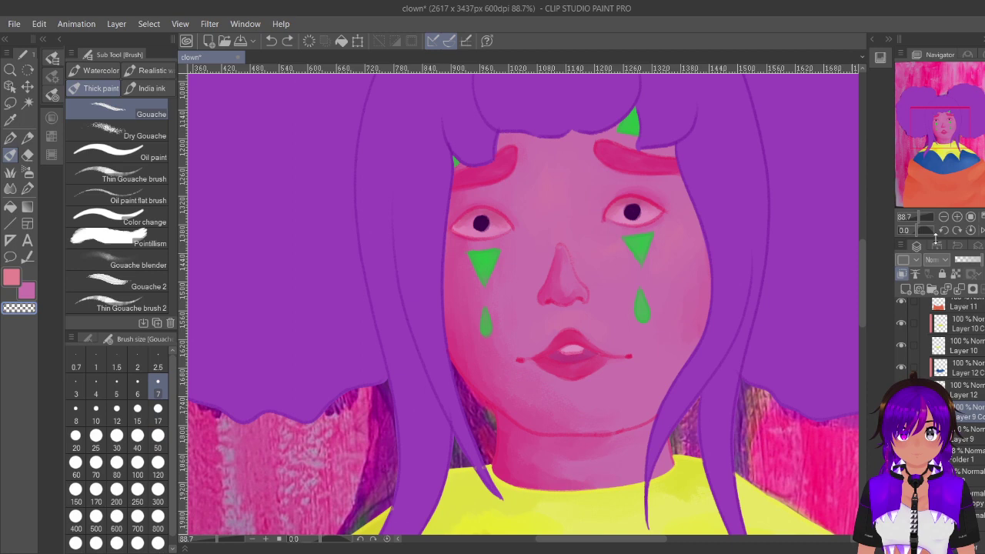
pyautogui.click(971, 217)
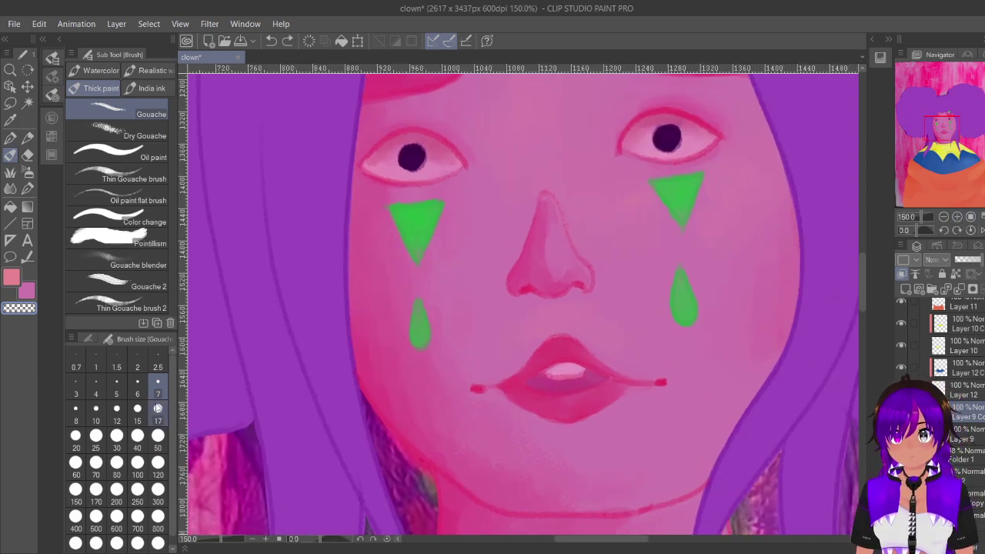
pyautogui.click(158, 408)
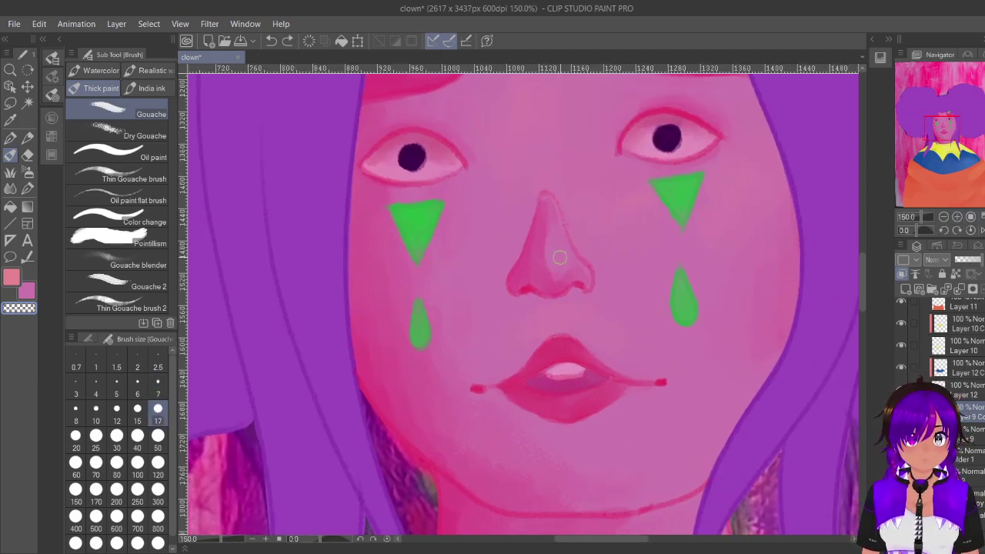
pyautogui.moveTo(562, 258); pyautogui.dragTo(558, 261)
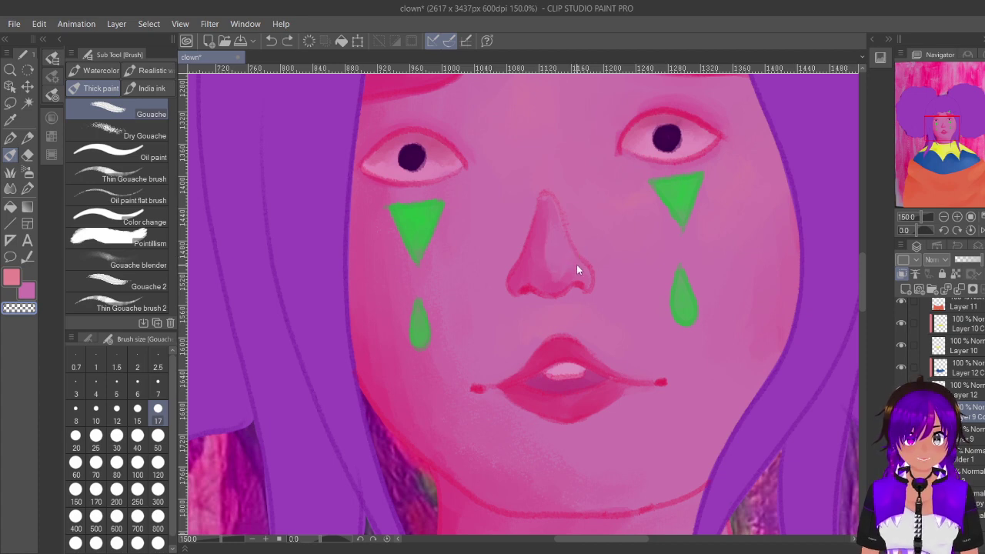
pyautogui.press('c')
pyautogui.moveTo(562, 255)
pyautogui.mouseDown()
pyautogui.moveTo(552, 254)
pyautogui.moveTo(554, 268)
pyautogui.mouseUp()
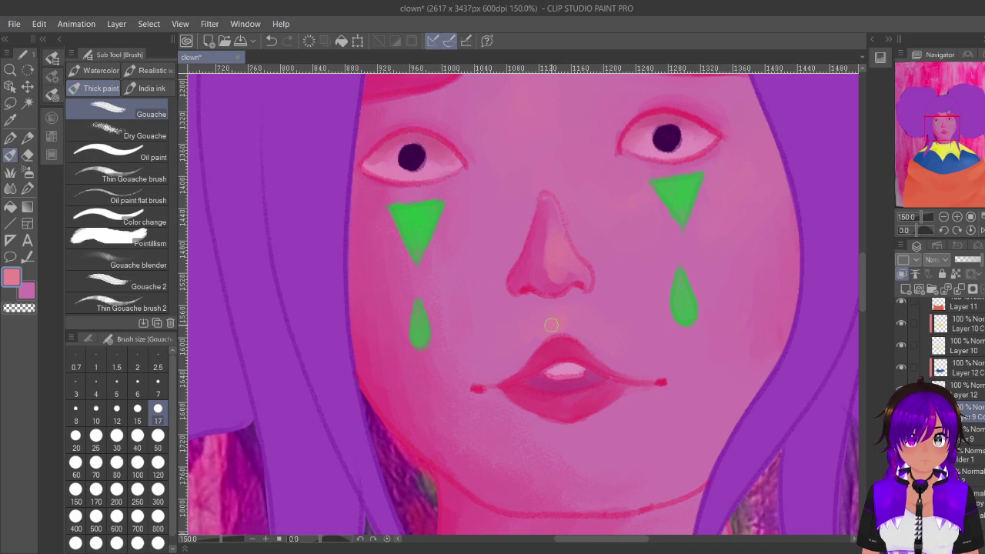
# Step: Smooth the skin shading around the chin and lower face with the Gouache brush at size 50
pyautogui.press('x')
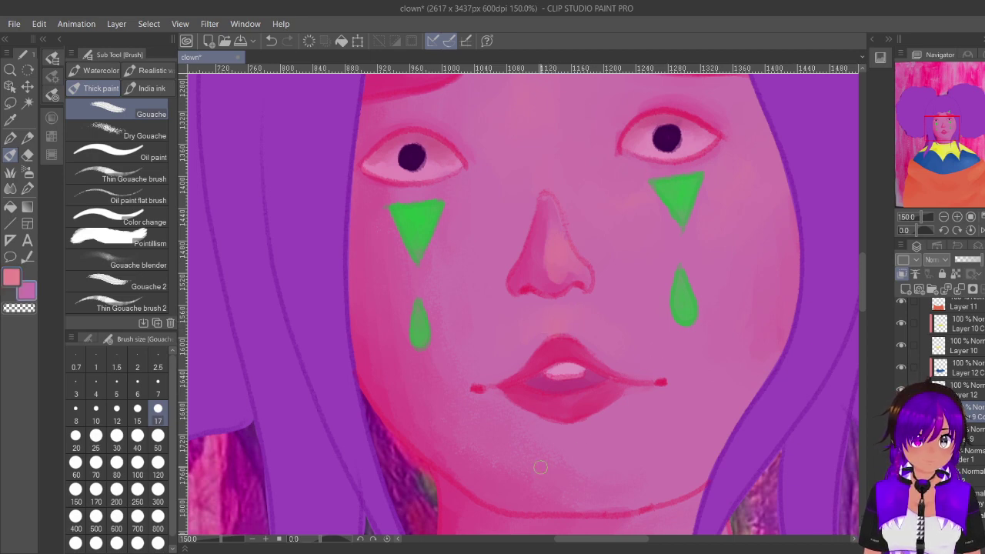
pyautogui.click(158, 501)
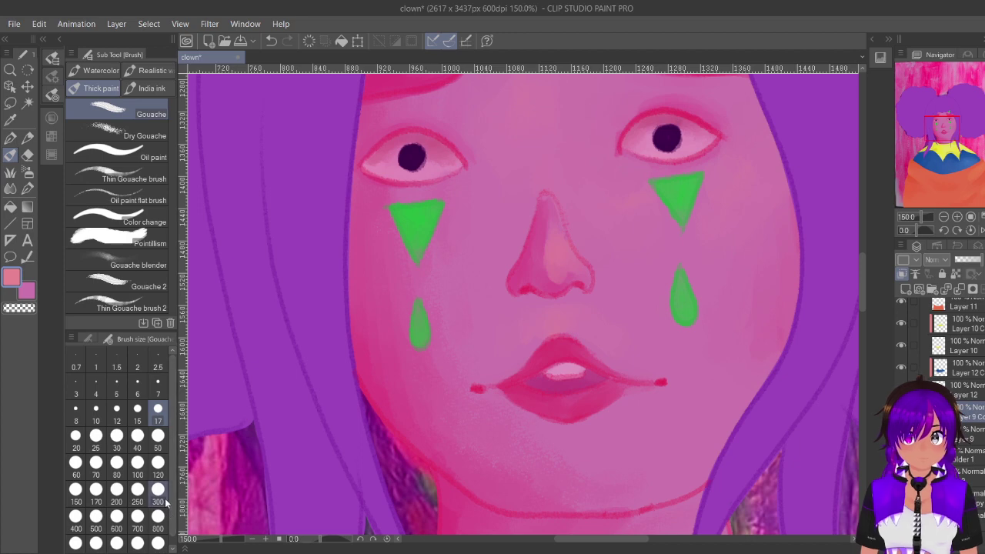
pyautogui.click(158, 448)
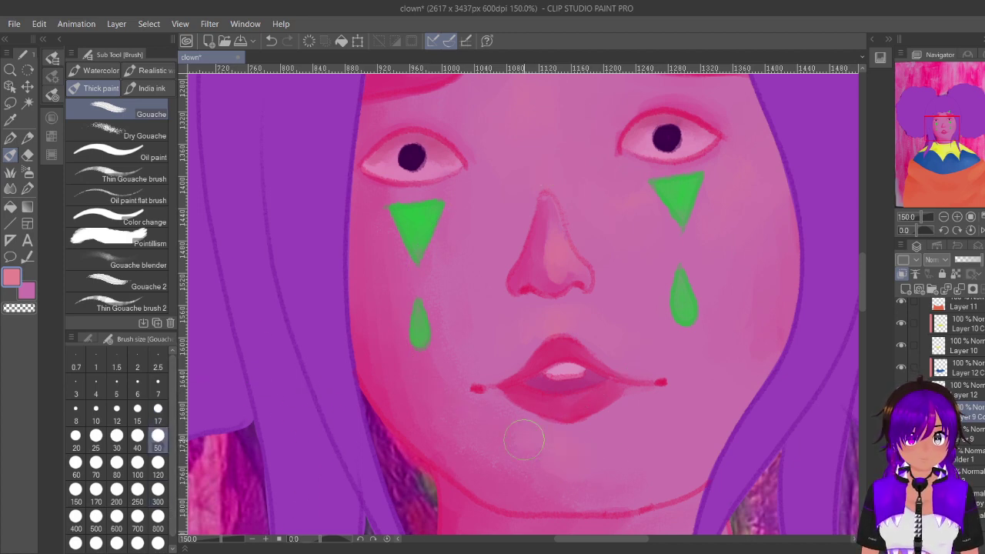
pyautogui.press('x')
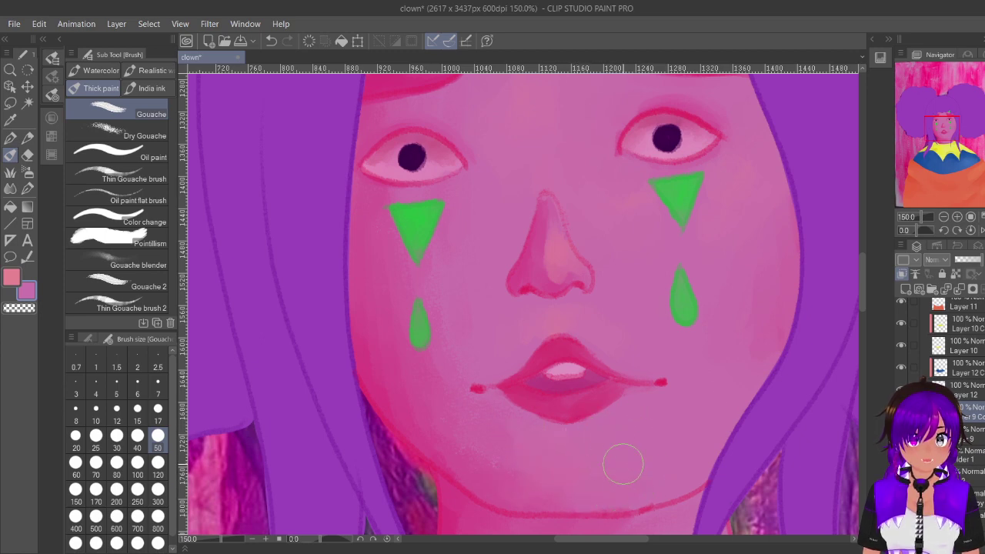
# Step: Check the painted face from a distance and save the clown illustration
pyautogui.click(944, 218)
pyautogui.click(955, 220)
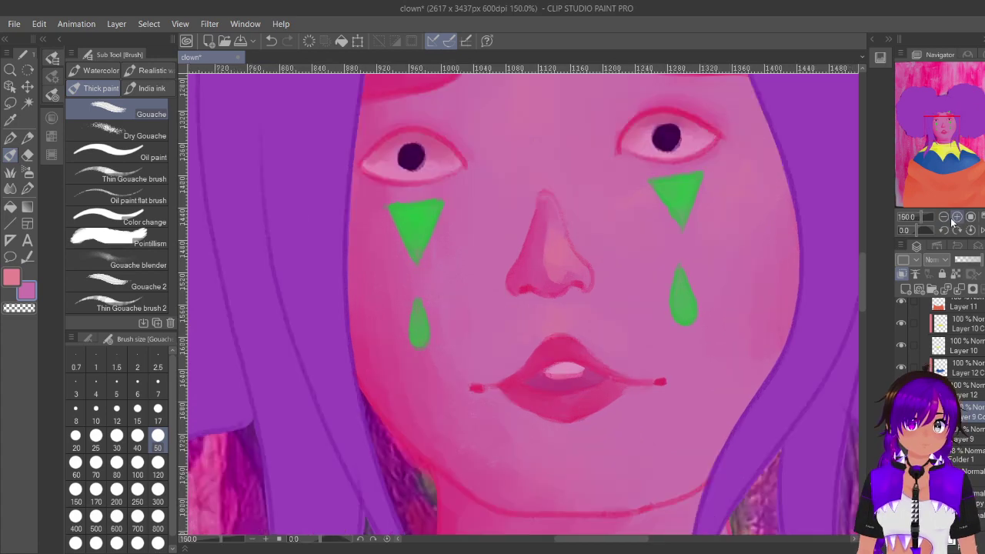
pyautogui.click(945, 217)
pyautogui.click(945, 218)
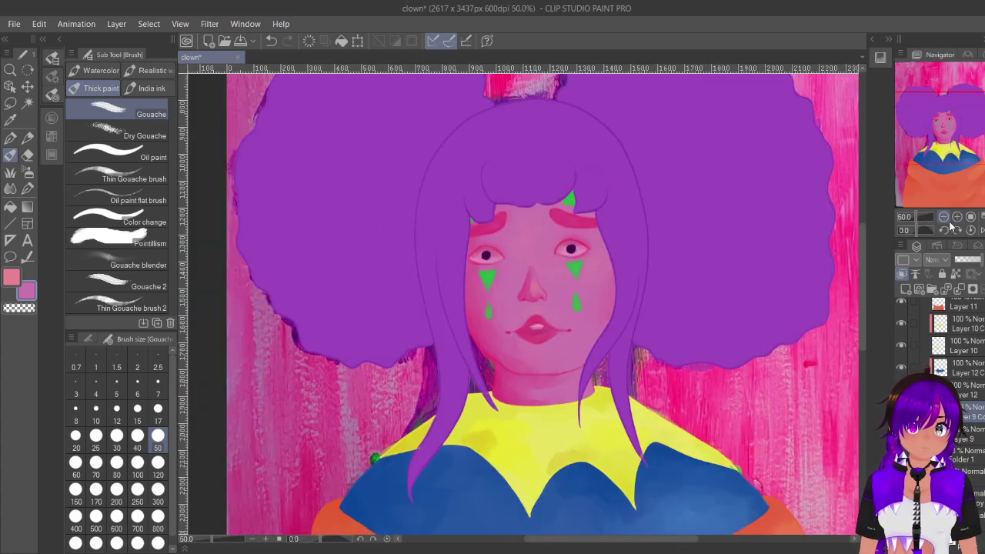
pyautogui.hotkey('ctrl', 's')
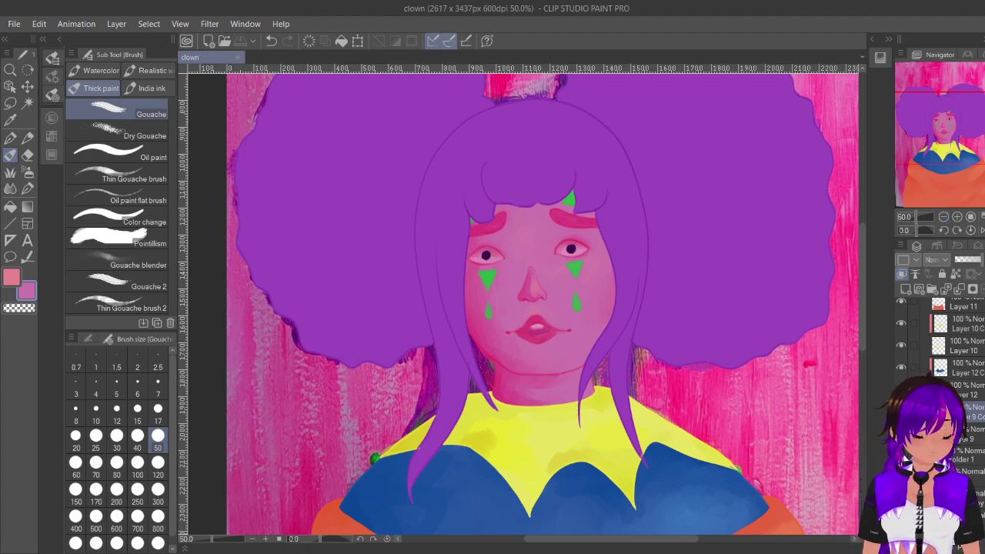
# Step: Open punk.png and collapse the sub tool and brush size palettes to enlarge the canvas area
pyautogui.scroll(2, 947, 323)
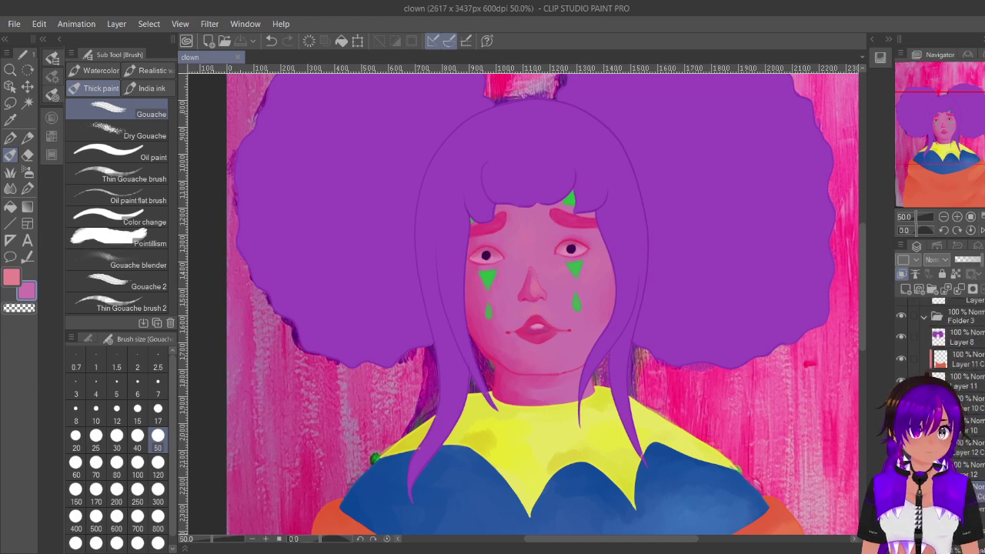
pyautogui.click(225, 42)
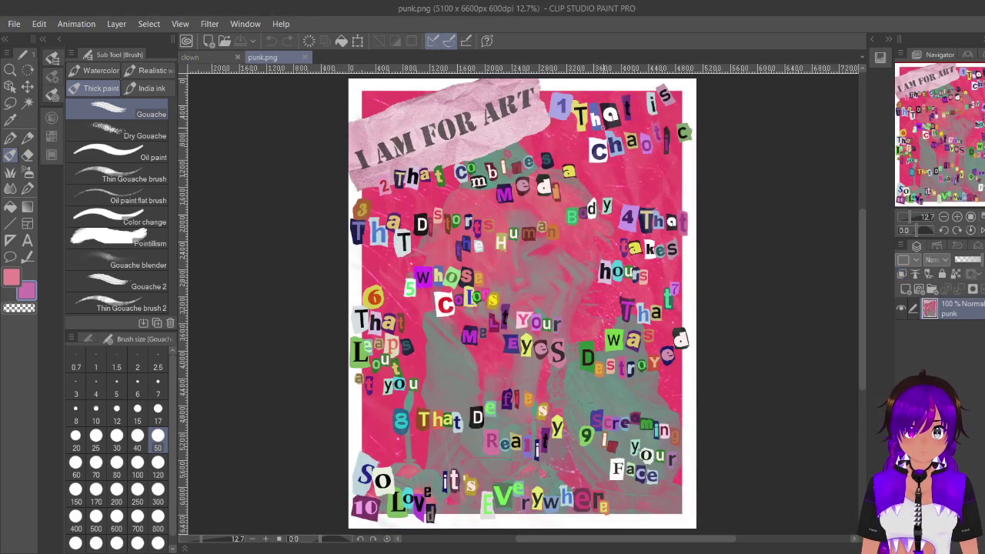
pyautogui.moveTo(928, 112); pyautogui.dragTo(926, 113)
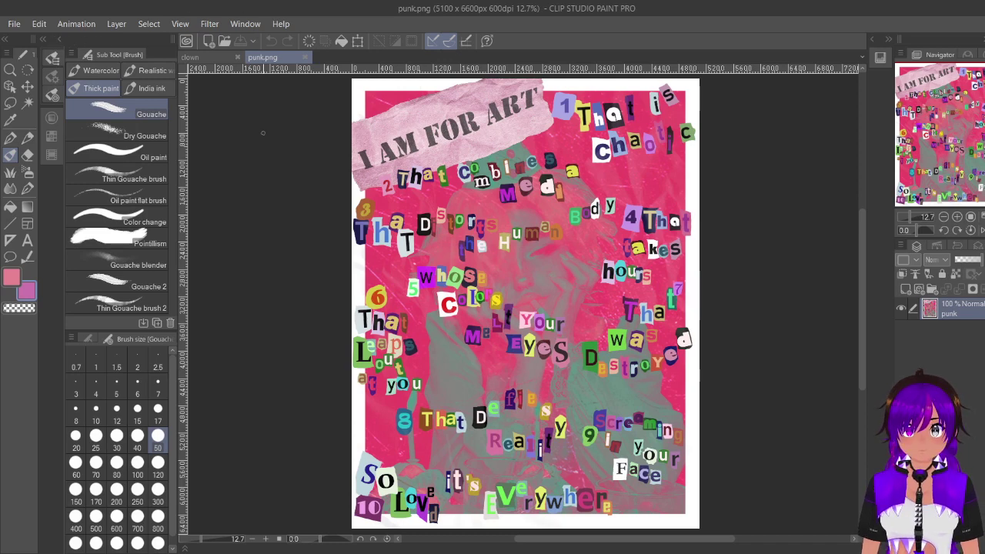
pyautogui.click(59, 40)
pyautogui.click(112, 40)
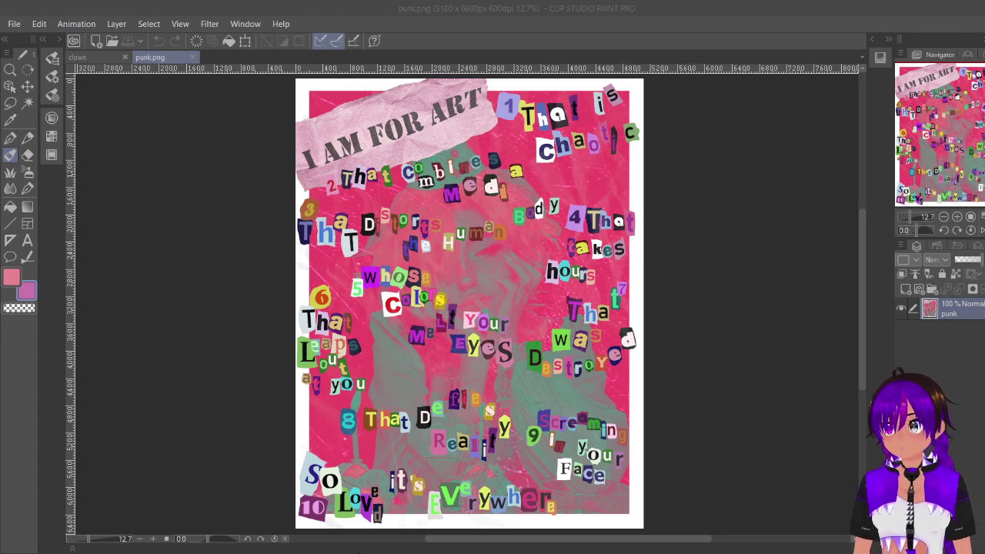
# Step: Open Illustration.png and arrange it side by side with punk.png
pyautogui.click(341, 549)
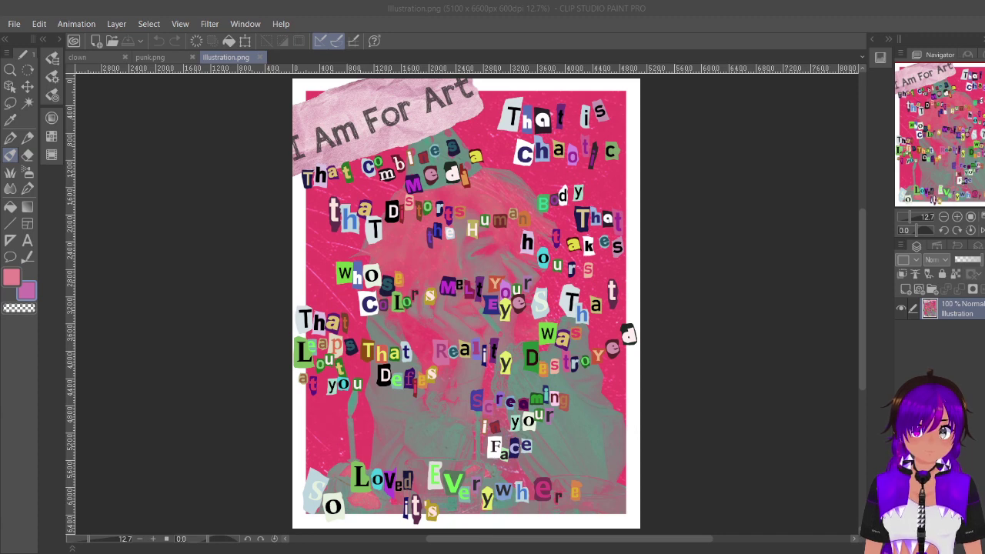
pyautogui.click(449, 521)
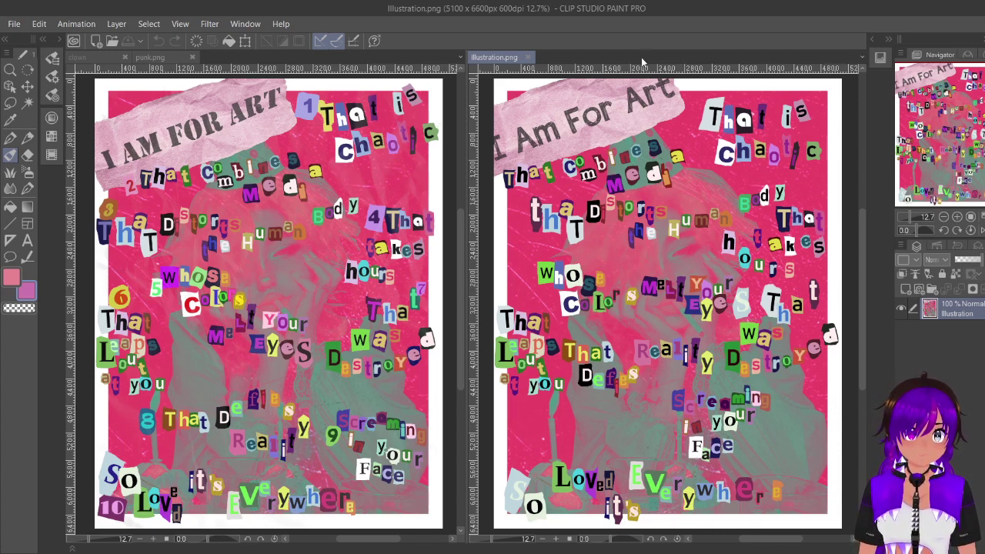
# Step: Examine the cut-out lettering in punk.png up close and compare the whole poster with Illustration.png
pyautogui.click(27, 154)
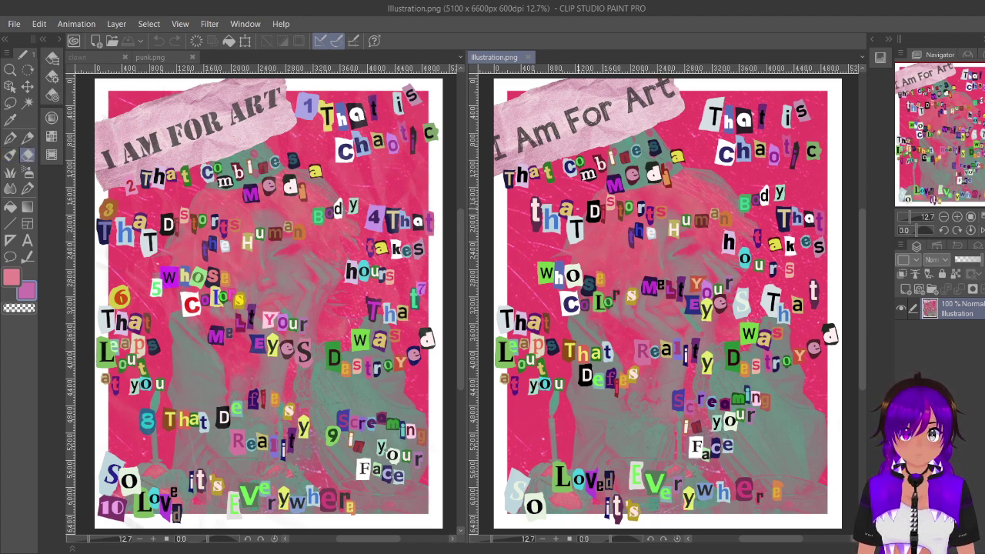
pyautogui.click(10, 207)
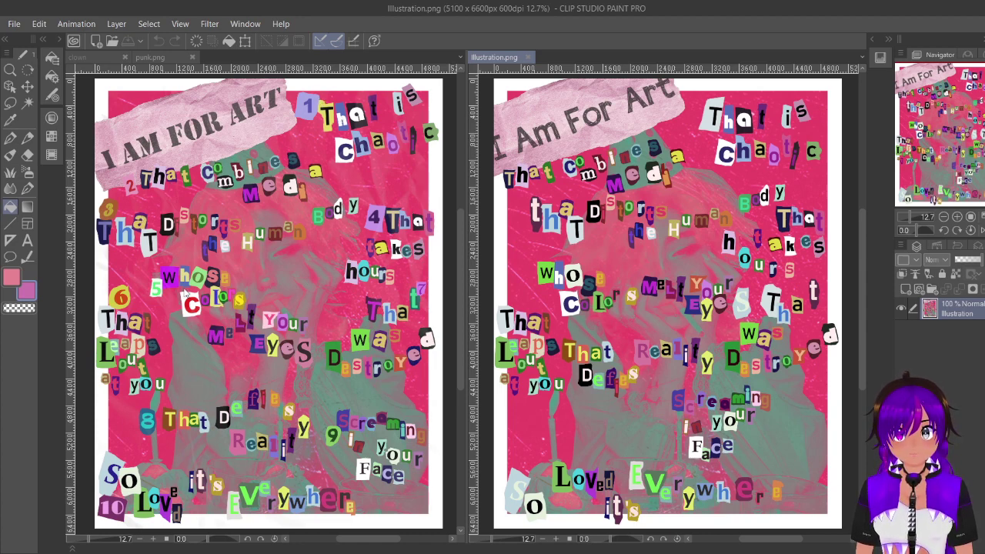
pyautogui.click(423, 290)
pyautogui.scroll(5, 426, 299)
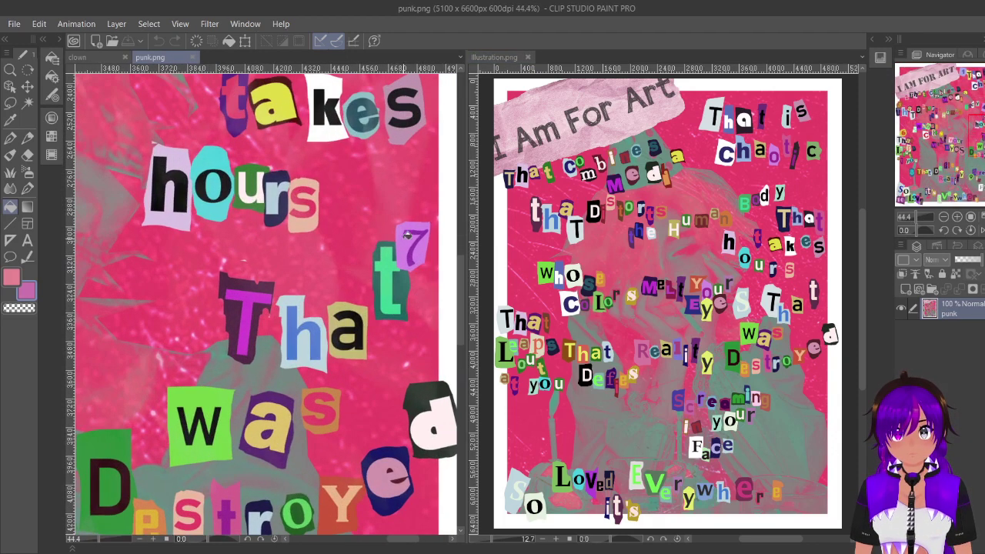
pyautogui.scroll(-6, 415, 242)
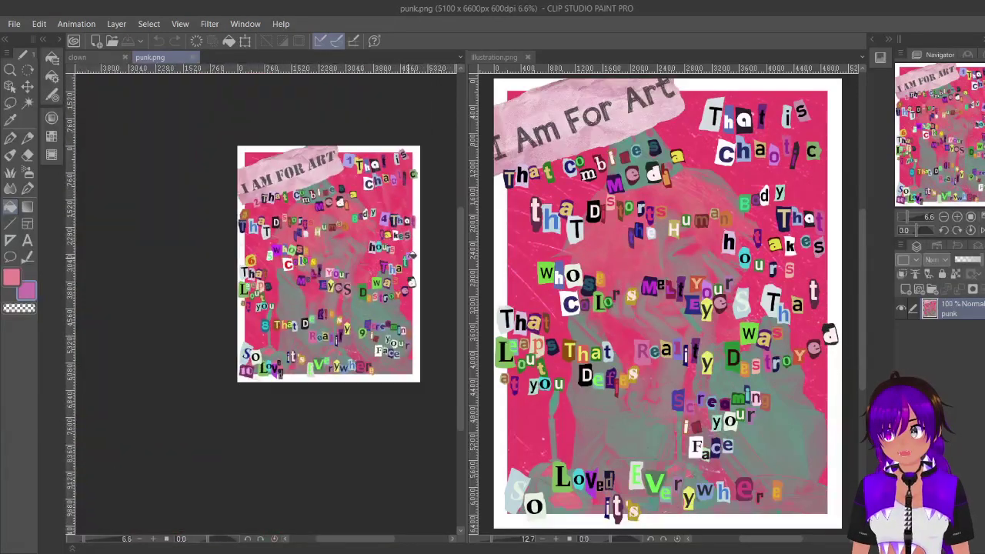
pyautogui.scroll(3, 285, 283)
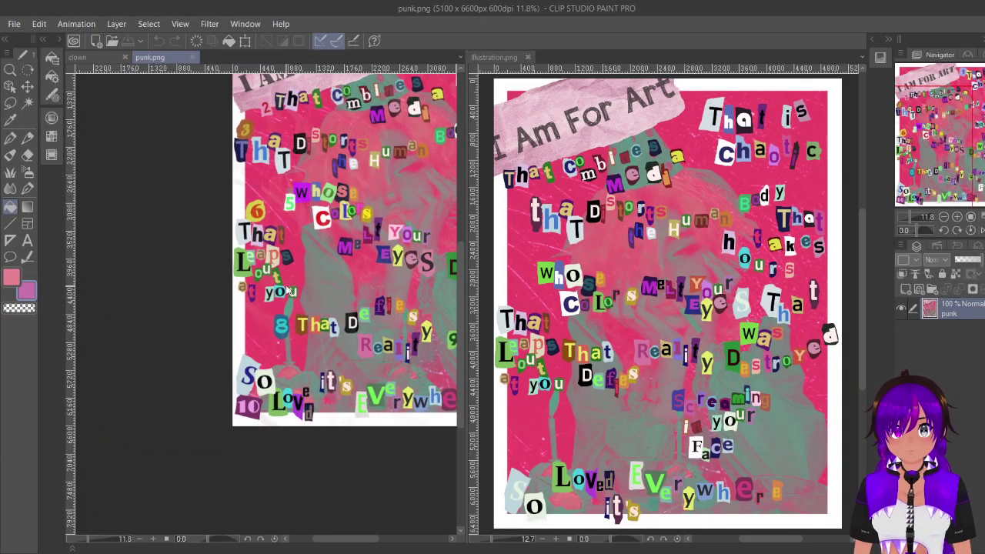
pyautogui.hotkey('ctrl', '0')
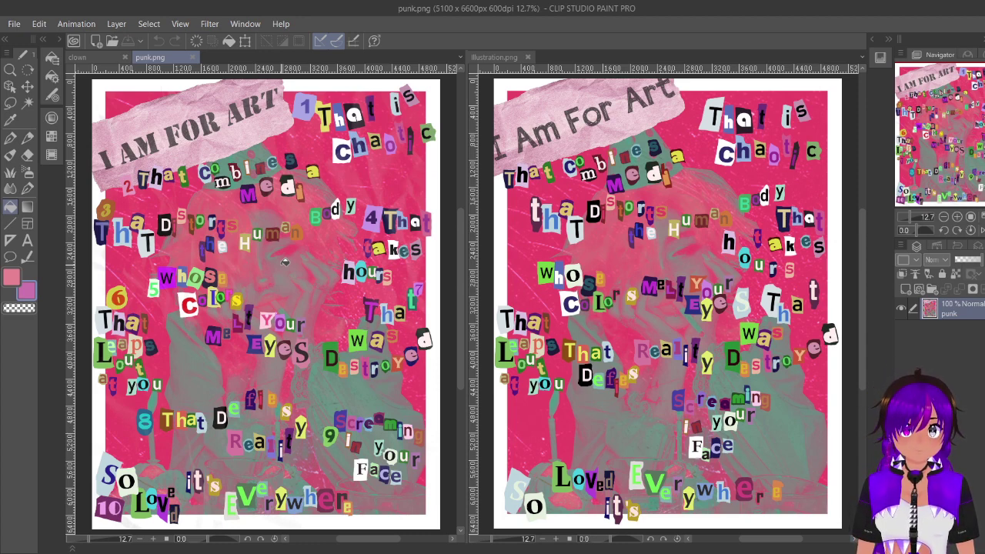
# Step: Close punk.png and Illustration.png so only the clown illustration stays open
pyautogui.click(196, 58)
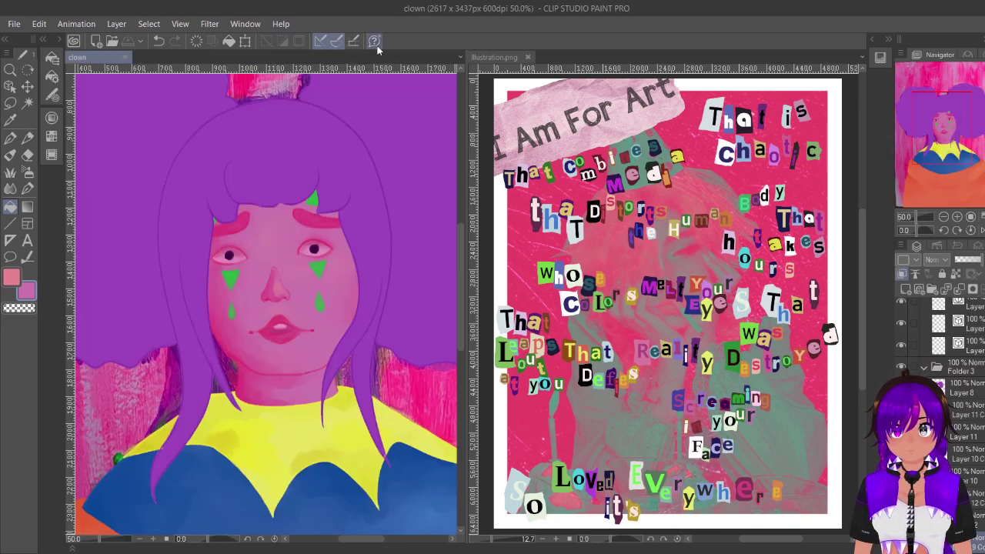
pyautogui.click(528, 57)
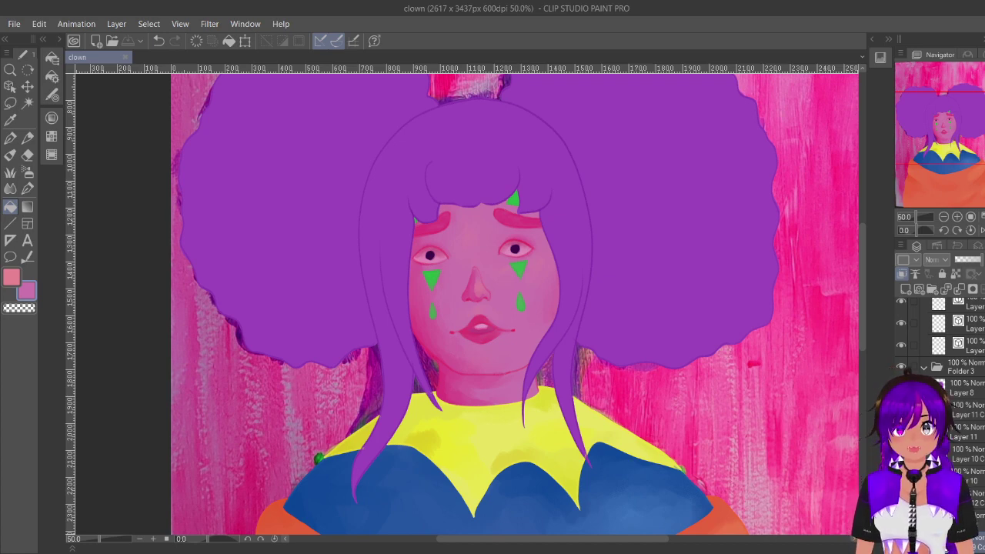
# Step: Duplicate the purple hair layer, Layer 8, in Folder 3
pyautogui.click(975, 398)
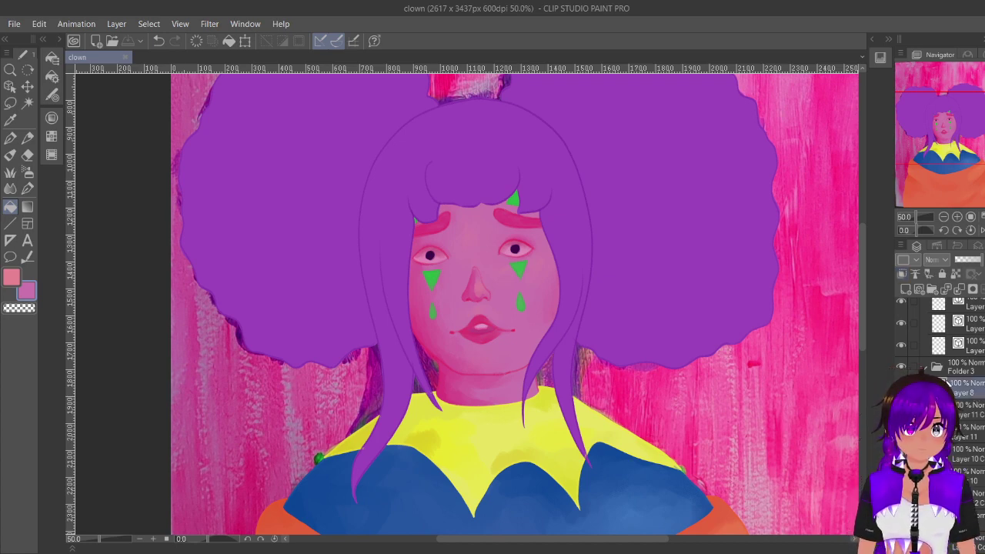
pyautogui.click(953, 174)
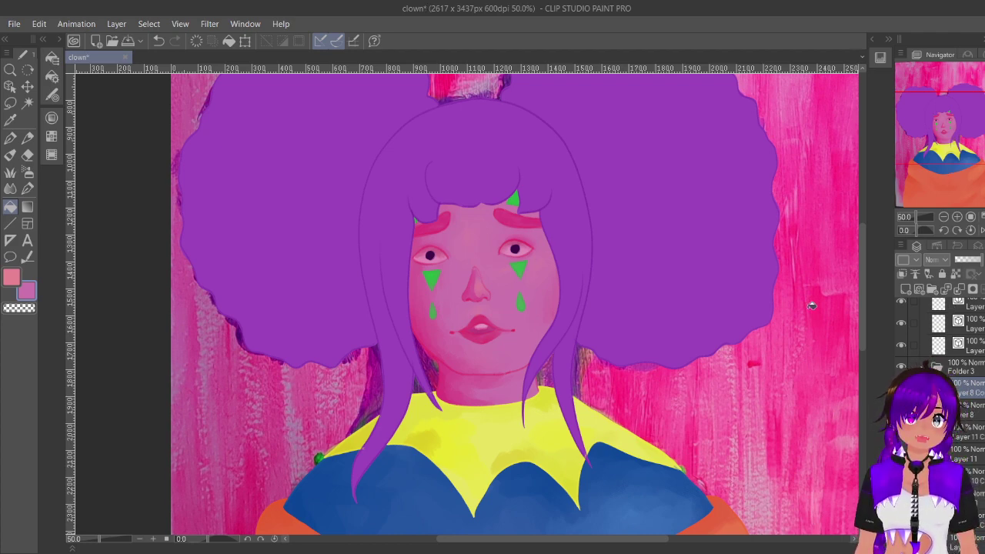
# Step: Collapse Folder 3 and toggle the visibility of Folder 3 and Folder 2 to compare the repaint with the original painting
pyautogui.click(943, 217)
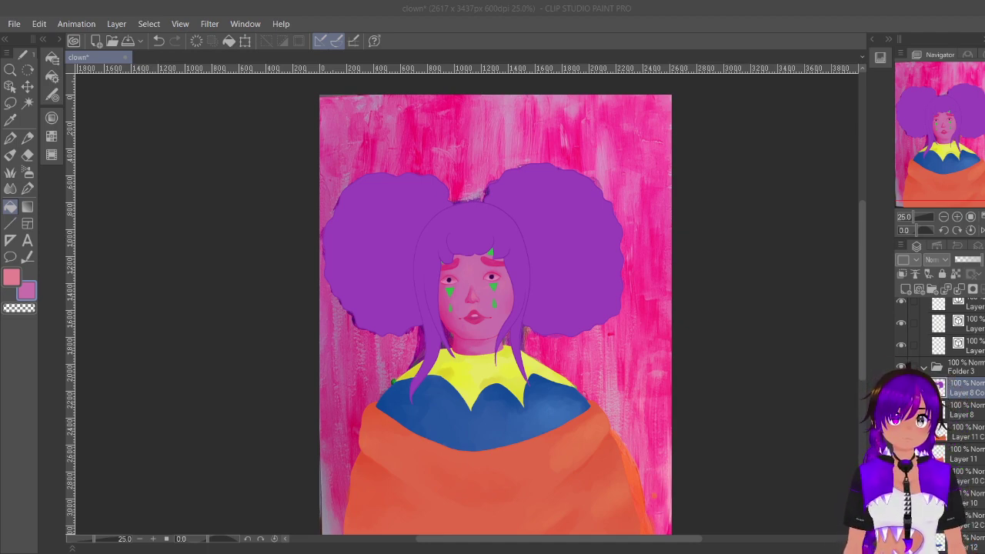
pyautogui.click(924, 368)
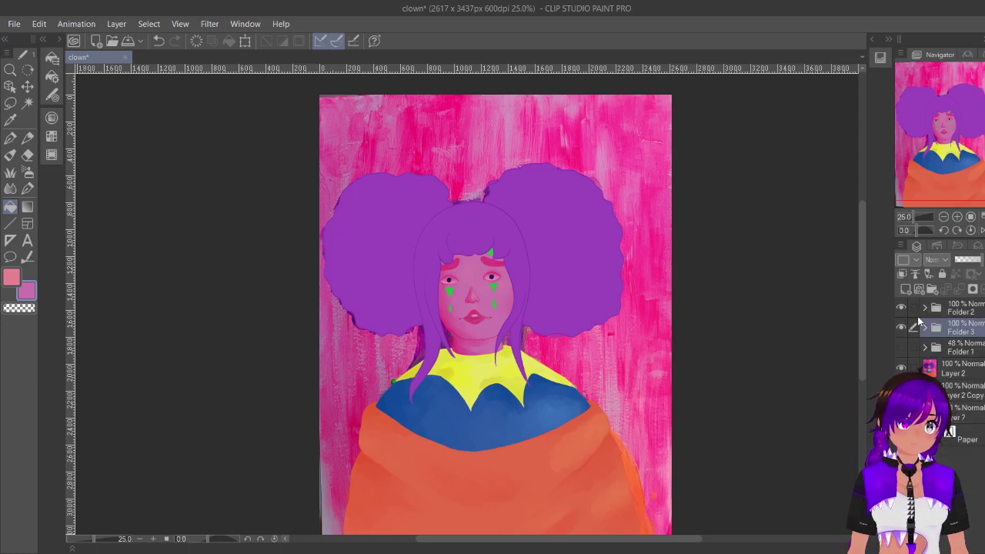
pyautogui.click(901, 327)
pyautogui.click(902, 307)
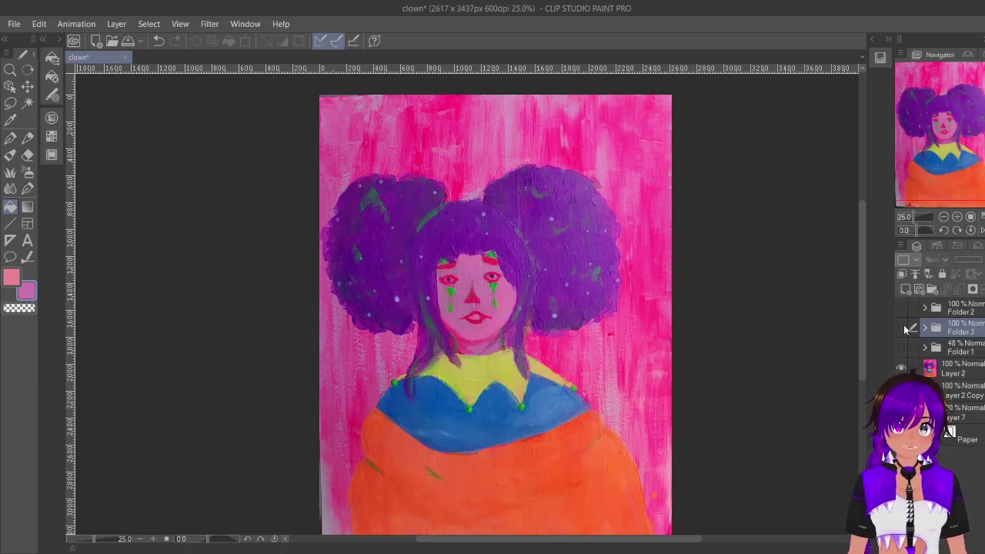
pyautogui.click(902, 327)
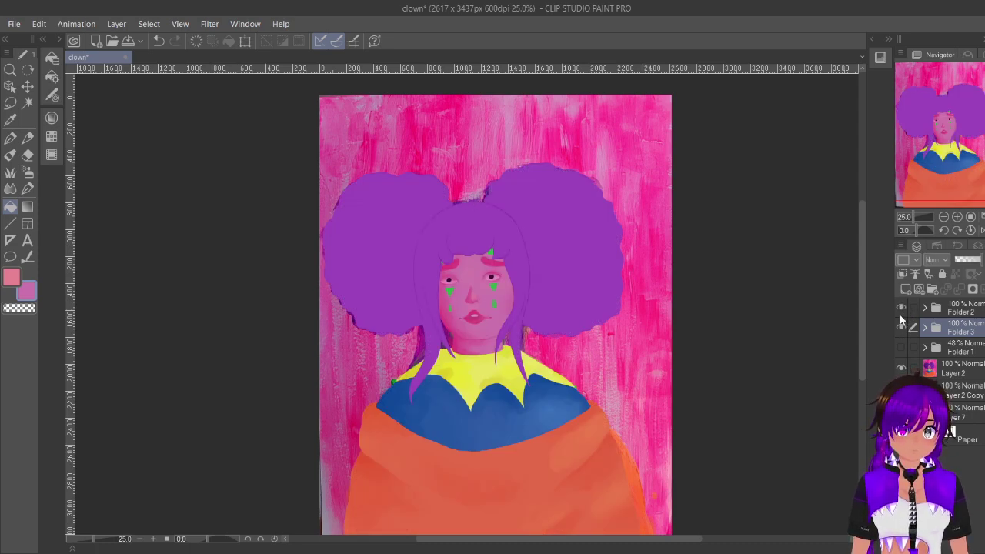
# Step: Hide and show Folder 3 to check the repainted clown against the original painting
pyautogui.click(902, 316)
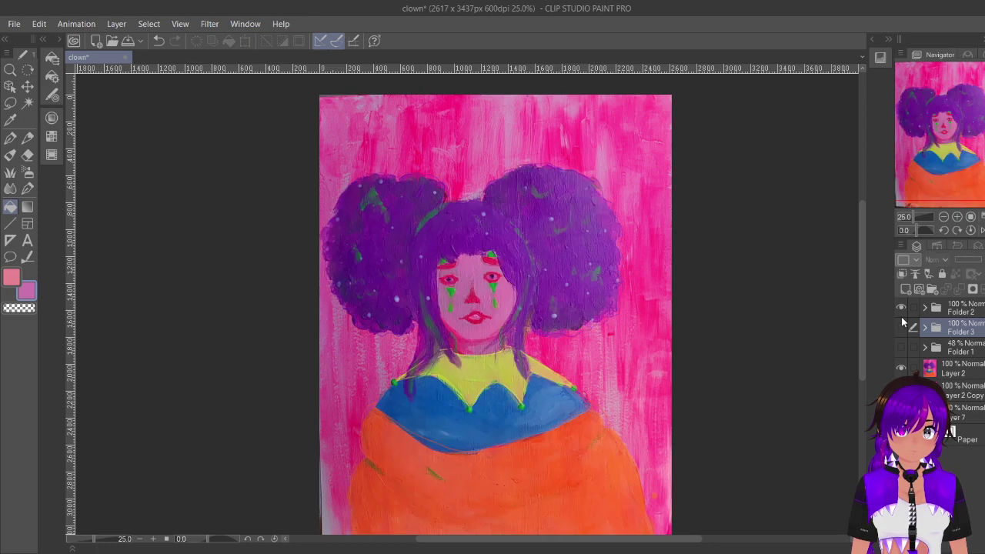
pyautogui.click(901, 326)
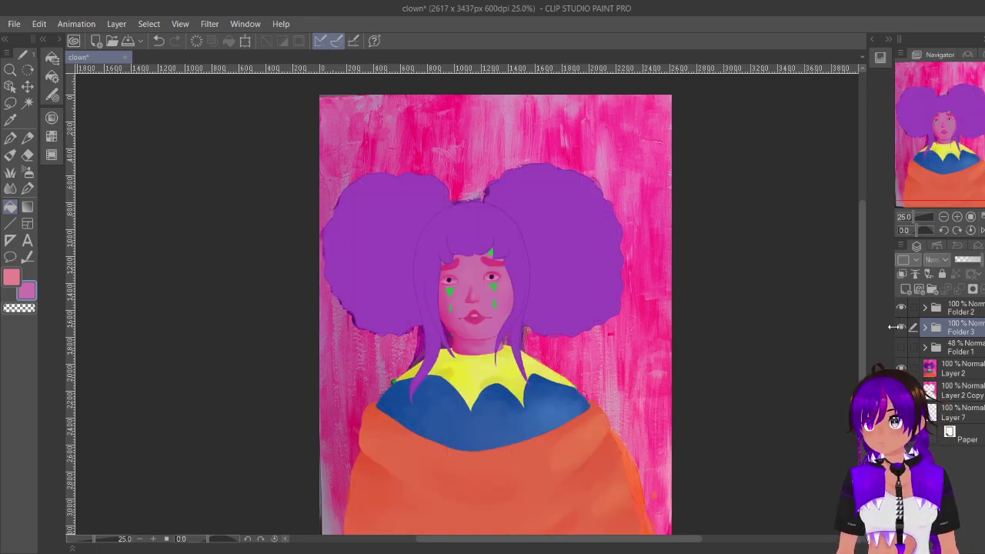
pyautogui.click(930, 351)
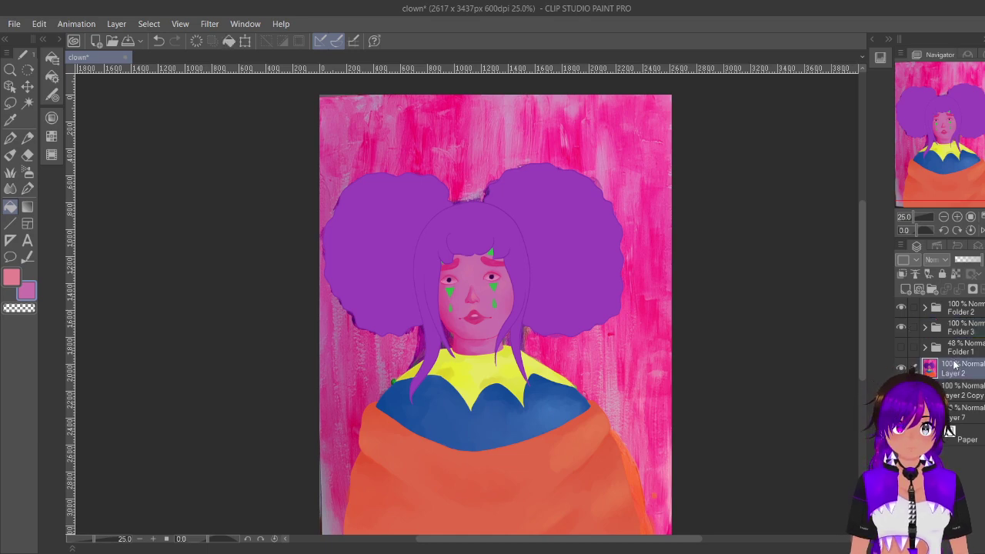
pyautogui.click(930, 330)
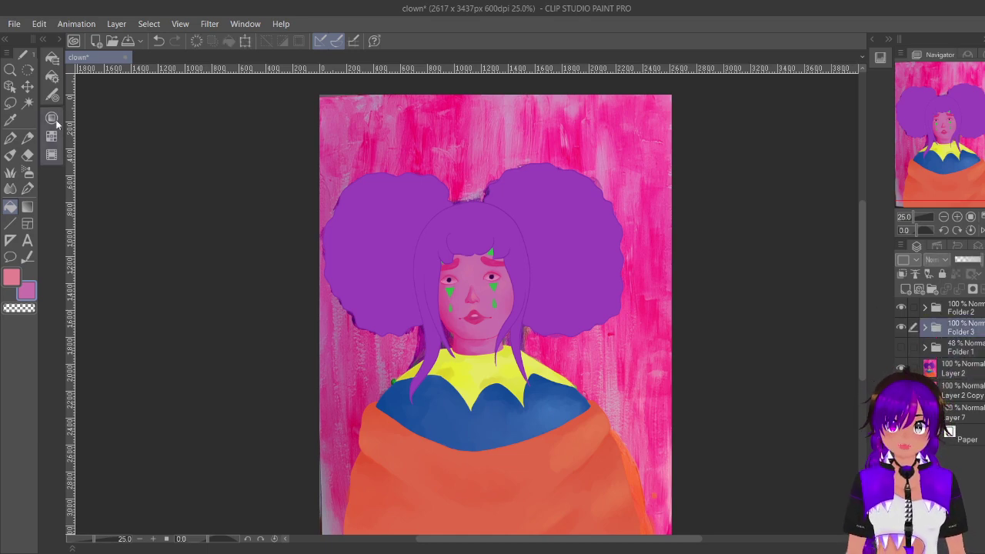
# Step: Select the duplicated hair layer through the artwork and clip it to Layer 8
pyautogui.click(10, 85)
pyautogui.click(368, 244)
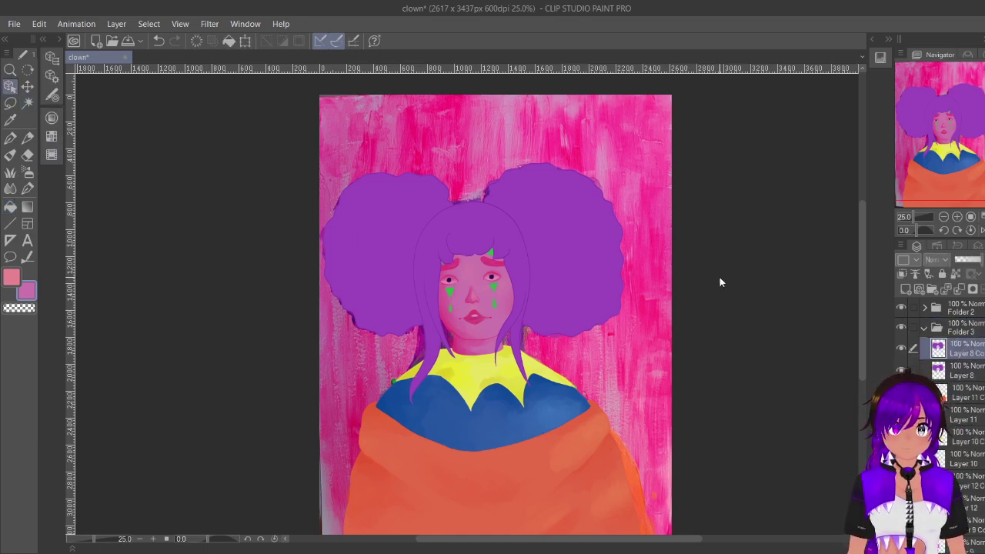
pyautogui.click(903, 276)
# Step: Hide Layer 8, sample a dark purple from the original painted hair, and show Layer 8 again
pyautogui.click(903, 371)
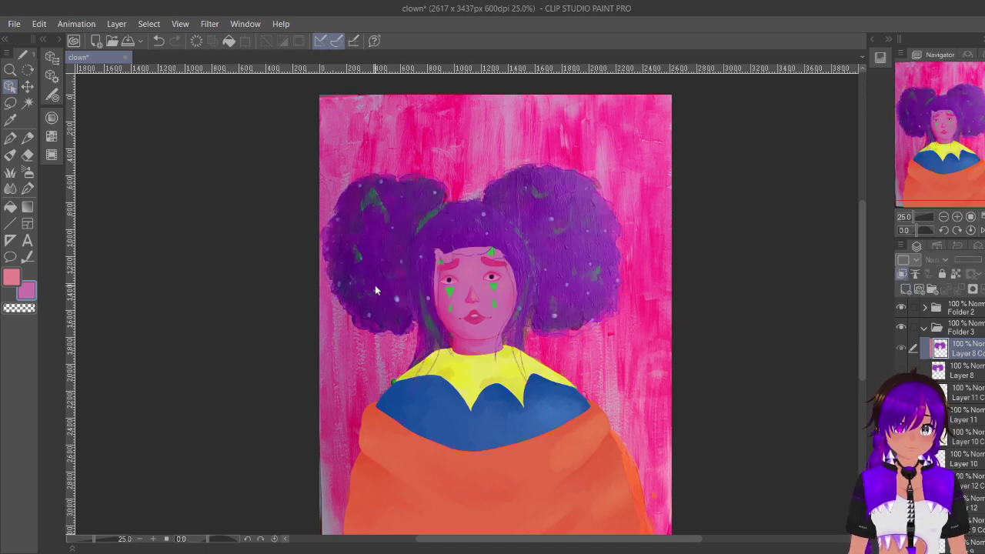
pyautogui.click(10, 140)
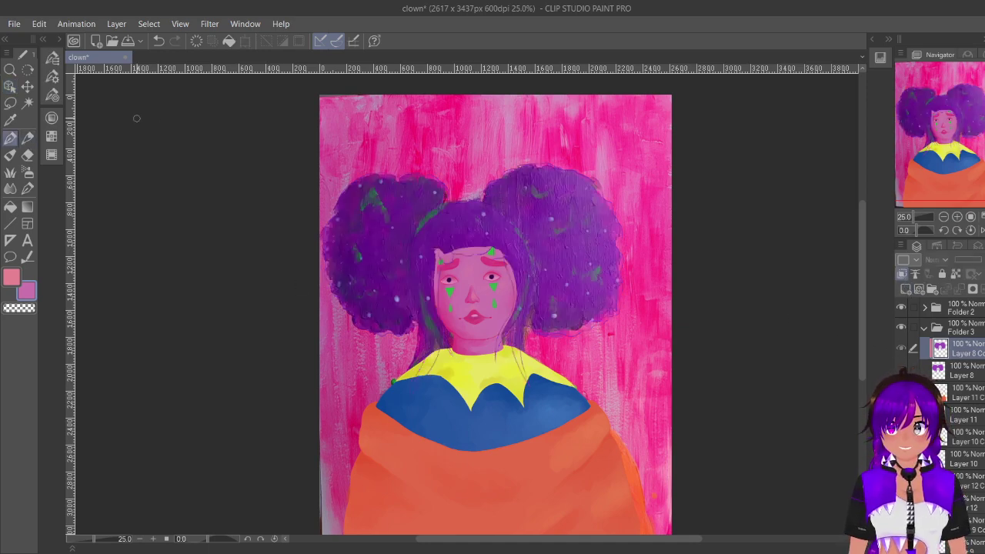
pyautogui.keyDown('alt'); pyautogui.click(354, 296); pyautogui.keyUp('alt')
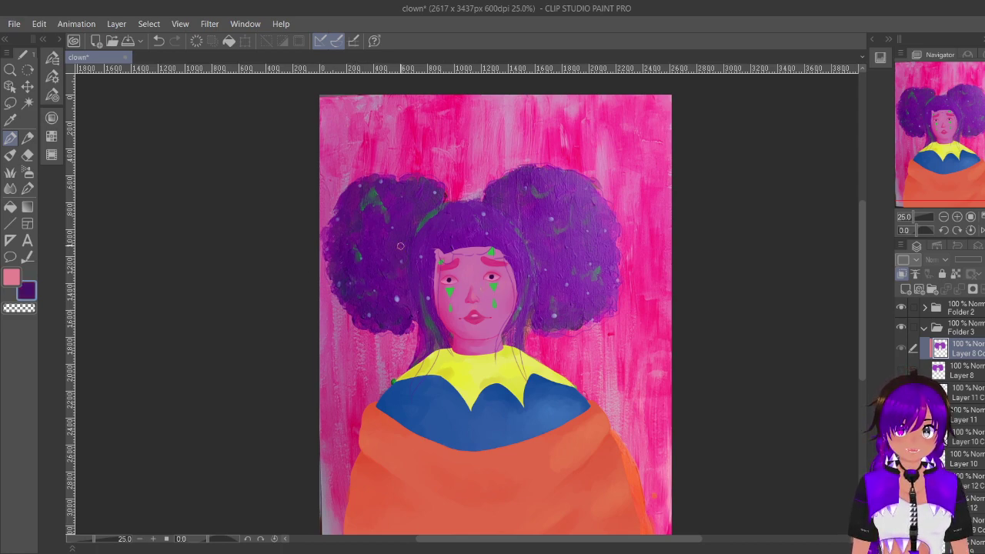
pyautogui.click(901, 371)
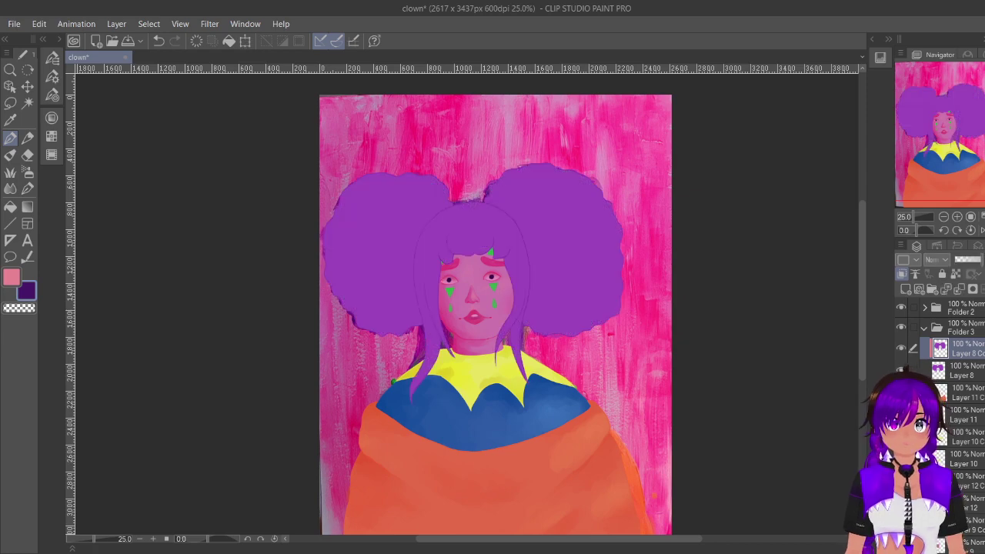
# Step: Paint dark purple shading along the outer and lower edge of the left hair puff with the Gouache brush
pyautogui.click(10, 155)
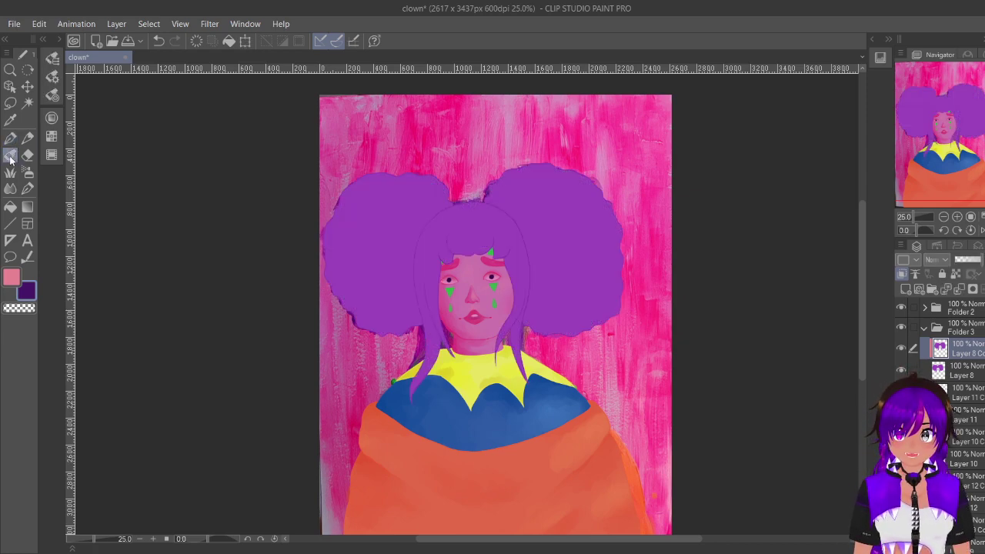
pyautogui.click(221, 553)
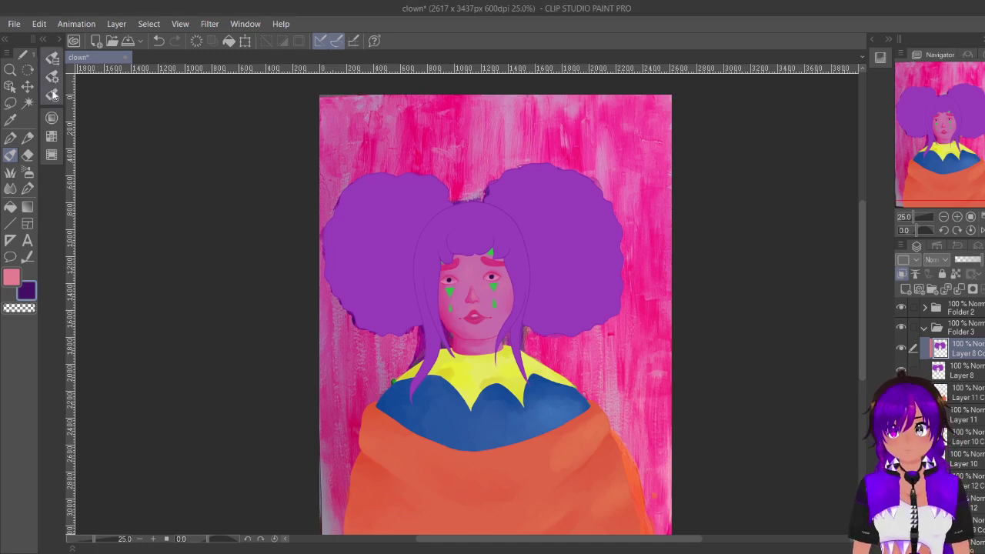
pyautogui.click(60, 40)
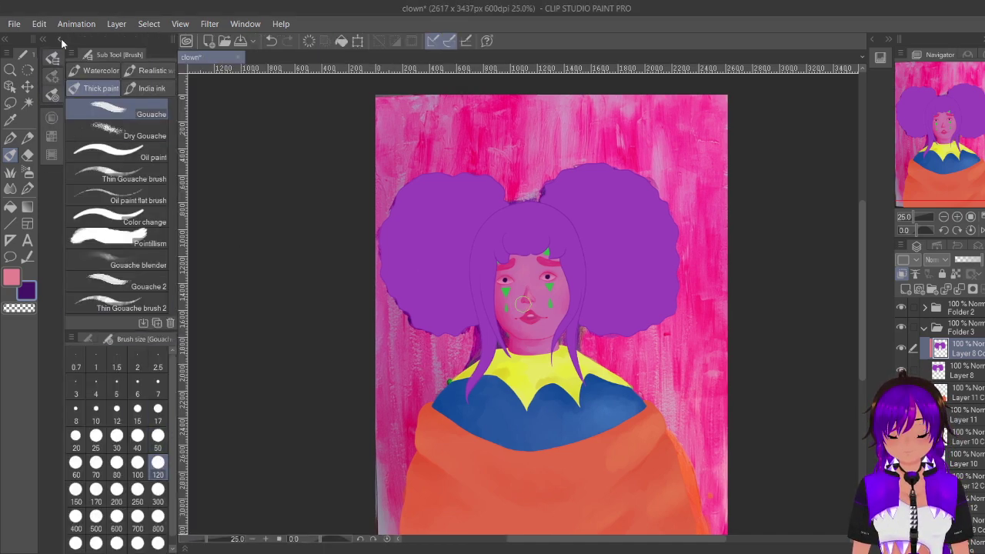
pyautogui.click(60, 39)
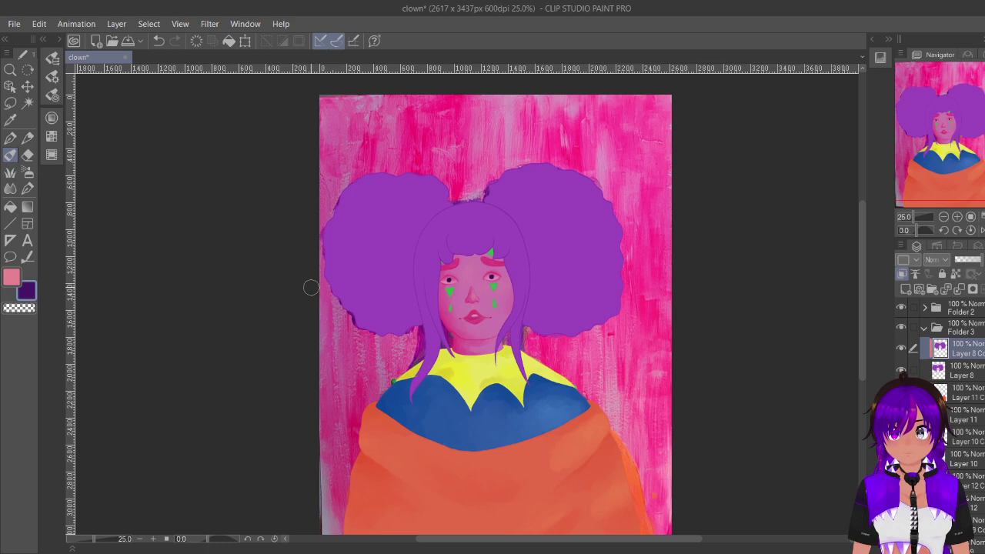
pyautogui.click(957, 217)
pyautogui.moveTo(974, 144); pyautogui.dragTo(966, 127)
pyautogui.moveTo(264, 254)
pyautogui.mouseDown()
pyautogui.moveTo(291, 253)
pyautogui.moveTo(296, 226)
pyautogui.moveTo(281, 256)
pyautogui.moveTo(299, 222)
pyautogui.moveTo(304, 265)
pyautogui.moveTo(289, 216)
pyautogui.moveTo(316, 236)
pyautogui.moveTo(293, 219)
pyautogui.moveTo(312, 235)
pyautogui.moveTo(317, 191)
pyautogui.moveTo(311, 256)
pyautogui.moveTo(302, 201)
pyautogui.moveTo(329, 178)
pyautogui.moveTo(318, 174)
pyautogui.moveTo(341, 214)
pyautogui.moveTo(327, 170)
pyautogui.moveTo(330, 223)
pyautogui.moveTo(335, 164)
pyautogui.moveTo(321, 202)
pyautogui.mouseUp()
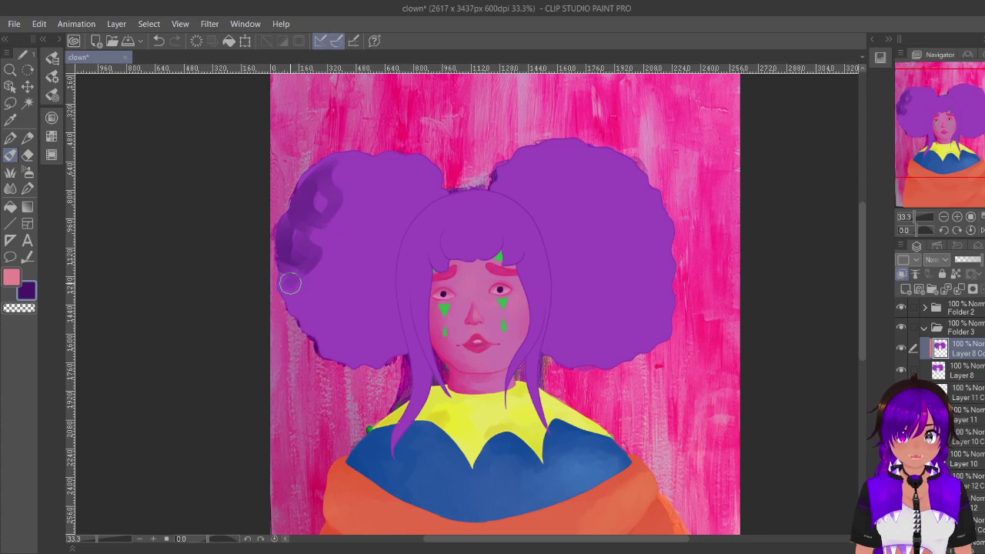
pyautogui.moveTo(288, 279)
pyautogui.mouseDown()
pyautogui.moveTo(304, 262)
pyautogui.moveTo(317, 288)
pyautogui.moveTo(301, 311)
pyautogui.moveTo(308, 321)
pyautogui.moveTo(293, 305)
pyautogui.moveTo(311, 291)
pyautogui.moveTo(325, 308)
pyautogui.moveTo(313, 322)
pyautogui.moveTo(287, 296)
pyautogui.moveTo(291, 283)
pyautogui.moveTo(296, 297)
pyautogui.moveTo(316, 297)
pyautogui.moveTo(328, 314)
pyautogui.moveTo(320, 340)
pyautogui.moveTo(329, 331)
pyautogui.moveTo(311, 326)
pyautogui.moveTo(338, 308)
pyautogui.moveTo(326, 319)
pyautogui.moveTo(334, 347)
pyautogui.moveTo(320, 340)
pyautogui.moveTo(328, 333)
pyautogui.moveTo(342, 356)
pyautogui.mouseUp()
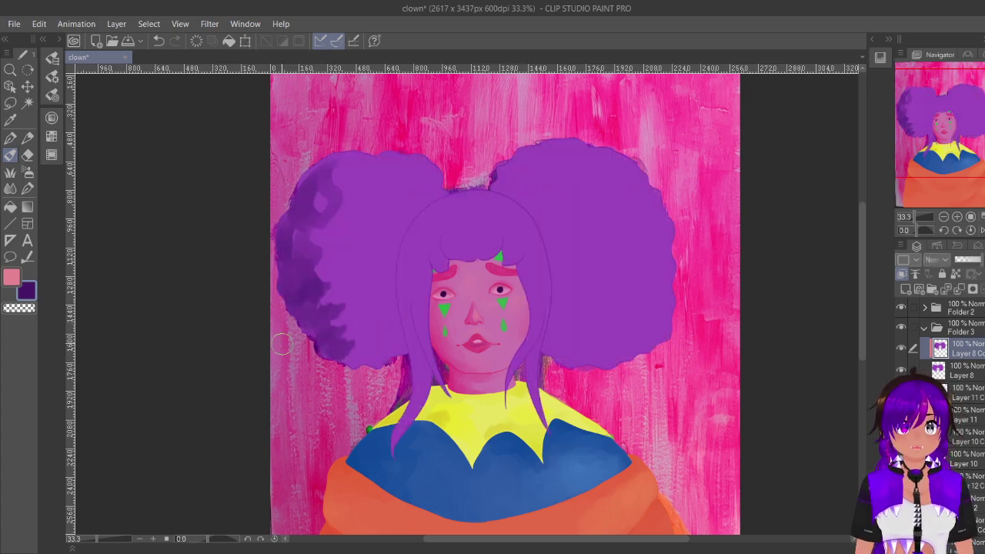
pyautogui.moveTo(319, 353)
pyautogui.mouseDown()
pyautogui.moveTo(319, 325)
pyautogui.moveTo(353, 344)
pyautogui.moveTo(352, 353)
pyautogui.moveTo(373, 358)
pyautogui.moveTo(402, 348)
pyautogui.mouseUp()
pyautogui.click(958, 217)
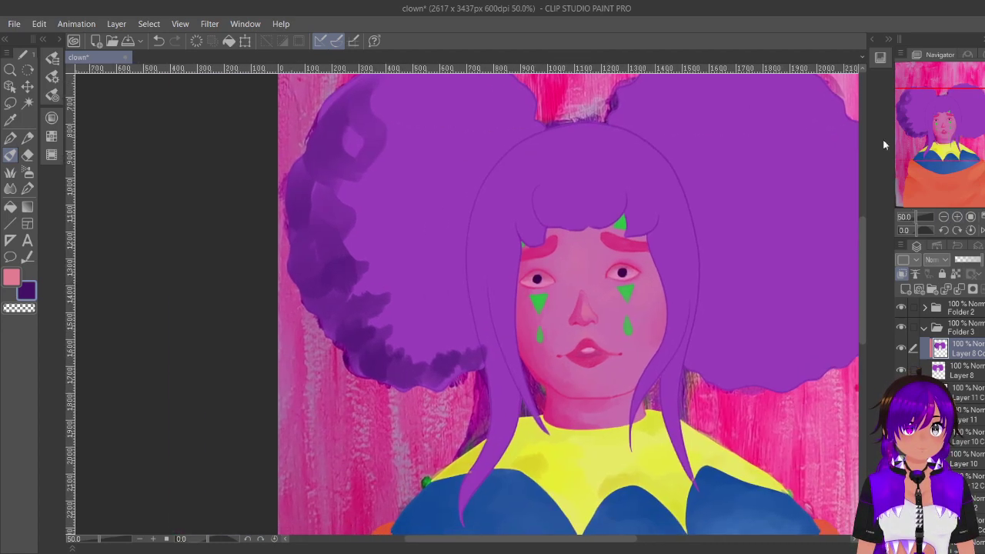
pyautogui.moveTo(380, 305)
pyautogui.mouseDown()
pyautogui.moveTo(408, 343)
pyautogui.moveTo(462, 330)
pyautogui.moveTo(468, 318)
pyautogui.mouseUp()
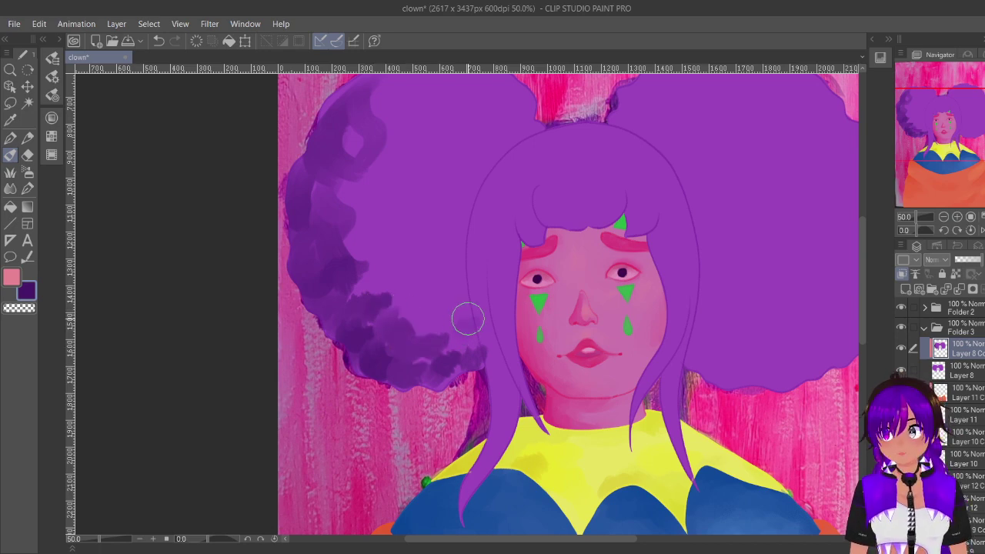
# Step: Mix a more saturated purple (H 278, S 92, V 67) and paint it over the lower shading of the left hair puff
pyautogui.click(52, 118)
pyautogui.moveTo(93, 201); pyautogui.dragTo(90, 199)
pyautogui.moveTo(136, 163); pyautogui.dragTo(146, 148)
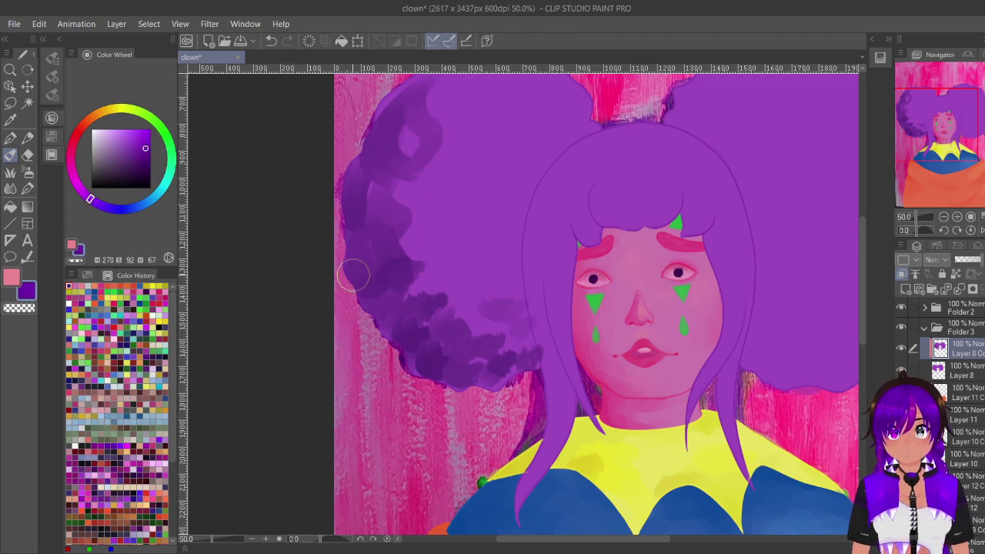
pyautogui.click(61, 40)
pyautogui.moveTo(352, 281)
pyautogui.mouseDown()
pyautogui.moveTo(368, 299)
pyautogui.moveTo(331, 311)
pyautogui.moveTo(309, 275)
pyautogui.moveTo(331, 279)
pyautogui.moveTo(353, 262)
pyautogui.moveTo(301, 273)
pyautogui.moveTo(306, 201)
pyautogui.moveTo(295, 210)
pyautogui.moveTo(315, 234)
pyautogui.moveTo(299, 182)
pyautogui.moveTo(313, 157)
pyautogui.moveTo(321, 224)
pyautogui.moveTo(338, 231)
pyautogui.moveTo(344, 249)
pyautogui.moveTo(373, 244)
pyautogui.mouseUp()
pyautogui.moveTo(331, 327)
pyautogui.mouseDown()
pyautogui.moveTo(358, 367)
pyautogui.moveTo(414, 360)
pyautogui.moveTo(405, 375)
pyautogui.moveTo(360, 324)
pyautogui.moveTo(390, 318)
pyautogui.moveTo(389, 299)
pyautogui.moveTo(414, 338)
pyautogui.moveTo(405, 371)
pyautogui.moveTo(449, 365)
pyautogui.moveTo(466, 344)
pyautogui.moveTo(481, 357)
pyautogui.moveTo(447, 378)
pyautogui.moveTo(453, 323)
pyautogui.moveTo(468, 320)
pyautogui.moveTo(468, 331)
pyautogui.moveTo(428, 351)
pyautogui.moveTo(425, 324)
pyautogui.moveTo(444, 321)
pyautogui.moveTo(459, 291)
pyautogui.moveTo(466, 299)
pyautogui.moveTo(424, 293)
pyautogui.moveTo(454, 295)
pyautogui.moveTo(432, 323)
pyautogui.moveTo(410, 302)
pyautogui.moveTo(426, 303)
pyautogui.moveTo(437, 335)
pyautogui.moveTo(455, 324)
pyautogui.moveTo(452, 276)
pyautogui.moveTo(466, 286)
pyautogui.moveTo(401, 306)
pyautogui.moveTo(367, 280)
pyautogui.moveTo(340, 292)
pyautogui.moveTo(370, 288)
pyautogui.moveTo(378, 309)
pyautogui.moveTo(381, 286)
pyautogui.moveTo(400, 279)
pyautogui.moveTo(410, 290)
pyautogui.moveTo(460, 258)
pyautogui.mouseUp()
# Step: Extend the saturated purple shading inward and up the outer side of the left hair puff, covering the earlier dark ring
pyautogui.moveTo(930, 128); pyautogui.dragTo(924, 112)
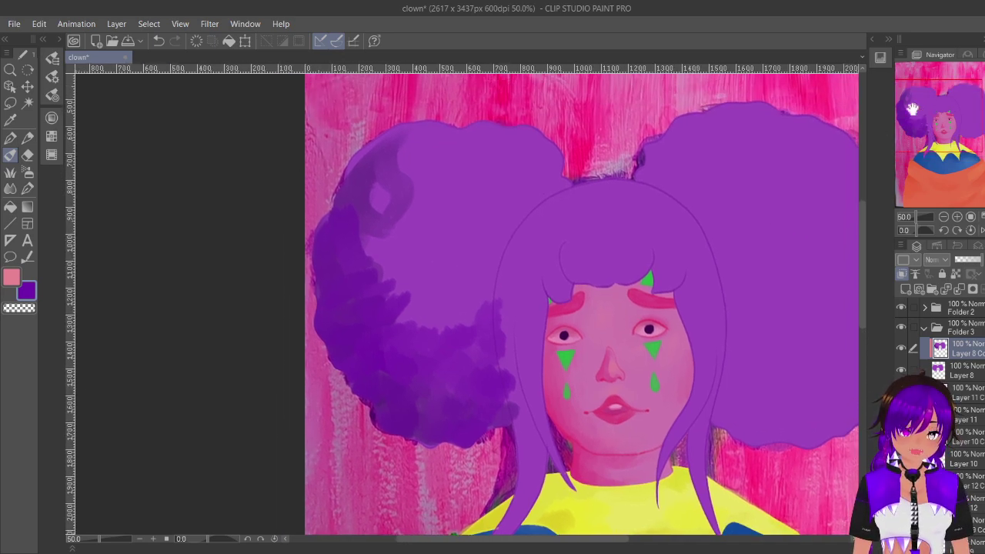
pyautogui.moveTo(395, 307)
pyautogui.mouseDown()
pyautogui.moveTo(416, 329)
pyautogui.moveTo(452, 323)
pyautogui.moveTo(439, 327)
pyautogui.moveTo(436, 306)
pyautogui.moveTo(407, 298)
pyautogui.moveTo(378, 254)
pyautogui.moveTo(355, 261)
pyautogui.moveTo(337, 287)
pyautogui.moveTo(366, 287)
pyautogui.moveTo(414, 314)
pyautogui.moveTo(479, 318)
pyautogui.moveTo(502, 299)
pyautogui.mouseUp()
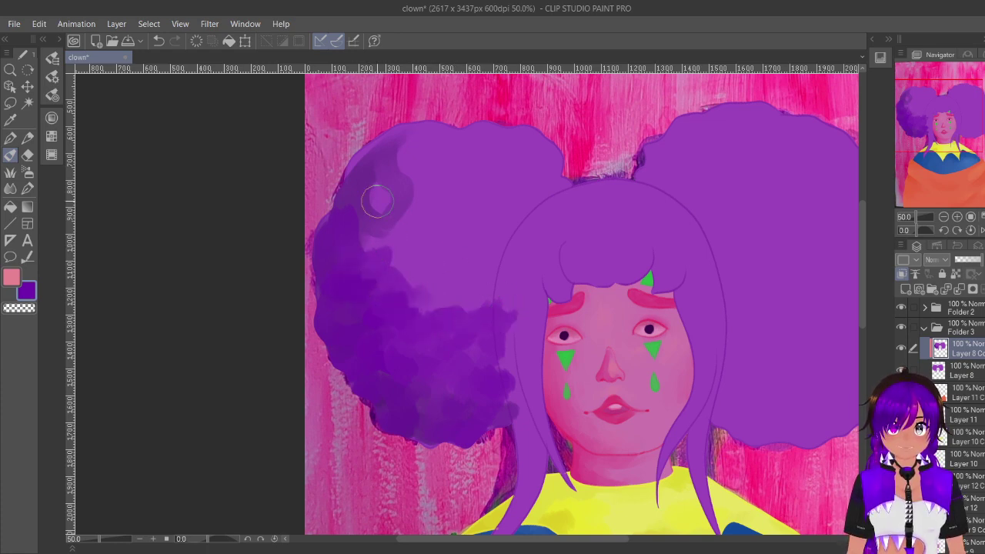
pyautogui.moveTo(378, 202)
pyautogui.mouseDown()
pyautogui.moveTo(365, 237)
pyautogui.moveTo(392, 247)
pyautogui.mouseUp()
pyautogui.moveTo(370, 201)
pyautogui.mouseDown()
pyautogui.moveTo(362, 224)
pyautogui.moveTo(402, 240)
pyautogui.moveTo(404, 266)
pyautogui.moveTo(419, 278)
pyautogui.moveTo(343, 195)
pyautogui.moveTo(360, 158)
pyautogui.moveTo(382, 190)
pyautogui.moveTo(411, 148)
pyautogui.moveTo(417, 213)
pyautogui.mouseUp()
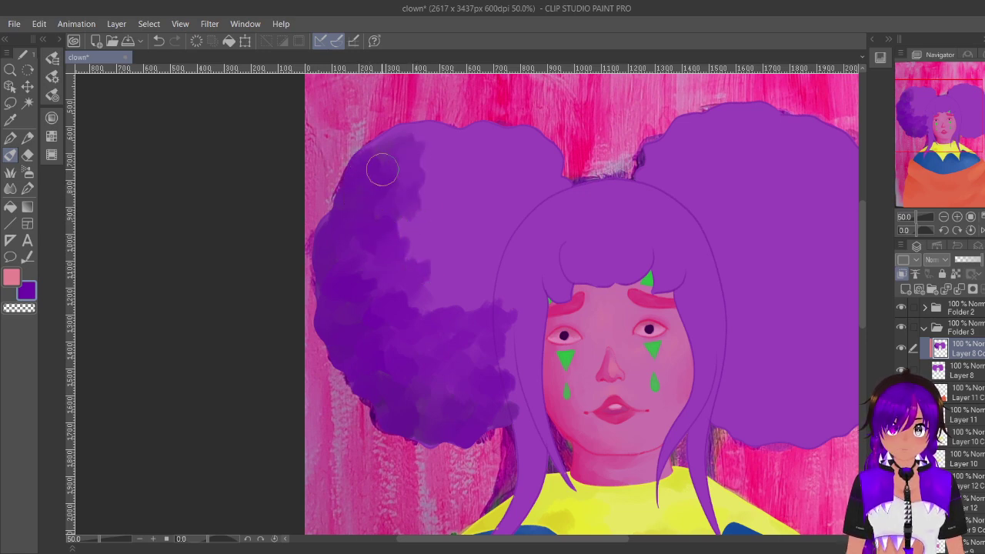
# Step: Sample the base hair purple and blend it into the inner edge and lower part of the left puff's shading
pyautogui.keyDown('alt'); pyautogui.click(455, 205); pyautogui.keyUp('alt')
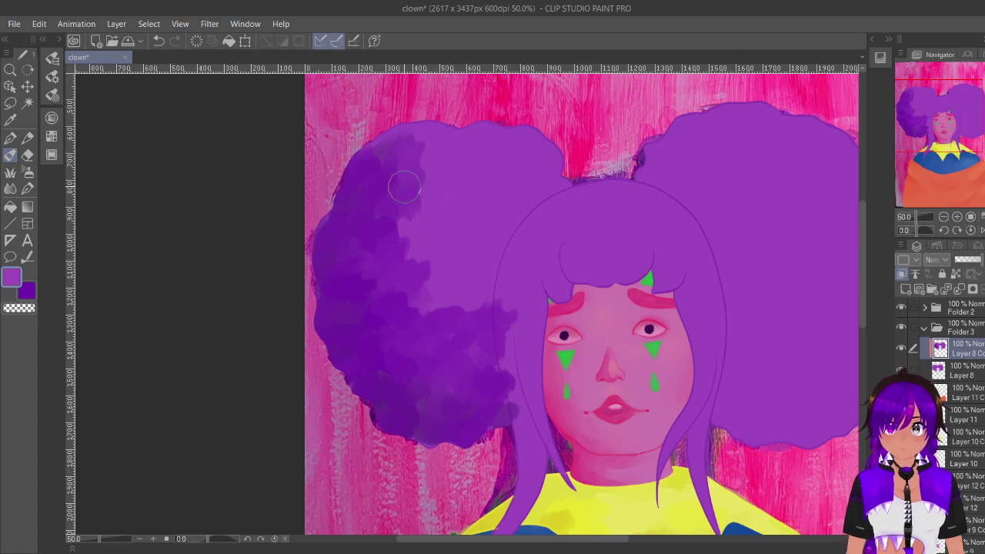
pyautogui.moveTo(402, 201)
pyautogui.mouseDown()
pyautogui.moveTo(434, 306)
pyautogui.moveTo(335, 315)
pyautogui.moveTo(347, 304)
pyautogui.moveTo(371, 311)
pyautogui.moveTo(387, 322)
pyautogui.moveTo(390, 351)
pyautogui.moveTo(343, 301)
pyautogui.moveTo(354, 293)
pyautogui.moveTo(392, 344)
pyautogui.mouseUp()
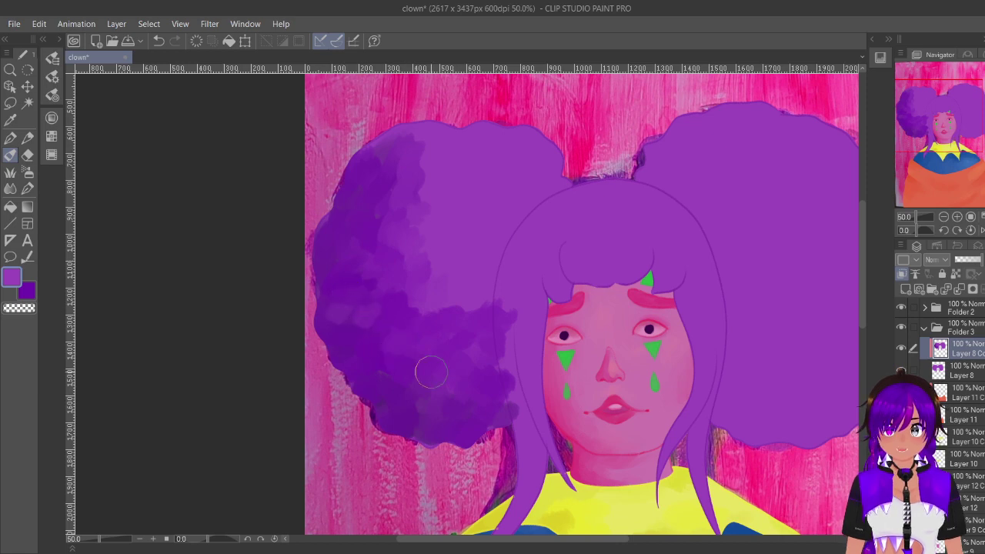
pyautogui.moveTo(431, 373)
pyautogui.mouseDown()
pyautogui.moveTo(372, 317)
pyautogui.moveTo(385, 316)
pyautogui.mouseUp()
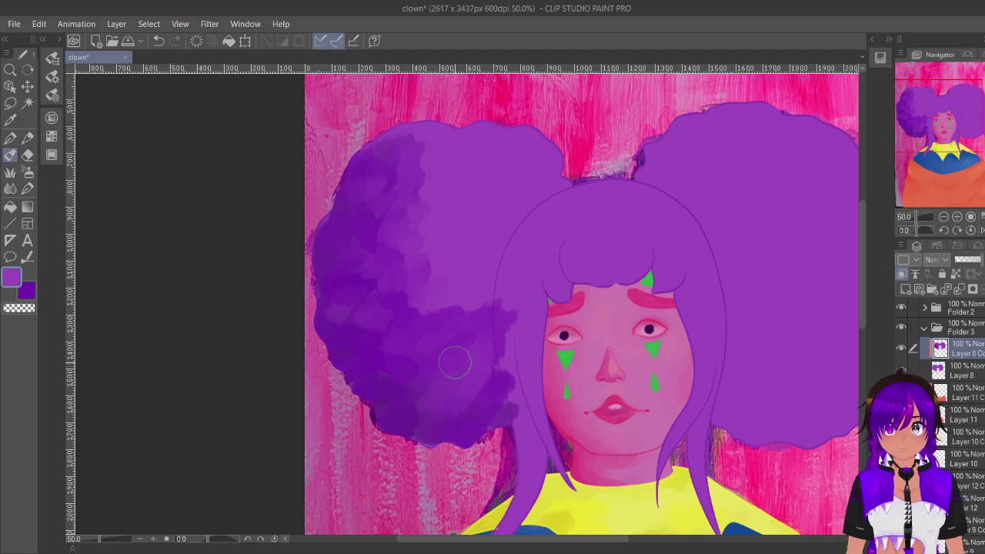
pyautogui.moveTo(941, 123); pyautogui.dragTo(941, 121)
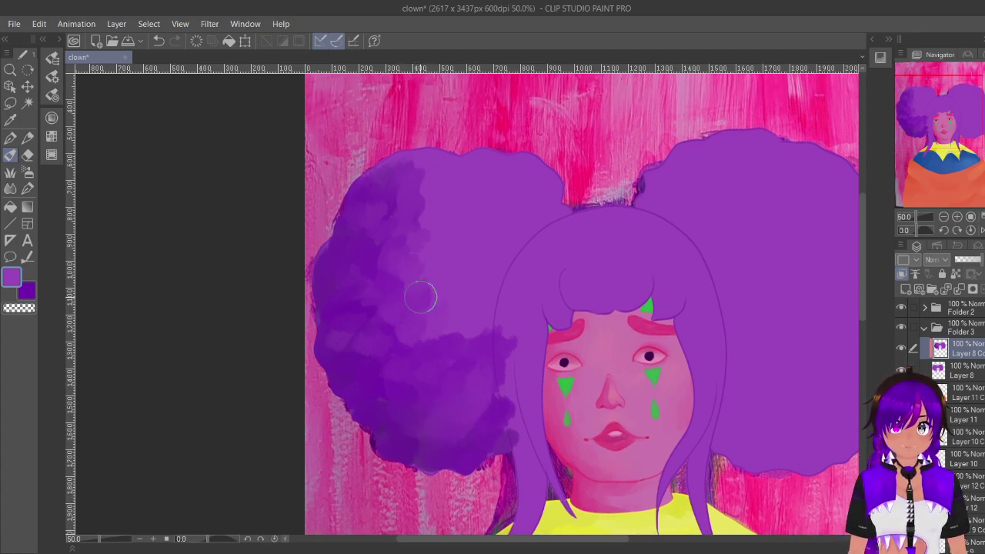
pyautogui.moveTo(941, 133); pyautogui.dragTo(961, 116)
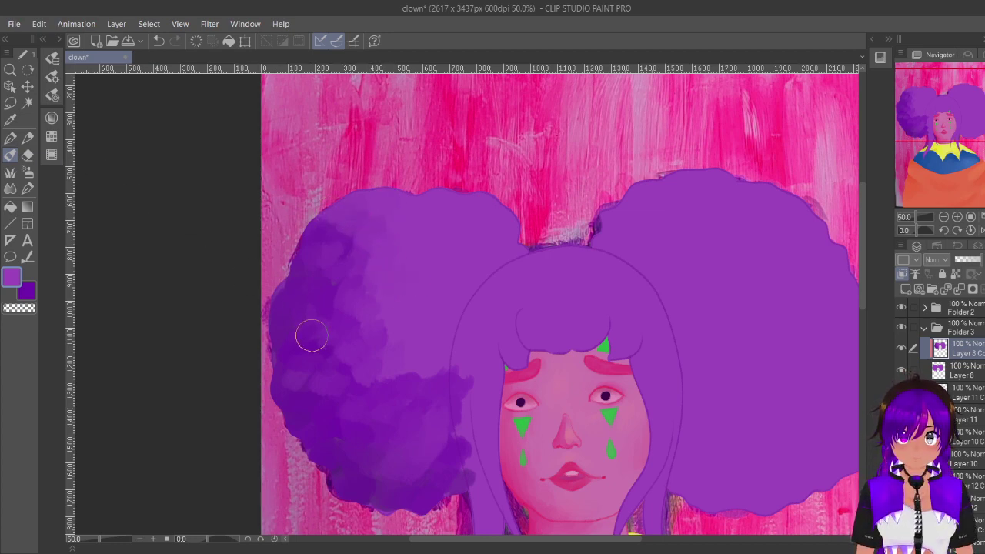
# Step: Set a mid purple (H 283, S 68, V 64), paint midtones across the left puff's middle, and soften them with the sampled base purple
pyautogui.click(52, 118)
pyautogui.moveTo(133, 143); pyautogui.dragTo(132, 150)
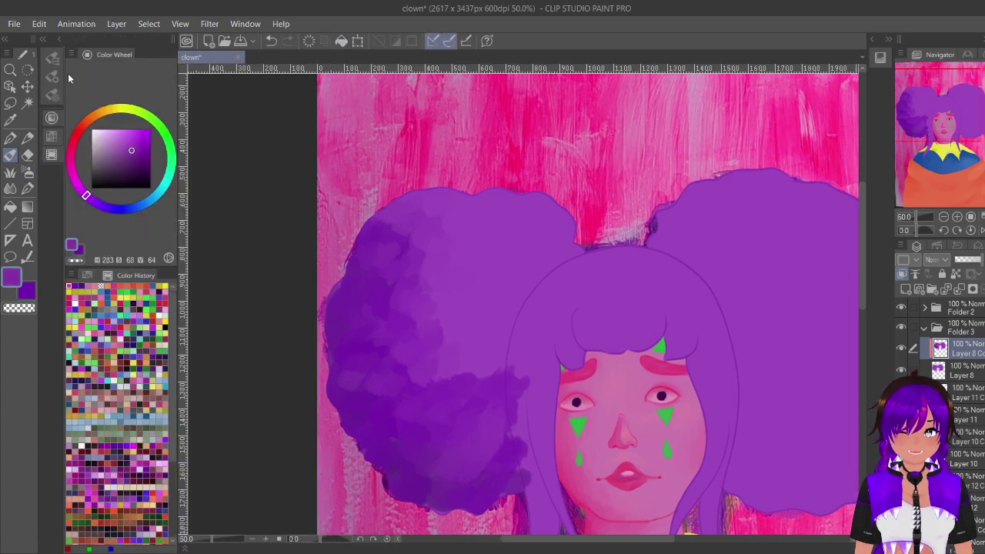
pyautogui.click(61, 39)
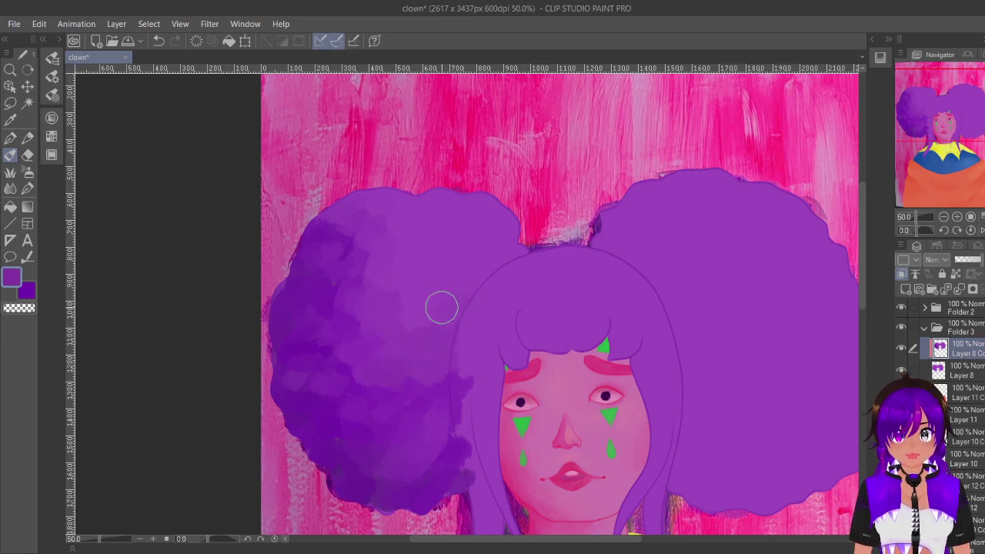
pyautogui.moveTo(414, 318)
pyautogui.mouseDown()
pyautogui.moveTo(463, 284)
pyautogui.moveTo(396, 307)
pyautogui.moveTo(371, 288)
pyautogui.moveTo(396, 281)
pyautogui.moveTo(417, 307)
pyautogui.moveTo(451, 319)
pyautogui.moveTo(387, 321)
pyautogui.moveTo(415, 359)
pyautogui.moveTo(388, 365)
pyautogui.moveTo(383, 303)
pyautogui.mouseUp()
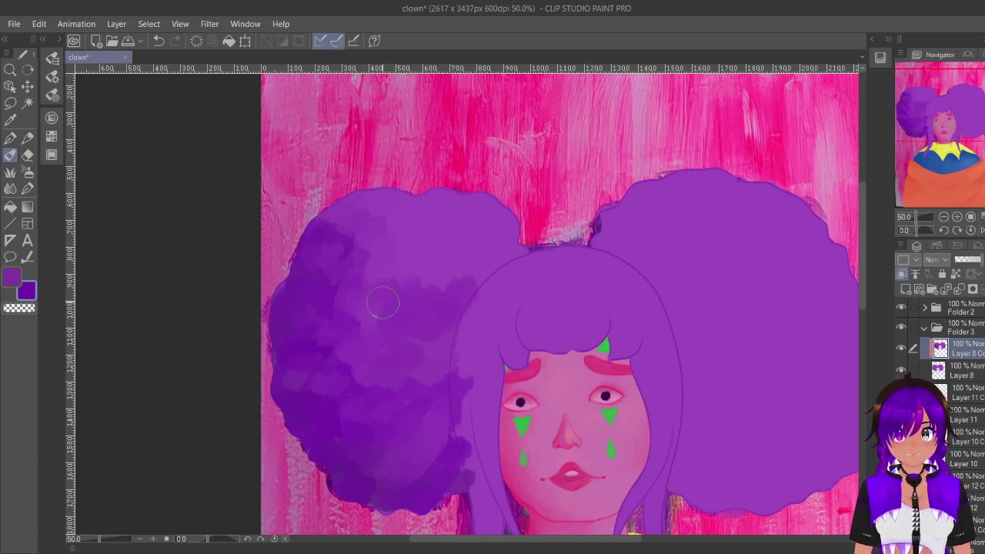
pyautogui.press('x')
pyautogui.keyDown('alt'); pyautogui.click(445, 245); pyautogui.keyUp('alt')
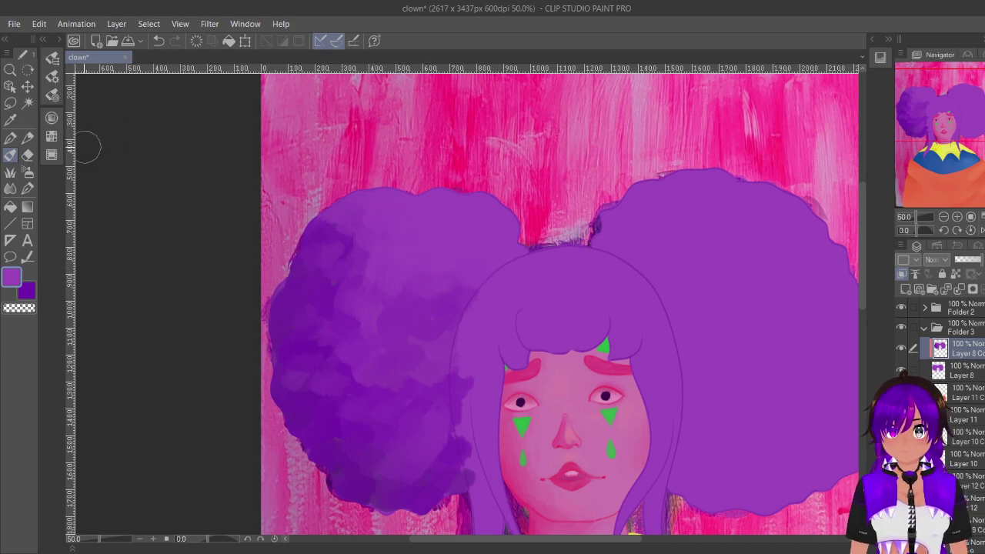
# Step: Choose a brighter pinkish purple and paint highlights on the upper inner part of the left hair puff
pyautogui.click(53, 137)
pyautogui.click(130, 135)
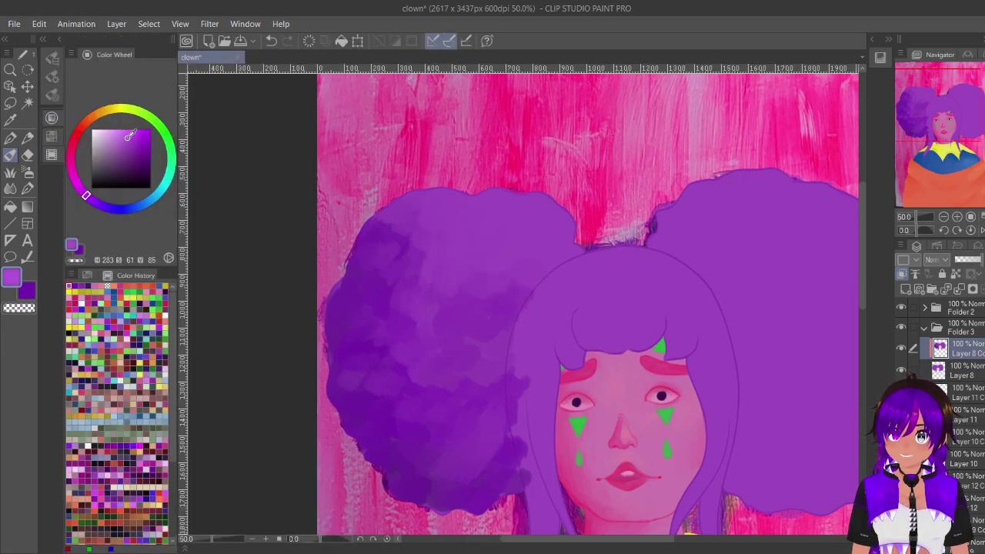
pyautogui.click(54, 58)
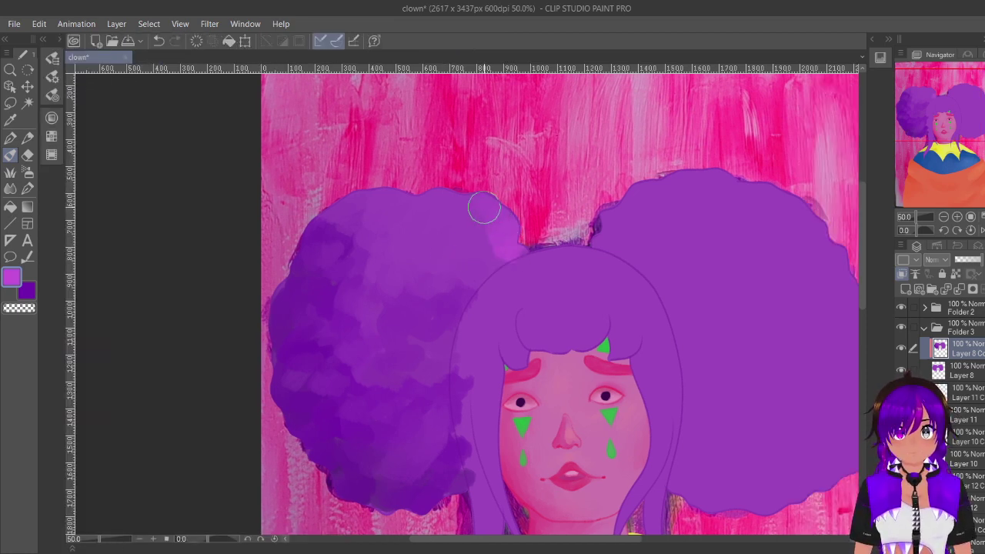
pyautogui.moveTo(509, 223)
pyautogui.mouseDown()
pyautogui.moveTo(482, 229)
pyautogui.moveTo(473, 241)
pyautogui.moveTo(509, 246)
pyautogui.moveTo(467, 248)
pyautogui.mouseUp()
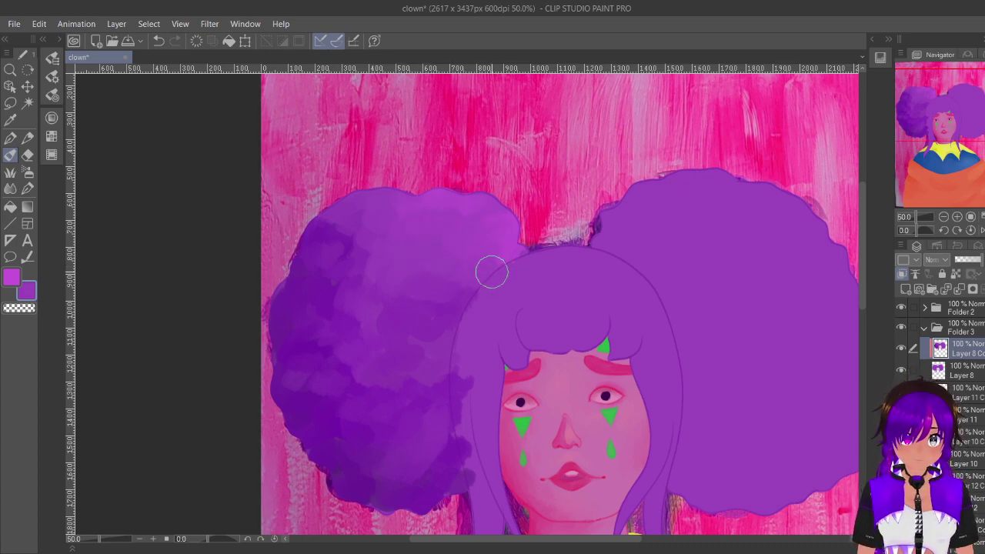
# Step: Temporarily hide Layer 8 to compare the repainted hair puffs with the original painting, and show it again
pyautogui.click(947, 216)
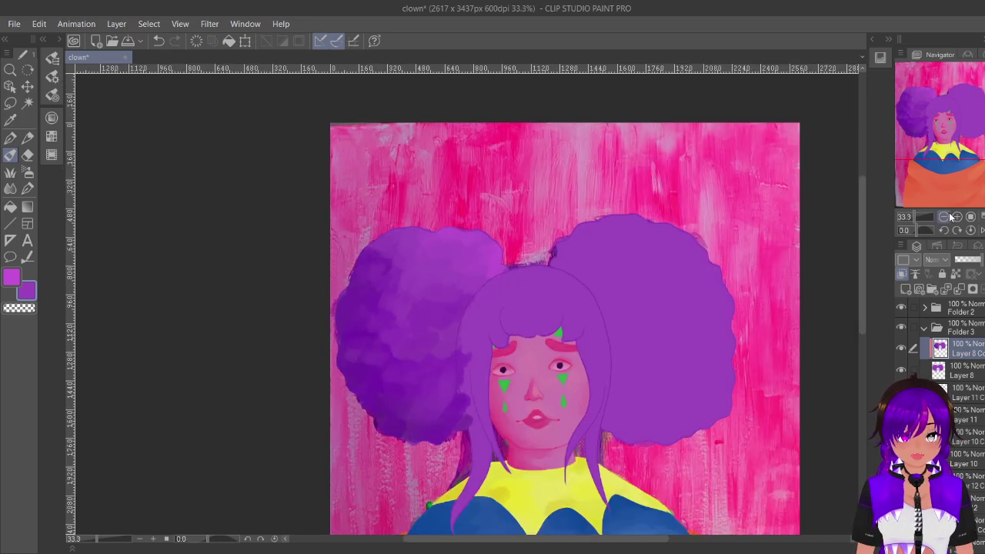
pyautogui.click(902, 371)
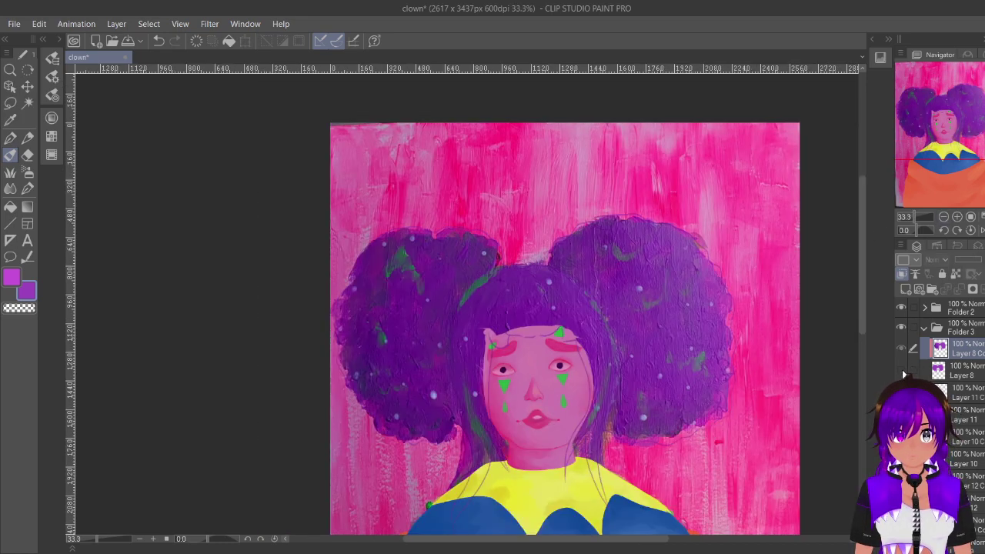
pyautogui.click(902, 371)
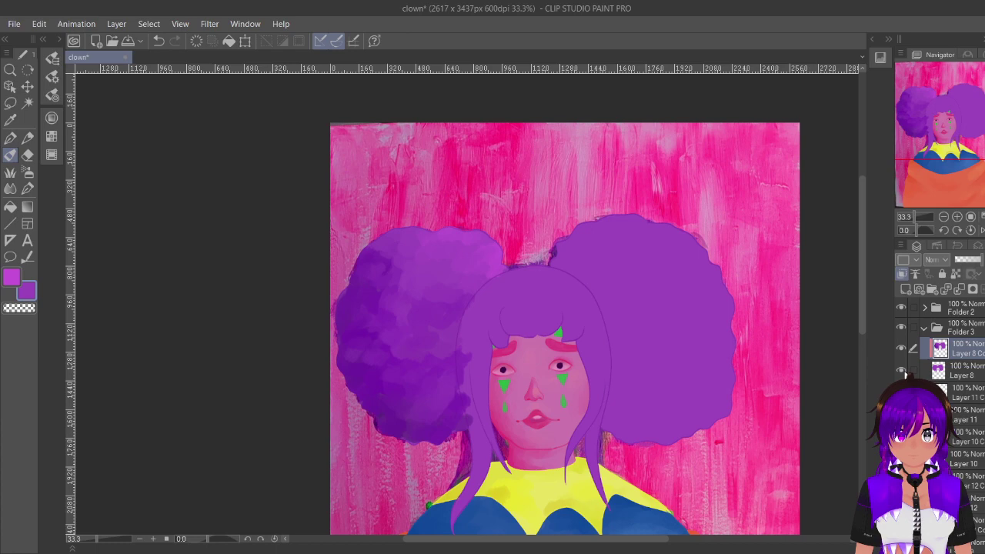
# Step: Choose a dark purple (H 273, S 76, V 42) and paint shadows along the lower and inner parts of the right hair puff
pyautogui.click(957, 217)
pyautogui.moveTo(953, 164); pyautogui.dragTo(932, 111)
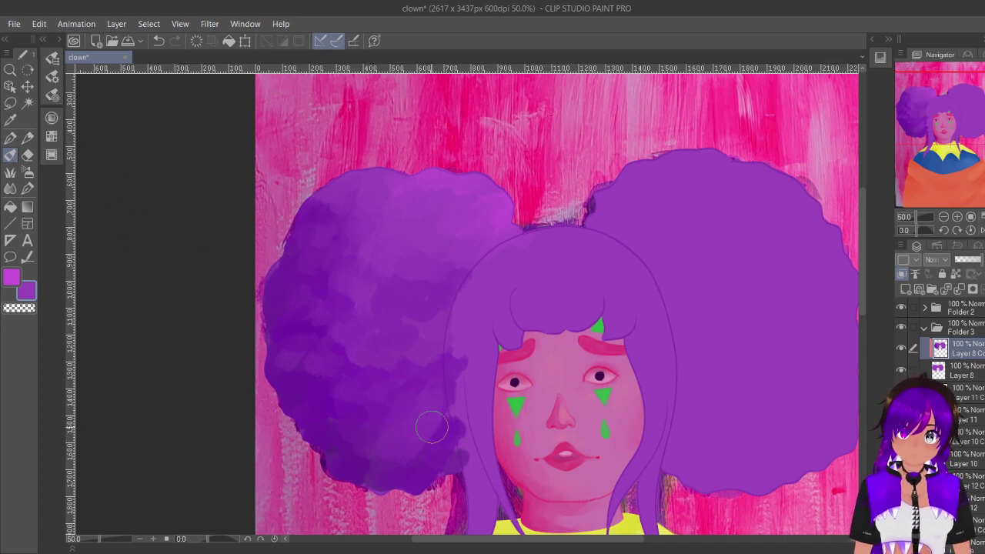
pyautogui.moveTo(916, 108); pyautogui.dragTo(972, 127)
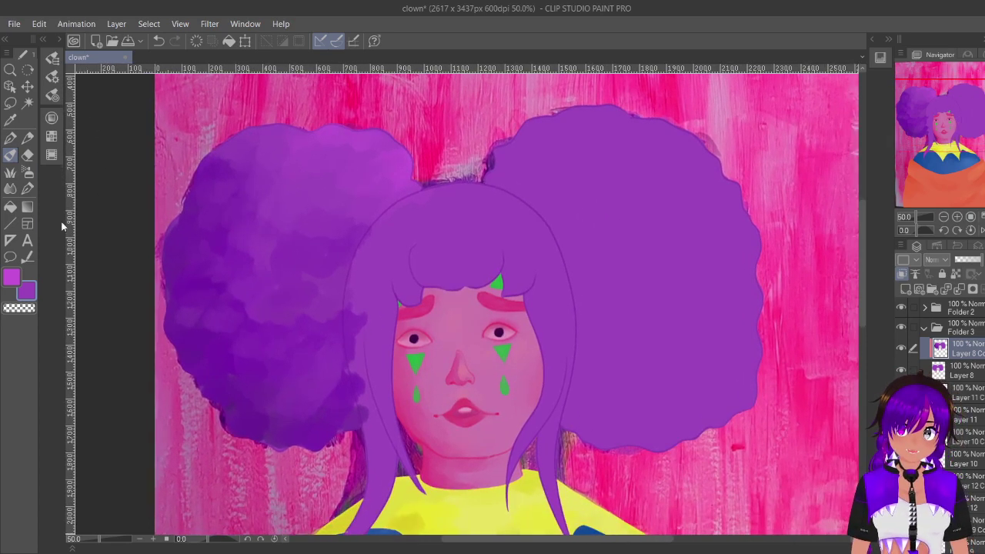
pyautogui.click(50, 115)
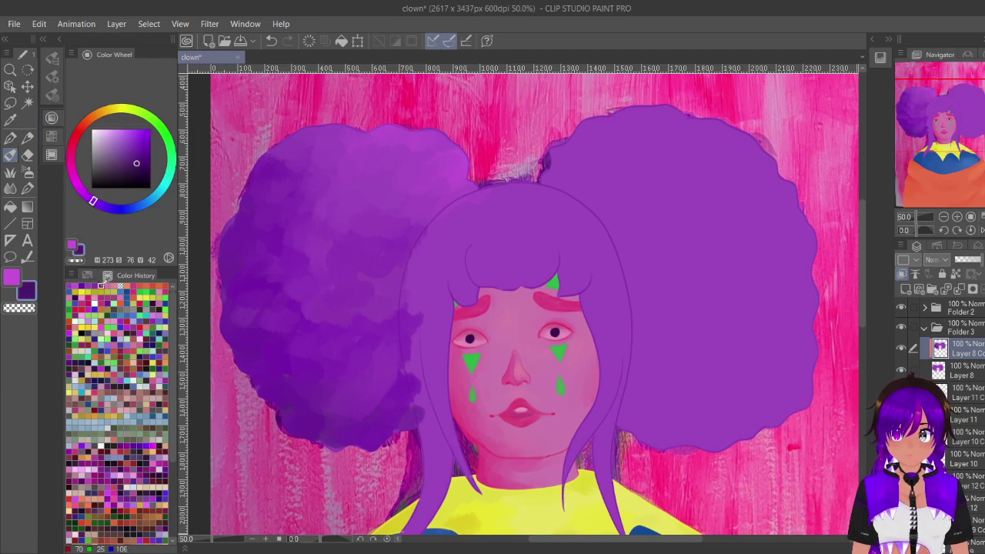
pyautogui.moveTo(638, 426)
pyautogui.mouseDown()
pyautogui.moveTo(671, 415)
pyautogui.moveTo(628, 402)
pyautogui.moveTo(657, 397)
pyautogui.moveTo(660, 432)
pyautogui.moveTo(680, 425)
pyautogui.moveTo(748, 439)
pyautogui.moveTo(695, 450)
pyautogui.moveTo(719, 458)
pyautogui.moveTo(811, 390)
pyautogui.moveTo(820, 326)
pyautogui.moveTo(775, 388)
pyautogui.moveTo(785, 399)
pyautogui.moveTo(724, 405)
pyautogui.moveTo(798, 355)
pyautogui.moveTo(730, 415)
pyautogui.moveTo(694, 397)
pyautogui.moveTo(639, 391)
pyautogui.moveTo(636, 343)
pyautogui.moveTo(634, 368)
pyautogui.moveTo(645, 353)
pyautogui.moveTo(641, 322)
pyautogui.moveTo(631, 323)
pyautogui.moveTo(703, 393)
pyautogui.moveTo(740, 396)
pyautogui.moveTo(663, 378)
pyautogui.moveTo(633, 439)
pyautogui.moveTo(722, 441)
pyautogui.moveTo(754, 417)
pyautogui.moveTo(676, 414)
pyautogui.moveTo(713, 412)
pyautogui.moveTo(708, 399)
pyautogui.moveTo(731, 440)
pyautogui.moveTo(797, 383)
pyautogui.moveTo(818, 314)
pyautogui.moveTo(754, 374)
pyautogui.moveTo(720, 375)
pyautogui.moveTo(660, 355)
pyautogui.moveTo(645, 288)
pyautogui.mouseUp()
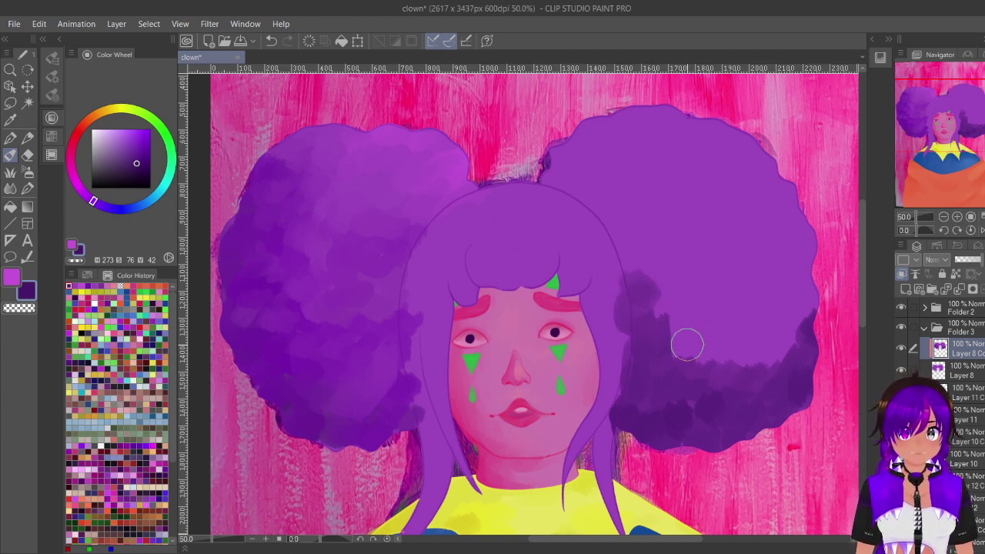
pyautogui.moveTo(687, 344)
pyautogui.mouseDown()
pyautogui.moveTo(728, 359)
pyautogui.moveTo(786, 352)
pyautogui.mouseUp()
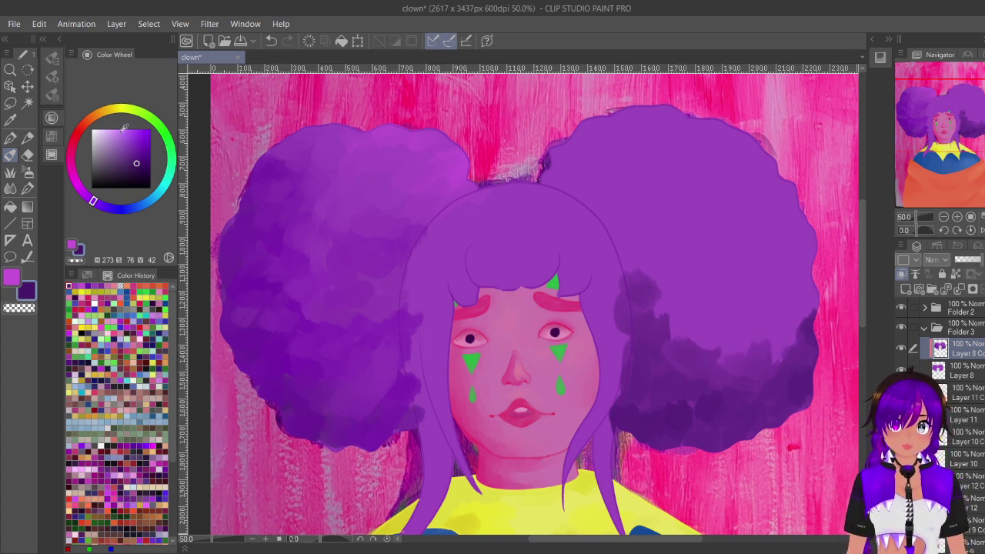
# Step: Choose a mid purple (H 283, S 68, V 64) and blend it over the right puff's shadow area
pyautogui.click(101, 285)
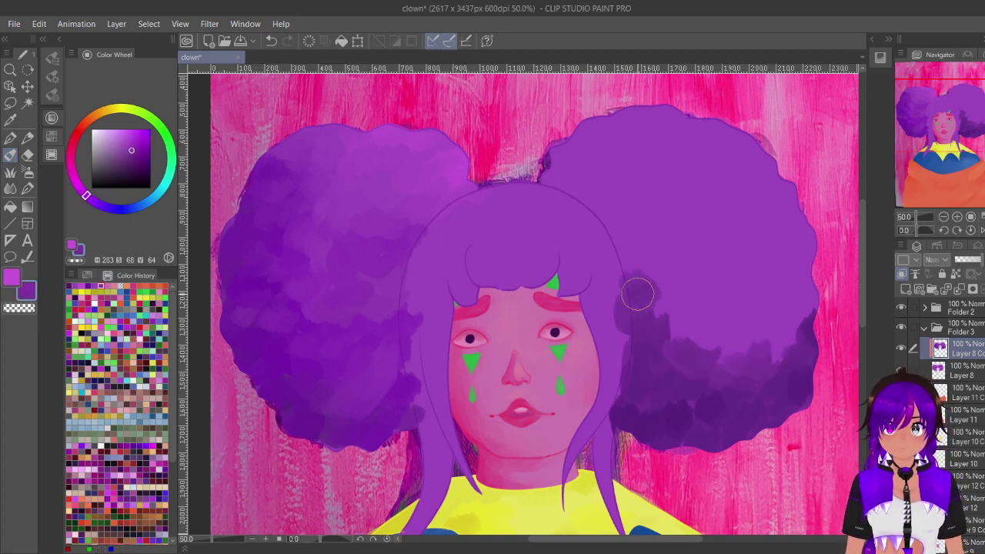
pyautogui.moveTo(639, 293)
pyautogui.mouseDown()
pyautogui.moveTo(622, 248)
pyautogui.moveTo(637, 259)
pyautogui.moveTo(654, 311)
pyautogui.moveTo(644, 283)
pyautogui.moveTo(666, 305)
pyautogui.moveTo(653, 324)
pyautogui.moveTo(689, 345)
pyautogui.moveTo(643, 330)
pyautogui.moveTo(644, 351)
pyautogui.moveTo(665, 356)
pyautogui.moveTo(695, 351)
pyautogui.moveTo(711, 363)
pyautogui.moveTo(708, 352)
pyautogui.moveTo(753, 367)
pyautogui.moveTo(792, 357)
pyautogui.moveTo(810, 324)
pyautogui.moveTo(770, 361)
pyautogui.moveTo(806, 355)
pyautogui.moveTo(811, 388)
pyautogui.mouseUp()
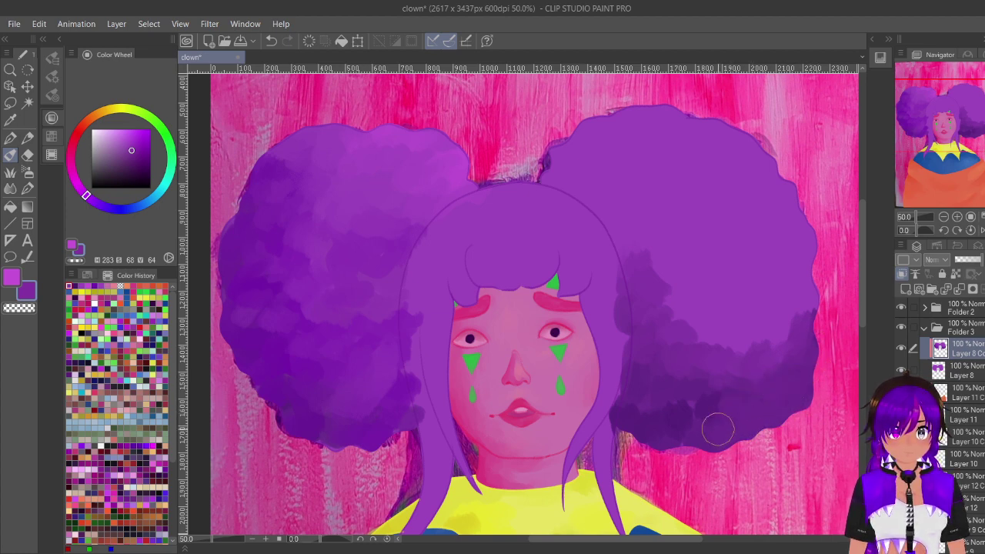
pyautogui.moveTo(718, 429)
pyautogui.mouseDown()
pyautogui.moveTo(688, 437)
pyautogui.moveTo(678, 429)
pyautogui.moveTo(699, 408)
pyautogui.mouseUp()
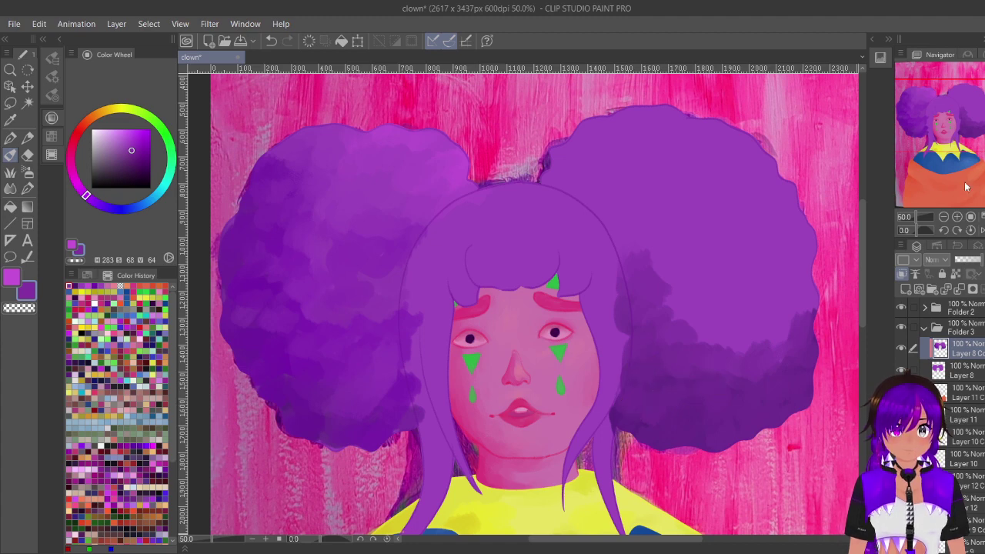
# Step: Layer saturated purple (H 278, S 92, V 67) over the right puff's lower shadows and extend it inward with rounded strokes
pyautogui.moveTo(969, 123); pyautogui.dragTo(982, 119)
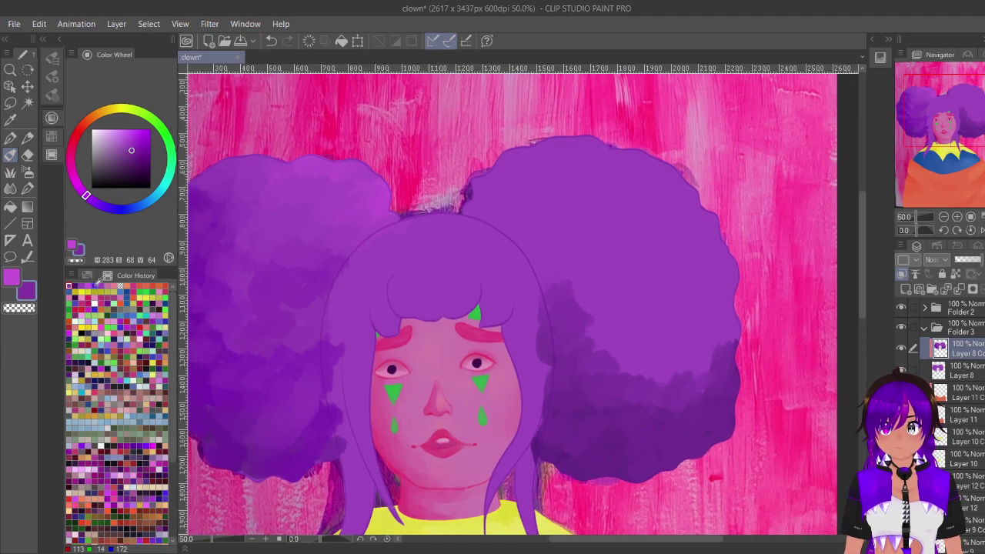
pyautogui.click(96, 286)
pyautogui.moveTo(722, 350)
pyautogui.mouseDown()
pyautogui.moveTo(750, 316)
pyautogui.moveTo(737, 315)
pyautogui.moveTo(711, 368)
pyautogui.moveTo(698, 374)
pyautogui.moveTo(708, 406)
pyautogui.moveTo(732, 375)
pyautogui.moveTo(727, 422)
pyautogui.moveTo(682, 457)
pyautogui.moveTo(677, 442)
pyautogui.moveTo(722, 395)
pyautogui.moveTo(687, 392)
pyautogui.moveTo(693, 367)
pyautogui.moveTo(673, 379)
pyautogui.moveTo(654, 422)
pyautogui.moveTo(680, 401)
pyautogui.mouseUp()
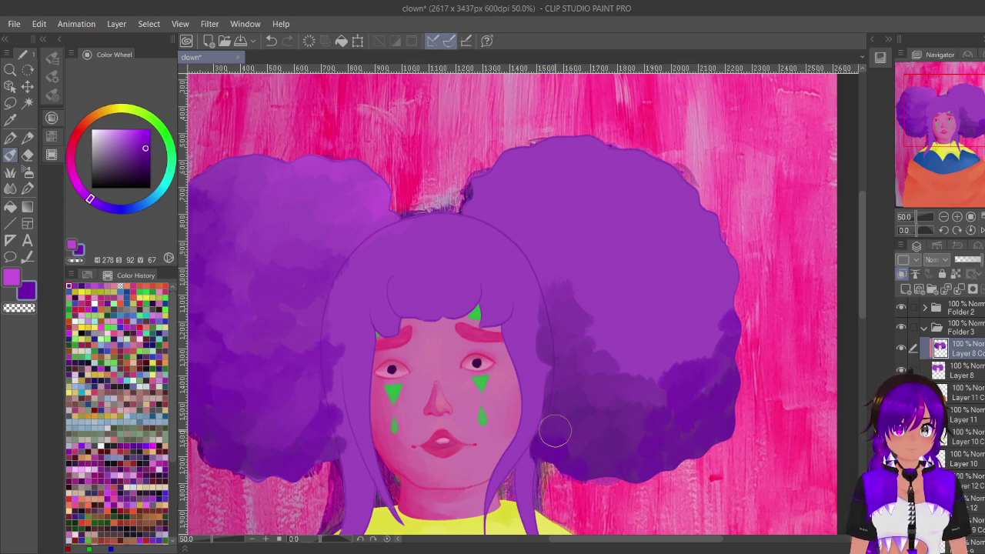
pyautogui.moveTo(594, 450)
pyautogui.mouseDown()
pyautogui.moveTo(642, 422)
pyautogui.moveTo(675, 406)
pyautogui.mouseUp()
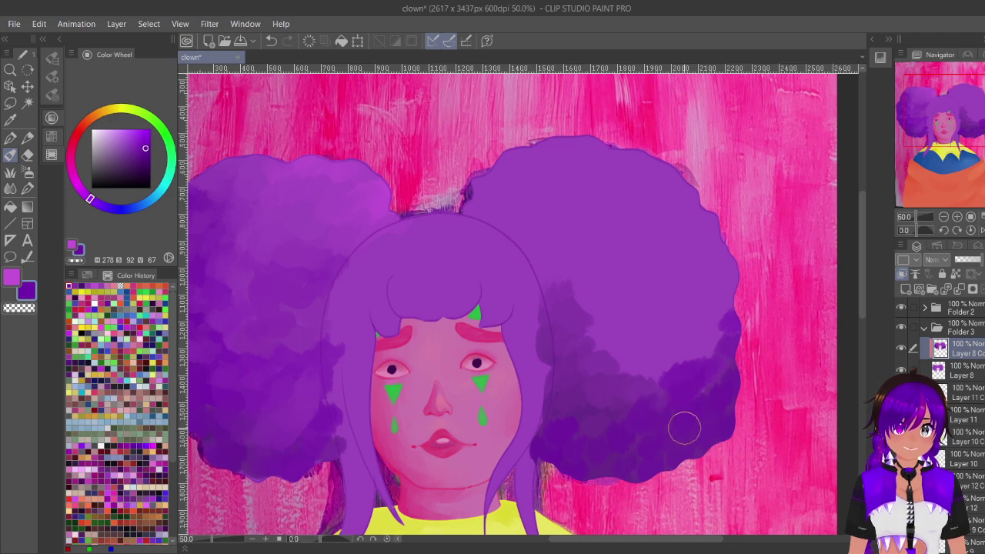
pyautogui.moveTo(575, 401)
pyautogui.mouseDown()
pyautogui.moveTo(565, 365)
pyautogui.moveTo(552, 328)
pyautogui.moveTo(581, 363)
pyautogui.moveTo(582, 396)
pyautogui.moveTo(589, 384)
pyautogui.moveTo(618, 411)
pyautogui.moveTo(662, 372)
pyautogui.moveTo(669, 378)
pyautogui.moveTo(600, 355)
pyautogui.moveTo(580, 313)
pyautogui.moveTo(558, 306)
pyautogui.moveTo(548, 320)
pyautogui.moveTo(541, 258)
pyautogui.moveTo(594, 302)
pyautogui.moveTo(600, 324)
pyautogui.moveTo(589, 336)
pyautogui.moveTo(612, 328)
pyautogui.moveTo(641, 359)
pyautogui.moveTo(675, 360)
pyautogui.mouseUp()
# Step: Choose a pinkish purple (H 292, S 61, V 85), undo a trial dab in the puff's middle, and highlight the right puff's upper outer part
pyautogui.moveTo(946, 128); pyautogui.dragTo(942, 128)
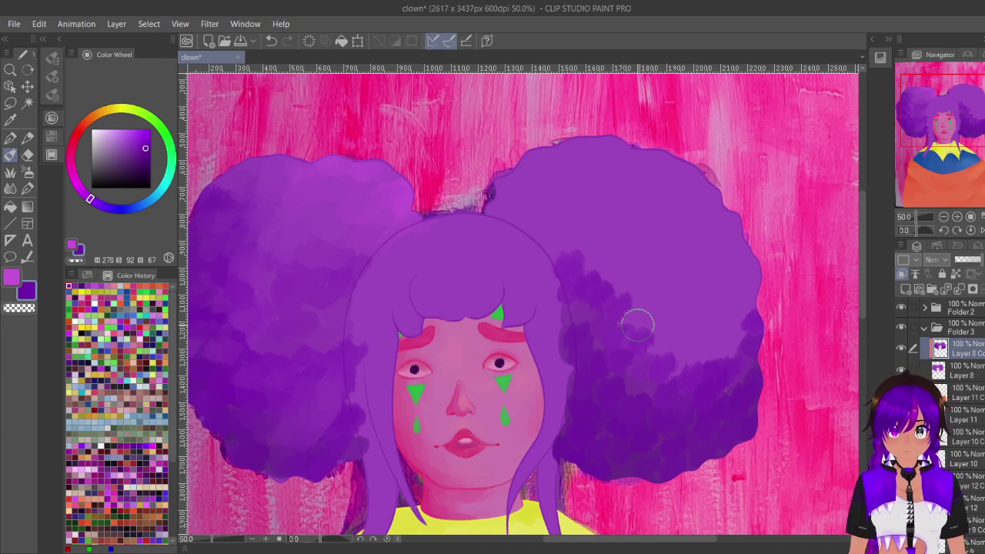
pyautogui.keyDown('alt'); pyautogui.click(606, 297); pyautogui.keyUp('alt')
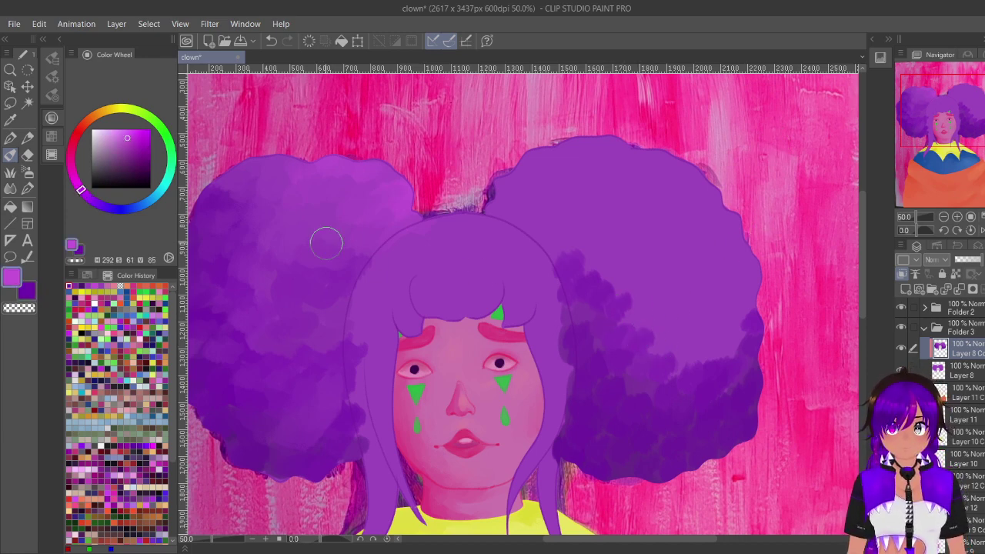
pyautogui.moveTo(593, 285)
pyautogui.mouseDown()
pyautogui.moveTo(642, 311)
pyautogui.moveTo(636, 317)
pyautogui.mouseUp()
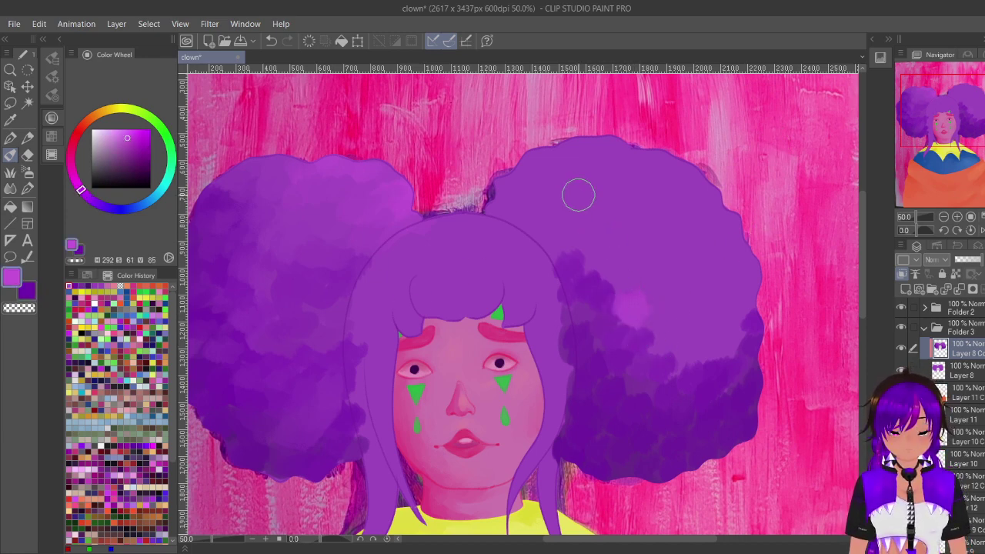
pyautogui.hotkey('ctrl', 'z')
pyautogui.moveTo(644, 166)
pyautogui.mouseDown()
pyautogui.moveTo(628, 145)
pyautogui.moveTo(695, 171)
pyautogui.moveTo(718, 197)
pyautogui.moveTo(685, 192)
pyautogui.moveTo(687, 200)
pyautogui.moveTo(705, 207)
pyautogui.moveTo(665, 183)
pyautogui.moveTo(661, 163)
pyautogui.moveTo(673, 169)
pyautogui.moveTo(665, 197)
pyautogui.moveTo(604, 174)
pyautogui.moveTo(614, 171)
pyautogui.moveTo(607, 143)
pyautogui.moveTo(597, 147)
pyautogui.moveTo(648, 178)
pyautogui.mouseUp()
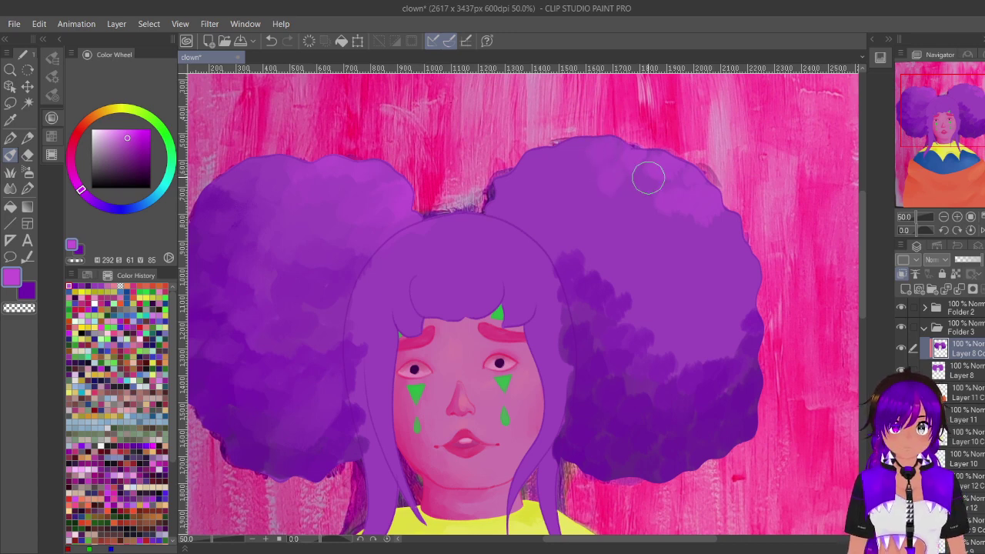
# Step: Flip the canvas horizontally, extend the pinkish highlights across the top of the same hair puff, and flip the canvas back
pyautogui.click(983, 230)
pyautogui.moveTo(972, 123); pyautogui.dragTo(968, 94)
pyautogui.moveTo(435, 194)
pyautogui.mouseDown()
pyautogui.moveTo(397, 208)
pyautogui.moveTo(452, 207)
pyautogui.moveTo(470, 169)
pyautogui.moveTo(533, 188)
pyautogui.moveTo(495, 169)
pyautogui.moveTo(479, 185)
pyautogui.moveTo(484, 200)
pyautogui.moveTo(552, 210)
pyautogui.moveTo(479, 217)
pyautogui.moveTo(470, 202)
pyautogui.moveTo(435, 192)
pyautogui.moveTo(410, 201)
pyautogui.moveTo(423, 204)
pyautogui.moveTo(415, 174)
pyautogui.moveTo(372, 201)
pyautogui.moveTo(427, 220)
pyautogui.mouseUp()
pyautogui.moveTo(451, 174)
pyautogui.mouseDown()
pyautogui.moveTo(391, 171)
pyautogui.moveTo(351, 191)
pyautogui.mouseUp()
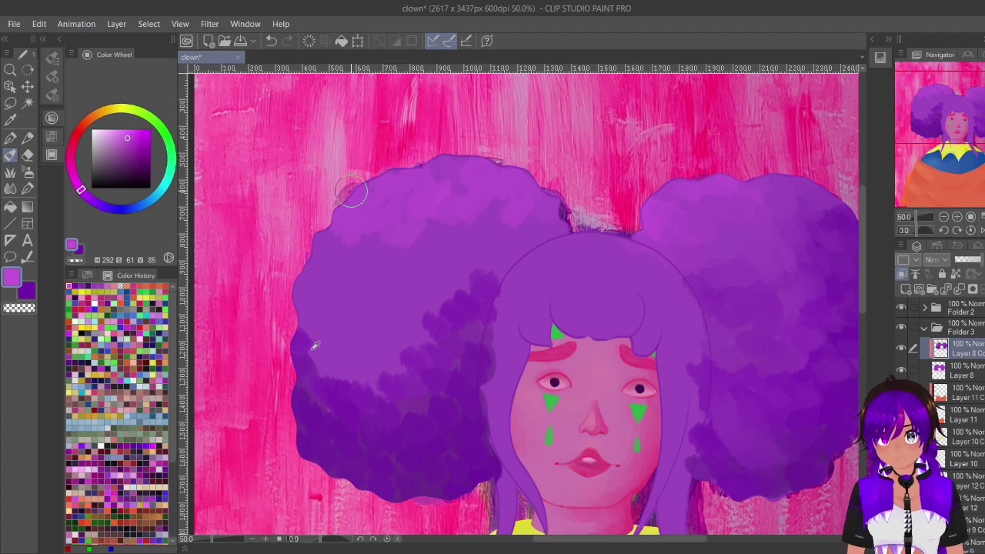
pyautogui.press('h')
pyautogui.moveTo(954, 148); pyautogui.dragTo(962, 127)
# Step: Pick the base hair purple (H 283, S 63, V 74) from earlier colors and blend midtones into the right puff's outer shadow edge
pyautogui.click(100, 287)
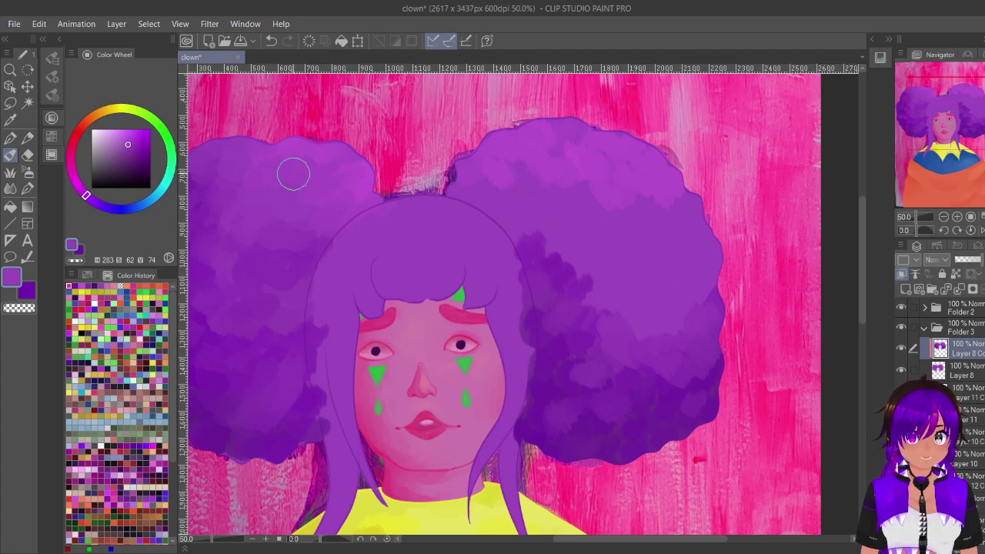
pyautogui.click(113, 286)
pyautogui.click(108, 286)
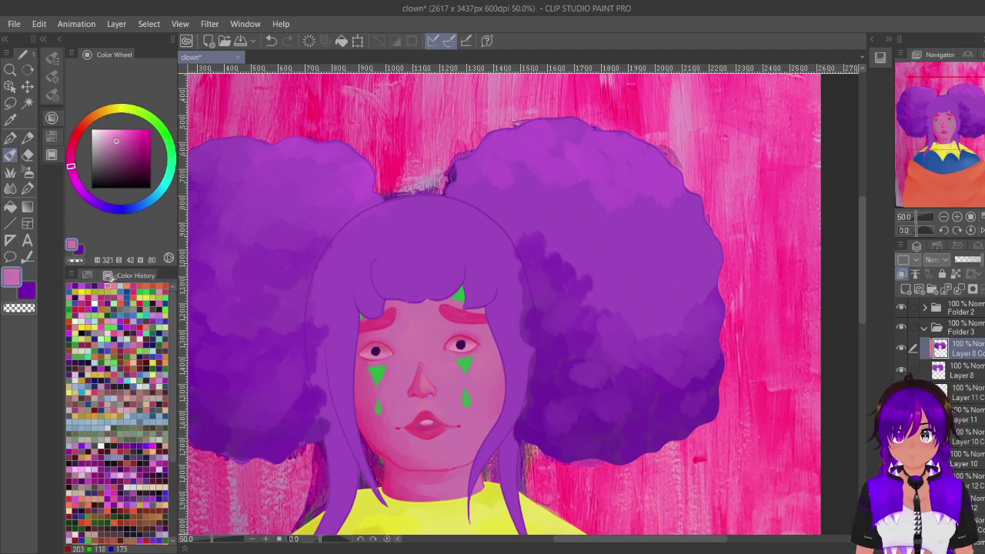
pyautogui.click(70, 287)
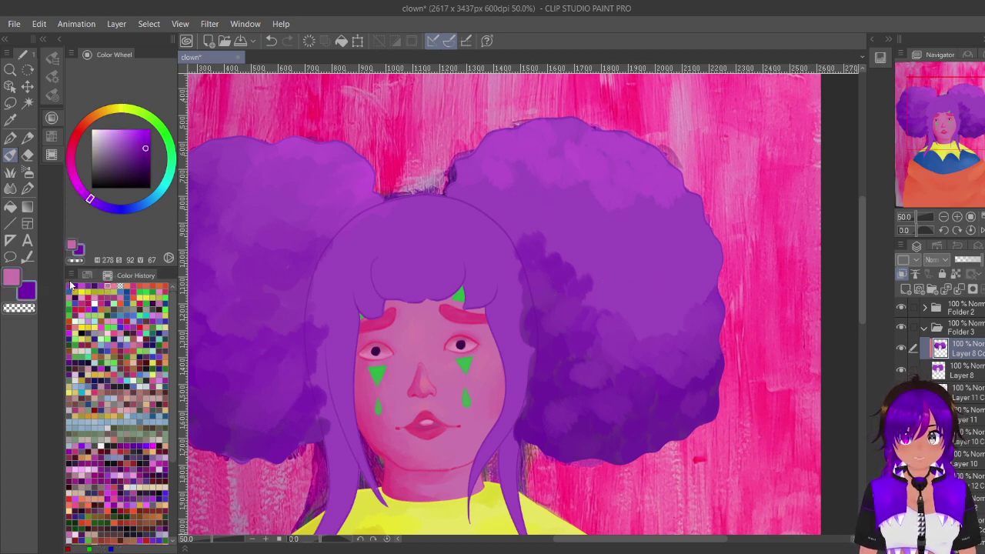
pyautogui.click(74, 286)
pyautogui.click(70, 287)
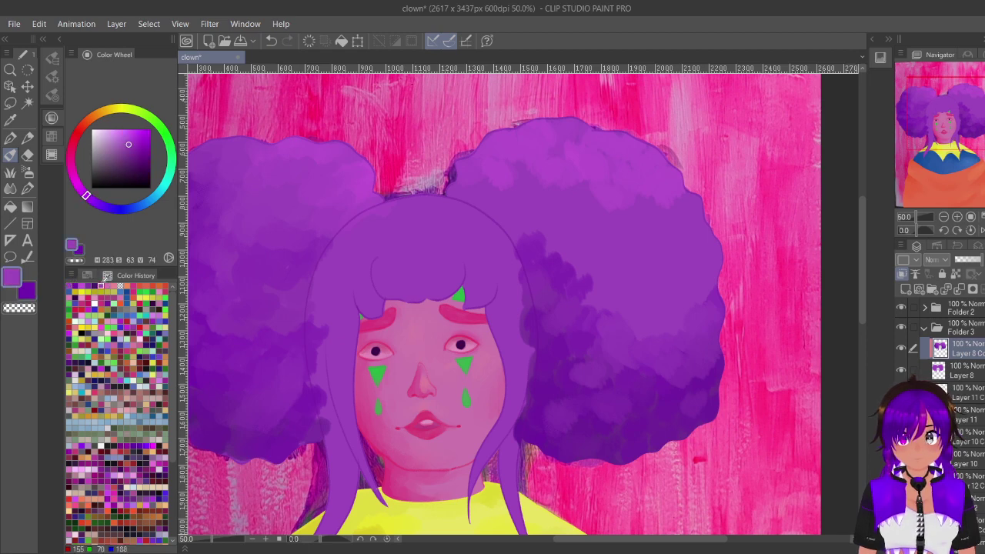
pyautogui.moveTo(645, 316); pyautogui.dragTo(697, 278)
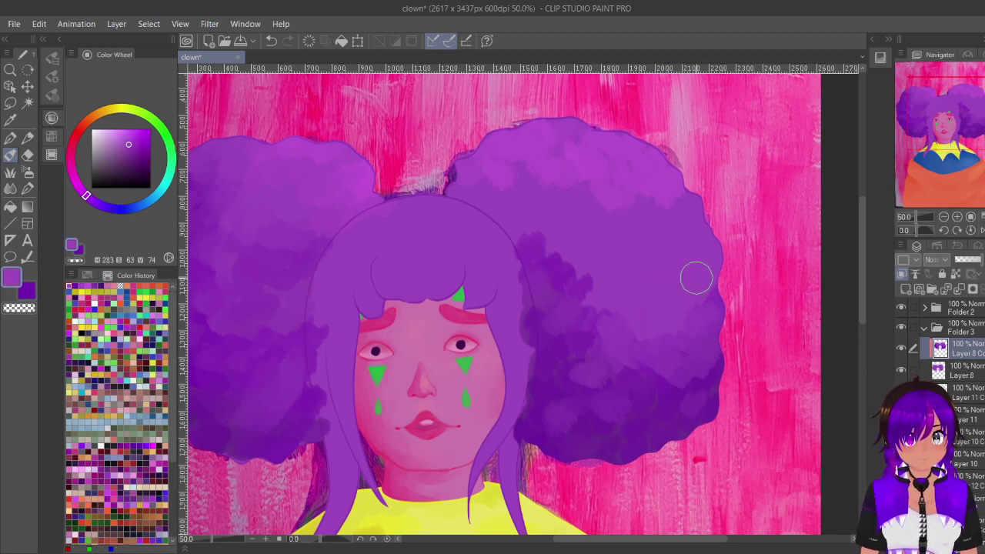
# Step: Texture the right puff's middle with saturated purple (H 278, S 92, V 67), base purple and pink (H 321, S 42, V 80), undoing the last dab
pyautogui.click(74, 286)
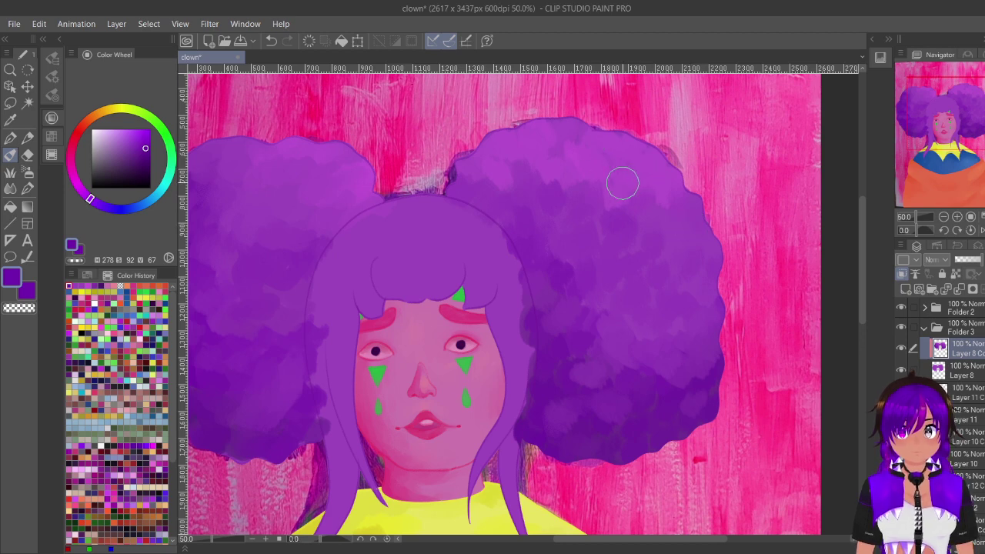
pyautogui.click(81, 286)
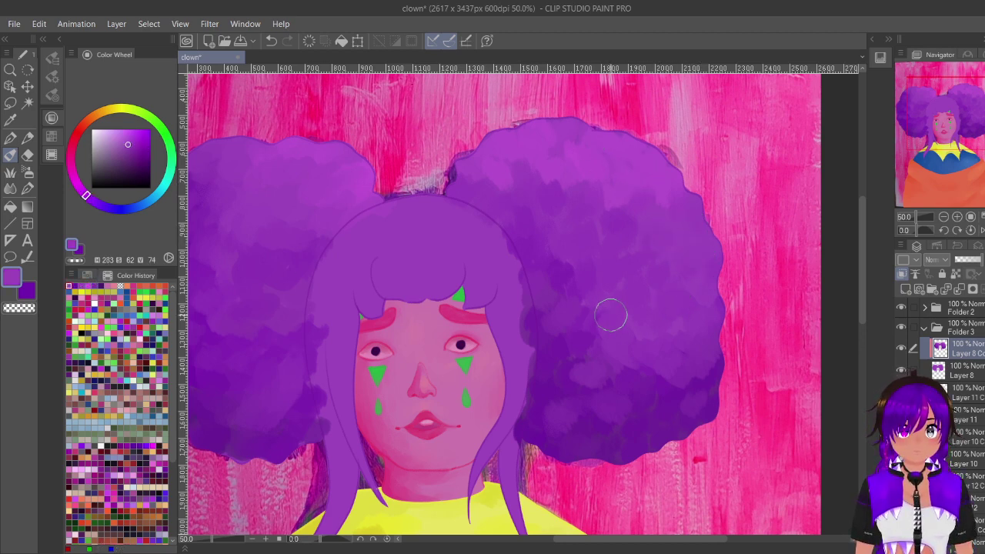
pyautogui.click(106, 285)
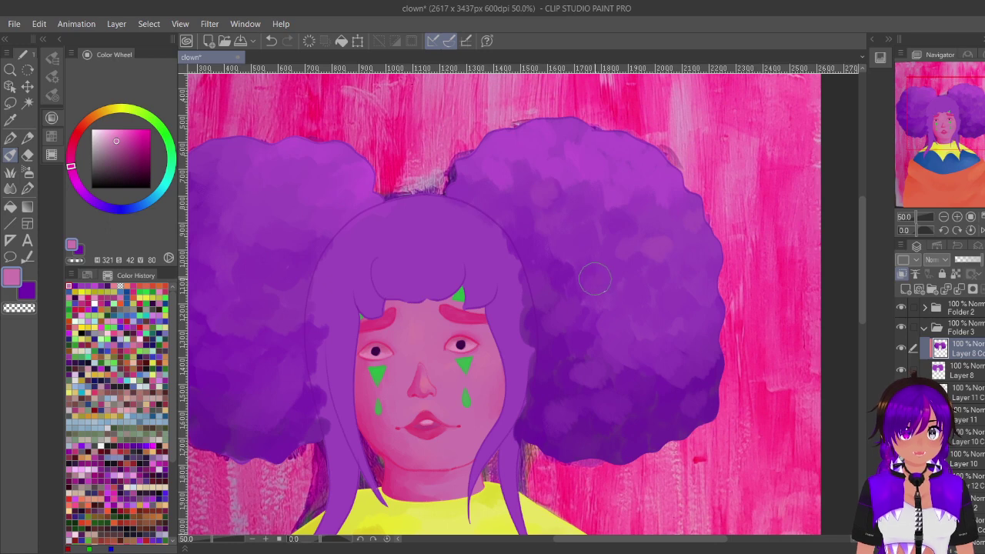
pyautogui.hotkey('ctrl', 'z')
# Step: Strengthen the highlights on the right puff's upper outer edge with pinkish purple (H 292, S 61, V 85) and save the file
pyautogui.click(94, 286)
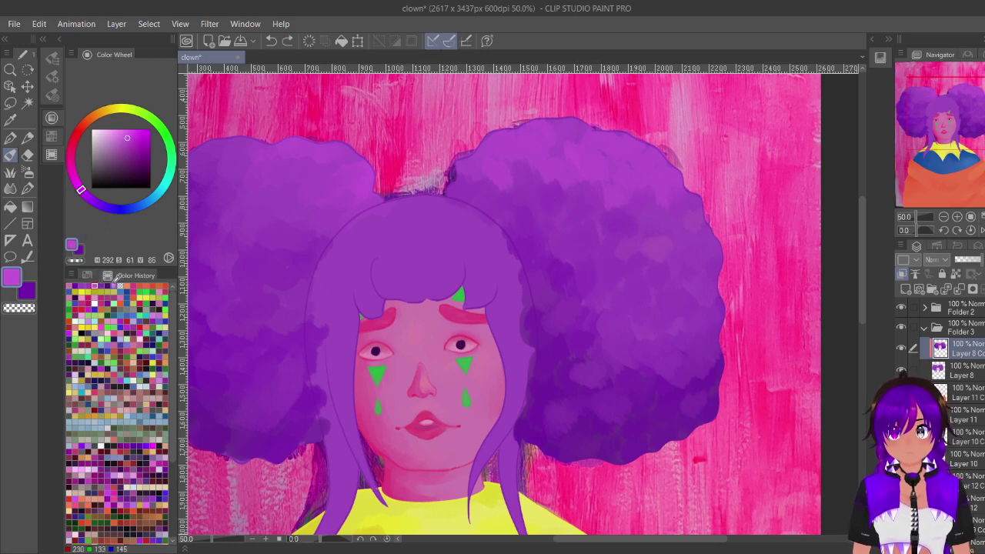
pyautogui.moveTo(656, 167); pyautogui.dragTo(682, 191)
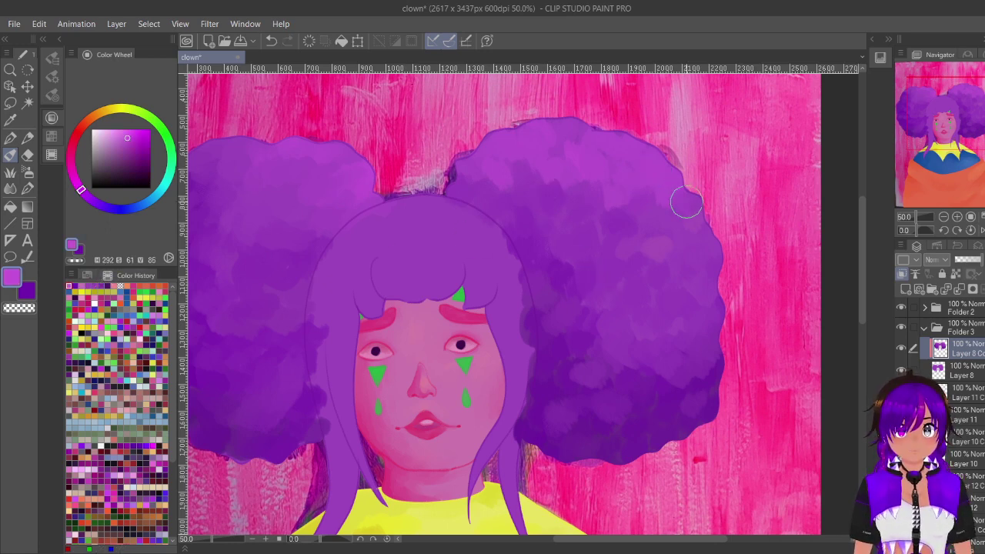
pyautogui.click(944, 218)
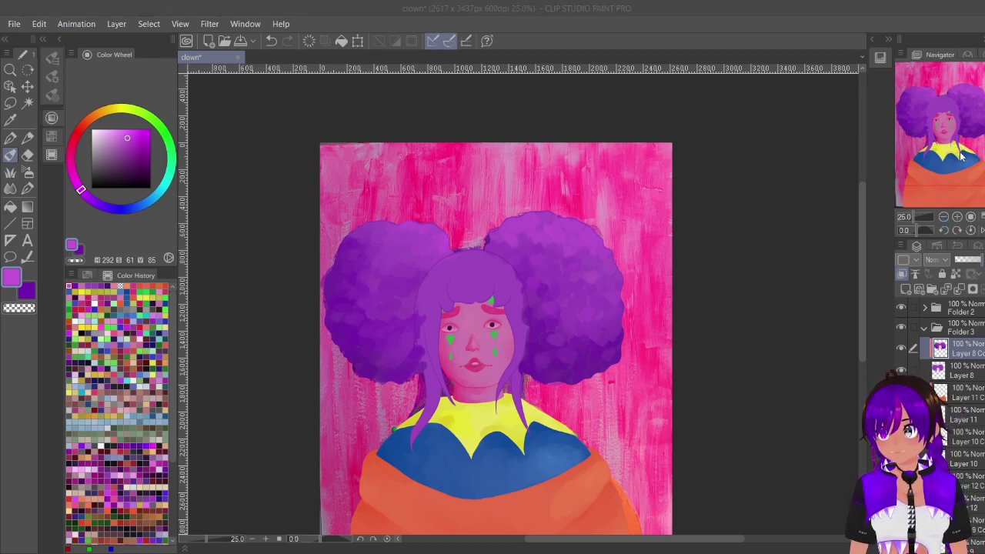
pyautogui.hotkey('ctrl', 's')
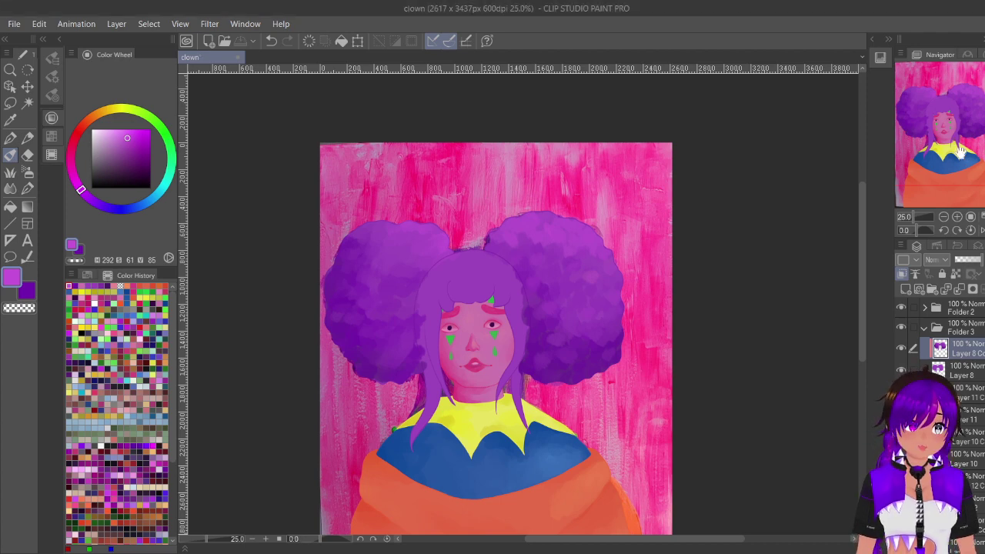
pyautogui.moveTo(961, 154); pyautogui.dragTo(947, 188)
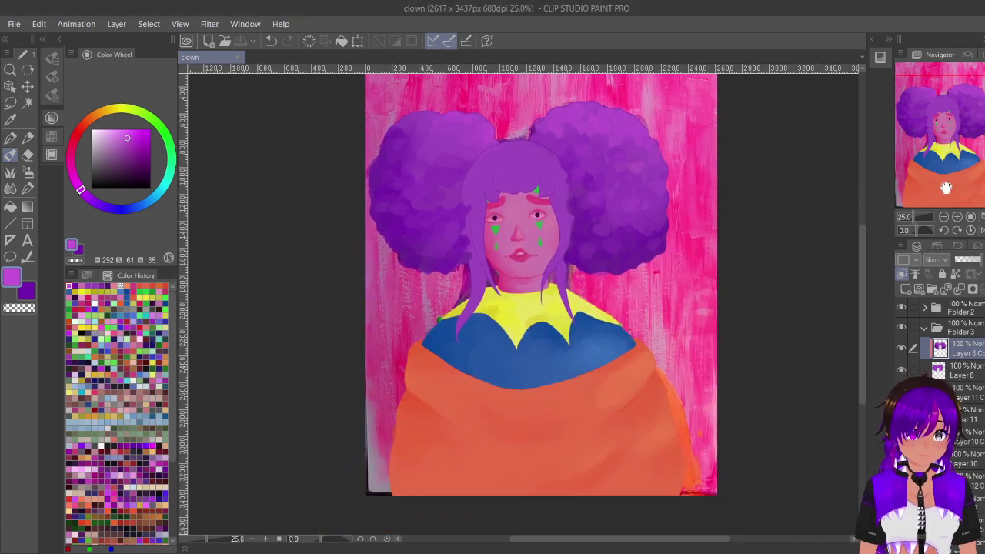
pyautogui.scroll(3, 518, 207)
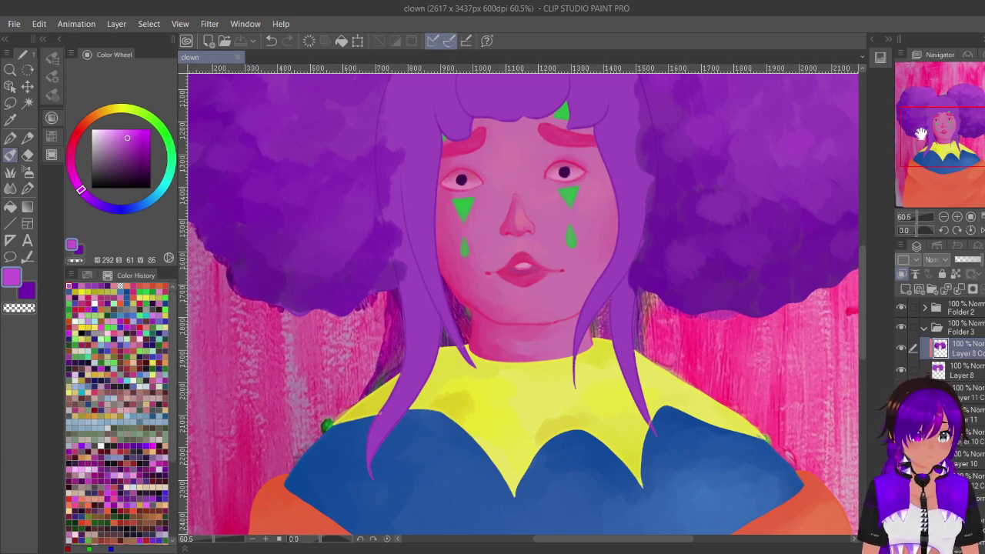
pyautogui.moveTo(922, 134); pyautogui.dragTo(927, 116)
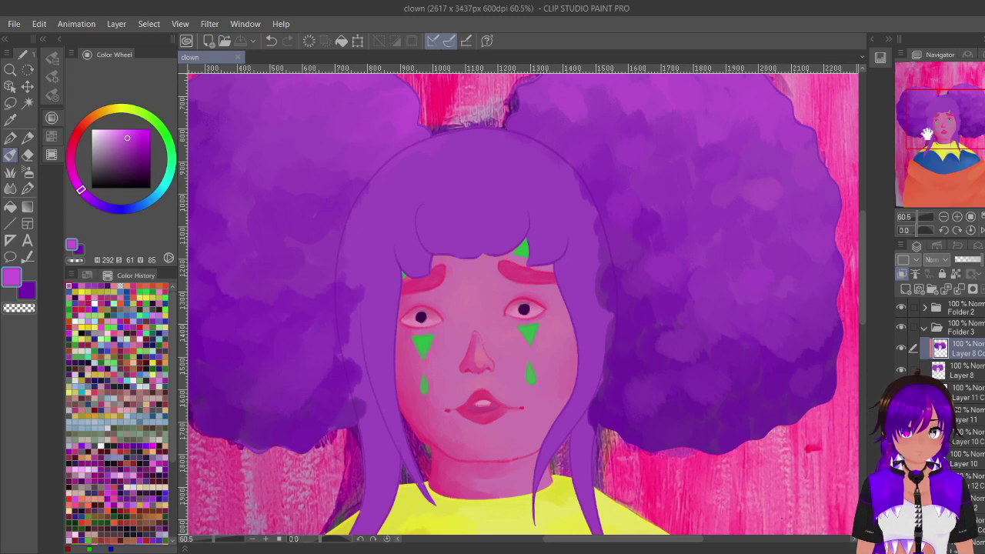
pyautogui.scroll(-1, 642, 331)
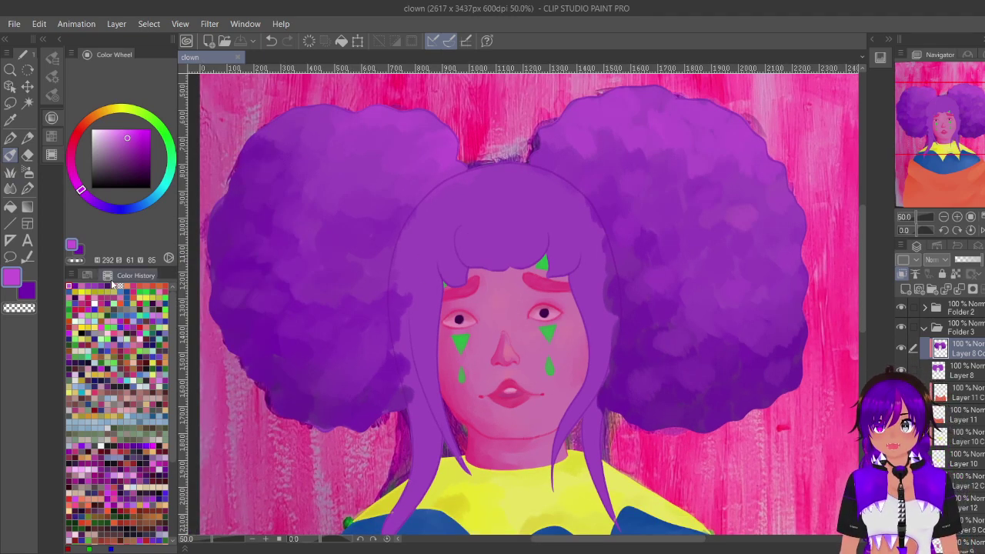
# Step: Shade the hair strands beside the face with darker purple (H 283, S 68, V 64) and compare them with the original painting
pyautogui.click(100, 286)
pyautogui.moveTo(946, 119); pyautogui.dragTo(944, 126)
pyautogui.moveTo(407, 506)
pyautogui.mouseDown()
pyautogui.moveTo(440, 426)
pyautogui.moveTo(393, 501)
pyautogui.moveTo(430, 480)
pyautogui.moveTo(454, 382)
pyautogui.moveTo(475, 394)
pyautogui.mouseUp()
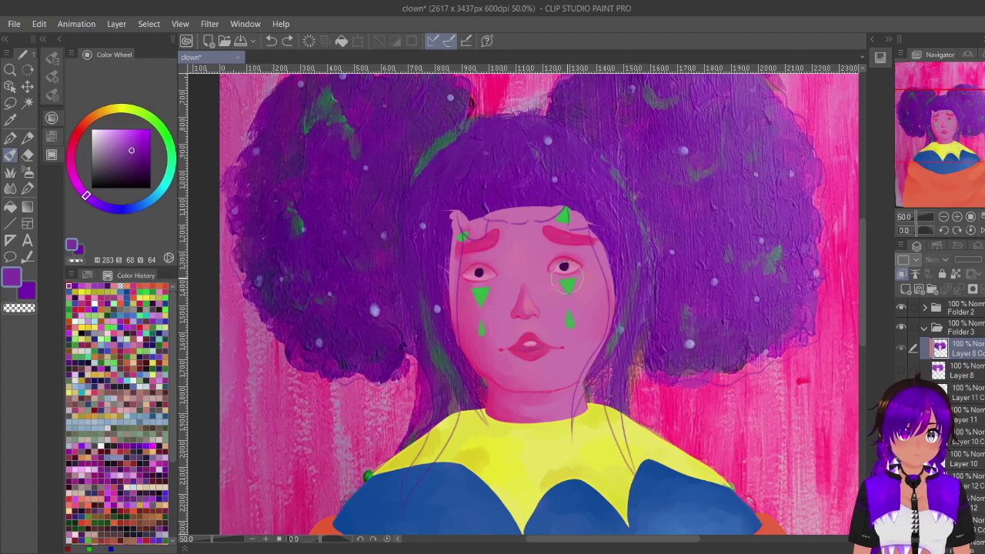
# Step: Hide the original painting and make the flat hair layer, Layer 8, active
pyautogui.click(926, 328)
pyautogui.click(902, 369)
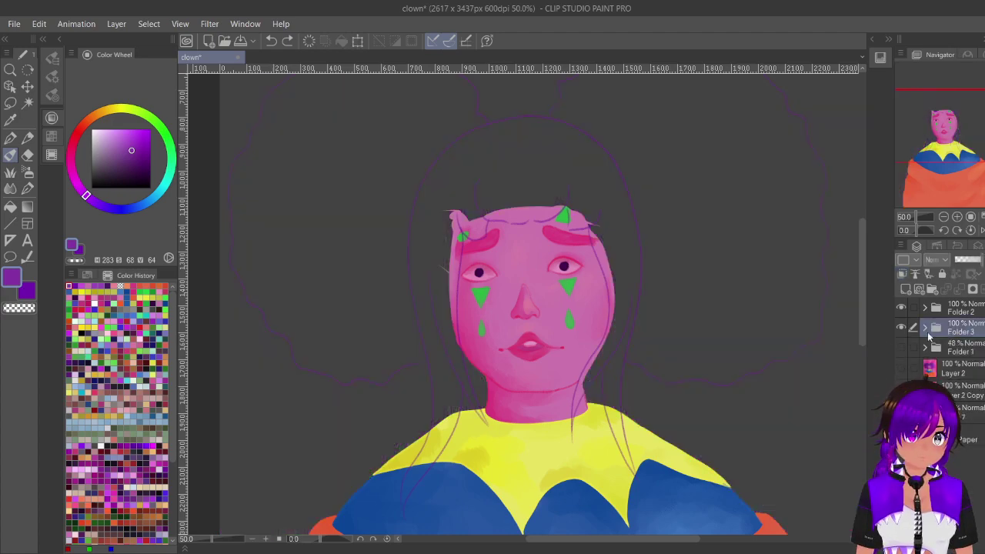
pyautogui.click(925, 330)
pyautogui.click(971, 373)
pyautogui.click(27, 102)
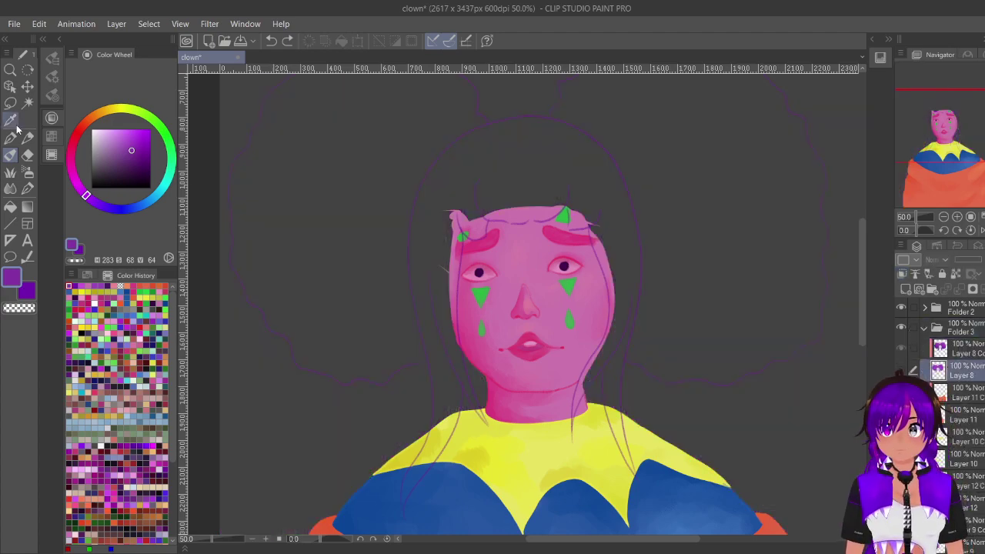
pyautogui.click(522, 242)
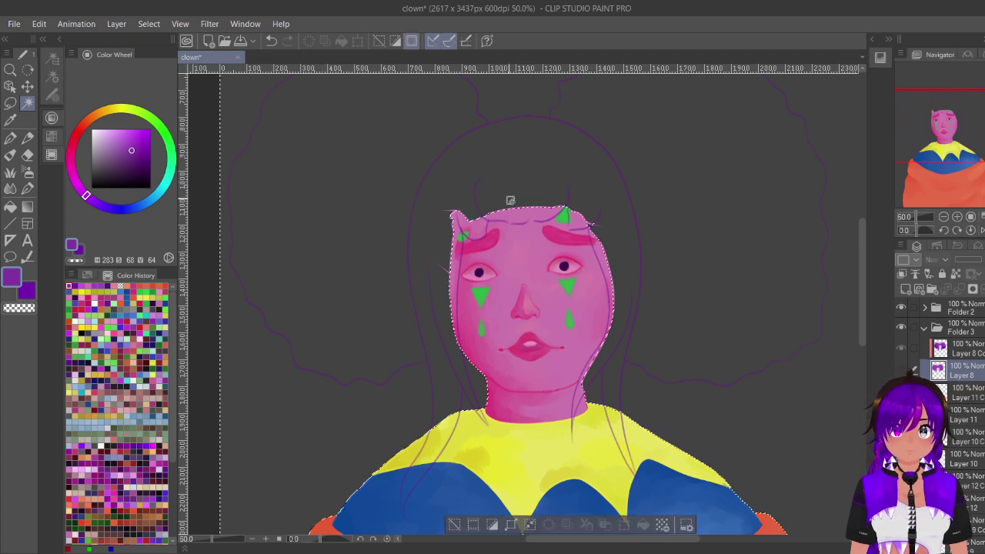
pyautogui.click(455, 524)
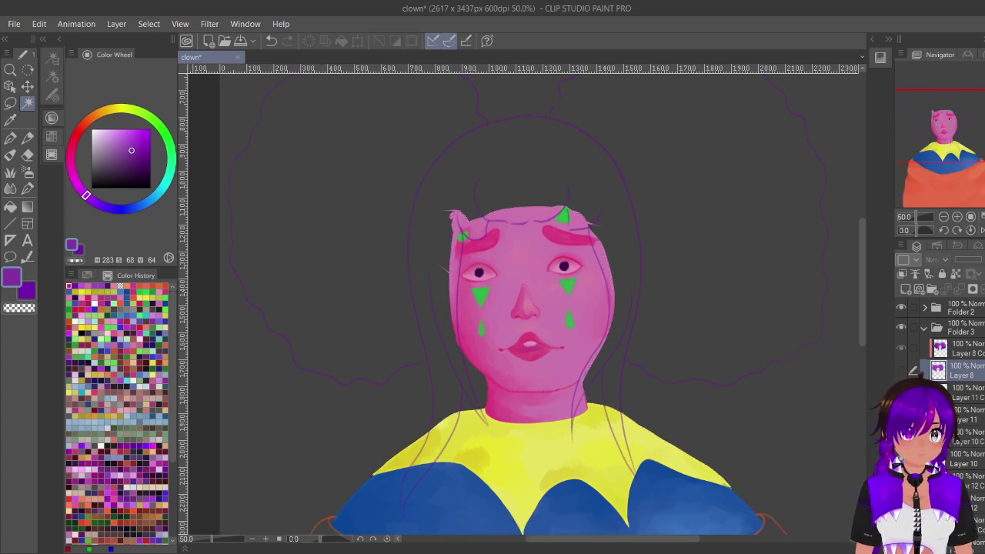
pyautogui.click(901, 307)
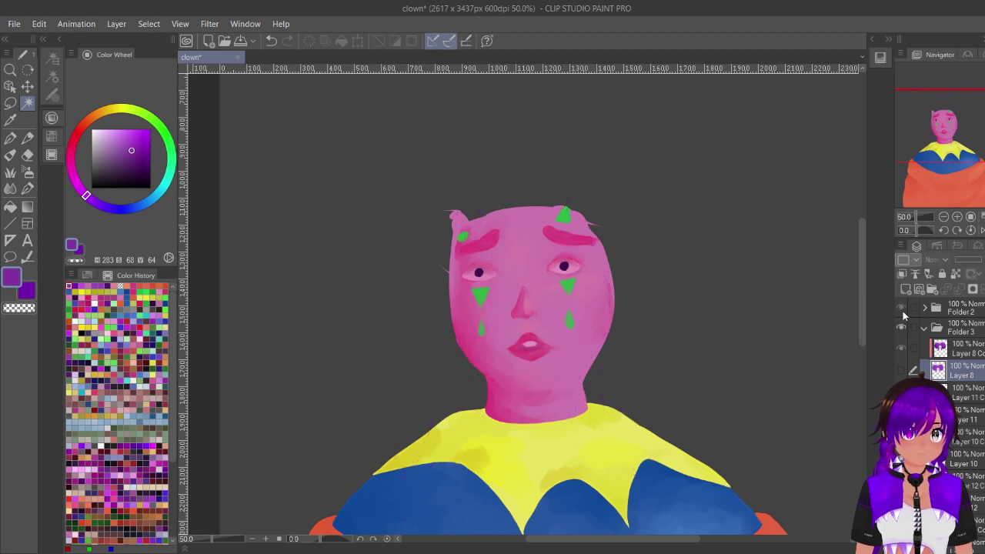
pyautogui.click(902, 307)
pyautogui.click(925, 307)
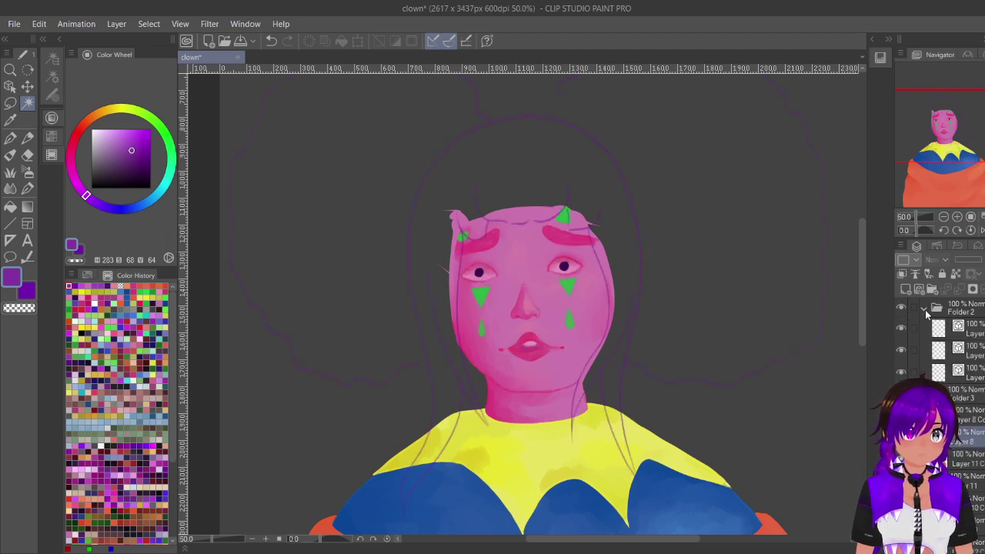
pyautogui.click(925, 308)
pyautogui.click(924, 328)
# Step: Show the flat hair layer and try to auto-select the head hair with Refer to all layers, clearing each selection
pyautogui.click(902, 362)
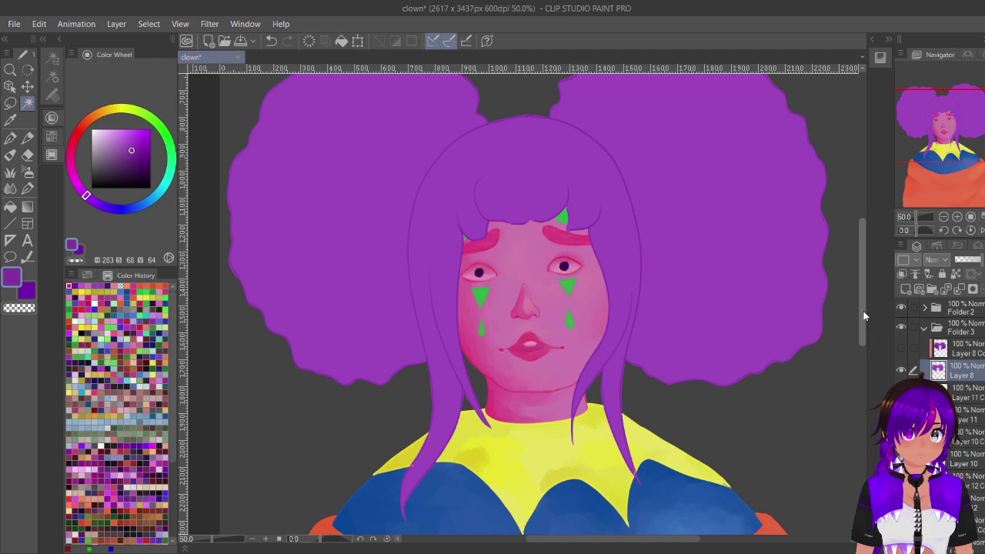
pyautogui.click(635, 303)
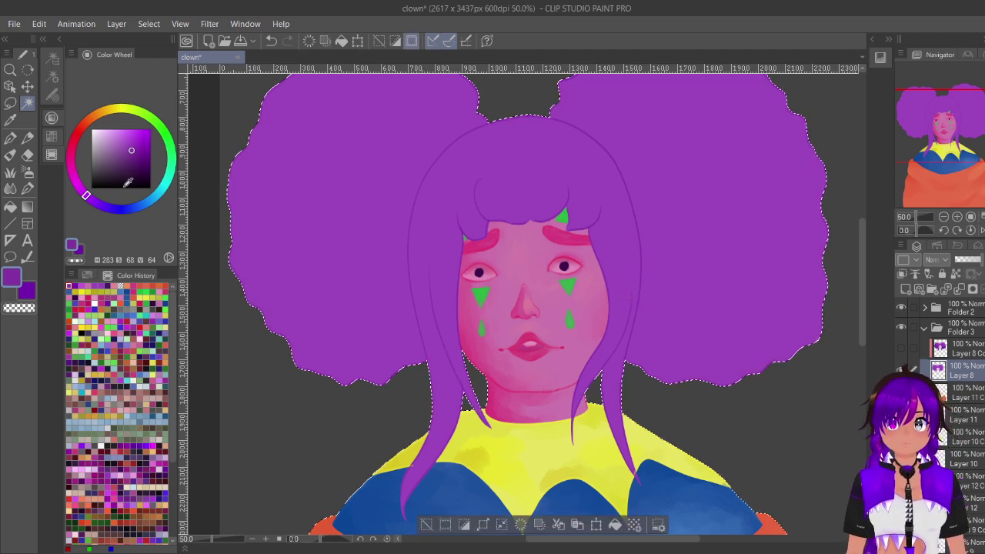
pyautogui.click(52, 96)
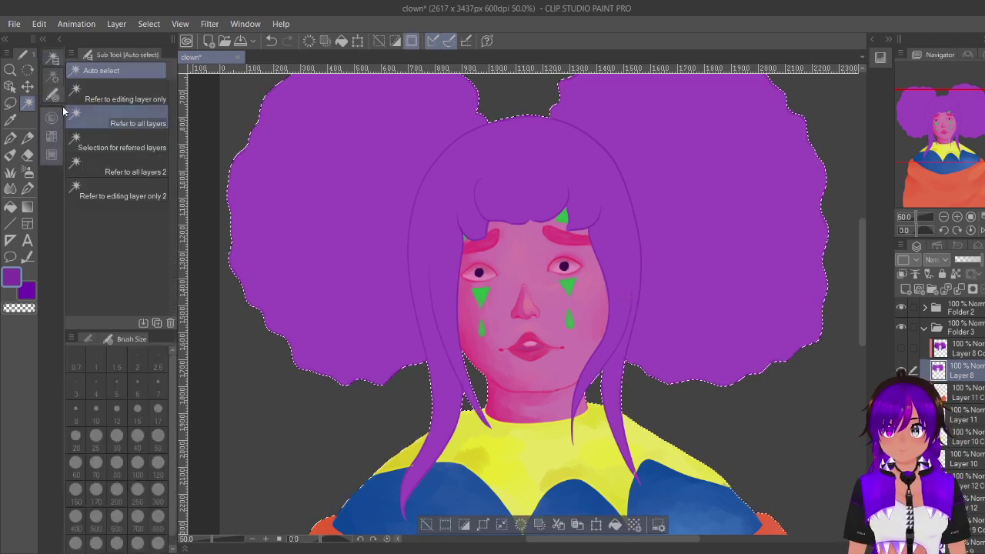
pyautogui.click(425, 524)
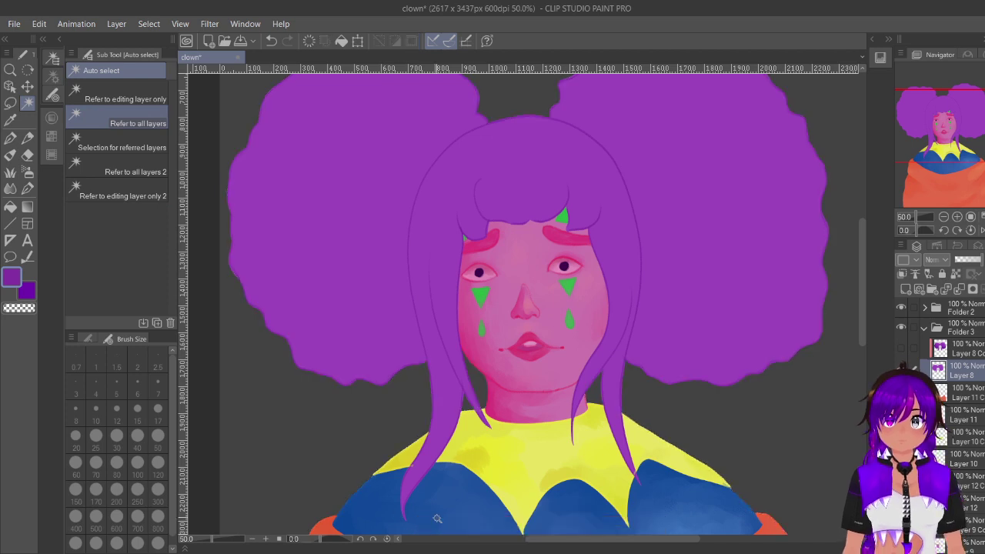
pyautogui.click(478, 302)
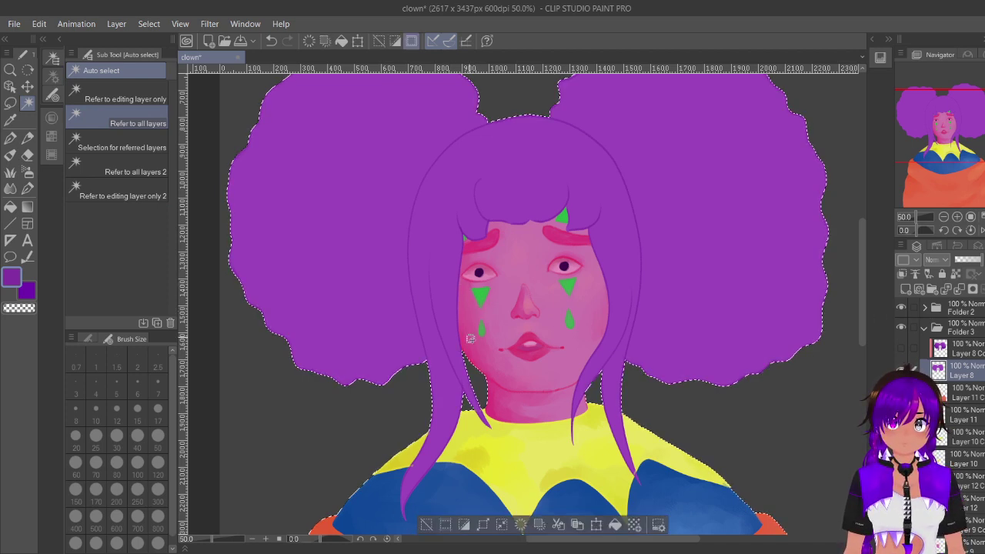
pyautogui.click(421, 522)
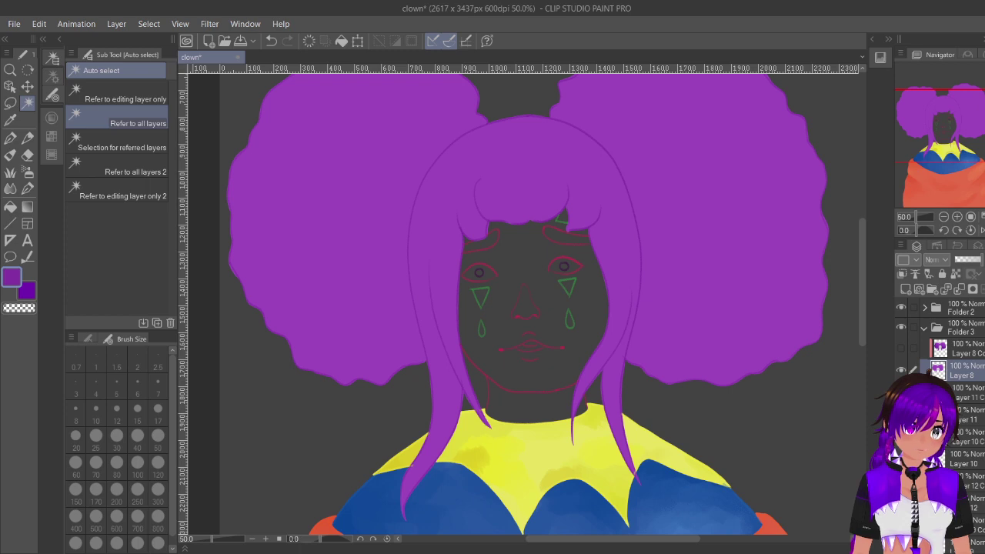
# Step: Hide the orange, blue and yellow clothing color layers so their line art stays on its own
pyautogui.click(902, 459)
pyautogui.hotkey('ctrl', 'z')
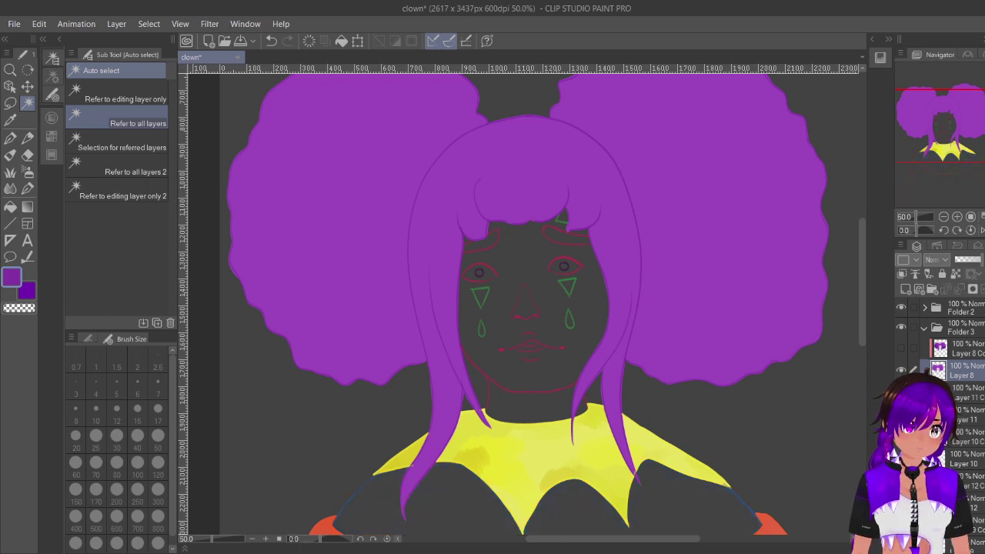
pyautogui.hotkey('ctrl', 'z')
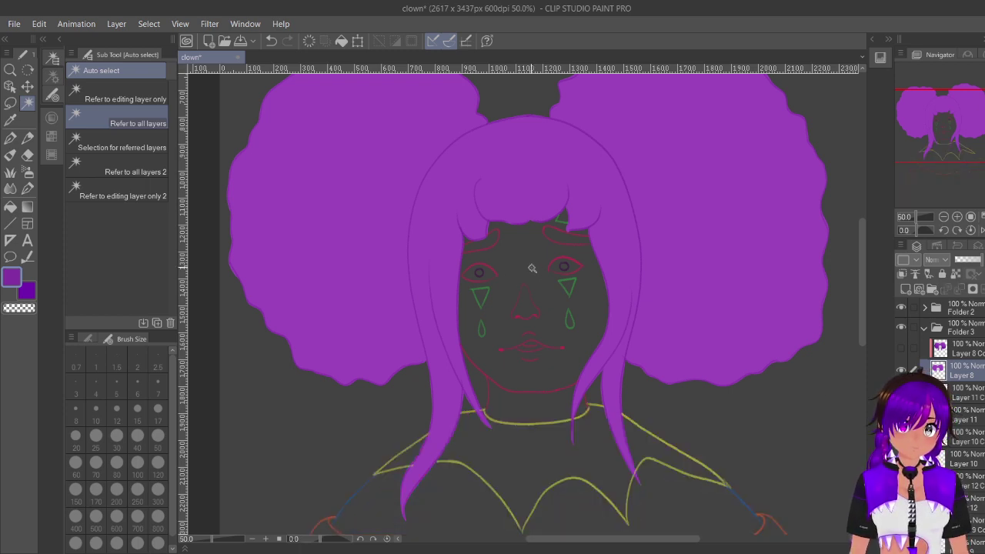
# Step: Try to auto-select the central hair against the line art with Refer to all layers, and clear the selection
pyautogui.click(562, 201)
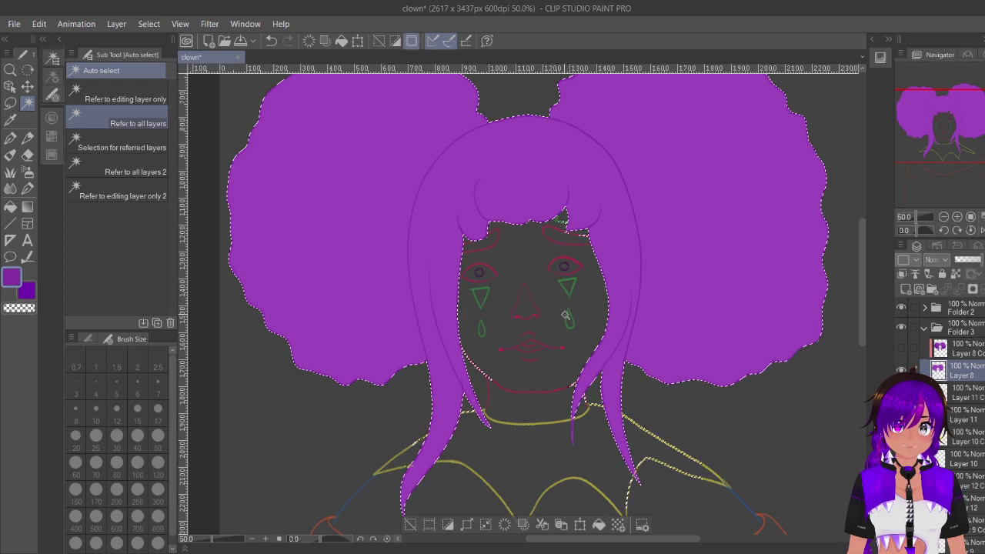
pyautogui.click(408, 525)
pyautogui.hotkey('ctrl', 'z')
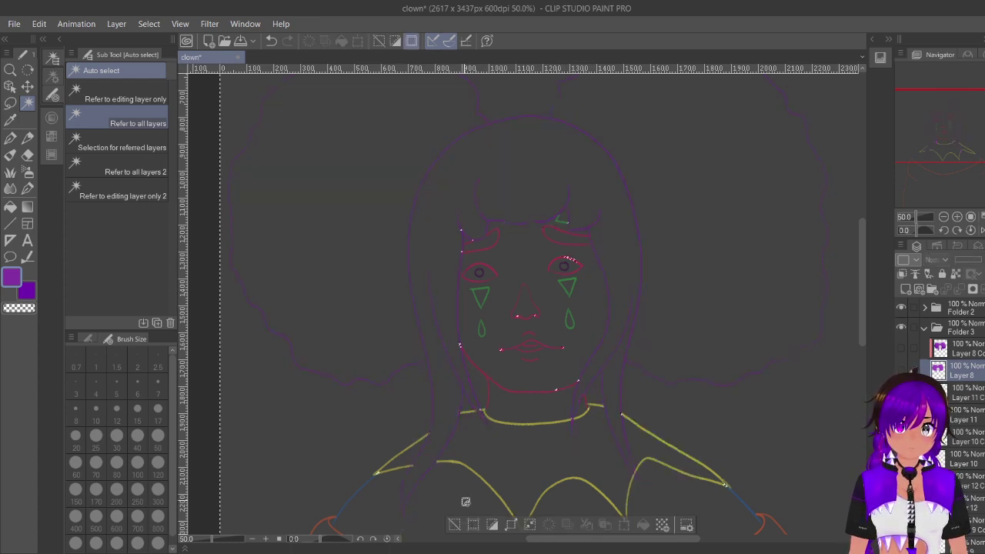
# Step: Select the head hair within the line art using Refer to all layers 2, and show both hair layers with the shading layer active
pyautogui.click(145, 172)
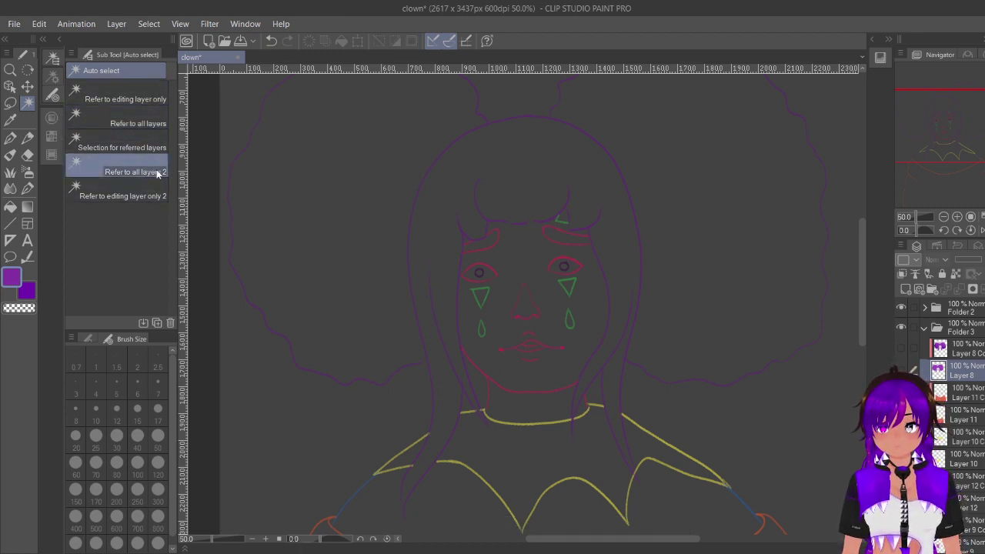
pyautogui.click(454, 404)
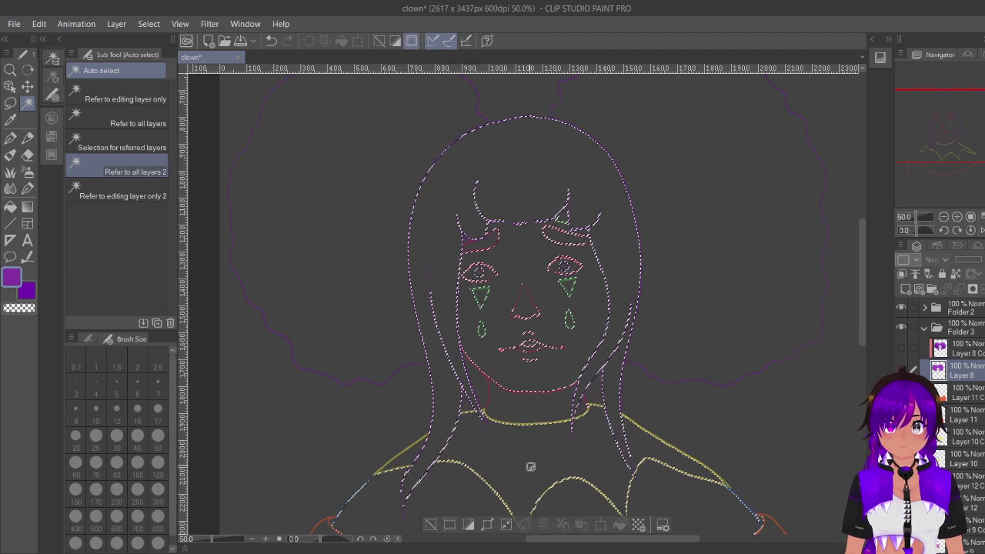
pyautogui.click(901, 348)
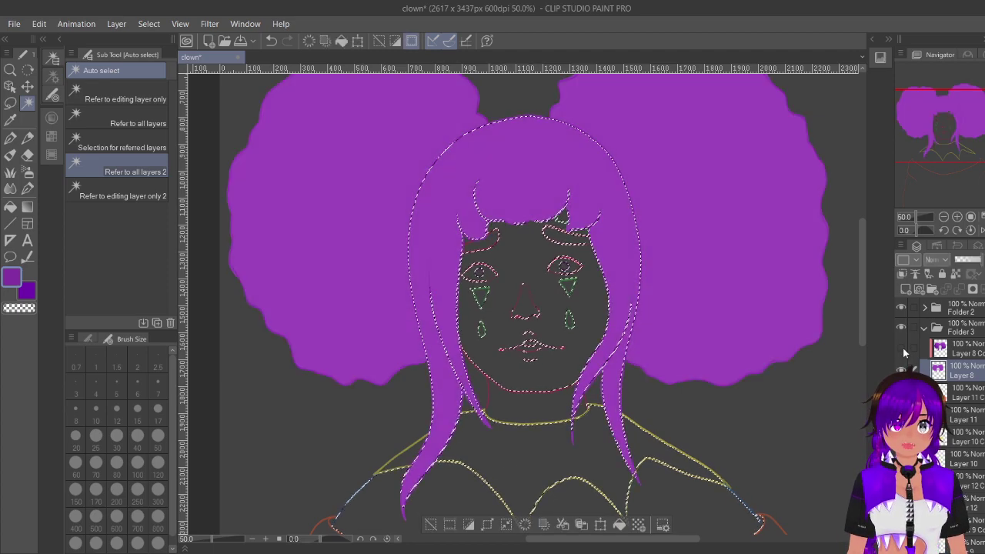
pyautogui.click(929, 354)
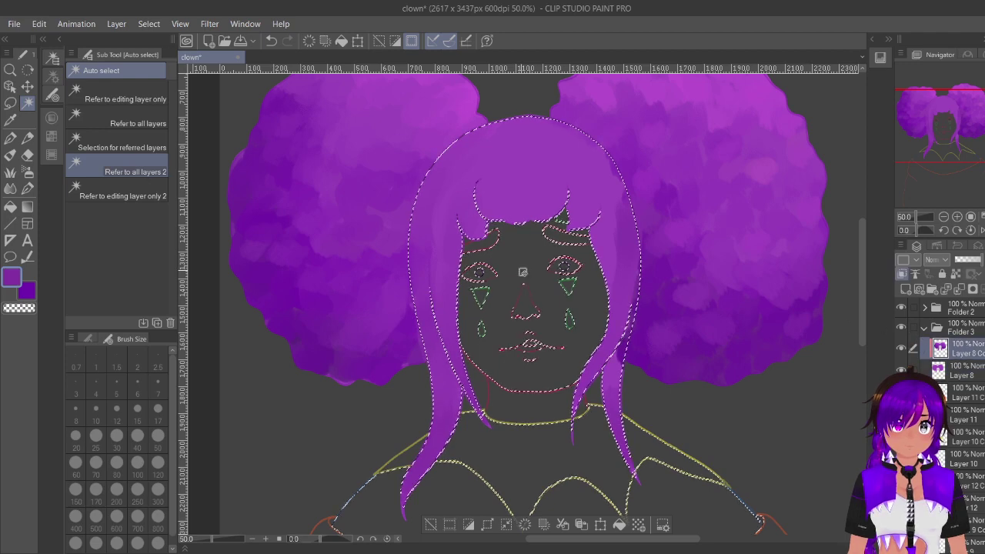
# Step: Shade the lower bangs and side strands with a size 120 Gouache brush, using dark purple and saturated purple (H 278, S 92, V 67)
pyautogui.click(10, 155)
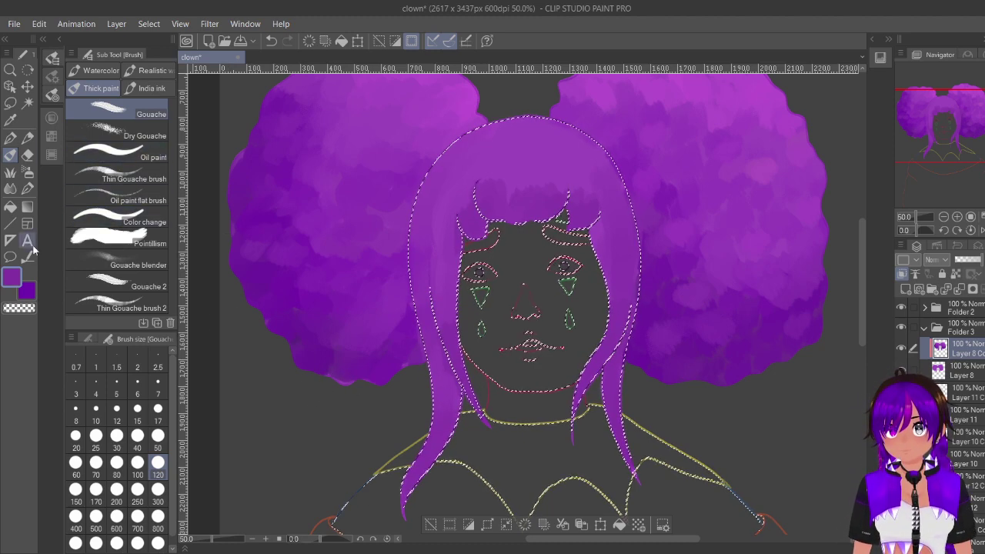
pyautogui.click(28, 291)
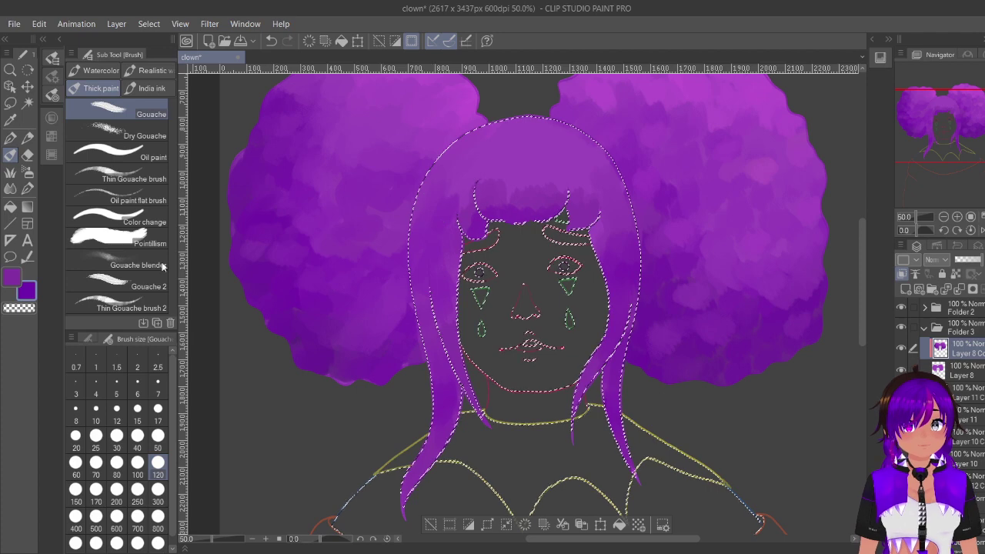
# Step: Paint pinkish purple highlights (H 292, S 61, V 85) across the crown and bangs and down the side strands
pyautogui.click(53, 152)
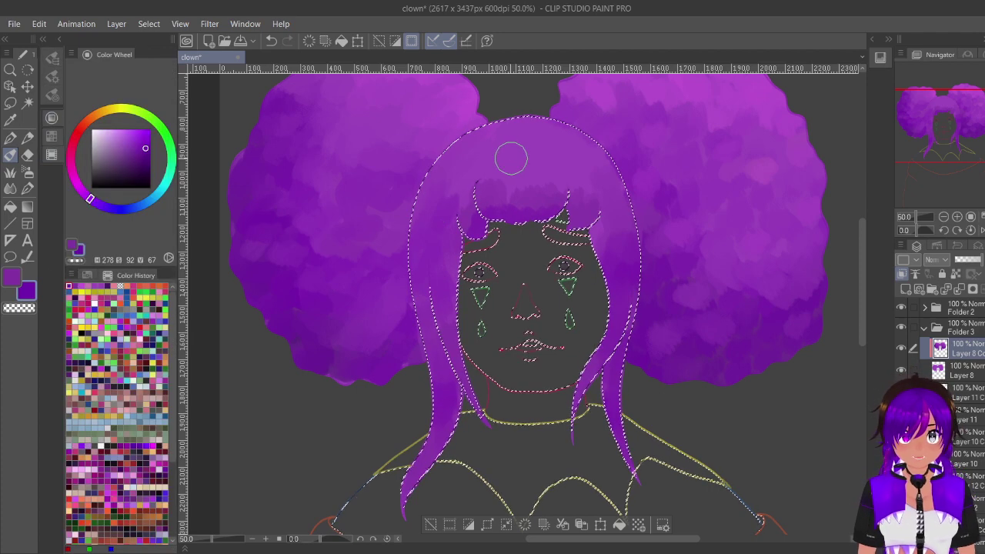
pyautogui.keyDown('alt'); pyautogui.click(505, 153); pyautogui.keyUp('alt')
pyautogui.click(88, 287)
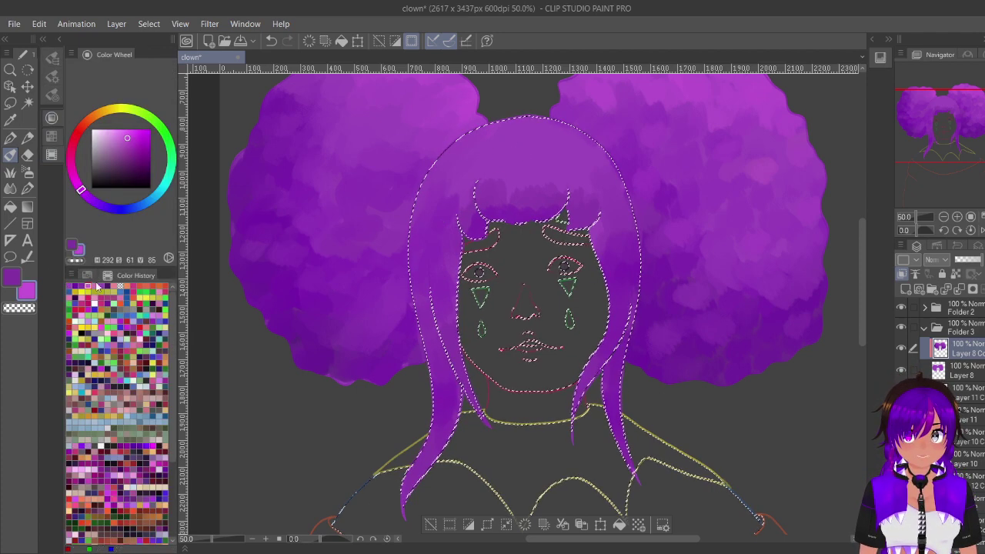
pyautogui.click(99, 286)
pyautogui.click(88, 286)
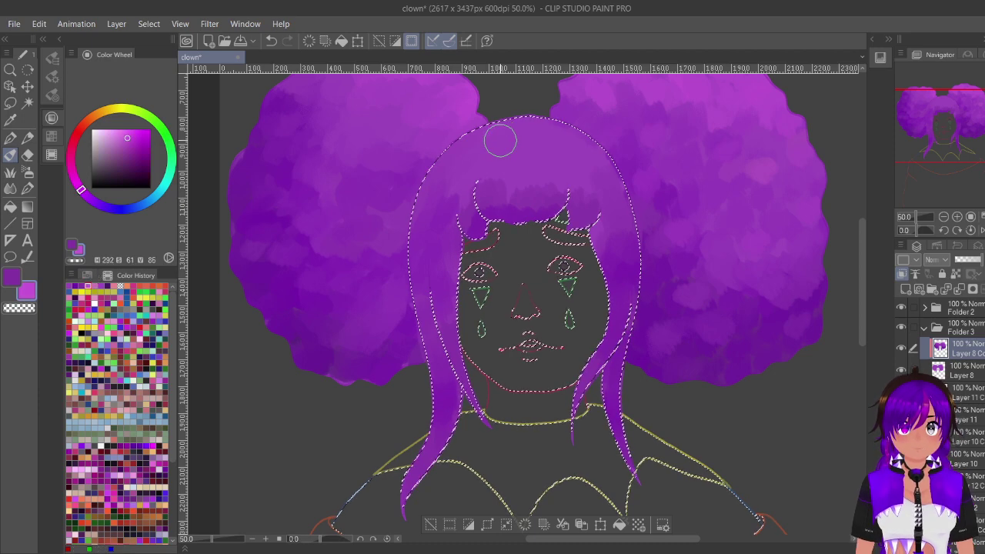
pyautogui.moveTo(500, 139)
pyautogui.mouseDown()
pyautogui.moveTo(545, 138)
pyautogui.moveTo(505, 132)
pyautogui.moveTo(498, 150)
pyautogui.moveTo(569, 158)
pyautogui.moveTo(565, 146)
pyautogui.moveTo(591, 173)
pyautogui.moveTo(567, 180)
pyautogui.moveTo(553, 169)
pyautogui.moveTo(551, 184)
pyautogui.moveTo(518, 201)
pyautogui.moveTo(562, 196)
pyautogui.moveTo(515, 212)
pyautogui.moveTo(485, 186)
pyautogui.moveTo(515, 198)
pyautogui.moveTo(528, 176)
pyautogui.mouseUp()
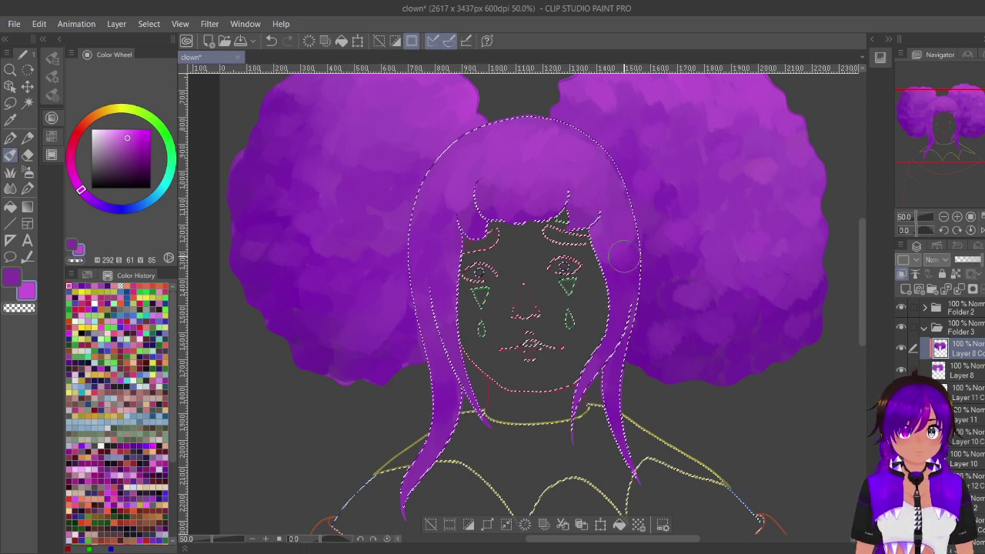
pyautogui.moveTo(445, 271)
pyautogui.mouseDown()
pyautogui.moveTo(437, 230)
pyautogui.moveTo(429, 245)
pyautogui.moveTo(434, 267)
pyautogui.moveTo(451, 257)
pyautogui.moveTo(442, 225)
pyautogui.moveTo(422, 255)
pyautogui.moveTo(437, 288)
pyautogui.moveTo(429, 234)
pyautogui.moveTo(441, 408)
pyautogui.mouseUp()
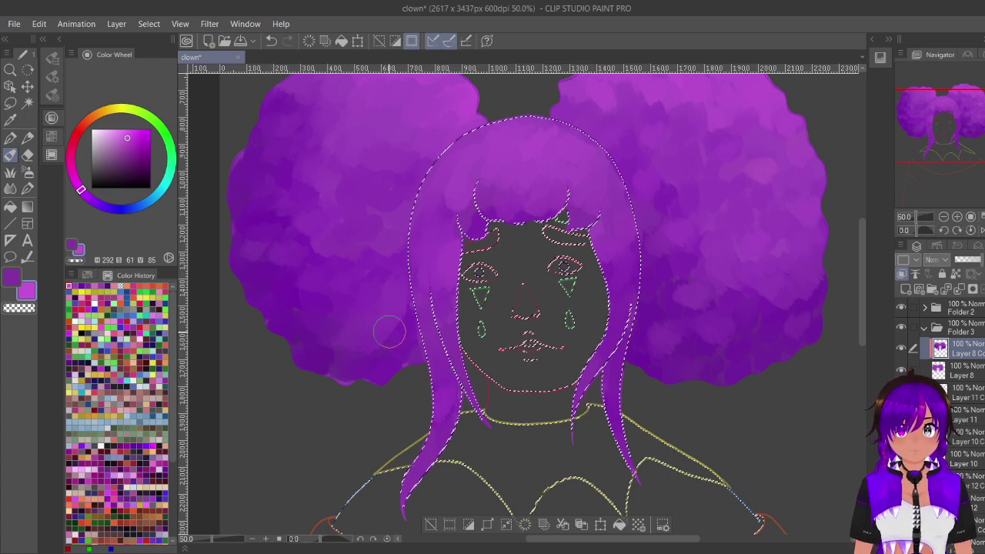
# Step: Paint root shadows at the crown and fine strands in the bangs with size 50 Gouache (H 278, S 92, V 67), then deselect
pyautogui.click(16, 279)
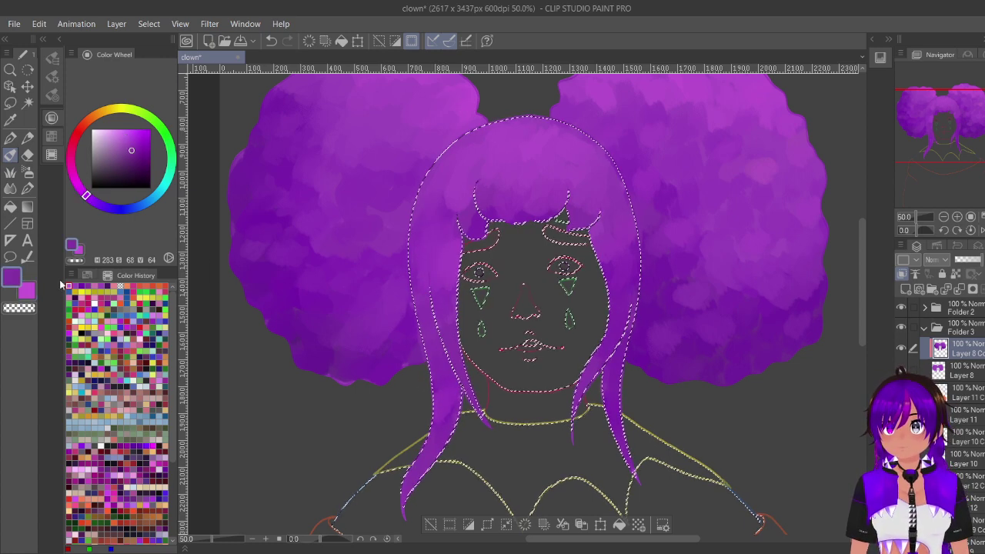
pyautogui.click(83, 286)
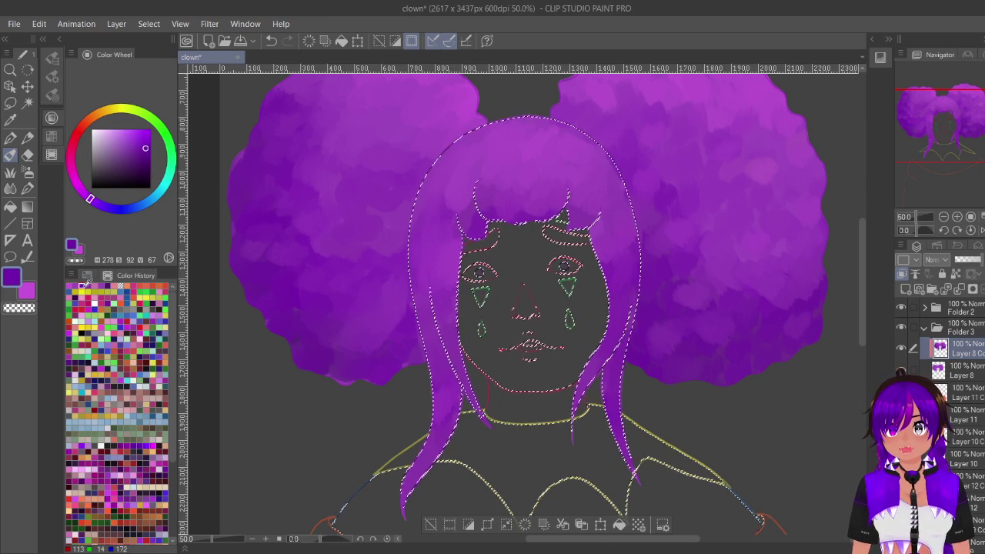
pyautogui.click(52, 94)
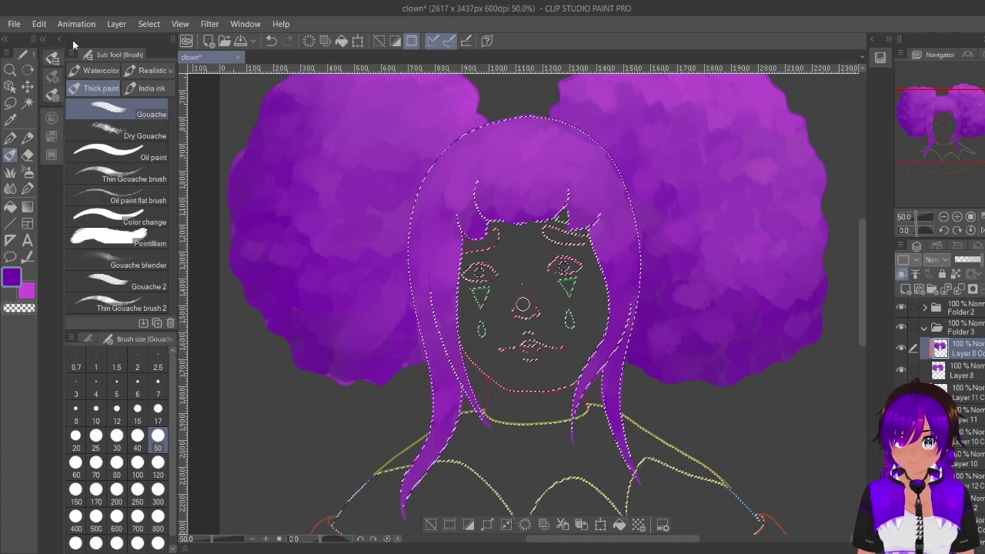
pyautogui.click(60, 40)
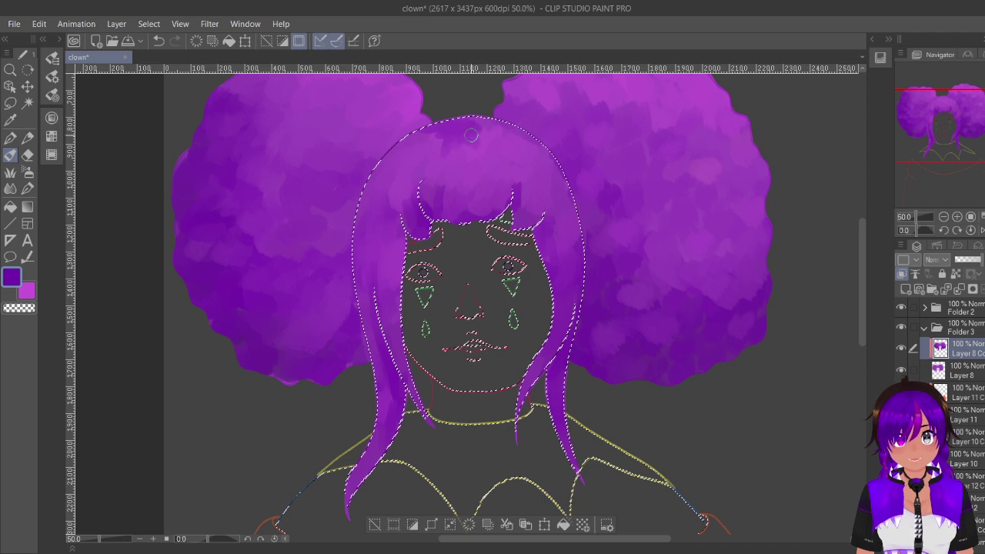
pyautogui.click(374, 524)
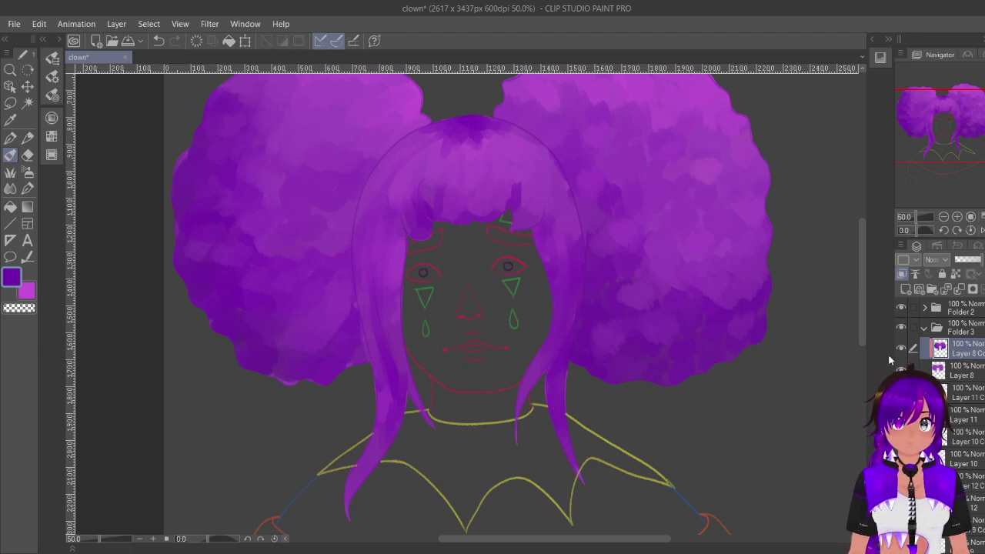
# Step: Show the orange, blue and yellow clothing layers and the face layer again to review the whole figure
pyautogui.click(901, 459)
pyautogui.click(902, 482)
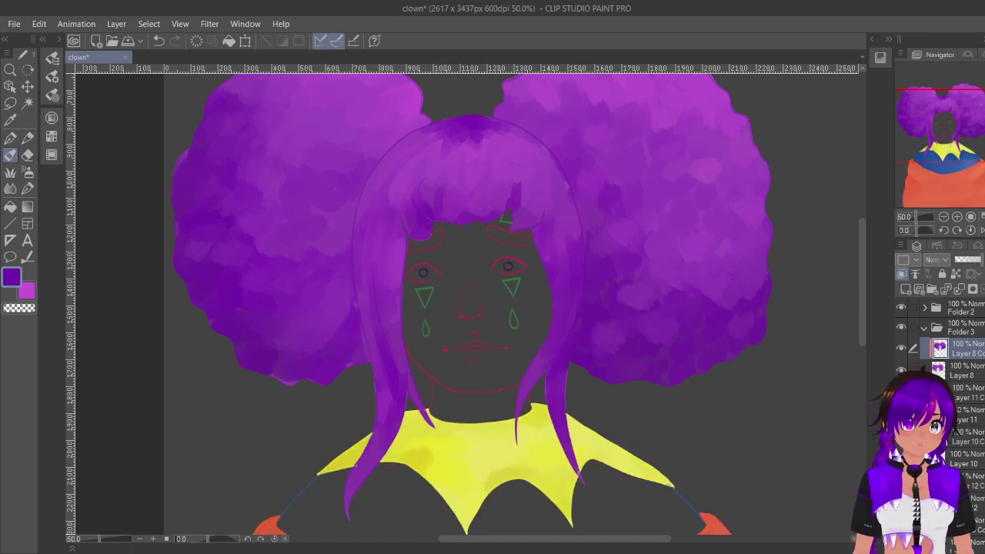
pyautogui.click(902, 437)
pyautogui.click(902, 394)
pyautogui.click(944, 217)
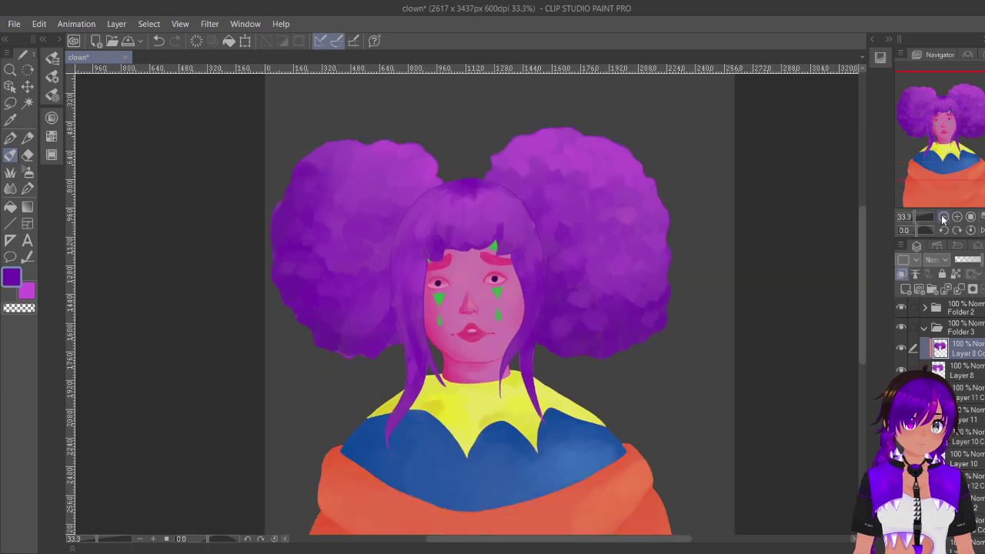
# Step: Collapse Folder 3, show the original pink painted background (Layer 2 Copy) behind the whole clown, and save the file
pyautogui.click(944, 217)
pyautogui.moveTo(953, 129); pyautogui.dragTo(950, 144)
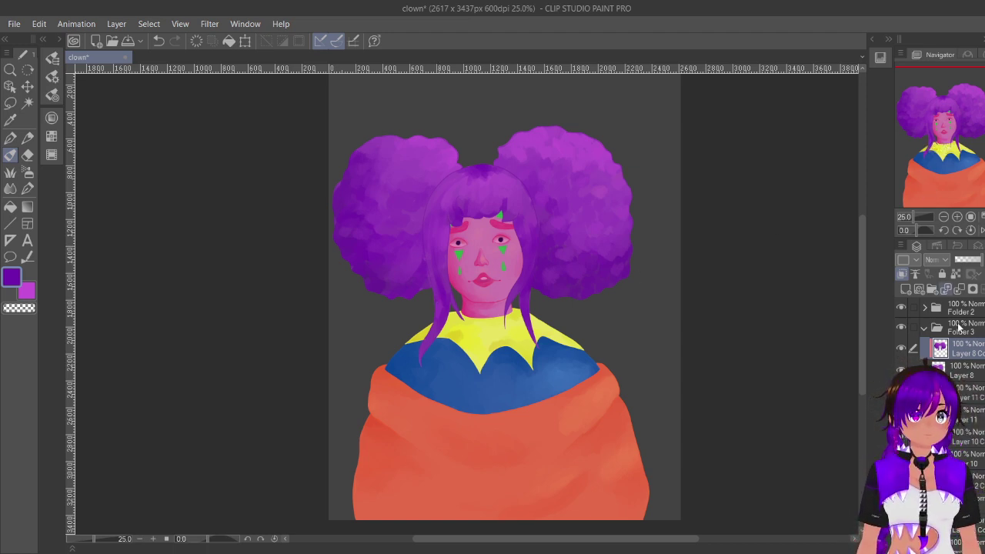
pyautogui.scroll(-3, 963, 447)
pyautogui.scroll(3, 963, 445)
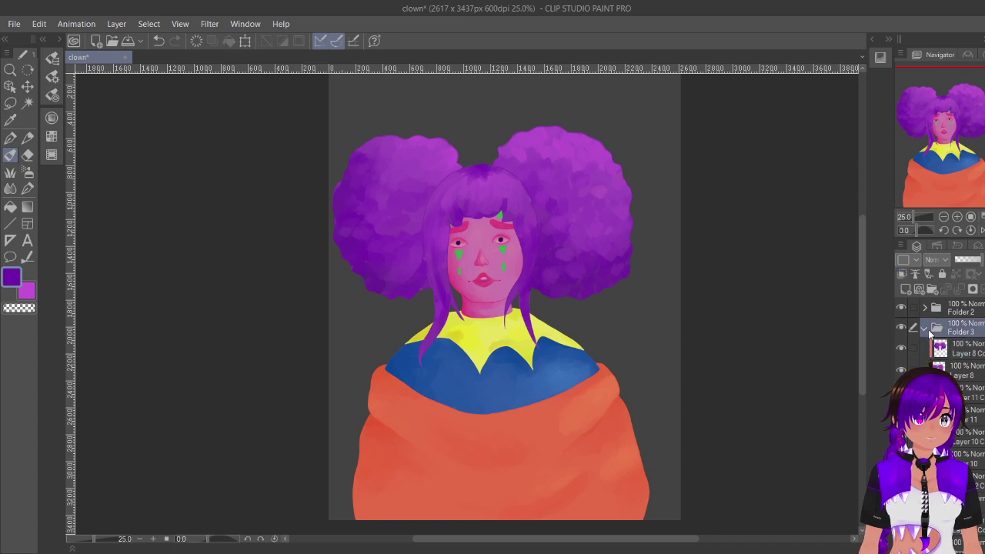
pyautogui.click(926, 329)
pyautogui.click(901, 389)
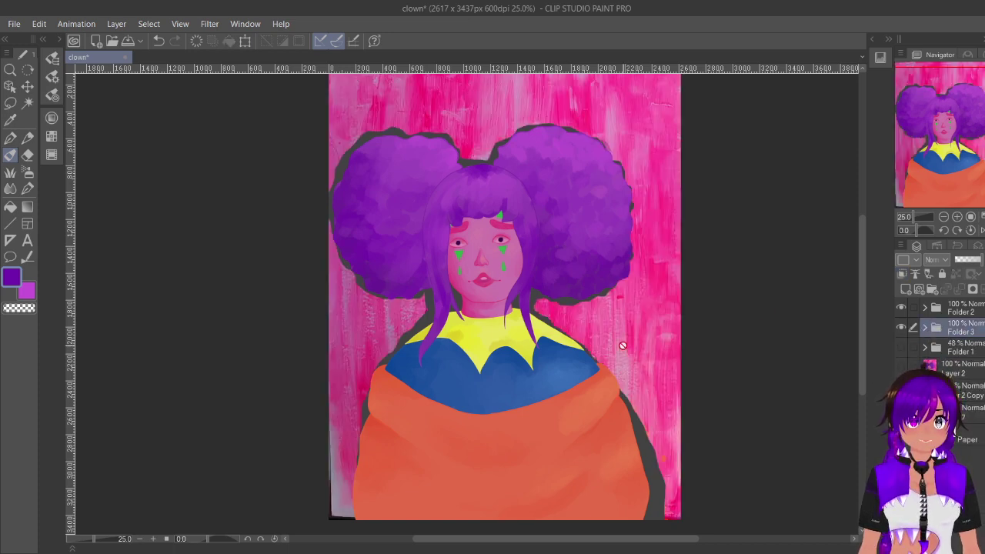
pyautogui.scroll(-3, 562, 227)
pyautogui.moveTo(926, 150); pyautogui.dragTo(921, 136)
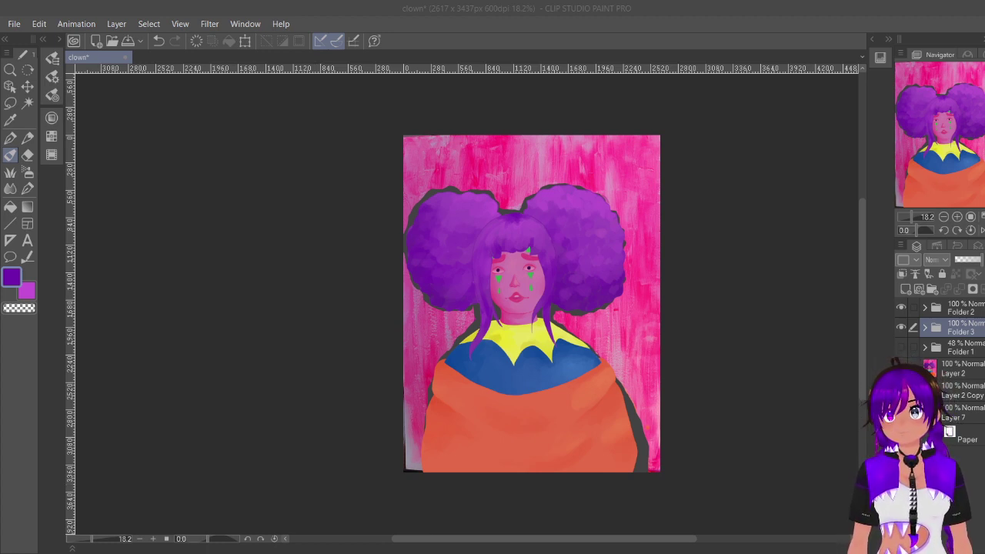
pyautogui.click(127, 47)
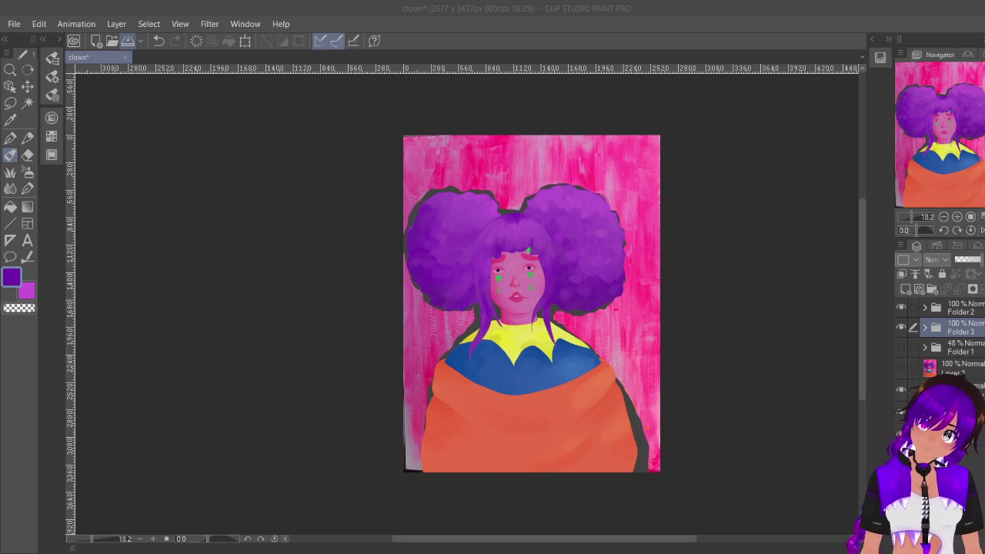
pyautogui.hotkey('ctrl', 's')
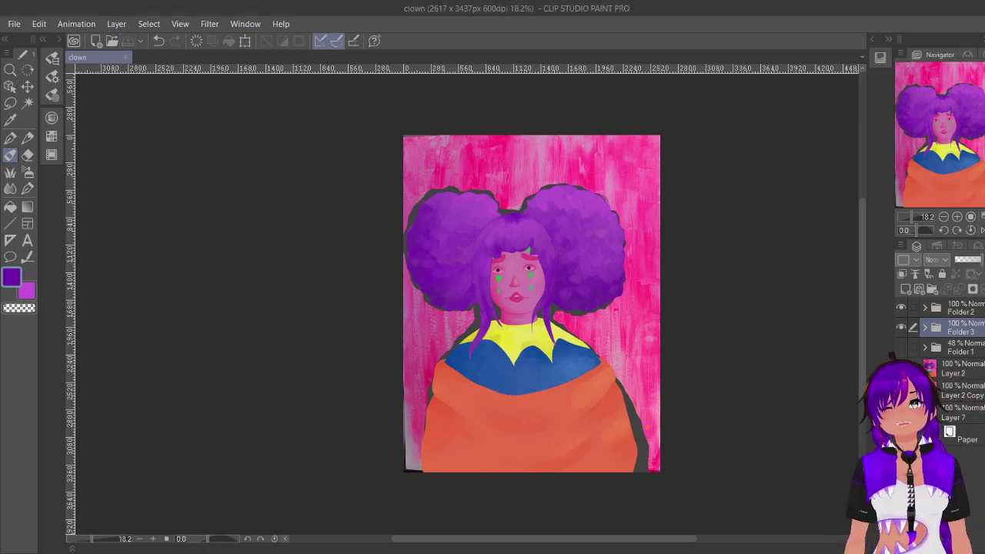
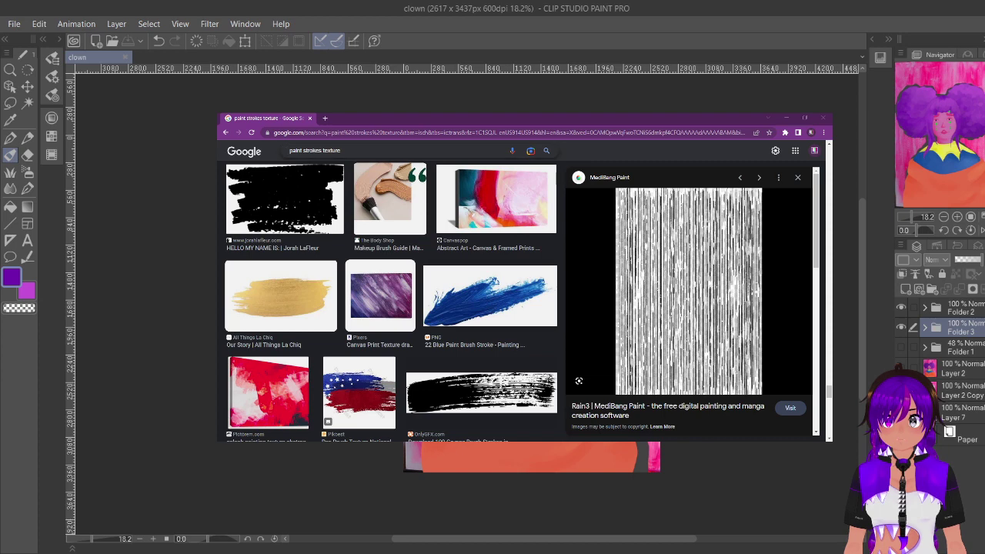
# Step: In the browser, search Google Images for "paint texture" and restrict the results to the Transparent color option
pyautogui.doubleClick(313, 151)
pyautogui.press('BackSpace')
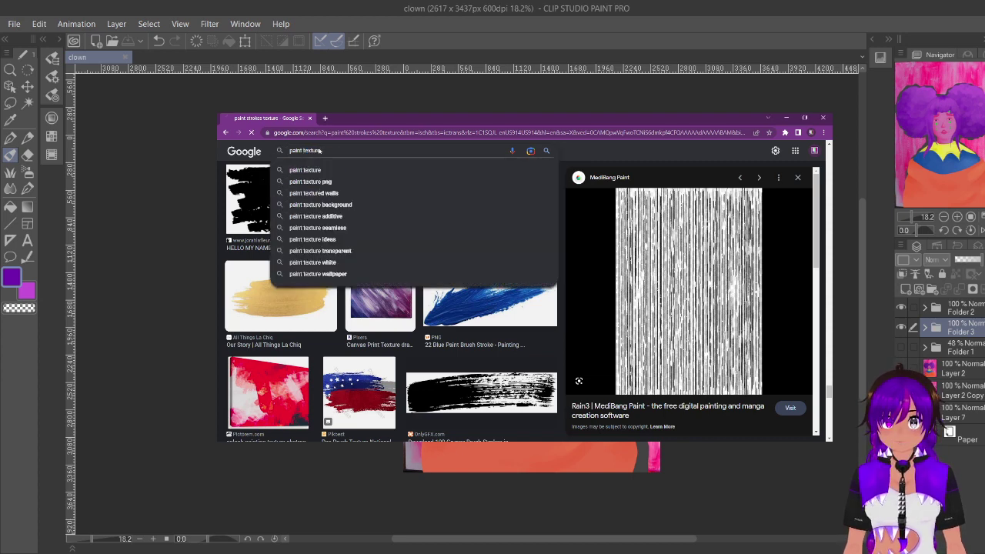
pyautogui.press('Return')
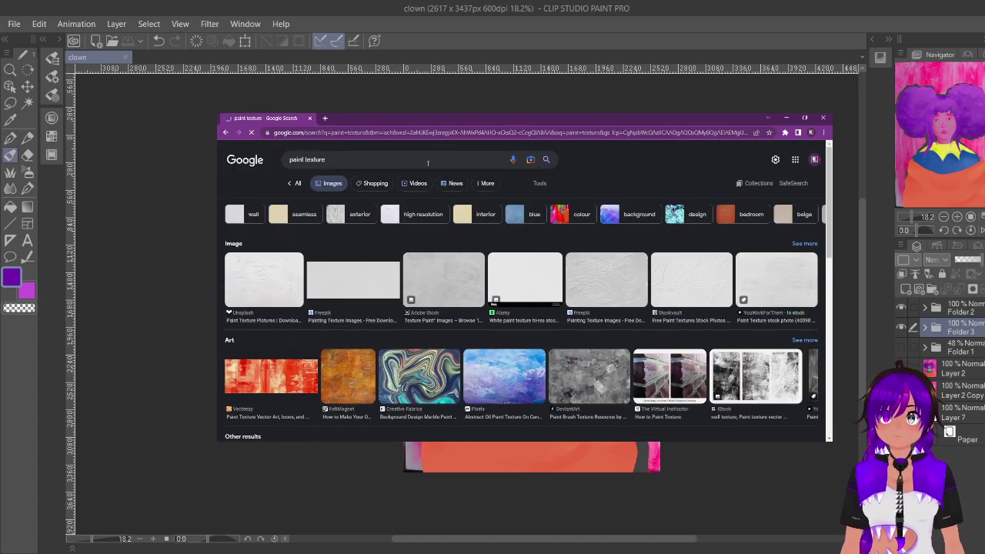
pyautogui.click(539, 183)
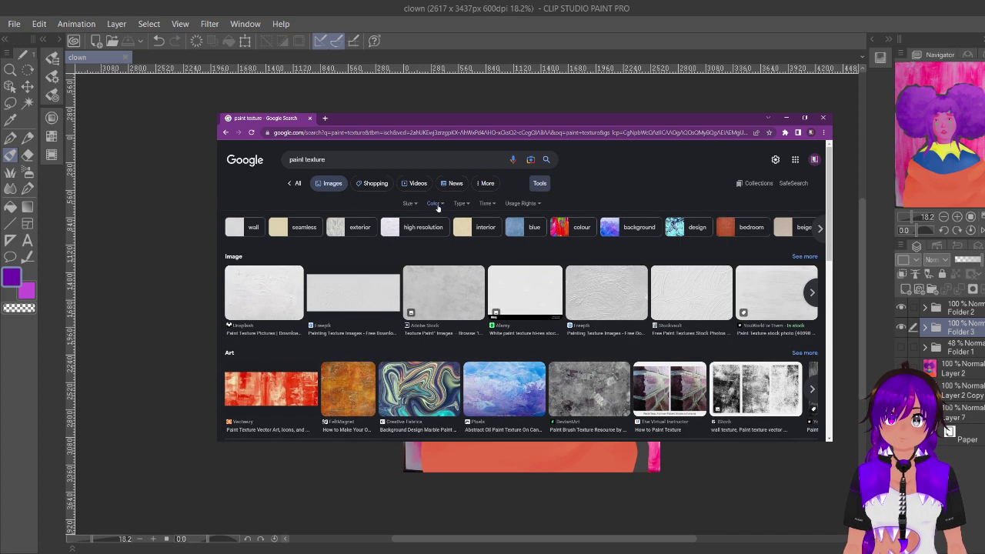
pyautogui.click(431, 204)
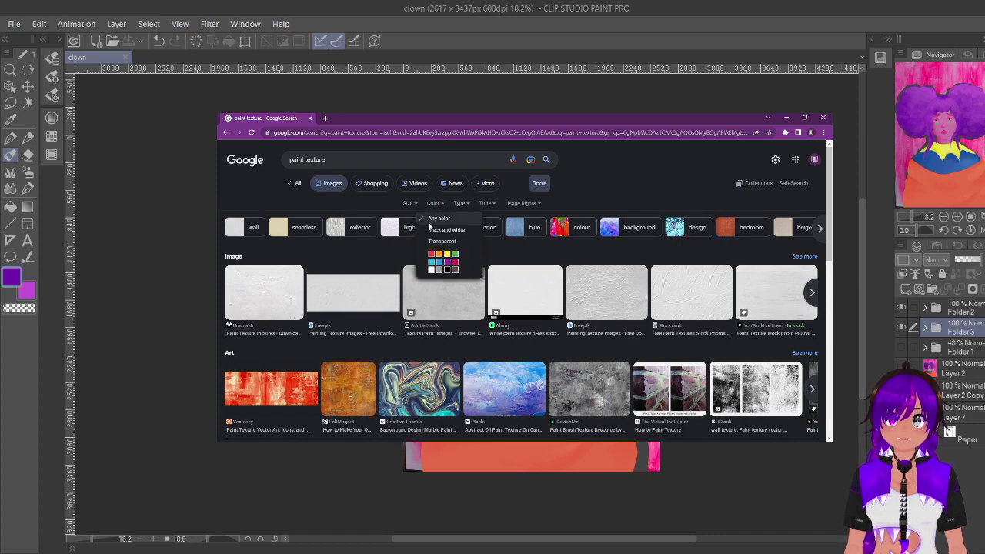
pyautogui.click(436, 240)
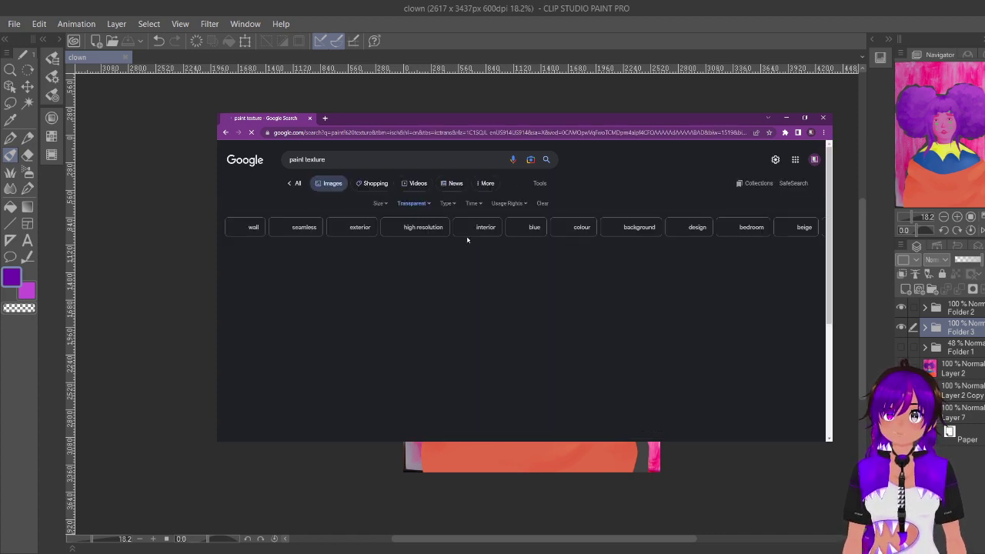
# Step: Download the teal, magenta and purple brushstroke texture from NicePNG and open it in Clip Studio Paint
pyautogui.scroll(-3, 596, 322)
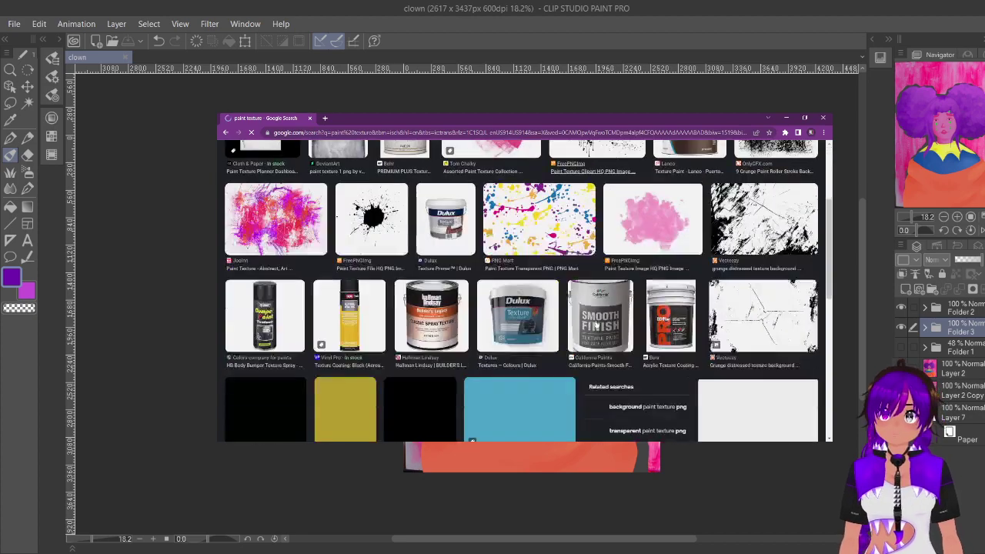
pyautogui.scroll(-2, 596, 327)
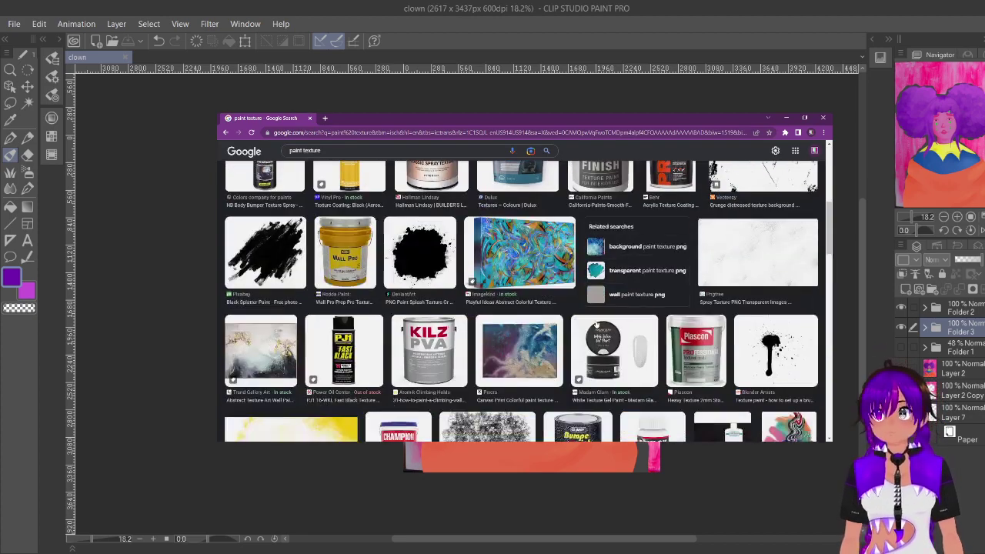
pyautogui.scroll(-5, 596, 326)
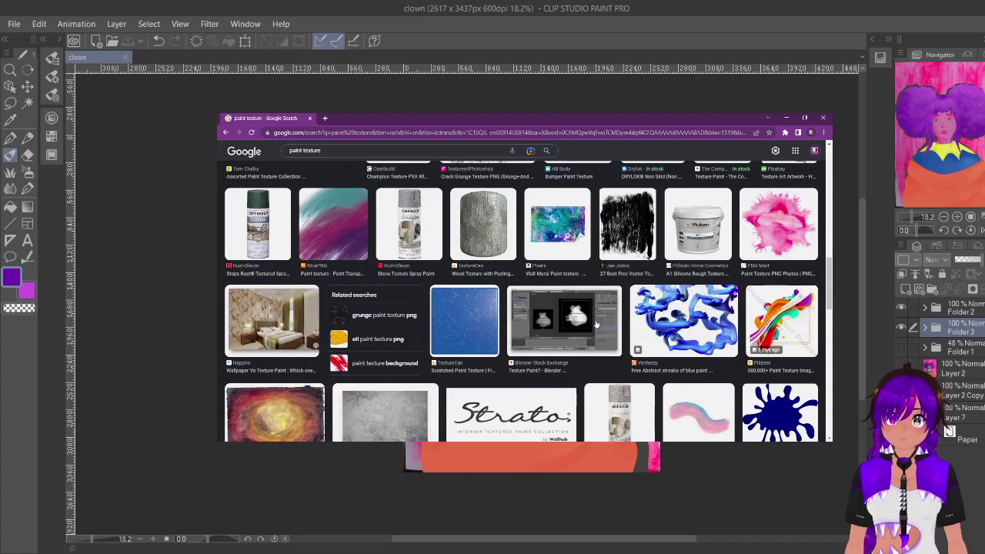
pyautogui.click(353, 209)
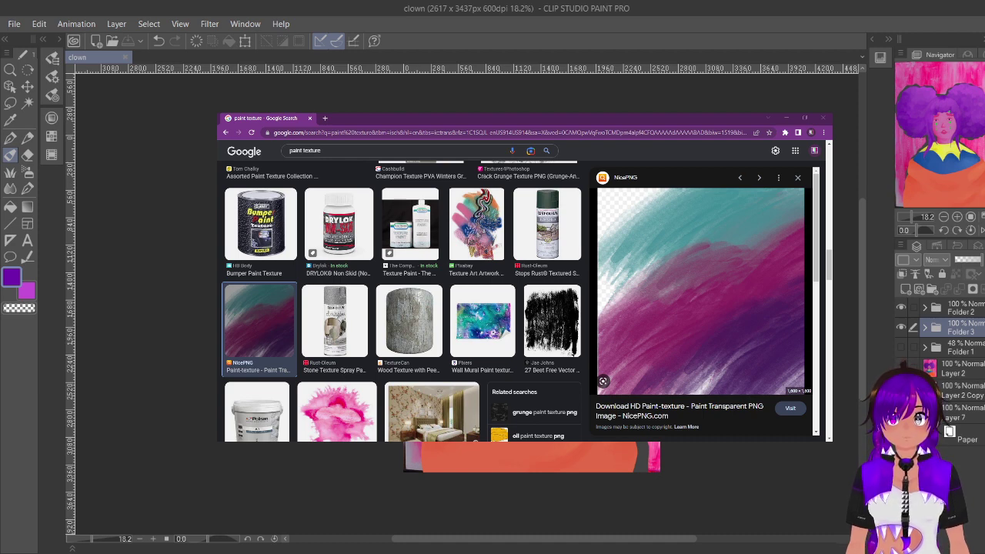
pyautogui.click(409, 373)
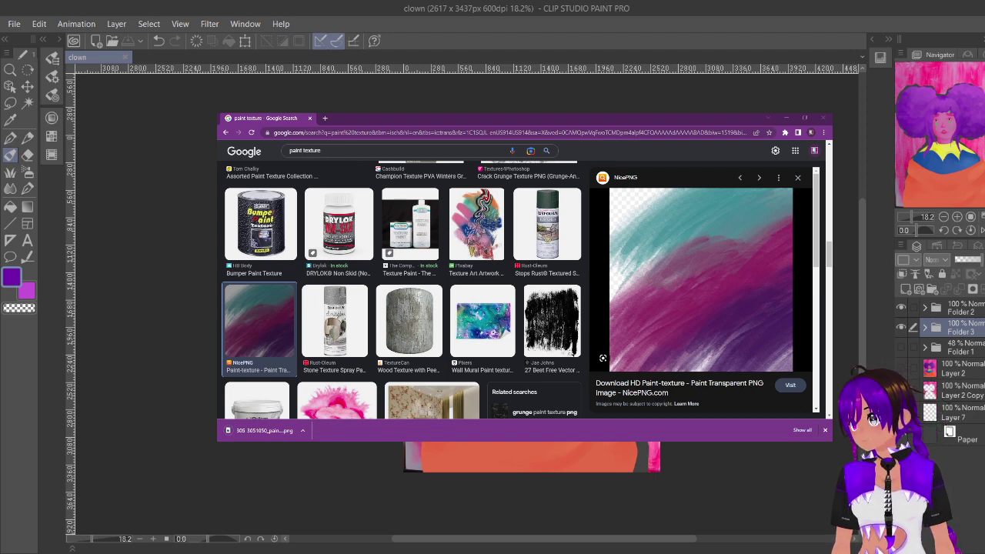
pyautogui.hotkey('alt', 'Tab')
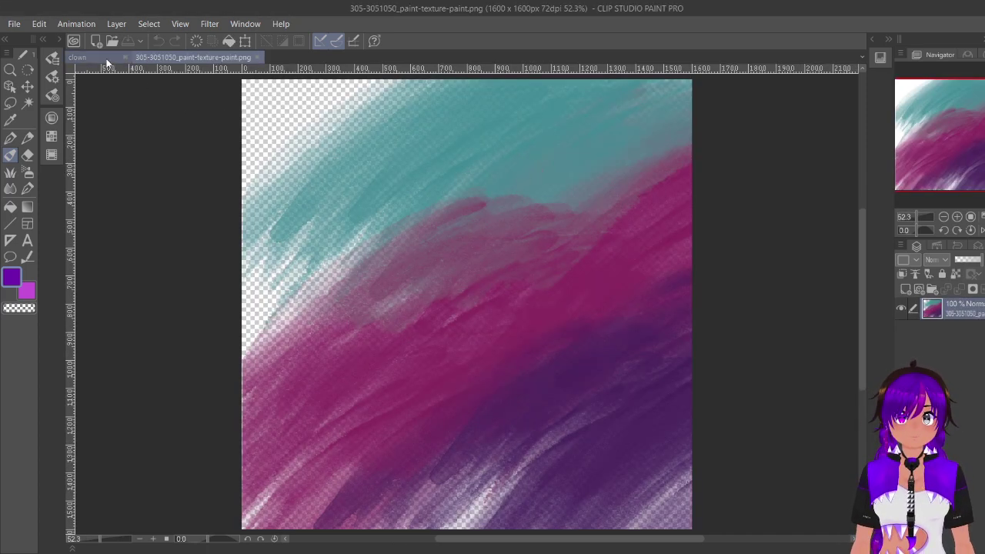
# Step: Paste the brushstroke texture above Layer 2 Copy in the clown file, enlarging and rotating it to cover the canvas
pyautogui.click(77, 57)
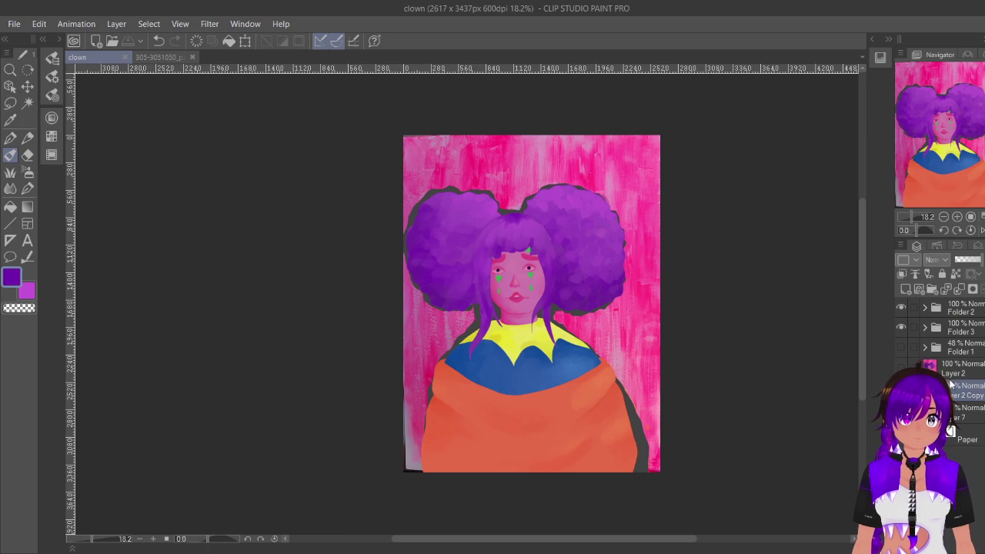
pyautogui.hotkey('ctrl', 'v')
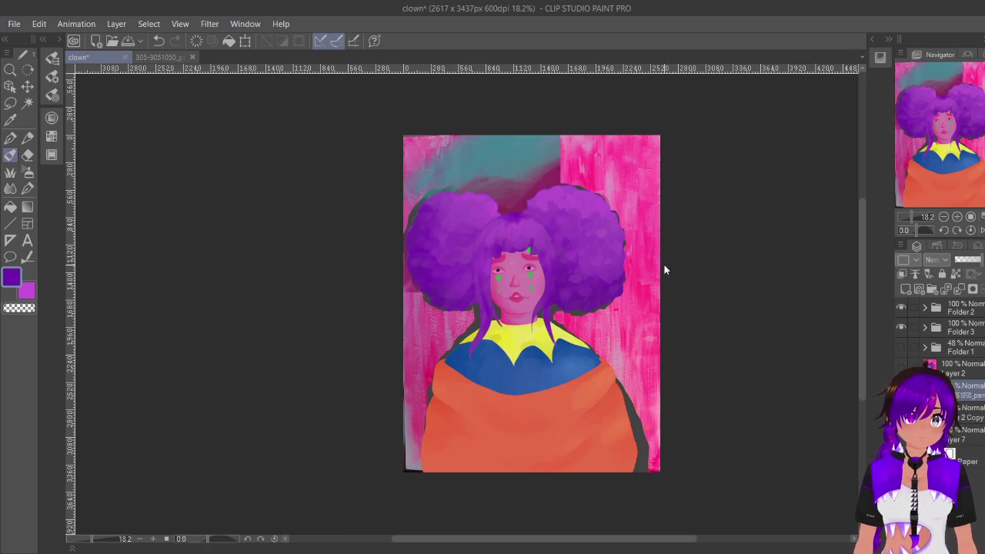
pyautogui.hotkey('ctrl', 't')
pyautogui.moveTo(566, 290); pyautogui.dragTo(773, 137)
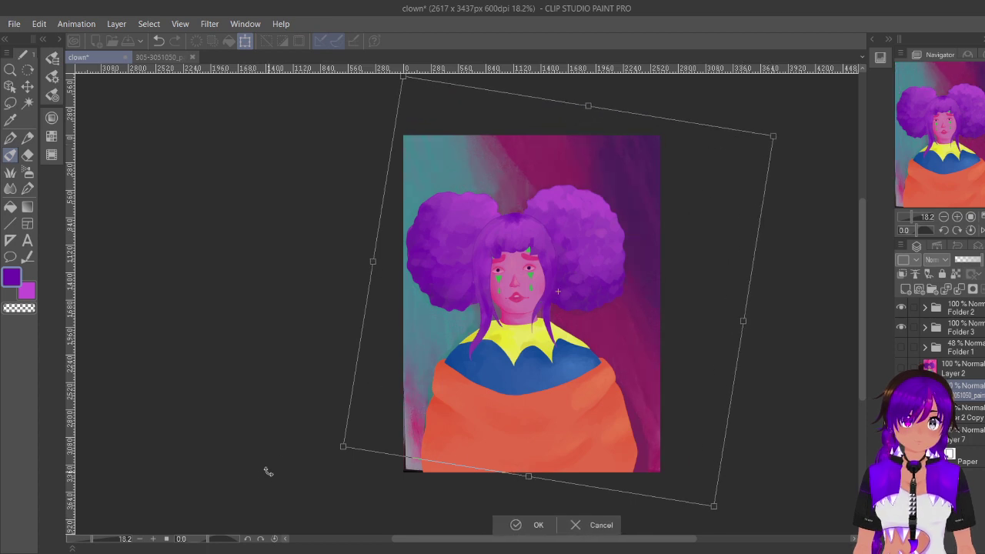
pyautogui.moveTo(342, 460); pyautogui.dragTo(311, 483)
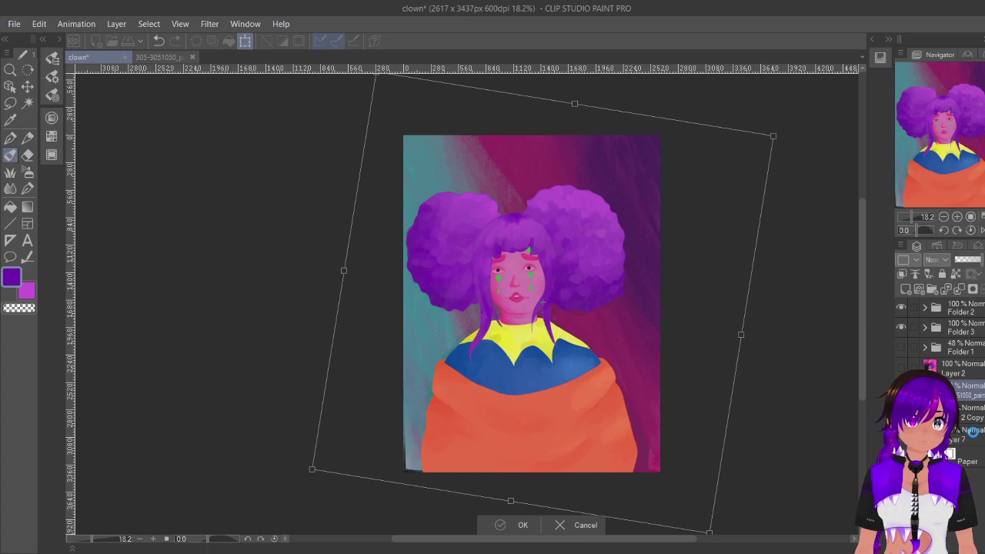
pyautogui.press('Return')
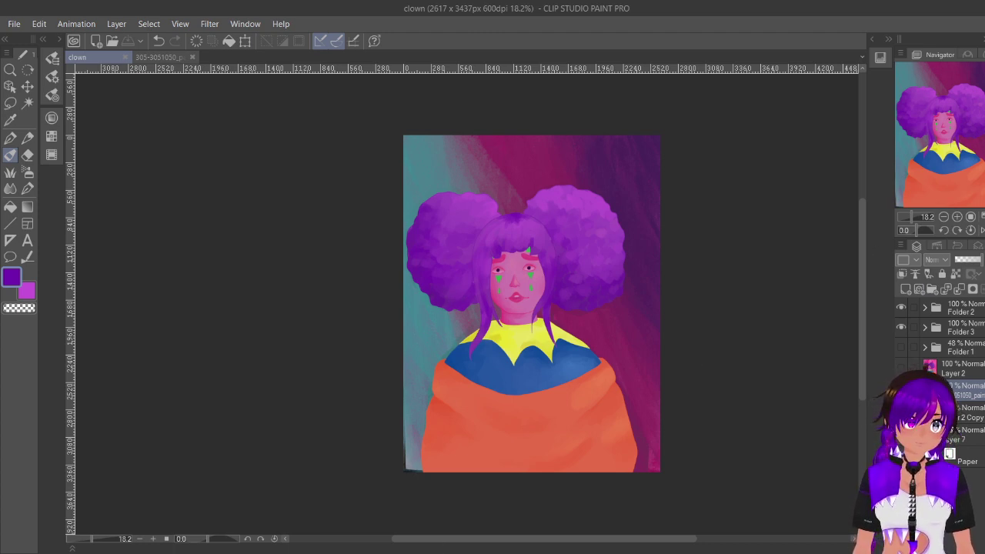
# Step: Fill Layer 7 beneath the backgrounds with pure white (S 0, V 100)
pyautogui.click(51, 119)
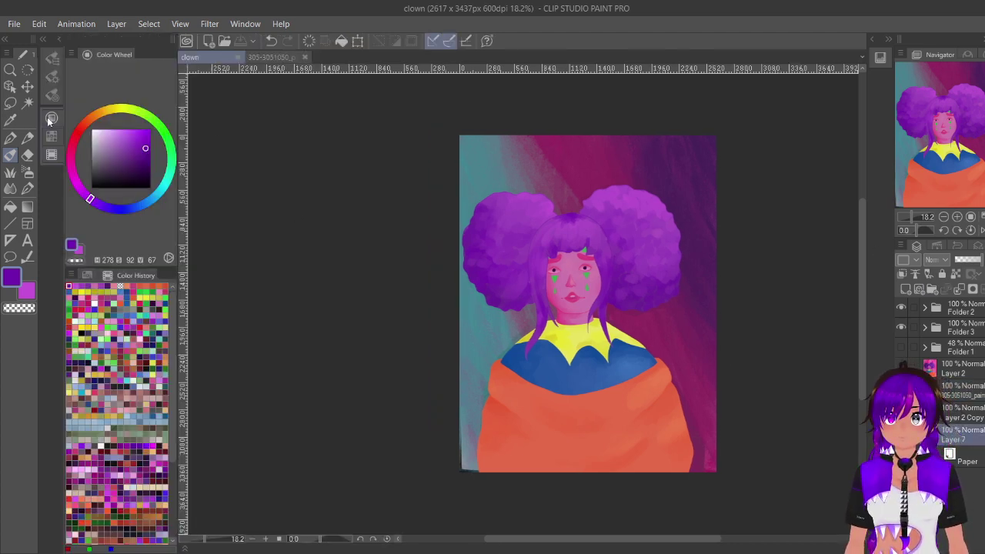
pyautogui.moveTo(116, 131); pyautogui.dragTo(91, 129)
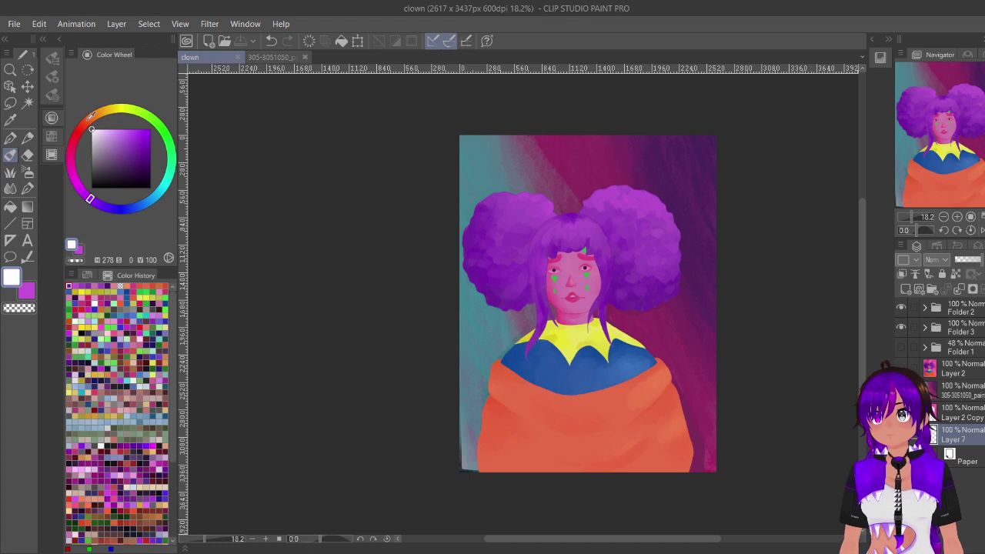
pyautogui.click(60, 40)
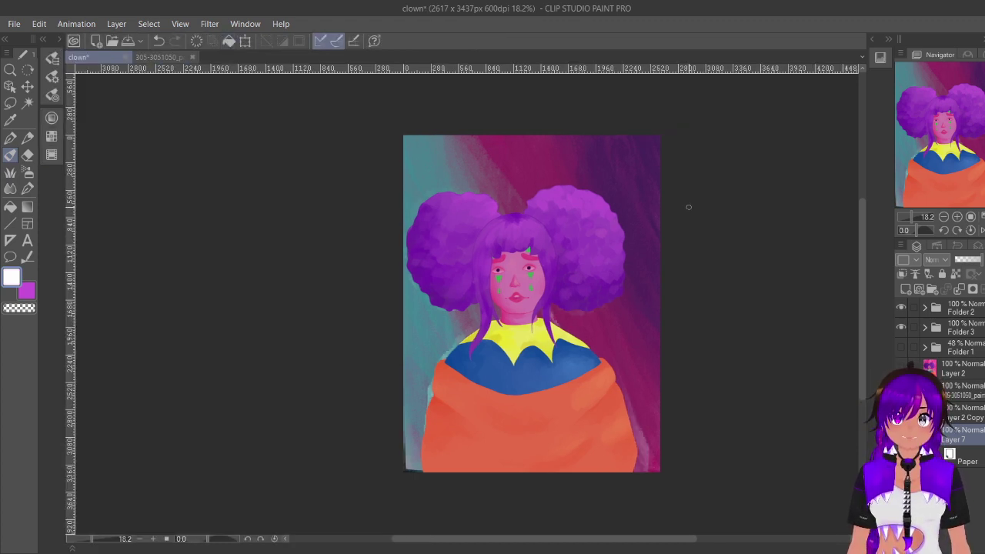
# Step: Add a new layer above the brushstroke texture and fill it with hot pink sampled from the original painted background
pyautogui.click(963, 397)
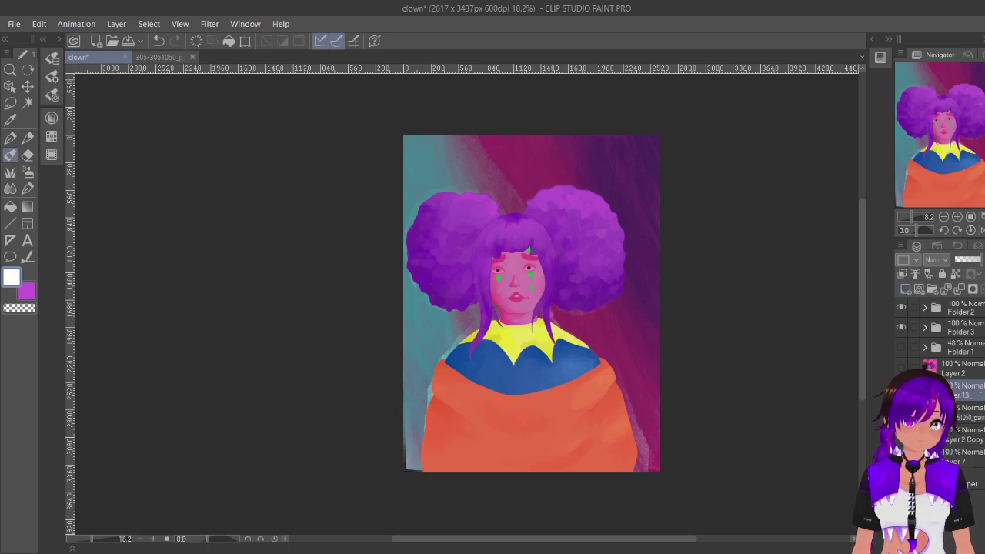
pyautogui.click(902, 411)
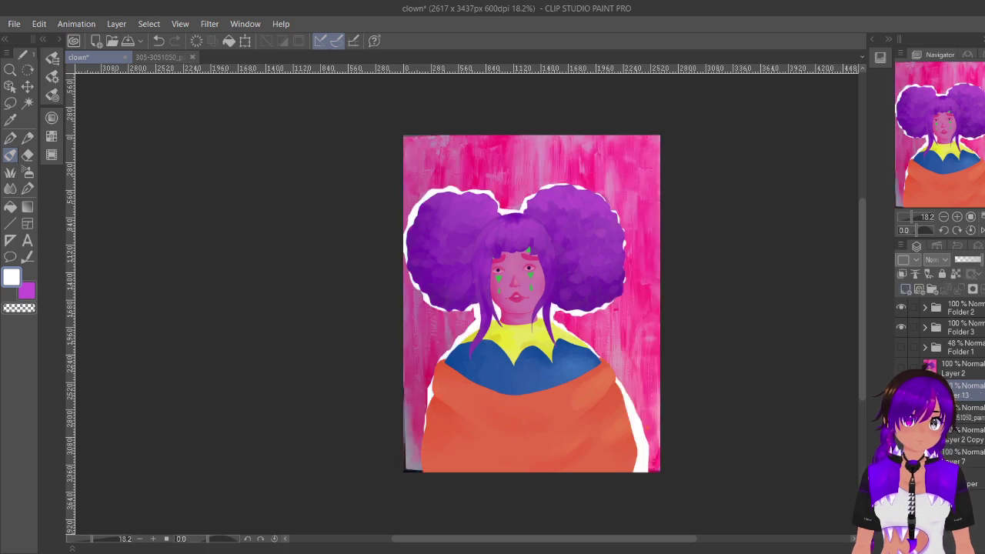
pyautogui.keyDown('alt'); pyautogui.click(652, 296); pyautogui.keyUp('alt')
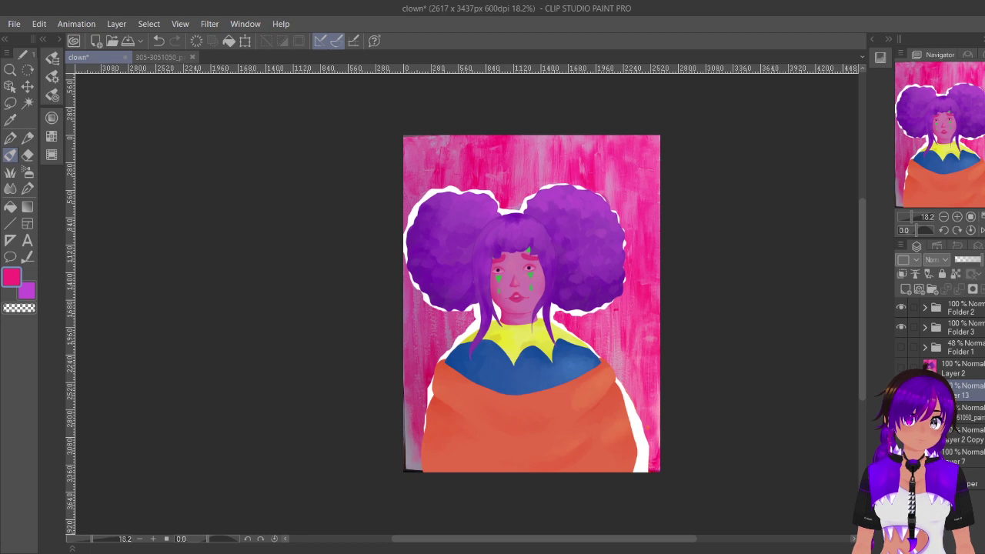
pyautogui.click(902, 368)
pyautogui.click(230, 42)
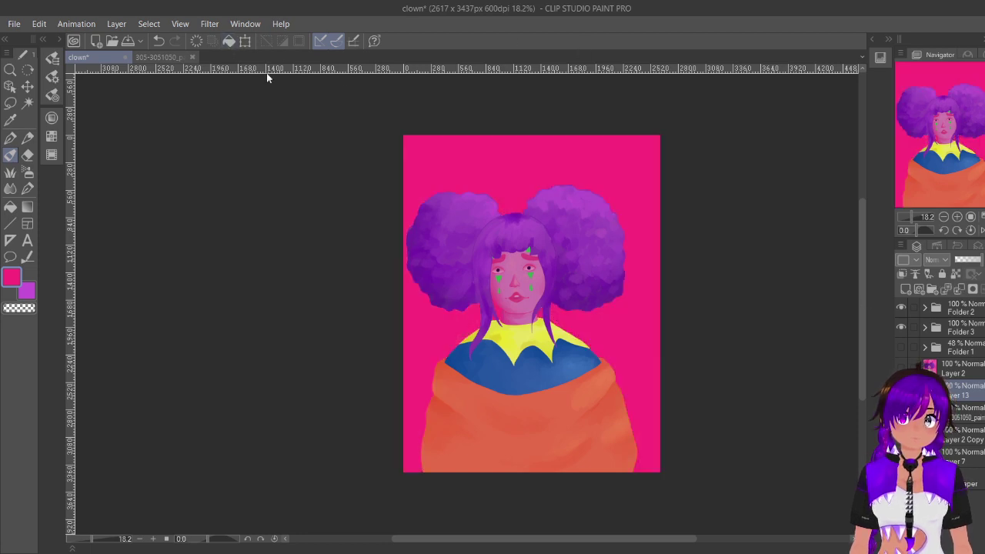
# Step: Clip the hot pink fill to the brushstroke texture layer below and lower the texture layer's opacity
pyautogui.click(904, 274)
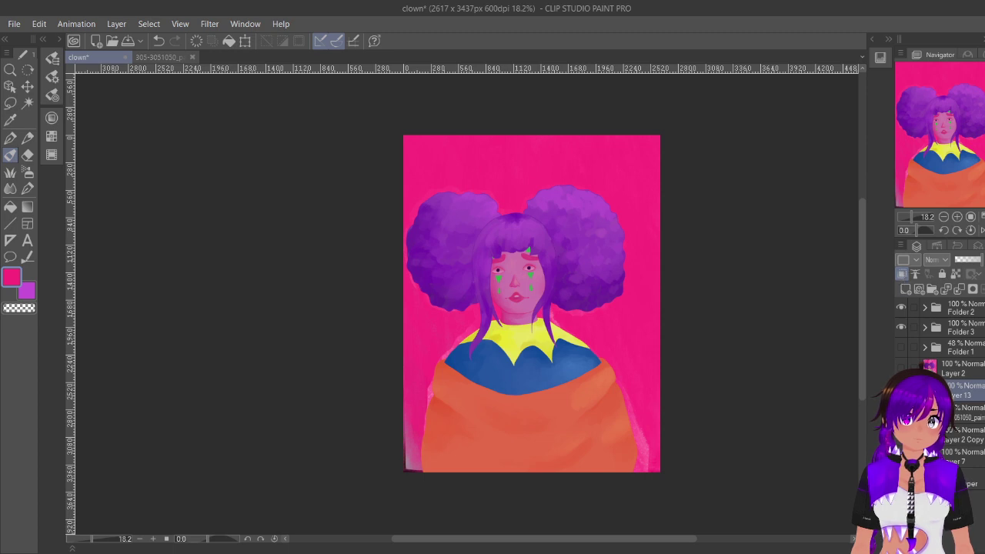
pyautogui.click(965, 418)
pyautogui.moveTo(979, 265); pyautogui.dragTo(970, 267)
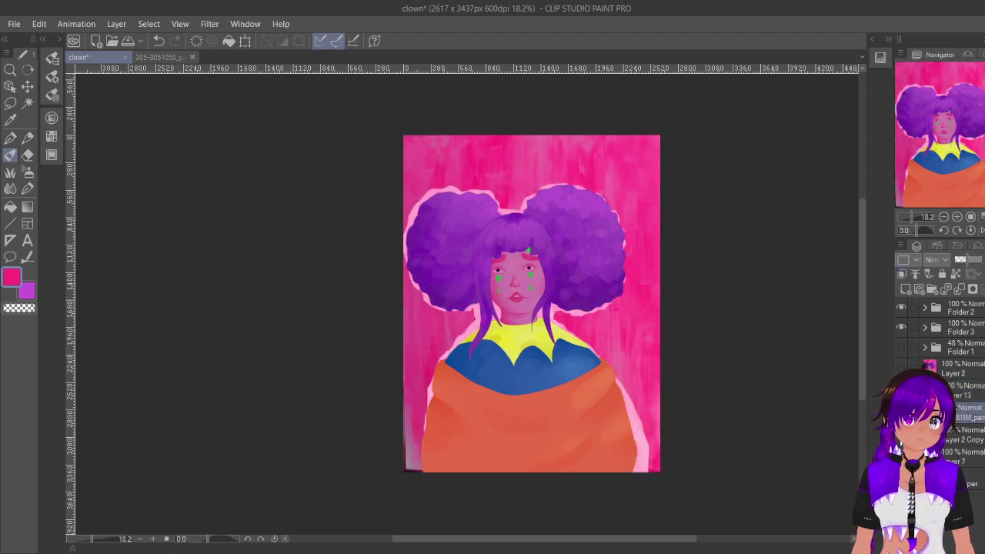
# Step: Hide Layer 2 Copy and set the brushstroke texture layer to full opacity with Color burn blending
pyautogui.click(901, 412)
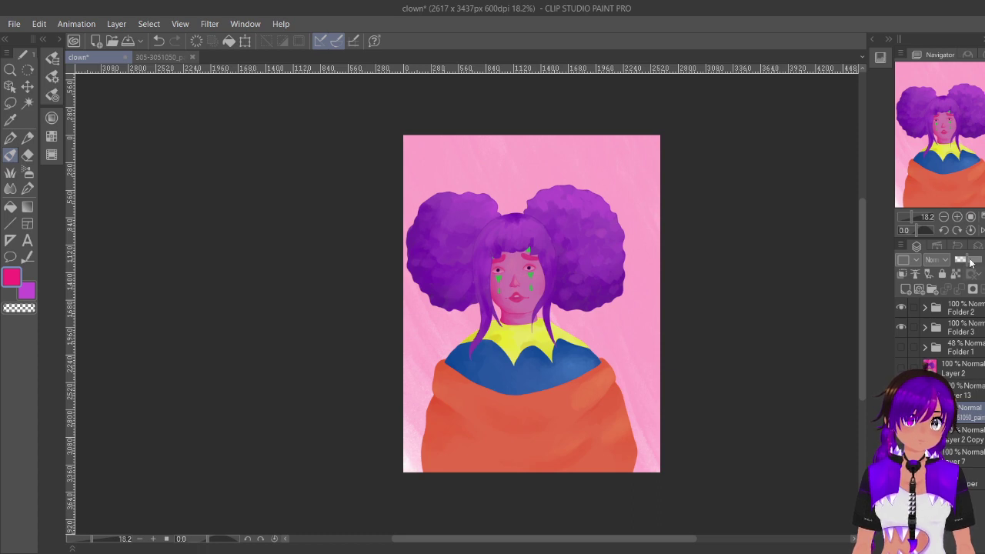
pyautogui.moveTo(970, 261); pyautogui.dragTo(984, 263)
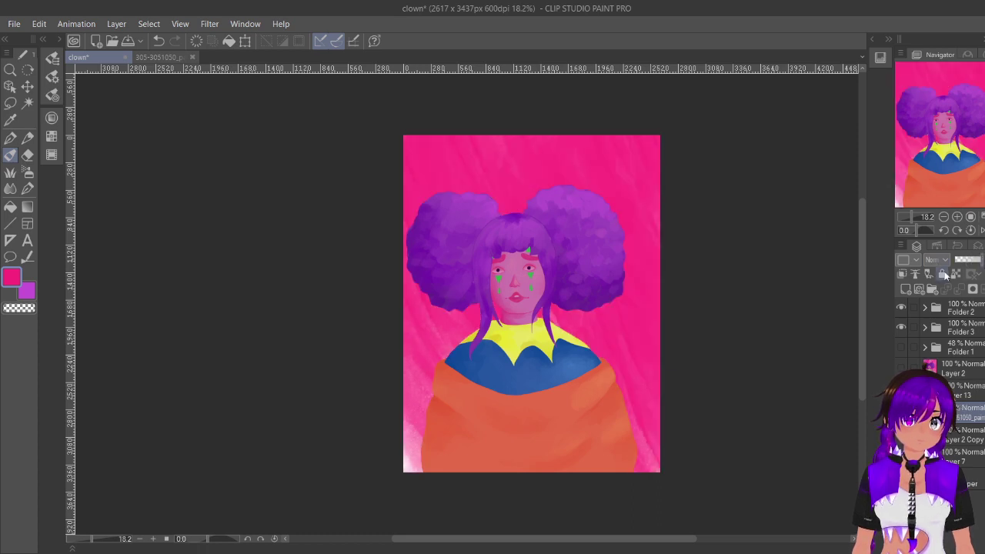
pyautogui.scroll(-2, 938, 263)
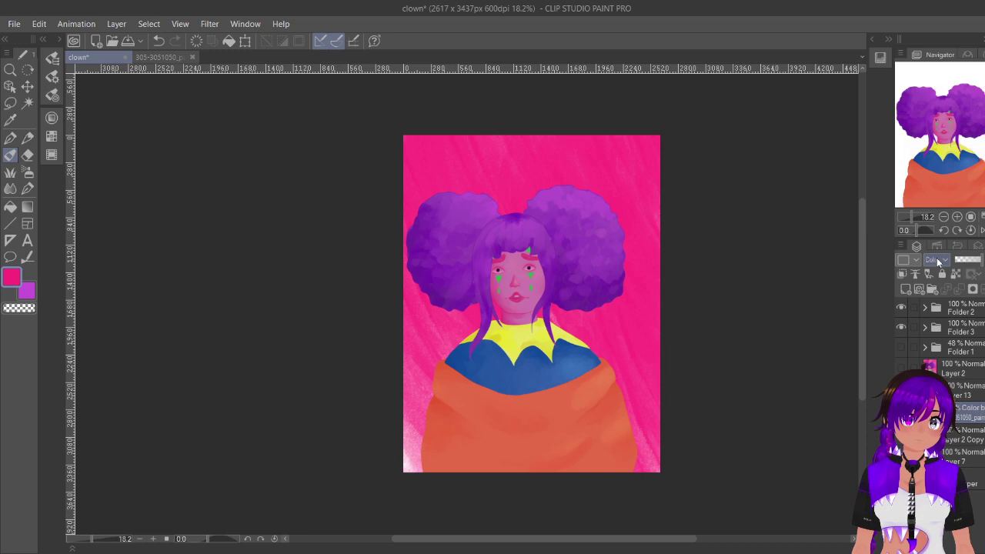
# Step: Set the brushstroke texture layer to Multiply and refill Layer 13 with a lighter pink sampled from the original painted background
pyautogui.scroll(1, 938, 262)
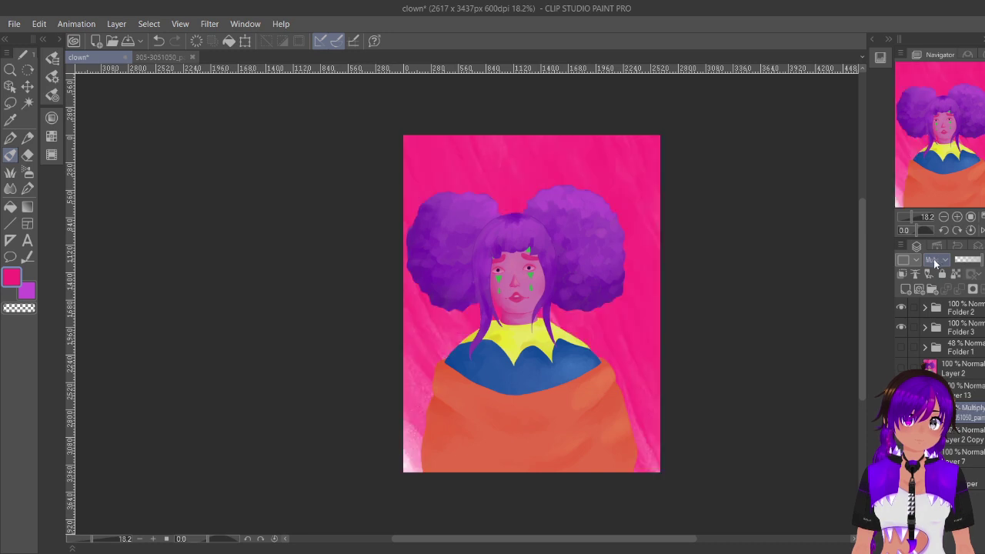
pyautogui.click(965, 388)
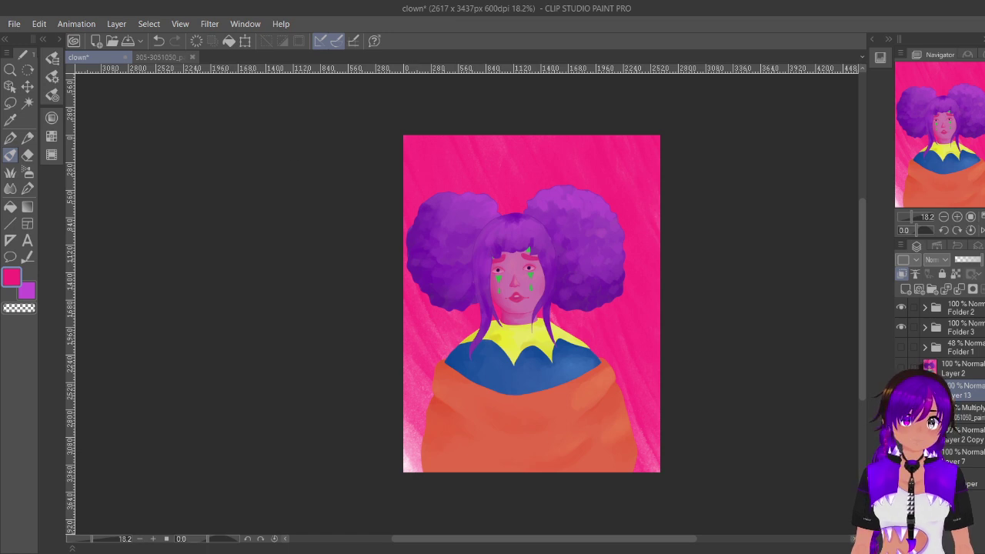
pyautogui.click(901, 389)
pyautogui.click(902, 434)
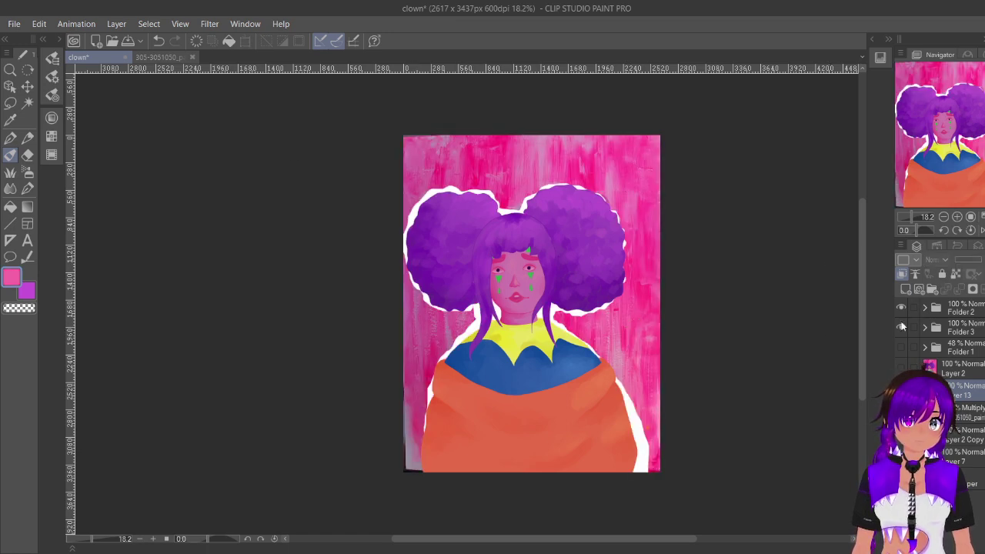
pyautogui.click(901, 327)
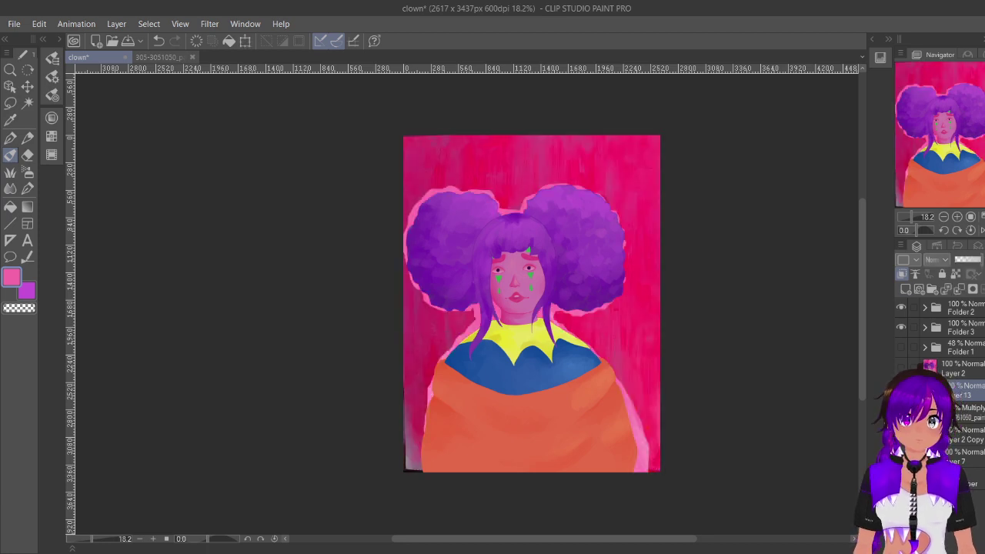
pyautogui.click(901, 390)
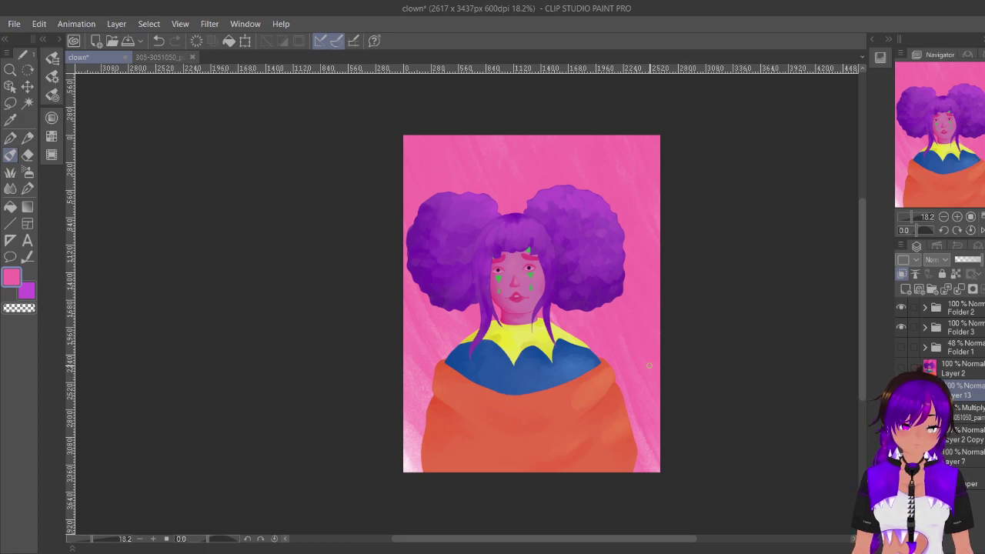
pyautogui.scroll(1, 649, 366)
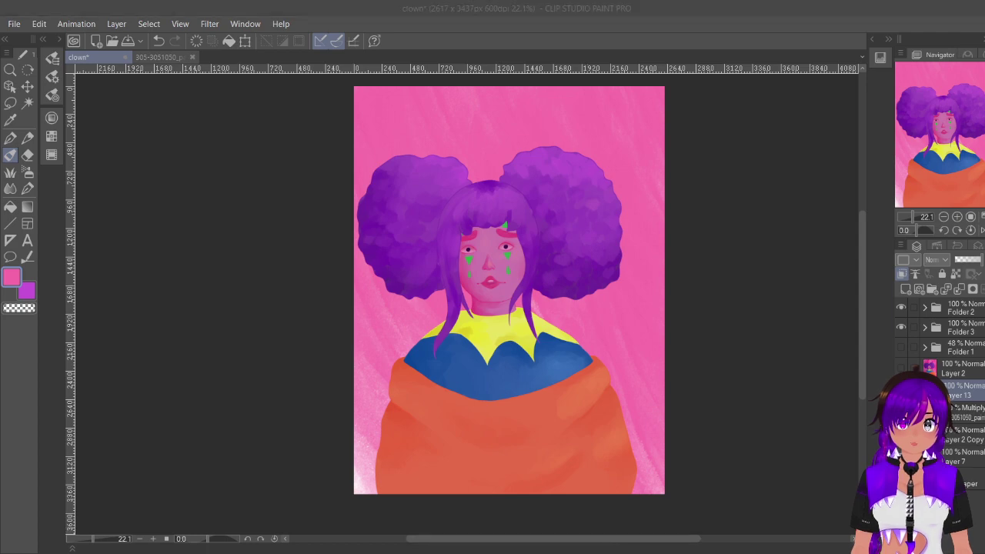
# Step: Switch to the browser and open the PNGkit Momento Paint Texture image from the paint texture results
pyautogui.hotkey('alt', 'Tab')
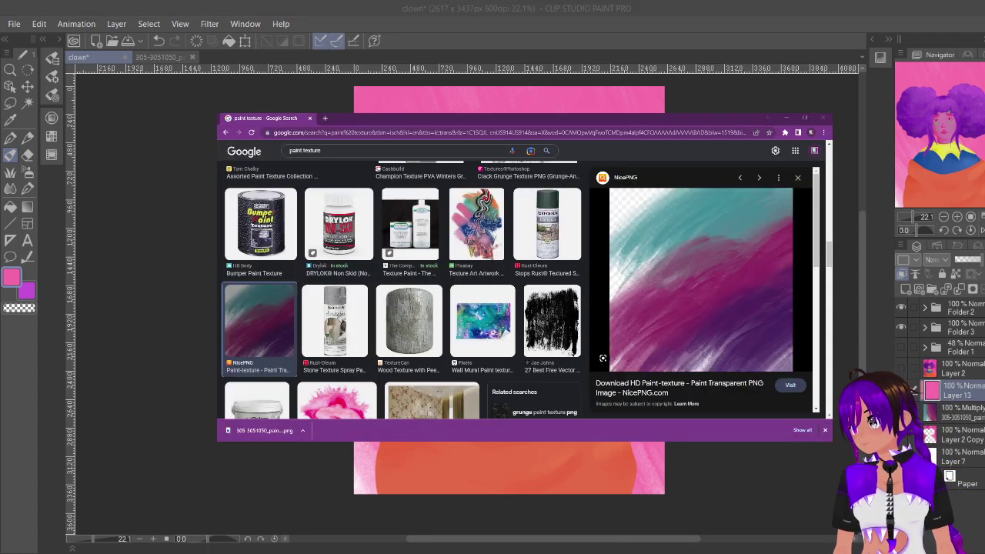
pyautogui.scroll(-3, 705, 289)
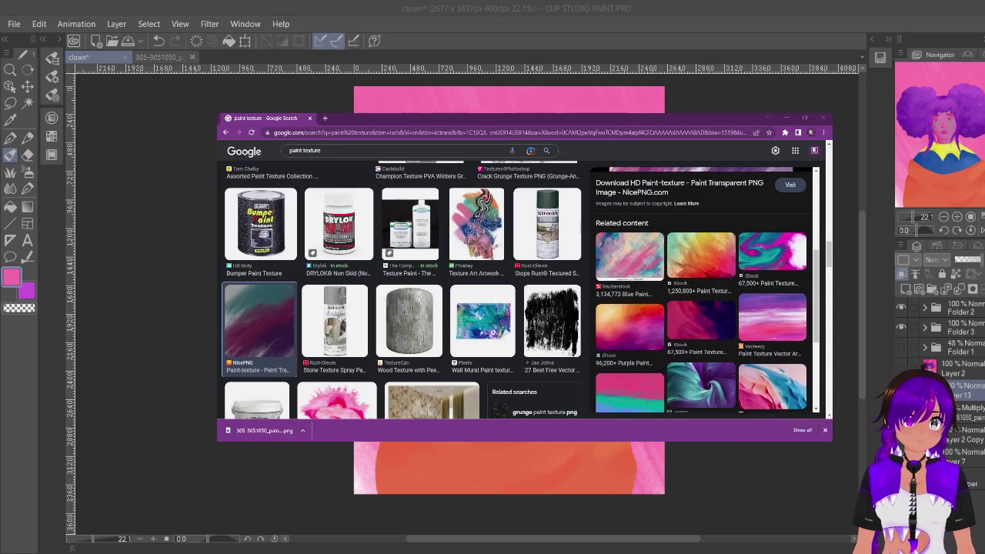
pyautogui.scroll(-3, 700, 289)
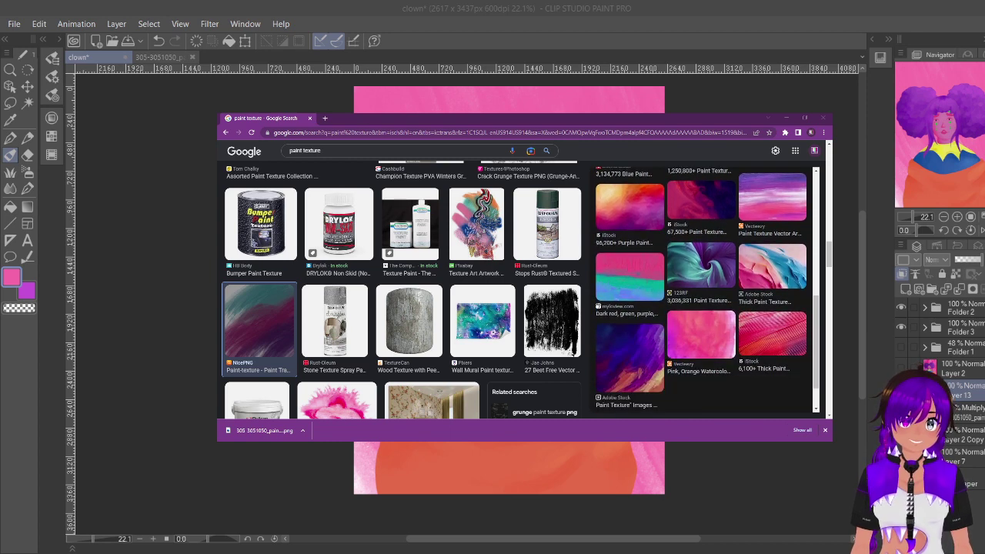
pyautogui.scroll(-4, 228, 340)
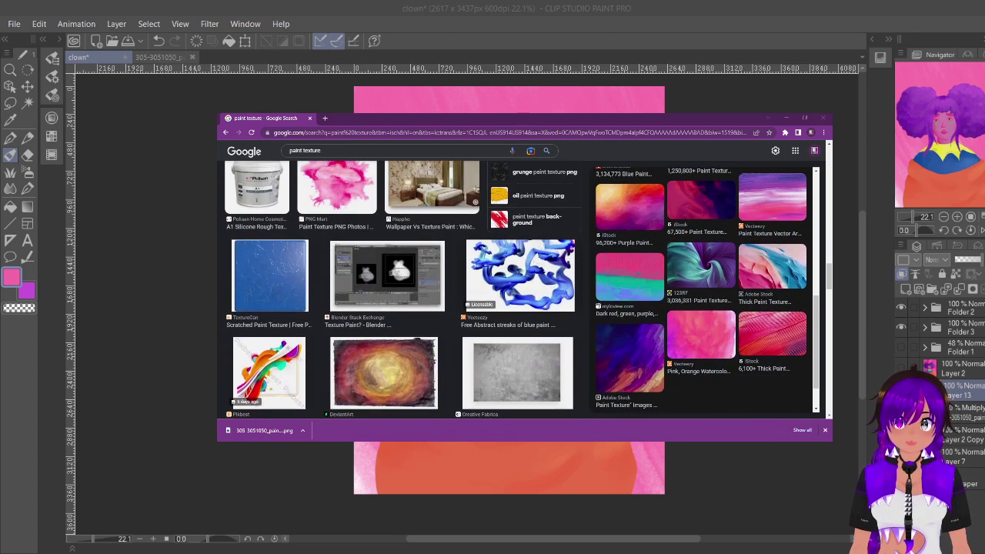
pyautogui.scroll(-5, 403, 290)
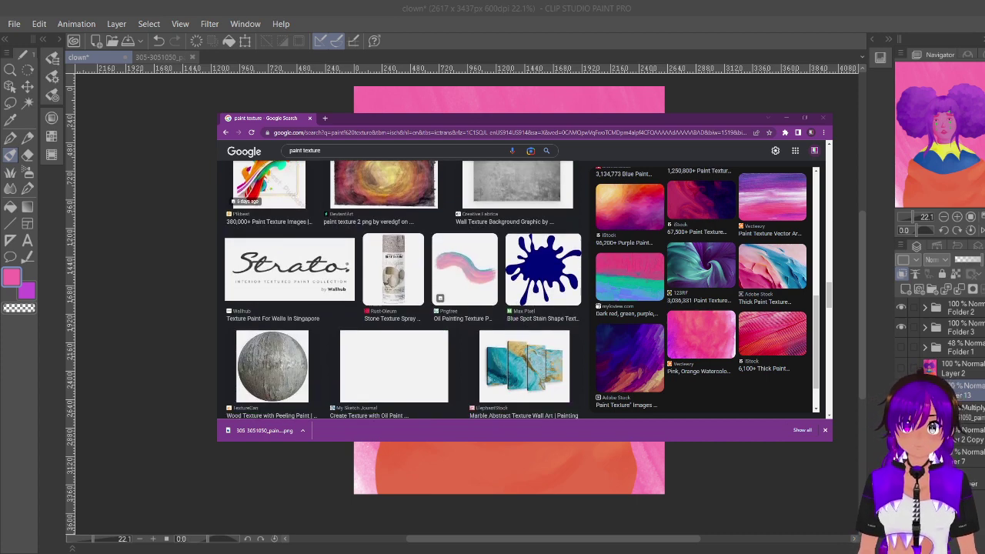
pyautogui.scroll(-5, 402, 290)
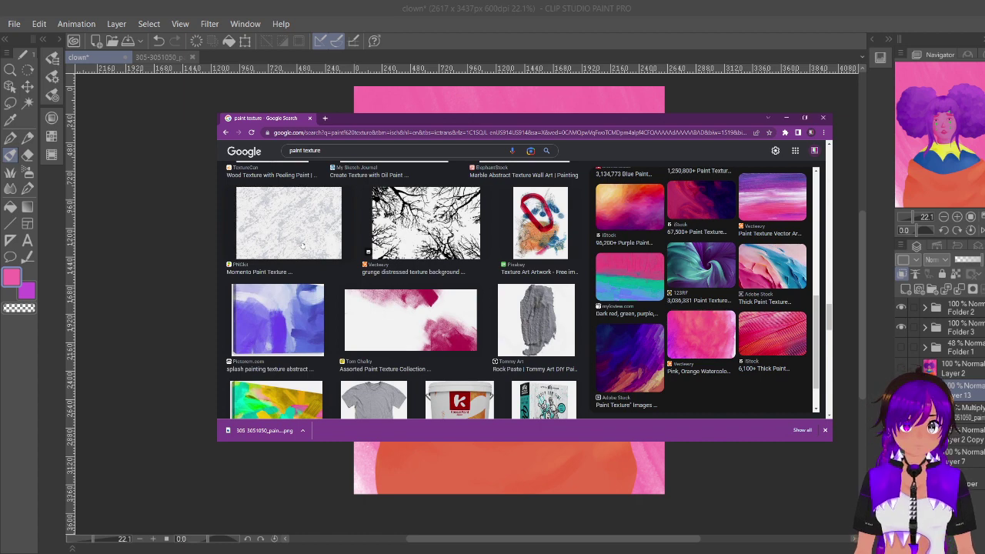
pyautogui.click(300, 244)
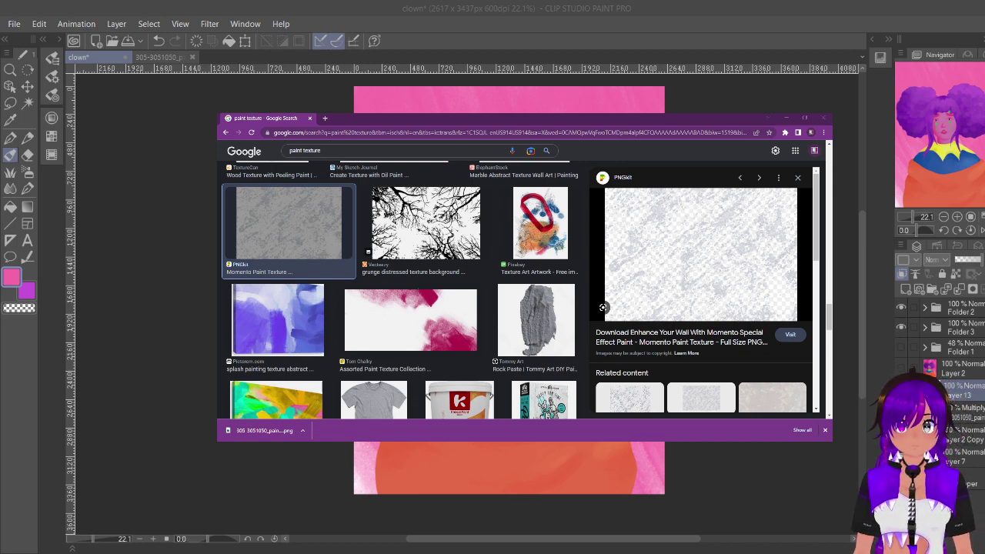
# Step: Download the Momento paint texture PNG and open it in Clip Studio Paint
pyautogui.click(427, 379)
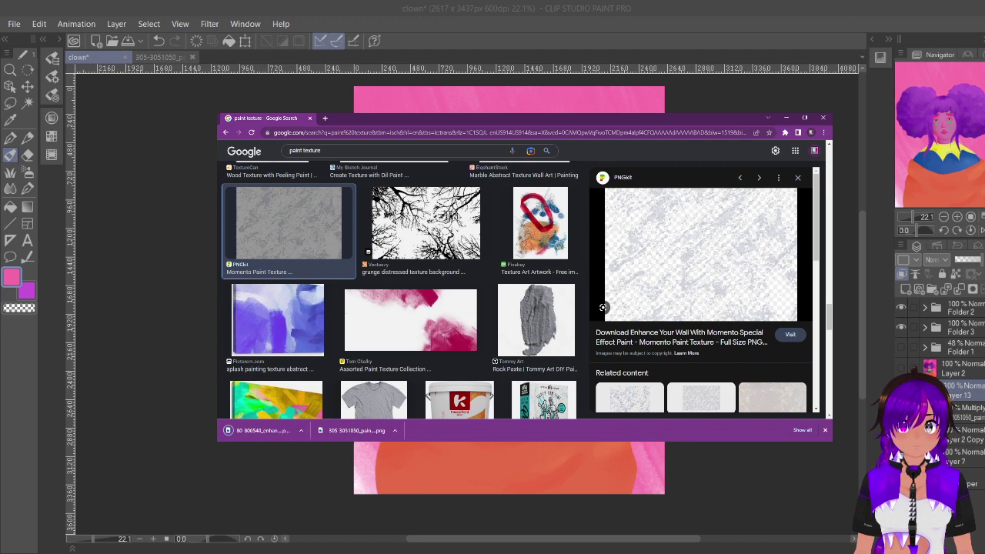
pyautogui.click(3, 491)
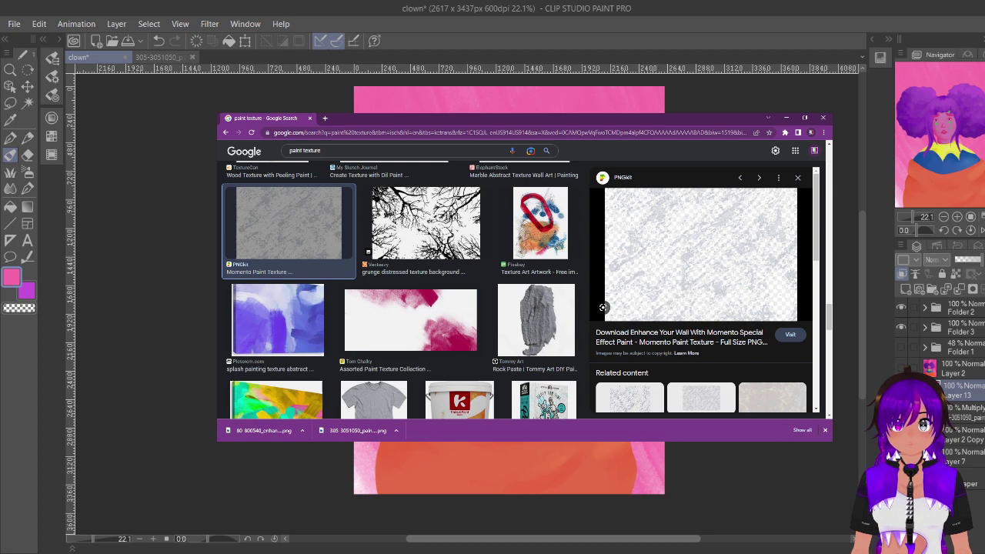
pyautogui.moveTo(264, 431); pyautogui.dragTo(171, 59)
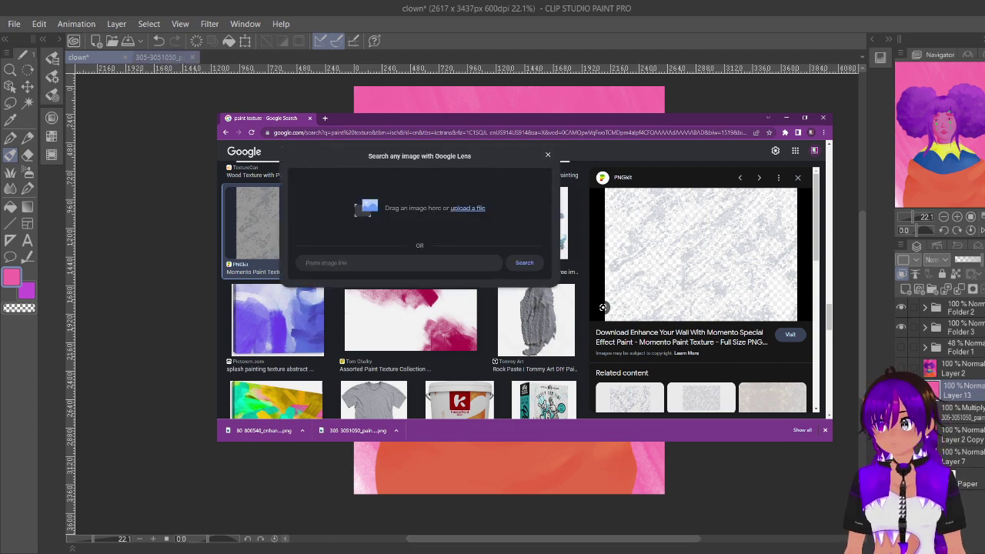
pyautogui.click(787, 117)
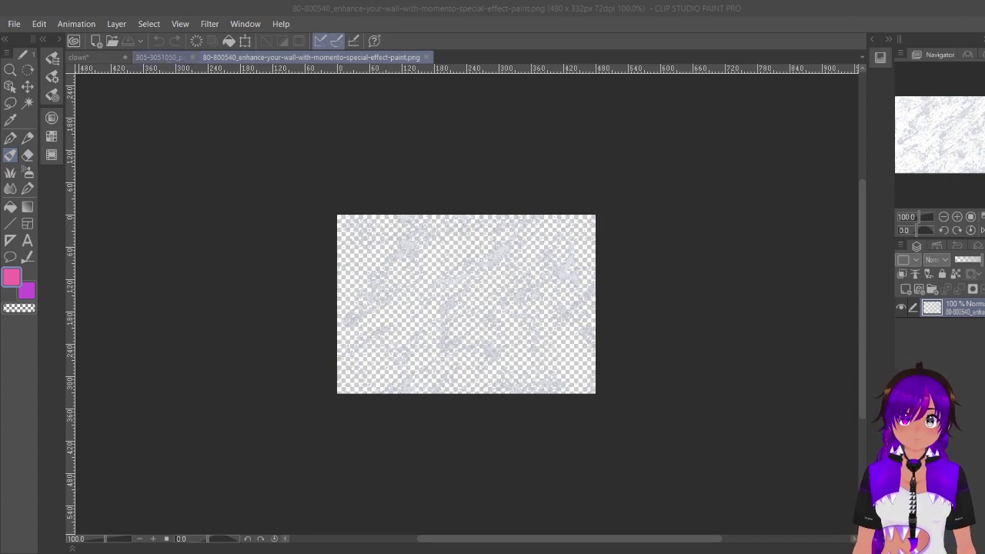
pyautogui.click(158, 57)
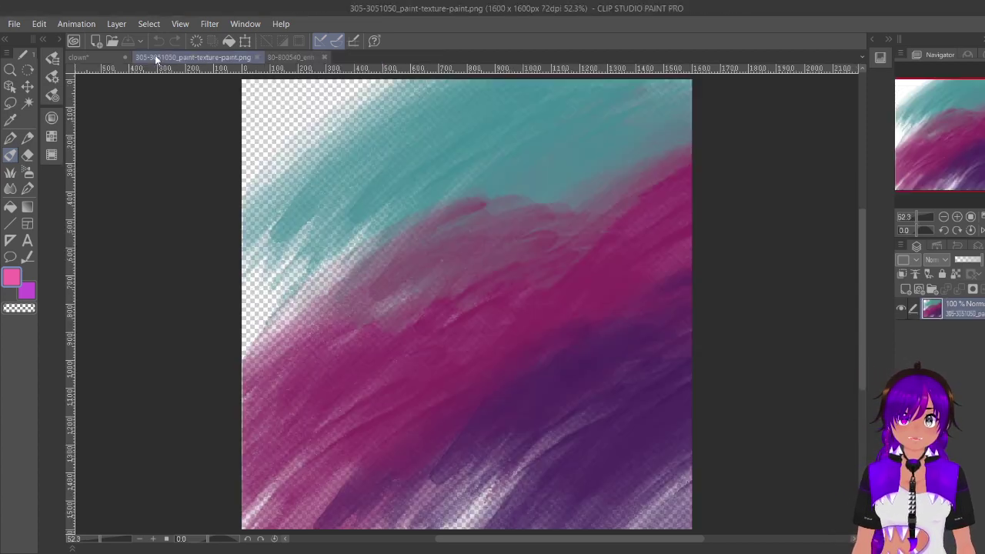
pyautogui.click(79, 56)
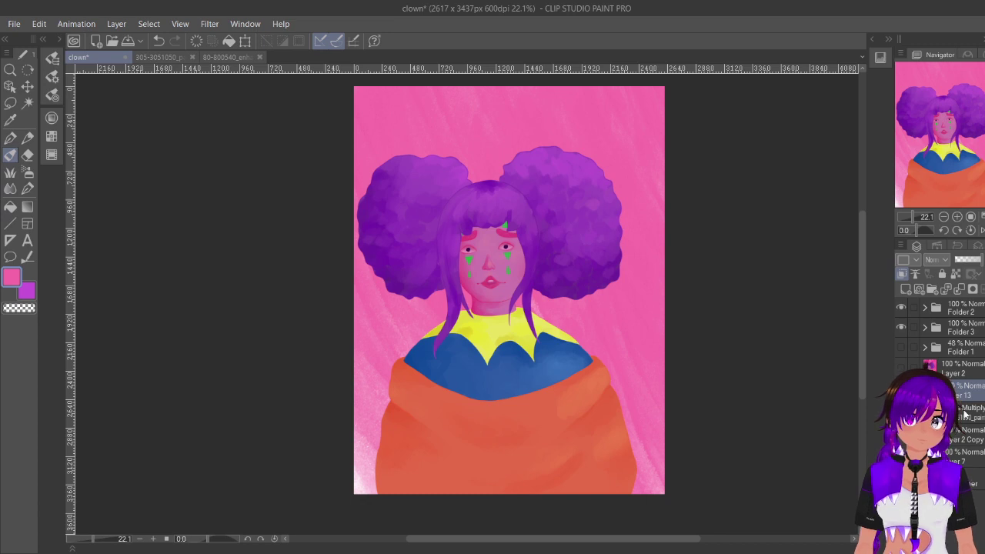
pyautogui.hotkey('ctrl', 'v')
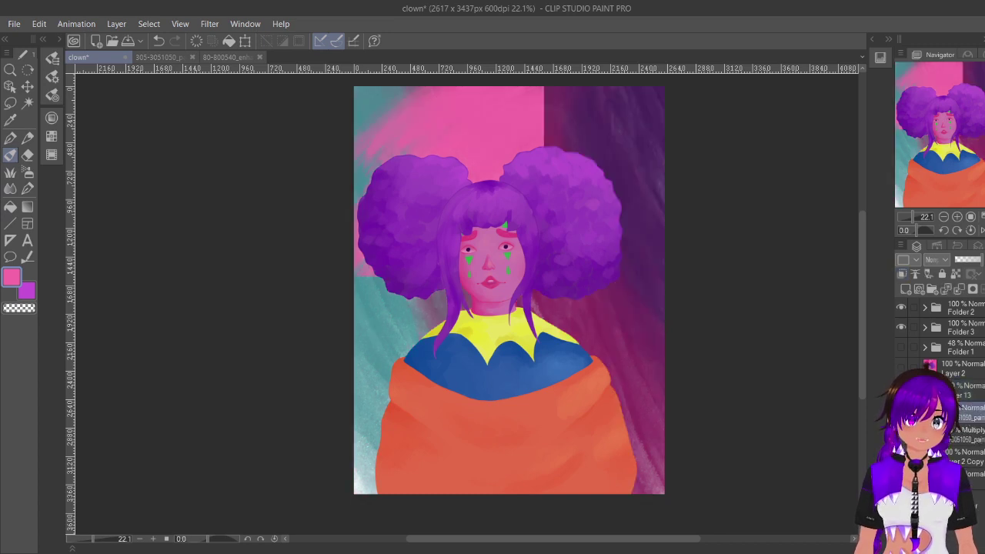
pyautogui.hotkey('ctrl', 'z')
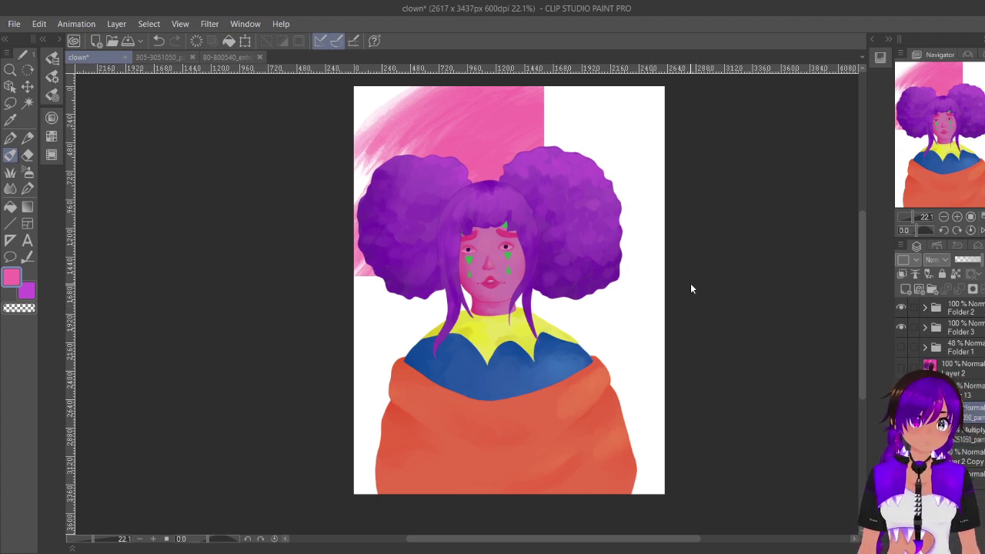
pyautogui.hotkey('ctrl', 'z')
# Step: Copy the Momento paint texture into the clown document, directly beneath the clipped pink fill on Layer 13
pyautogui.click(223, 57)
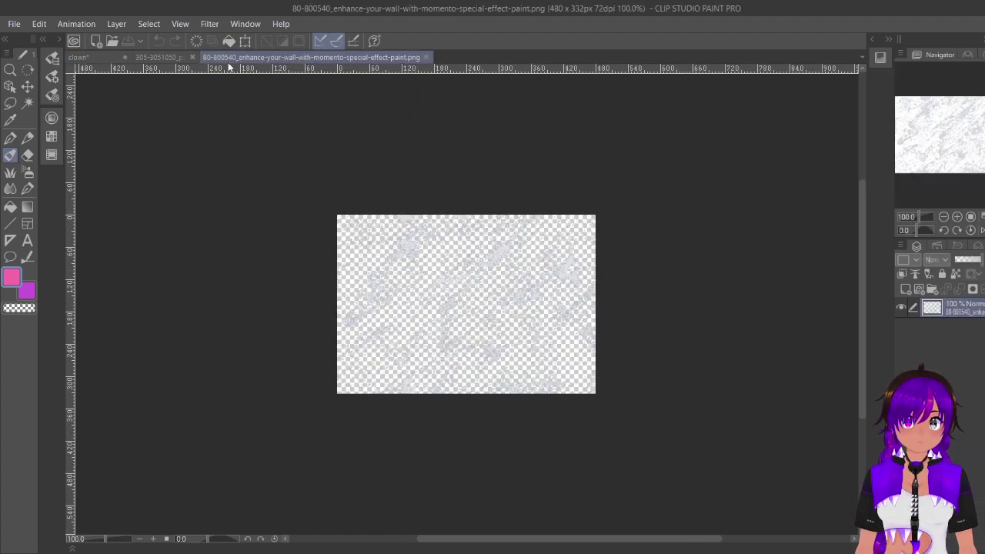
pyautogui.click(103, 57)
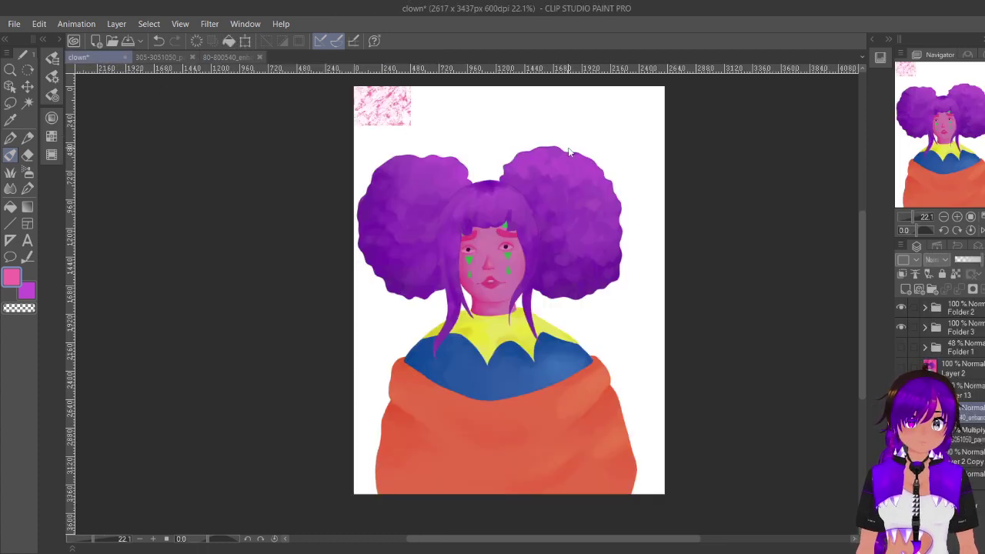
pyautogui.hotkey('ctrl', 't')
pyautogui.moveTo(410, 125); pyautogui.dragTo(356, 402)
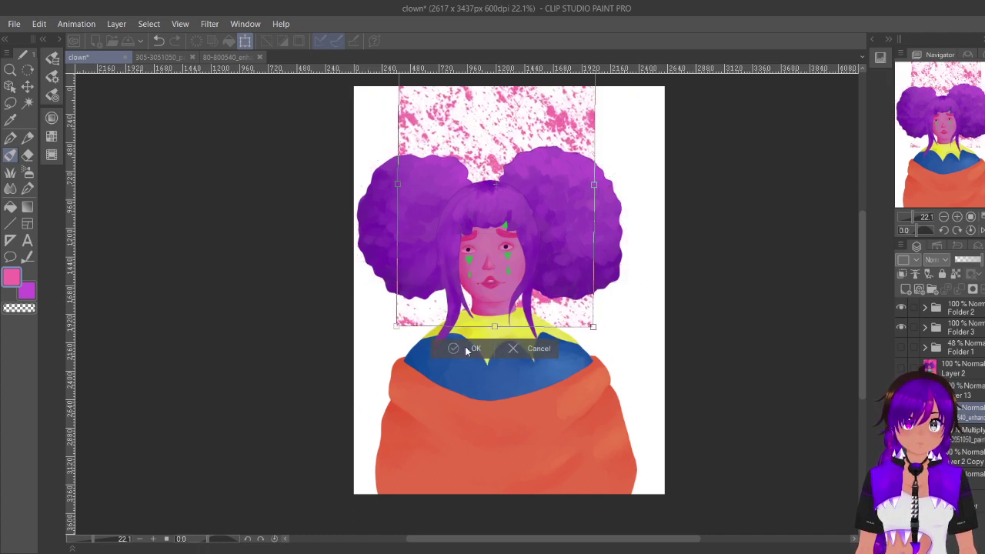
pyautogui.click(520, 348)
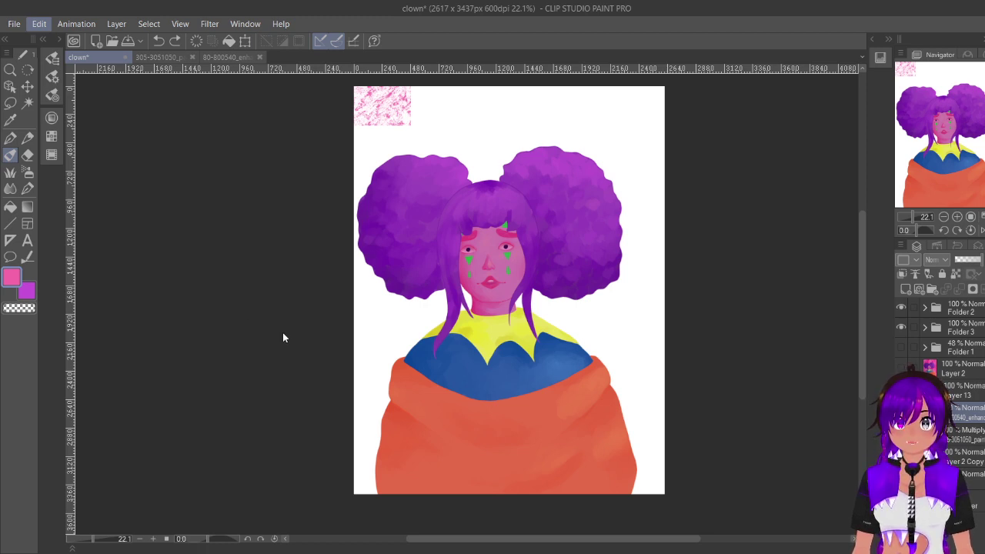
# Step: Rotate the pasted speckle texture 90 degrees to portrait orientation and enlarge it to cover the whole canvas
pyautogui.hotkey('ctrl', 't')
pyautogui.moveTo(486, 120); pyautogui.dragTo(390, 227)
pyautogui.moveTo(449, 187); pyautogui.dragTo(440, 192)
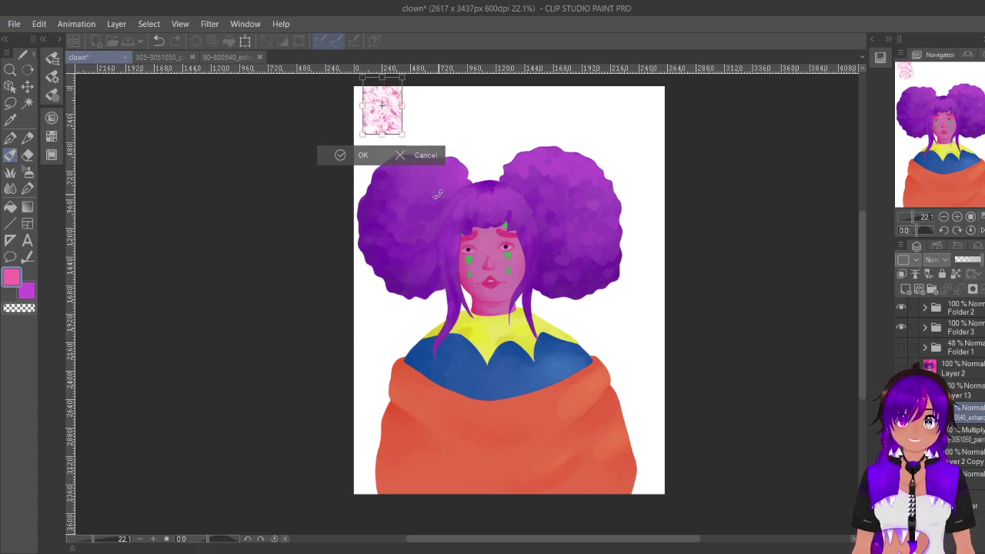
pyautogui.click(358, 159)
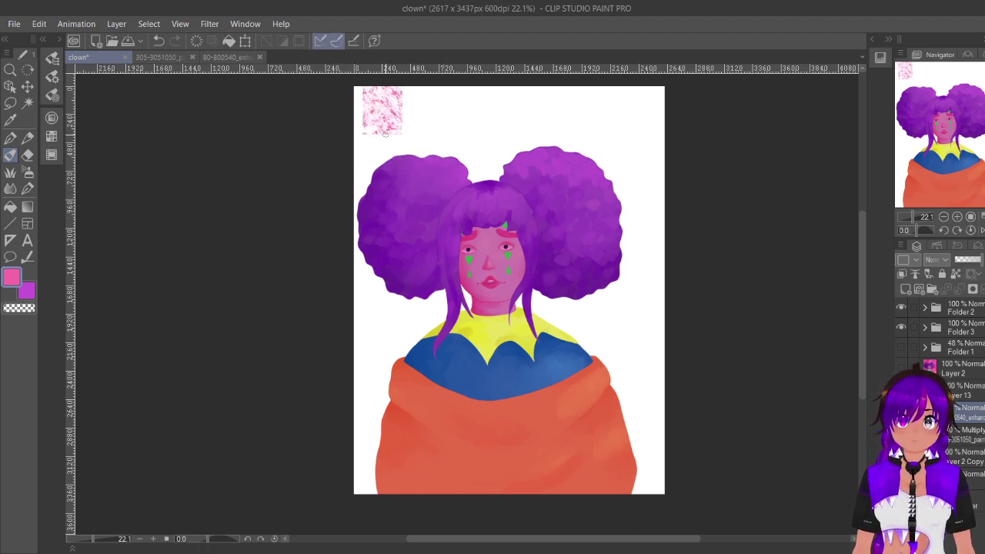
pyautogui.hotkey('ctrl', 't')
pyautogui.moveTo(389, 133); pyautogui.dragTo(666, 535)
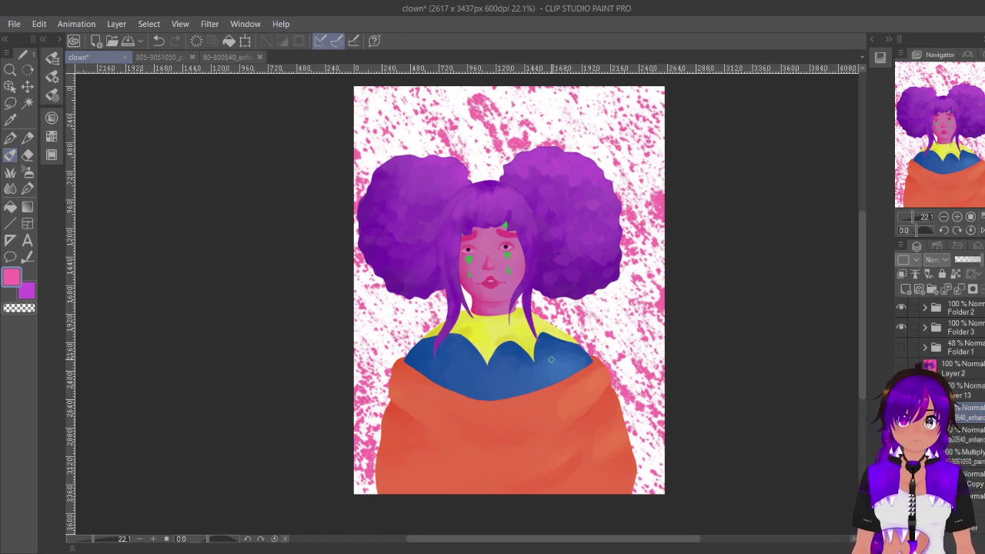
# Step: Flip the duplicate speckle texture layer, realign it over the canvas for denser coverage, and merge it with the one below
pyautogui.press('k')
pyautogui.moveTo(543, 331); pyautogui.dragTo(620, 374)
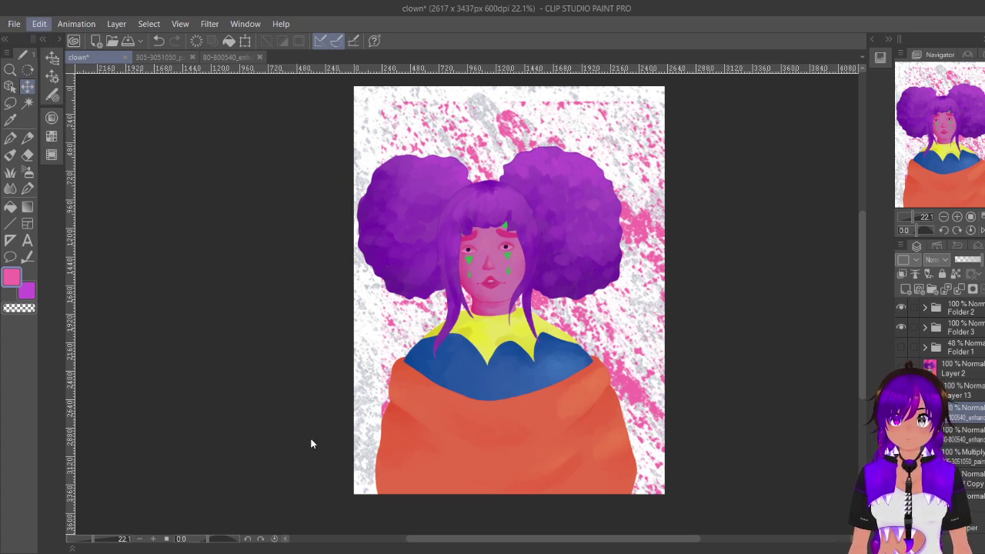
pyautogui.hotkey('ctrl', 't')
pyautogui.moveTo(563, 354); pyautogui.dragTo(535, 324)
pyautogui.click(461, 524)
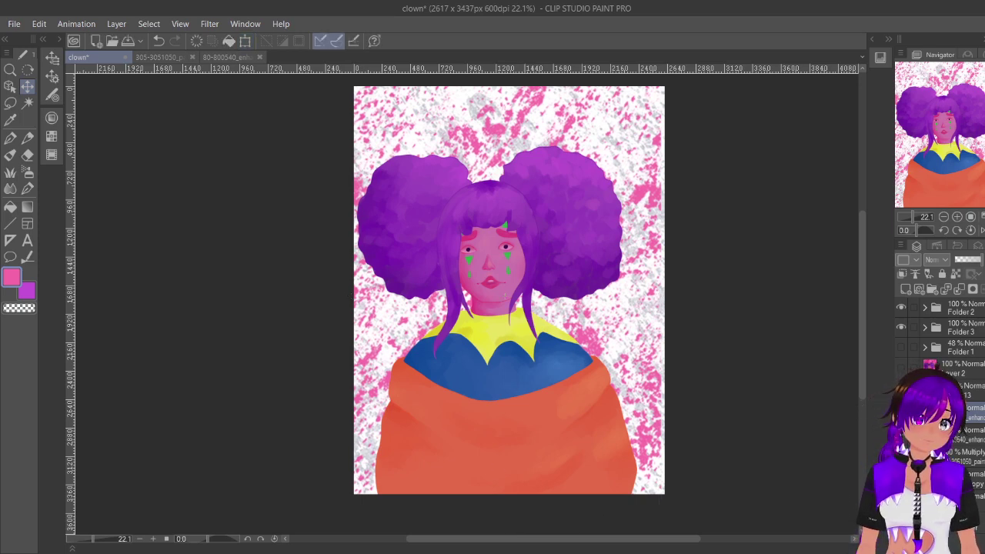
pyautogui.hotkey('ctrl', 'e')
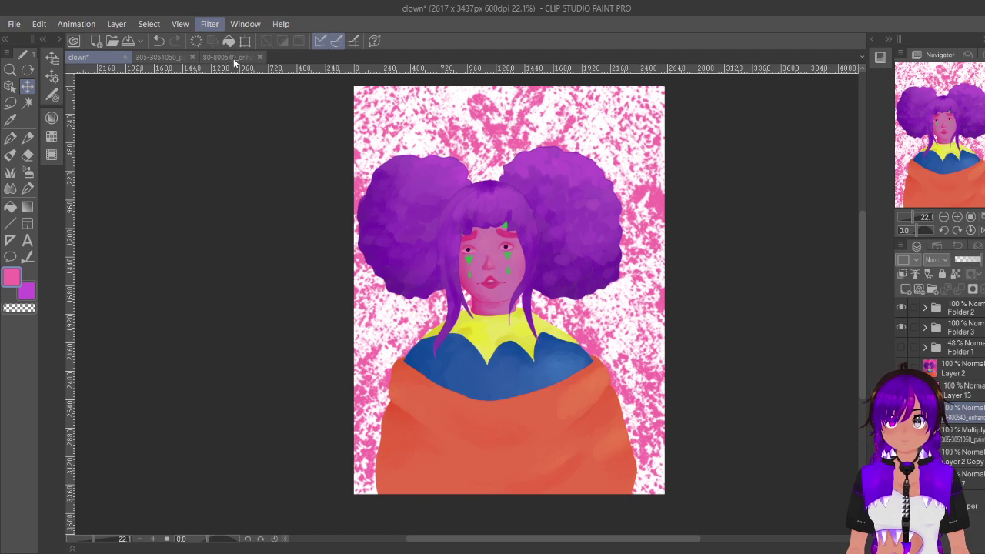
# Step: Try a steep diagonal motion blur on the merged speckle texture layer
pyautogui.click(343, 90)
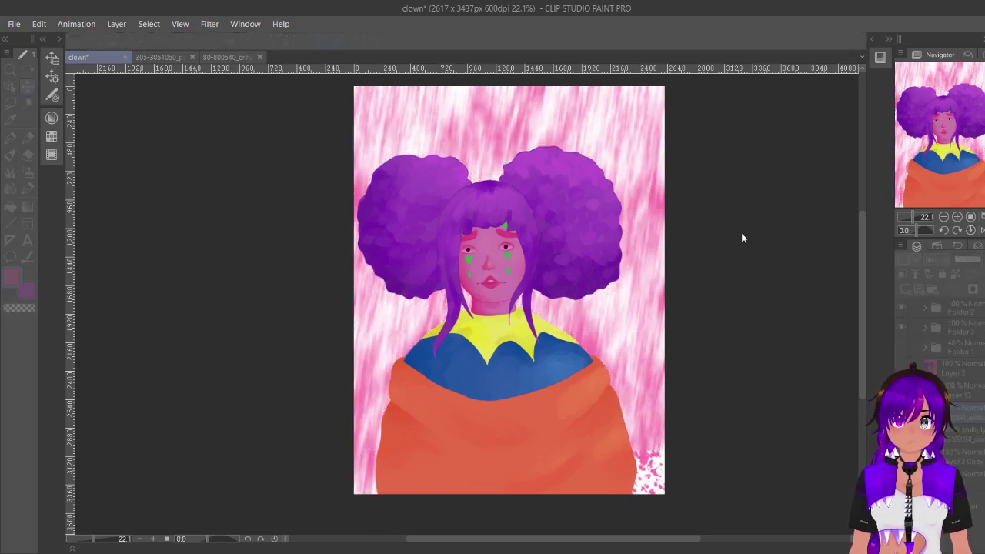
pyautogui.moveTo(783, 215); pyautogui.dragTo(735, 217)
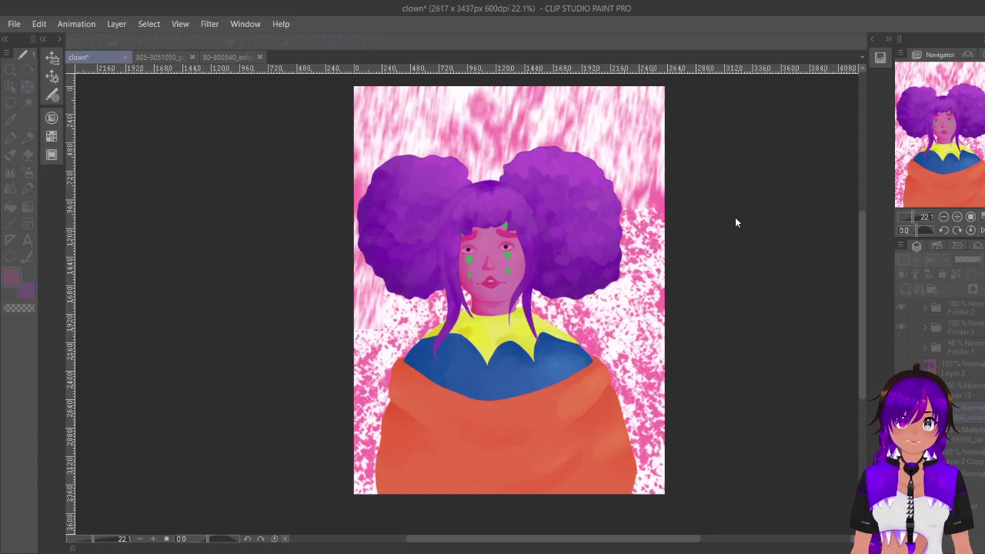
pyautogui.click(696, 224)
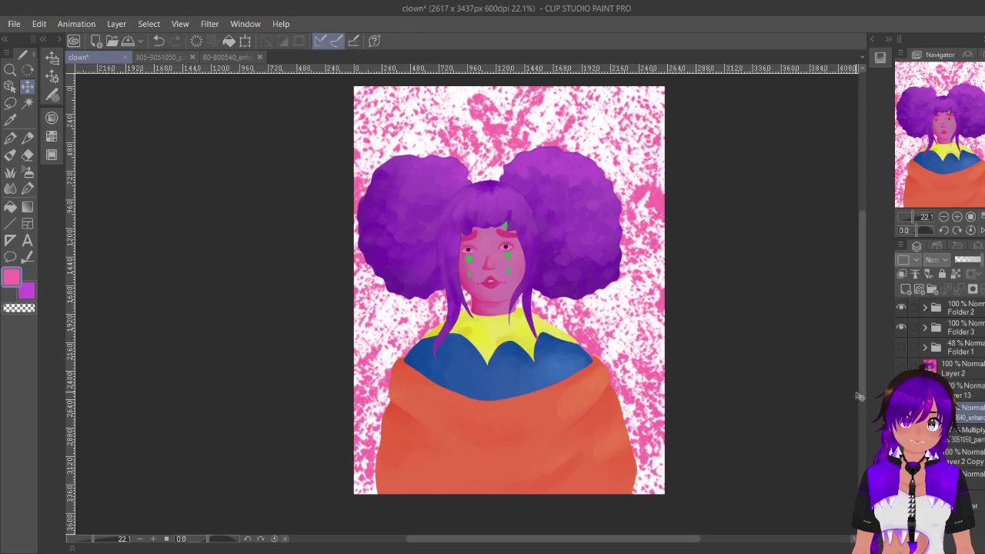
pyautogui.hotkey('ctrl', 'z')
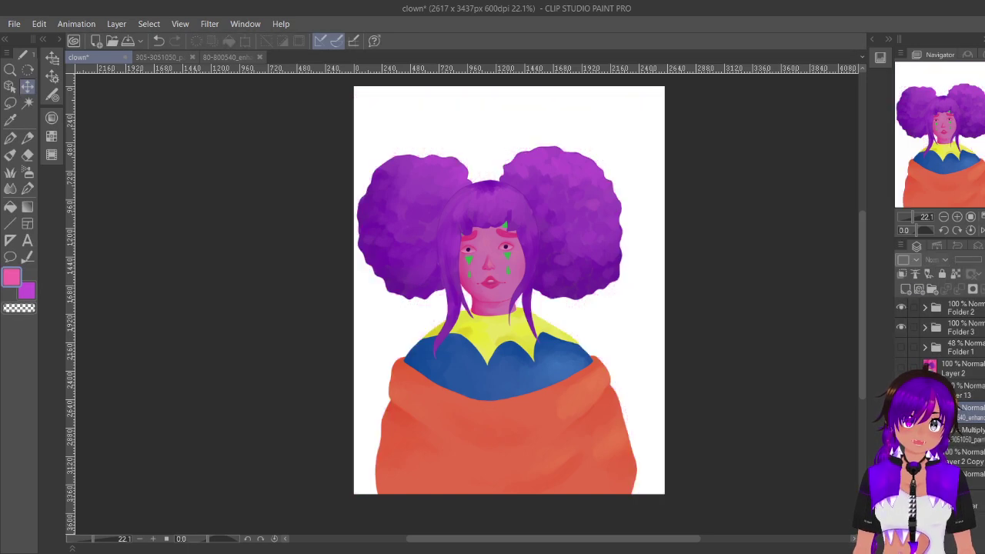
# Step: Mesh-warp the painted background on Layer 2 Copy to cover the empty lower-left canvas corner and reduce the gaps around the figure
pyautogui.hotkey('ctrl', 'z')
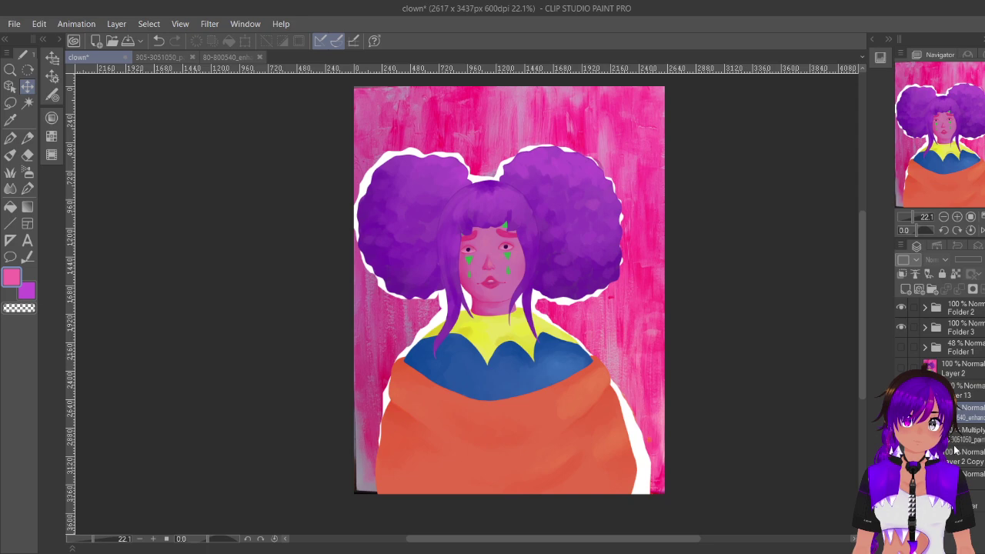
pyautogui.click(972, 459)
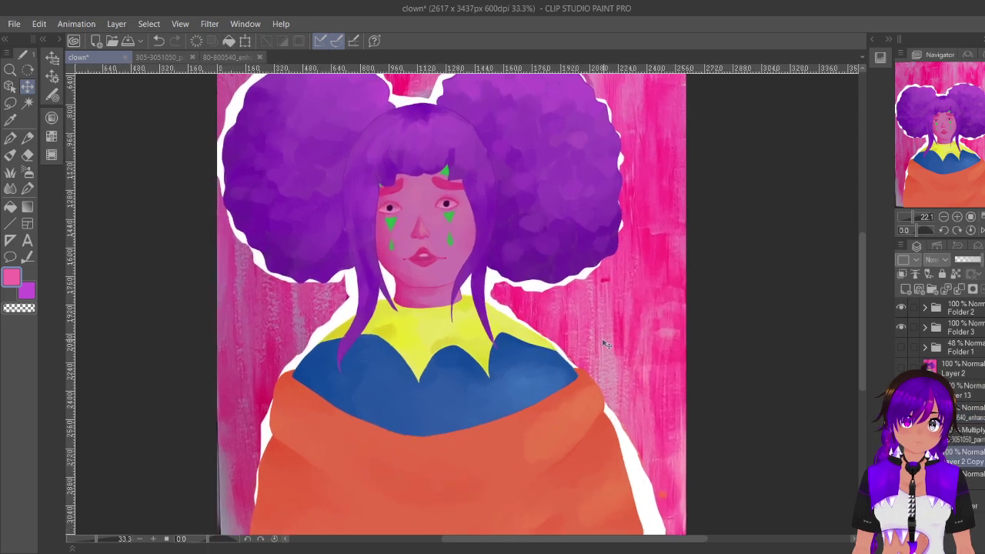
pyautogui.scroll(3, 605, 346)
pyautogui.scroll(-2, 607, 348)
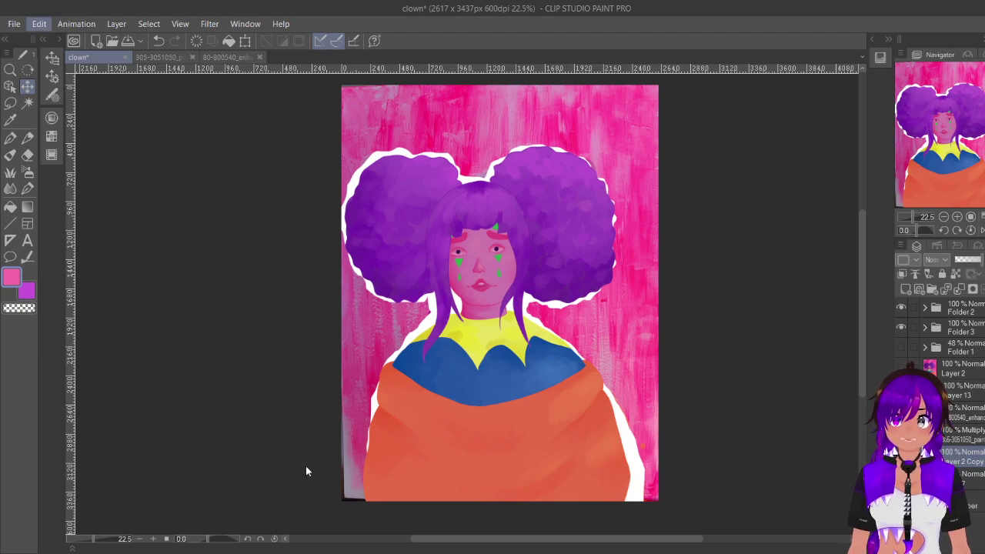
pyautogui.hotkey('ctrl', 't')
pyautogui.moveTo(344, 505); pyautogui.dragTo(330, 514)
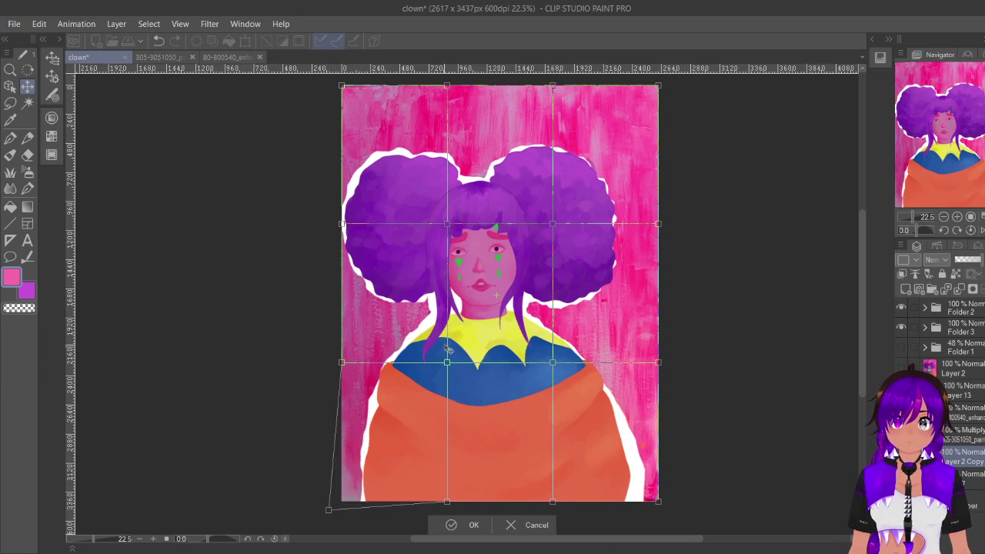
pyautogui.moveTo(447, 363); pyautogui.dragTo(495, 368)
pyautogui.moveTo(447, 502); pyautogui.dragTo(469, 494)
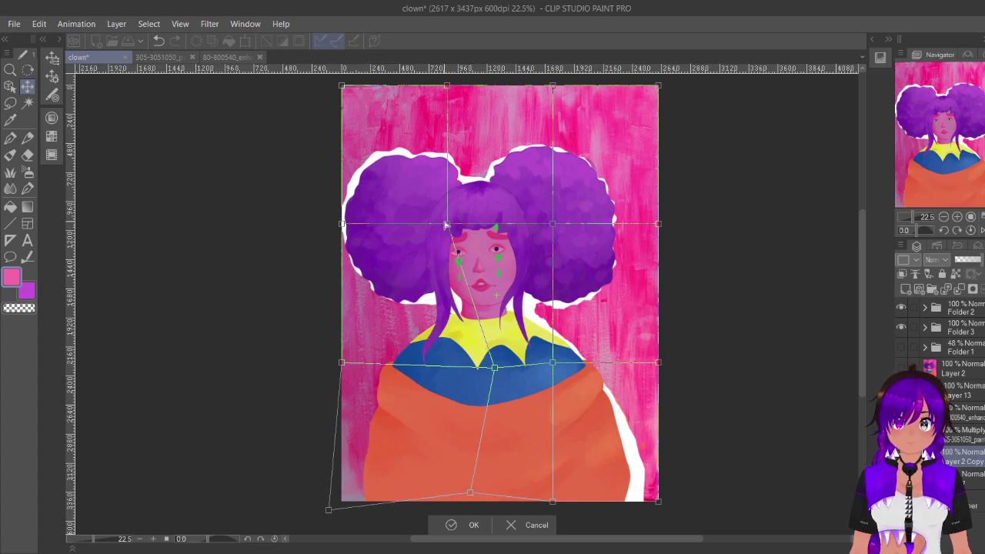
pyautogui.moveTo(446, 225); pyautogui.dragTo(486, 229)
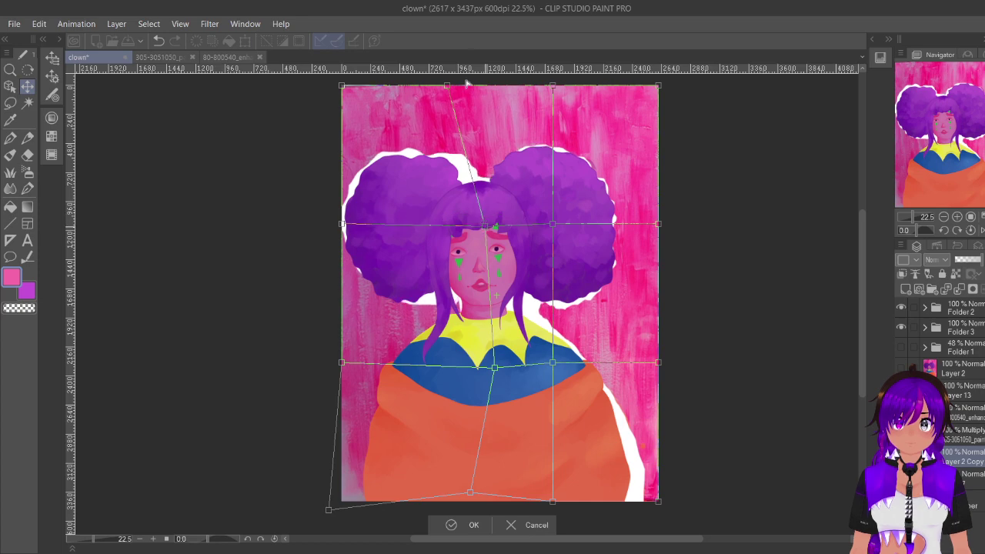
pyautogui.moveTo(554, 223)
pyautogui.mouseDown()
pyautogui.moveTo(495, 226)
pyautogui.moveTo(538, 225)
pyautogui.mouseUp()
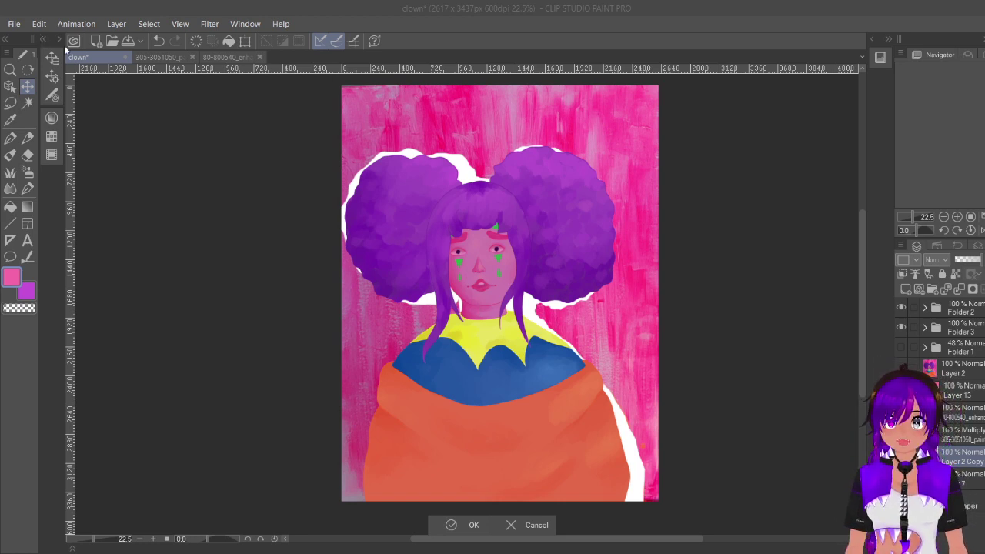
# Step: Save the clown document
pyautogui.click(121, 44)
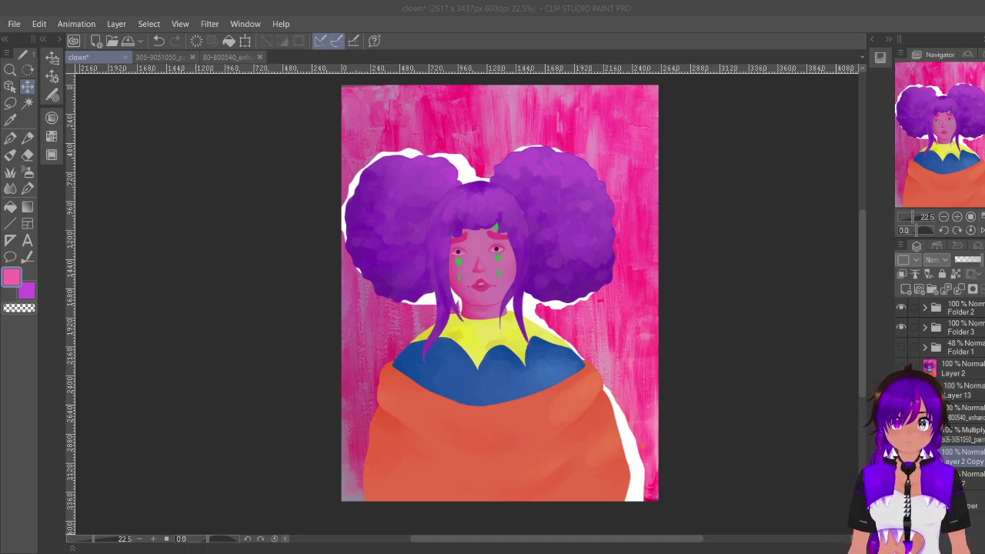
pyautogui.hotkey('ctrl', 's')
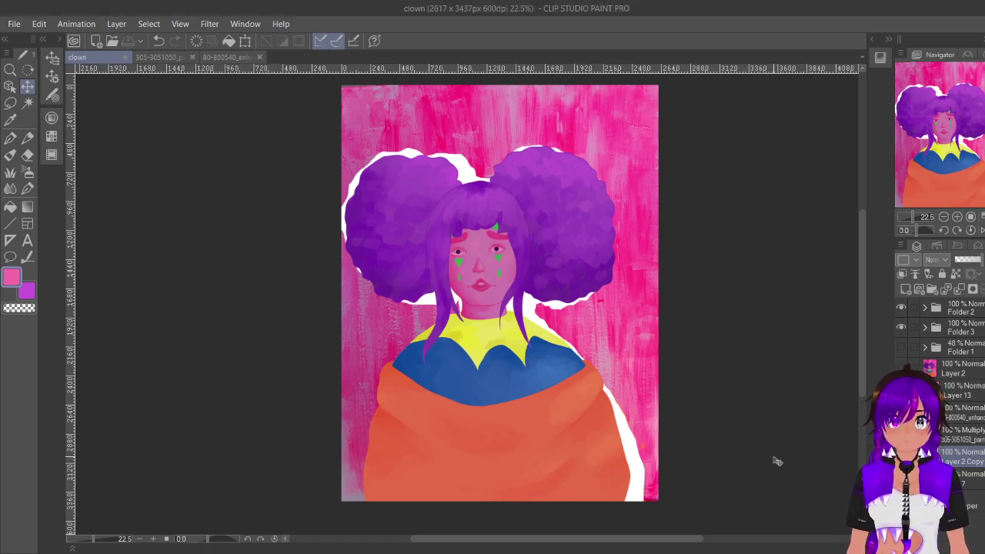
# Step: Hide Layer 2 Copy and the white paper, and try a light pink drawing colour with H 335, S 45, V 92
pyautogui.click(901, 457)
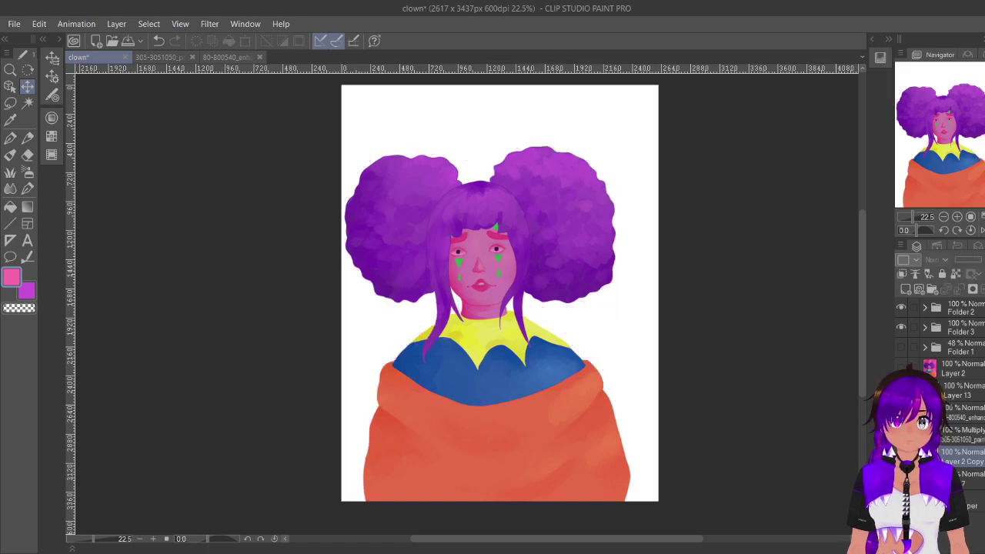
pyautogui.click(901, 502)
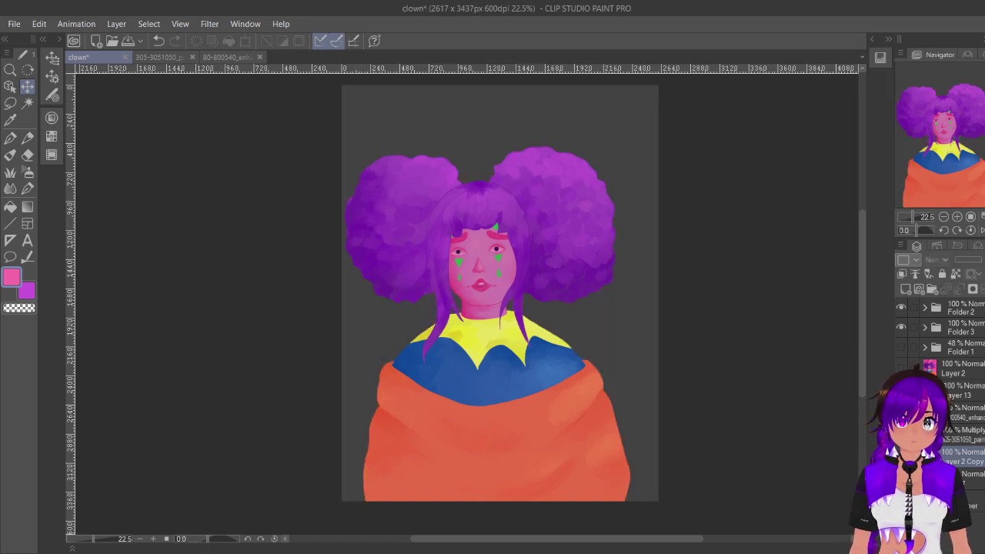
pyautogui.click(54, 121)
pyautogui.click(132, 133)
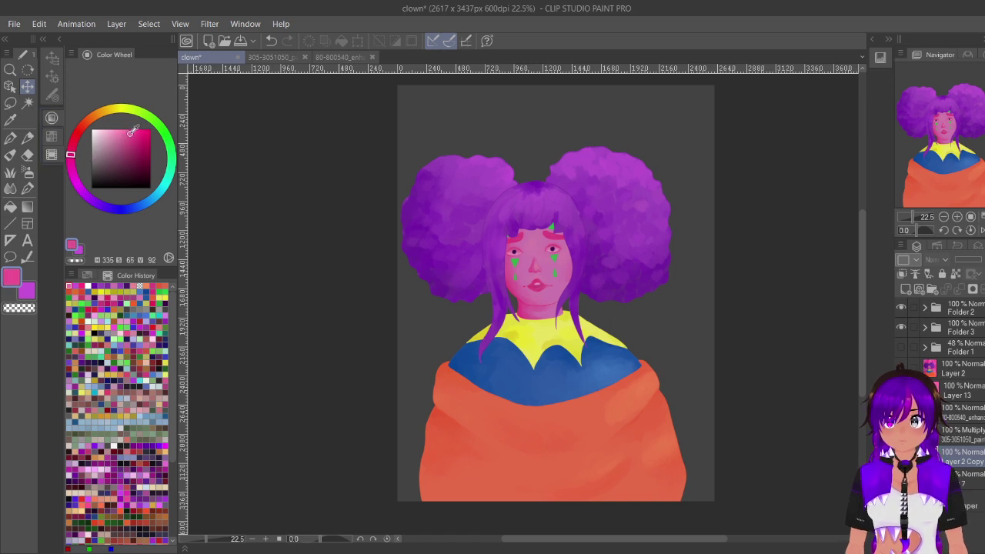
pyautogui.click(118, 134)
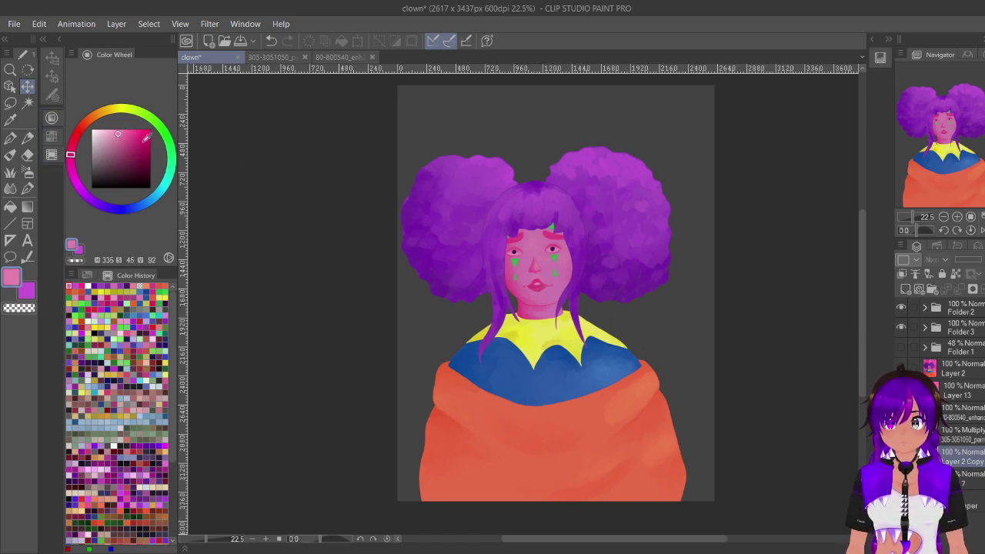
# Step: Sample a muted pink (H 326, S 55, V 82) as main colour and a hot pink (H 335, S 74, V 99) as sub colour from Layer 2 Copy
pyautogui.click(902, 457)
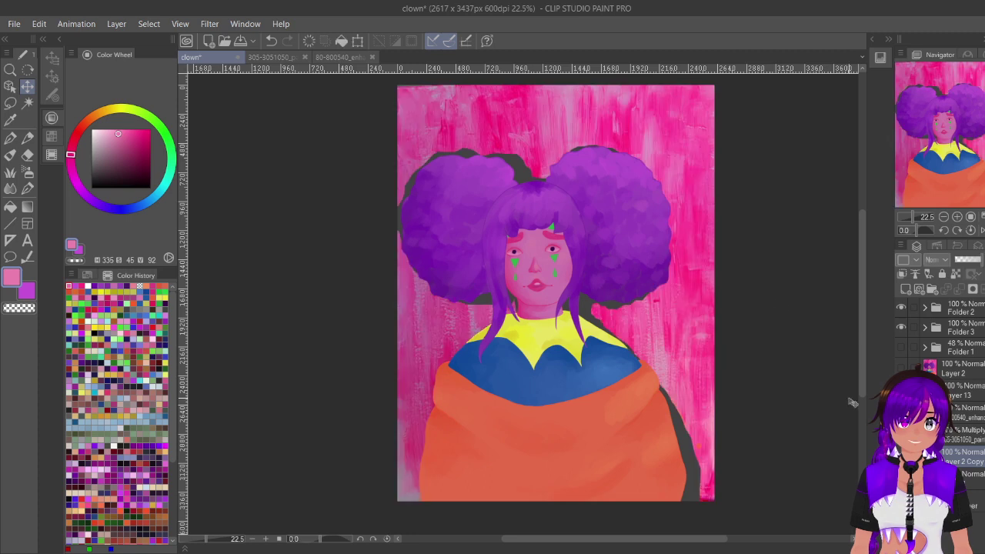
pyautogui.moveTo(478, 129); pyautogui.dragTo(419, 122)
pyautogui.keyDown('alt'); pyautogui.click(416, 110); pyautogui.keyUp('alt')
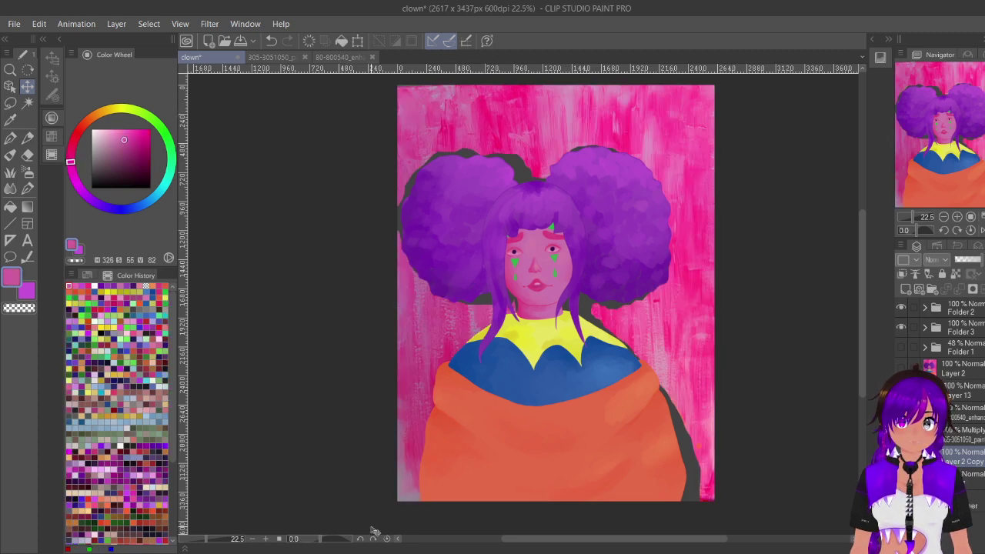
pyautogui.press('x')
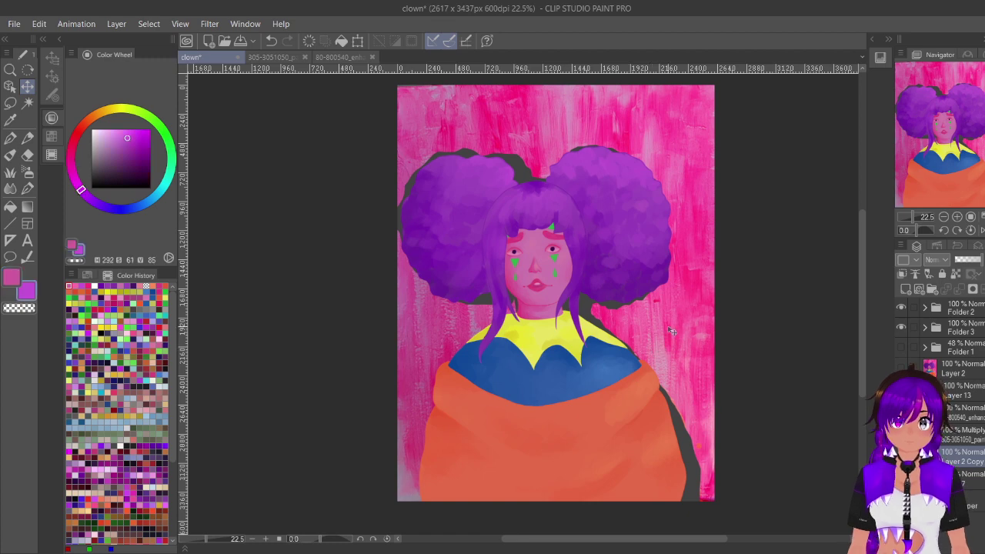
pyautogui.moveTo(707, 408); pyautogui.dragTo(708, 385)
pyautogui.keyDown('alt'); pyautogui.click(709, 385); pyautogui.keyUp('alt')
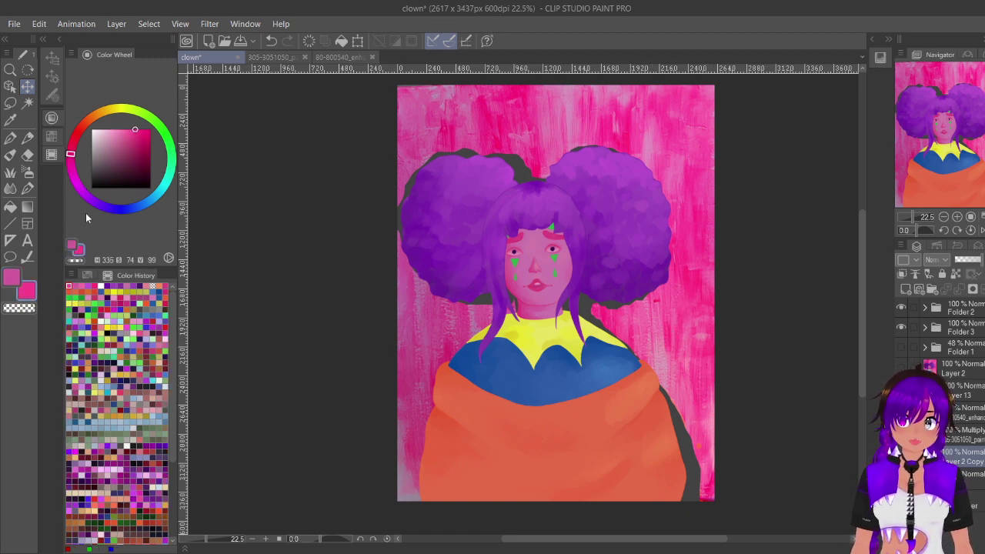
# Step: Fill Layer 2 Copy with a diagonal gradient from muted pink at the upper left to hot pink at the lower right
pyautogui.click(28, 206)
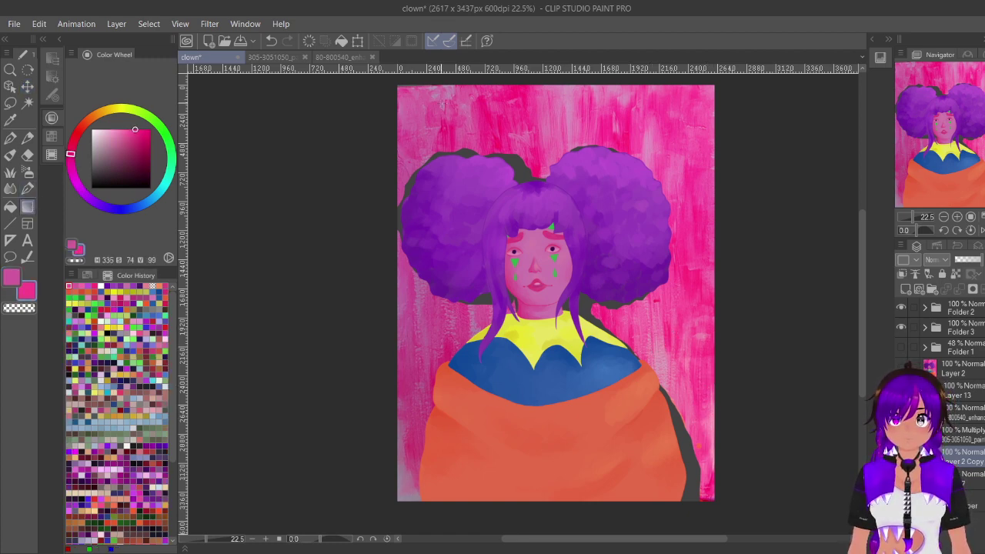
pyautogui.moveTo(647, 108); pyautogui.dragTo(649, 392)
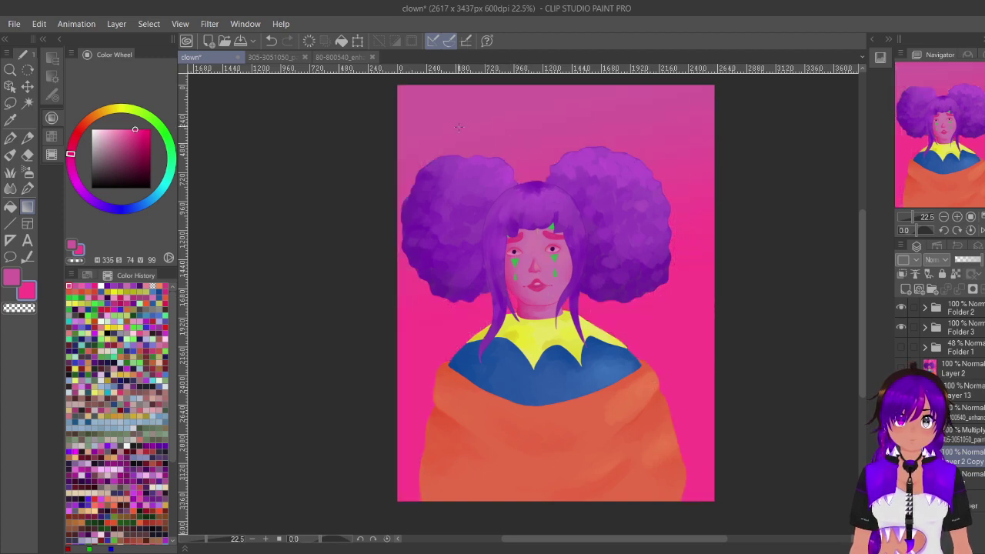
pyautogui.moveTo(459, 127); pyautogui.dragTo(625, 435)
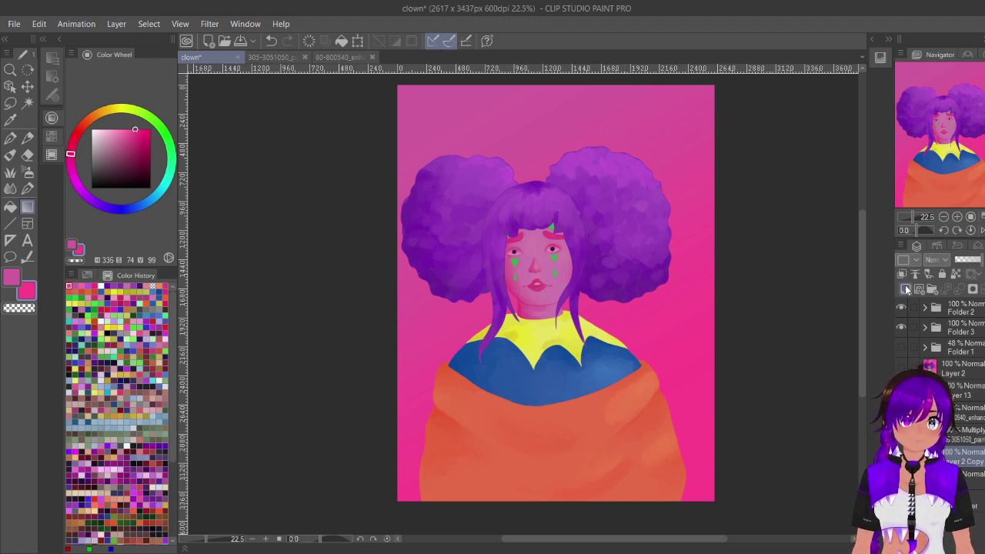
# Step: Add a new raster layer above the gradient on Layer 2 Copy and set the sub colour to near-white (H 290, S 0, V 97)
pyautogui.click(908, 290)
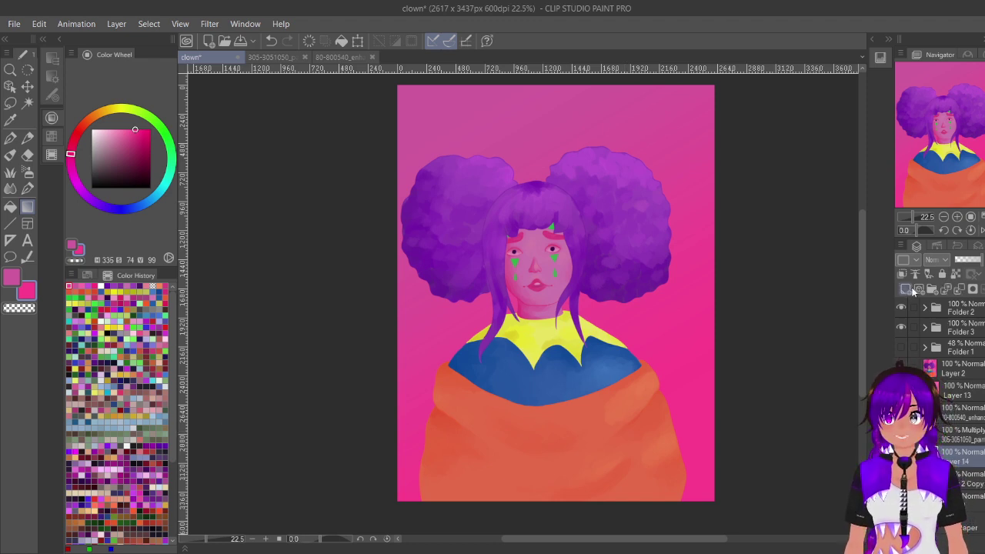
pyautogui.click(107, 298)
pyautogui.moveTo(100, 160); pyautogui.dragTo(84, 124)
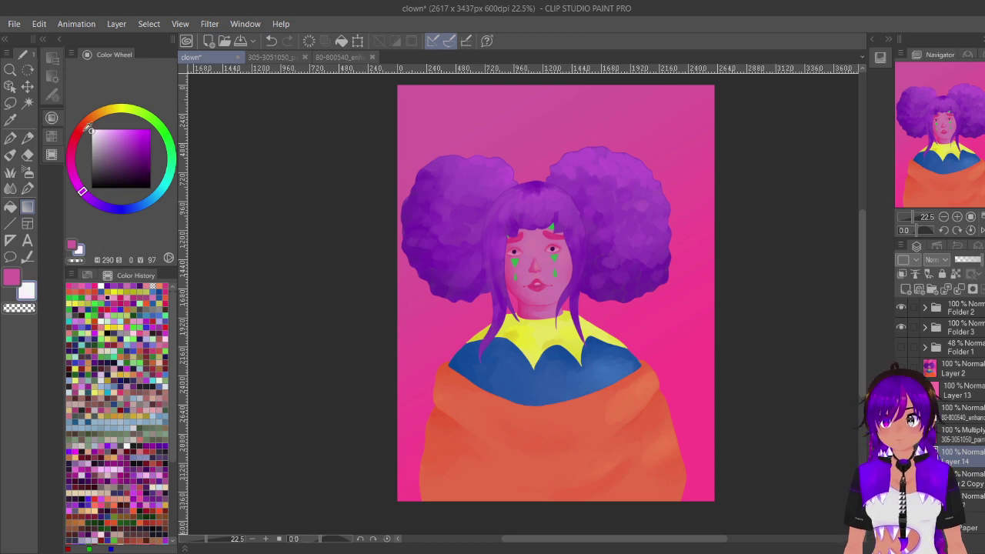
# Step: Try spraying white speckles across the background on Layer 14 with the Droplet airbrush at size 800, and clear them
pyautogui.click(28, 171)
pyautogui.click(54, 57)
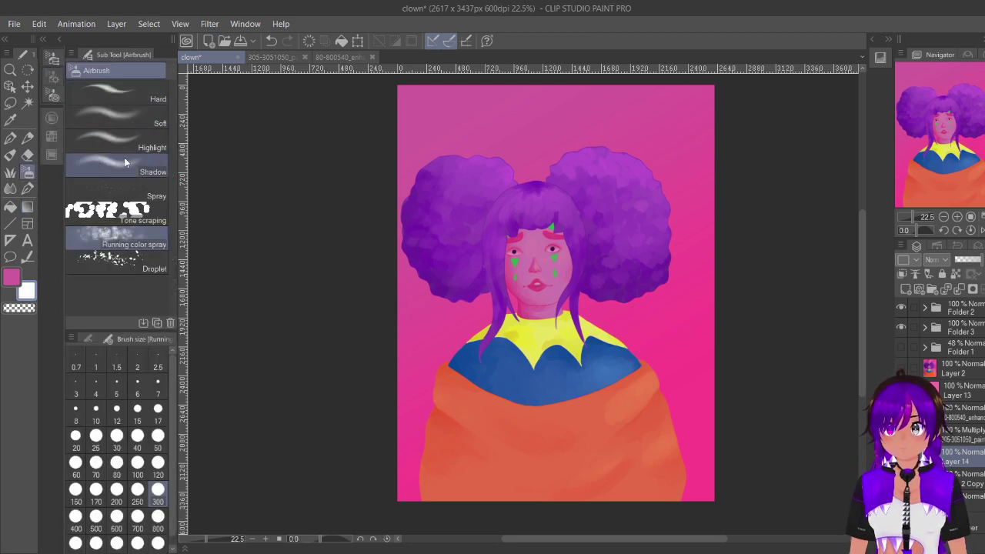
pyautogui.click(142, 266)
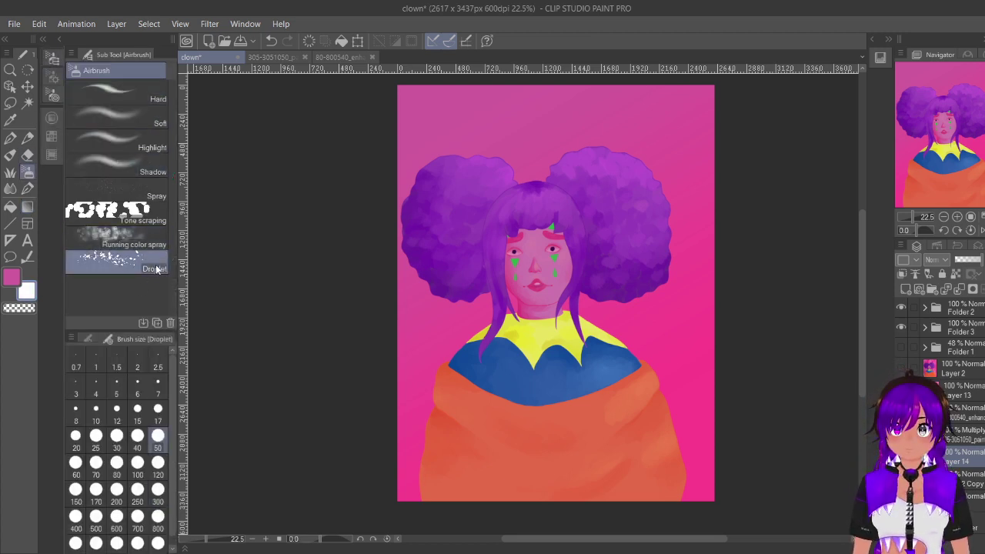
pyautogui.click(158, 523)
pyautogui.moveTo(442, 116)
pyautogui.mouseDown()
pyautogui.moveTo(431, 265)
pyautogui.moveTo(616, 285)
pyautogui.moveTo(468, 412)
pyautogui.moveTo(632, 374)
pyautogui.moveTo(669, 454)
pyautogui.moveTo(646, 512)
pyautogui.moveTo(686, 360)
pyautogui.moveTo(533, 430)
pyautogui.moveTo(460, 414)
pyautogui.moveTo(646, 251)
pyautogui.moveTo(425, 378)
pyautogui.moveTo(677, 144)
pyautogui.moveTo(573, 118)
pyautogui.moveTo(371, 164)
pyautogui.moveTo(369, 141)
pyautogui.moveTo(506, 120)
pyautogui.moveTo(563, 187)
pyautogui.moveTo(614, 144)
pyautogui.moveTo(538, 233)
pyautogui.mouseUp()
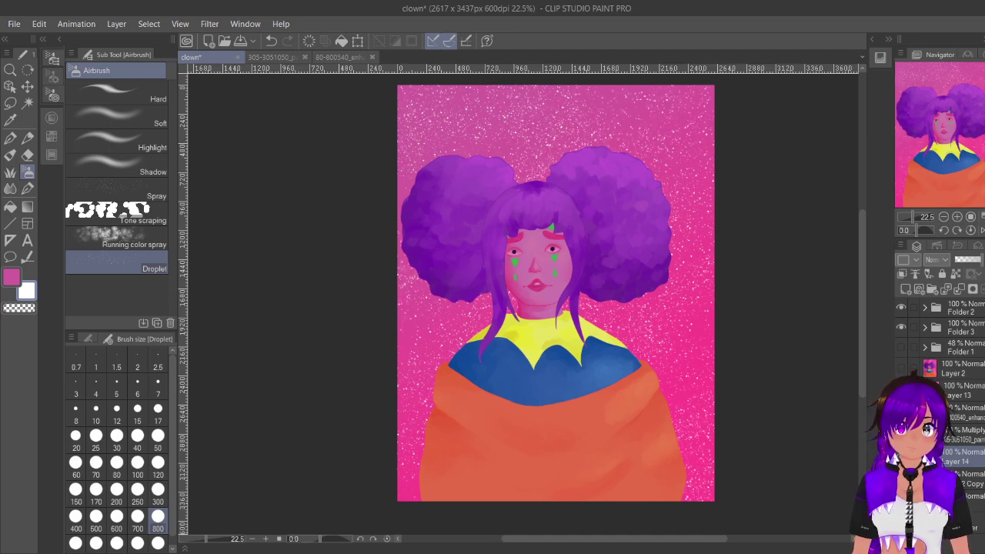
pyautogui.click(307, 46)
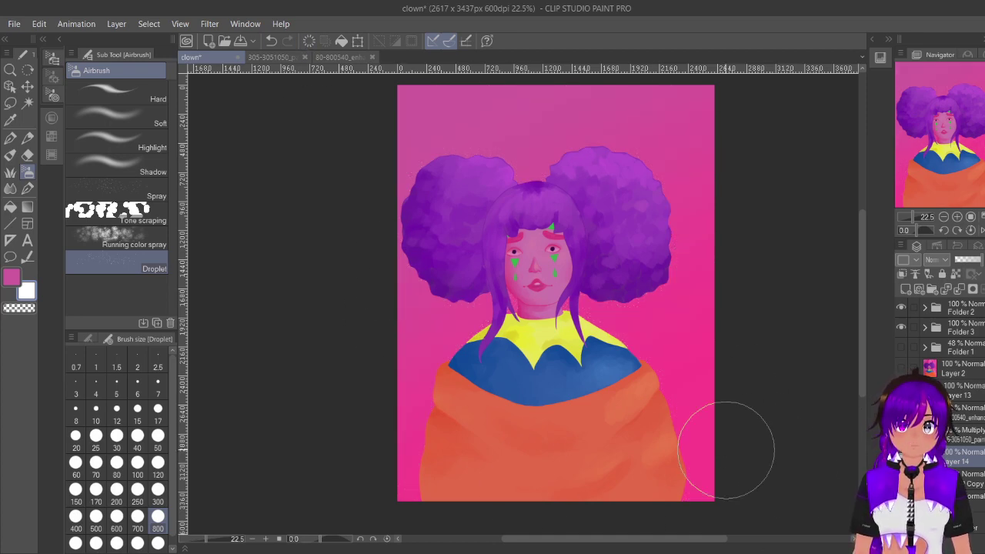
# Step: Hide the gradient on Layer 2 Copy and trim the canvas's right and top edges to 2453 × 3215 px
pyautogui.click(902, 479)
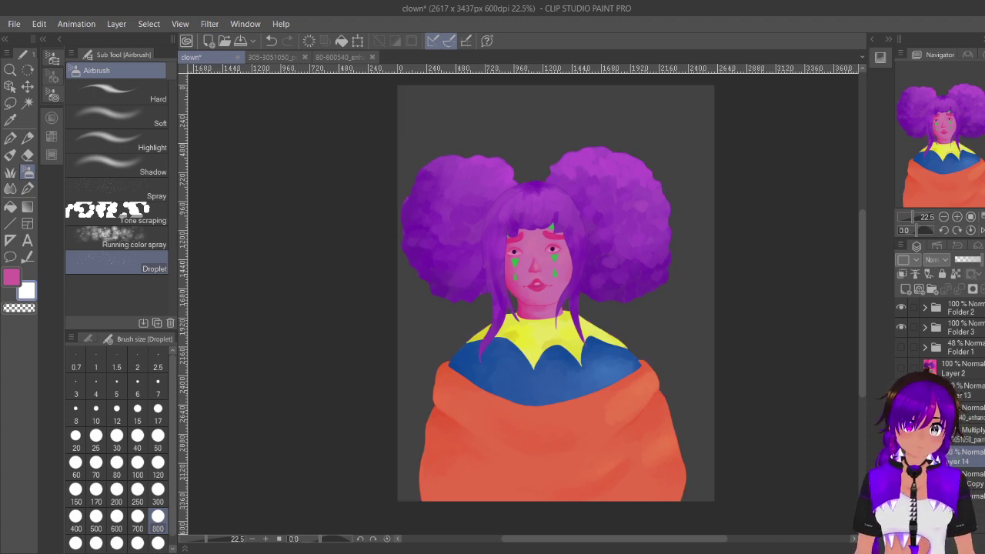
pyautogui.hotkey('ctrl', 't')
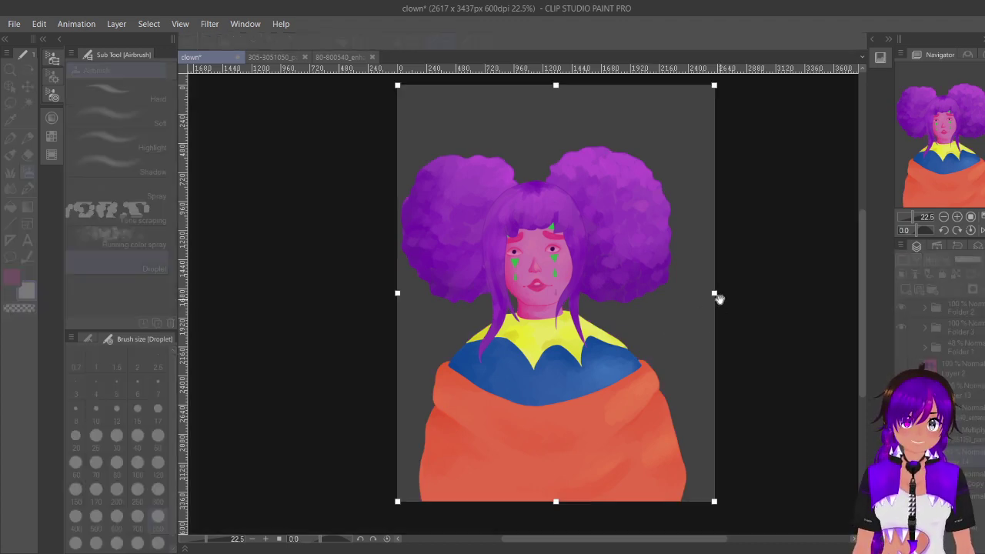
pyautogui.moveTo(714, 293)
pyautogui.mouseDown()
pyautogui.moveTo(686, 292)
pyautogui.moveTo(695, 293)
pyautogui.mouseUp()
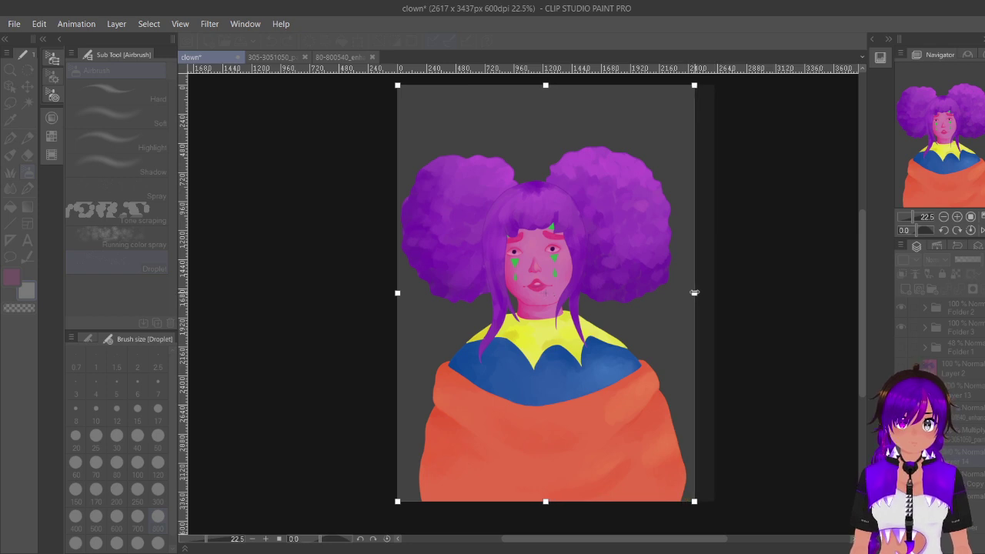
pyautogui.press('Escape')
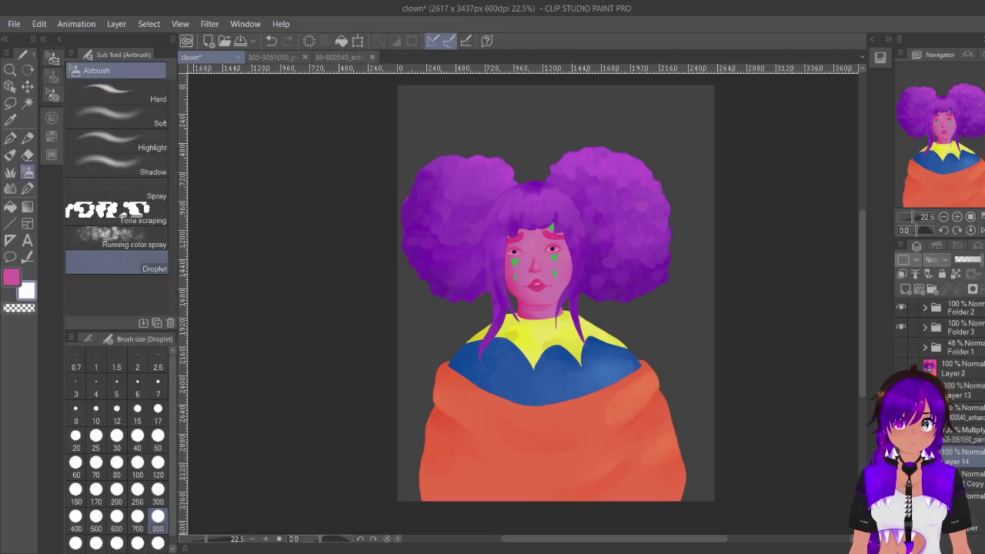
pyautogui.hotkey('ctrl', 'alt', 'c')
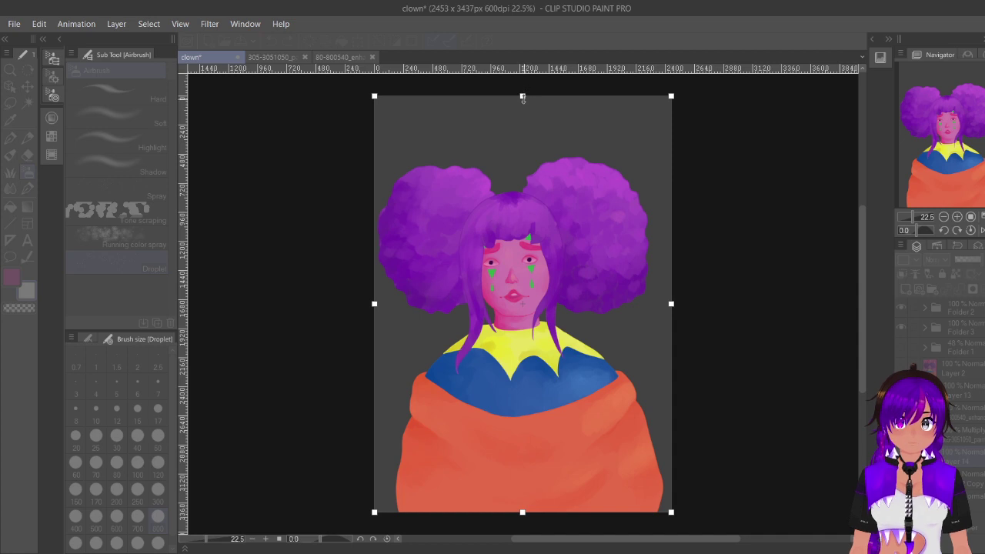
pyautogui.moveTo(523, 98); pyautogui.dragTo(521, 123)
pyautogui.press('Escape')
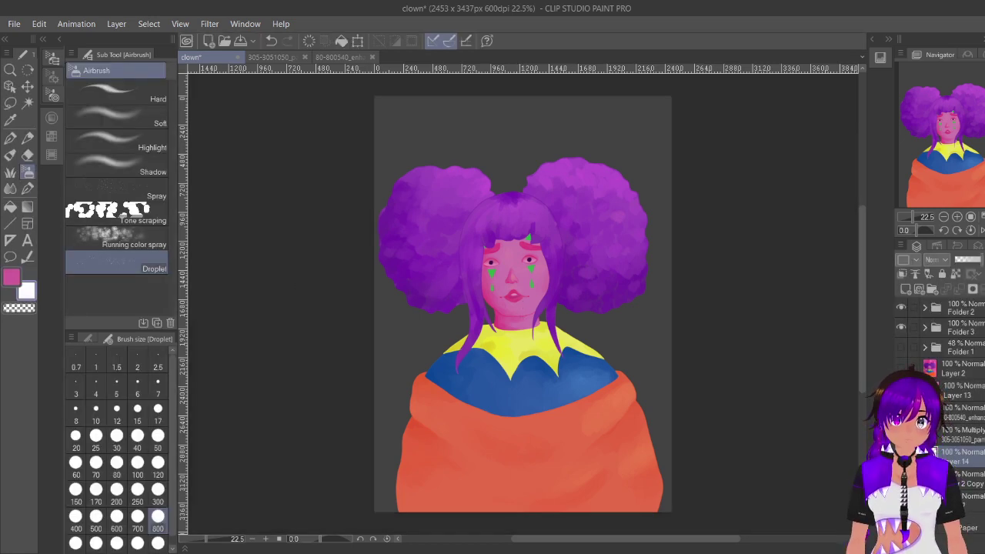
# Step: Show the white paper behind the clown again and make Layer 2 Copy the active layer
pyautogui.hotkey('ctrl', 'z')
pyautogui.hotkey('ctrl', 'z')
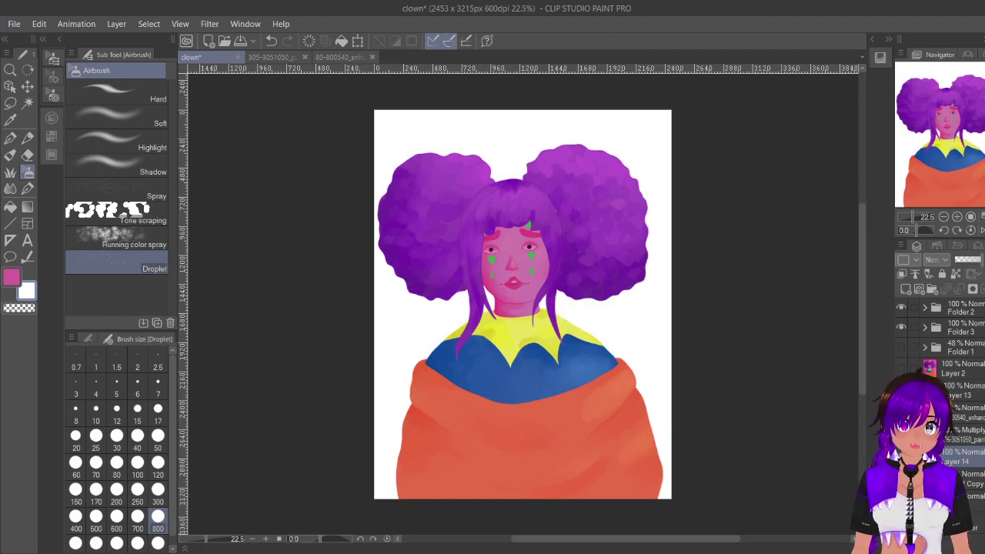
pyautogui.hotkey('ctrl', 'z')
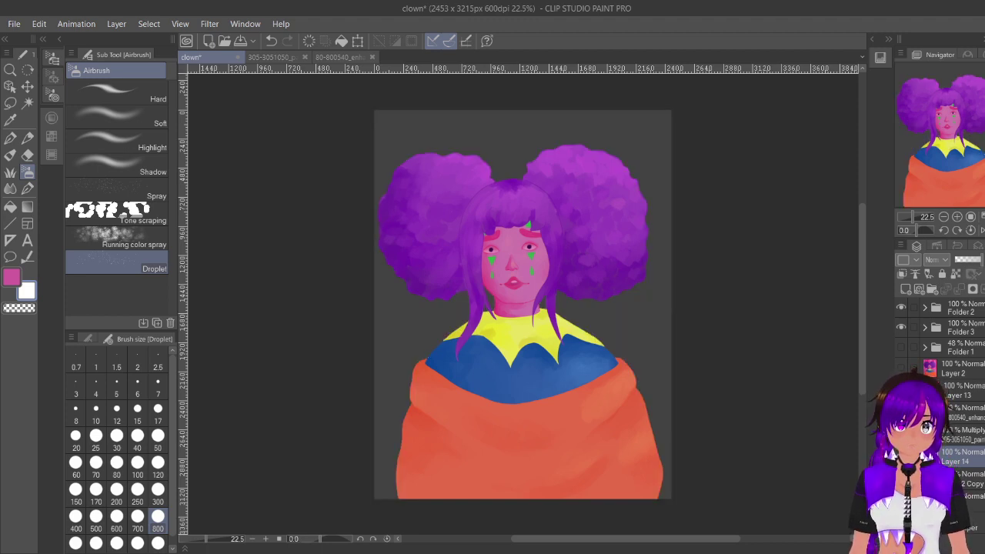
pyautogui.hotkey('ctrl', 'z')
pyautogui.click(964, 482)
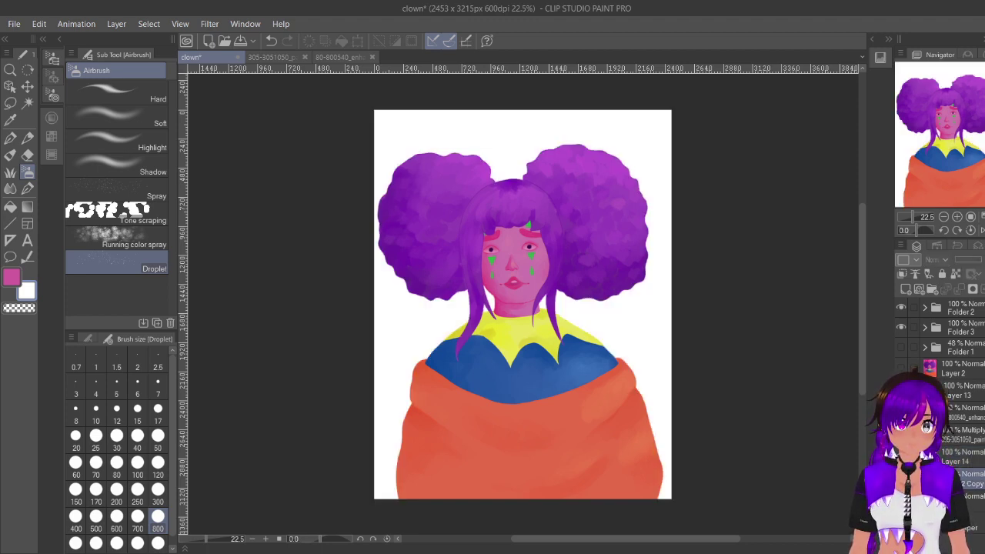
# Step: Show the pink gradient on Layer 2 Copy and lower its opacity, keeping the blending mode at Normal
pyautogui.moveTo(894, 480); pyautogui.dragTo(892, 480)
pyautogui.click(901, 479)
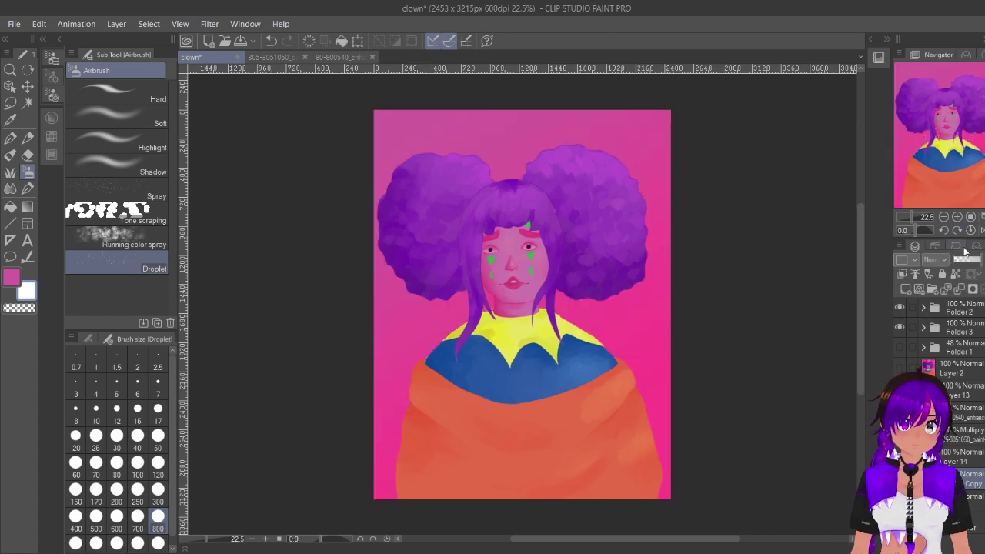
pyautogui.click(967, 262)
pyautogui.moveTo(969, 266); pyautogui.dragTo(973, 266)
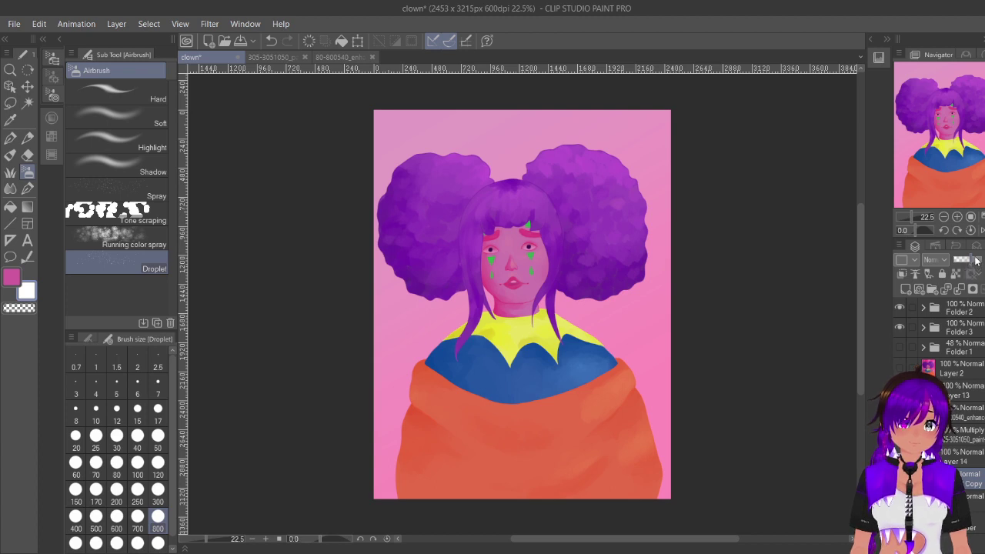
pyautogui.moveTo(976, 261); pyautogui.dragTo(957, 266)
pyautogui.scroll(-8, 930, 262)
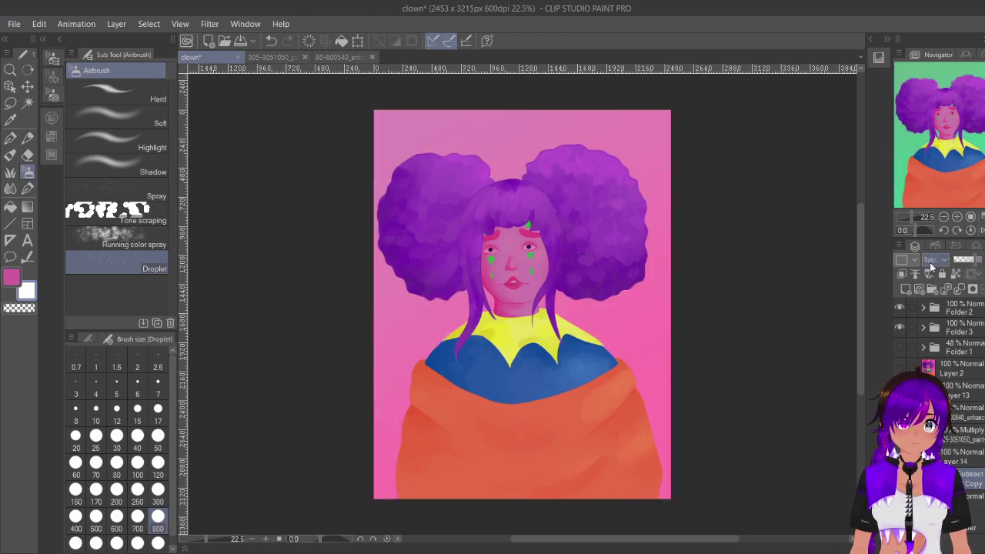
pyautogui.scroll(3, 930, 262)
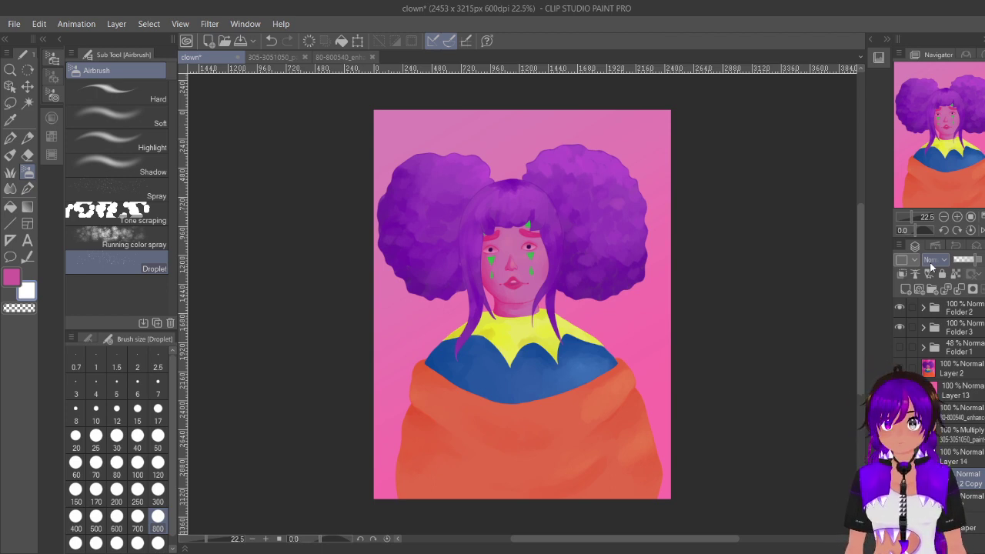
# Step: Make Layer 14 active and sample hot pink (H 336, S 84, V 97) from the original background on Layer 2, leaving Layer 2 hidden
pyautogui.click(51, 118)
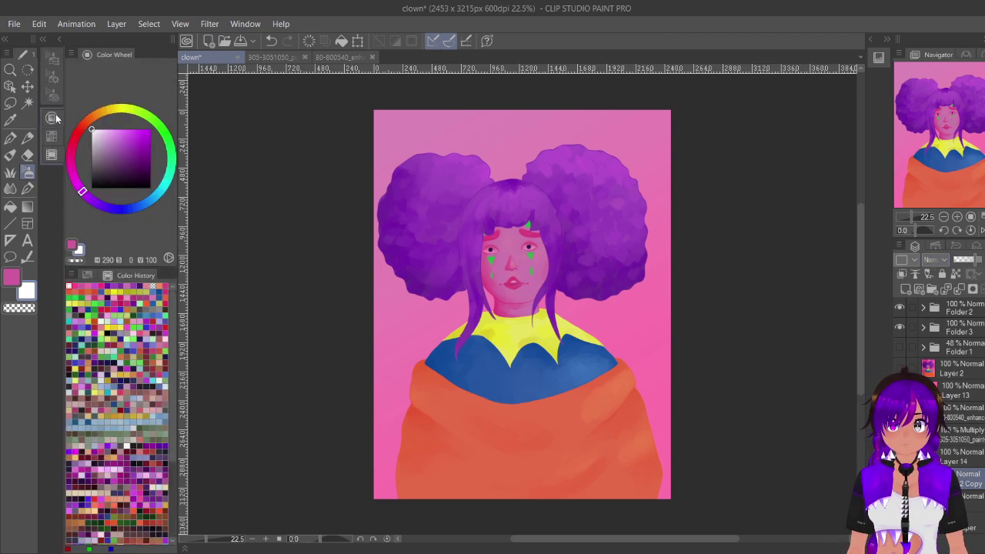
pyautogui.click(969, 465)
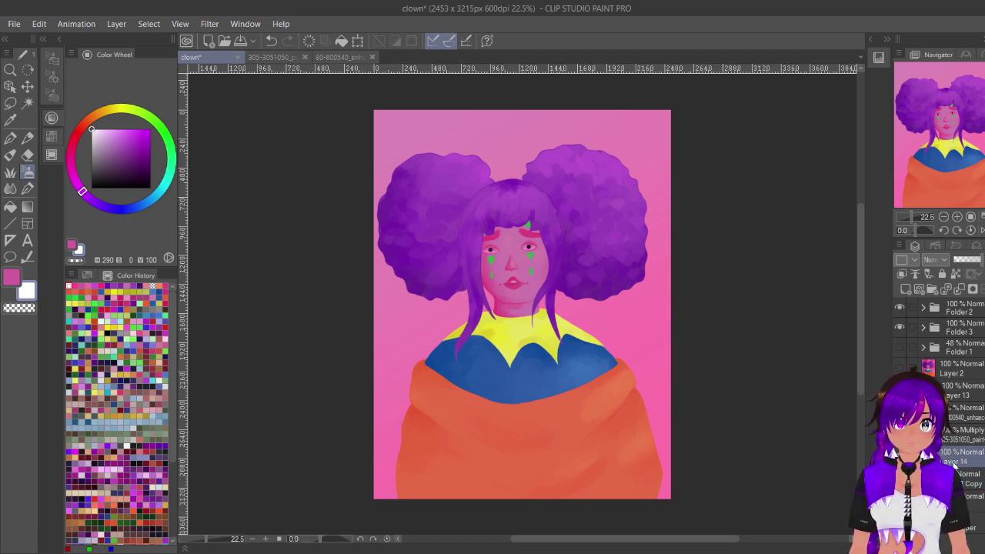
pyautogui.click(900, 368)
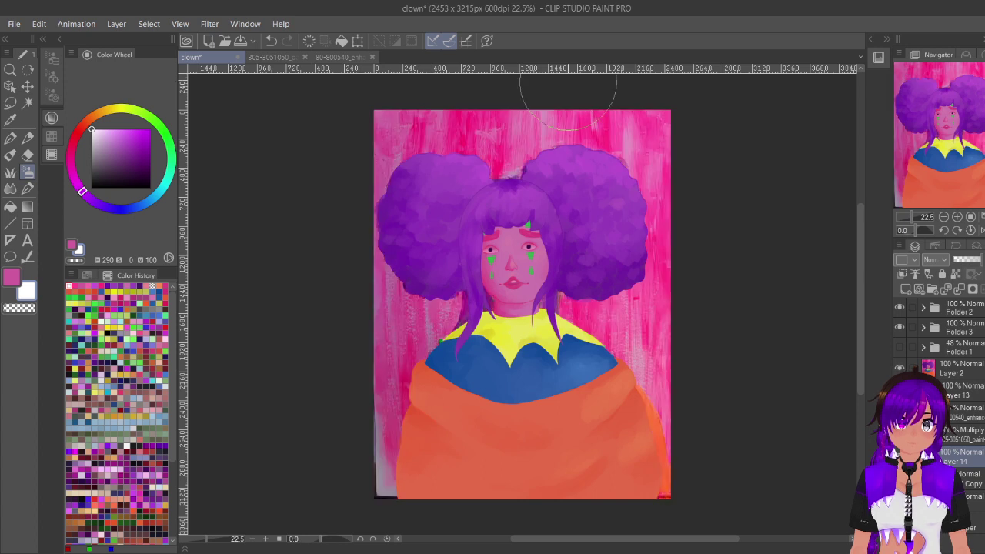
pyautogui.keyDown('alt'); pyautogui.click(604, 130); pyautogui.keyUp('alt')
pyautogui.click(900, 368)
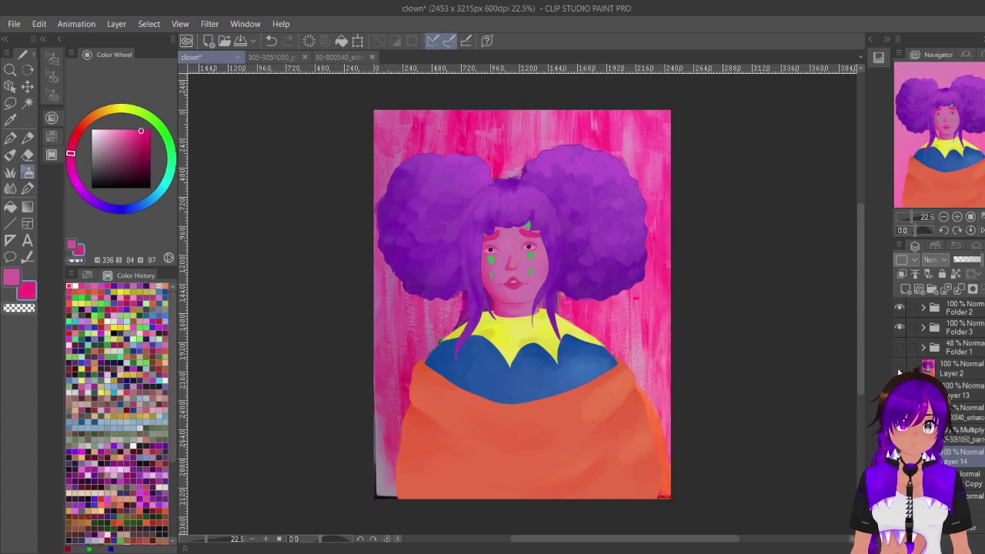
# Step: Compare the Realistic watercolor brushes and set up the Watery brush at size 300
pyautogui.click(10, 154)
pyautogui.click(52, 58)
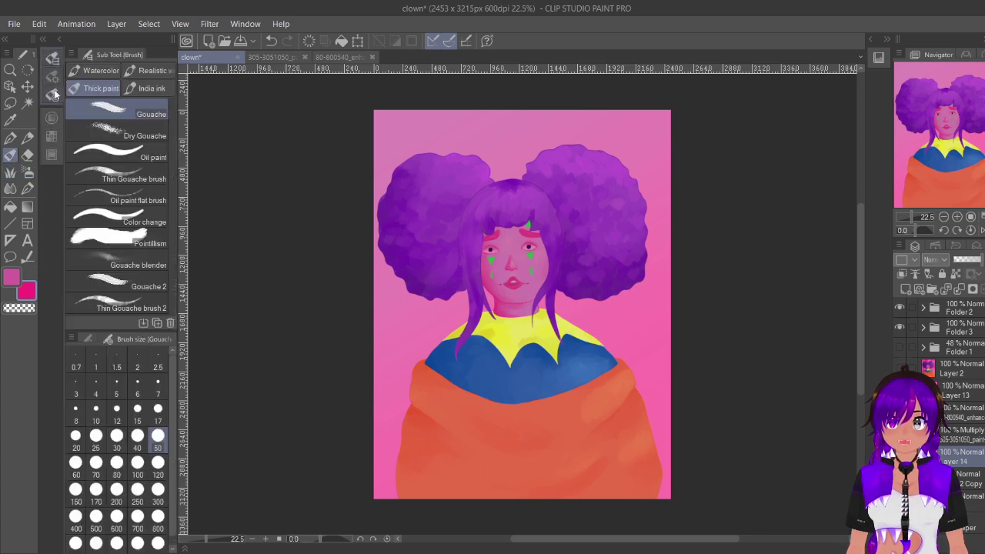
pyautogui.click(148, 70)
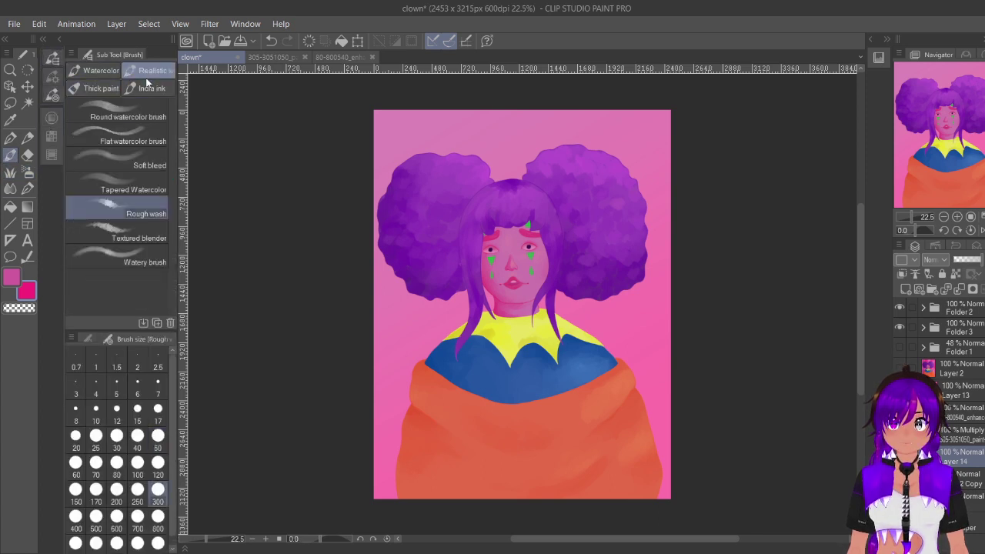
pyautogui.click(120, 234)
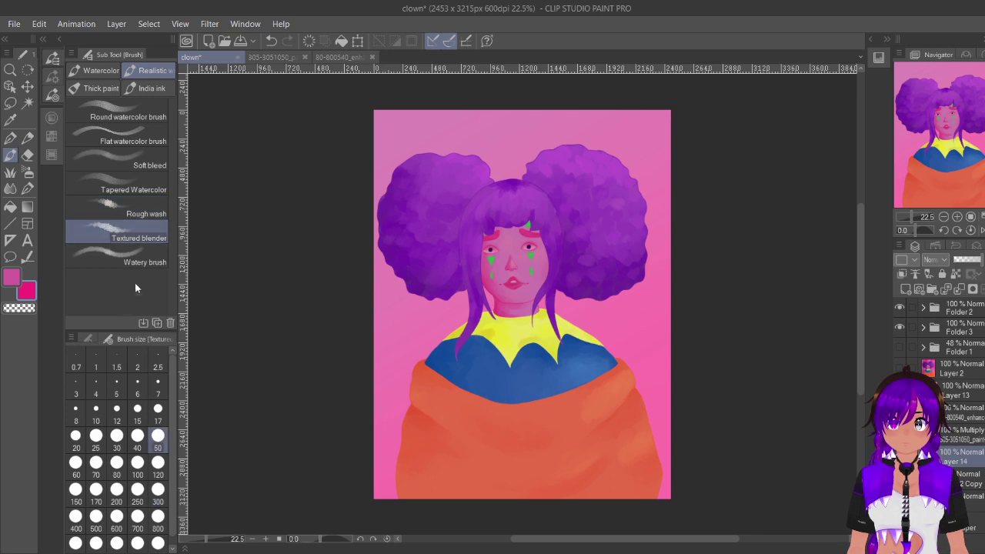
pyautogui.click(147, 213)
pyautogui.click(148, 262)
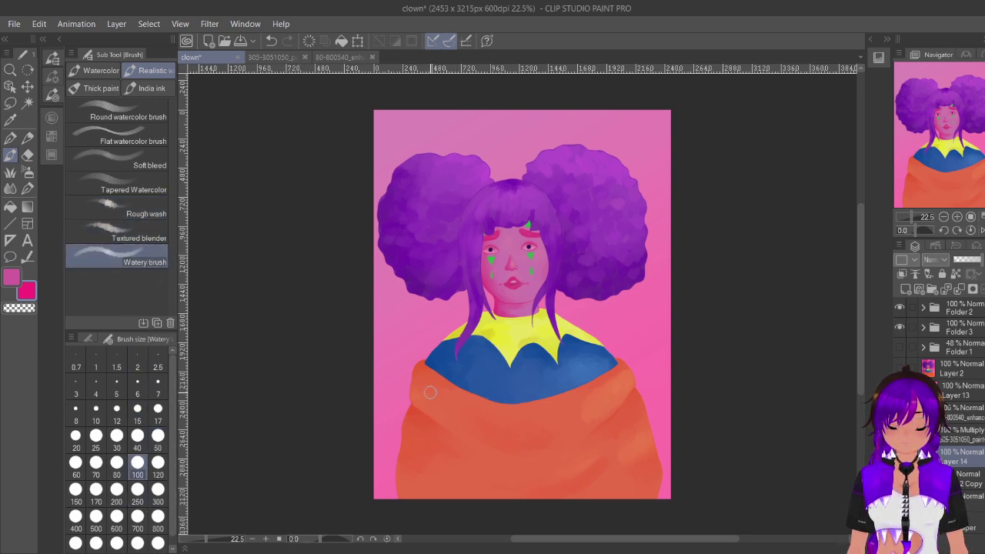
pyautogui.click(157, 494)
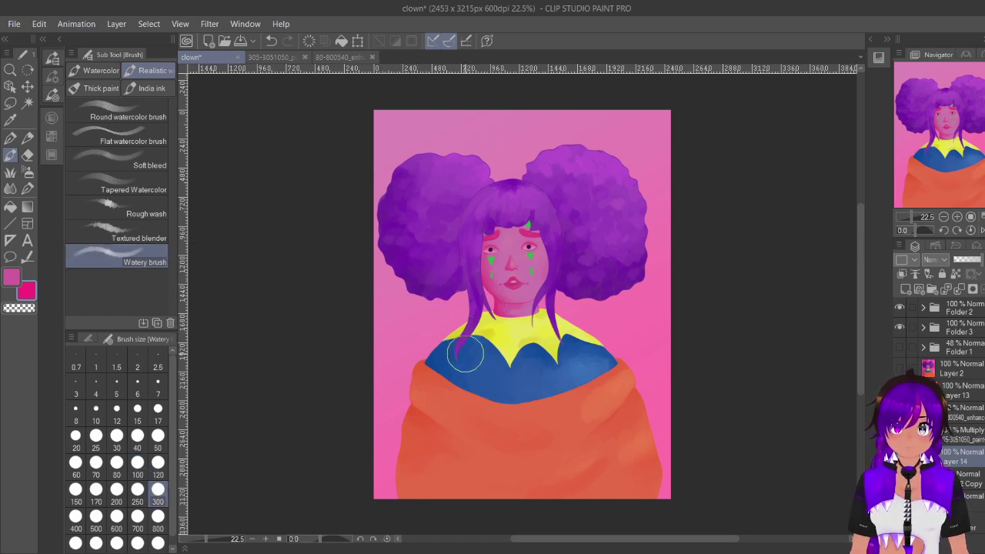
pyautogui.scroll(5, 427, 384)
pyautogui.scroll(3, 428, 406)
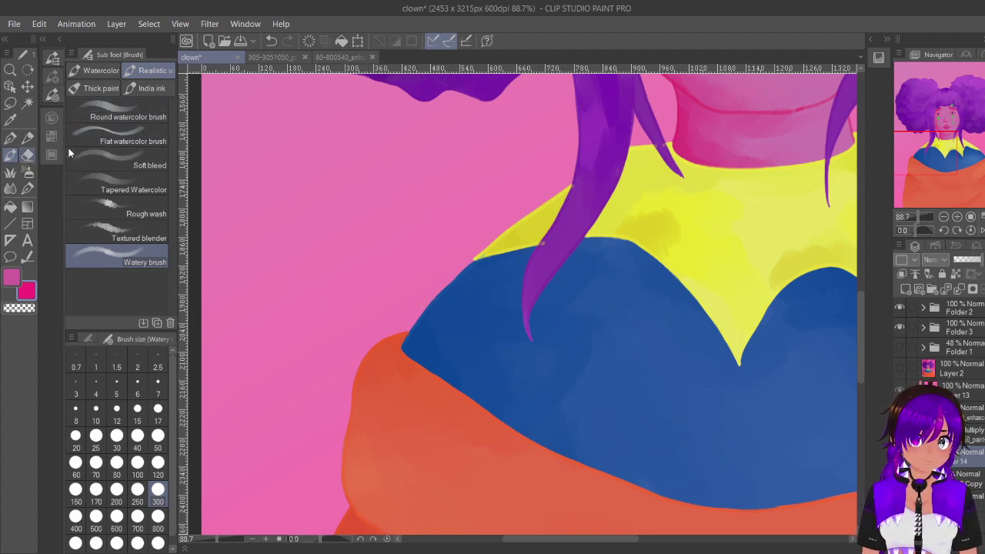
# Step: Try a hot-pink Design pencil scribble at size 10 on the background beside the shoulder, and undo it
pyautogui.click(28, 154)
pyautogui.press('p')
pyautogui.moveTo(259, 164); pyautogui.dragTo(356, 191)
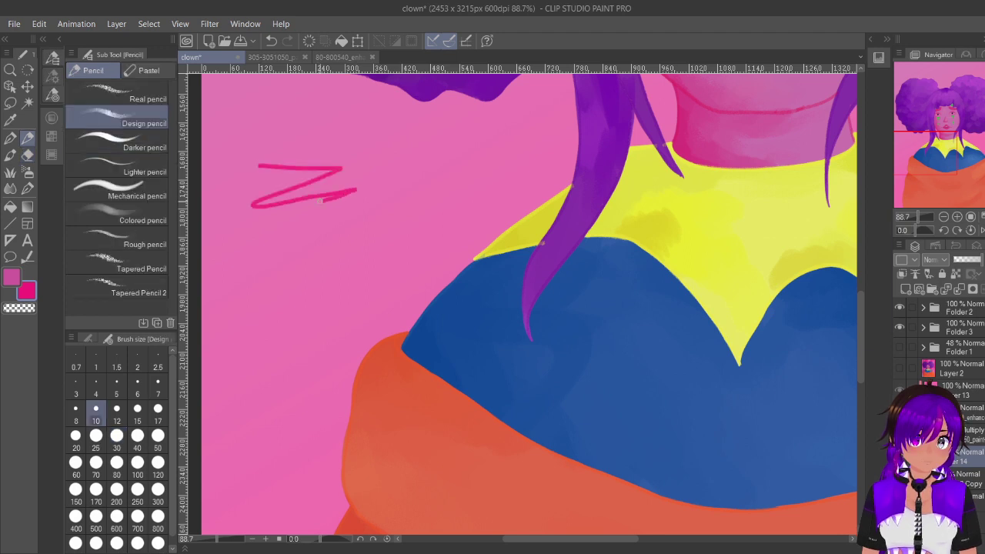
pyautogui.click(271, 40)
# Step: Choose the Rough wash brush at size 300, test a solid hot-pink patch beside the shoulder, and undo the patch
pyautogui.click(10, 154)
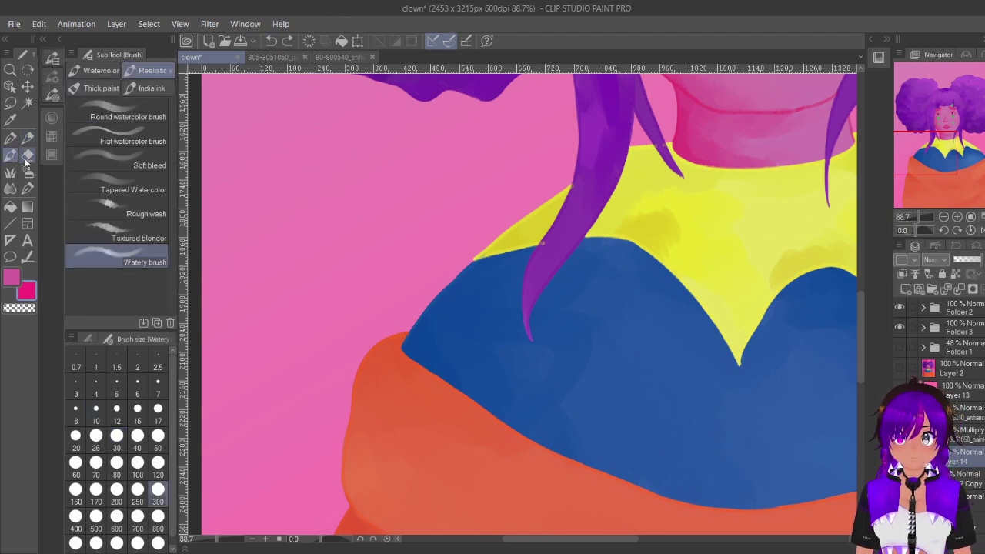
pyautogui.click(123, 214)
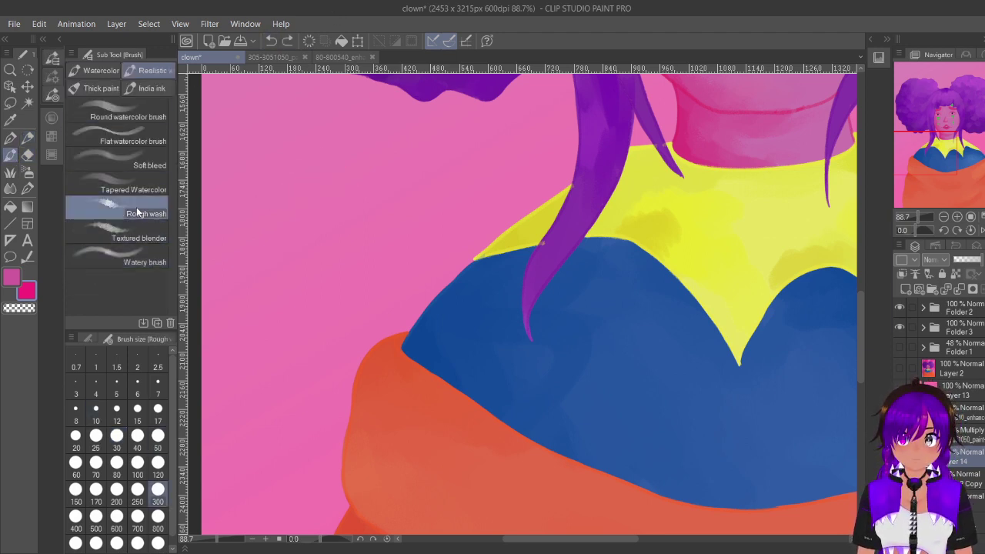
pyautogui.moveTo(264, 205)
pyautogui.mouseDown()
pyautogui.moveTo(352, 185)
pyautogui.moveTo(382, 228)
pyautogui.moveTo(433, 261)
pyautogui.mouseUp()
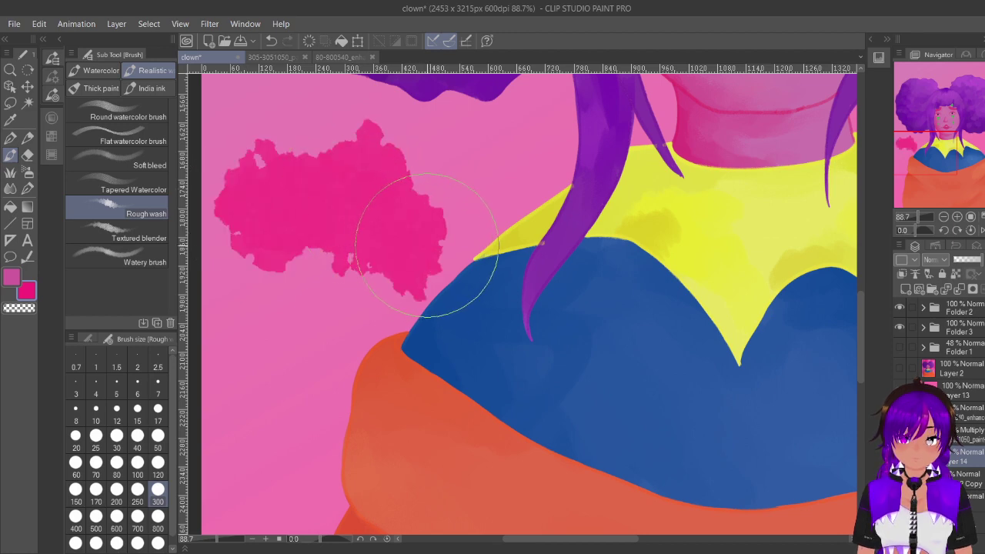
pyautogui.scroll(-3, 435, 262)
pyautogui.scroll(-4, 425, 274)
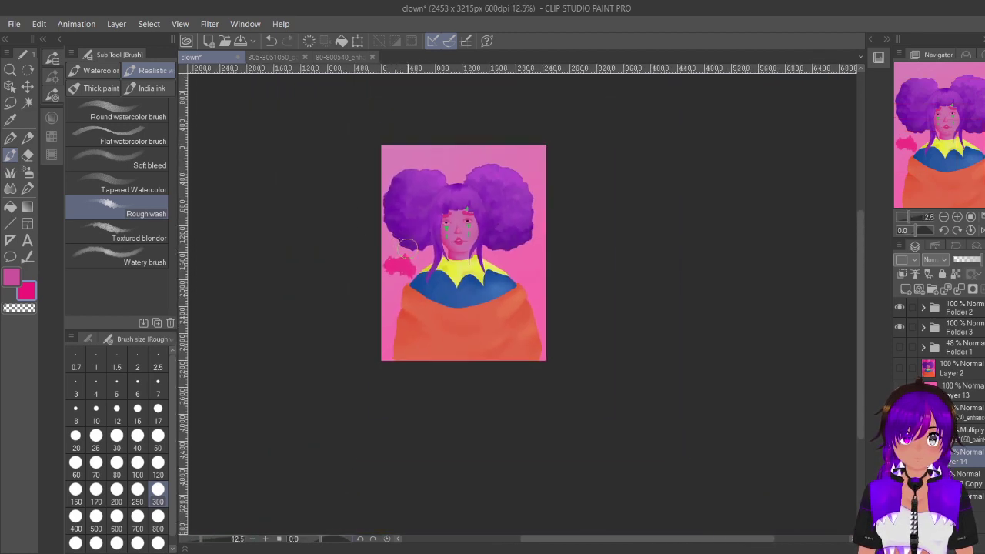
pyautogui.click(272, 41)
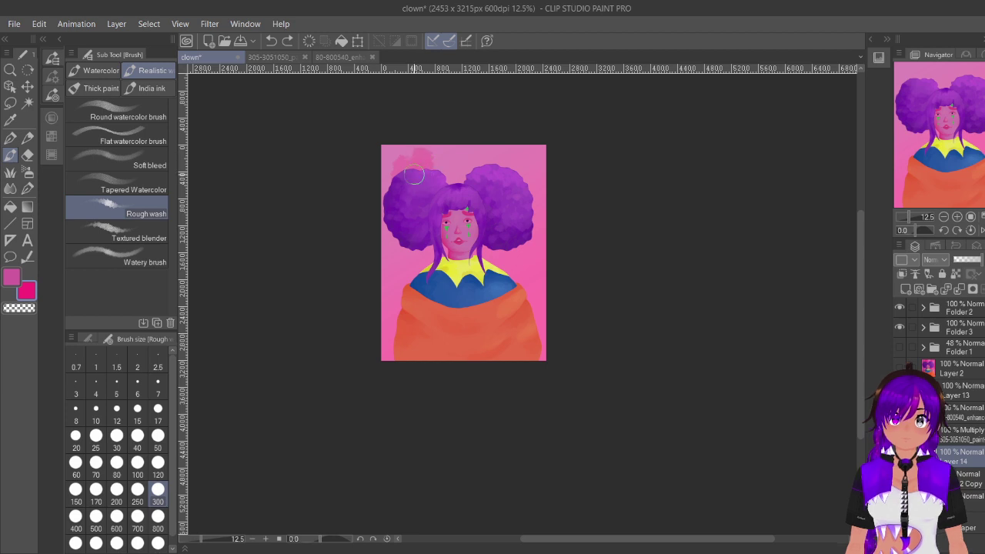
# Step: Paint light hot-pink Rough wash strokes over the background above the hair and down both sides of the figure
pyautogui.moveTo(415, 174)
pyautogui.mouseDown()
pyautogui.moveTo(430, 203)
pyautogui.moveTo(453, 166)
pyautogui.moveTo(461, 192)
pyautogui.moveTo(434, 174)
pyautogui.moveTo(476, 188)
pyautogui.moveTo(486, 150)
pyautogui.moveTo(496, 174)
pyautogui.moveTo(511, 142)
pyautogui.mouseUp()
pyautogui.moveTo(451, 131); pyautogui.dragTo(451, 161)
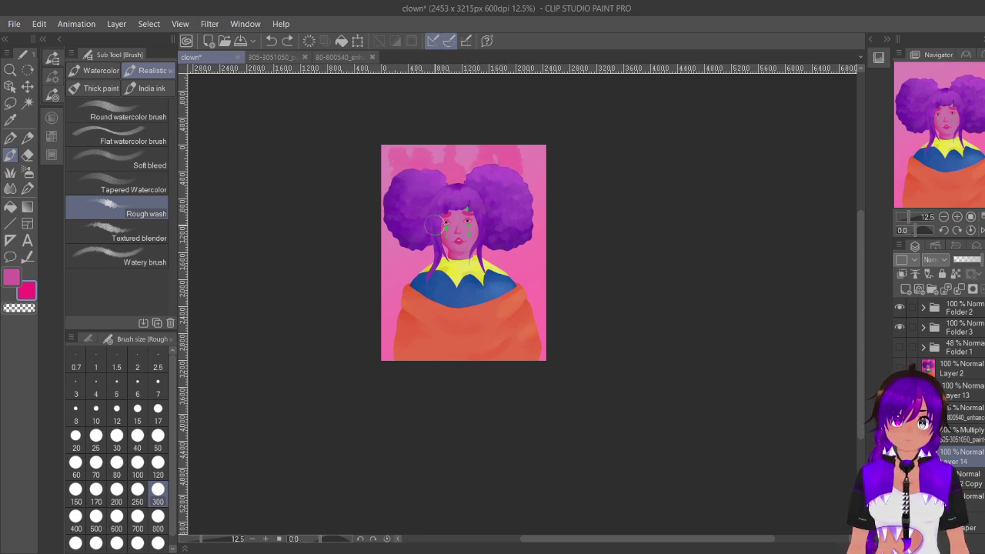
pyautogui.moveTo(425, 256)
pyautogui.mouseDown()
pyautogui.moveTo(386, 293)
pyautogui.moveTo(385, 328)
pyautogui.mouseUp()
pyautogui.moveTo(474, 260)
pyautogui.mouseDown()
pyautogui.moveTo(517, 248)
pyautogui.moveTo(544, 281)
pyautogui.mouseUp()
pyautogui.moveTo(545, 191); pyautogui.dragTo(529, 207)
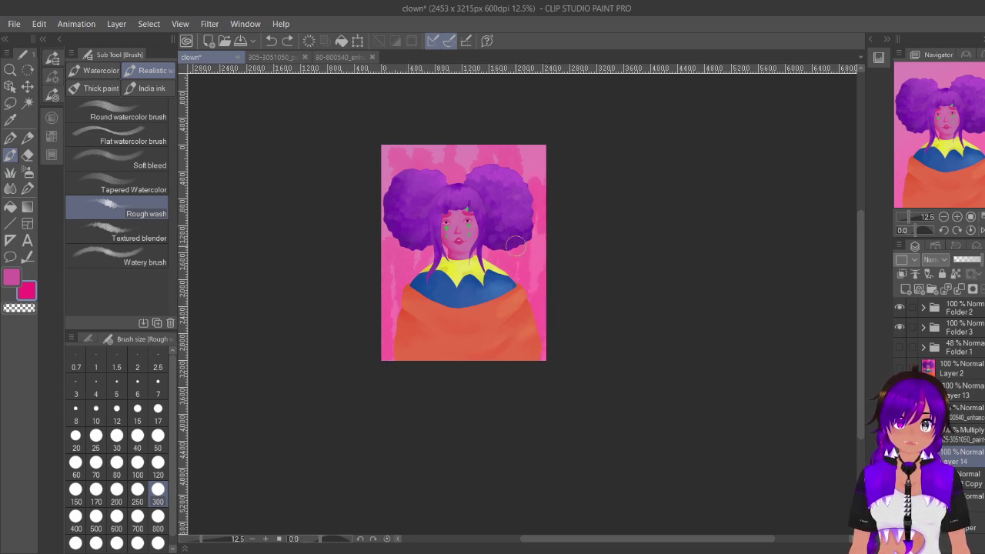
# Step: Layer denser hot-pink Rough wash patches around the hair, beside the shoulders and along both lower edges of the background
pyautogui.moveTo(484, 271)
pyautogui.mouseDown()
pyautogui.moveTo(521, 264)
pyautogui.moveTo(524, 279)
pyautogui.moveTo(534, 257)
pyautogui.moveTo(537, 269)
pyautogui.moveTo(517, 289)
pyautogui.mouseUp()
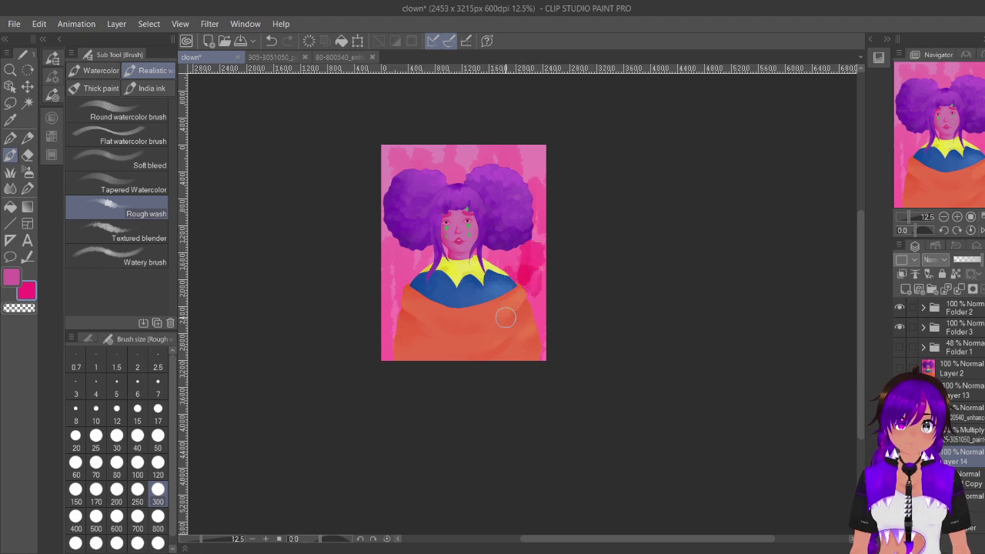
pyautogui.moveTo(450, 265)
pyautogui.mouseDown()
pyautogui.moveTo(437, 244)
pyautogui.moveTo(409, 273)
pyautogui.moveTo(386, 231)
pyautogui.moveTo(383, 185)
pyautogui.moveTo(413, 181)
pyautogui.mouseUp()
pyautogui.moveTo(505, 182)
pyautogui.mouseDown()
pyautogui.moveTo(524, 150)
pyautogui.moveTo(547, 187)
pyautogui.mouseUp()
pyautogui.moveTo(538, 320); pyautogui.dragTo(543, 352)
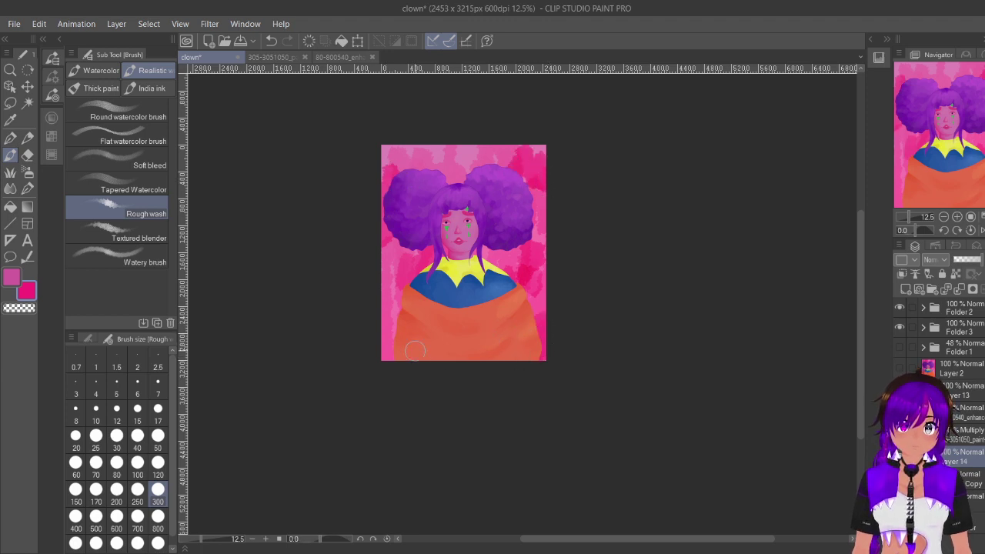
pyautogui.moveTo(403, 328); pyautogui.dragTo(389, 351)
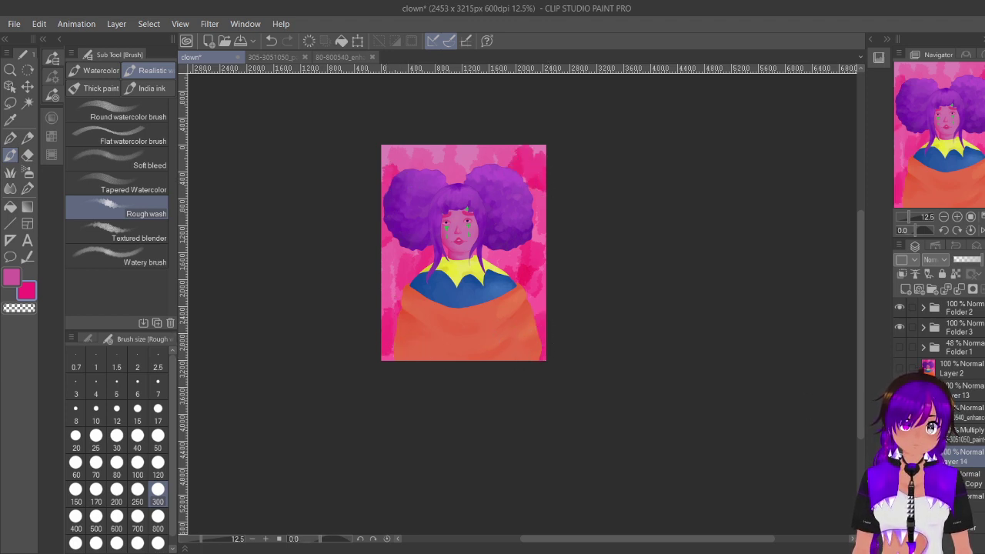
# Step: Hide the gradient on Layer 2 Copy and fill white gaps around the hair and shoulders with more Rough wash strokes
pyautogui.click(900, 478)
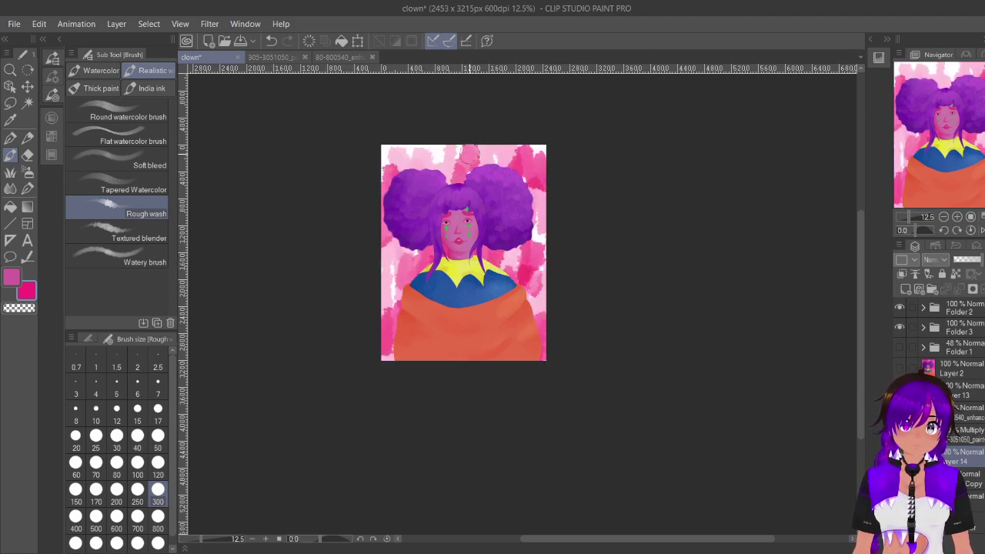
pyautogui.moveTo(467, 154)
pyautogui.mouseDown()
pyautogui.moveTo(434, 146)
pyautogui.moveTo(396, 146)
pyautogui.moveTo(380, 154)
pyautogui.moveTo(383, 181)
pyautogui.mouseUp()
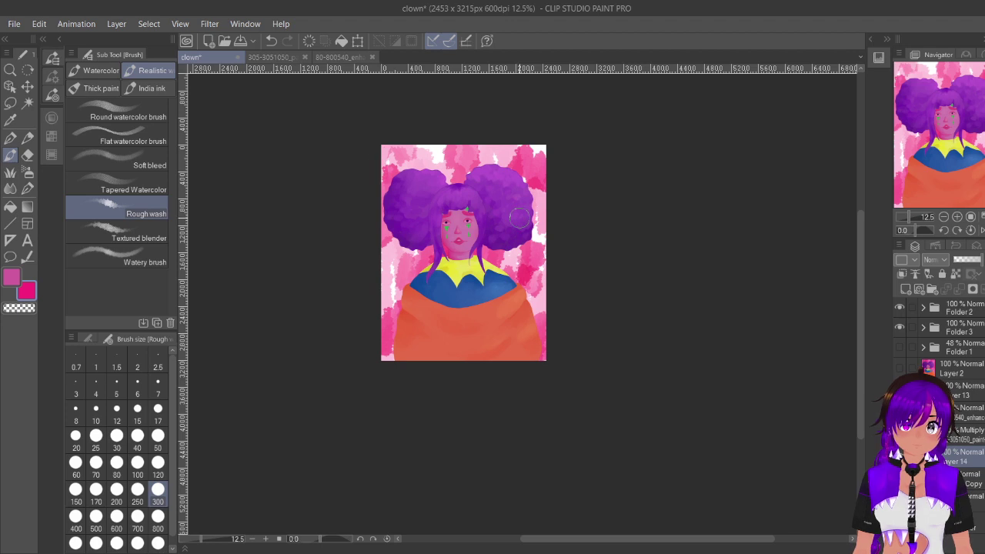
pyautogui.moveTo(520, 218)
pyautogui.mouseDown()
pyautogui.moveTo(538, 237)
pyautogui.moveTo(539, 335)
pyautogui.moveTo(537, 304)
pyautogui.mouseUp()
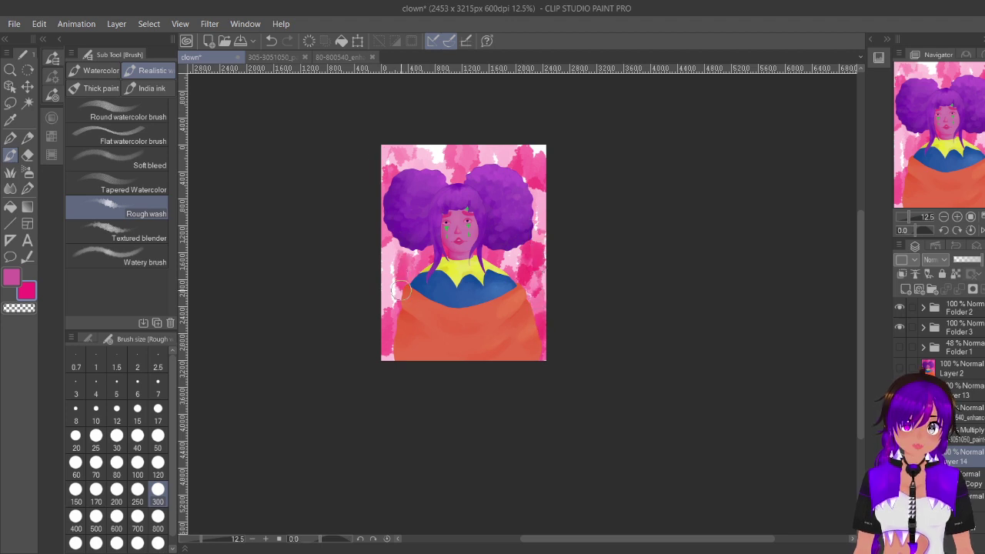
pyautogui.moveTo(395, 272); pyautogui.dragTo(388, 319)
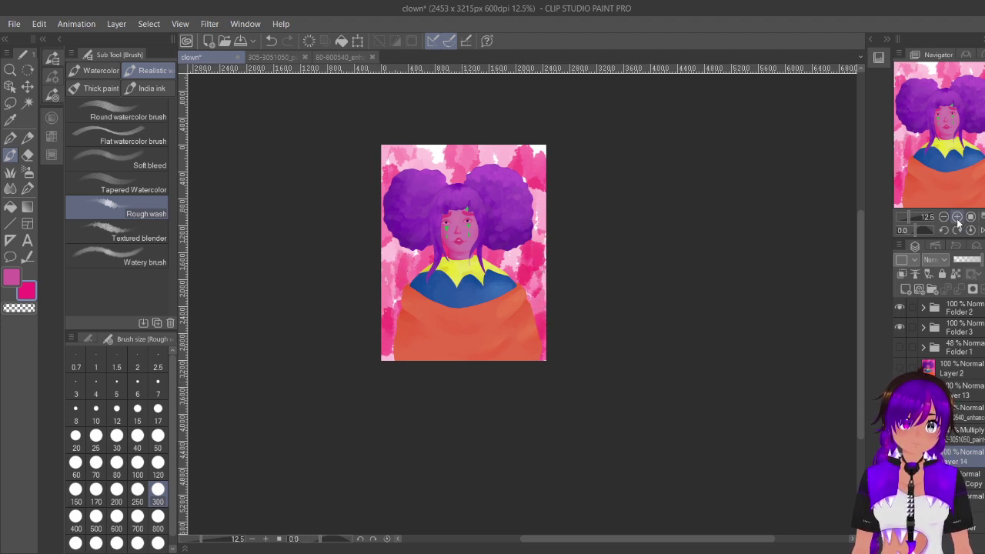
# Step: Sample a light pink from the original background beside the shoulder on Layer 2, and hide Layer 2 with the Folder 1 sketch shown
pyautogui.click(957, 217)
pyautogui.click(957, 217)
pyautogui.click(956, 218)
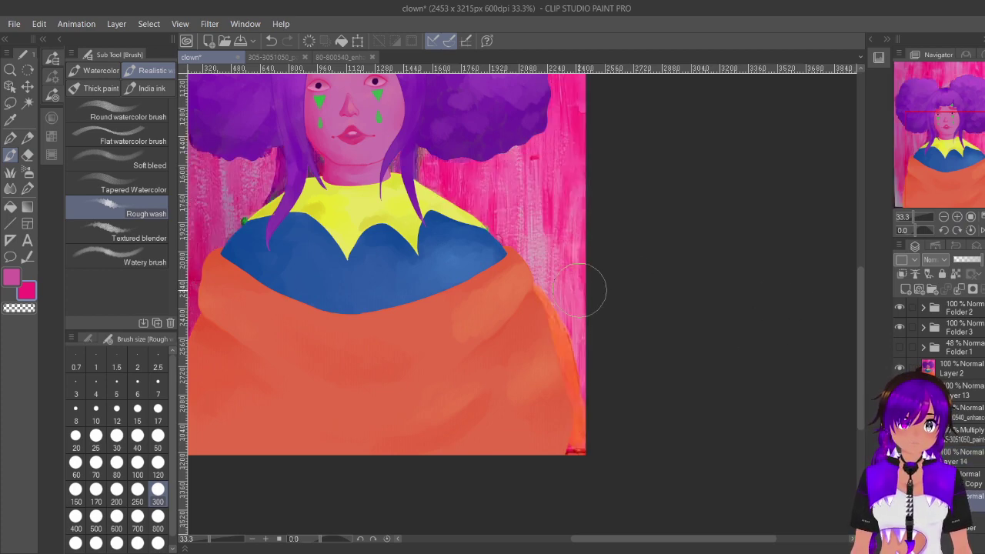
pyautogui.keyDown('alt'); pyautogui.click(546, 250); pyautogui.keyUp('alt')
pyautogui.keyDown('alt'); pyautogui.click(545, 251); pyautogui.keyUp('alt')
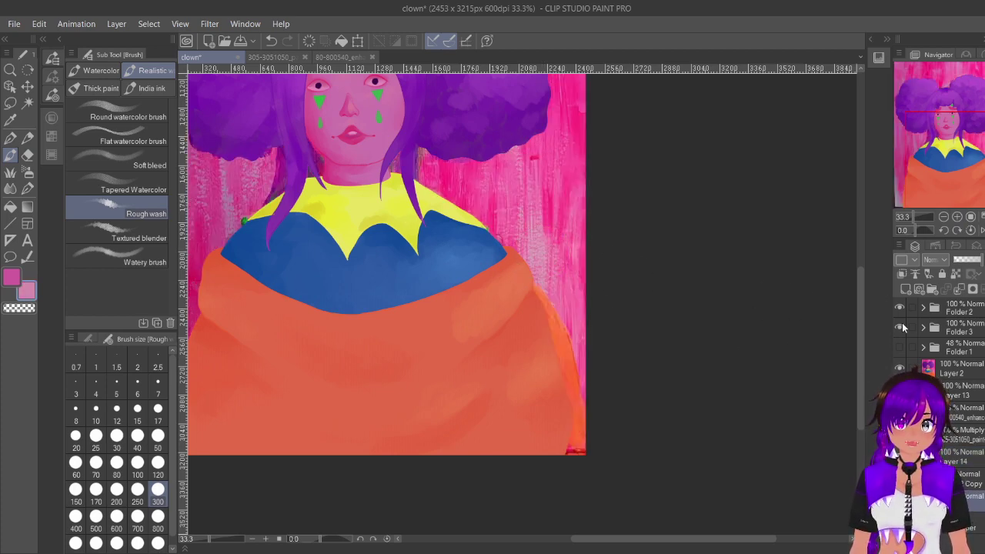
pyautogui.click(899, 347)
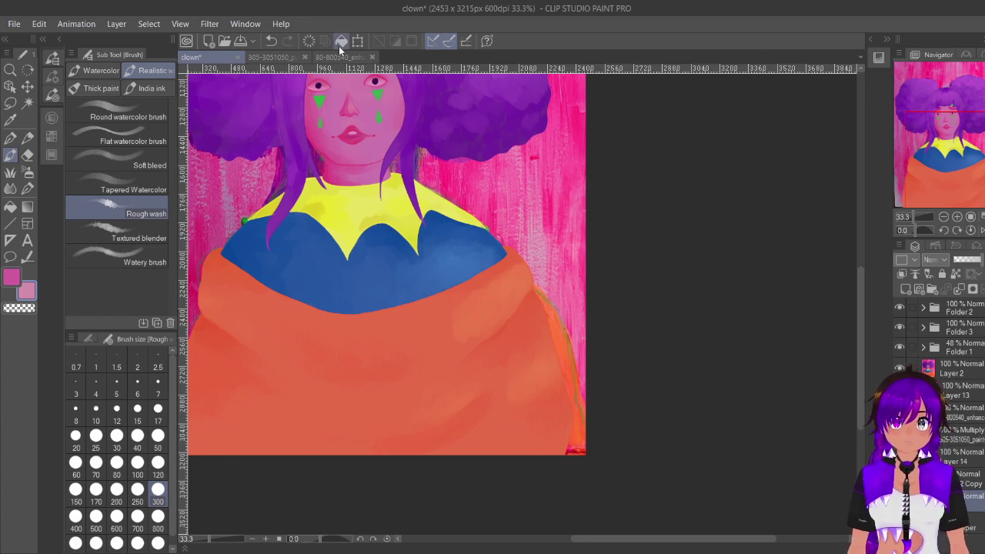
pyautogui.click(899, 367)
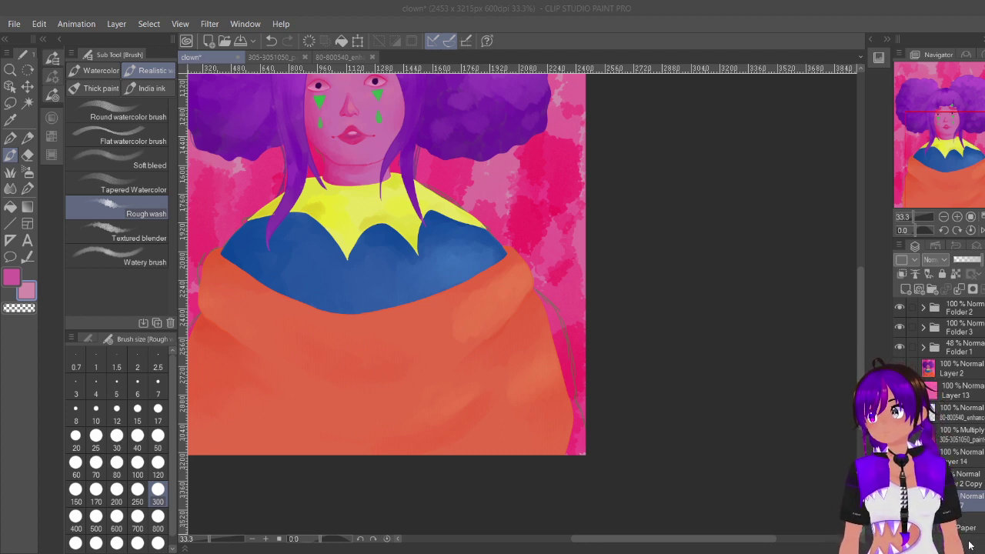
# Step: Save the clown file and hide the sketch in Folder 1
pyautogui.hotkey('ctrl', 's')
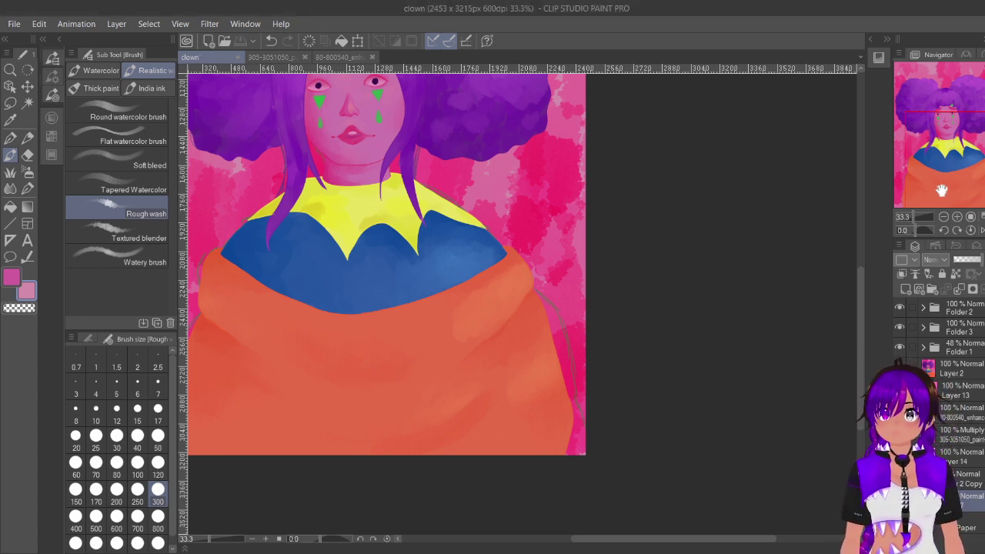
pyautogui.click(900, 348)
pyautogui.moveTo(974, 160); pyautogui.dragTo(953, 140)
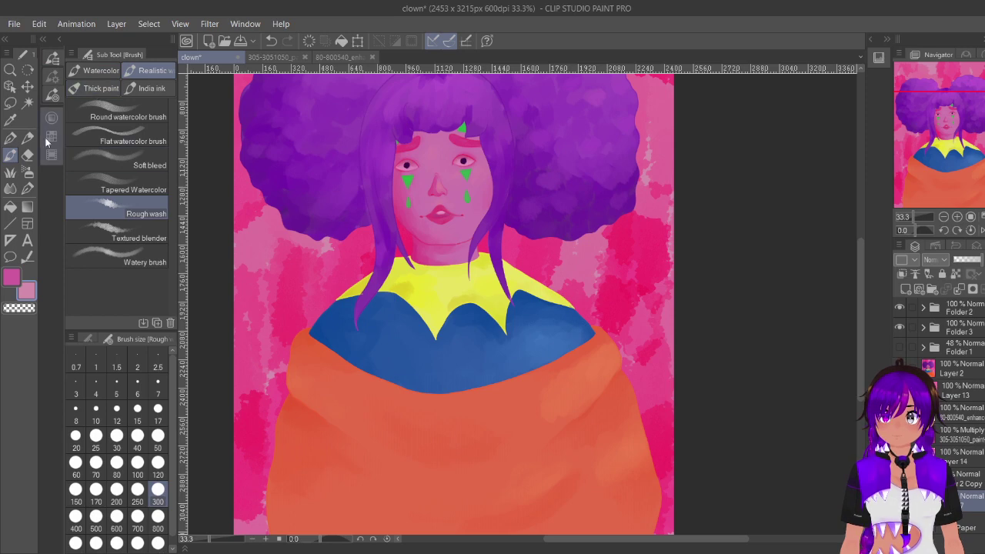
# Step: Soften the Rough wash strokes across the pink background on Layer 14 with the Gouache blender at size 120, working on the rotated canvas
pyautogui.click(97, 87)
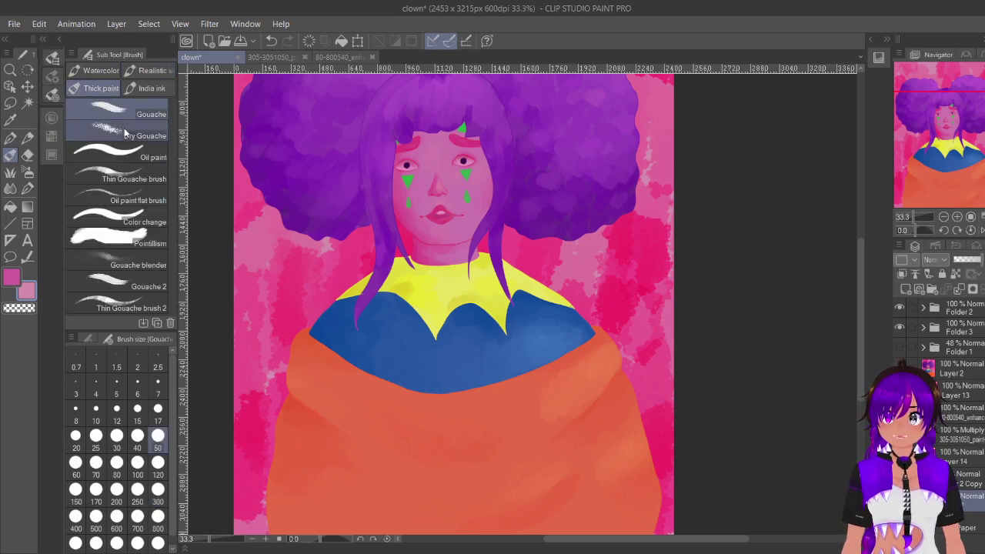
pyautogui.click(132, 264)
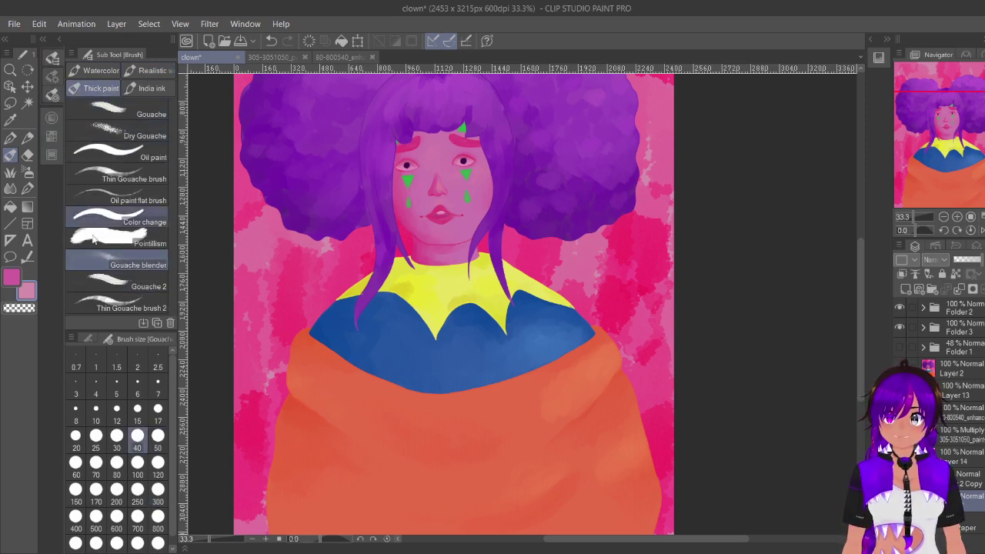
pyautogui.click(158, 462)
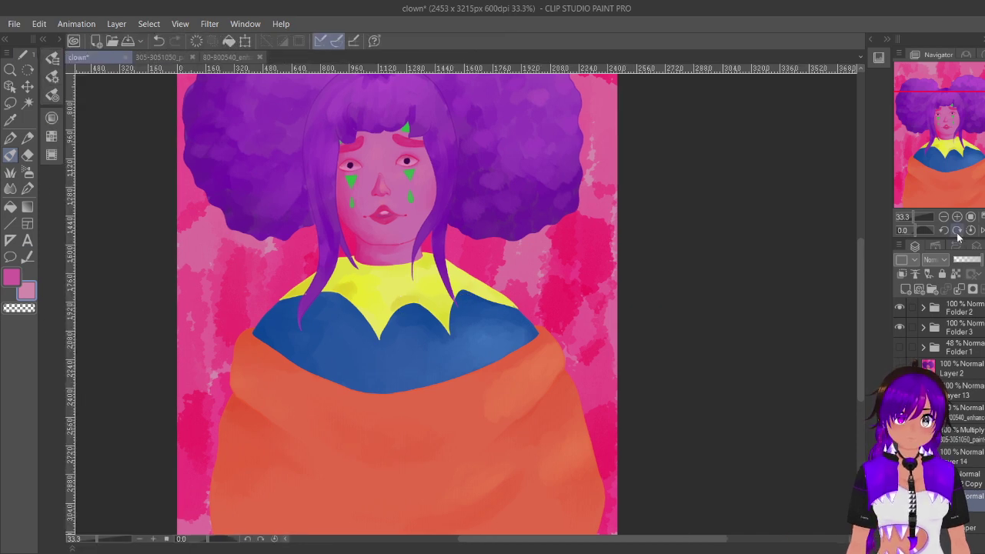
pyautogui.moveTo(958, 231); pyautogui.dragTo(958, 236)
pyautogui.click(957, 231)
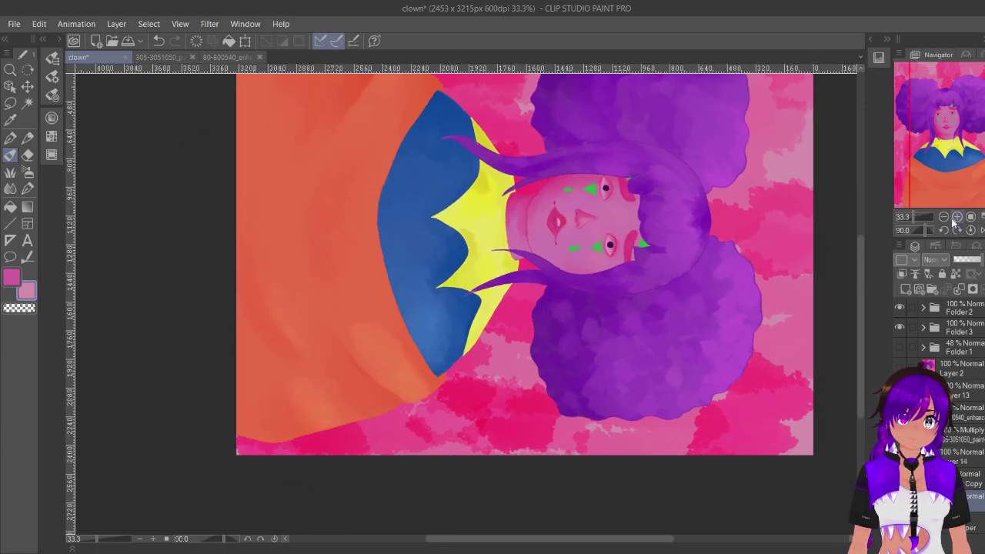
pyautogui.moveTo(956, 163); pyautogui.dragTo(926, 138)
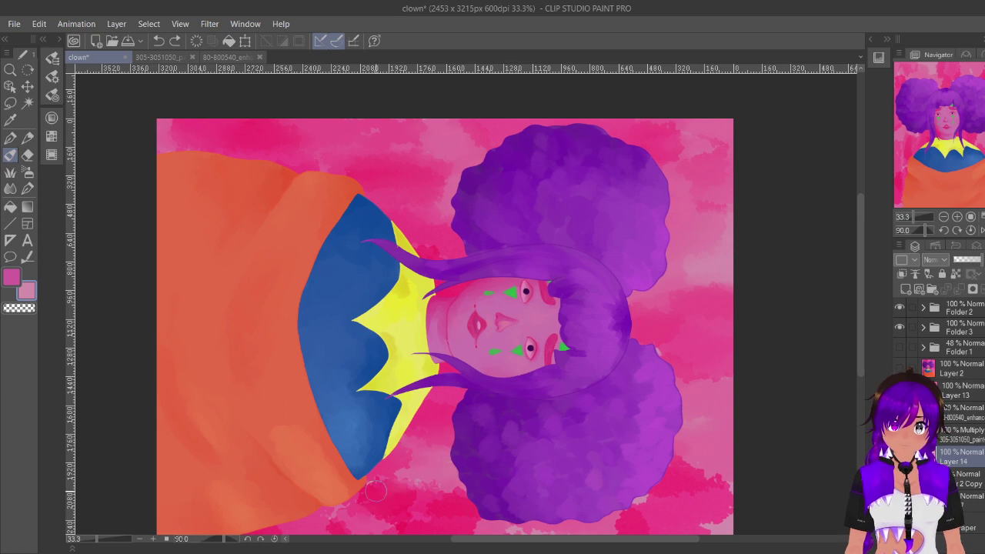
pyautogui.moveTo(954, 163); pyautogui.dragTo(975, 186)
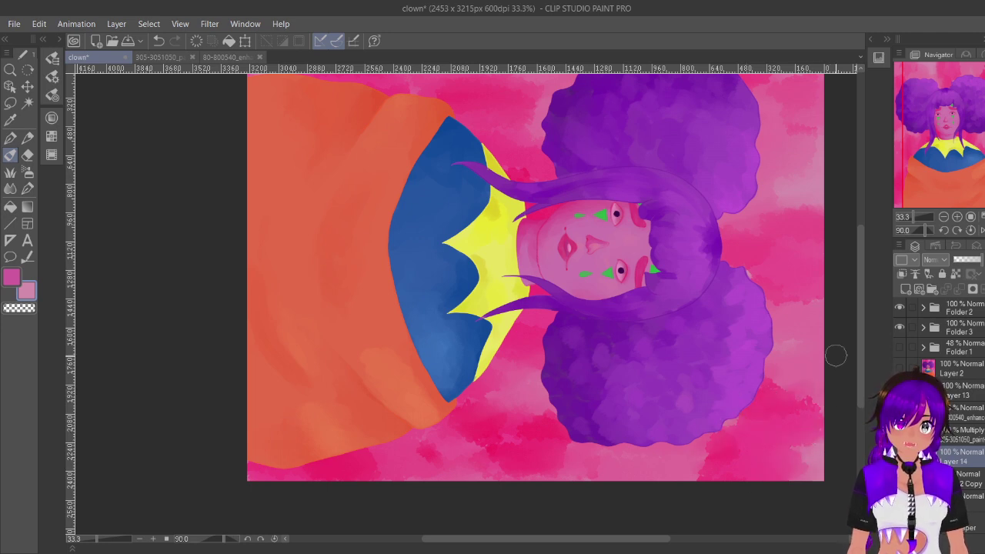
# Step: Add a Hue/Saturation correction layer above Layer 14, shift the pink background to a muted, darker purple, and save the clown file
pyautogui.click(970, 230)
pyautogui.moveTo(953, 205); pyautogui.dragTo(945, 196)
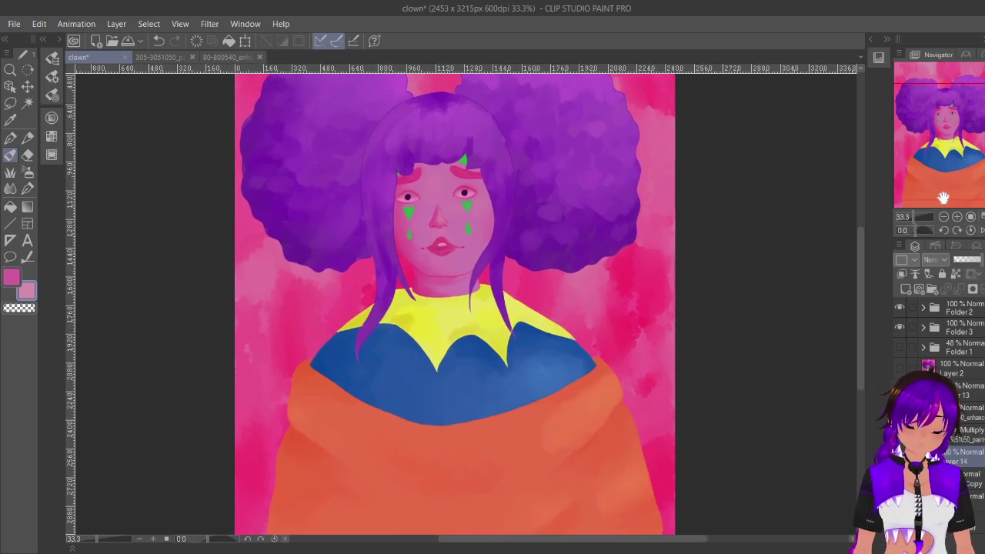
pyautogui.click(944, 217)
pyautogui.click(944, 217)
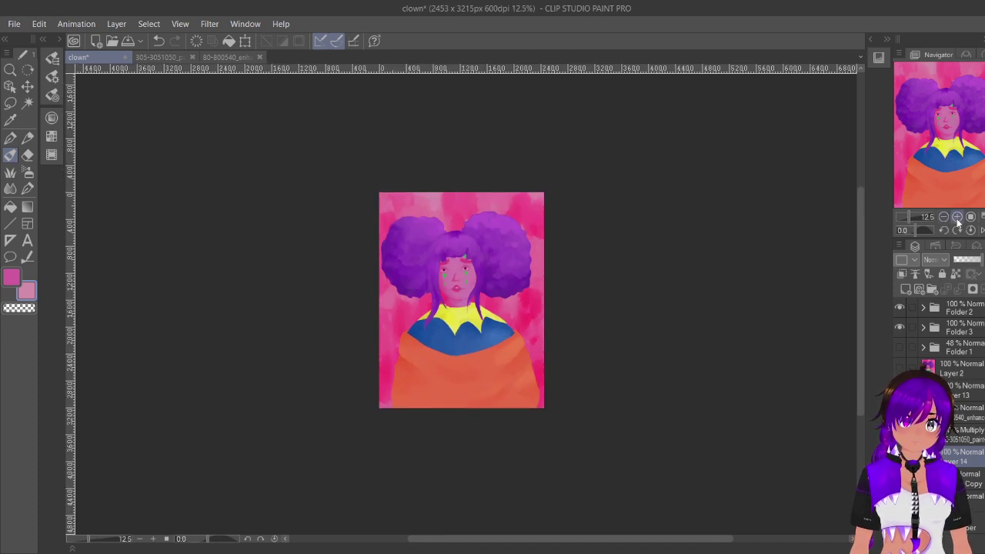
pyautogui.click(957, 216)
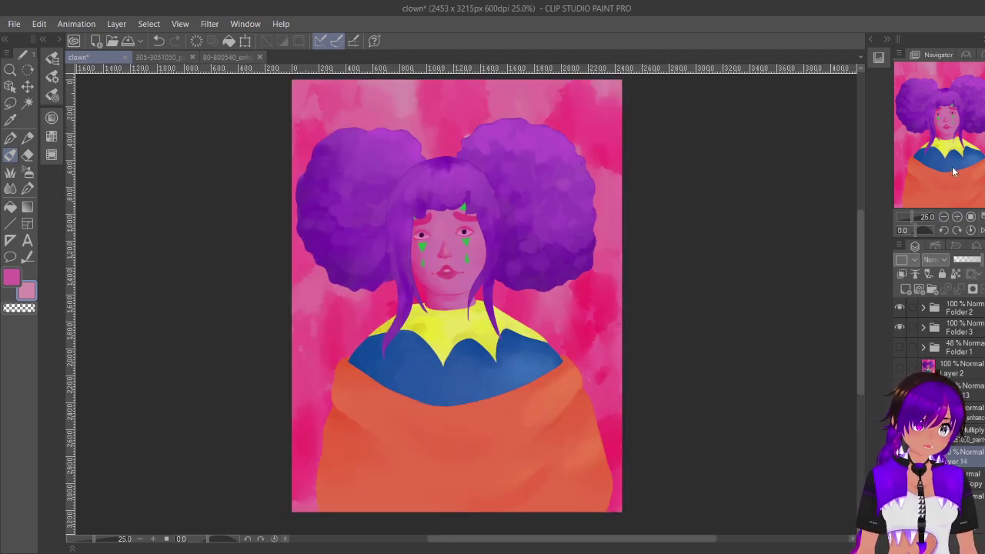
pyautogui.click(369, 237)
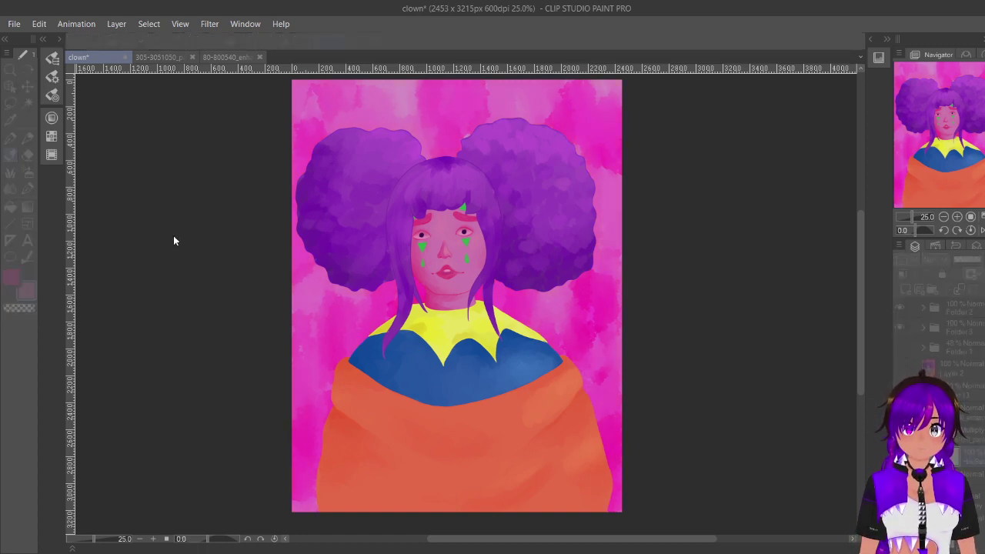
pyautogui.moveTo(174, 236); pyautogui.dragTo(199, 252)
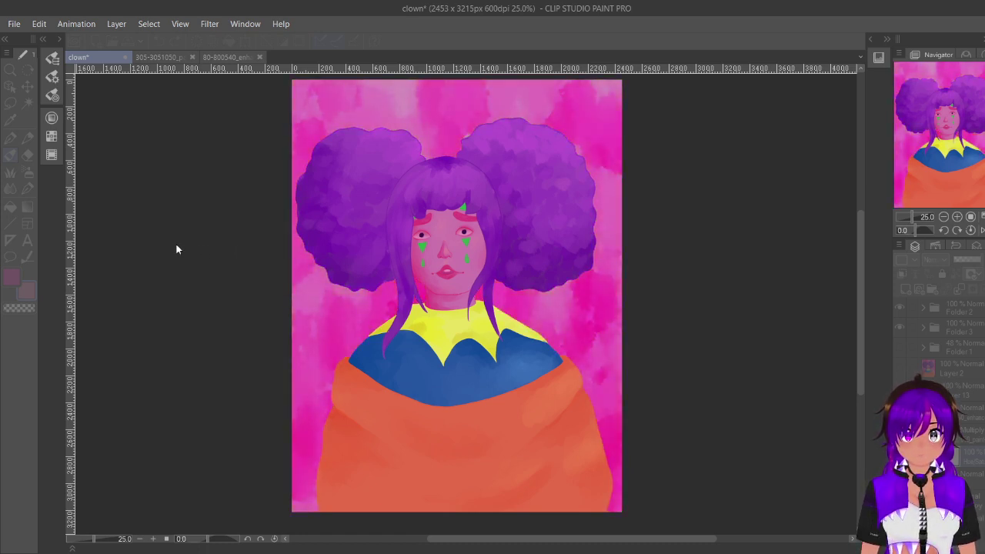
pyautogui.moveTo(176, 250); pyautogui.dragTo(144, 249)
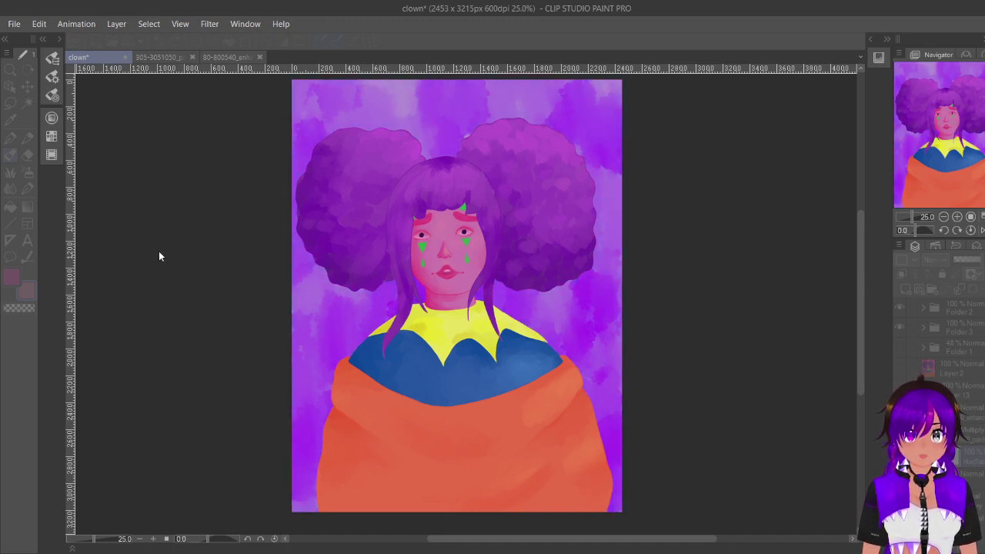
pyautogui.moveTo(182, 279); pyautogui.dragTo(133, 280)
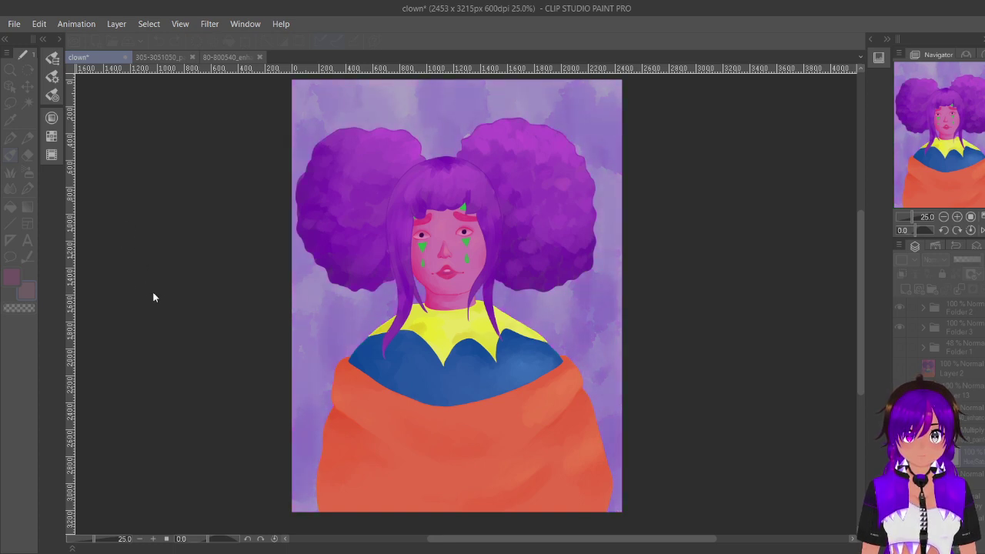
pyautogui.moveTo(183, 311); pyautogui.dragTo(175, 309)
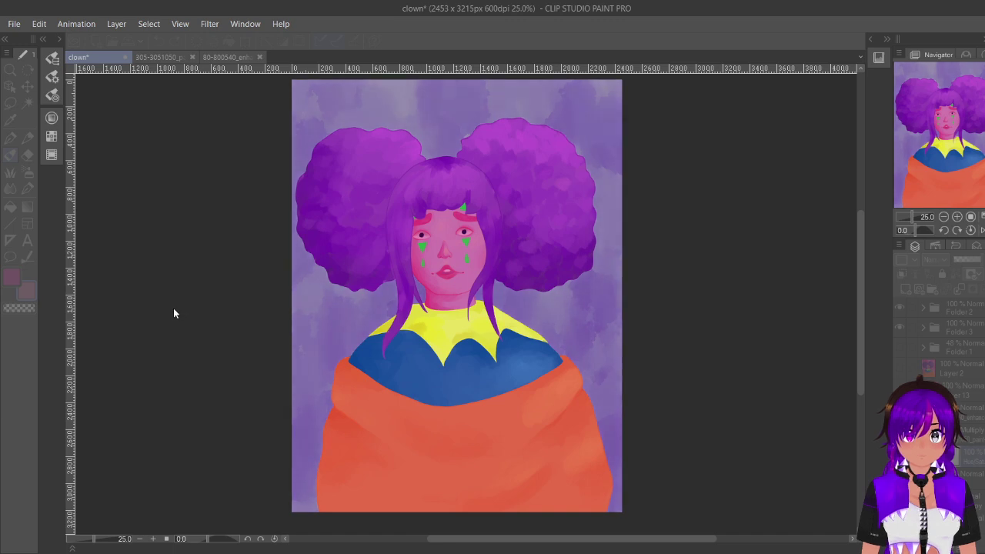
pyautogui.click(134, 36)
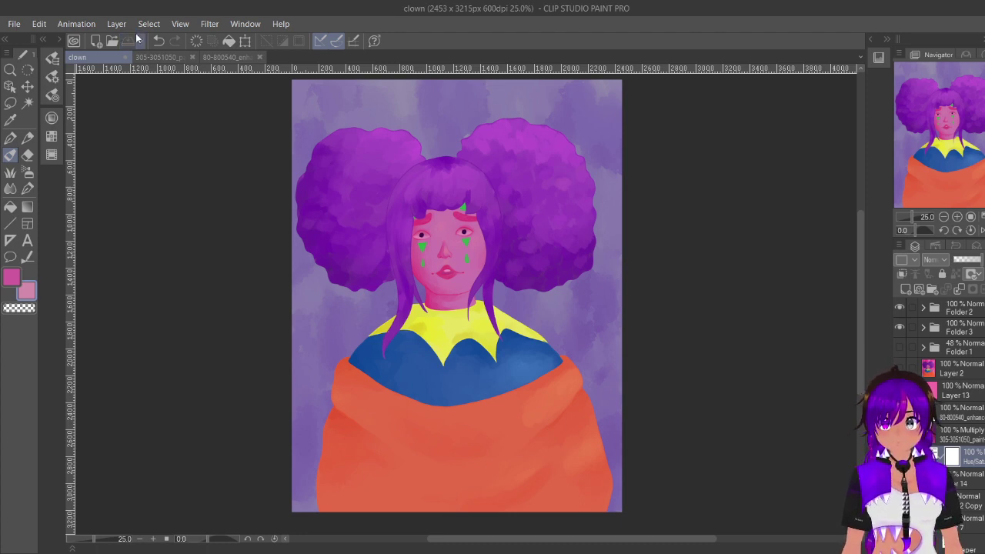
# Step: Add a new layer above Folder 2 and fill it with a muted purple sampled from the background
pyautogui.click(966, 312)
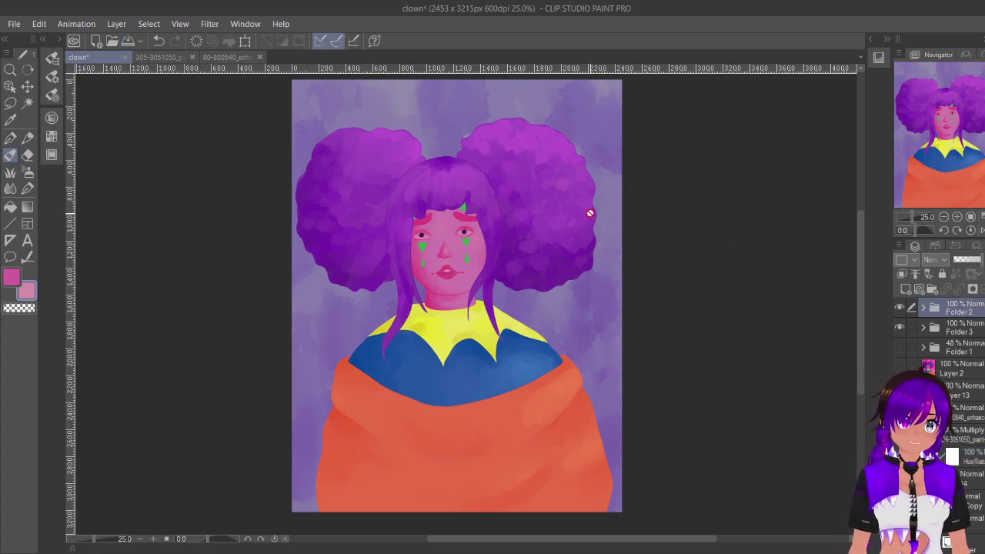
pyautogui.click(906, 289)
pyautogui.click(48, 118)
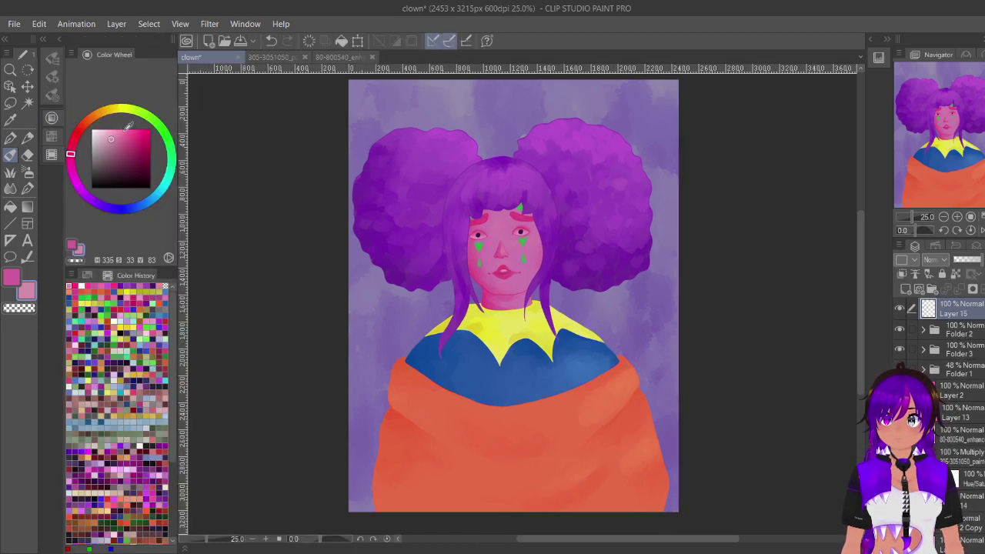
pyautogui.moveTo(114, 133); pyautogui.dragTo(69, 97)
pyautogui.click(99, 136)
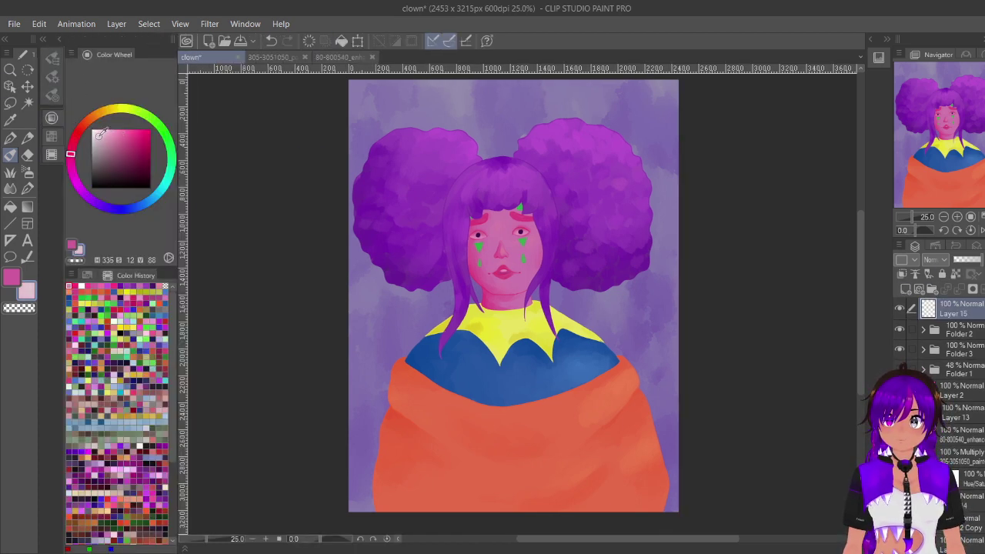
pyautogui.keyDown('alt'); pyautogui.click(472, 104); pyautogui.keyUp('alt')
pyautogui.hotkey('alt', 'BackSpace')
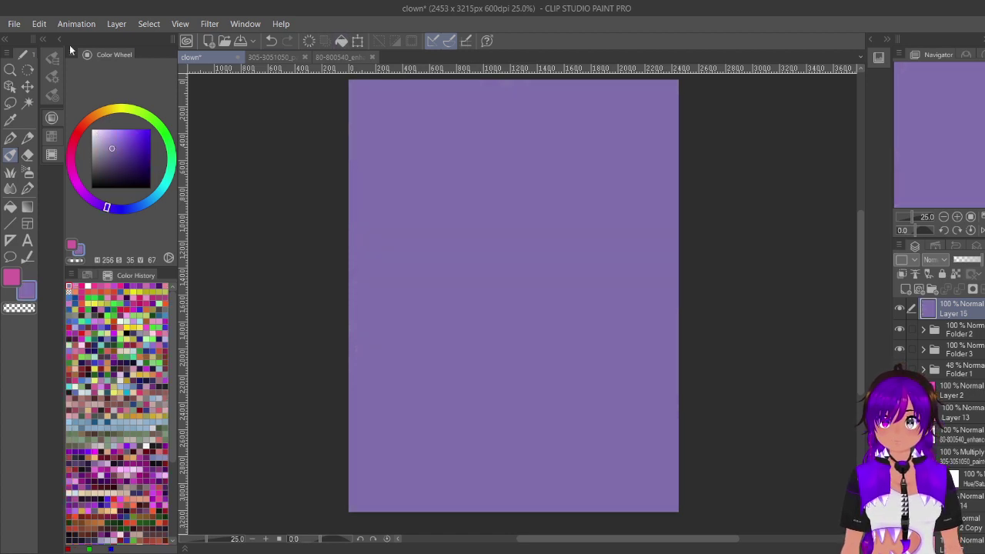
# Step: Try Layer 15's purple fill as an overlay at 40% opacity with Darken, Color burn, Lighten and Hard light modes, comparing it hidden and shown
pyautogui.click(64, 40)
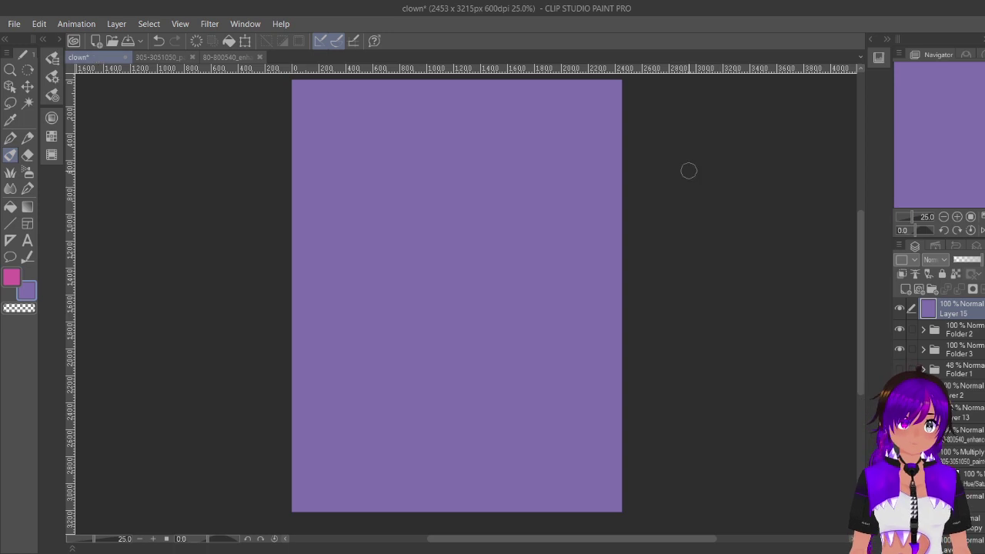
pyautogui.scroll(-2, 932, 261)
pyautogui.scroll(1, 932, 261)
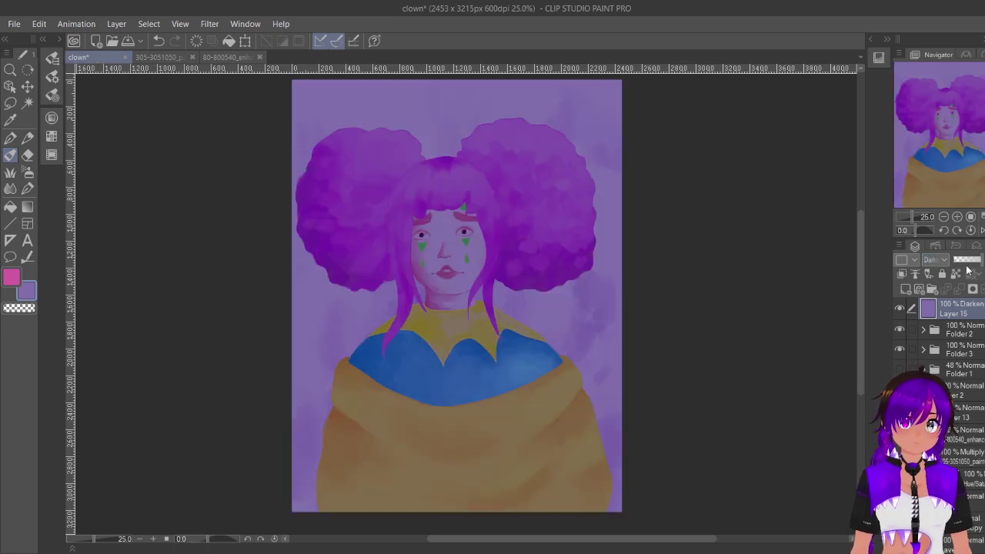
pyautogui.click(966, 261)
pyautogui.scroll(-3, 944, 260)
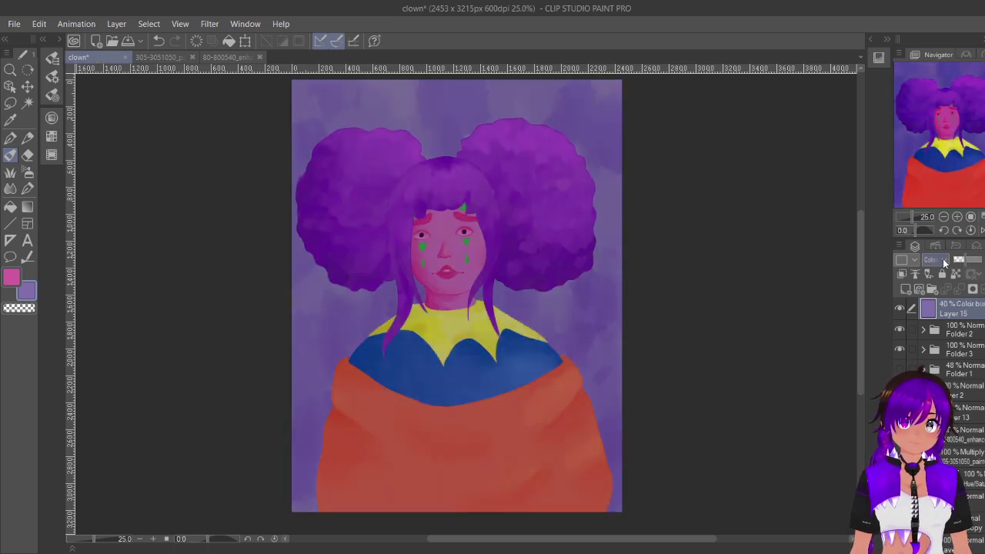
pyautogui.scroll(-2, 943, 259)
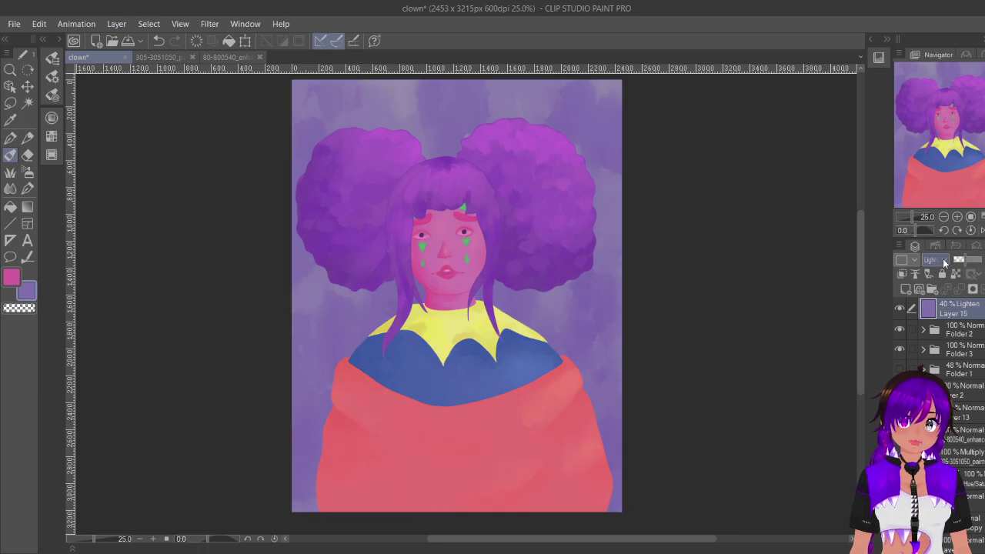
pyautogui.scroll(-2, 943, 258)
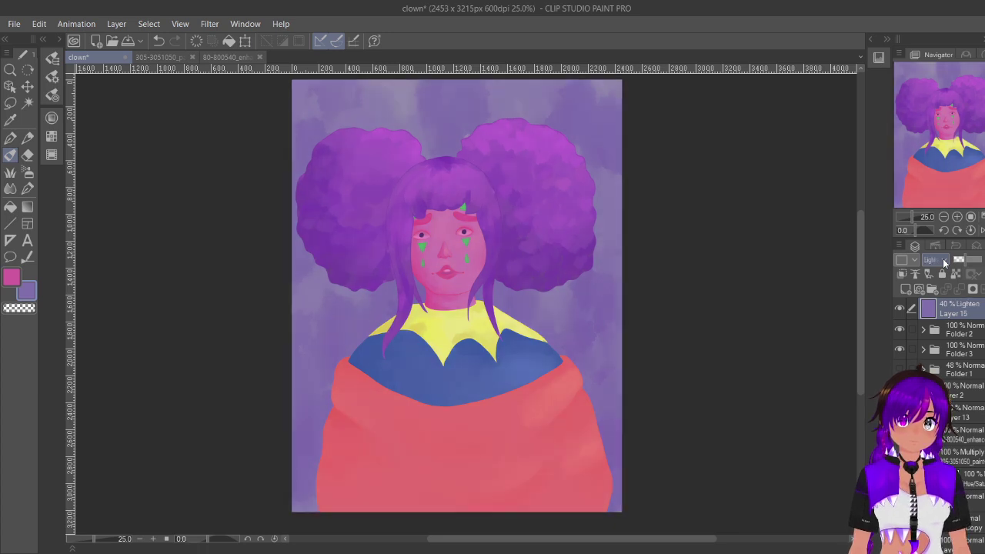
pyautogui.scroll(-6, 943, 259)
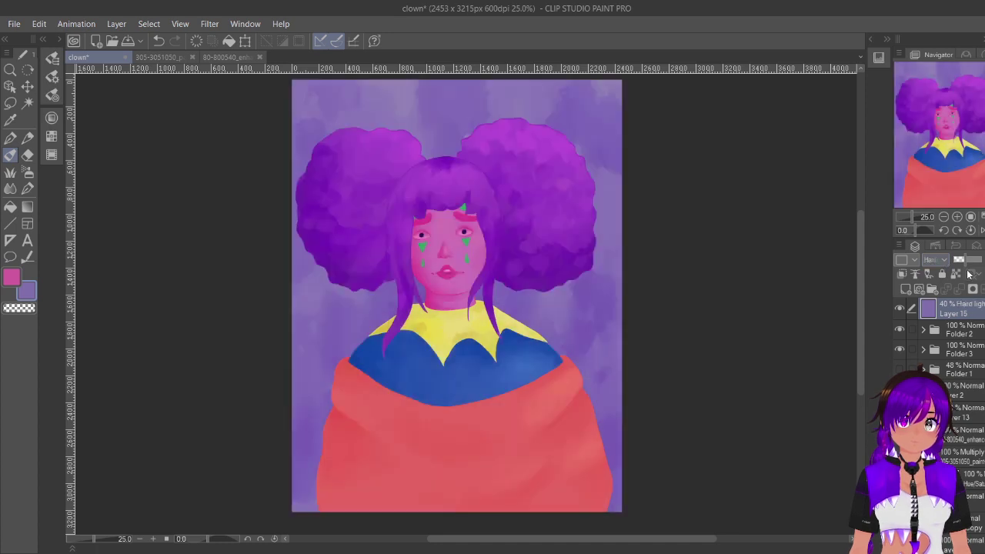
pyautogui.click(900, 308)
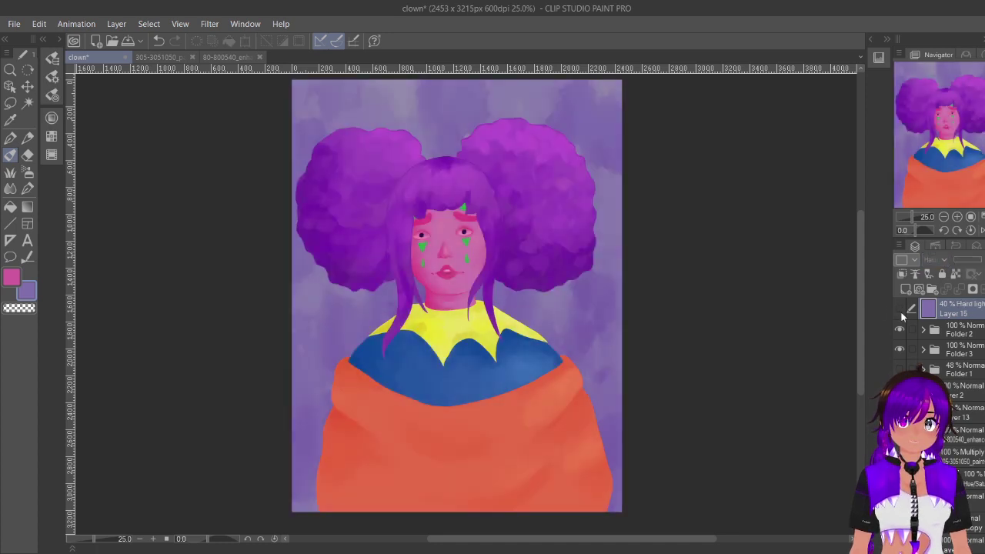
pyautogui.click(899, 308)
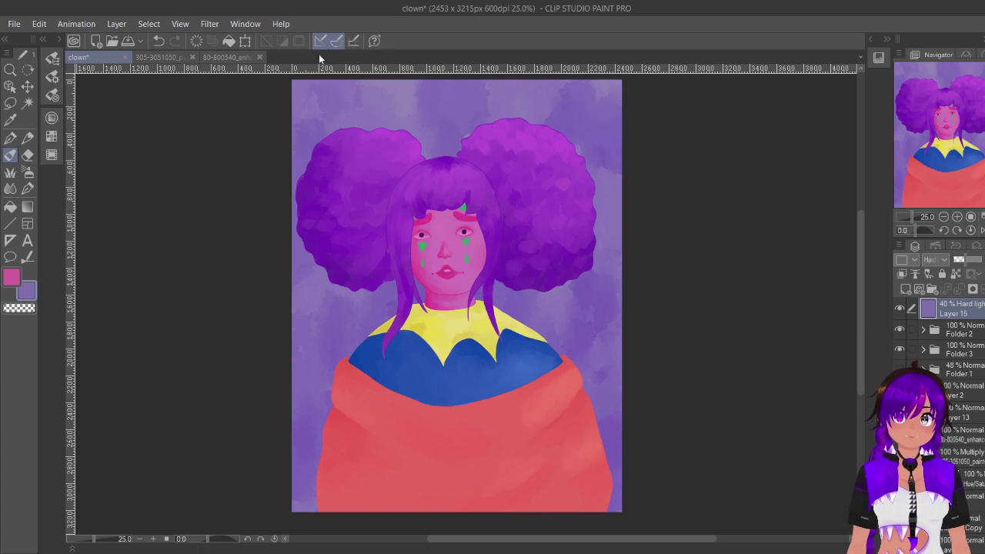
# Step: Clear the purple fill from Layer 15 and restore the layer to Normal blending at 100% opacity
pyautogui.click(197, 42)
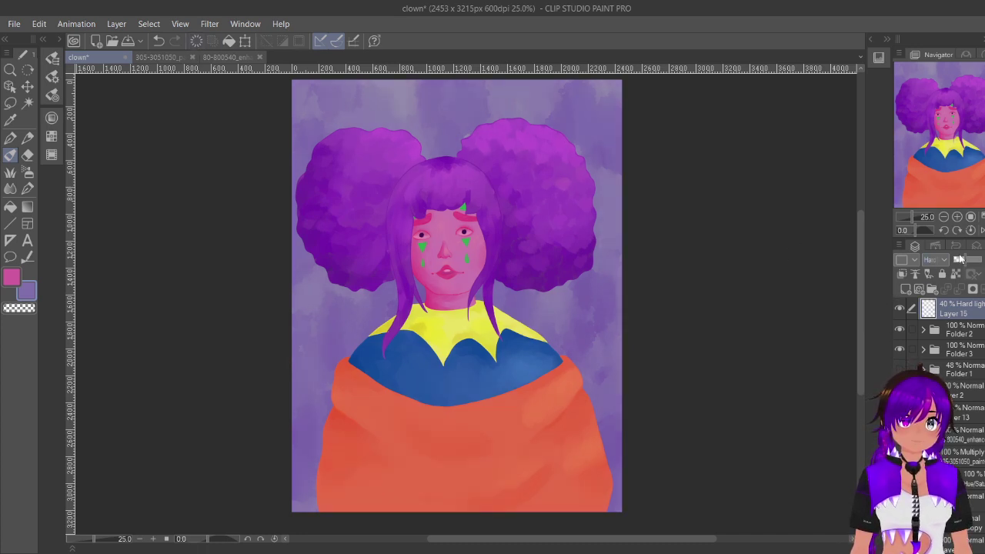
pyautogui.moveTo(964, 261); pyautogui.dragTo(984, 260)
pyautogui.scroll(14, 932, 261)
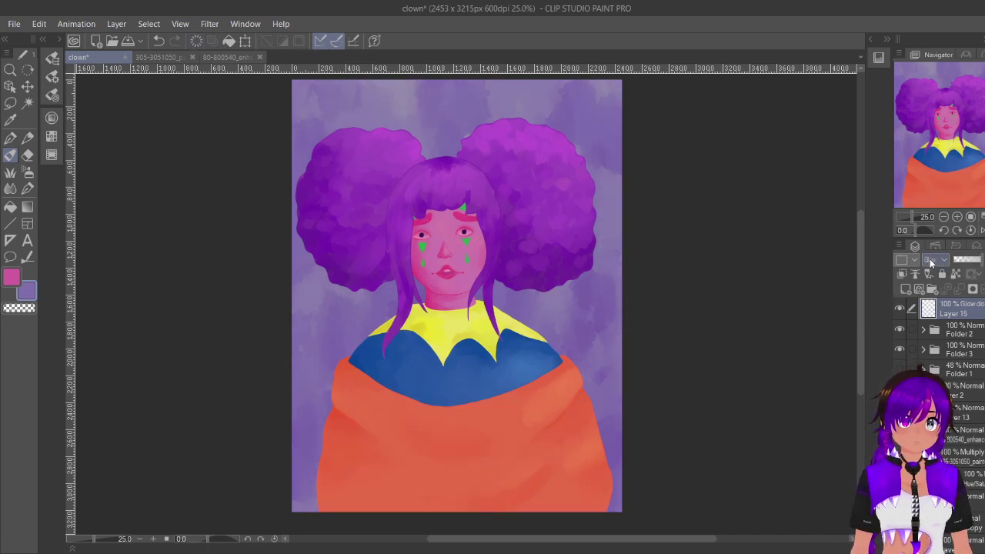
pyautogui.scroll(5, 462, 289)
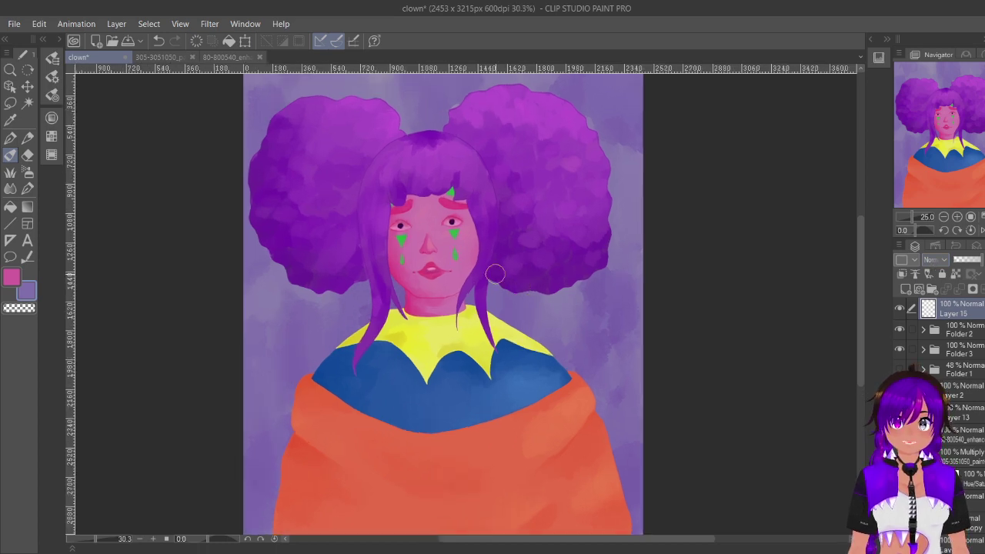
# Step: Switch to a small fine brush and choose a vivid magenta drawing color for detail work around the neck on Layer 15
pyautogui.scroll(2, 431, 339)
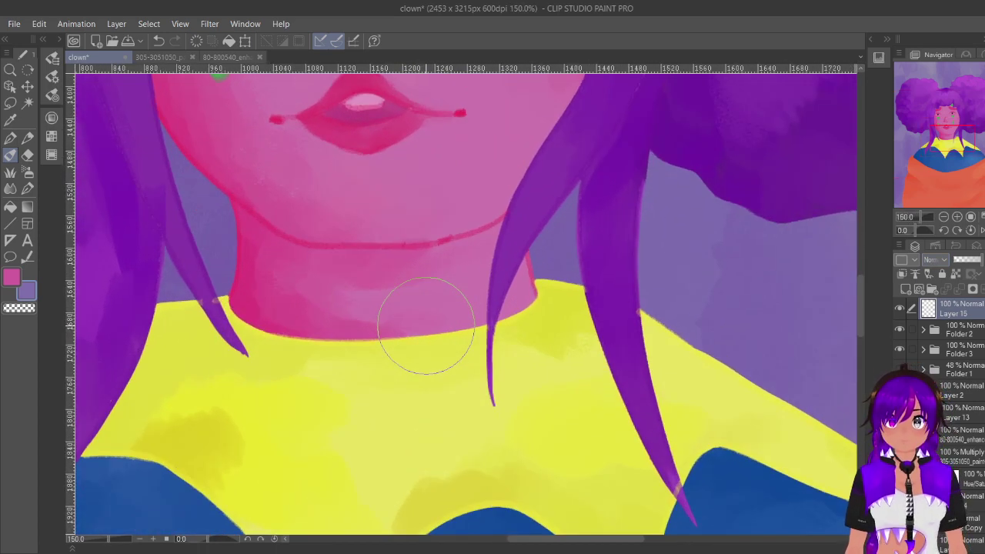
pyautogui.click(52, 118)
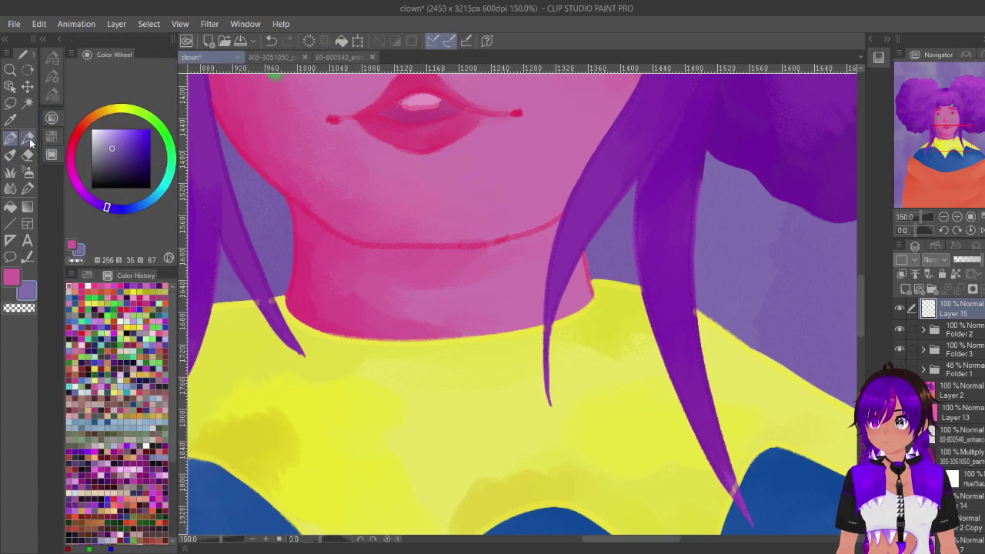
pyautogui.click(27, 138)
pyautogui.click(11, 140)
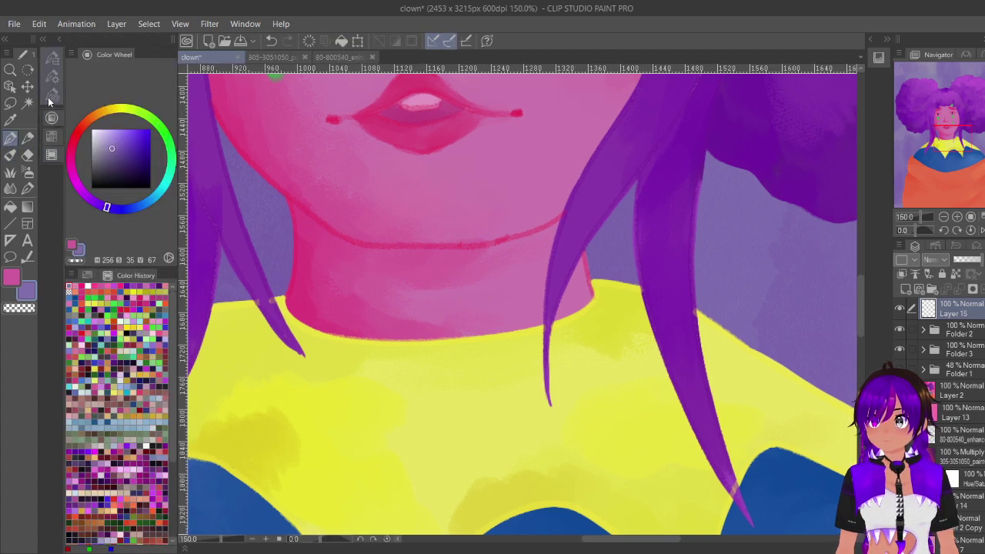
pyautogui.click(27, 188)
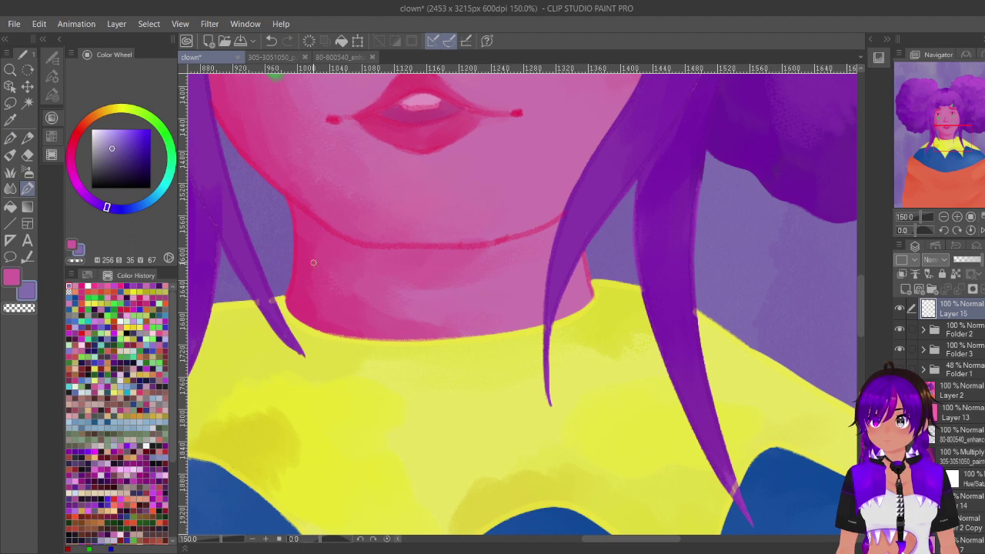
pyautogui.moveTo(94, 202)
pyautogui.mouseDown()
pyautogui.moveTo(70, 162)
pyautogui.moveTo(151, 129)
pyautogui.mouseUp()
pyautogui.click(57, 42)
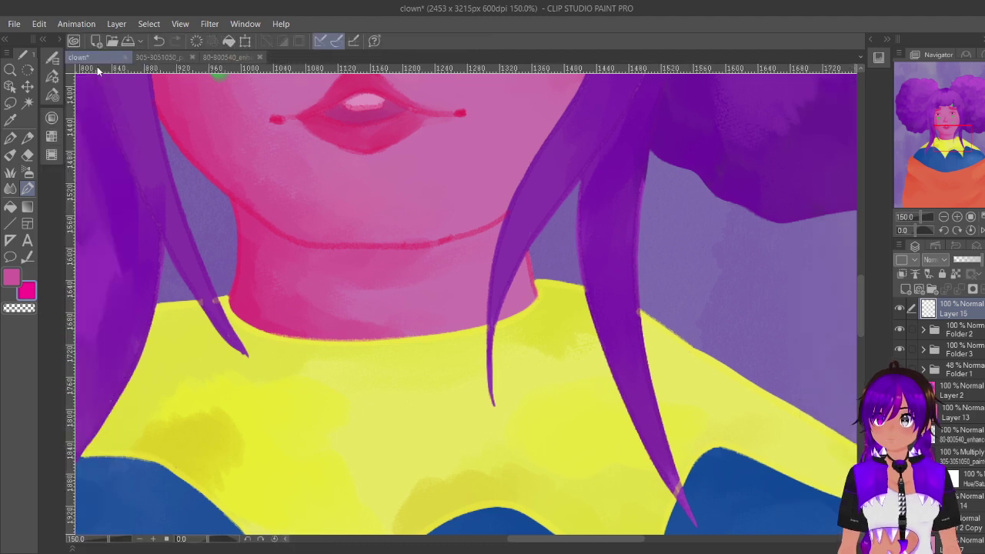
# Step: Change the drawing color to a deep purple with hue 282, saturation 87 and value 74 for signing the blue shoulder area
pyautogui.moveTo(959, 149); pyautogui.dragTo(980, 162)
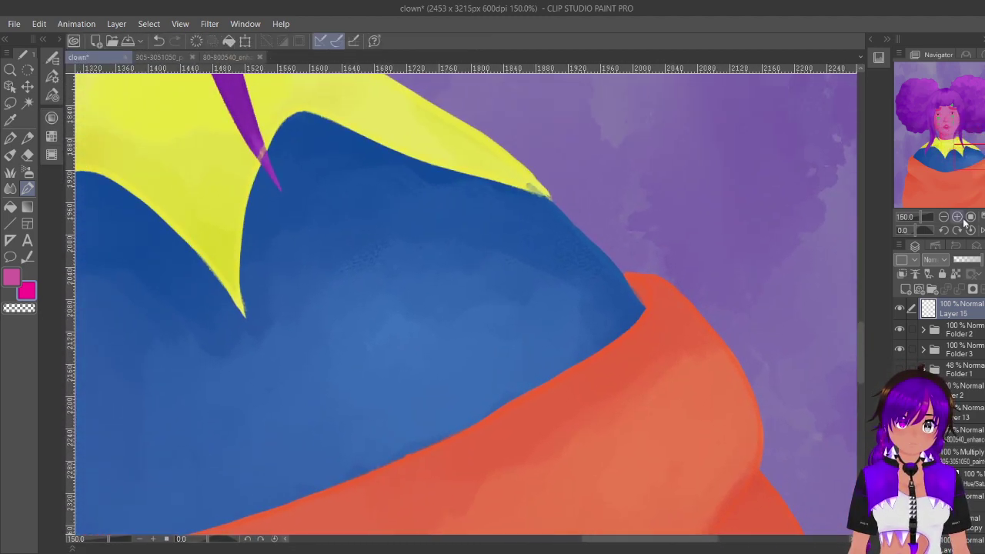
pyautogui.click(959, 217)
pyautogui.click(55, 119)
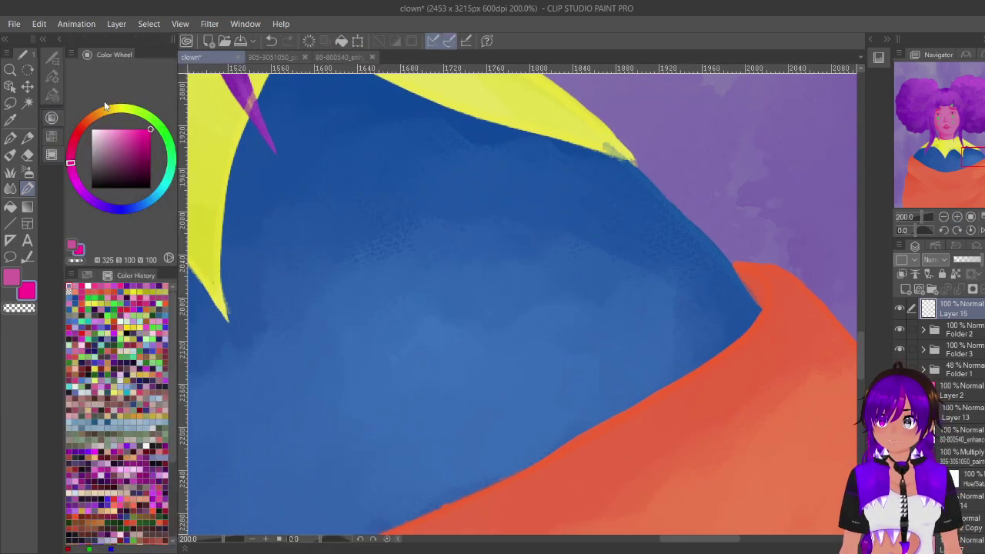
pyautogui.click(87, 196)
pyautogui.click(74, 55)
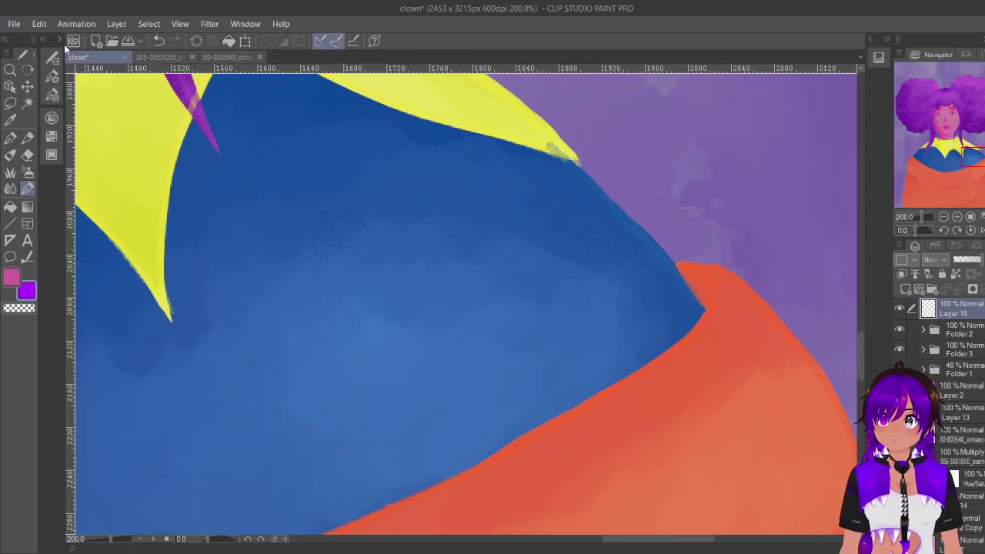
pyautogui.click(51, 120)
pyautogui.moveTo(144, 130); pyautogui.dragTo(143, 145)
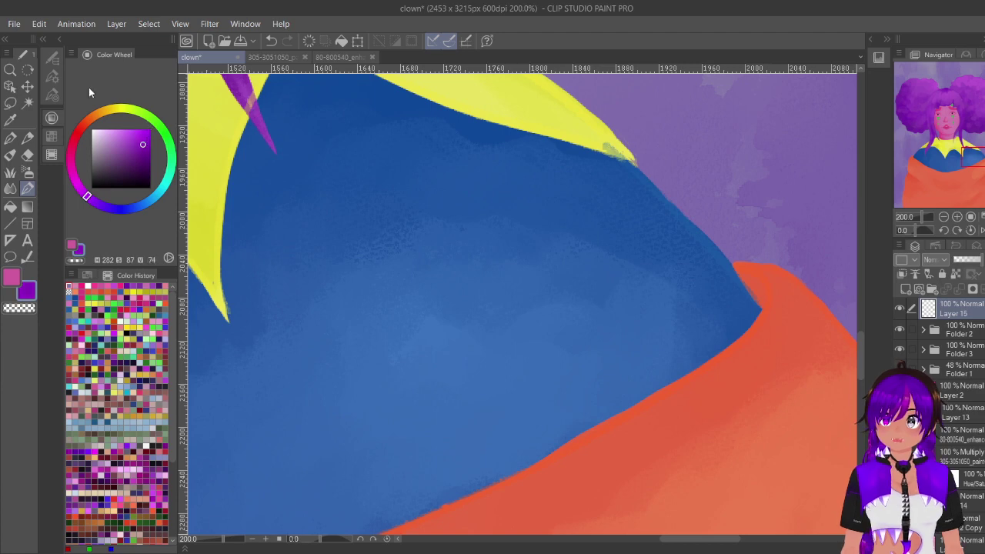
pyautogui.click(63, 40)
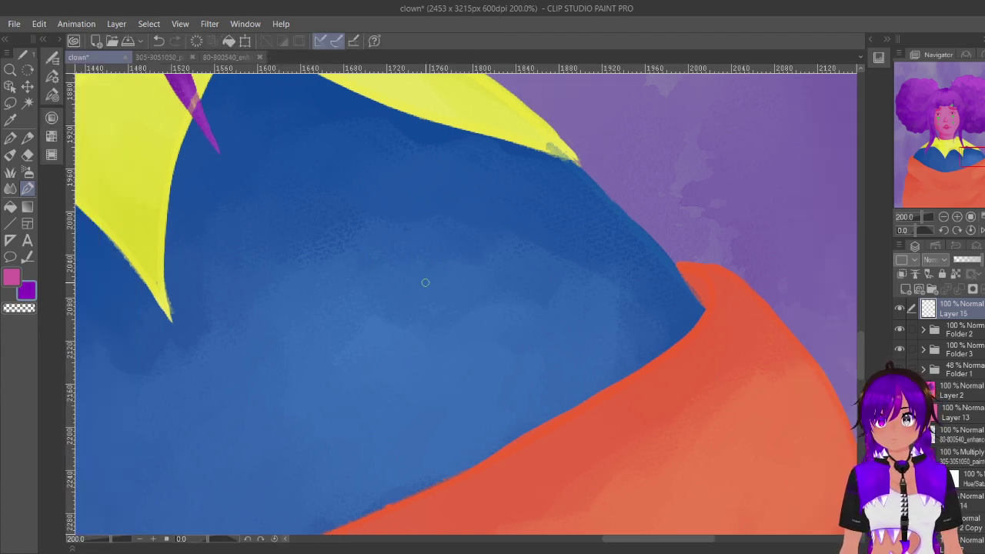
# Step: Draw a small monogram signature inside a scalloped circle on the blue shoulder area on Layer 15, and save the painting
pyautogui.moveTo(425, 283)
pyautogui.mouseDown()
pyautogui.moveTo(398, 301)
pyautogui.moveTo(412, 334)
pyautogui.moveTo(445, 326)
pyautogui.moveTo(438, 303)
pyautogui.moveTo(458, 334)
pyautogui.moveTo(447, 301)
pyautogui.moveTo(477, 310)
pyautogui.moveTo(473, 320)
pyautogui.moveTo(488, 317)
pyautogui.moveTo(496, 296)
pyautogui.moveTo(488, 271)
pyautogui.moveTo(458, 249)
pyautogui.moveTo(419, 247)
pyautogui.moveTo(387, 266)
pyautogui.moveTo(374, 279)
pyautogui.moveTo(378, 328)
pyautogui.moveTo(394, 328)
pyautogui.moveTo(409, 354)
pyautogui.moveTo(454, 353)
pyautogui.moveTo(489, 313)
pyautogui.mouseUp()
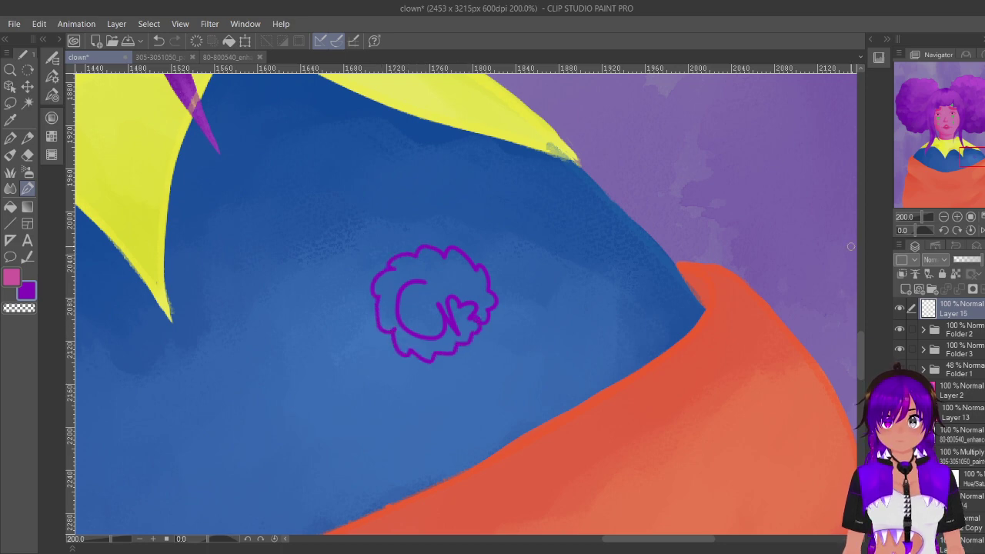
pyautogui.click(944, 217)
pyautogui.click(943, 217)
pyautogui.click(944, 218)
pyautogui.click(944, 217)
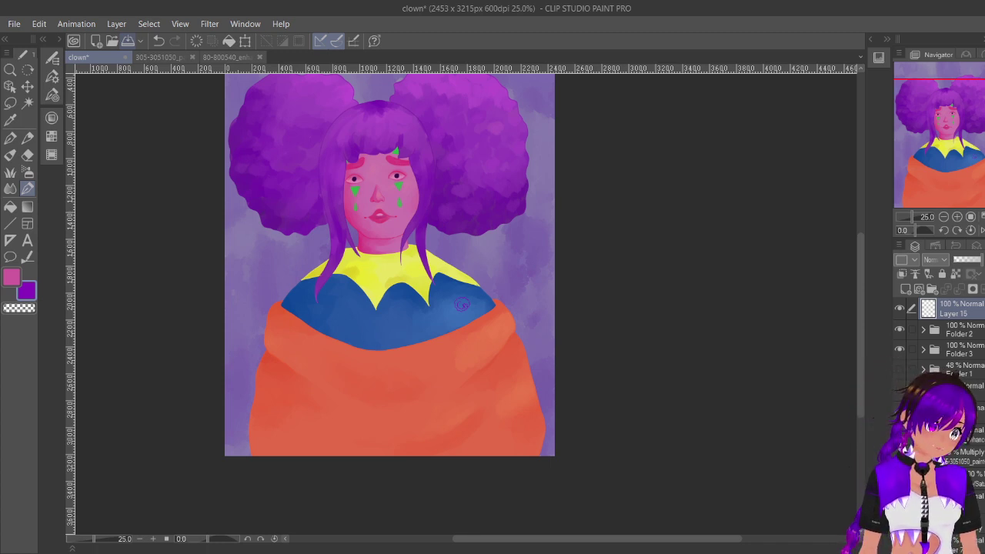
pyautogui.hotkey('ctrl', 's')
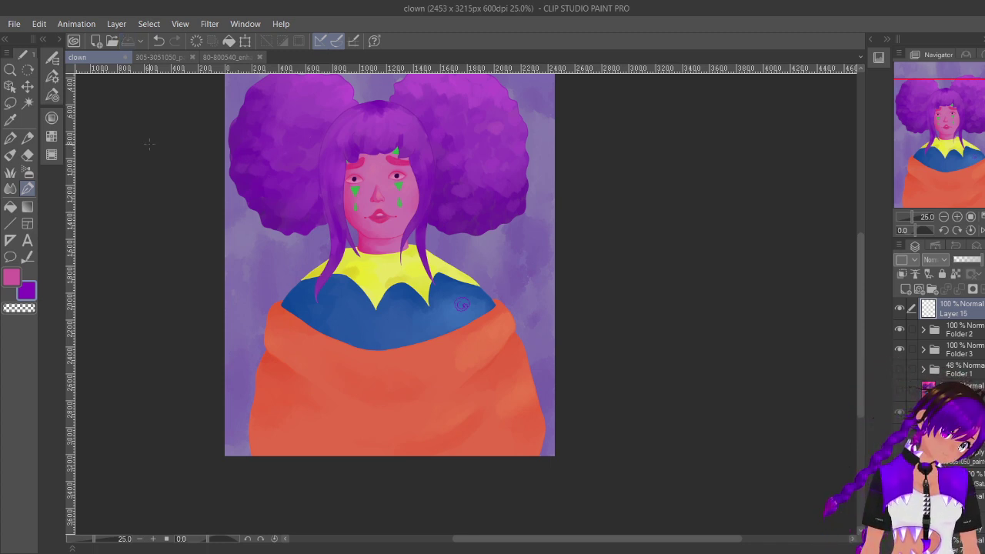